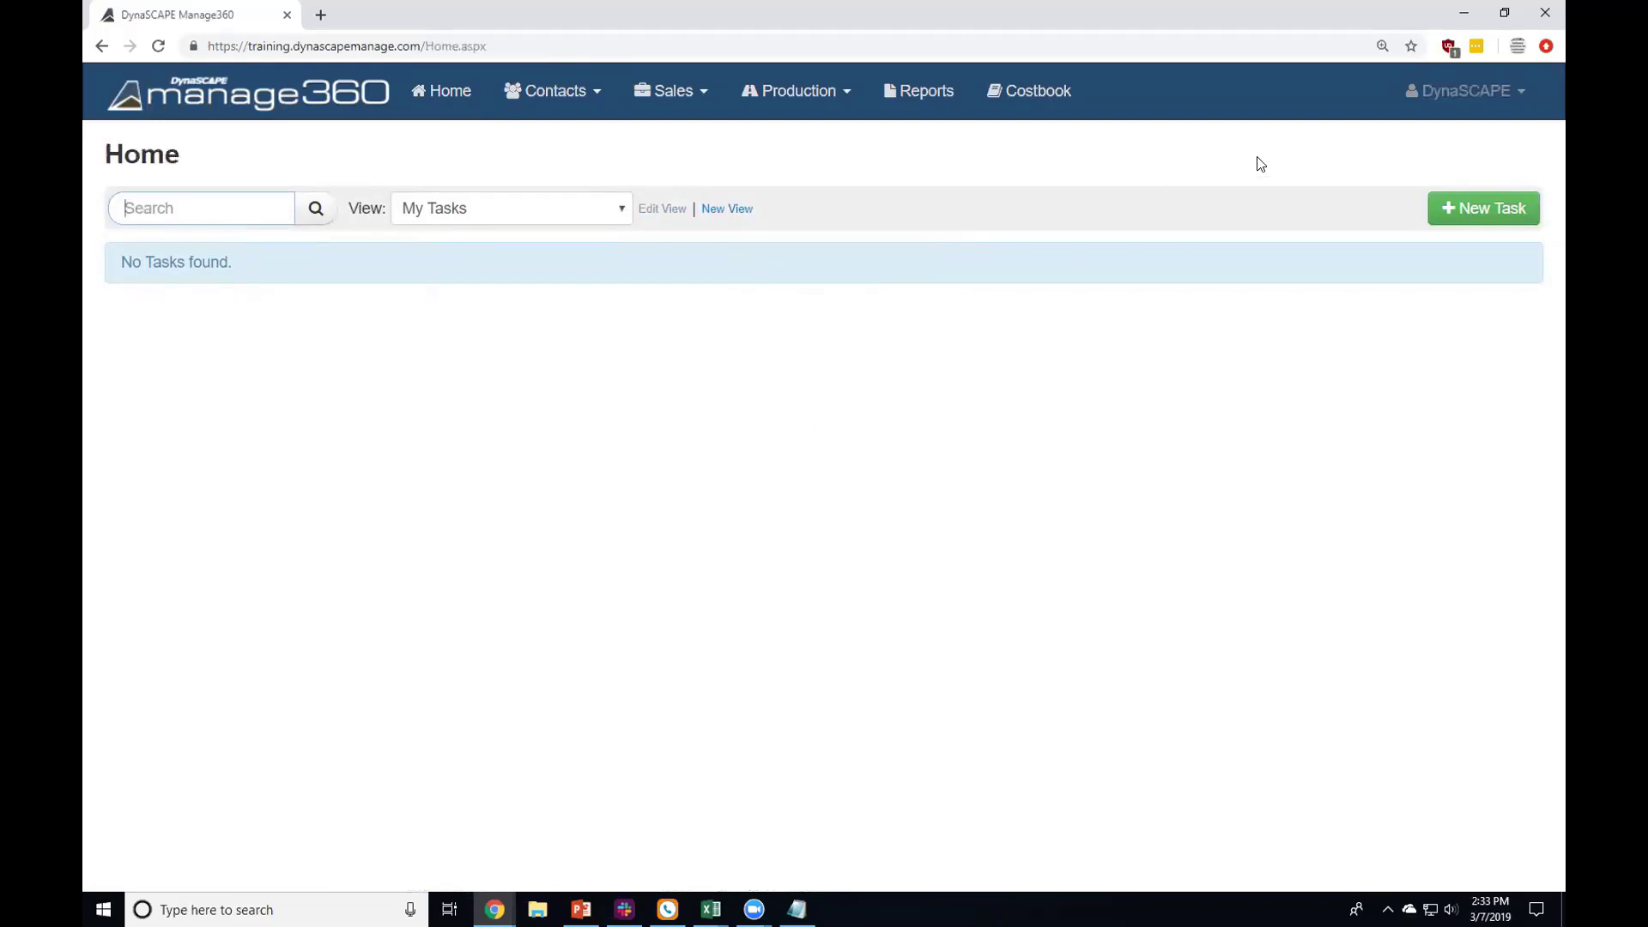
Step: Open Settings from the user menu and scroll down to My Company Settings
click(1420, 91)
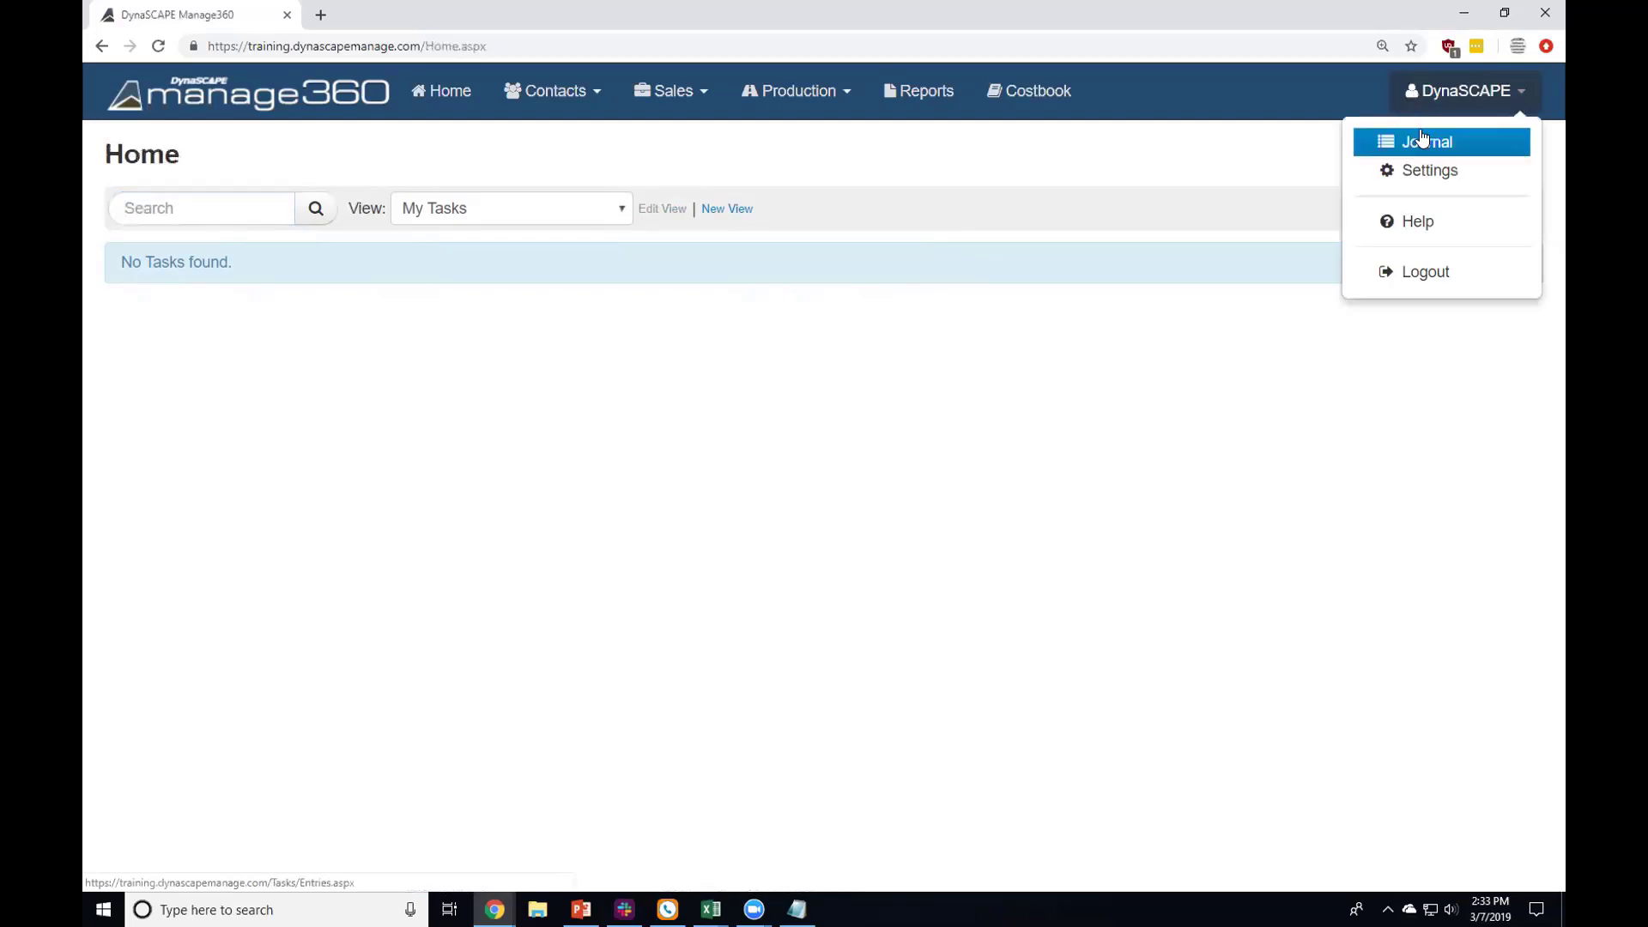
click(1425, 171)
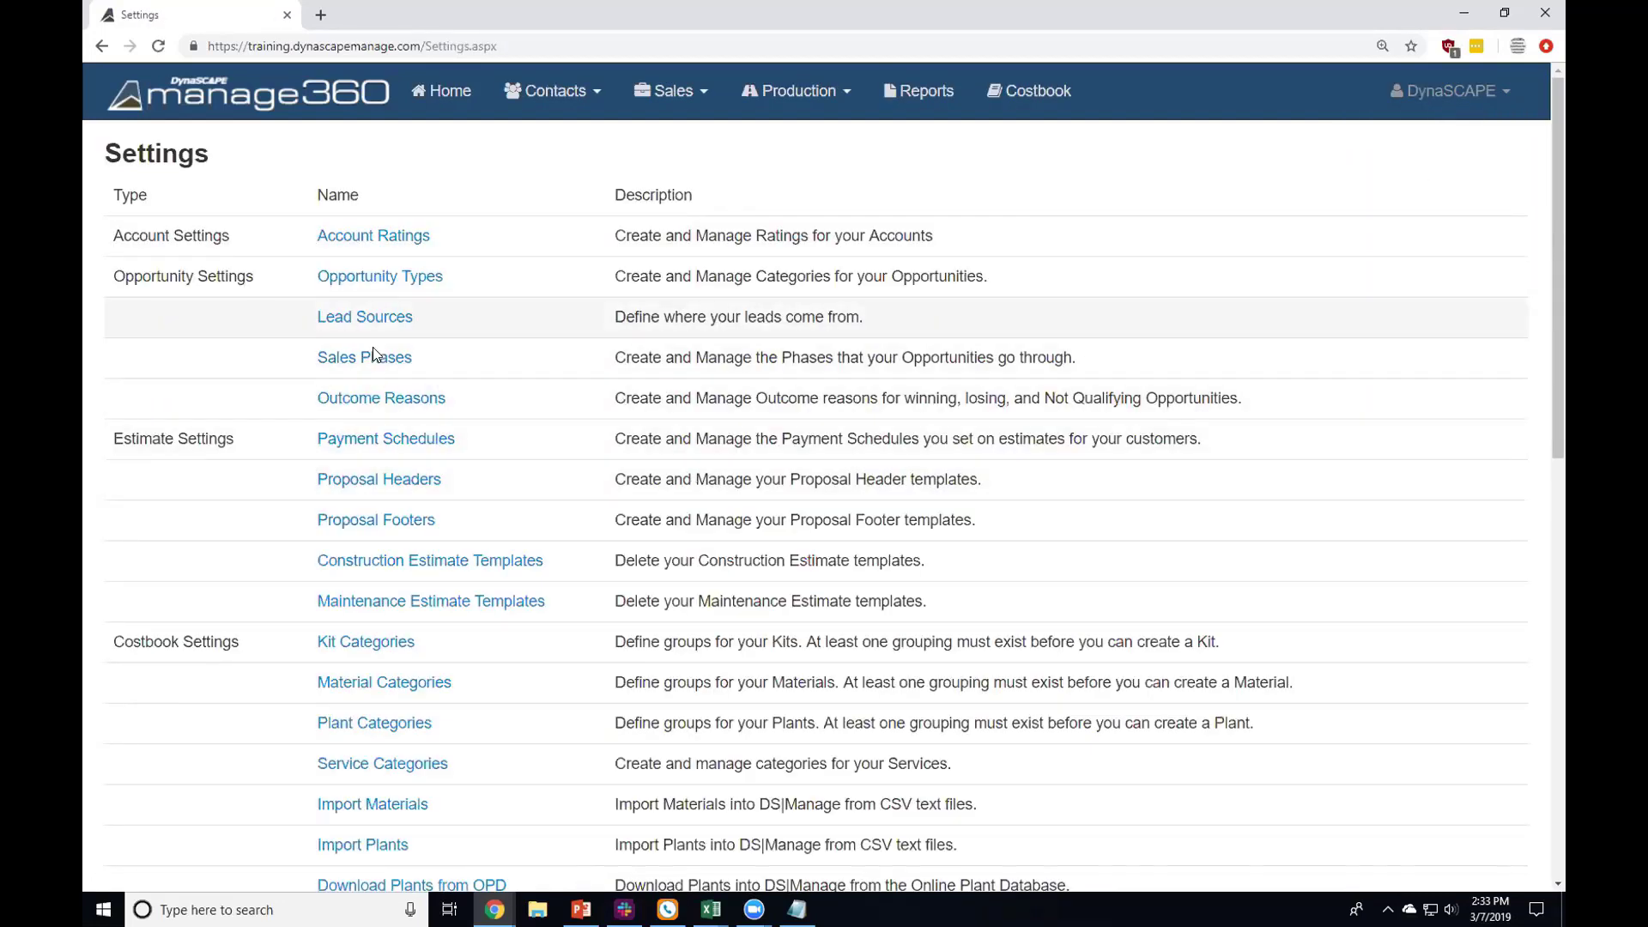
scroll(276, 481, down, 3)
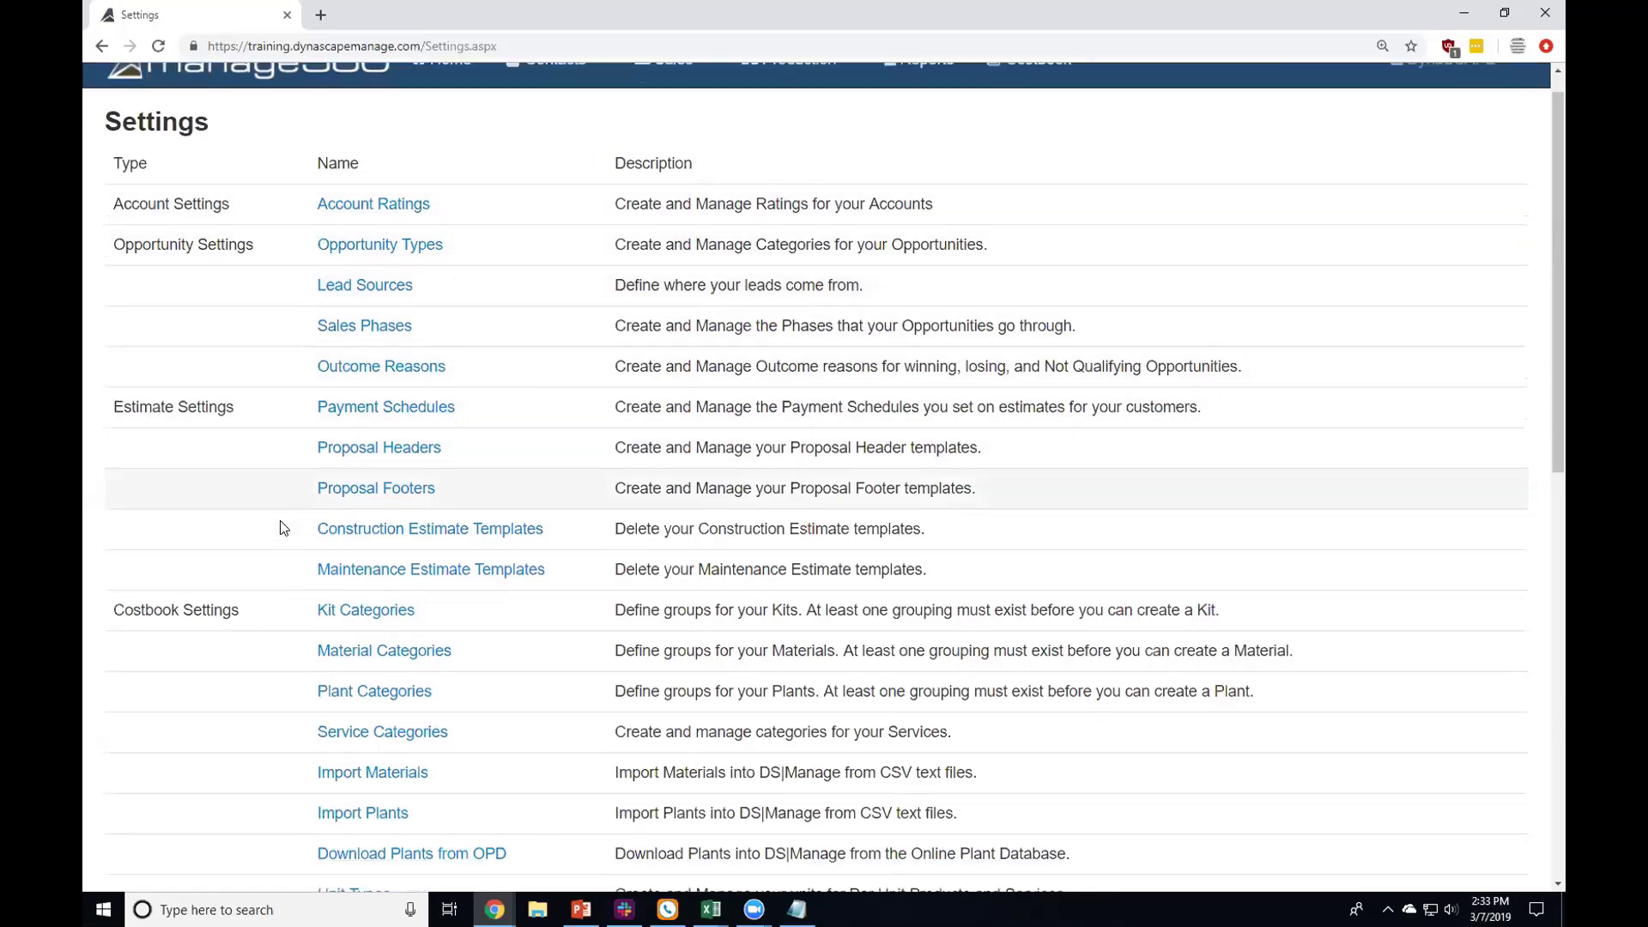
scroll(110, 574, down, 2)
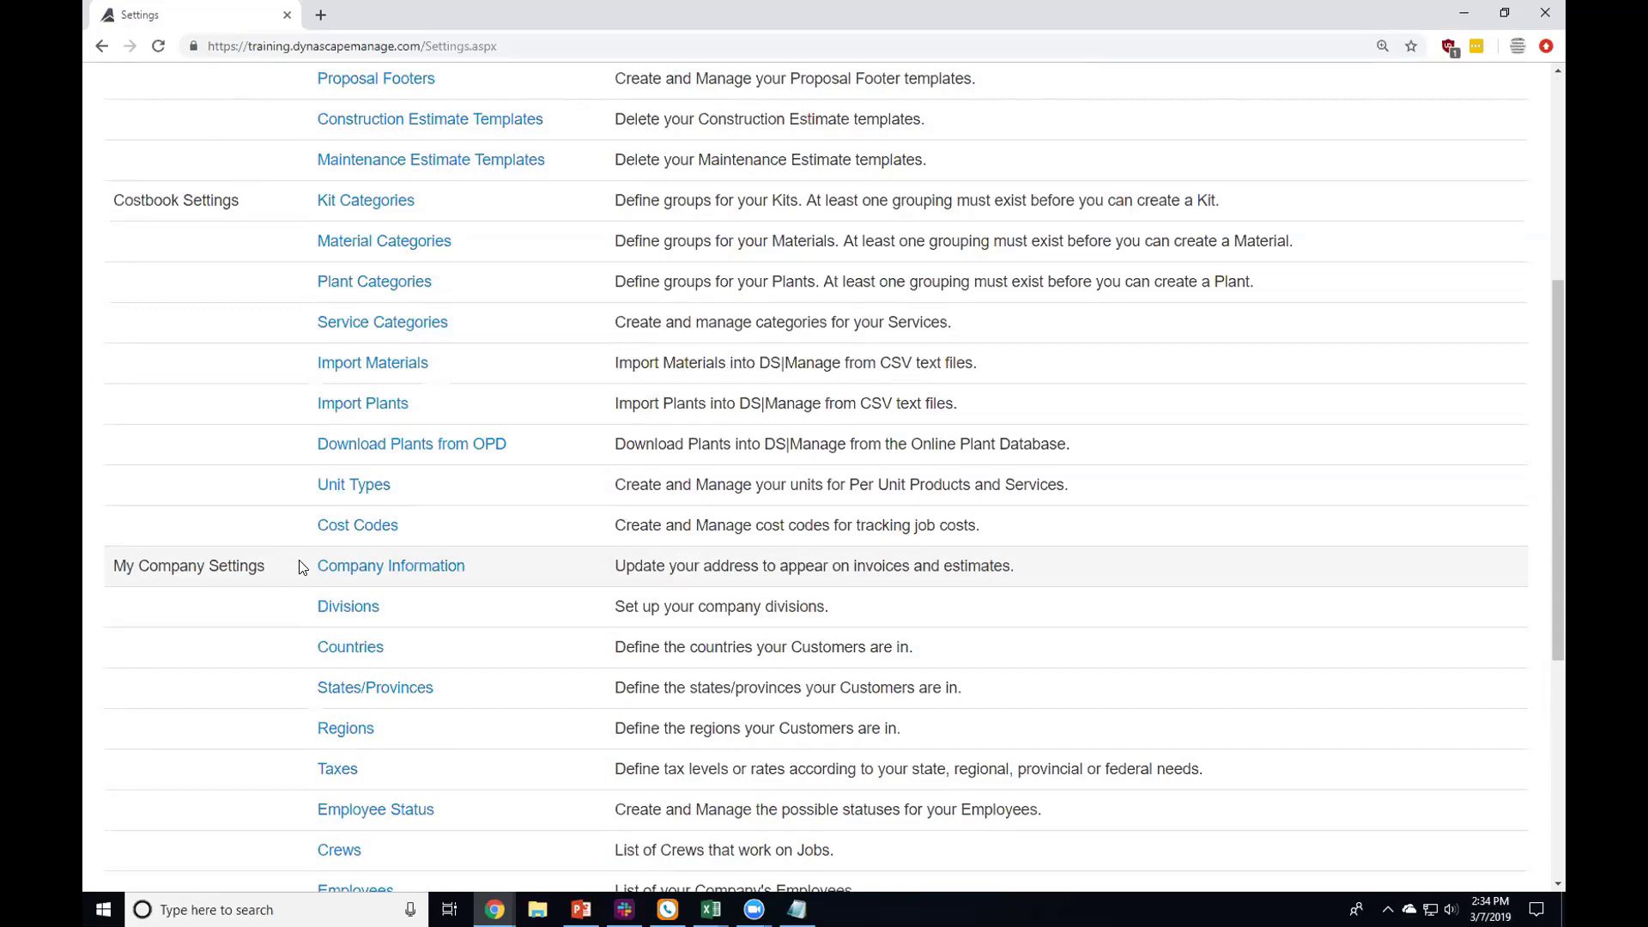
scroll(301, 567, down, 1)
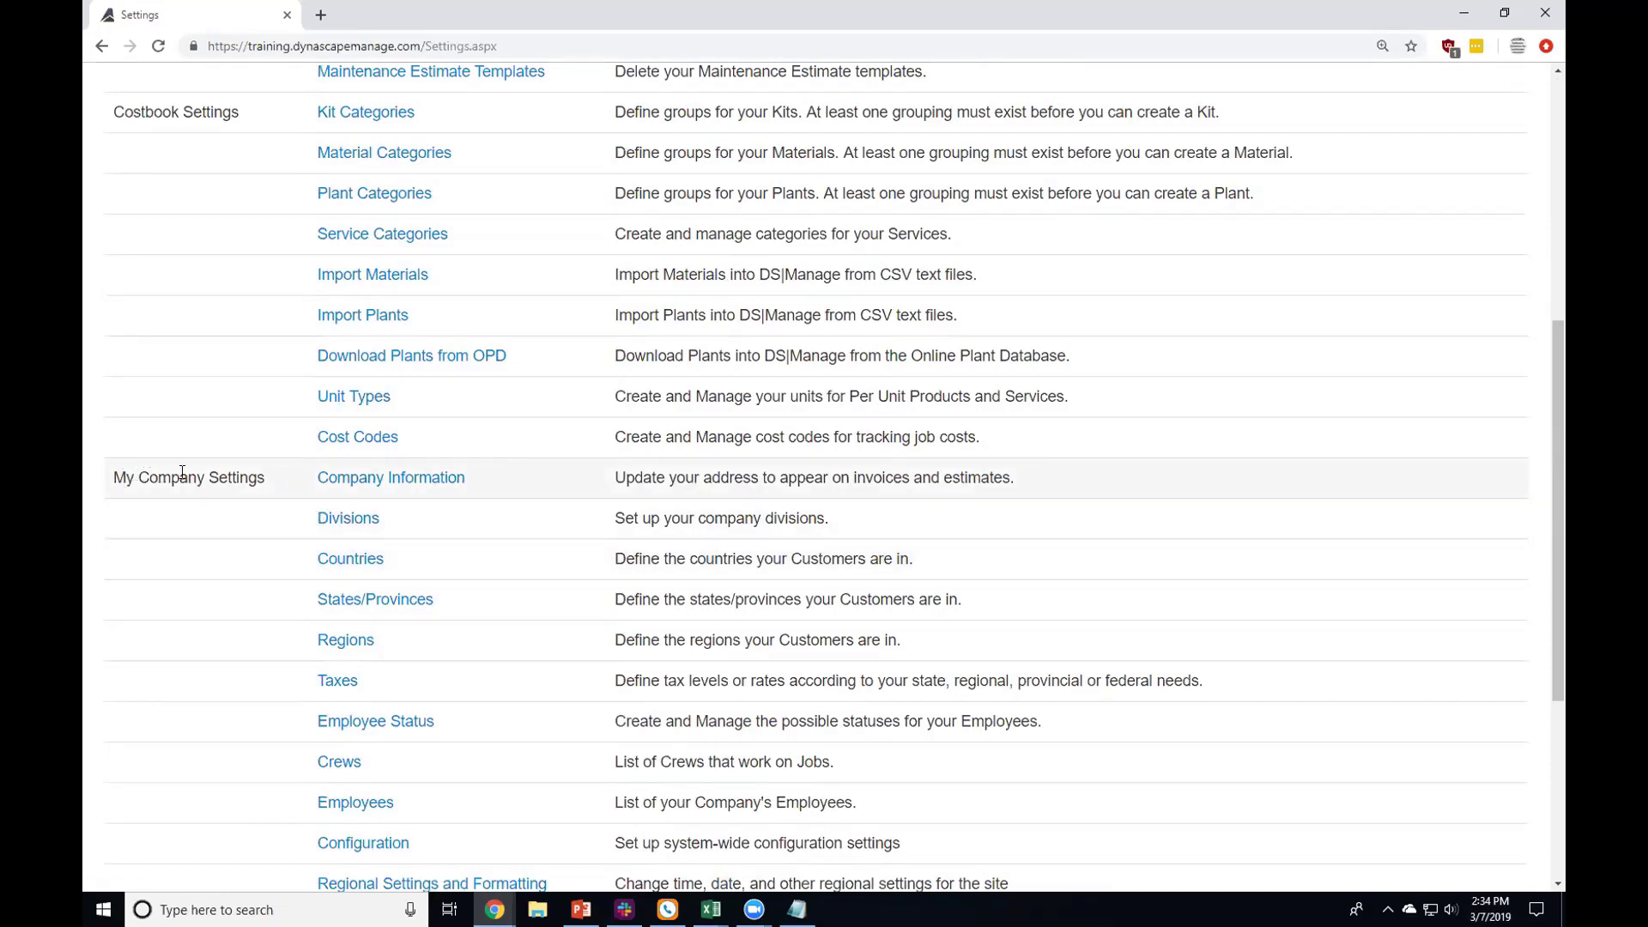
click(420, 478)
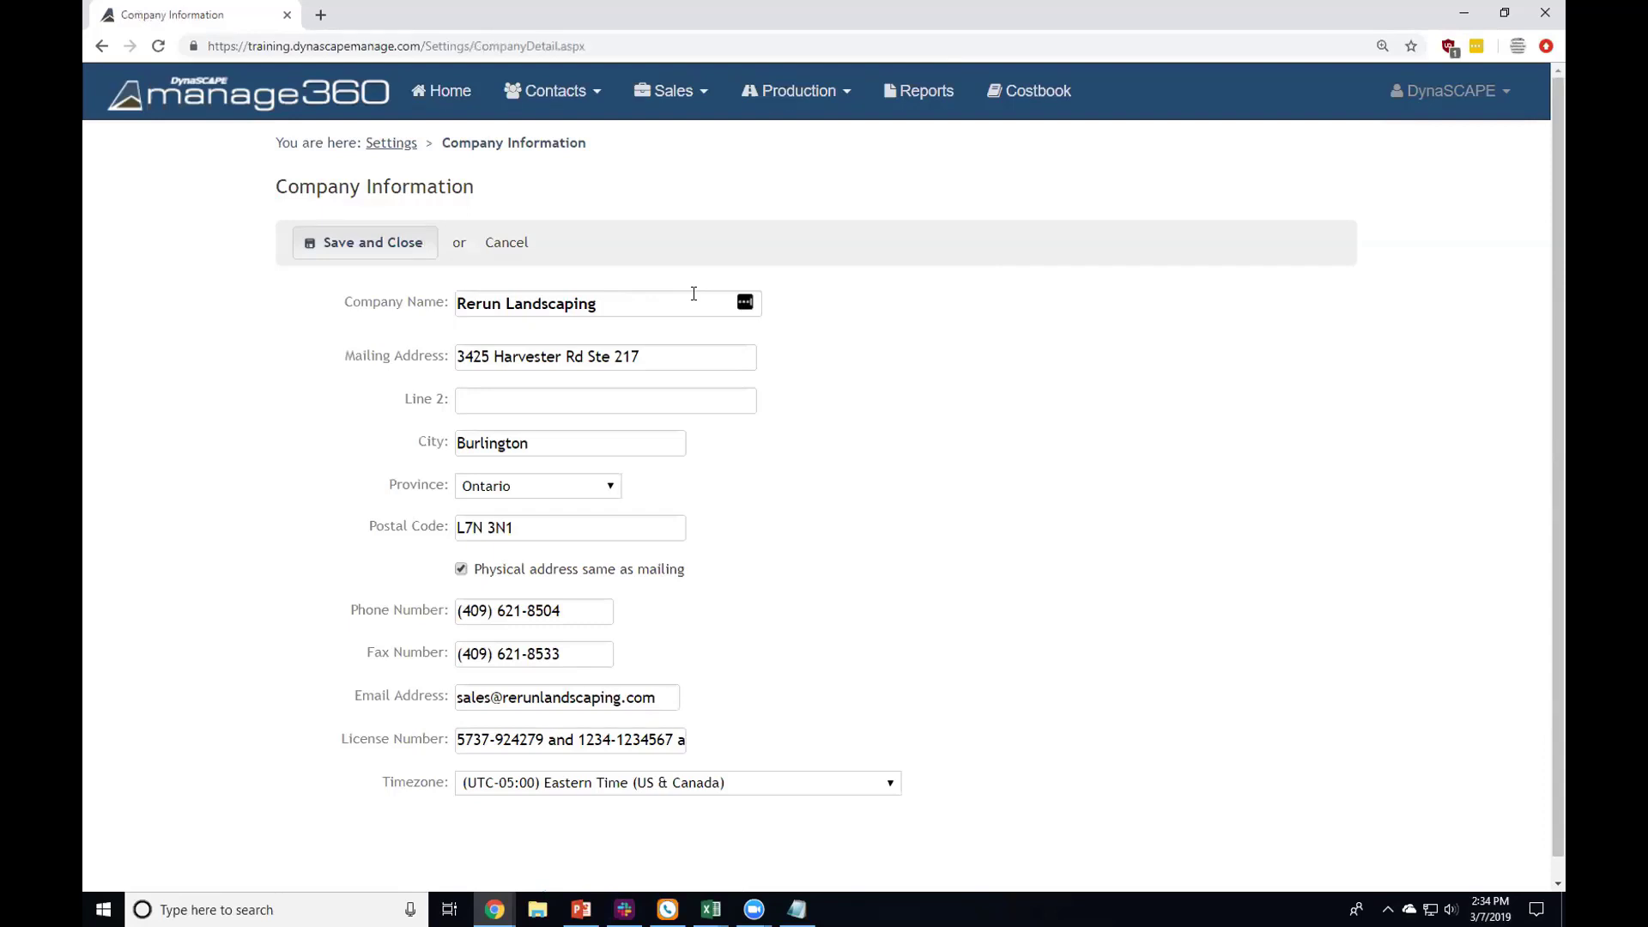
click(400, 149)
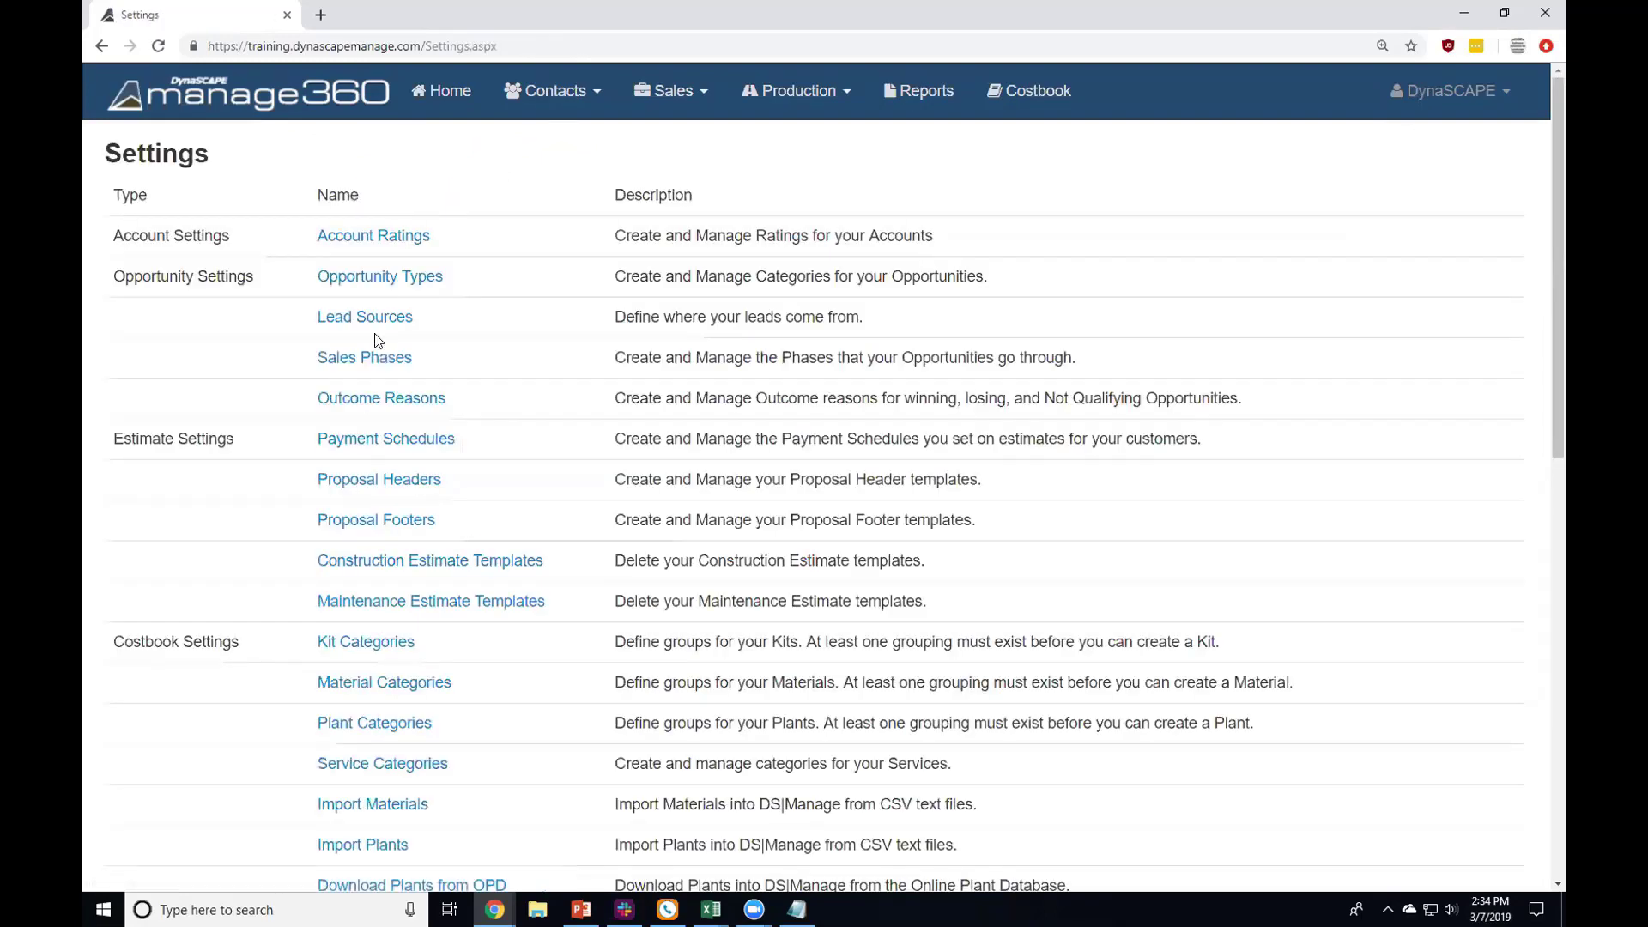
Step: Scroll down the Settings page and open Divisions under My Company Settings
scroll(378, 400, down, 4)
scroll(378, 400, down, 3)
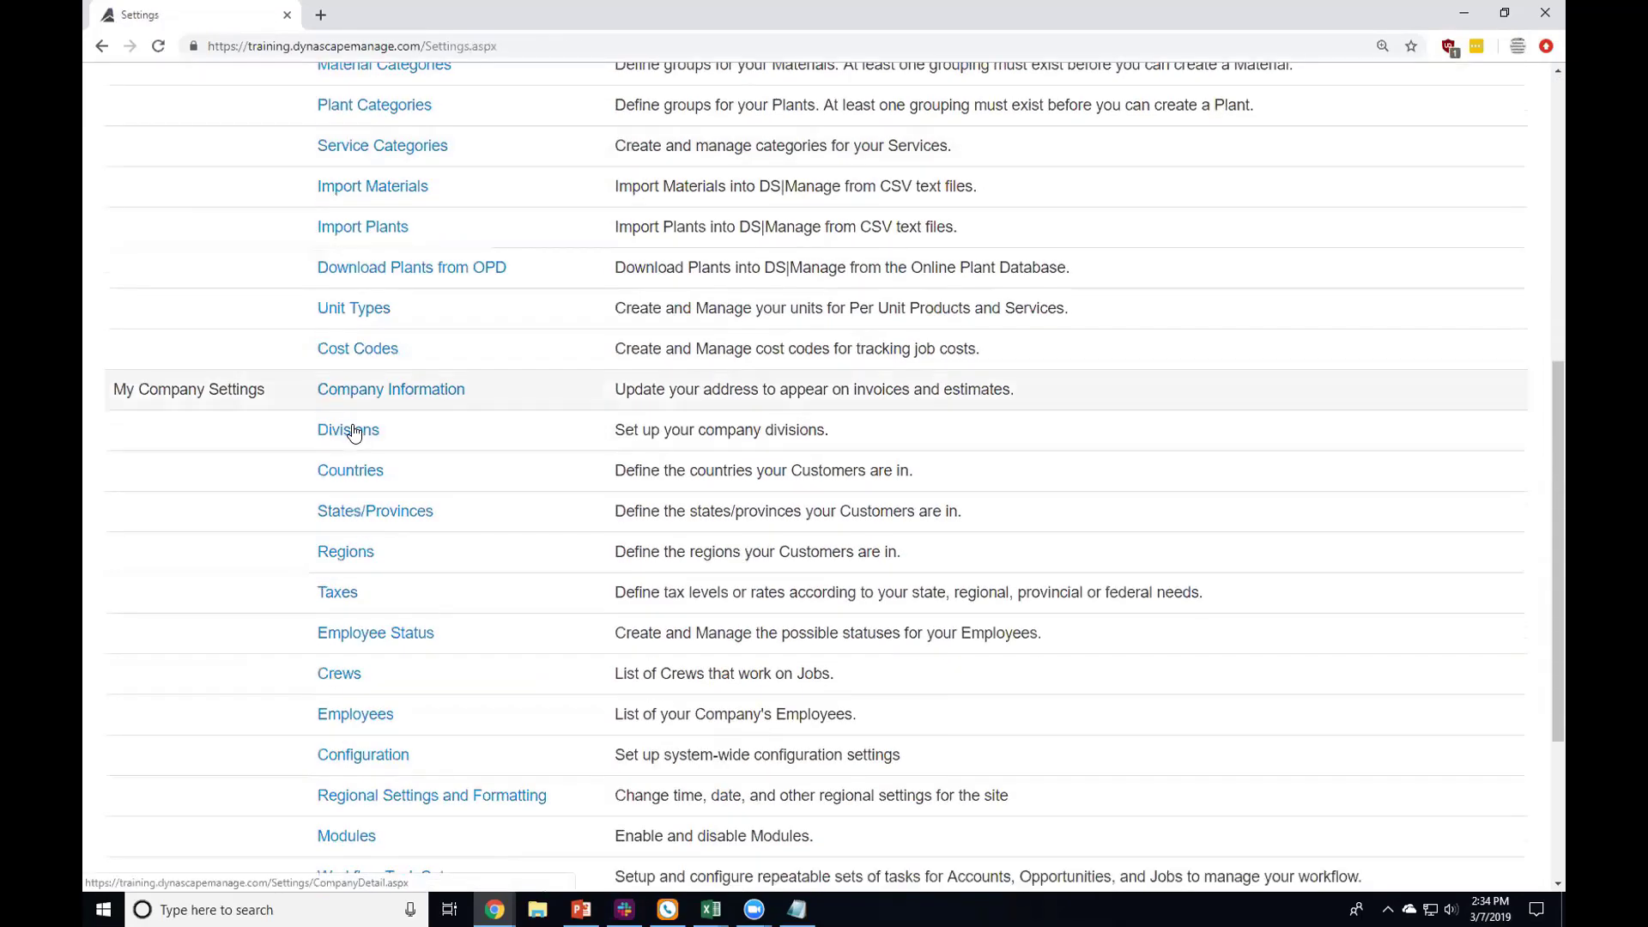
click(337, 431)
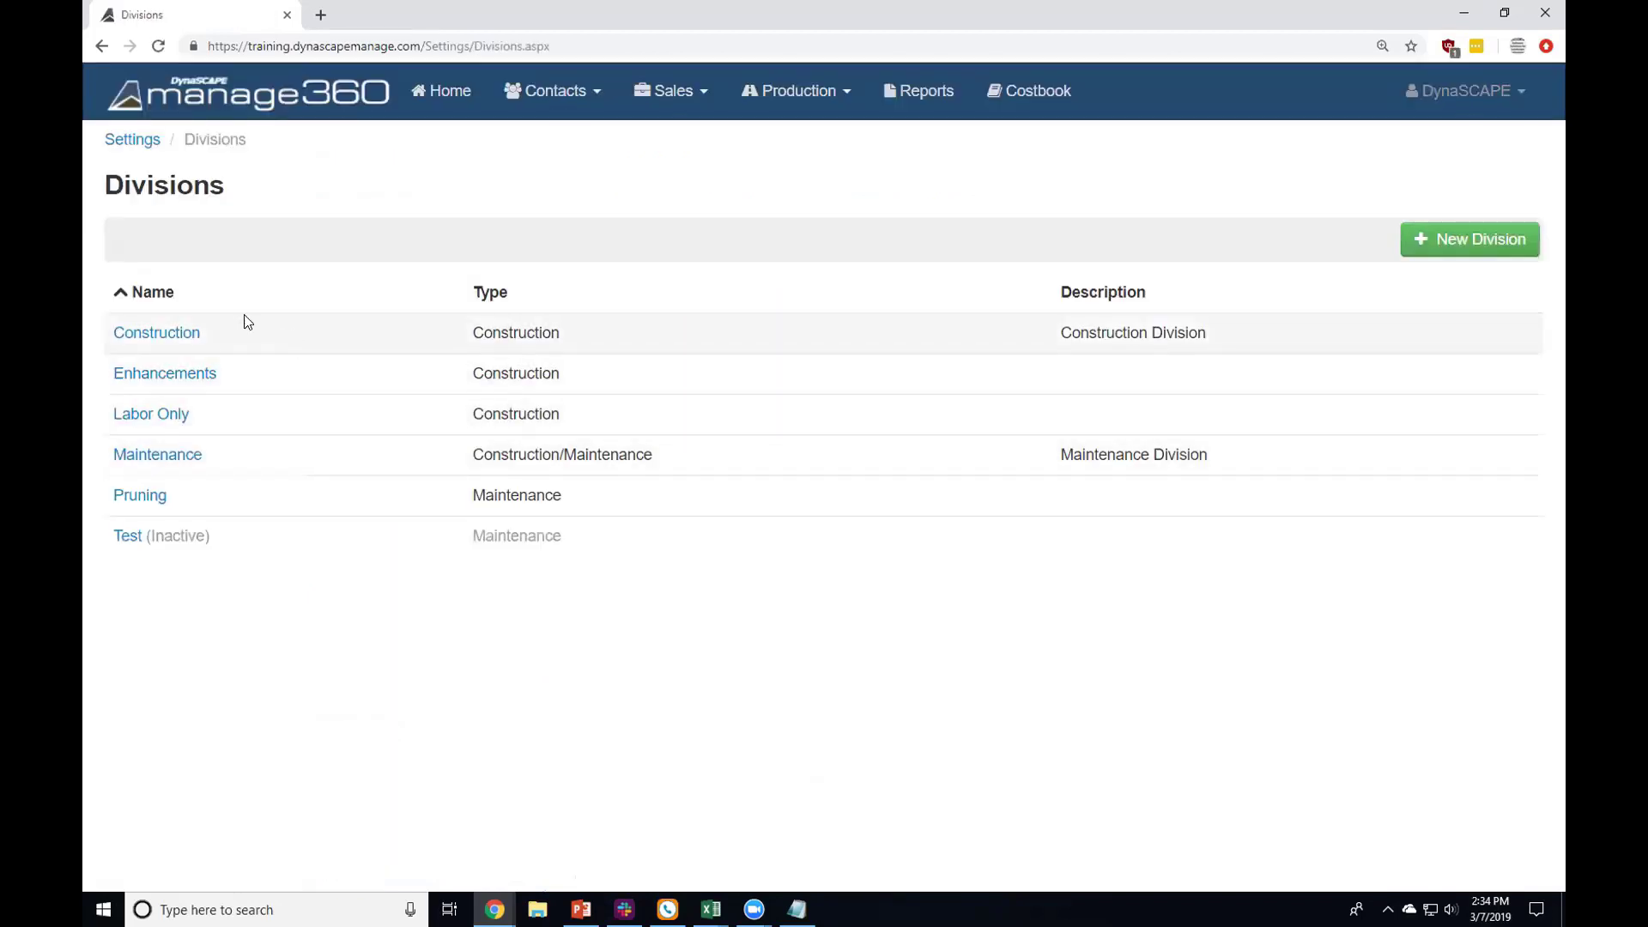
Step: Open the Construction division and scroll through its $1,400,000 Division Budget
click(178, 337)
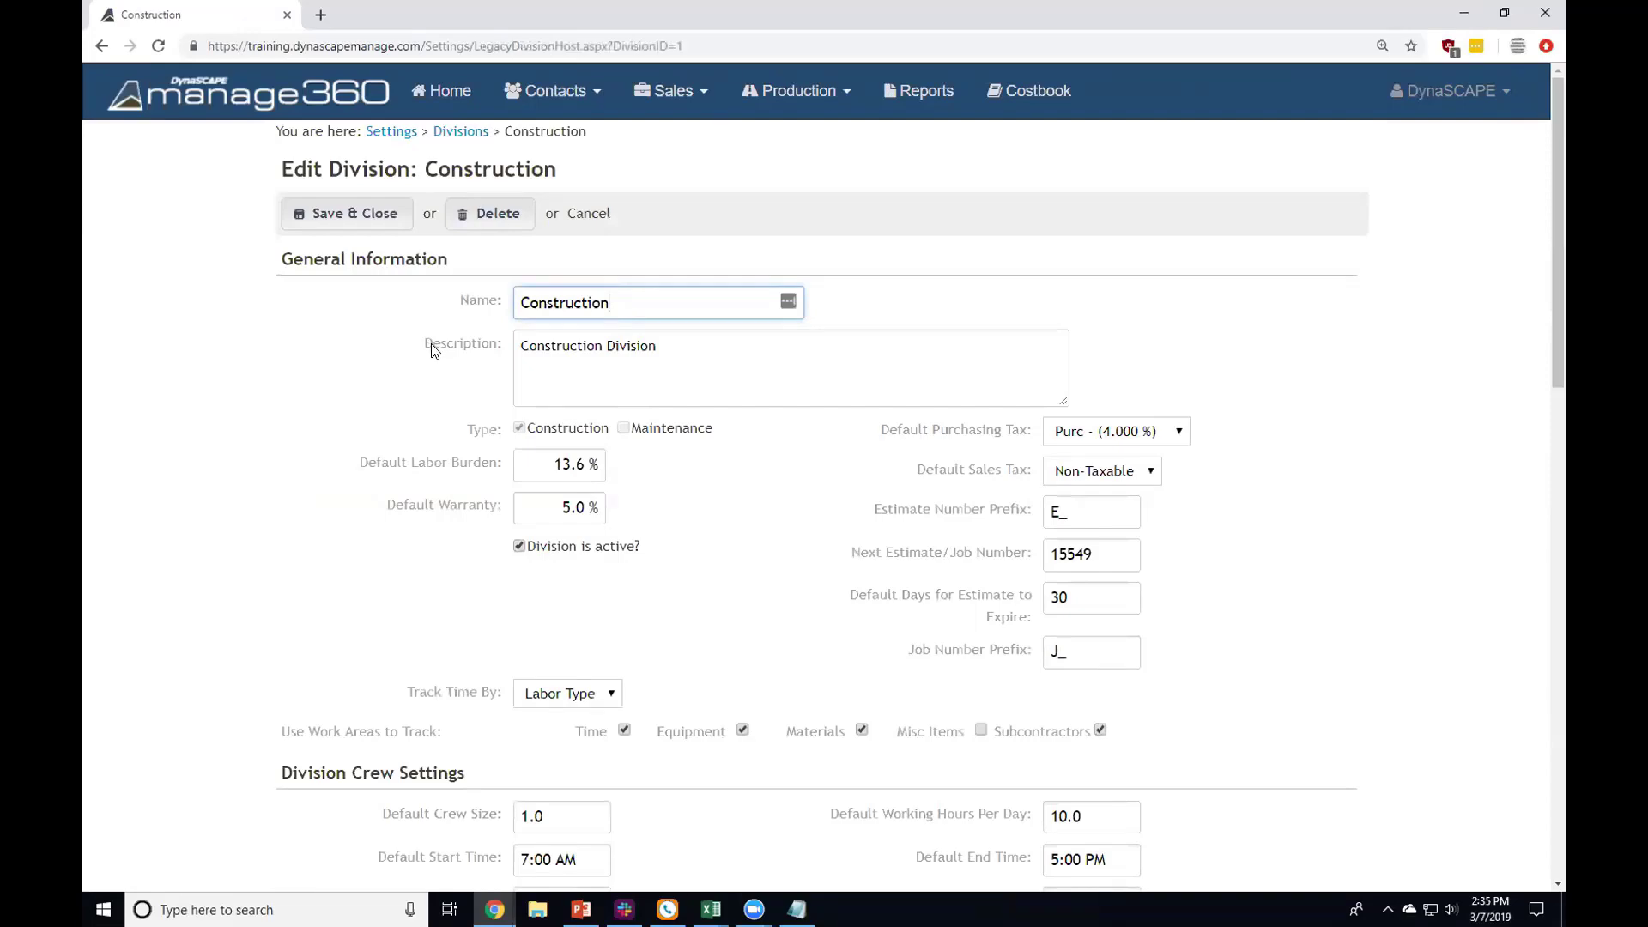
scroll(438, 364, down, 2)
scroll(433, 432, down, 7)
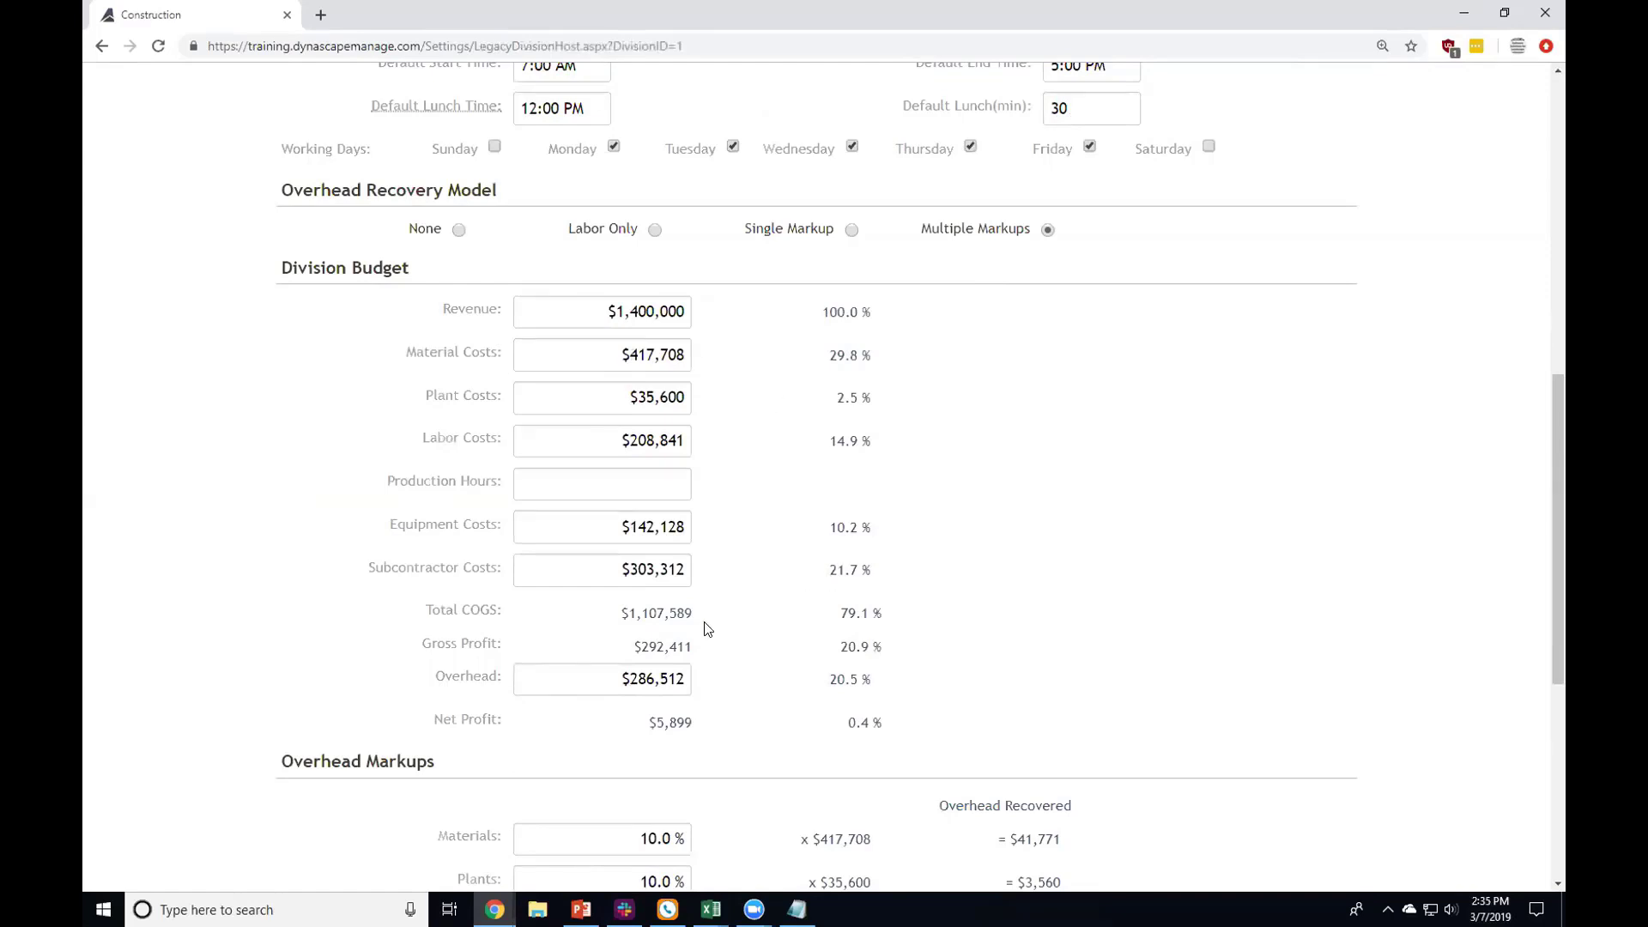
scroll(709, 630, down, 1)
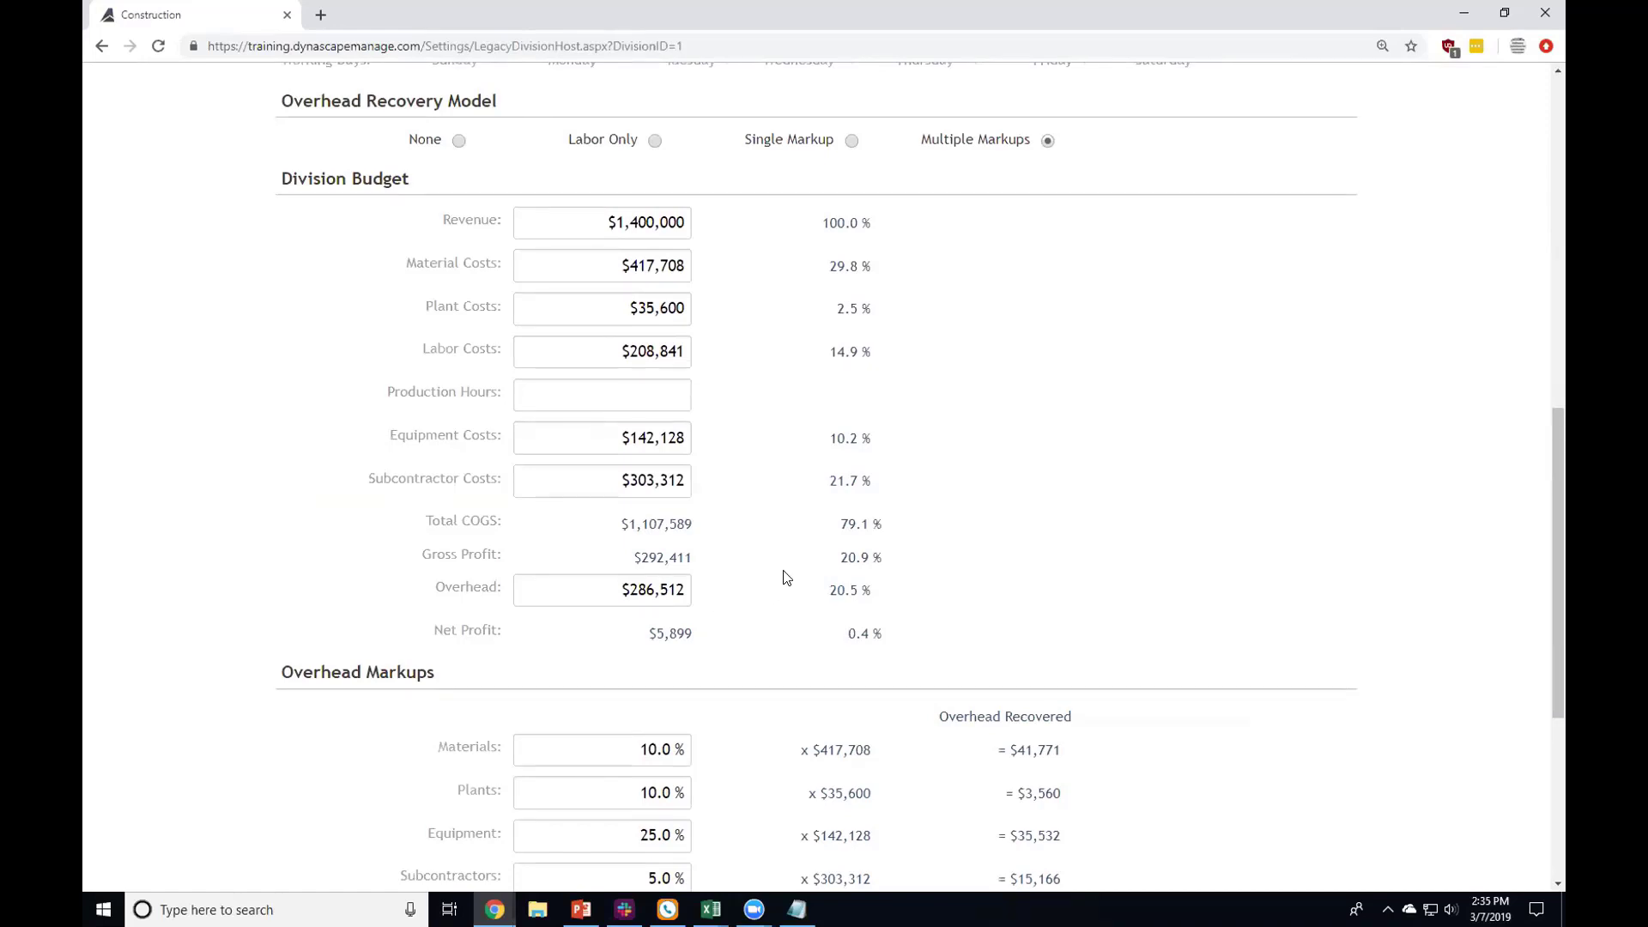
scroll(784, 575, down, 2)
scroll(784, 575, down, 1)
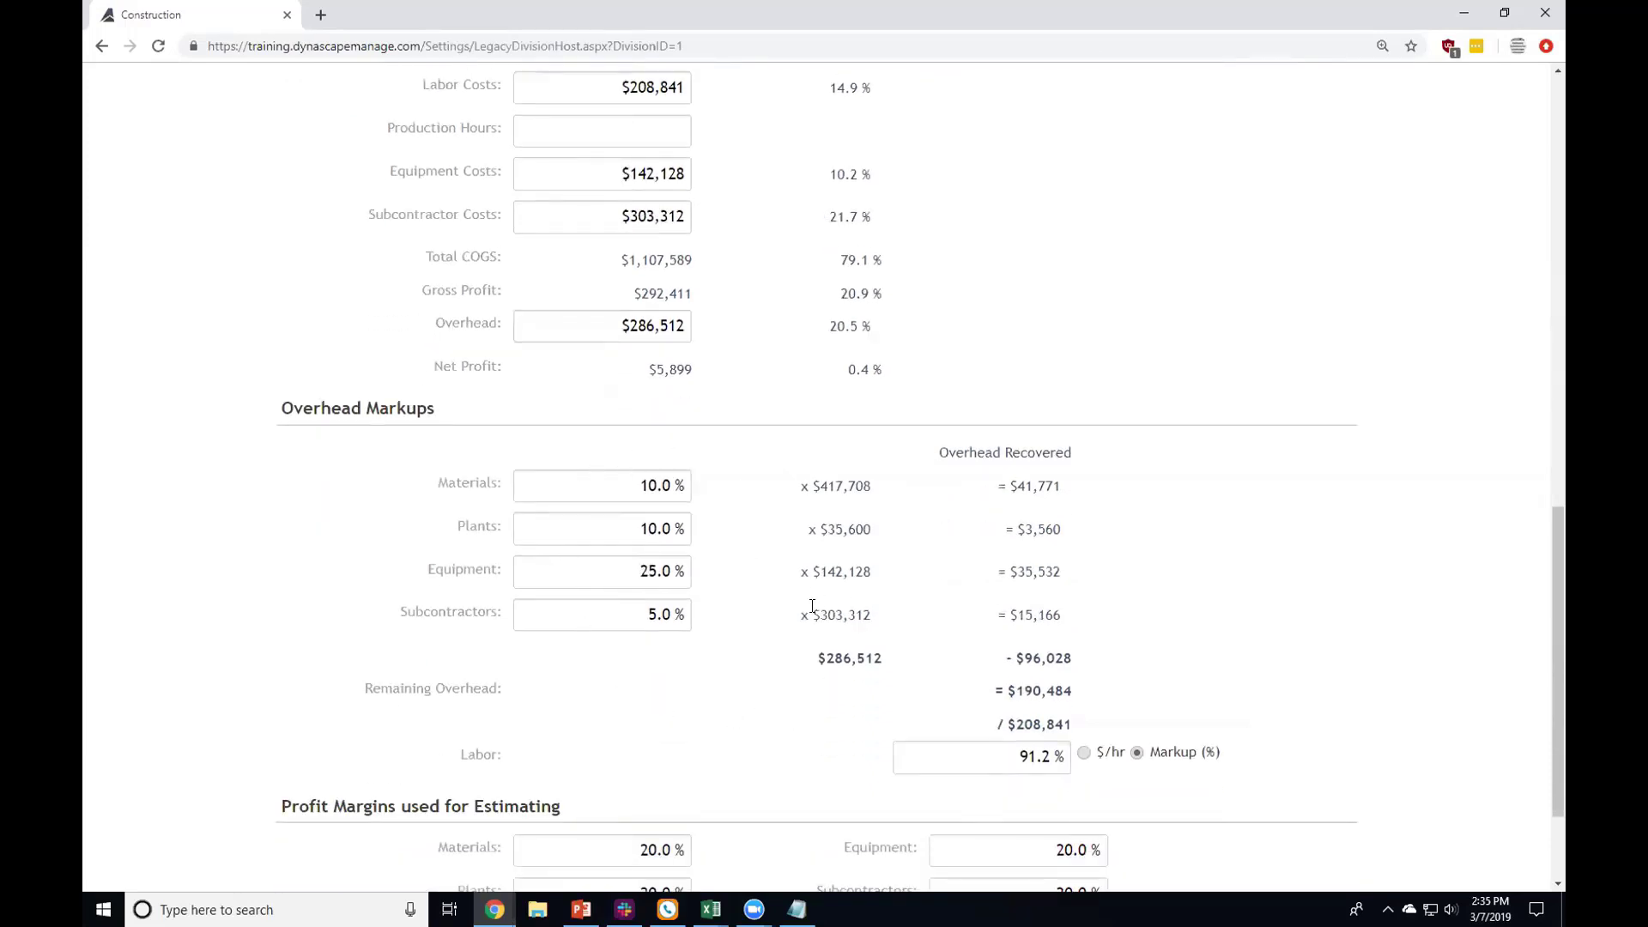
Step: Inspect the Materials and Plants overhead markup values under Multiple Markups
click(628, 490)
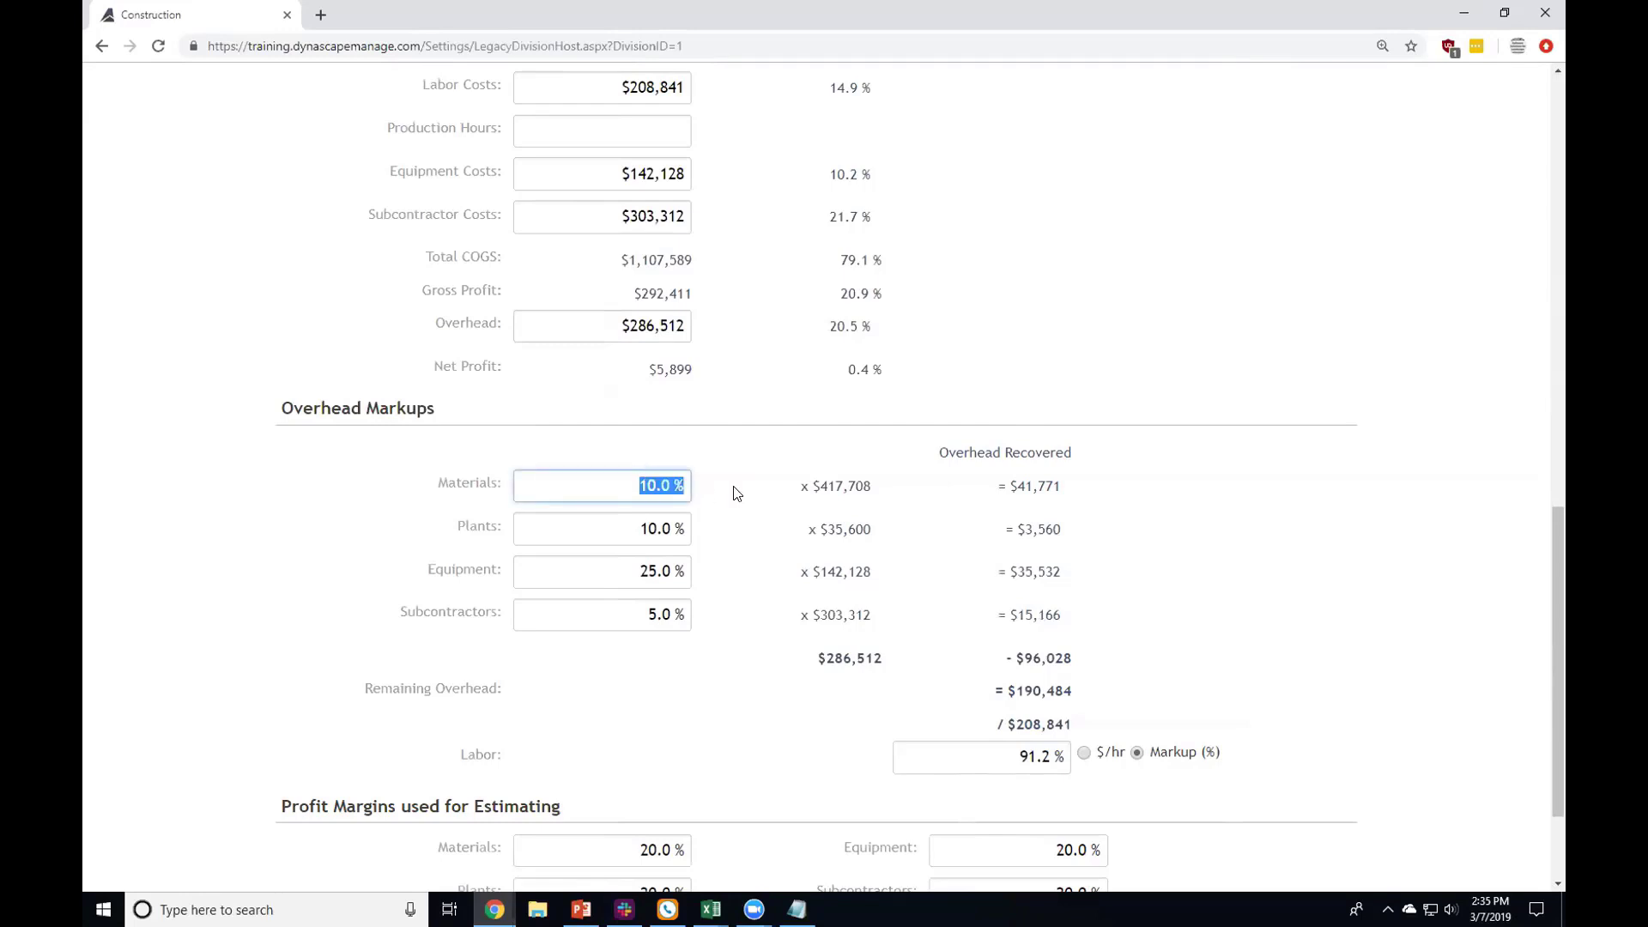
click(609, 527)
click(636, 490)
scroll(893, 704, down, 2)
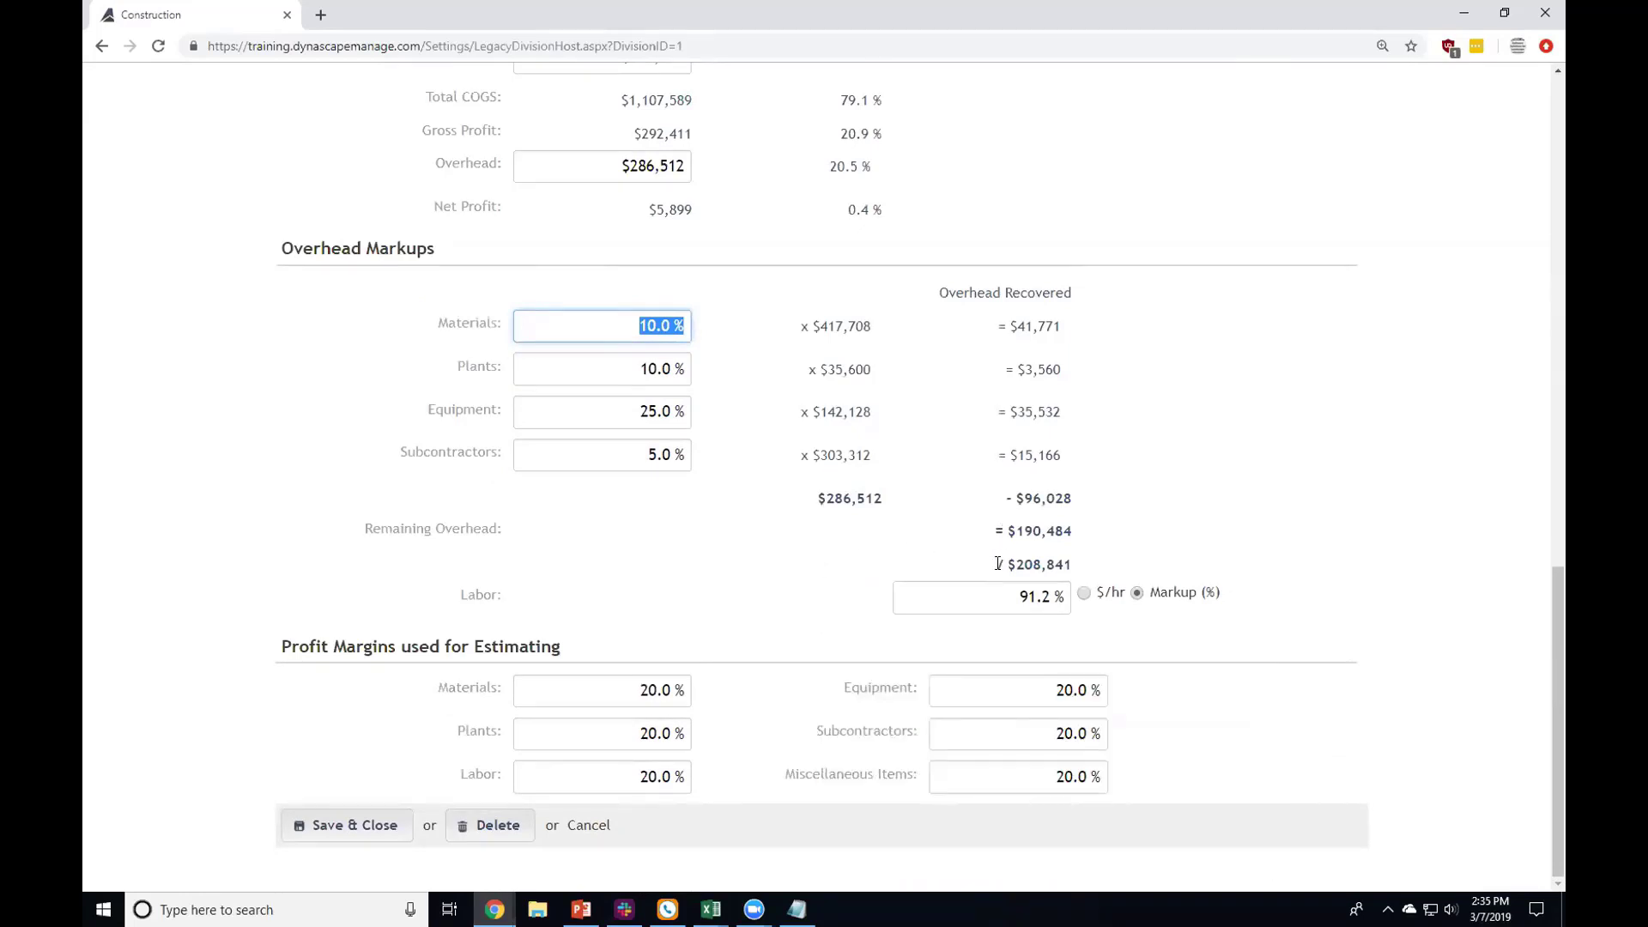
scroll(980, 562, up, 6)
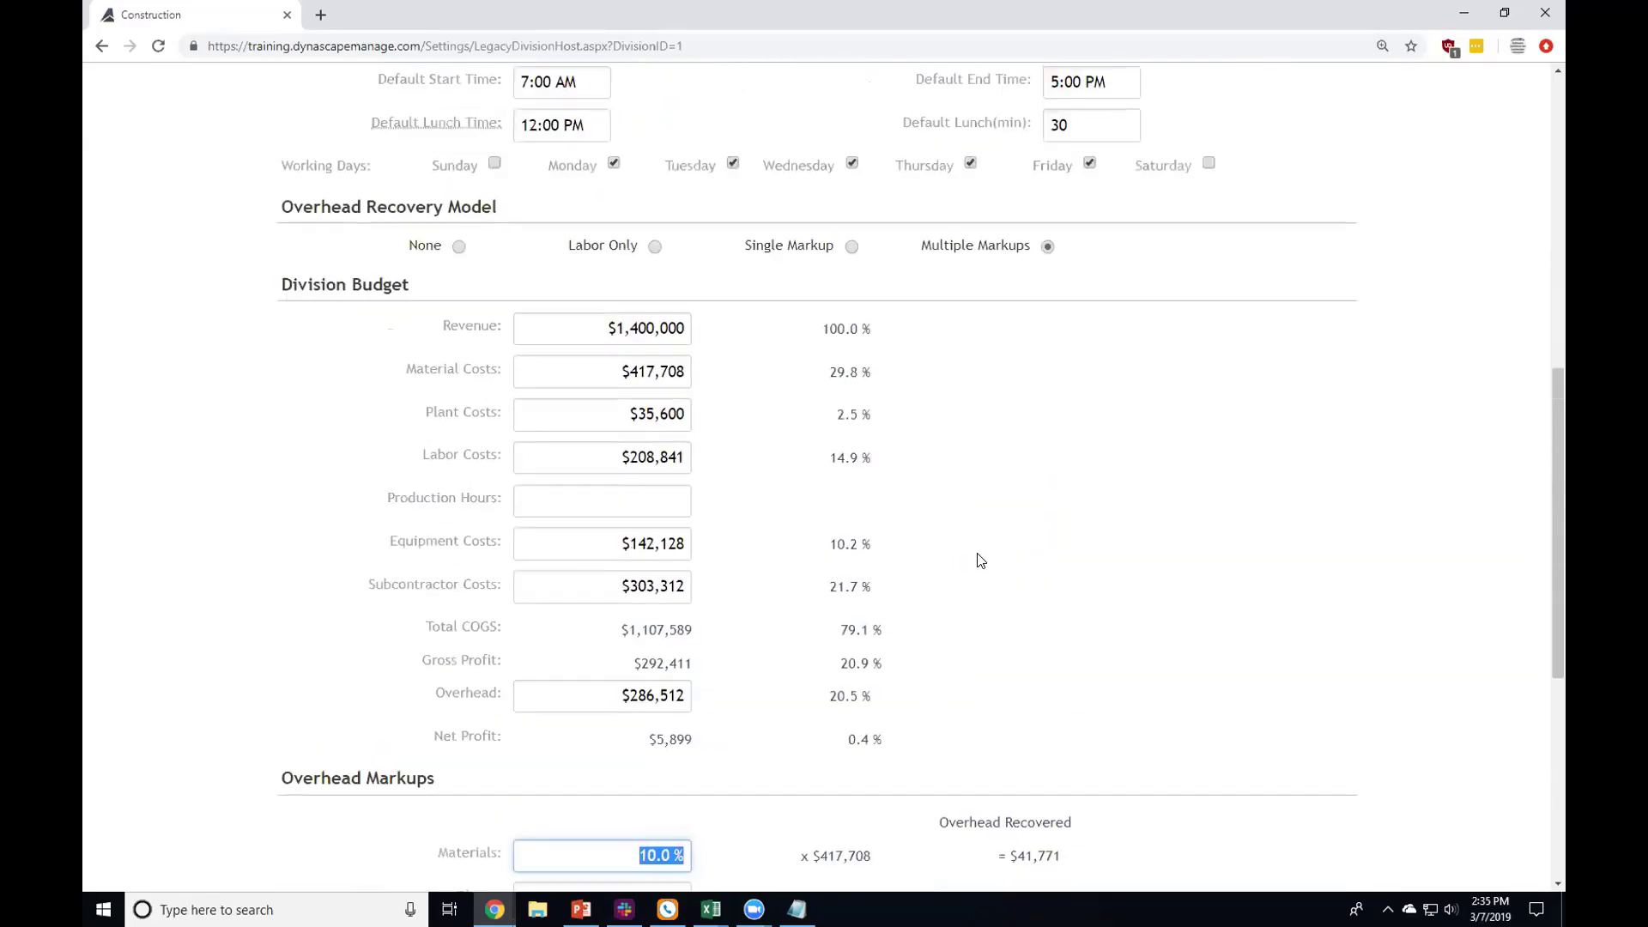
scroll(975, 549, up, 5)
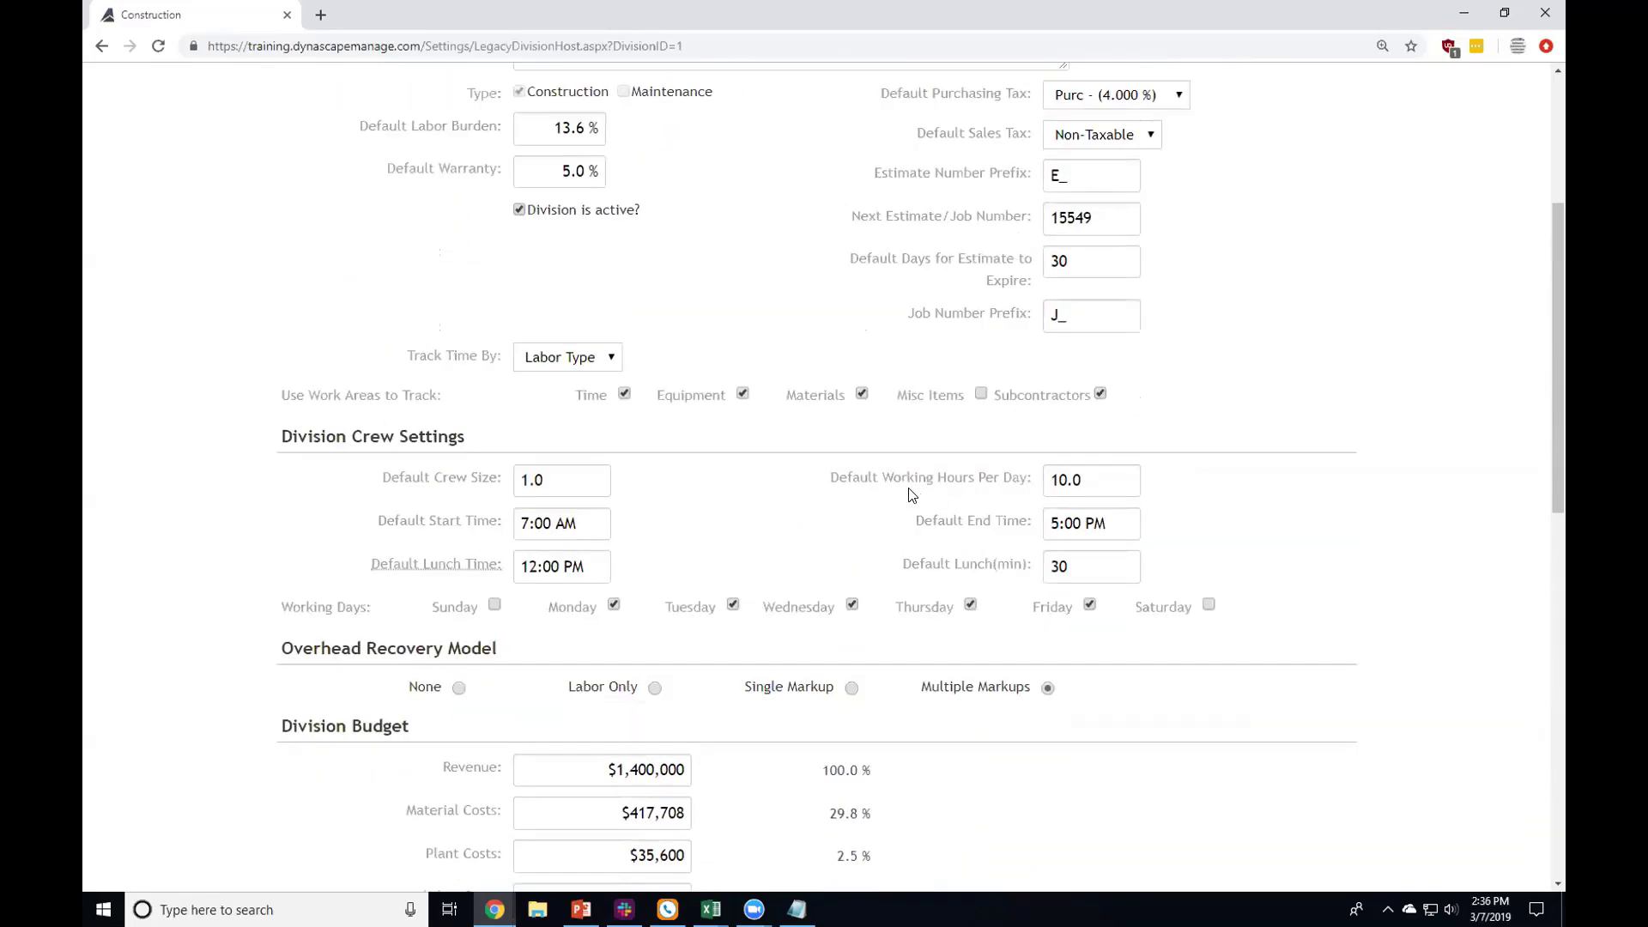
scroll(858, 489, up, 2)
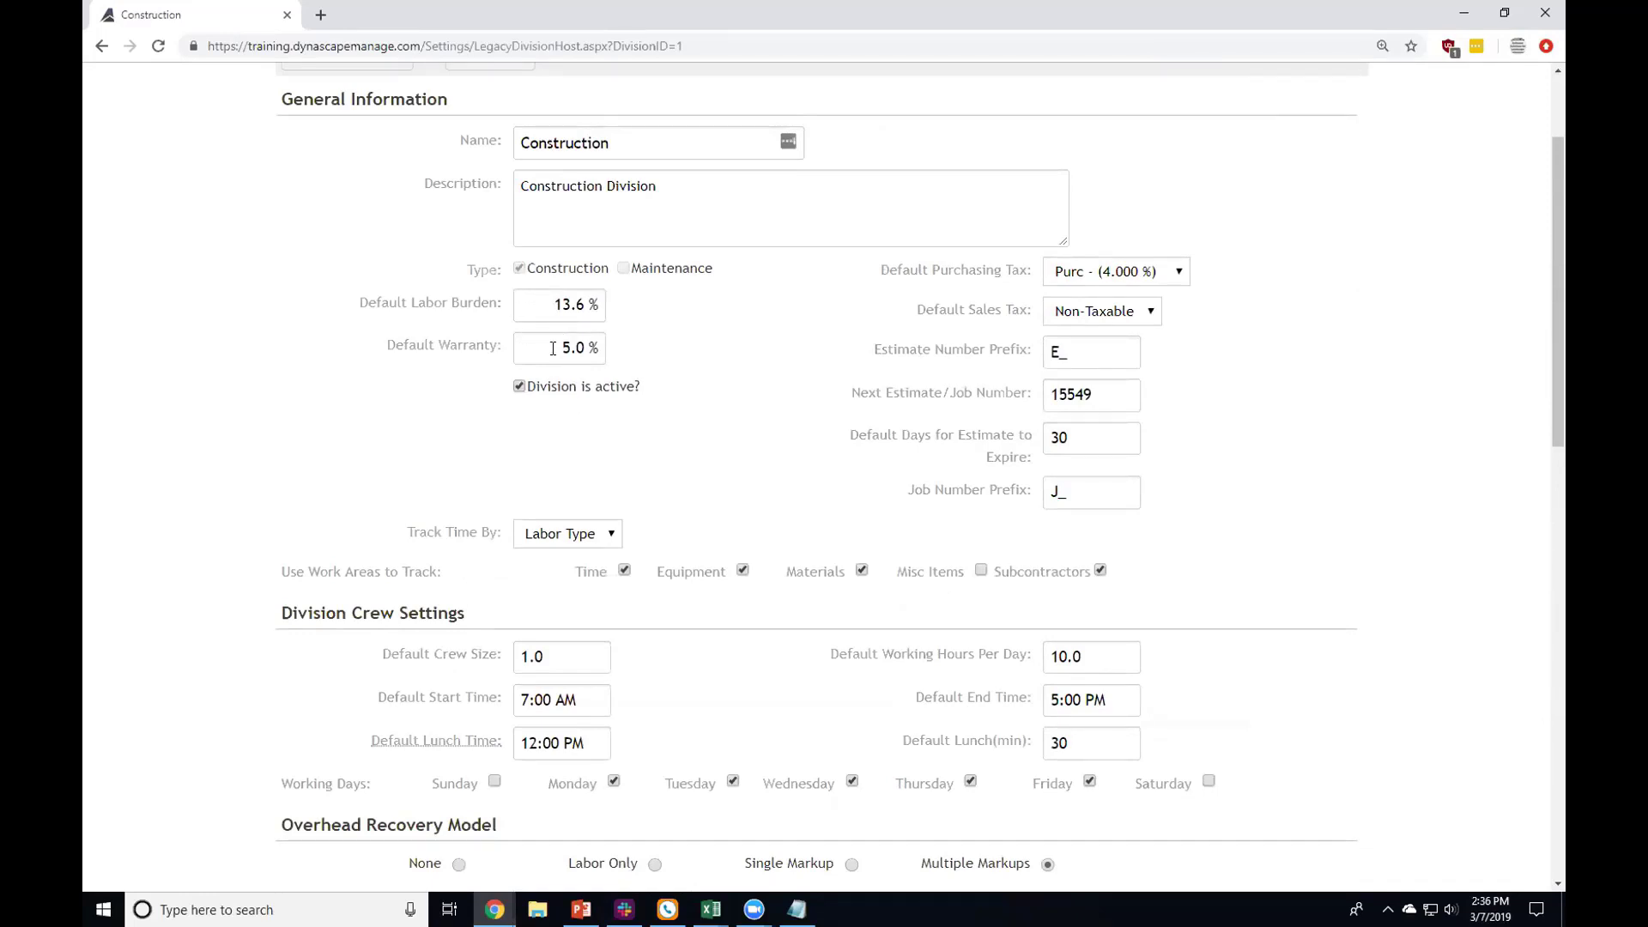
click(600, 309)
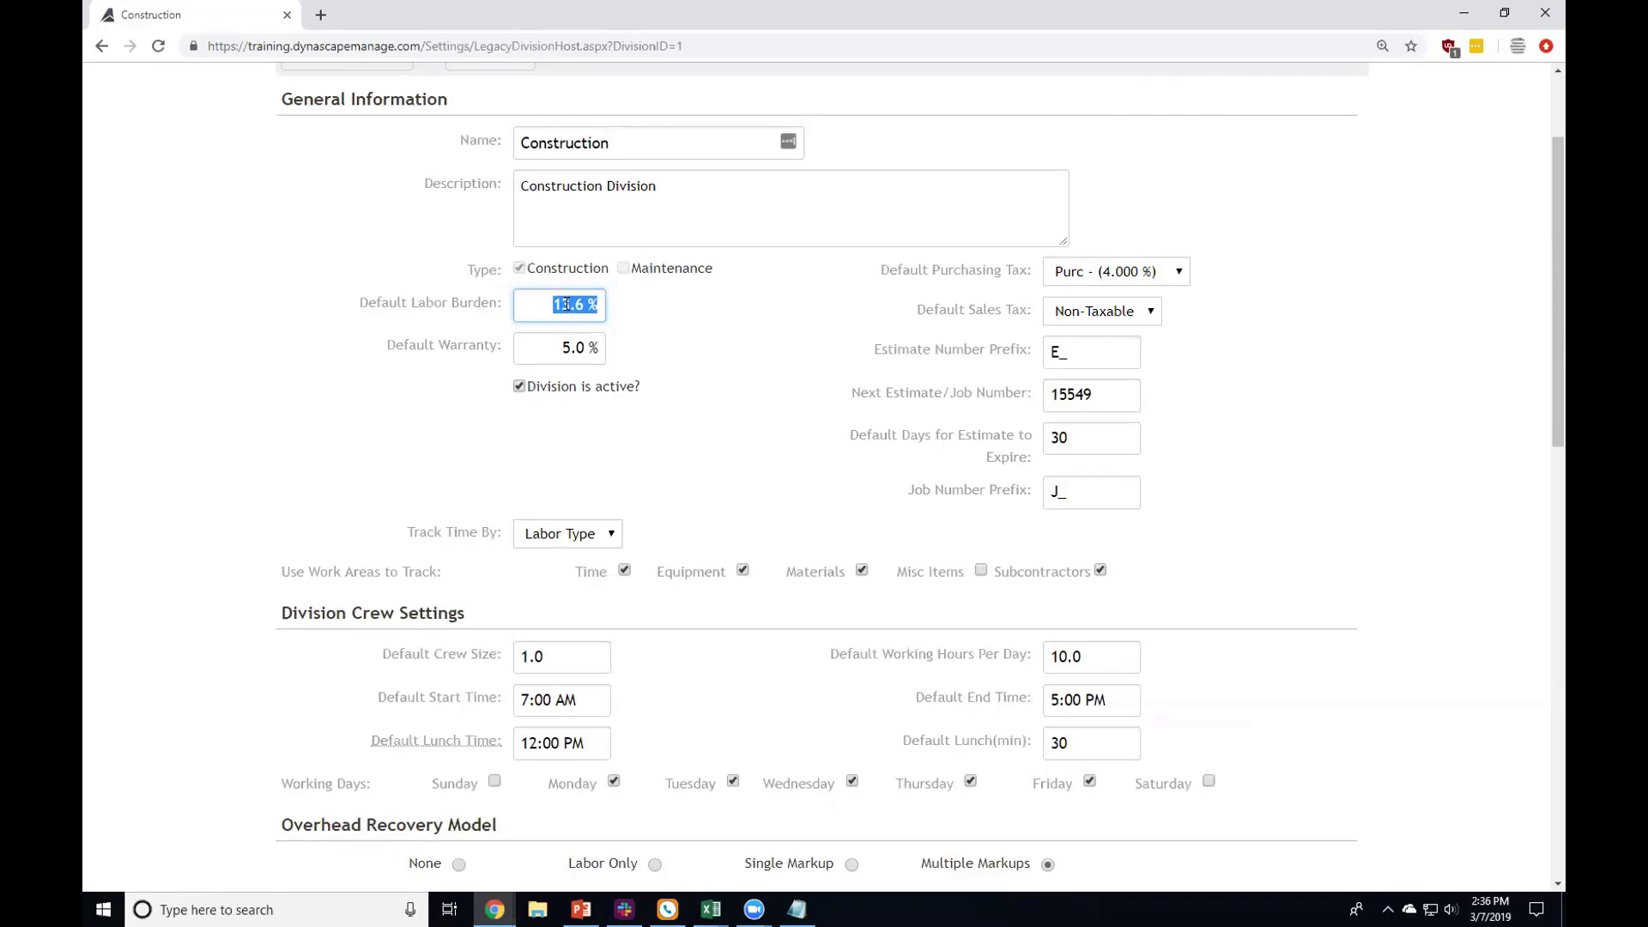
drag(624, 145, 477, 124)
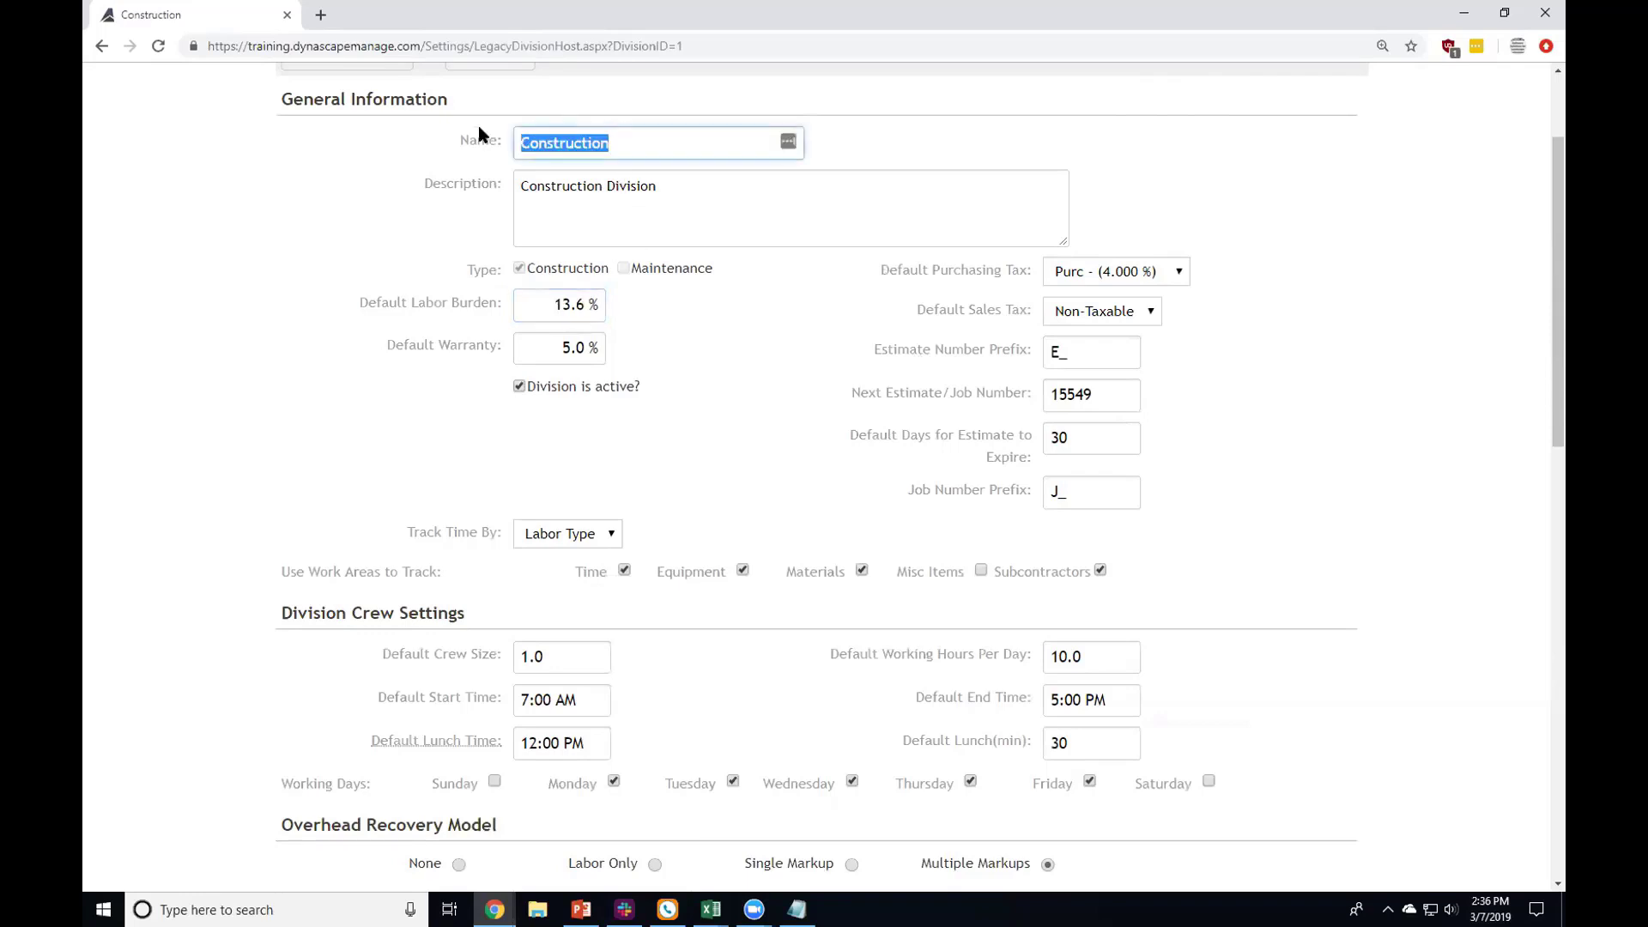
click(444, 489)
drag(542, 336, 628, 341)
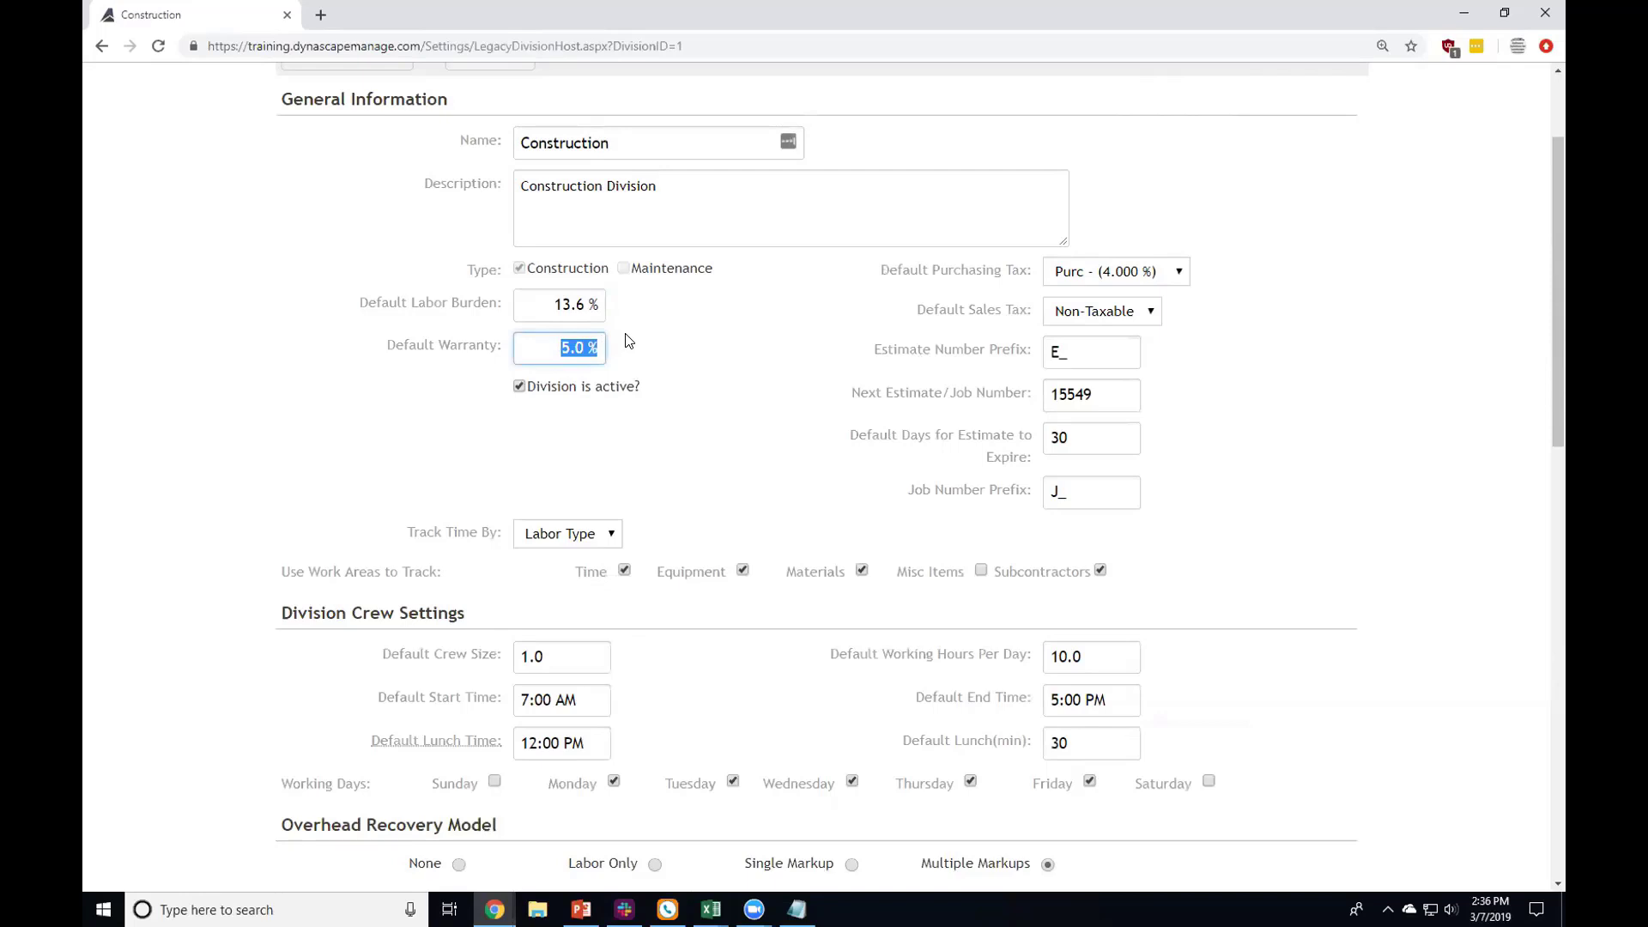
scroll(626, 339, up, 2)
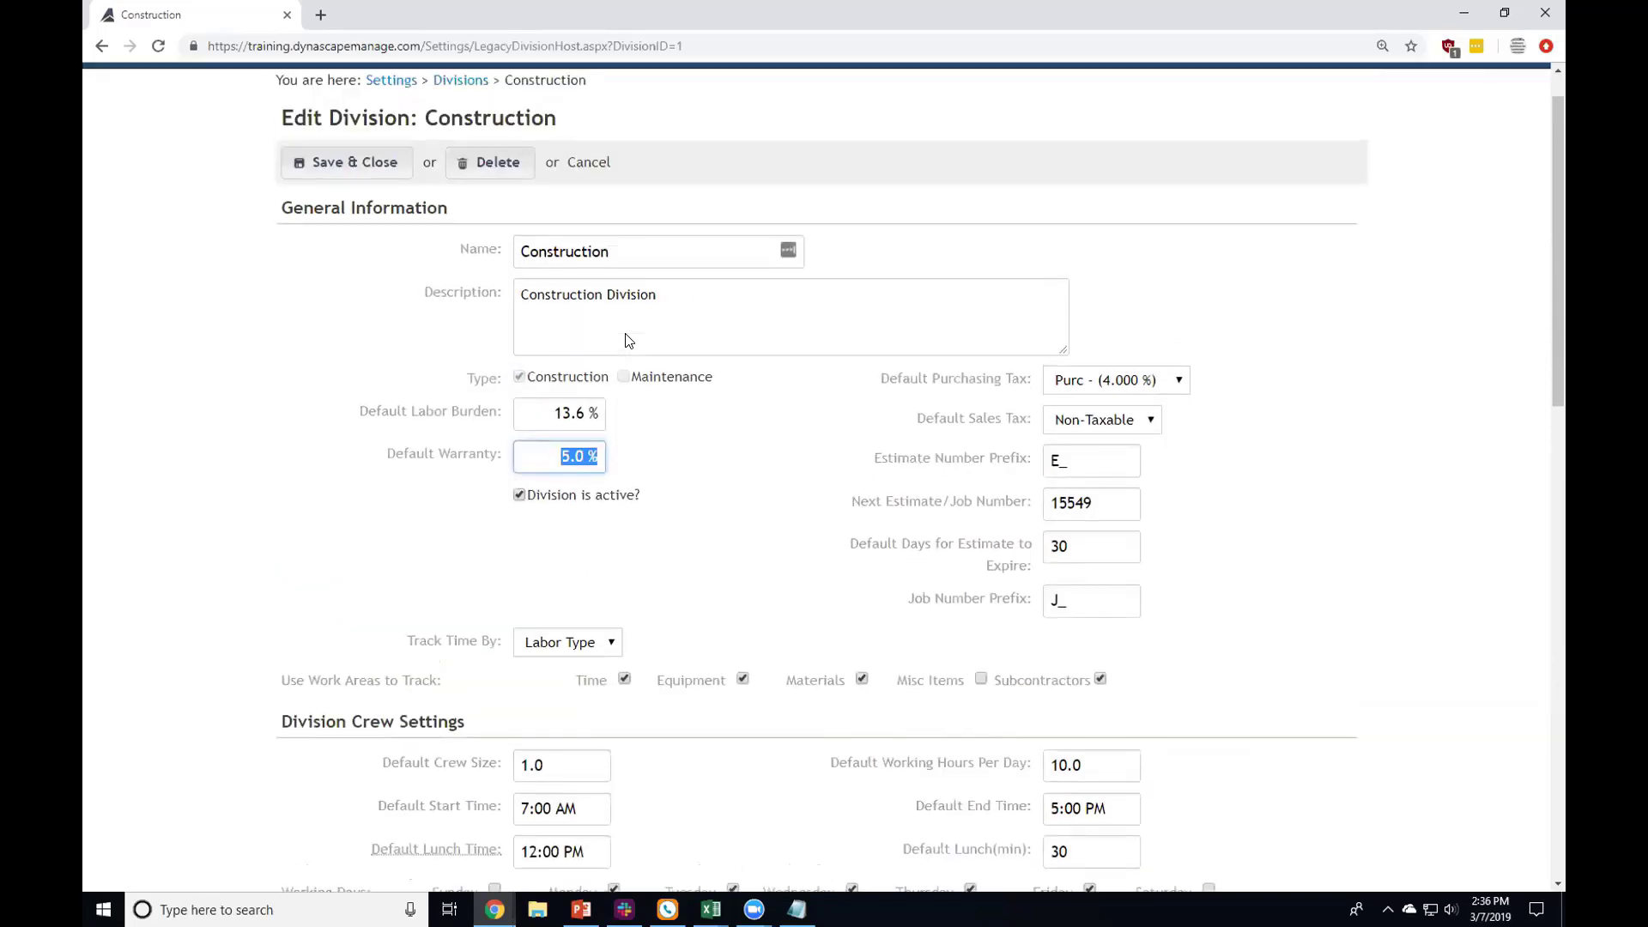
scroll(627, 338, down, 2)
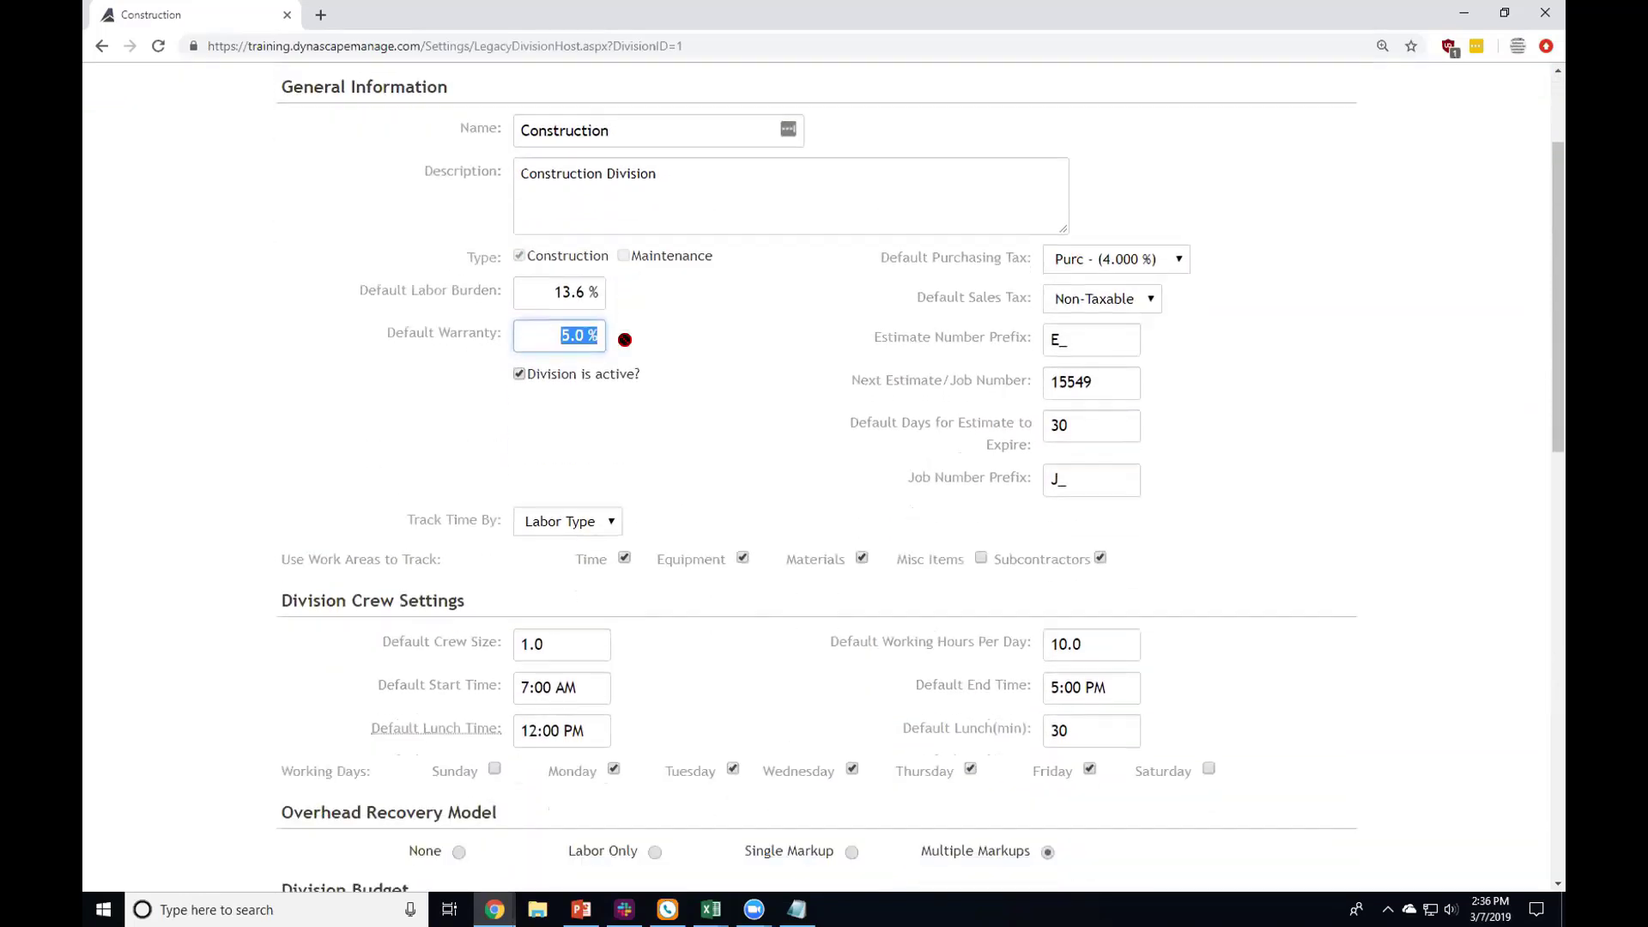
click(517, 411)
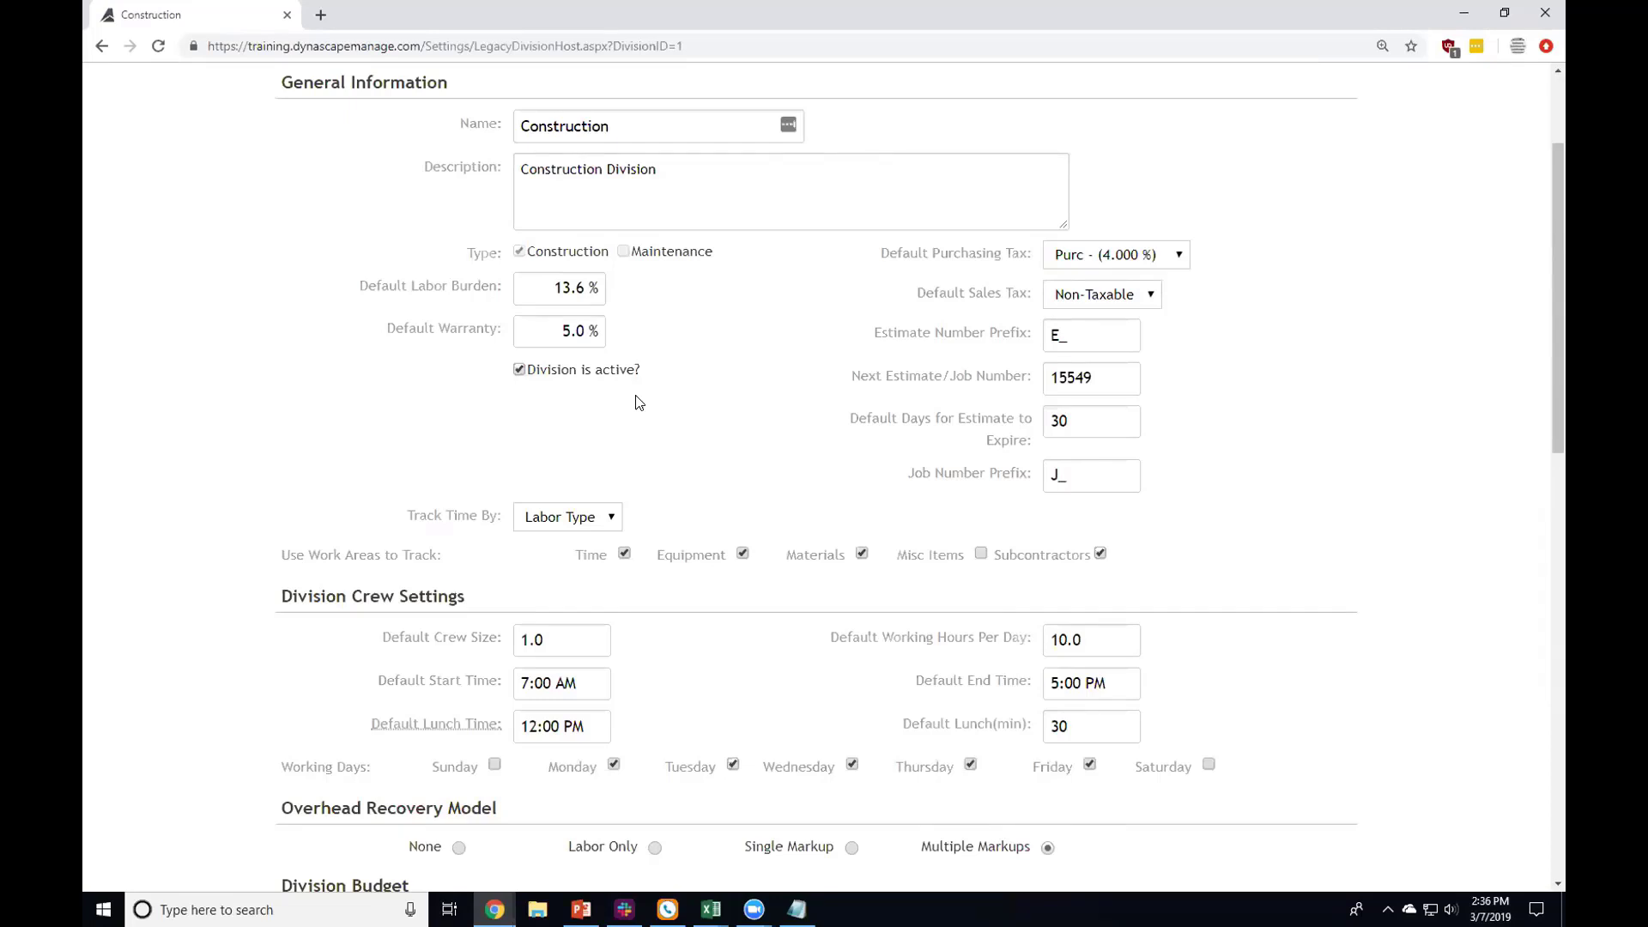
click(1074, 260)
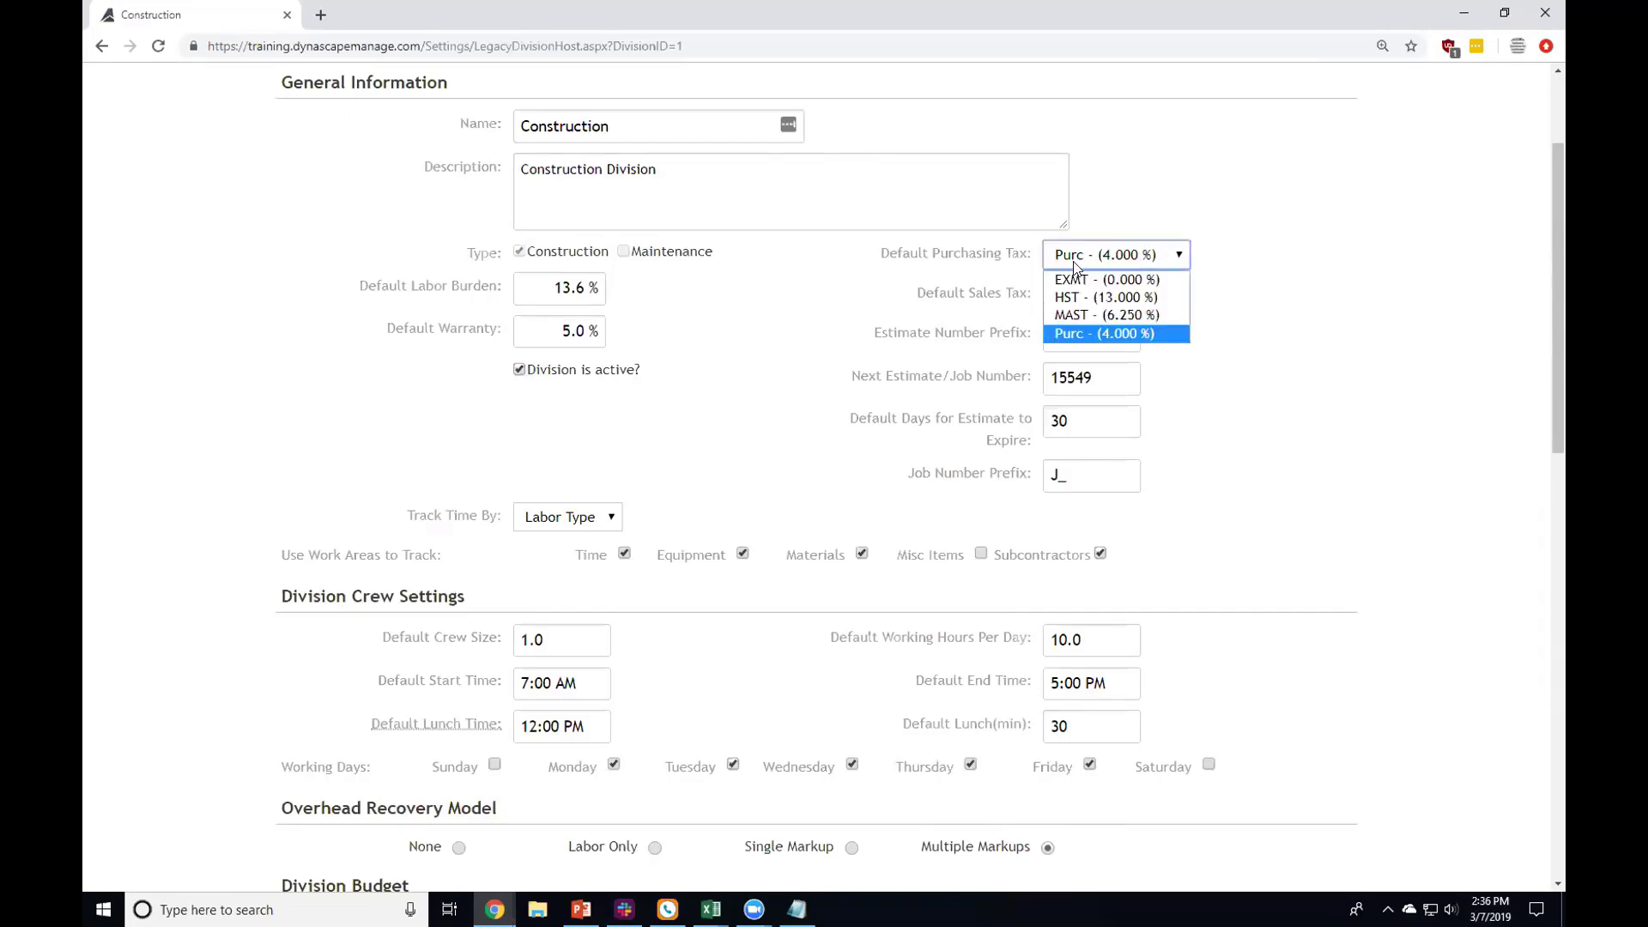
click(974, 292)
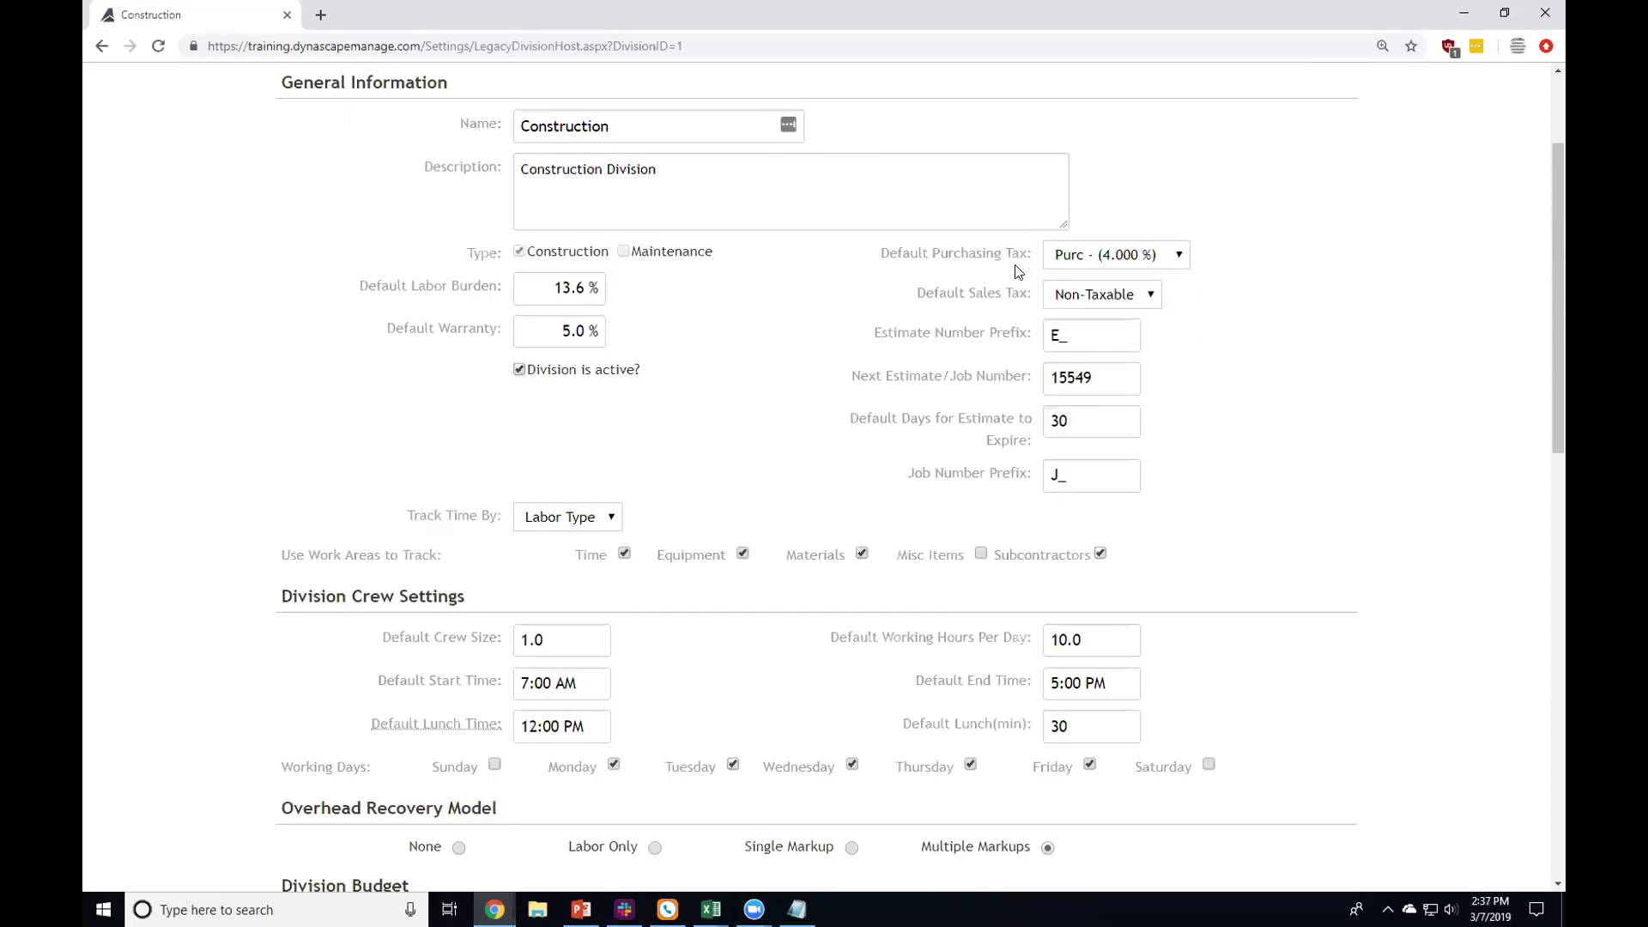
click(1069, 259)
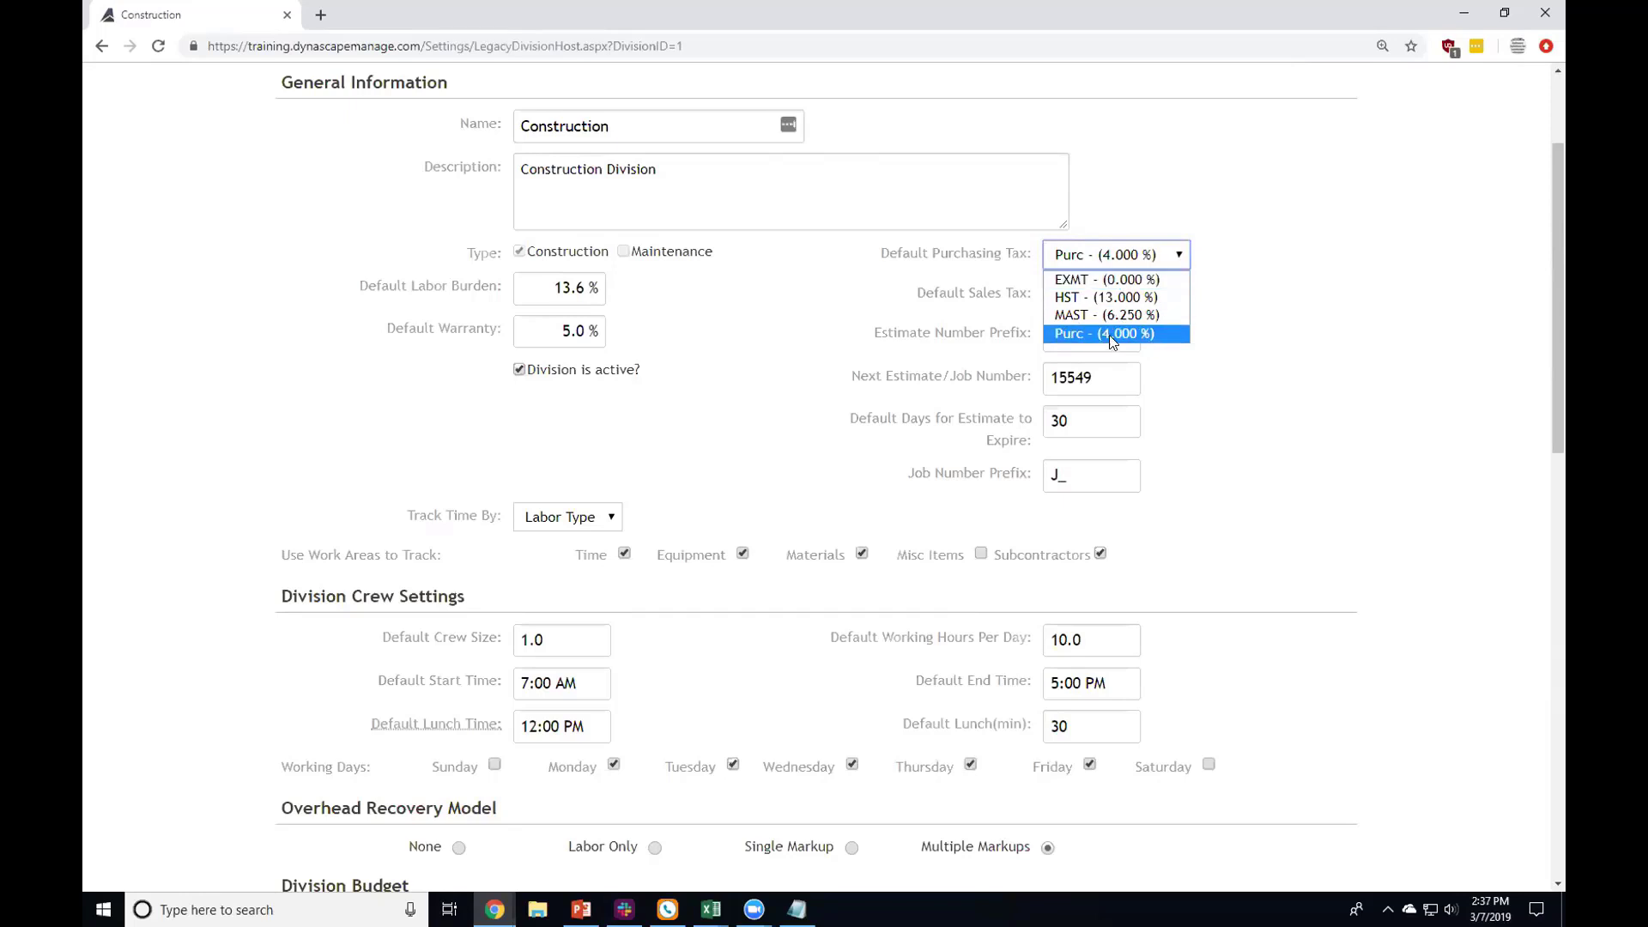
click(1117, 314)
click(1083, 264)
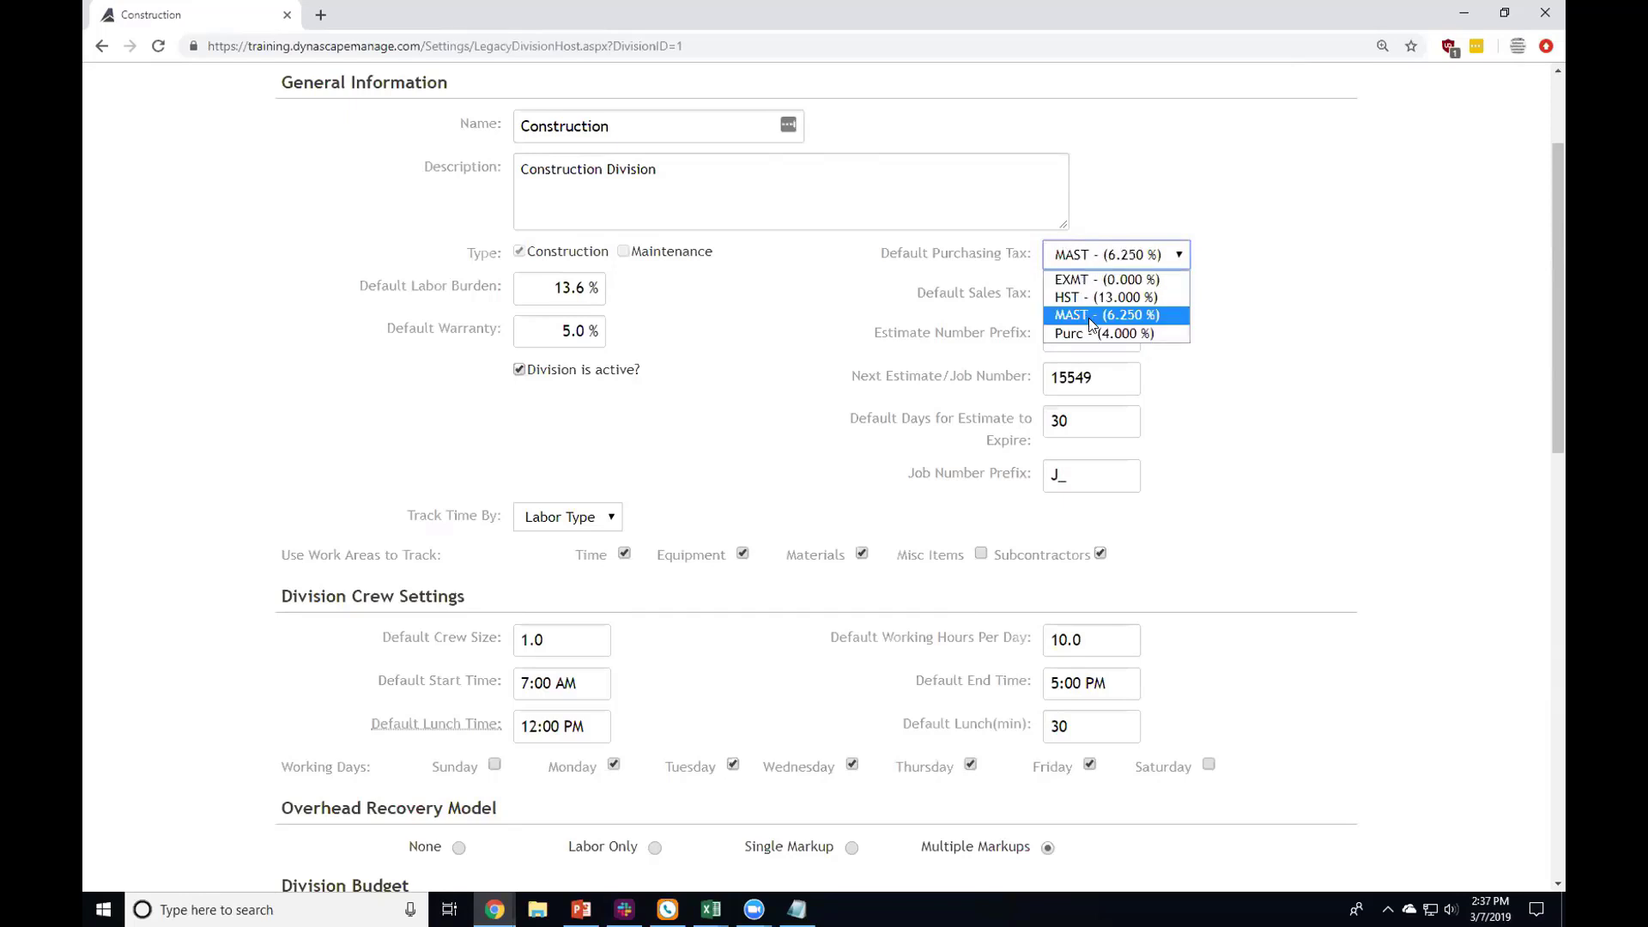
click(1091, 333)
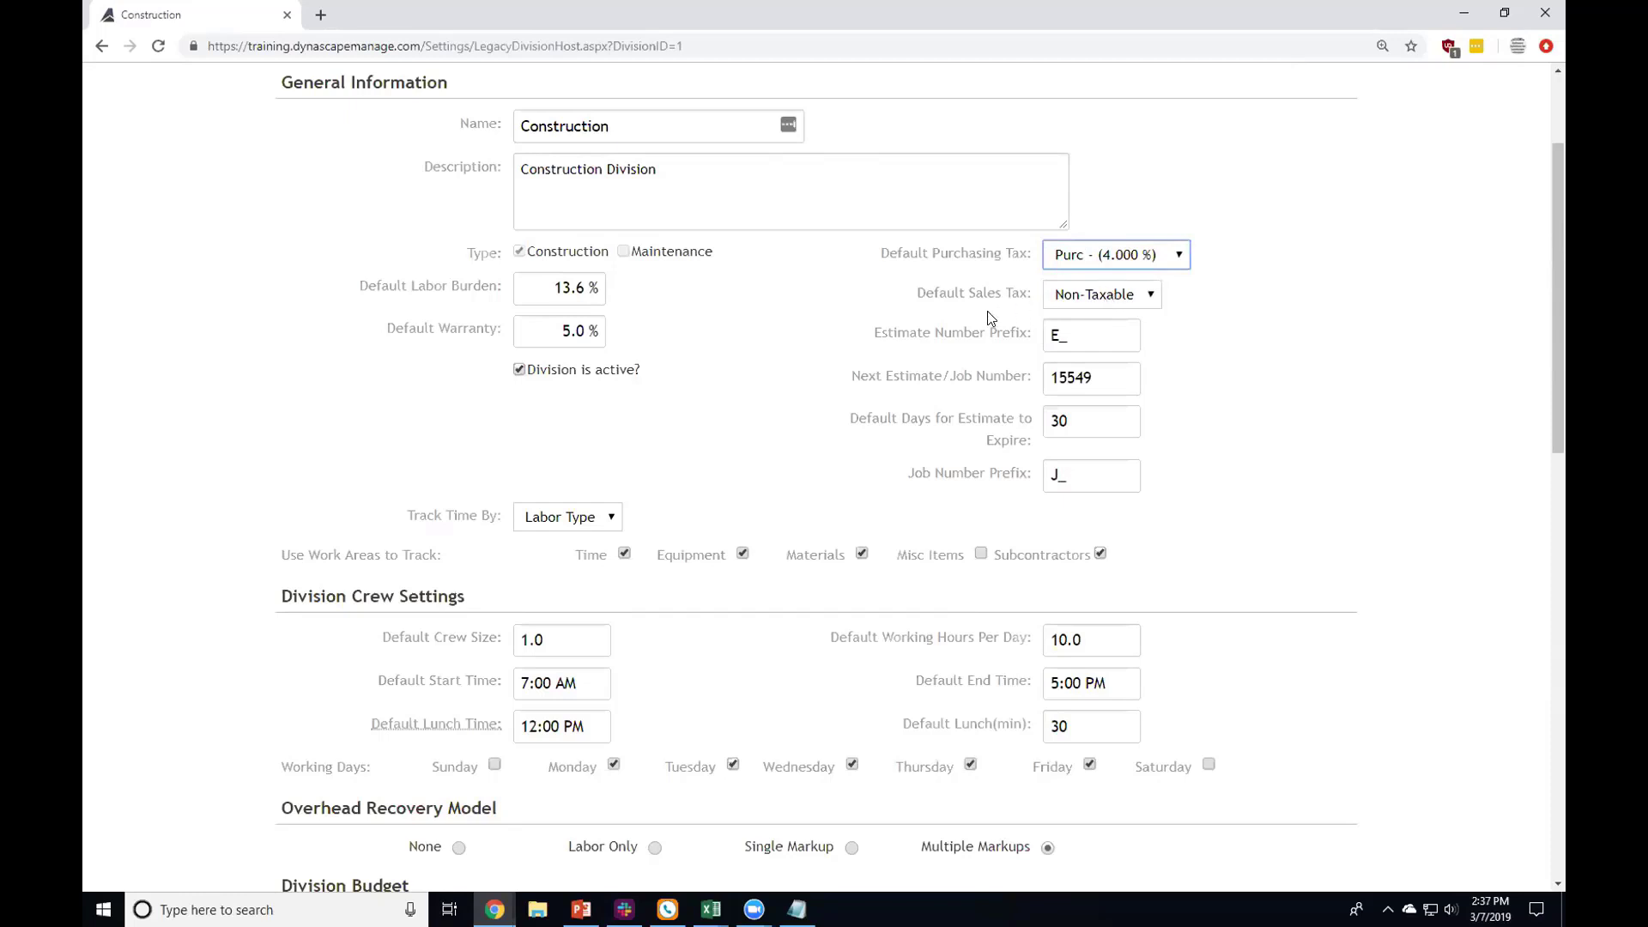
click(1118, 300)
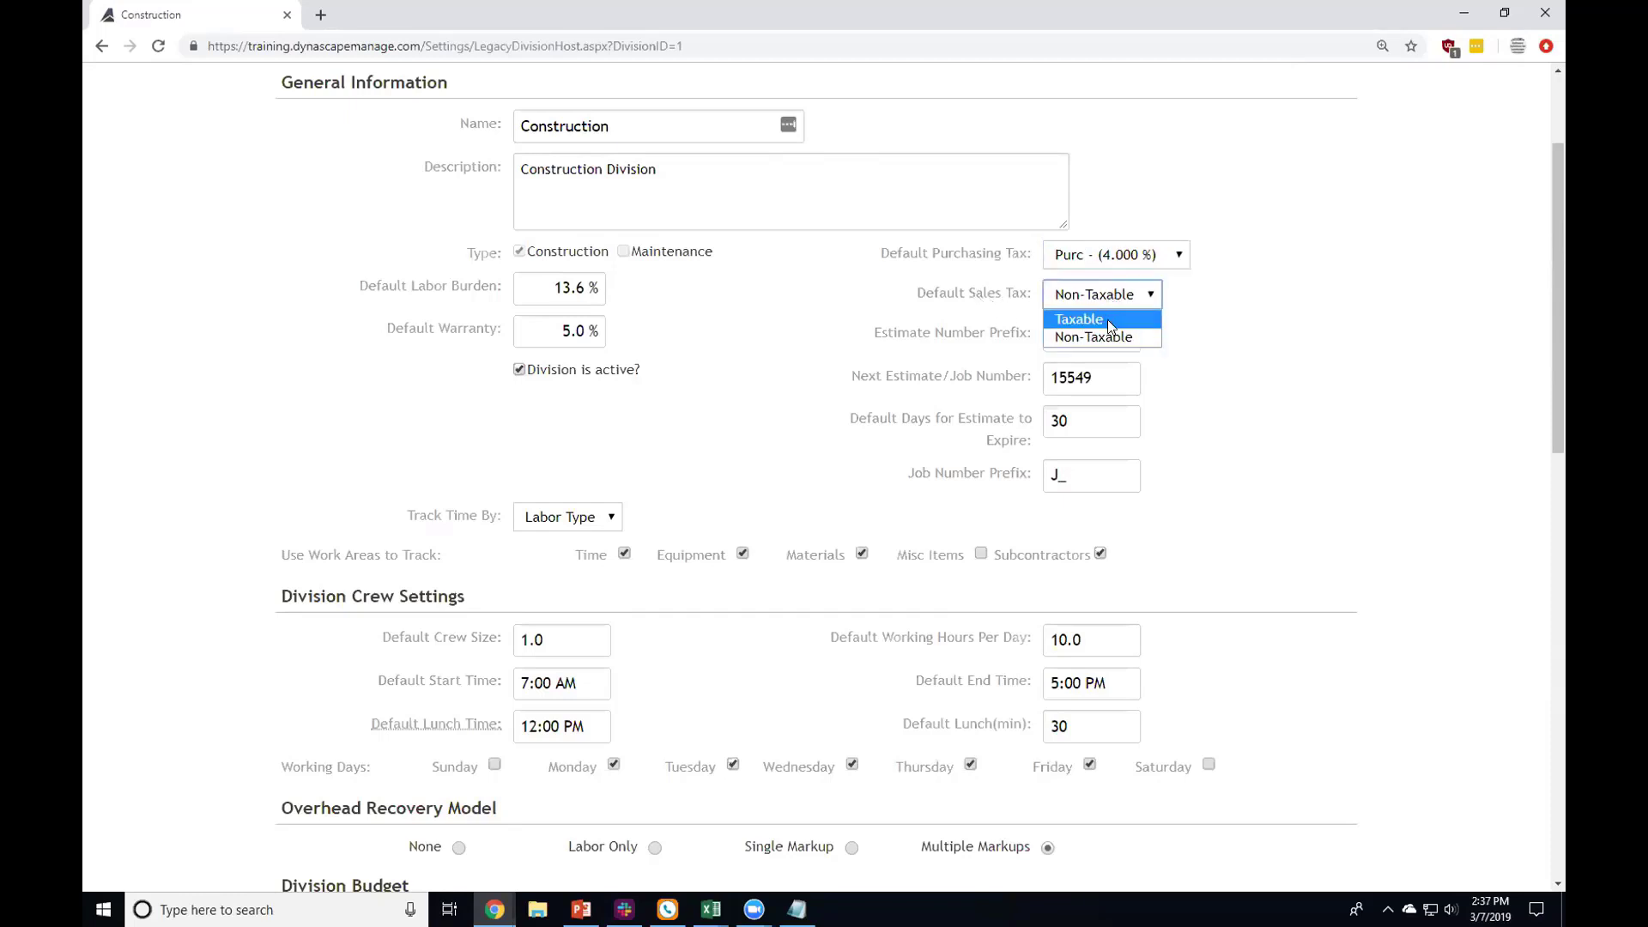
click(1188, 294)
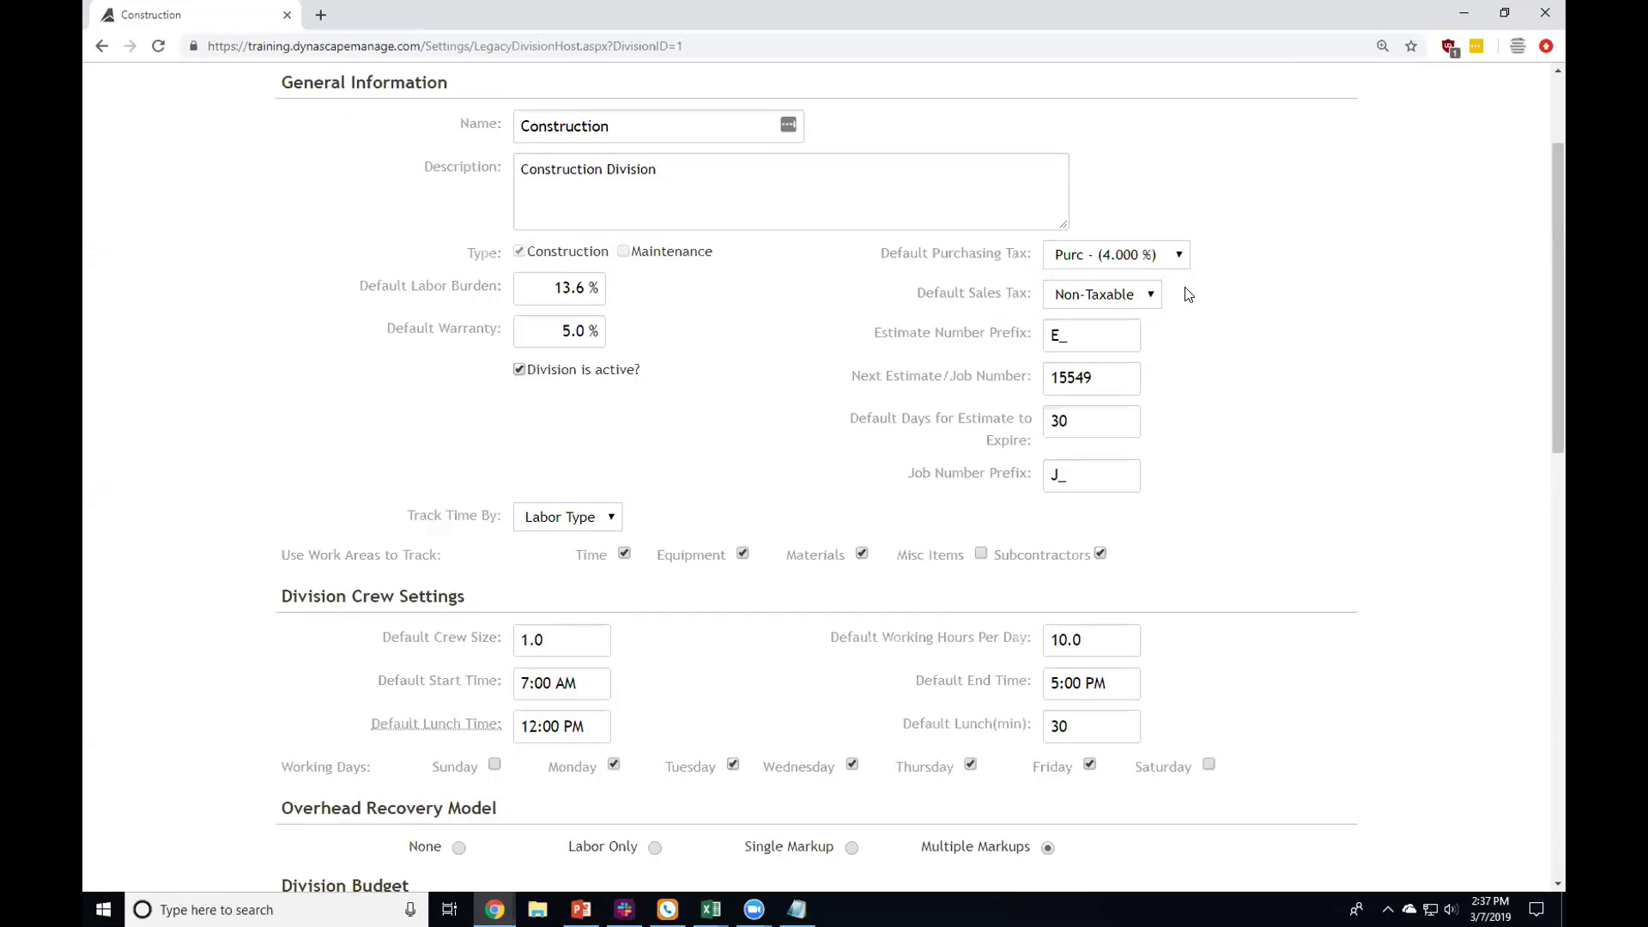
drag(930, 336, 996, 337)
drag(973, 473, 1034, 474)
drag(981, 339, 1009, 346)
Step: Change the Estimate Number Prefix from E_ to E19- and the Job Number Prefix to J19-
click(1090, 335)
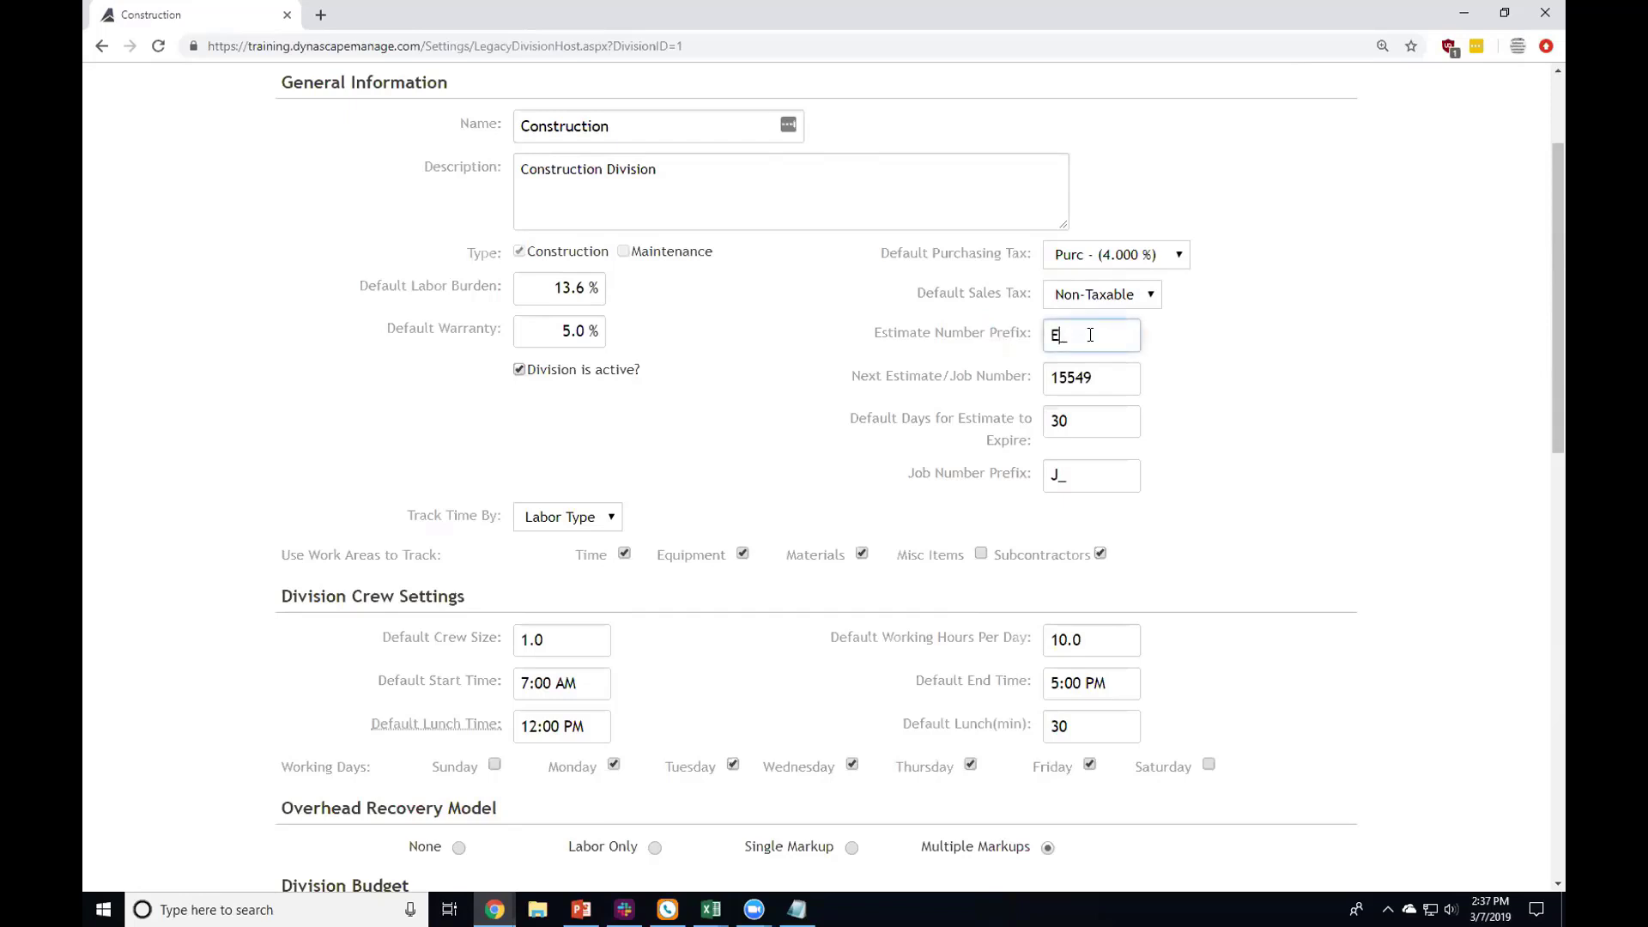
double_click(1047, 341)
click(1078, 335)
key(BackSpace)
text(19-)
click(1059, 473)
text(19-)
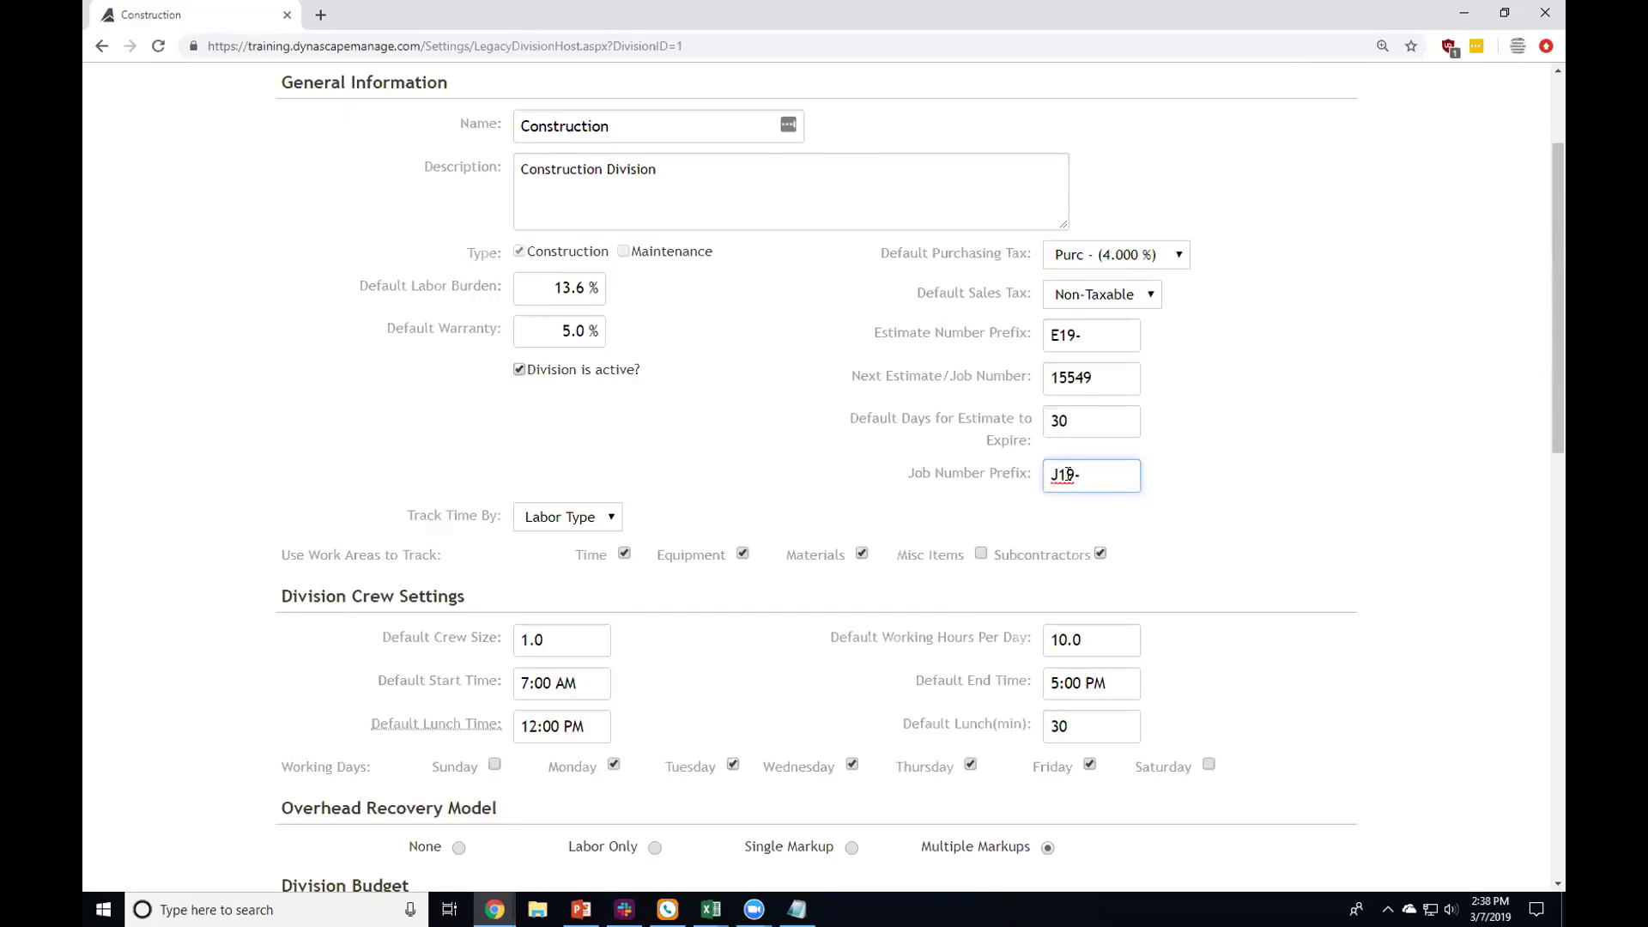
Step: Select the 30-day estimate expiry value
click(1079, 415)
click(1077, 413)
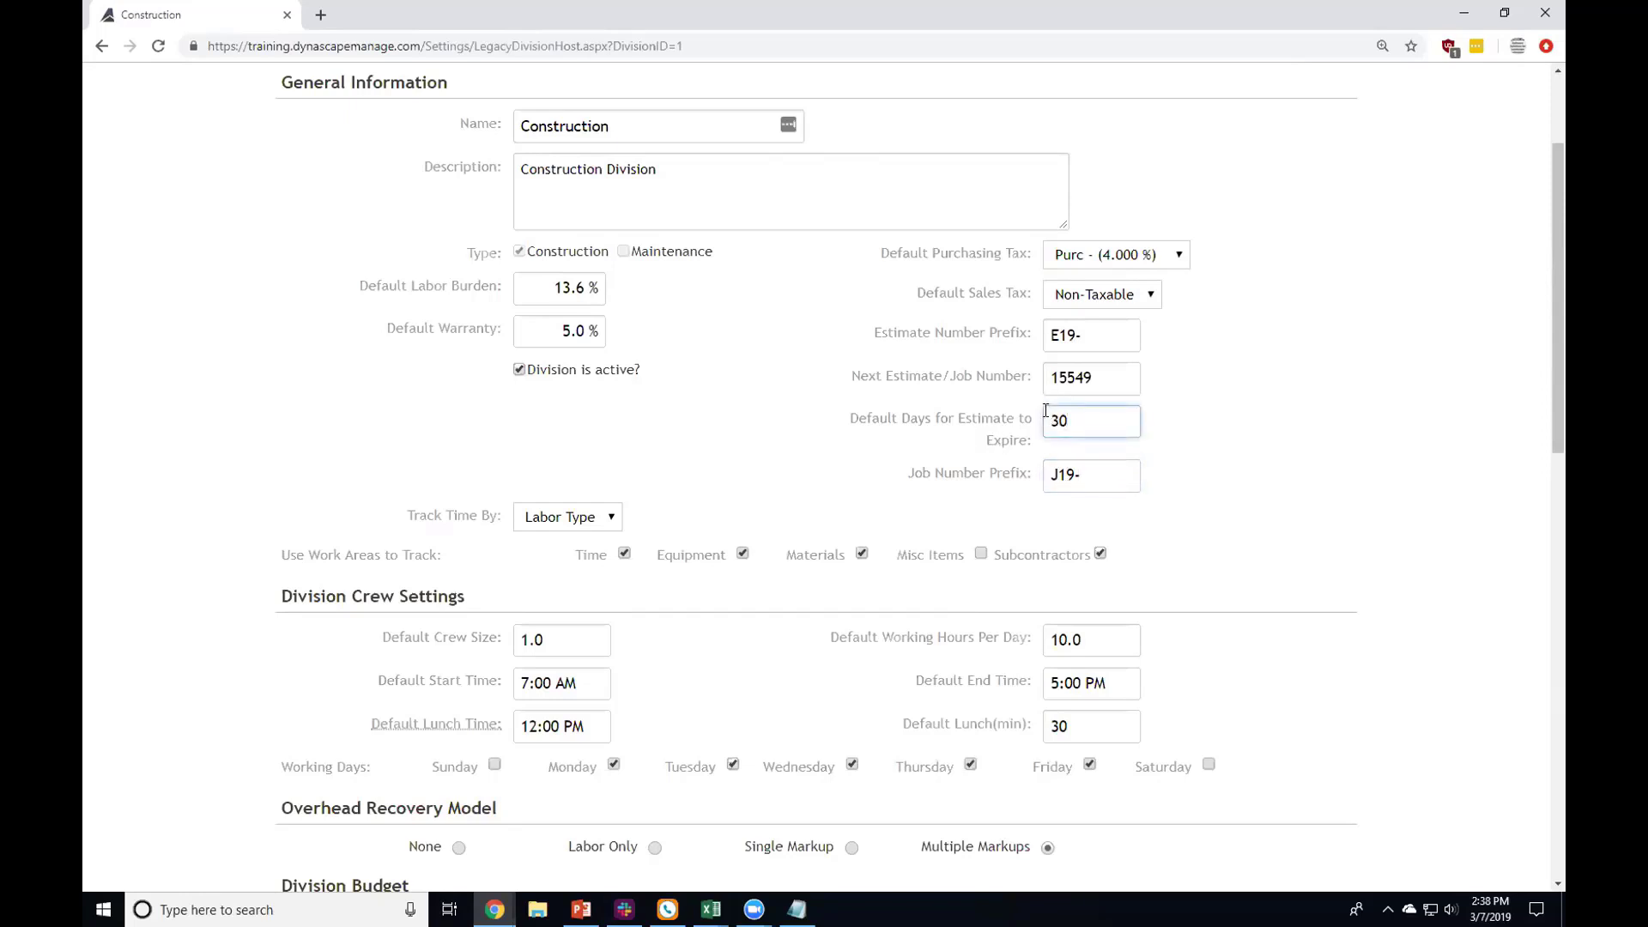
drag(1046, 411, 1074, 414)
Step: Check the Track Time By dropdown and keep it on Labor Type
click(552, 525)
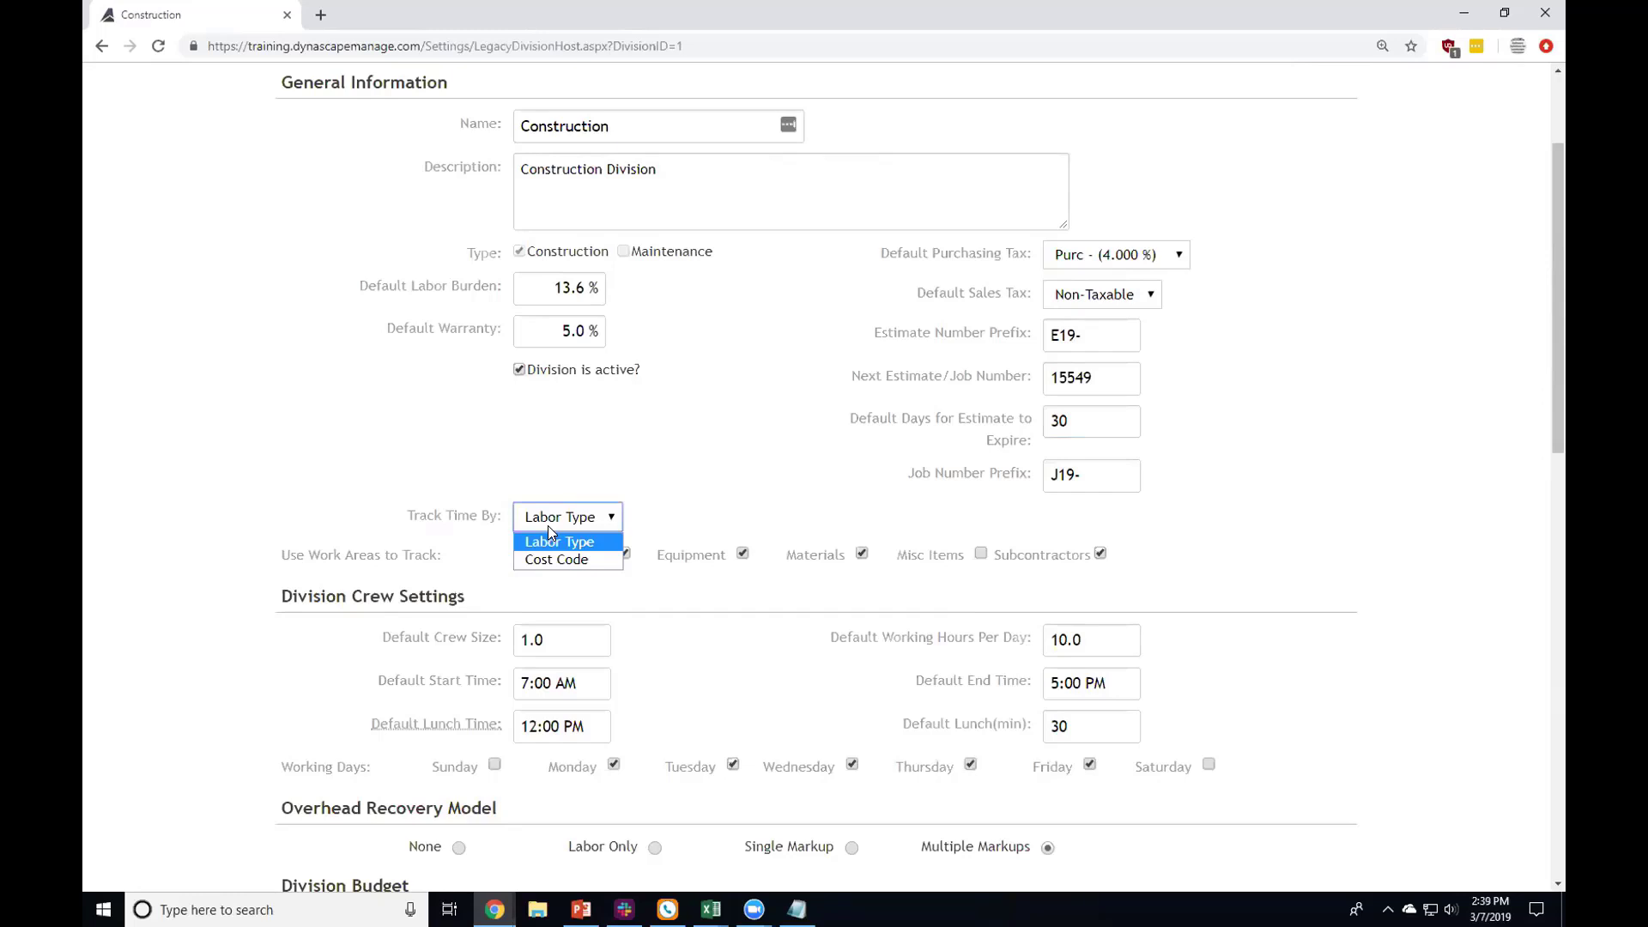
click(473, 465)
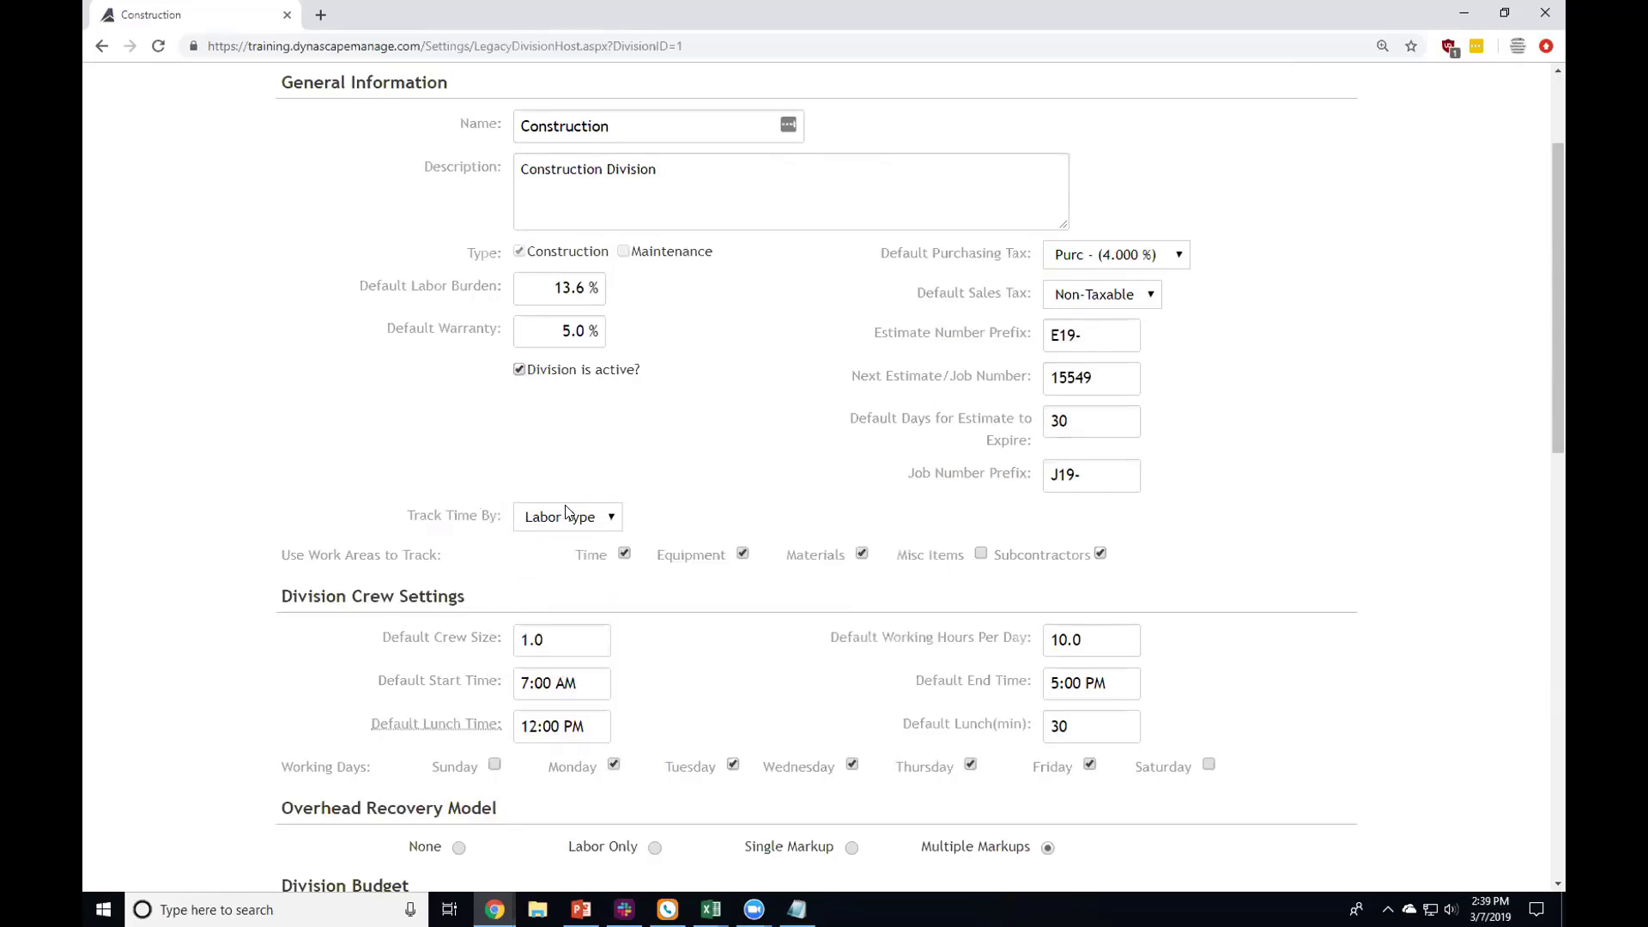
click(566, 514)
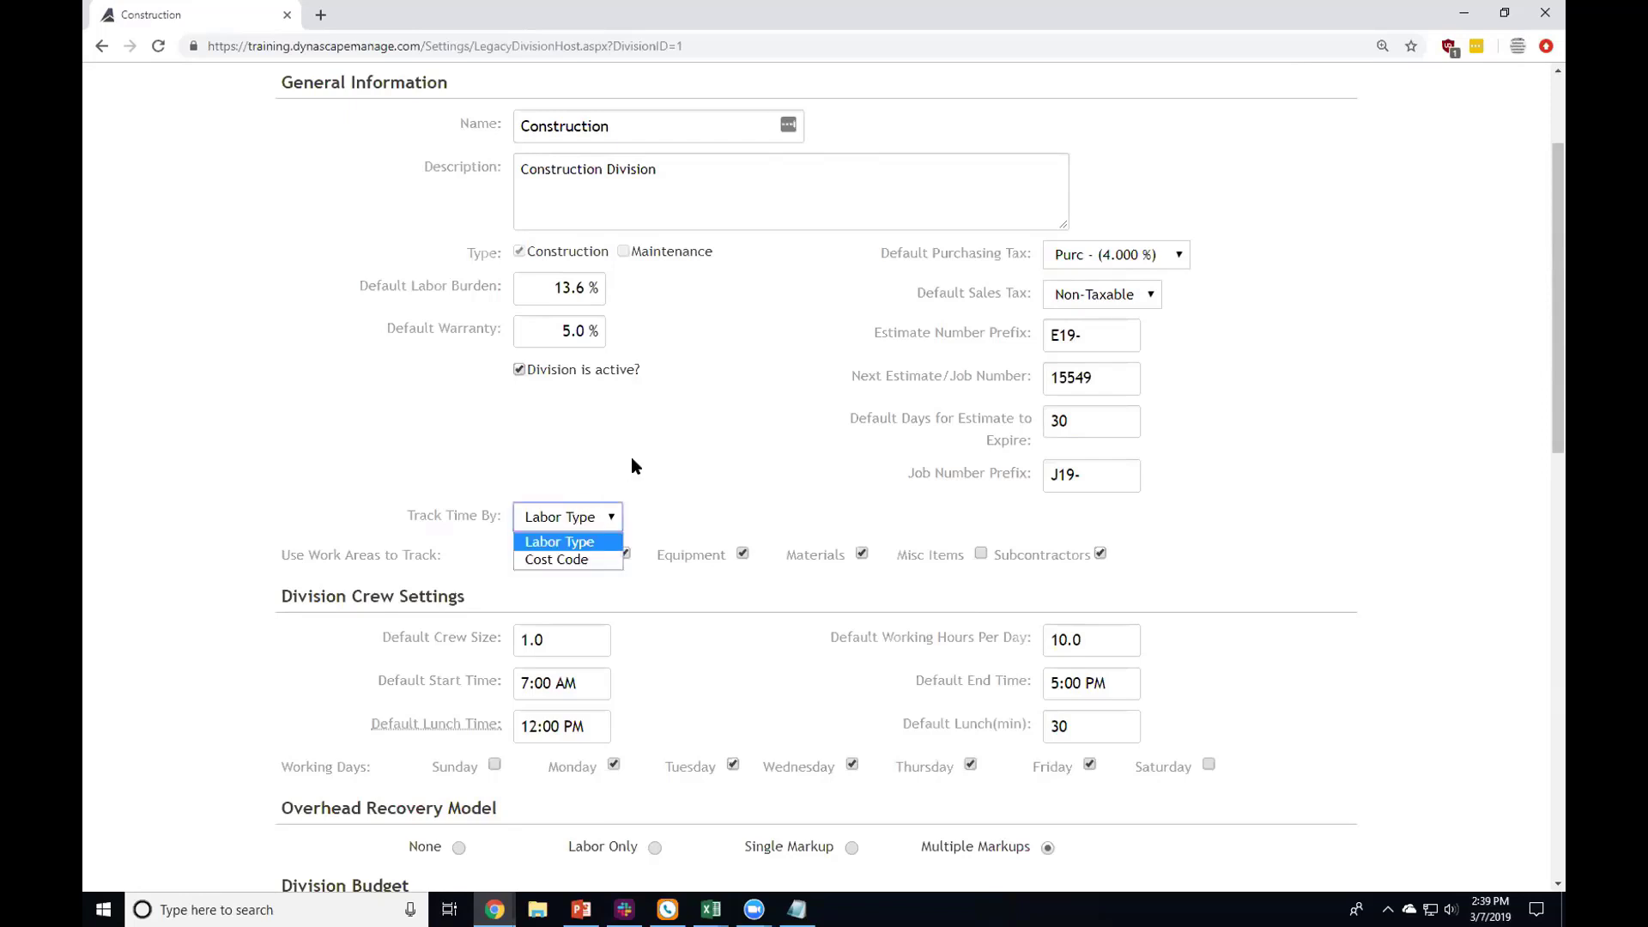
click(580, 544)
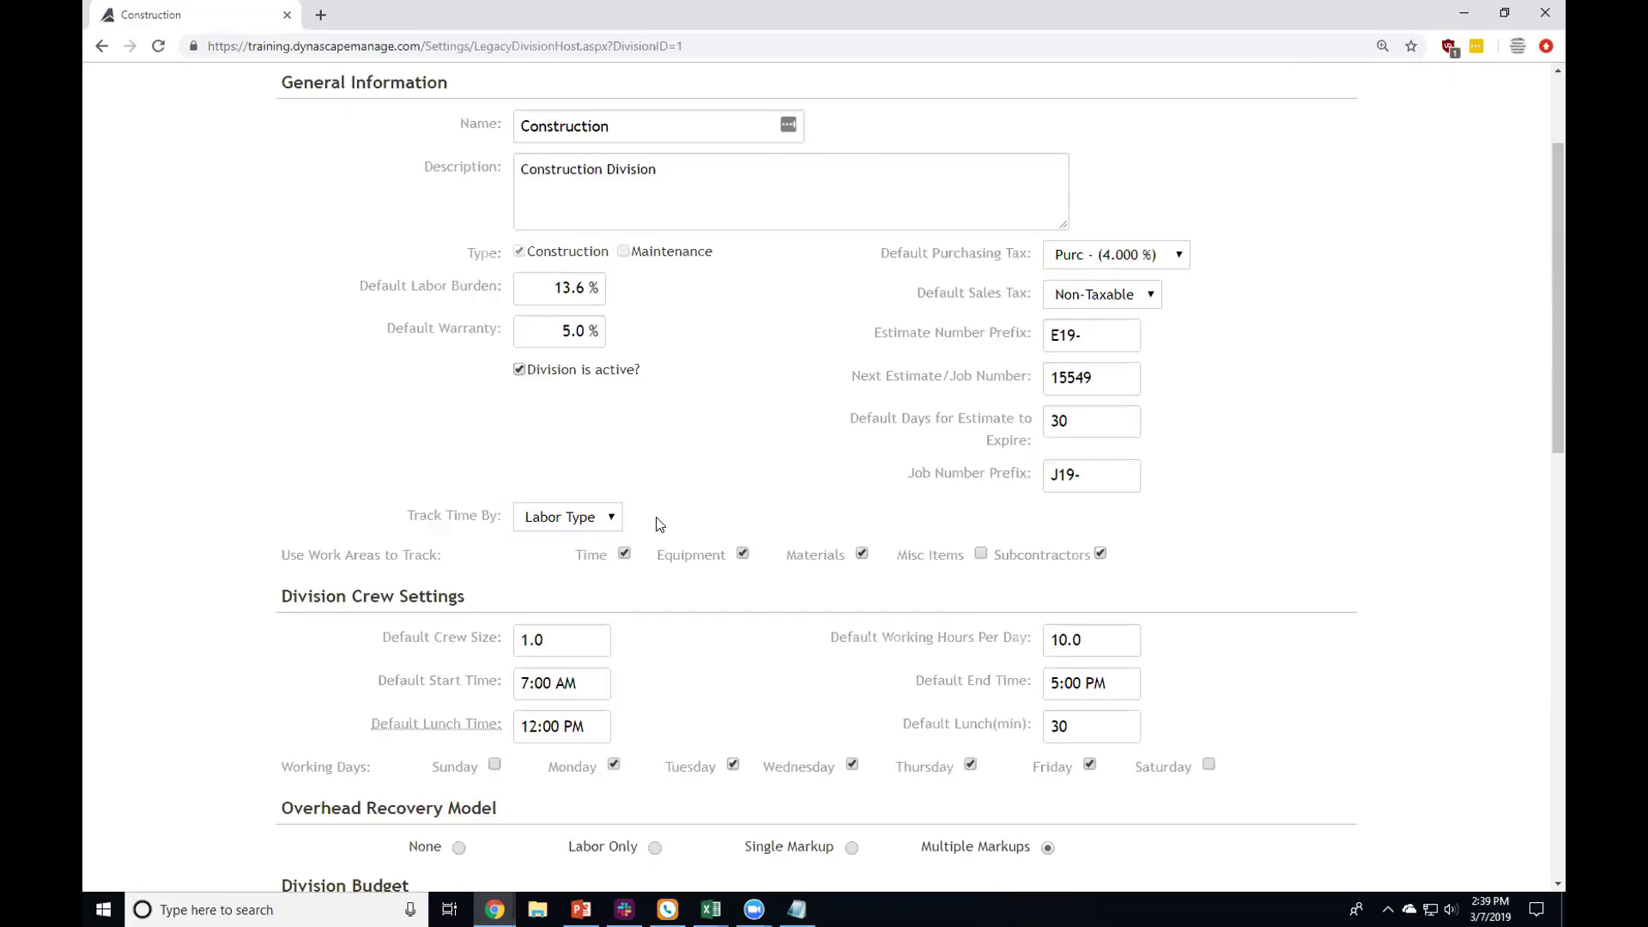
Step: Open the Costbook in a new browser tab and switch to it
scroll(674, 510, up, 3)
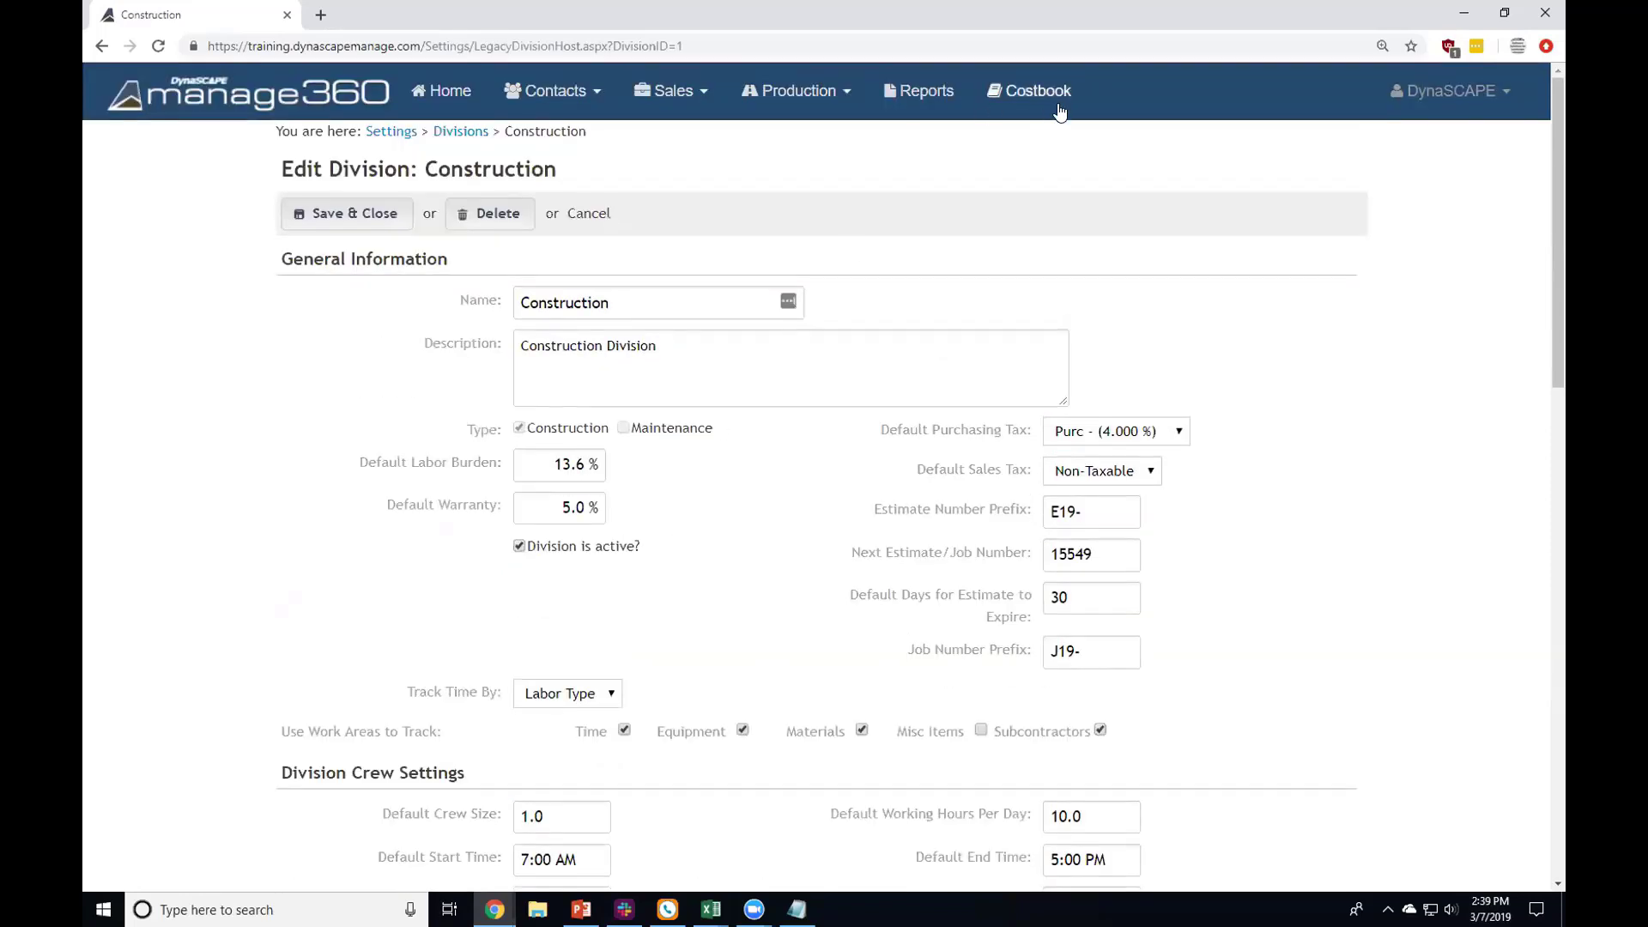
click(1040, 89)
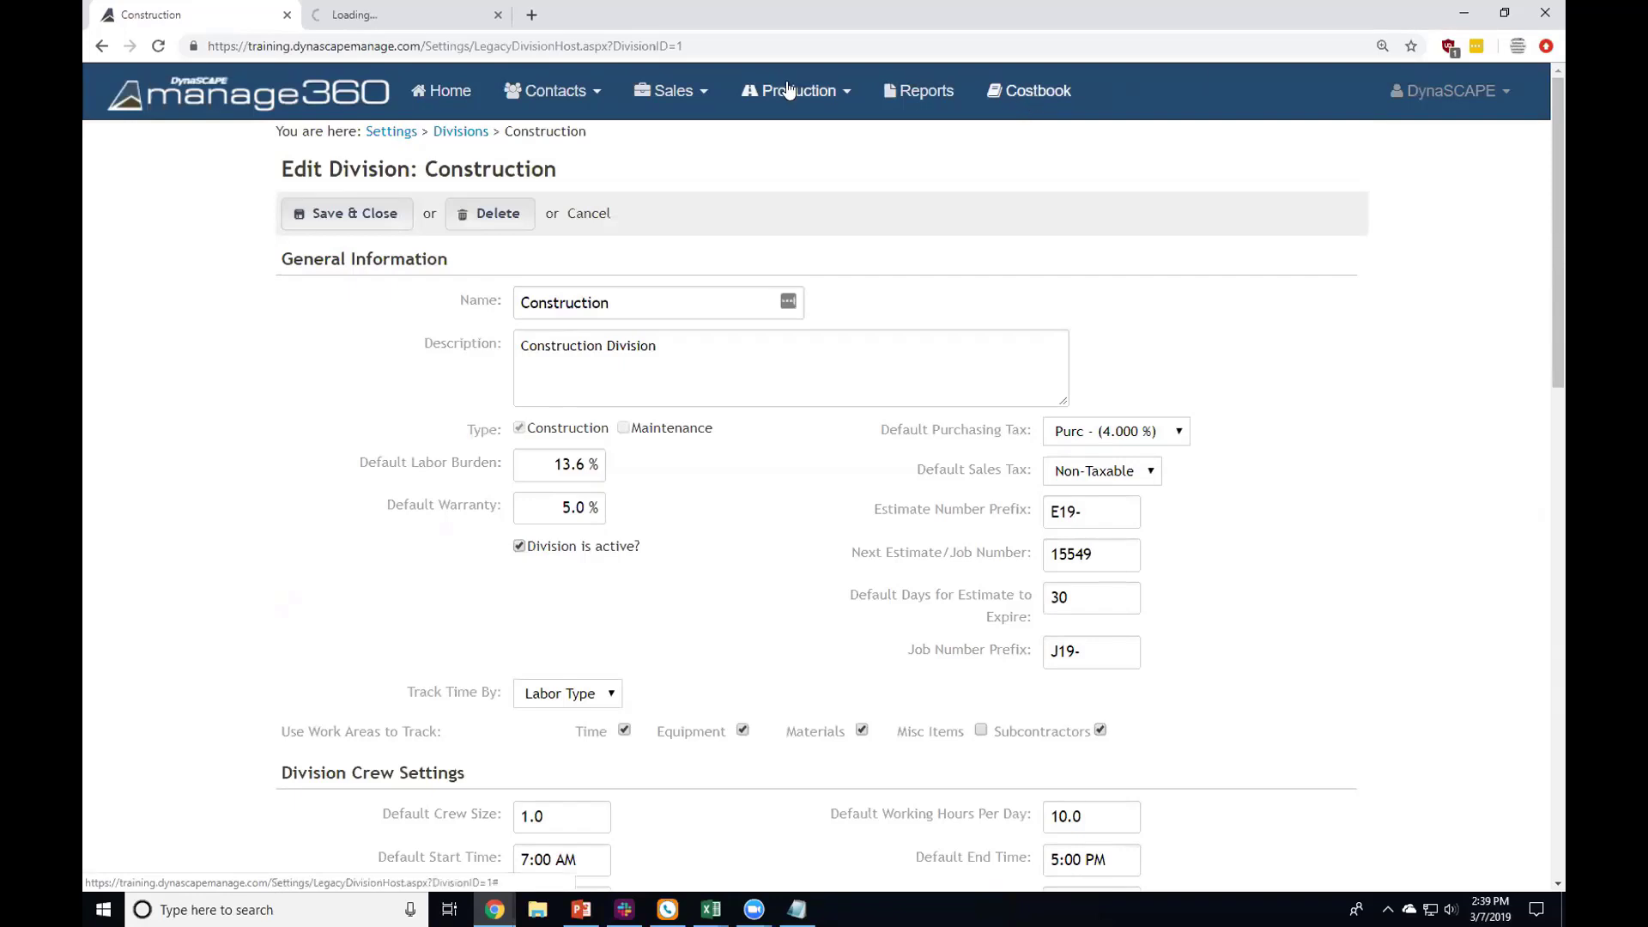
click(379, 10)
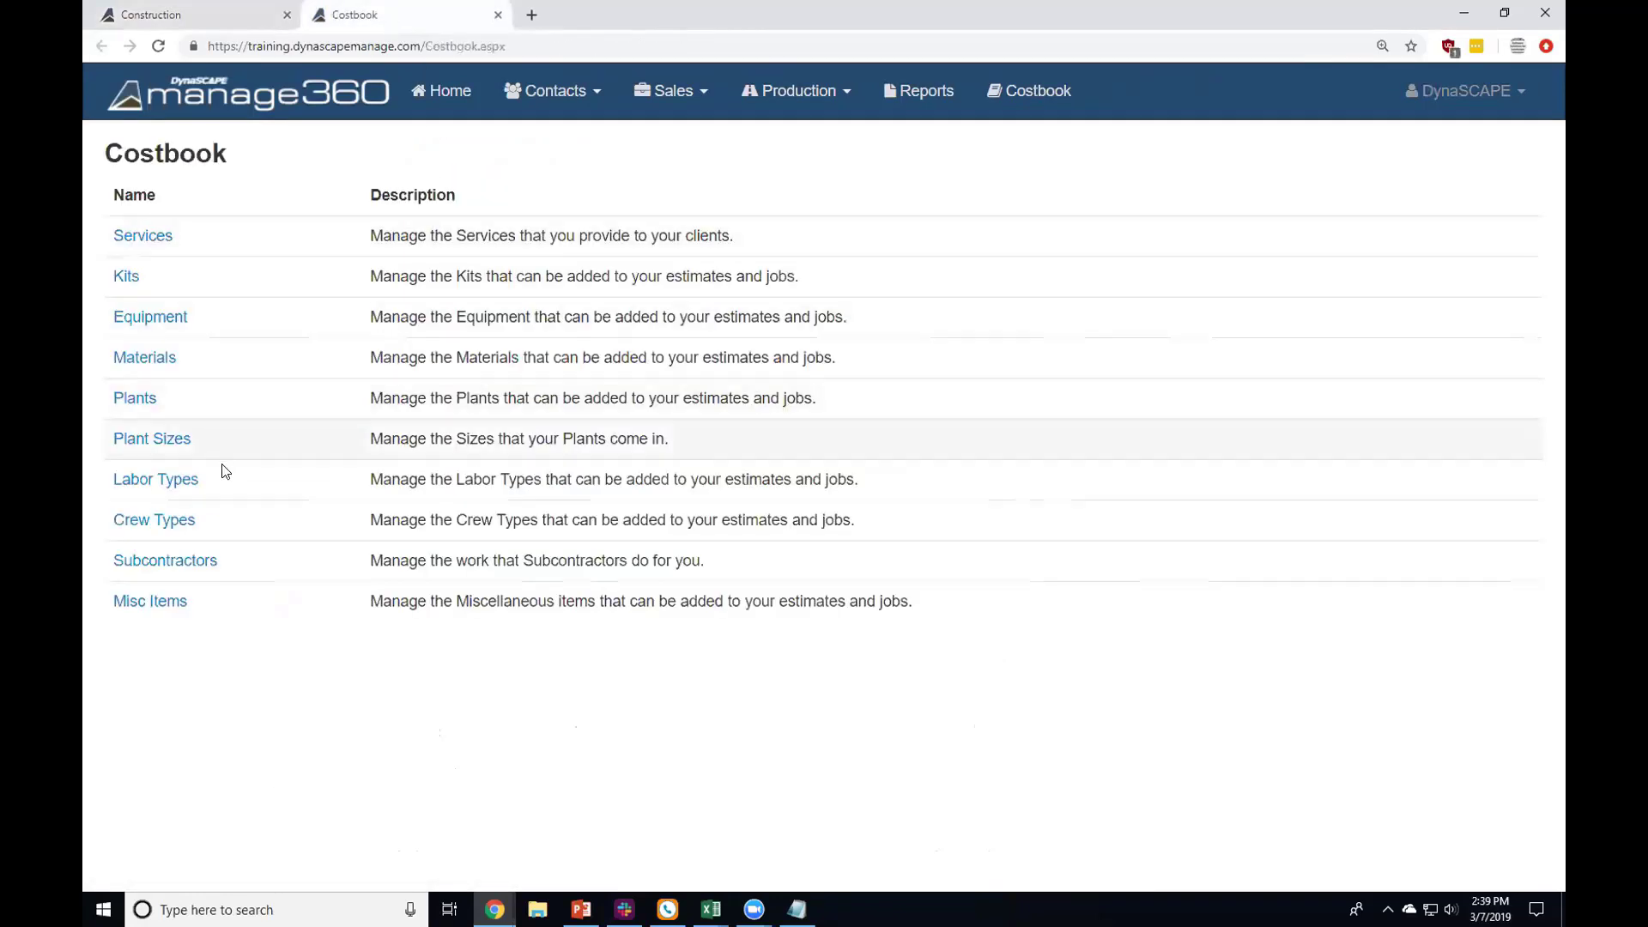
Step: Open Labor Types and highlight rows to review division, default crew type and cost code
click(163, 479)
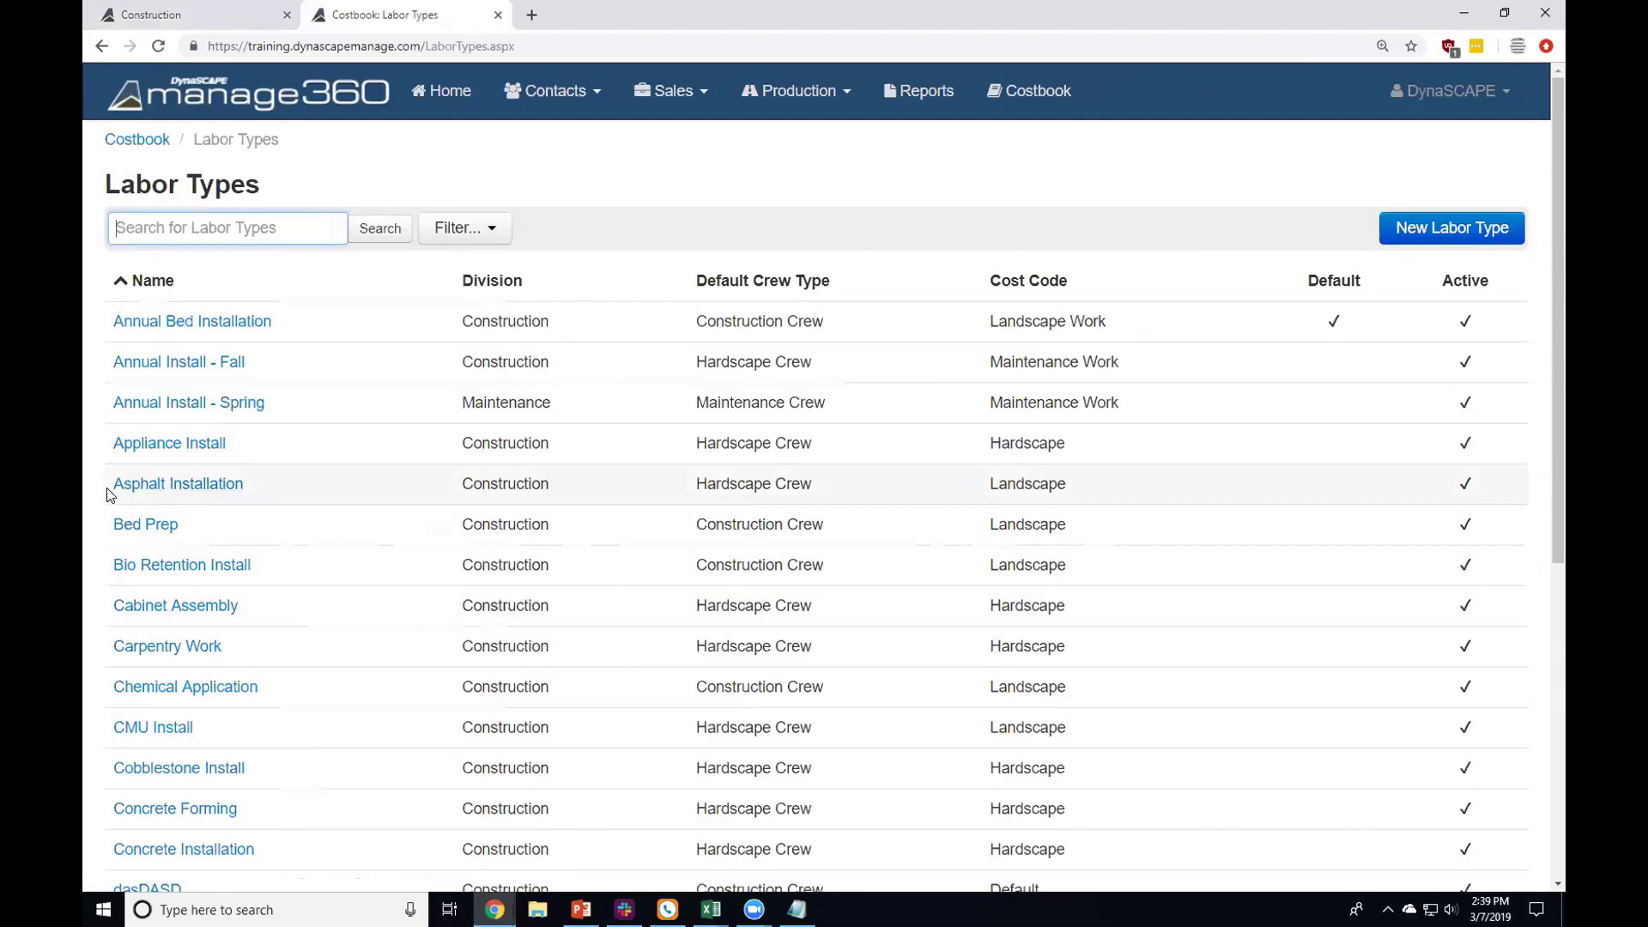
drag(116, 487, 146, 488)
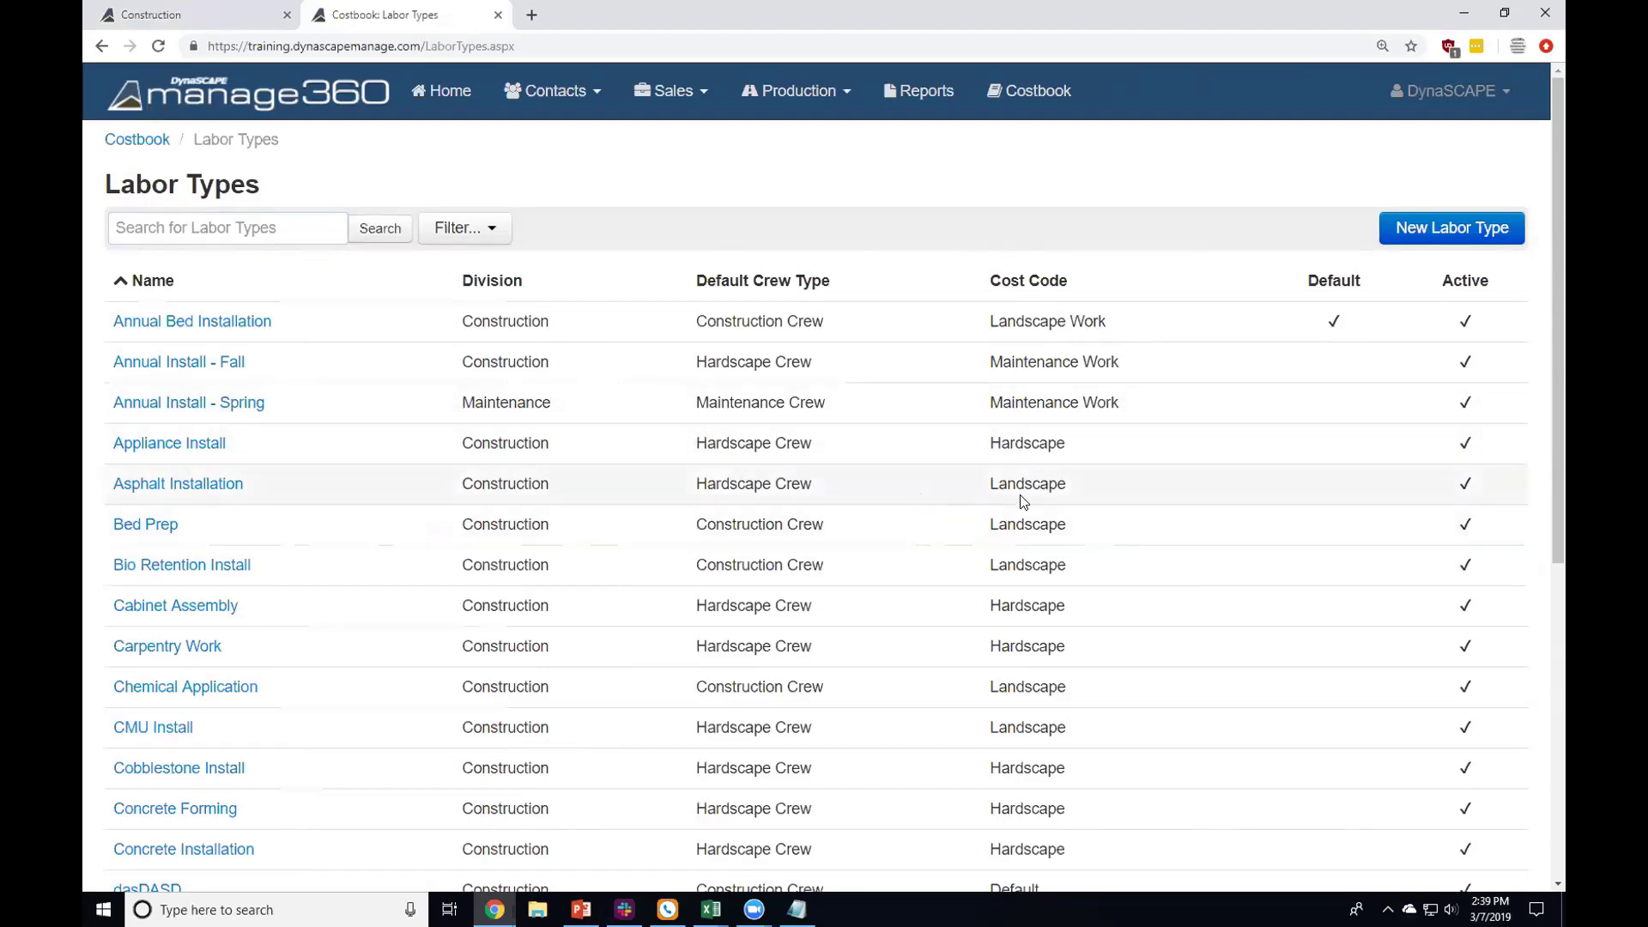
drag(985, 491, 1066, 568)
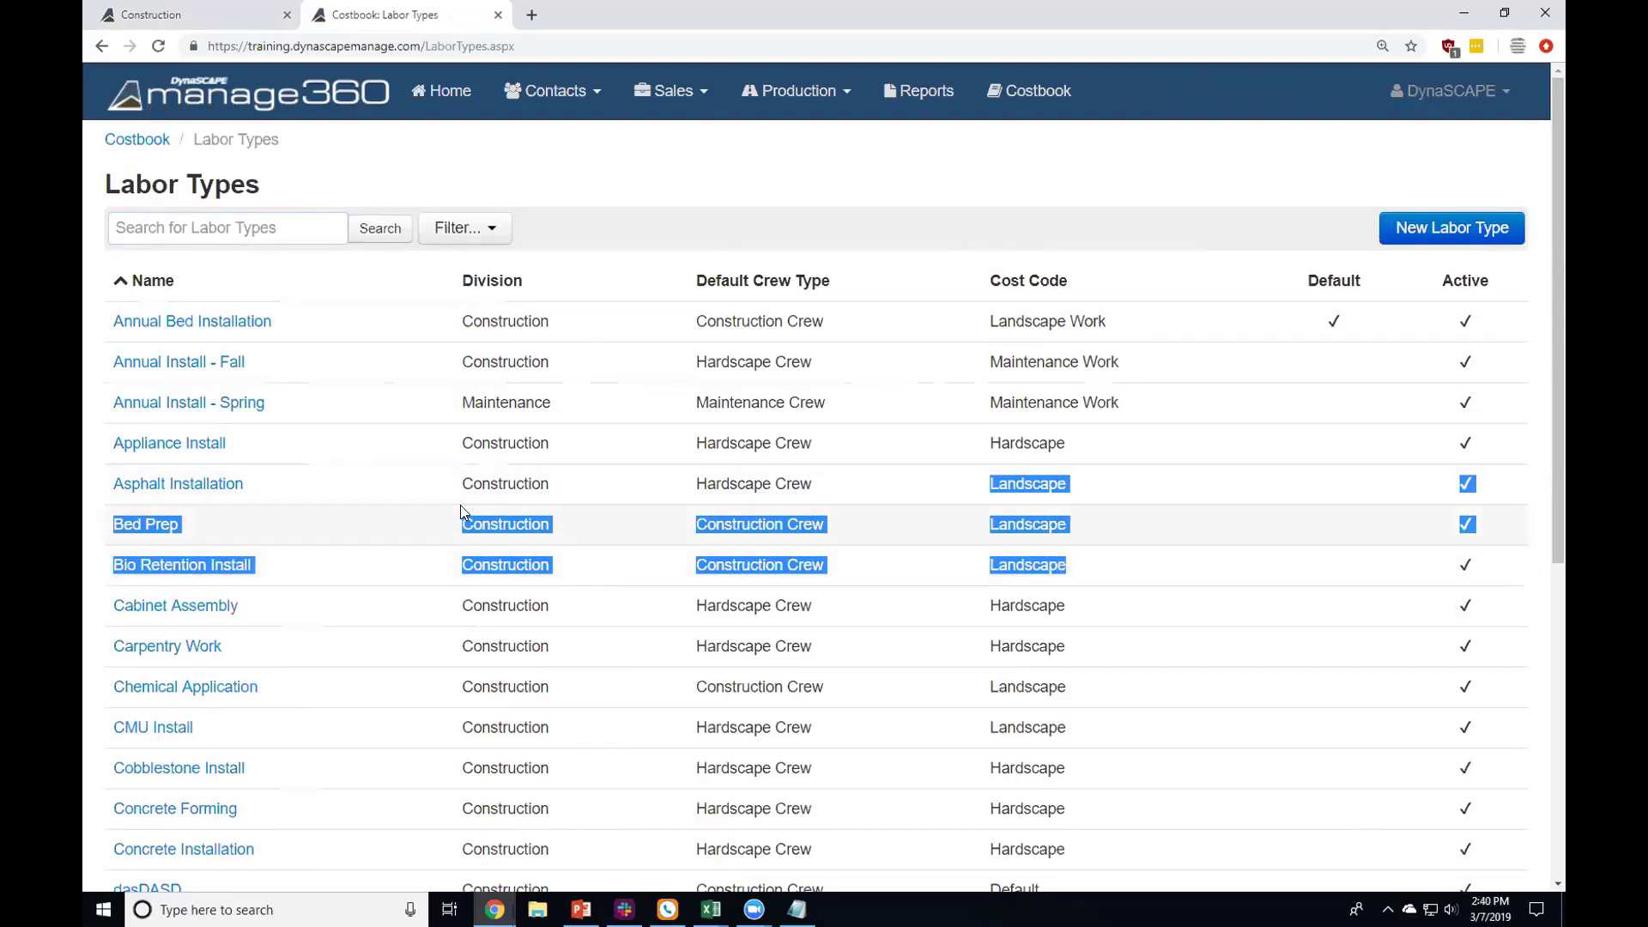
click(375, 488)
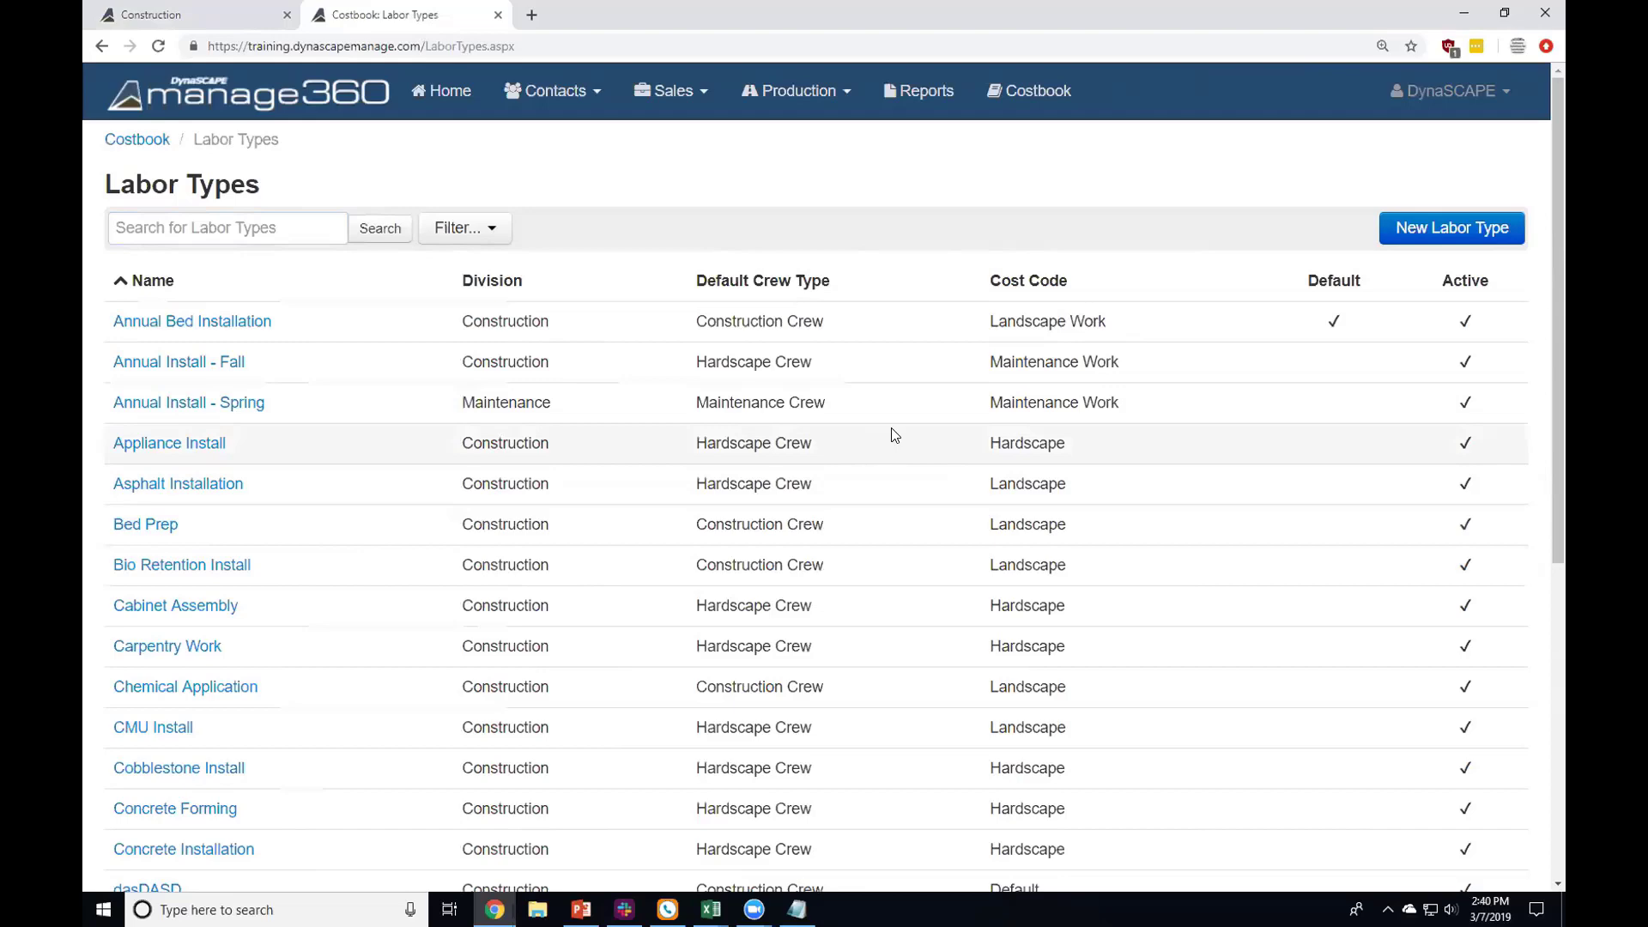
Step: Return to the Construction division tab and confirm Track Time By stays on Labor Type
click(190, 24)
scroll(577, 577, down, 2)
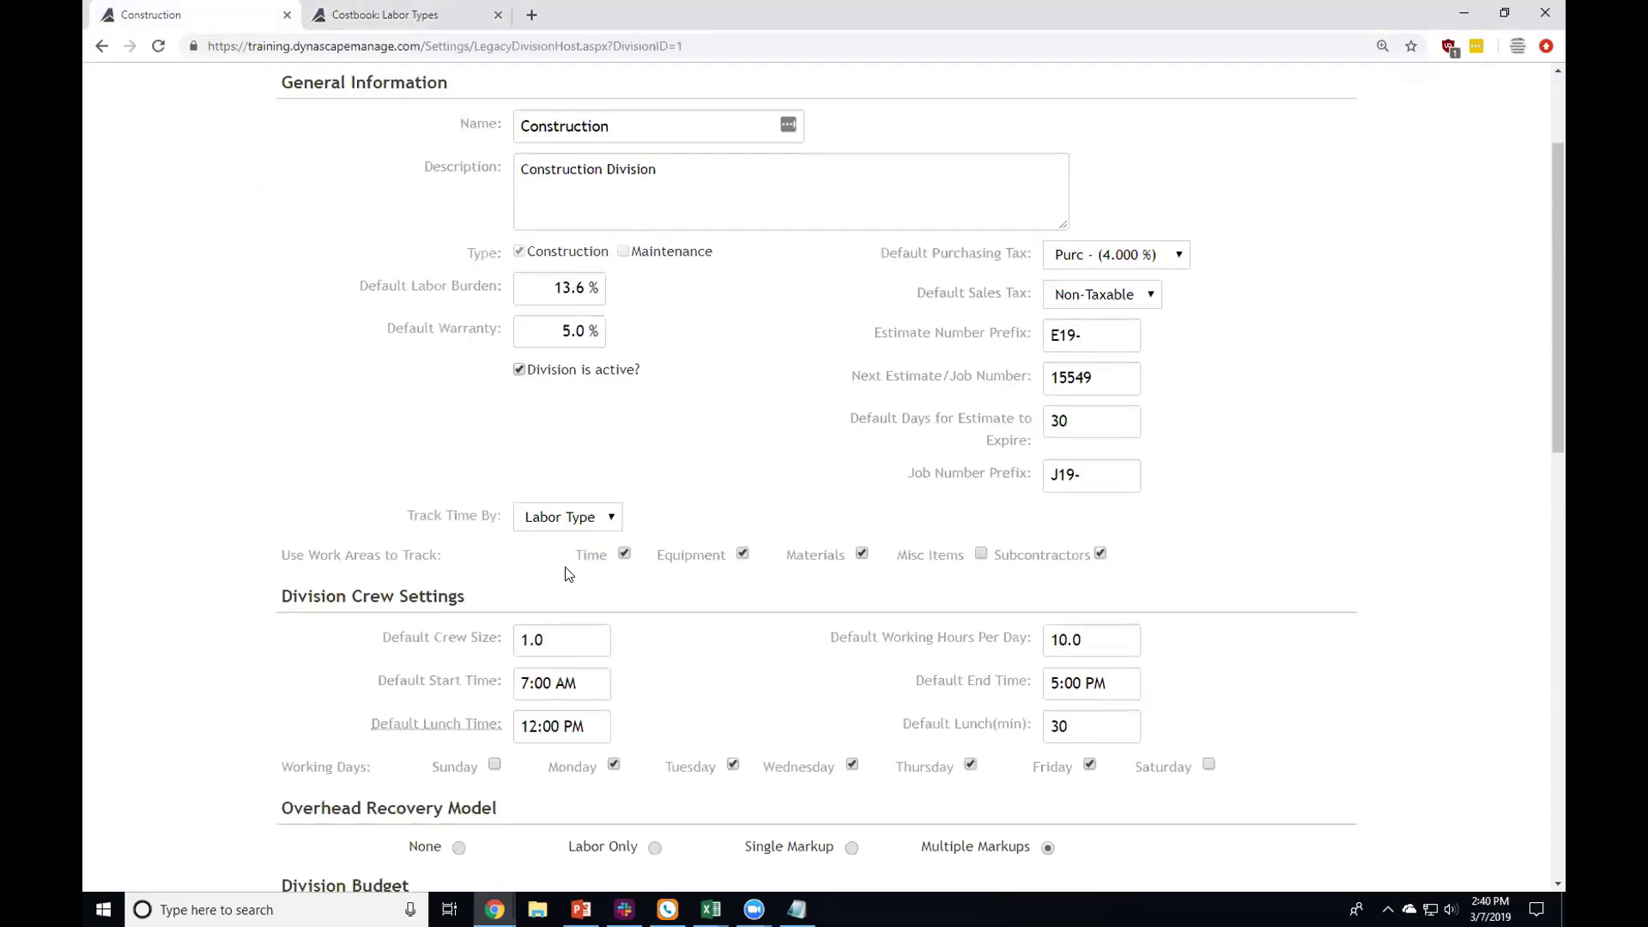
mouse_move(414, 521)
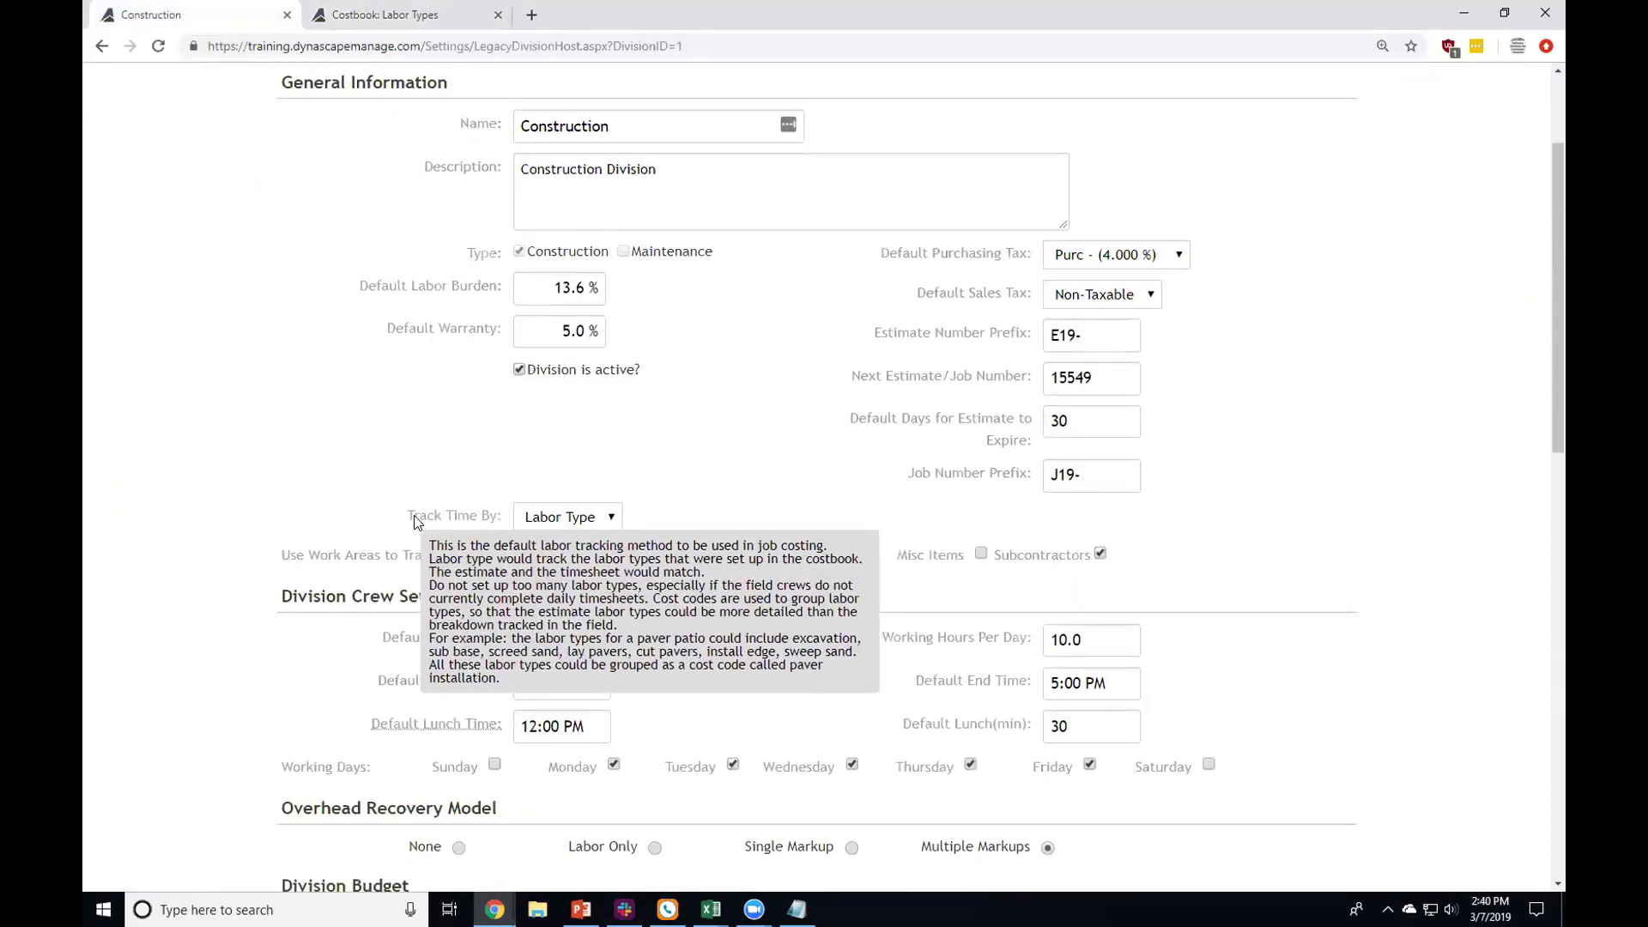
click(570, 517)
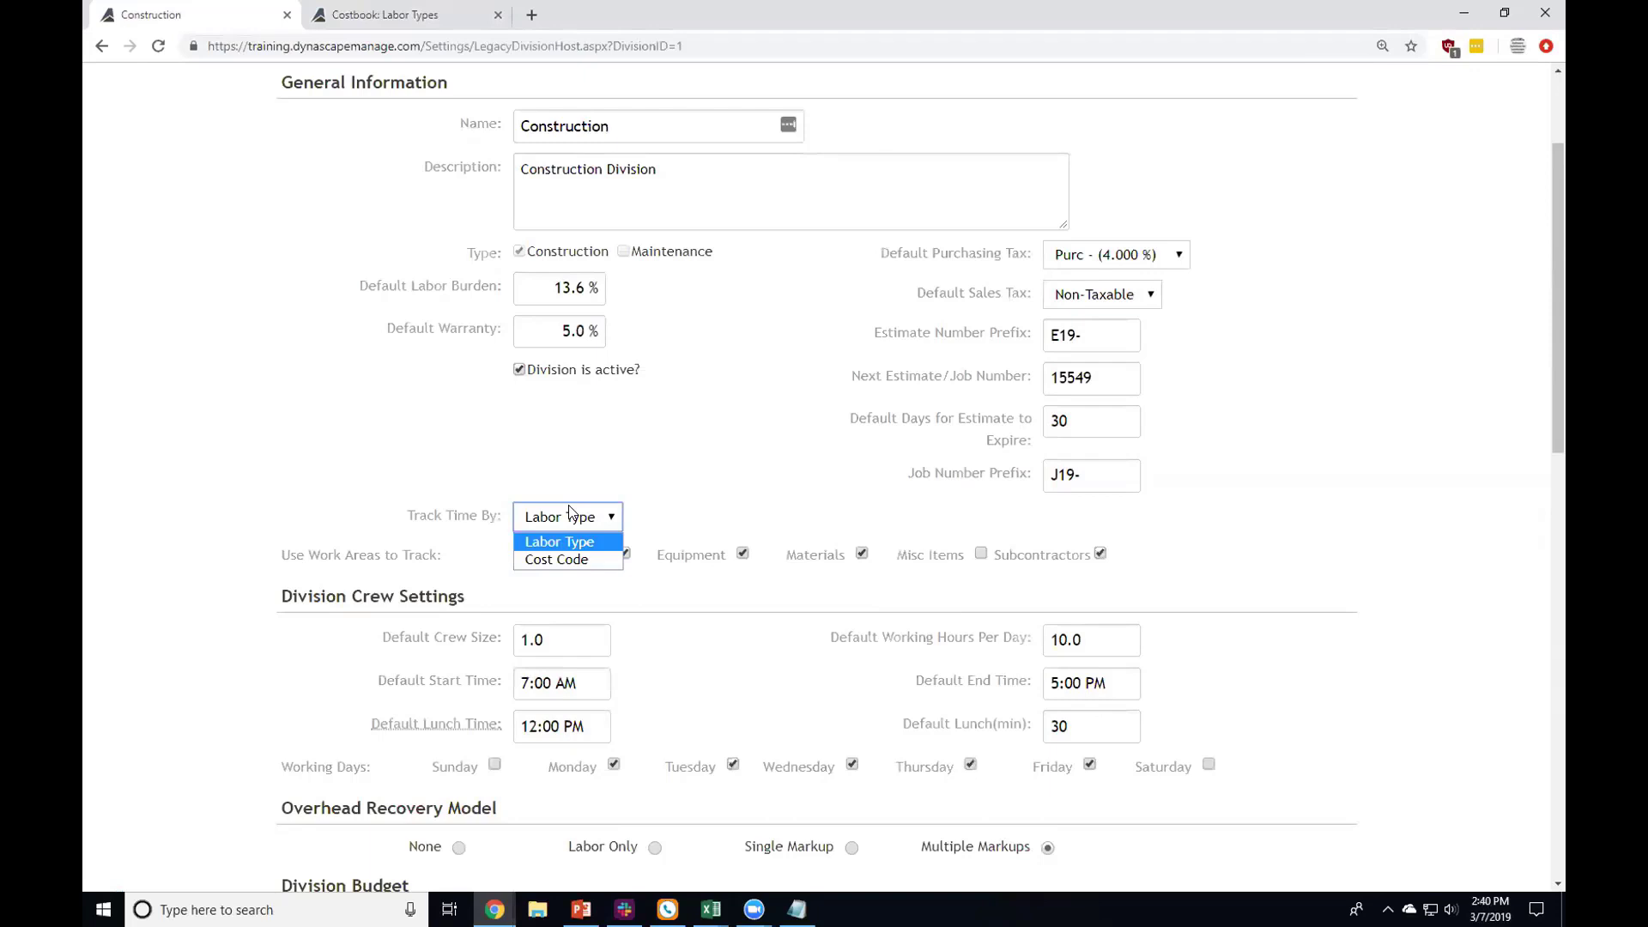
click(629, 483)
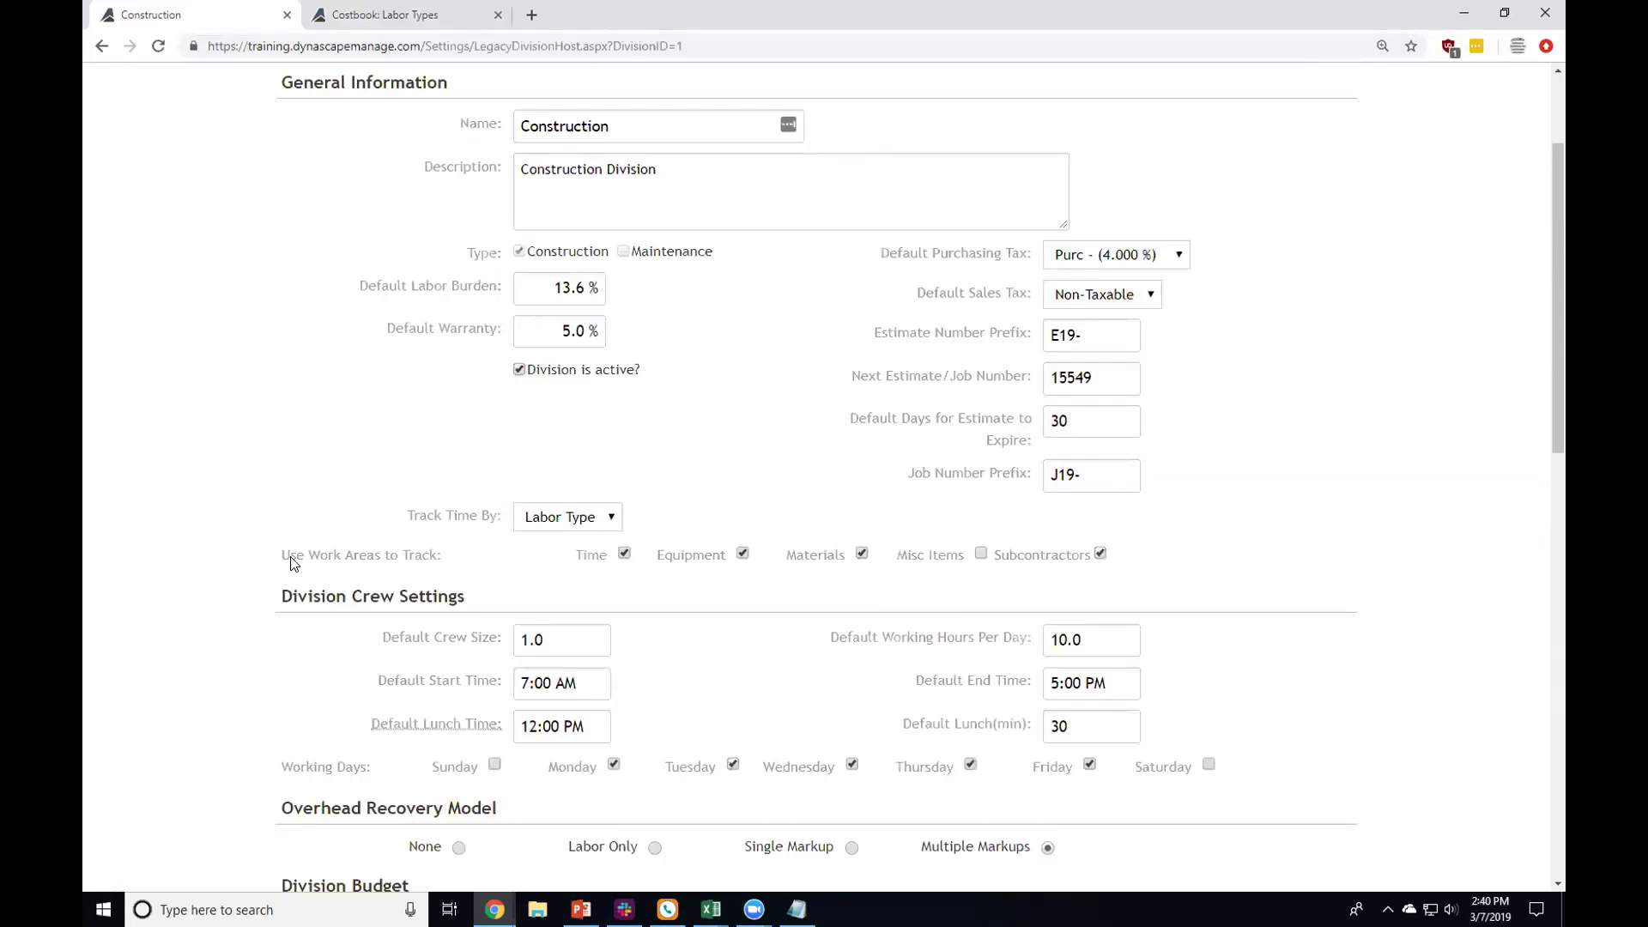
Step: Tick Misc Items under Use Work Areas to Track
drag(290, 563, 1105, 565)
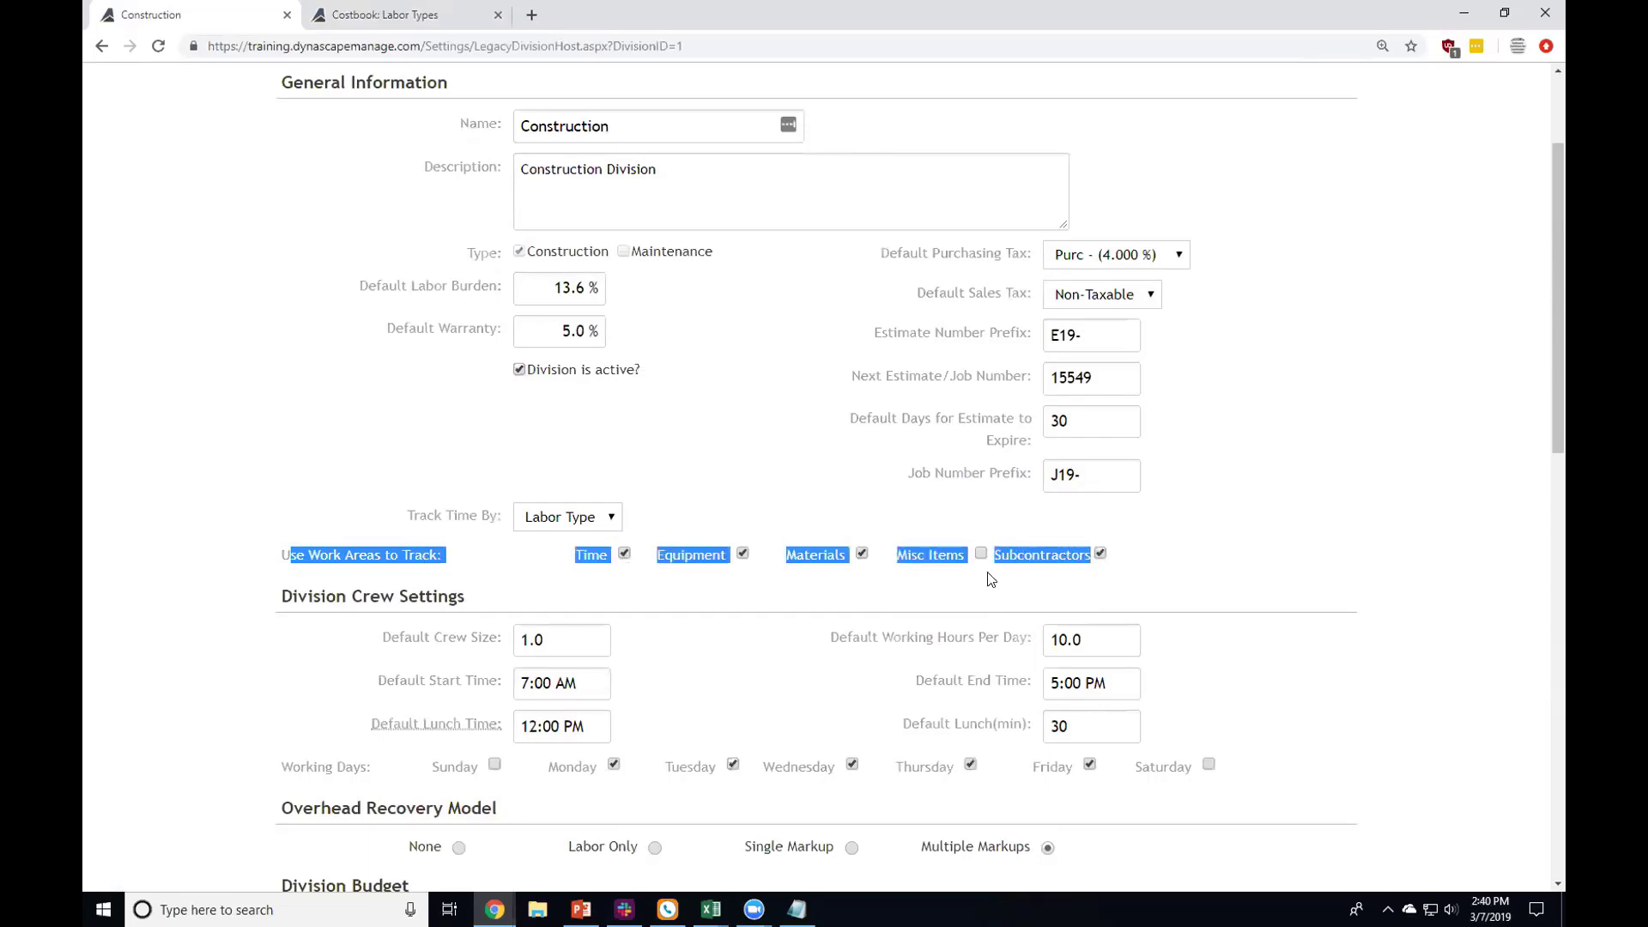
click(669, 515)
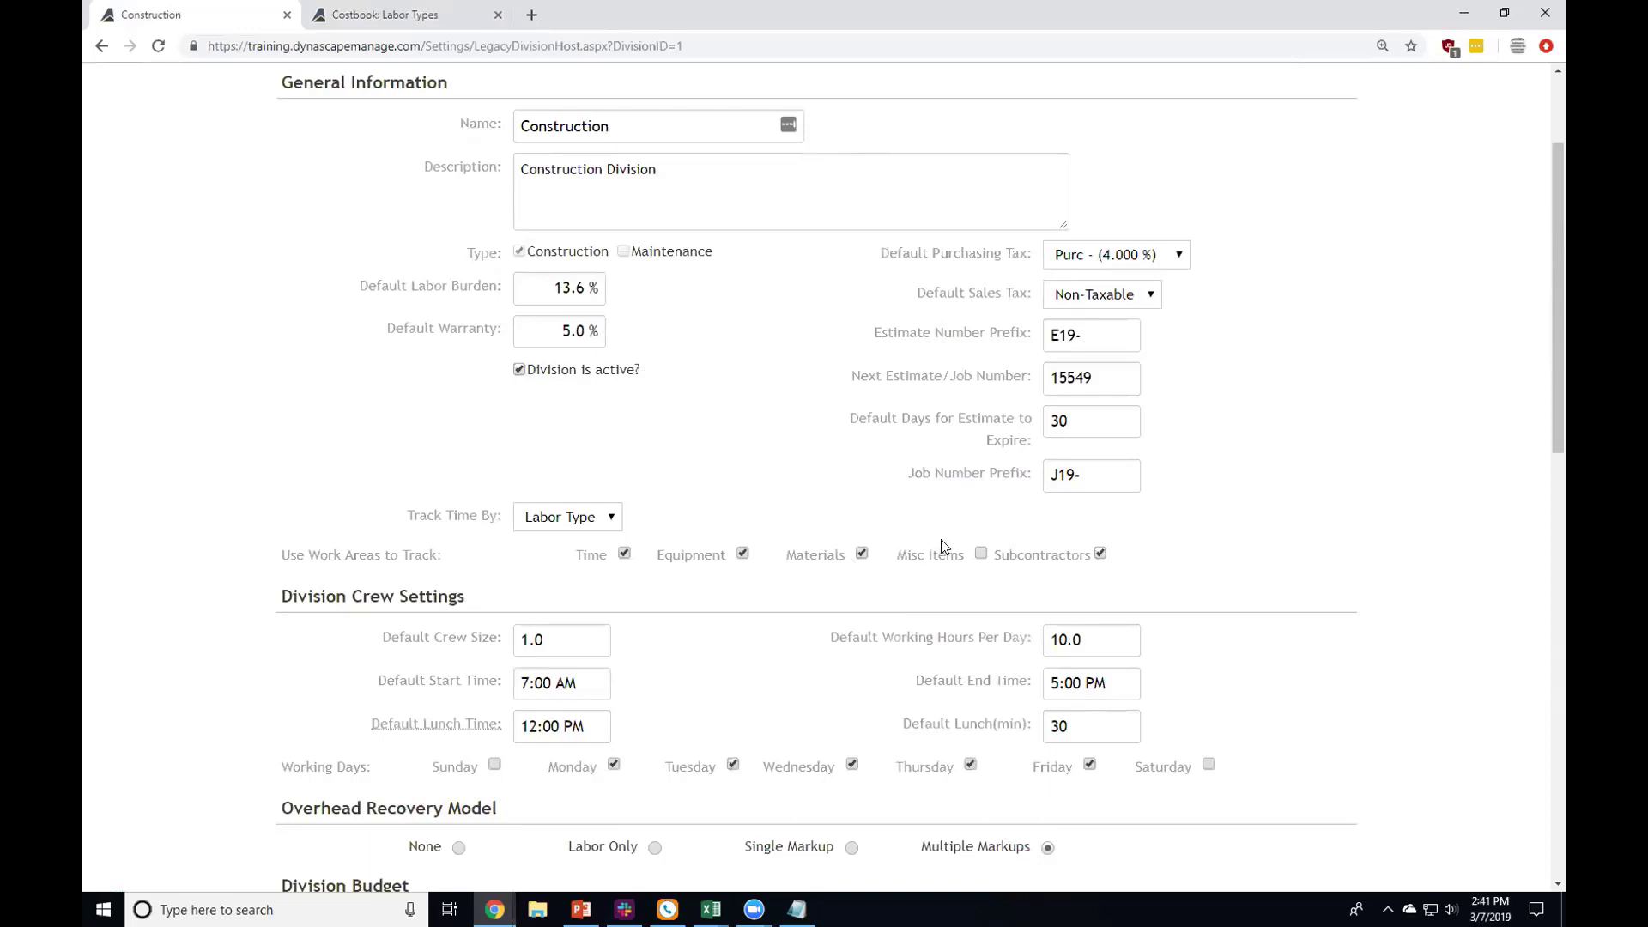
click(981, 553)
scroll(758, 567, down, 2)
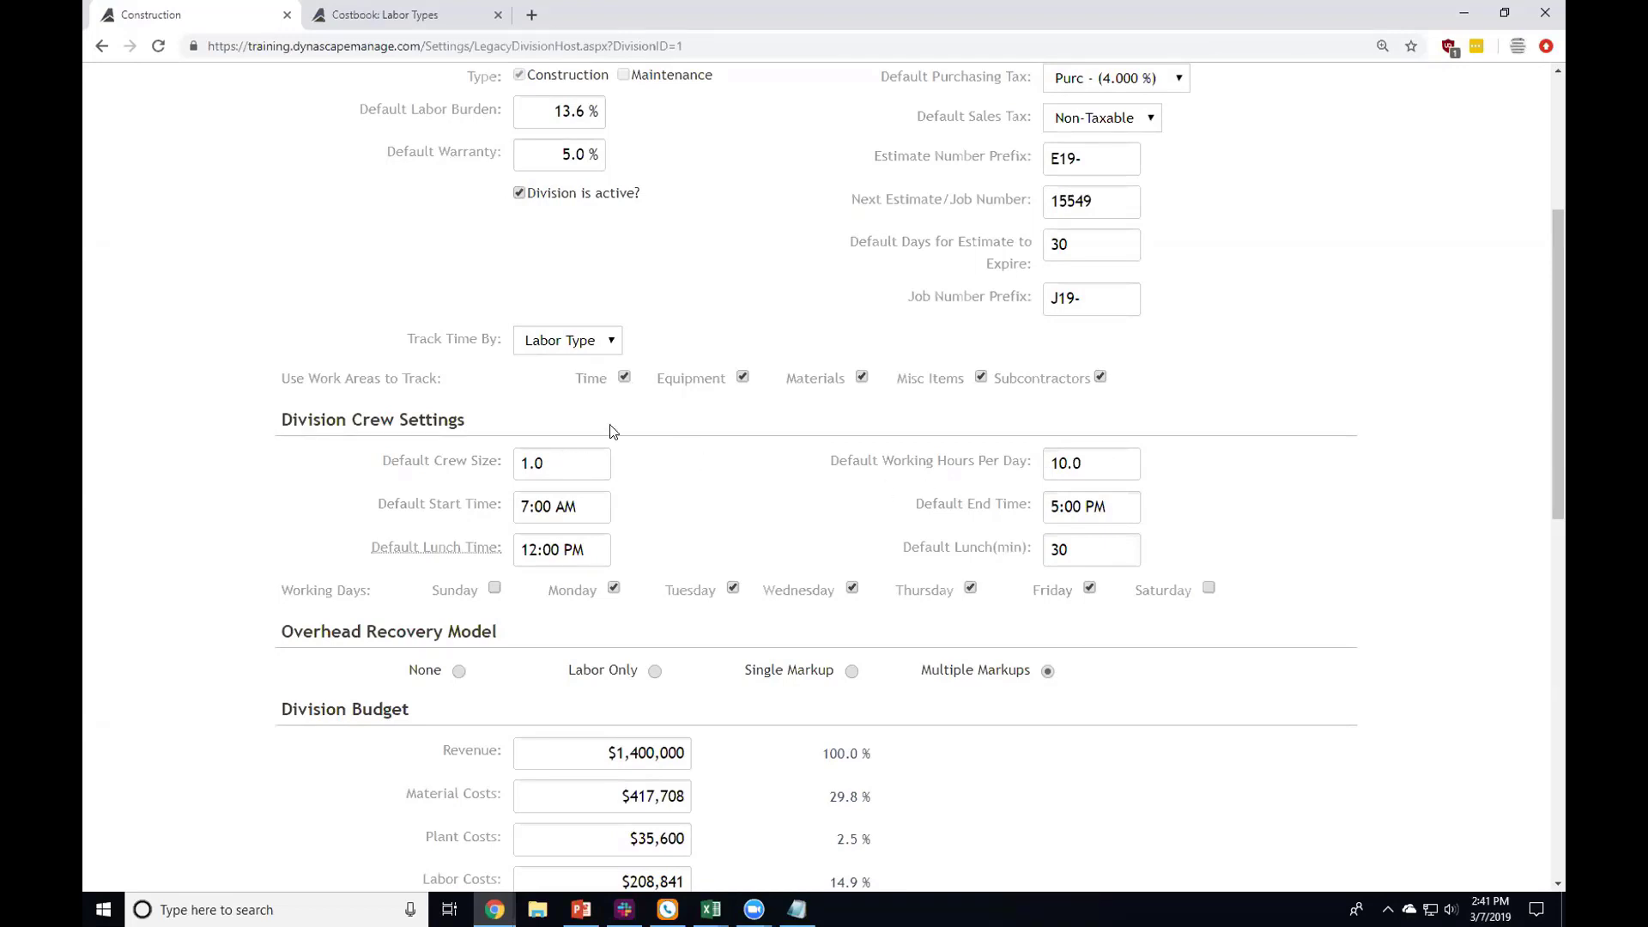
Step: Replace the Default Crew Size 1.0 with 3.0
drag(549, 462, 501, 453)
key(Tab)
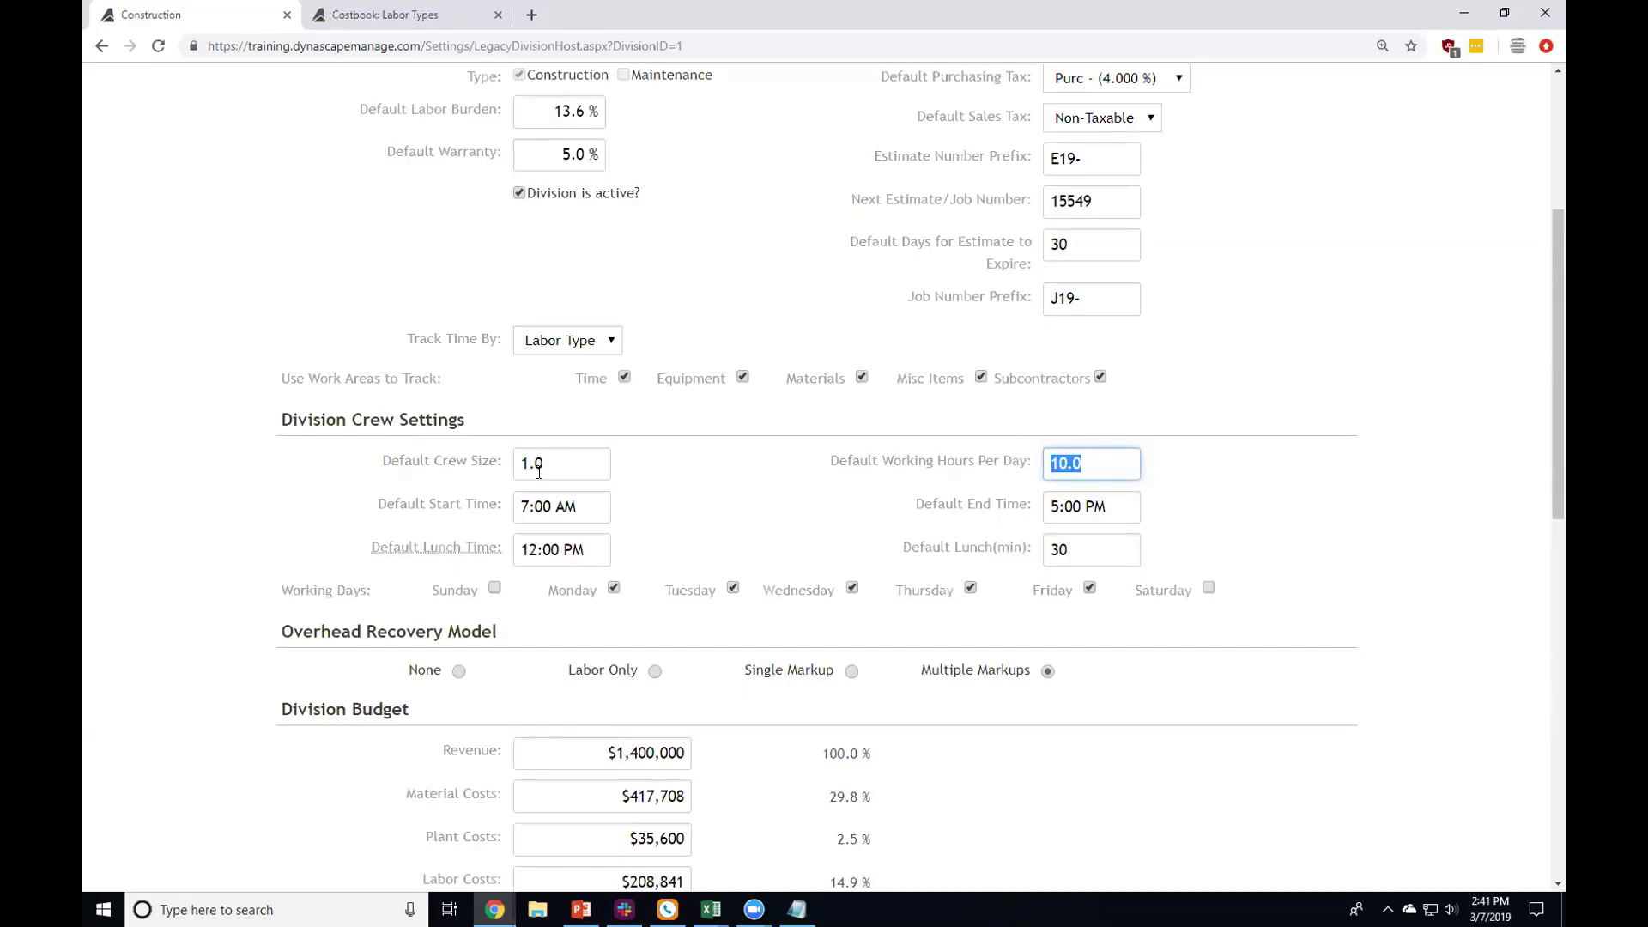
key(shift+Tab)
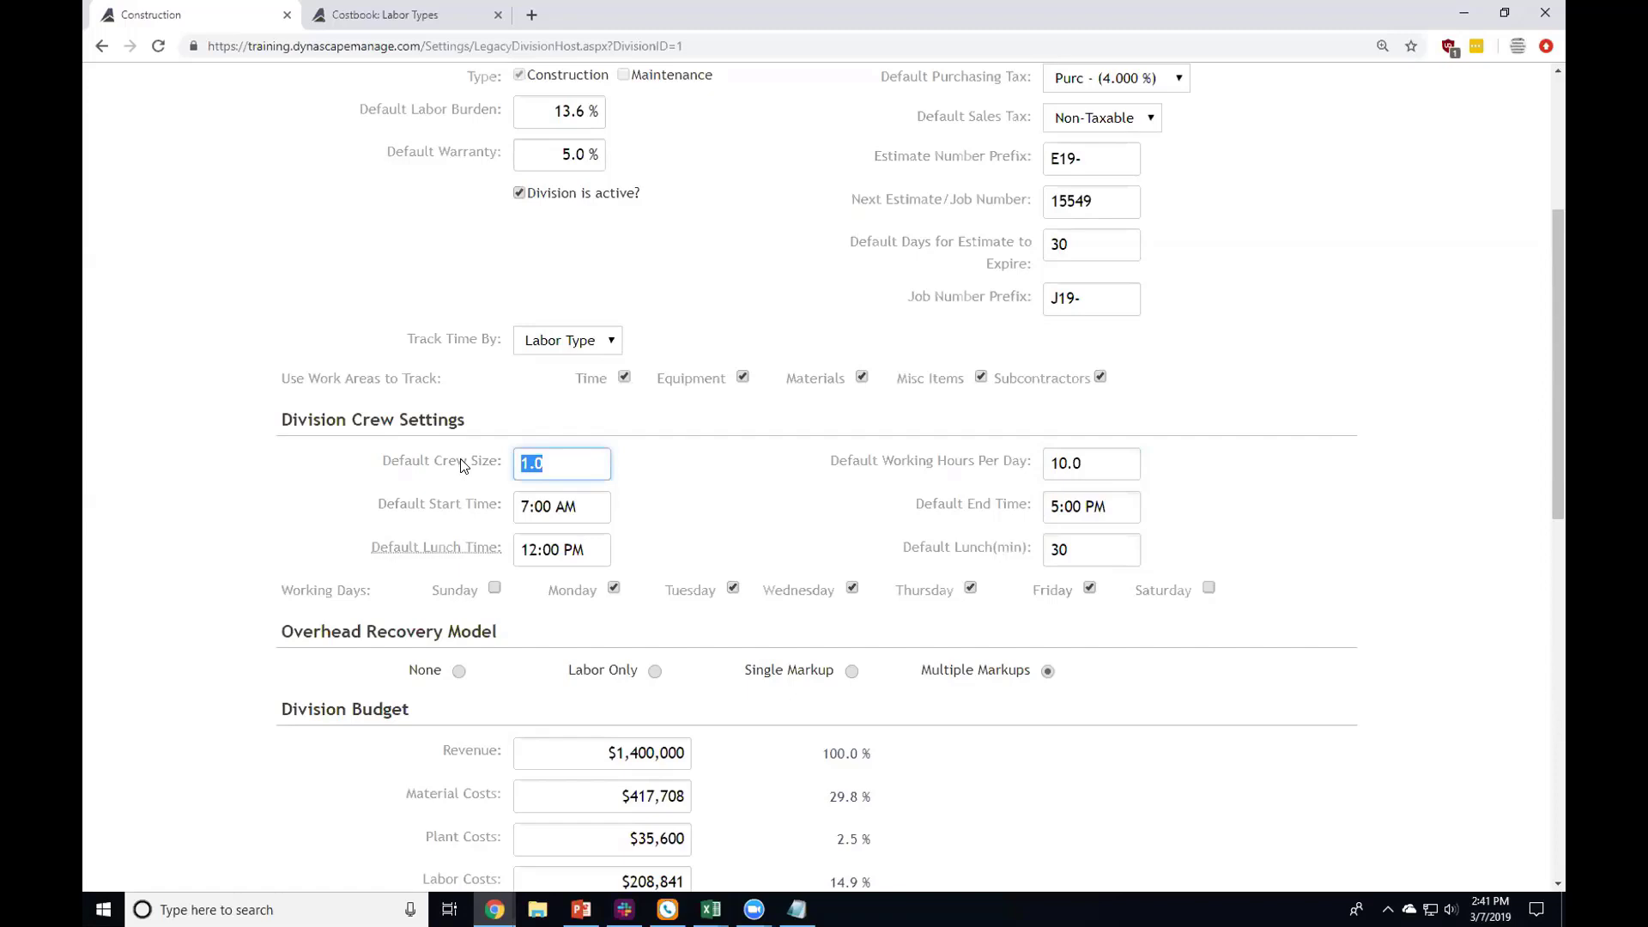
text(3.0)
click(644, 478)
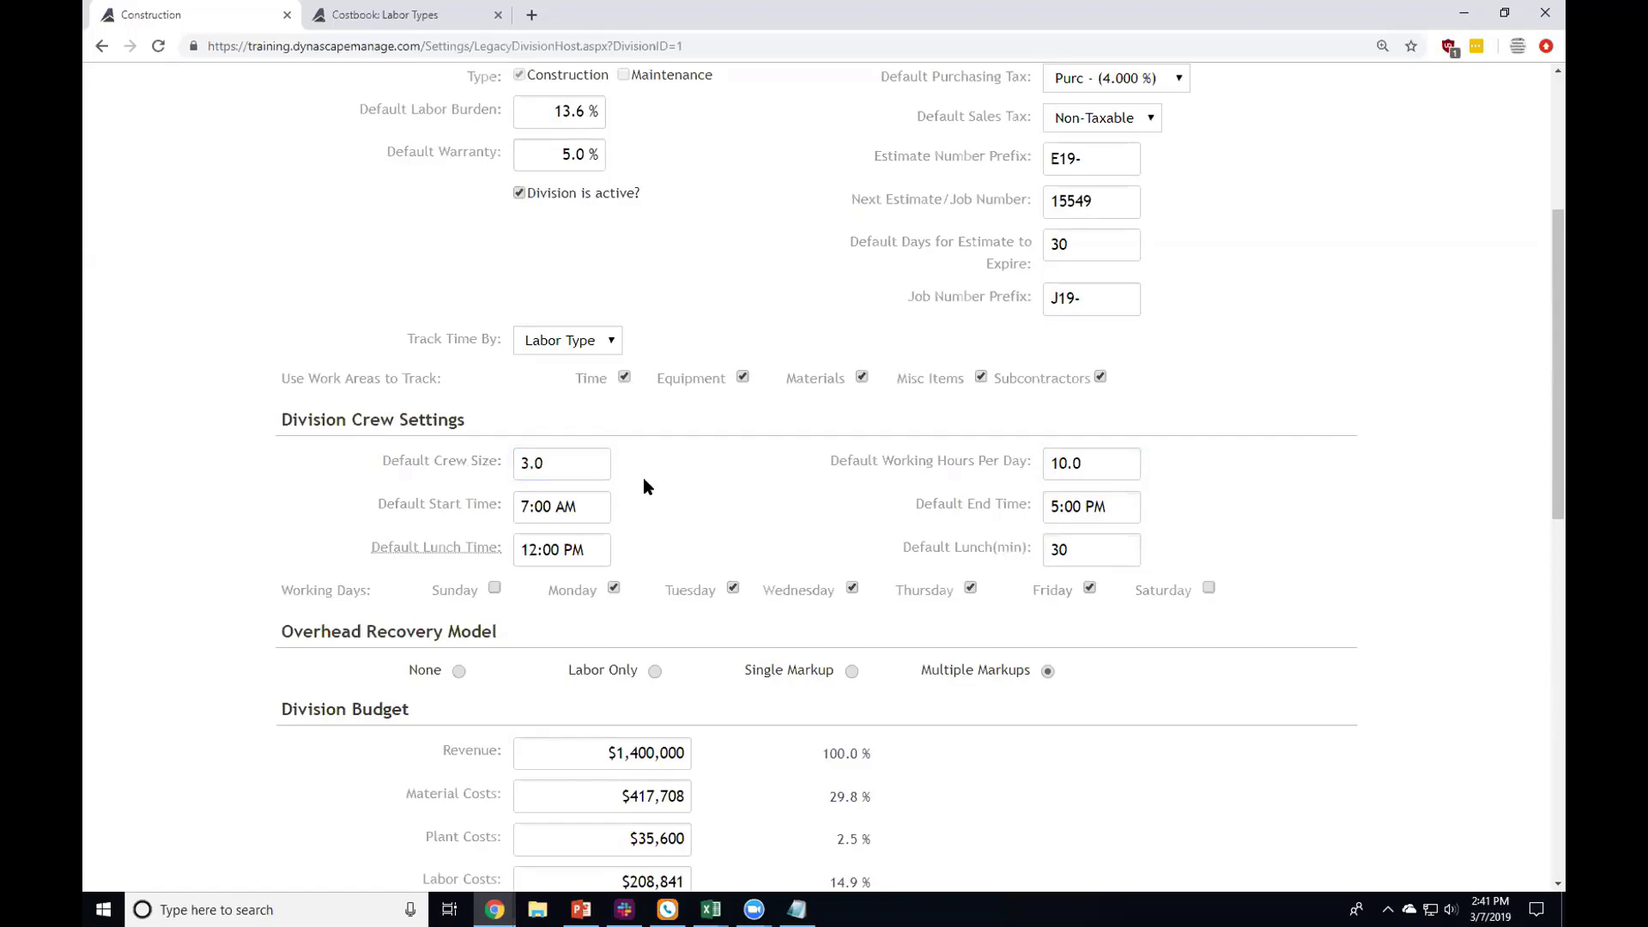
Step: Review the default working hours, 7:00 AM start time and 5:00 PM end time
click(1081, 463)
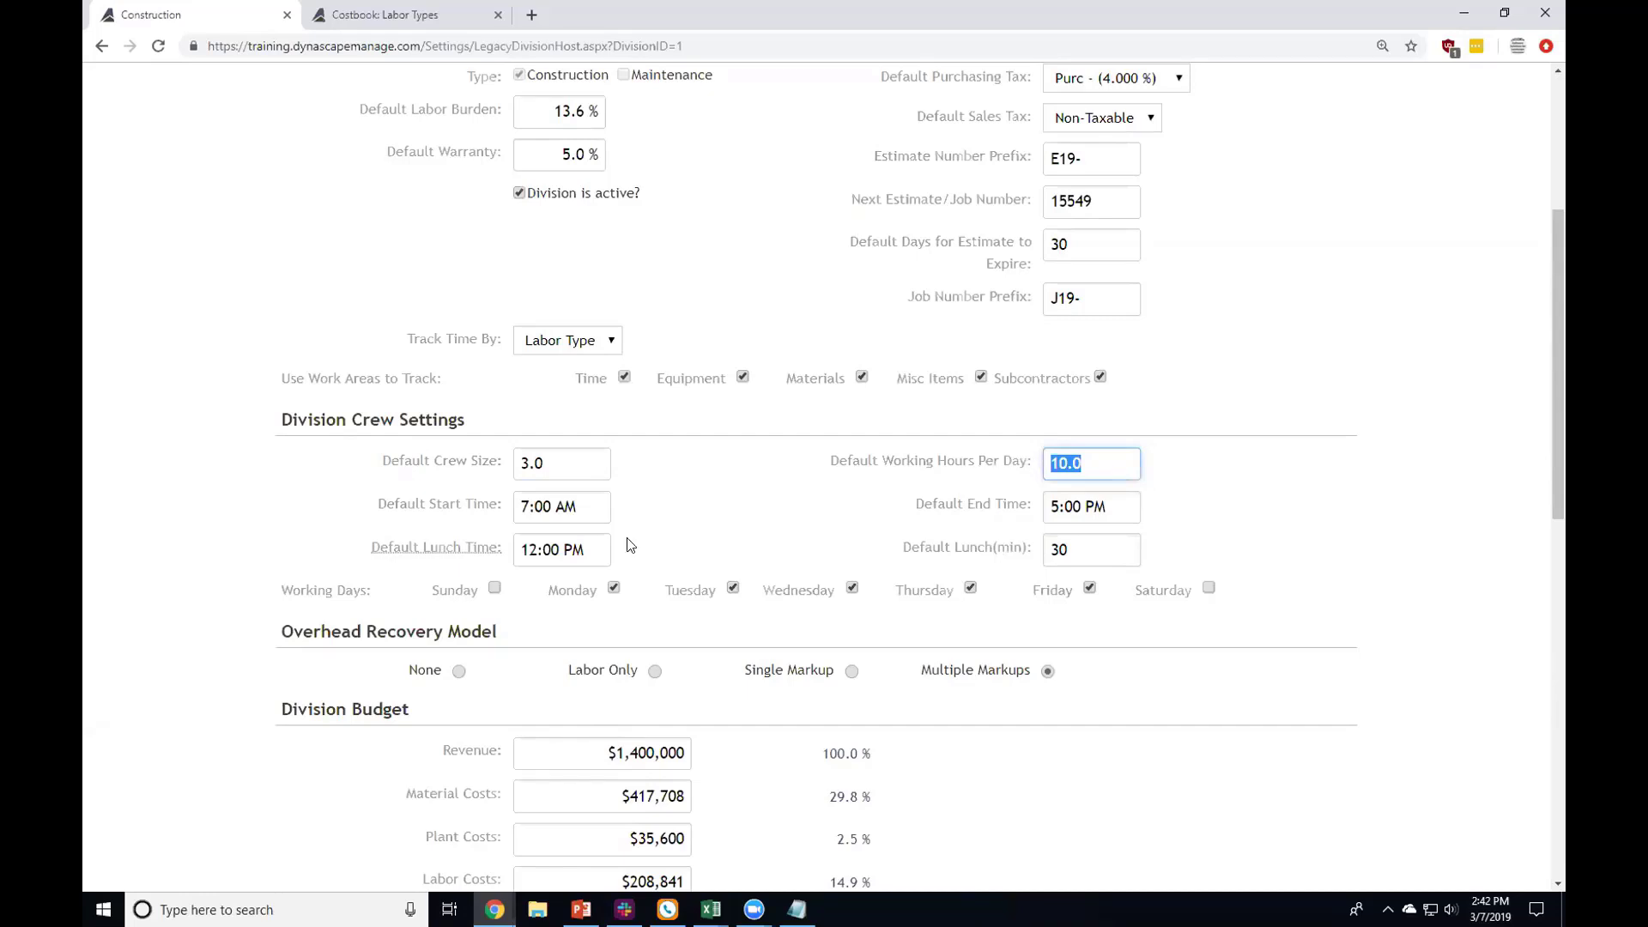
click(589, 510)
click(1128, 499)
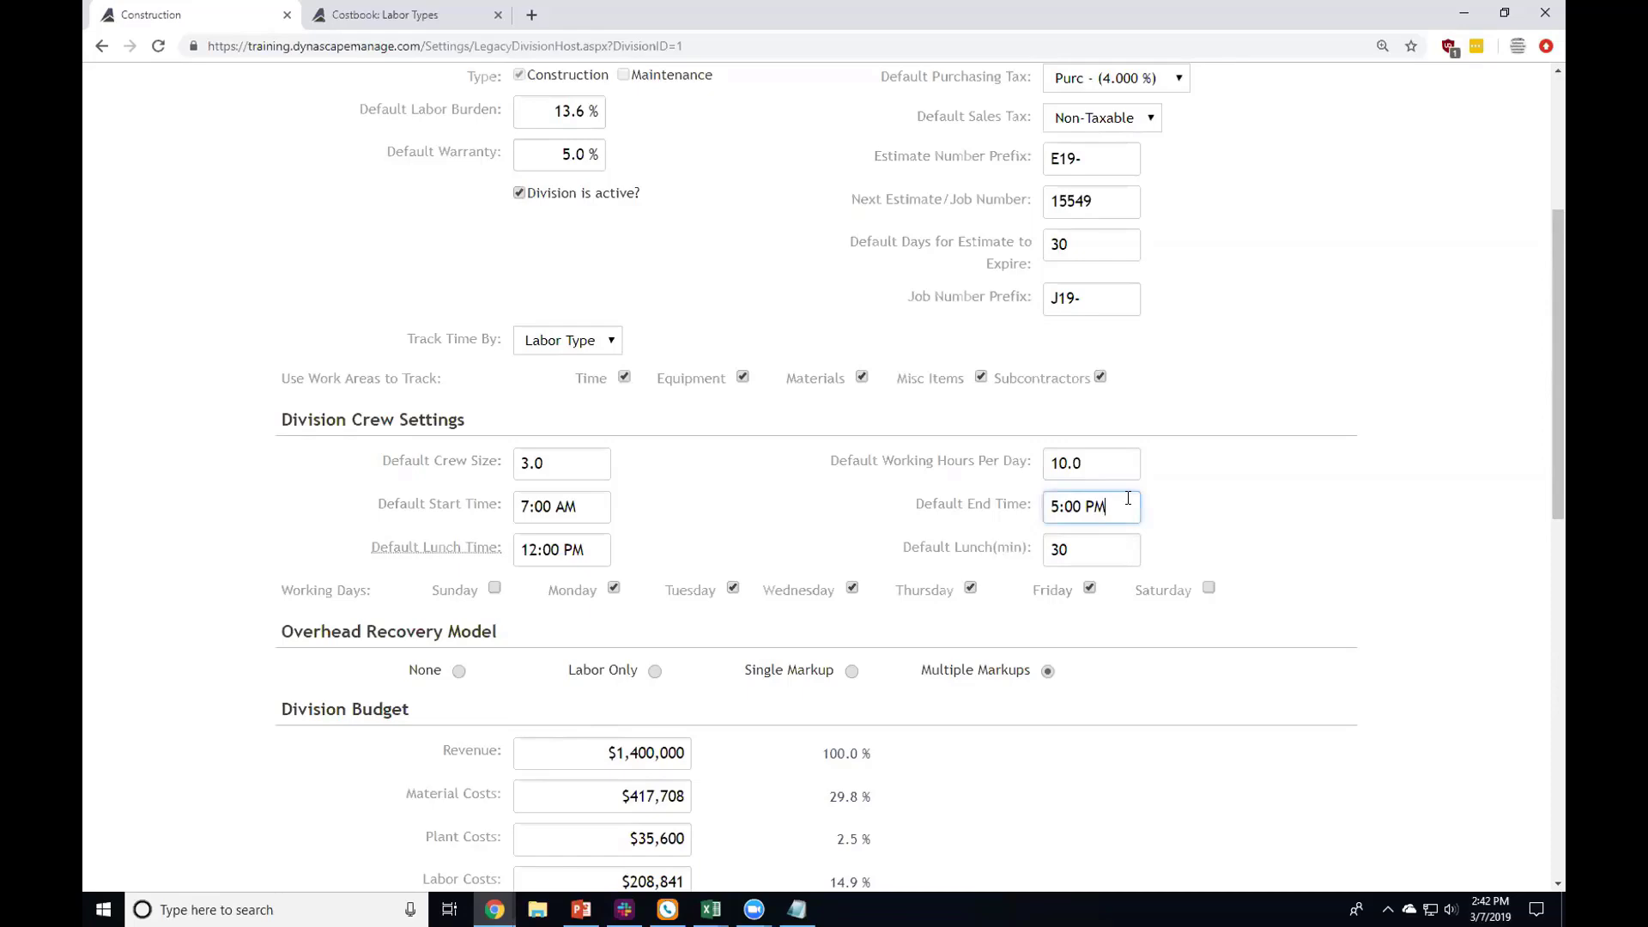
scroll(803, 186, up, 5)
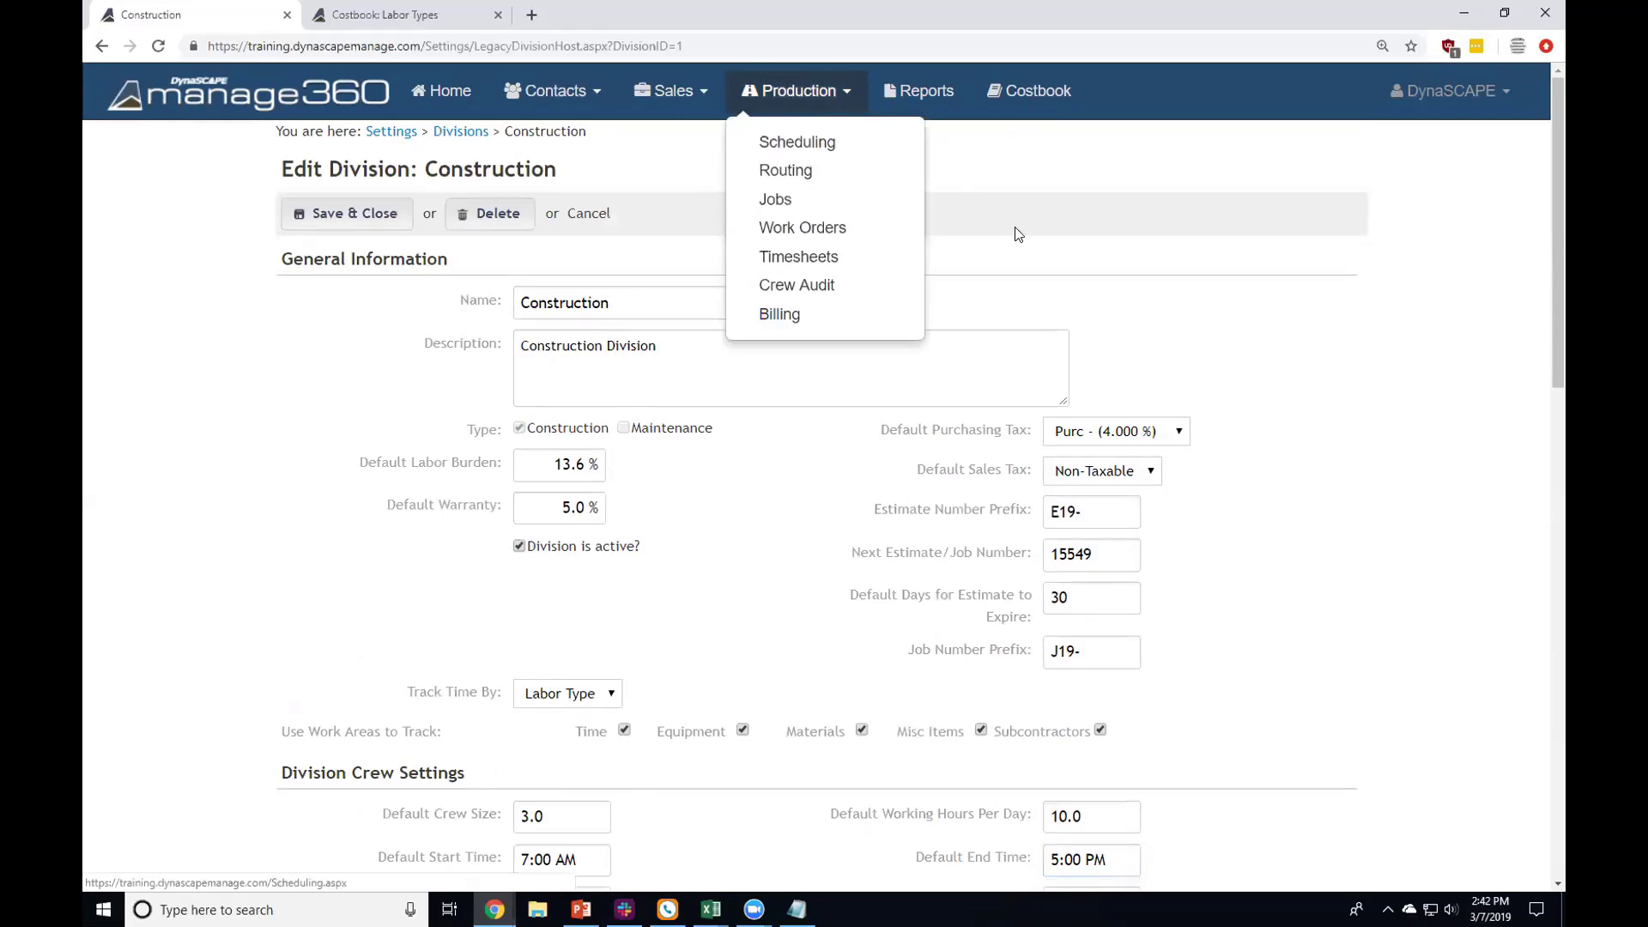
Step: Scroll down the Construction division page toward the Overhead Recovery Model section
scroll(738, 436, down, 3)
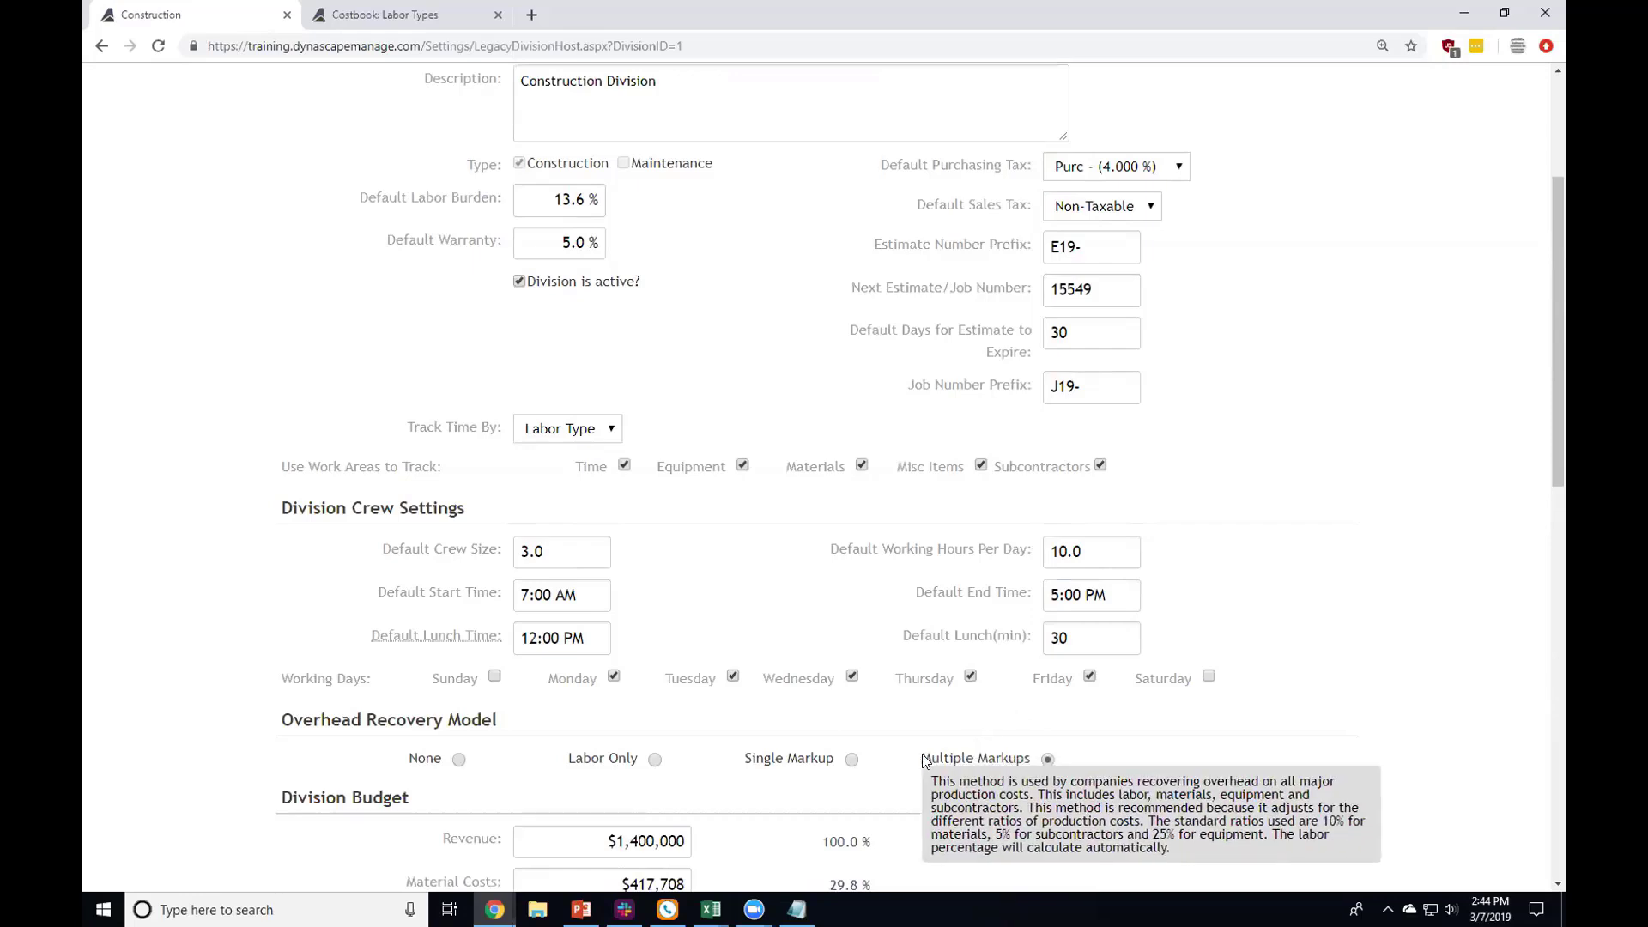
scroll(324, 684, up, 2)
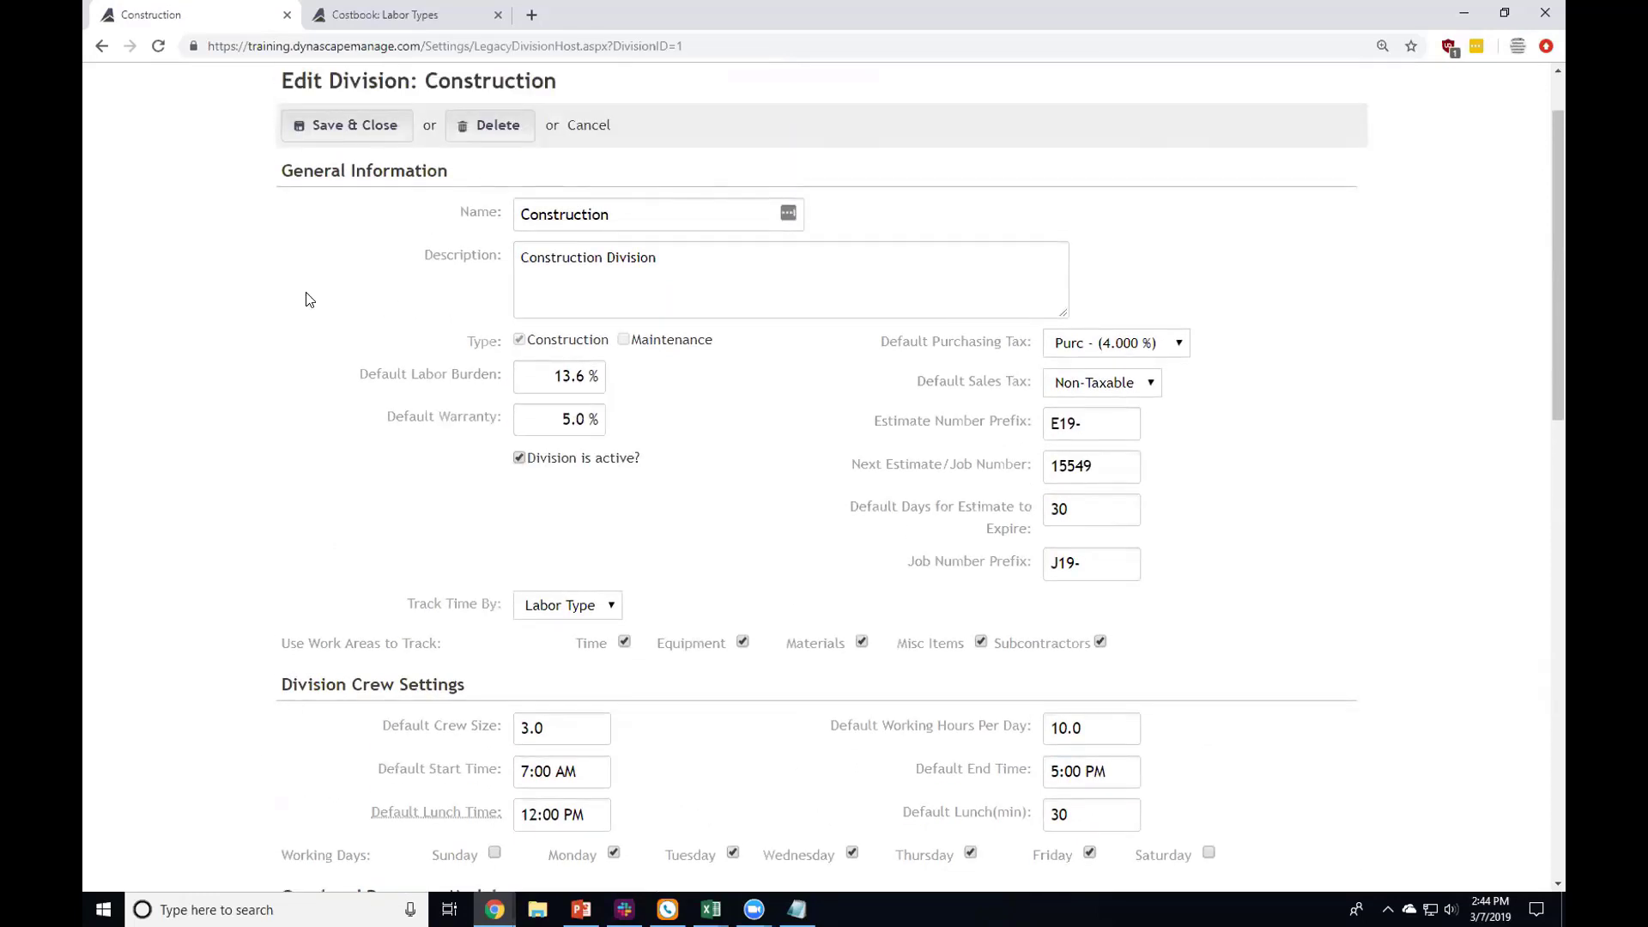
mouse_move(433, 378)
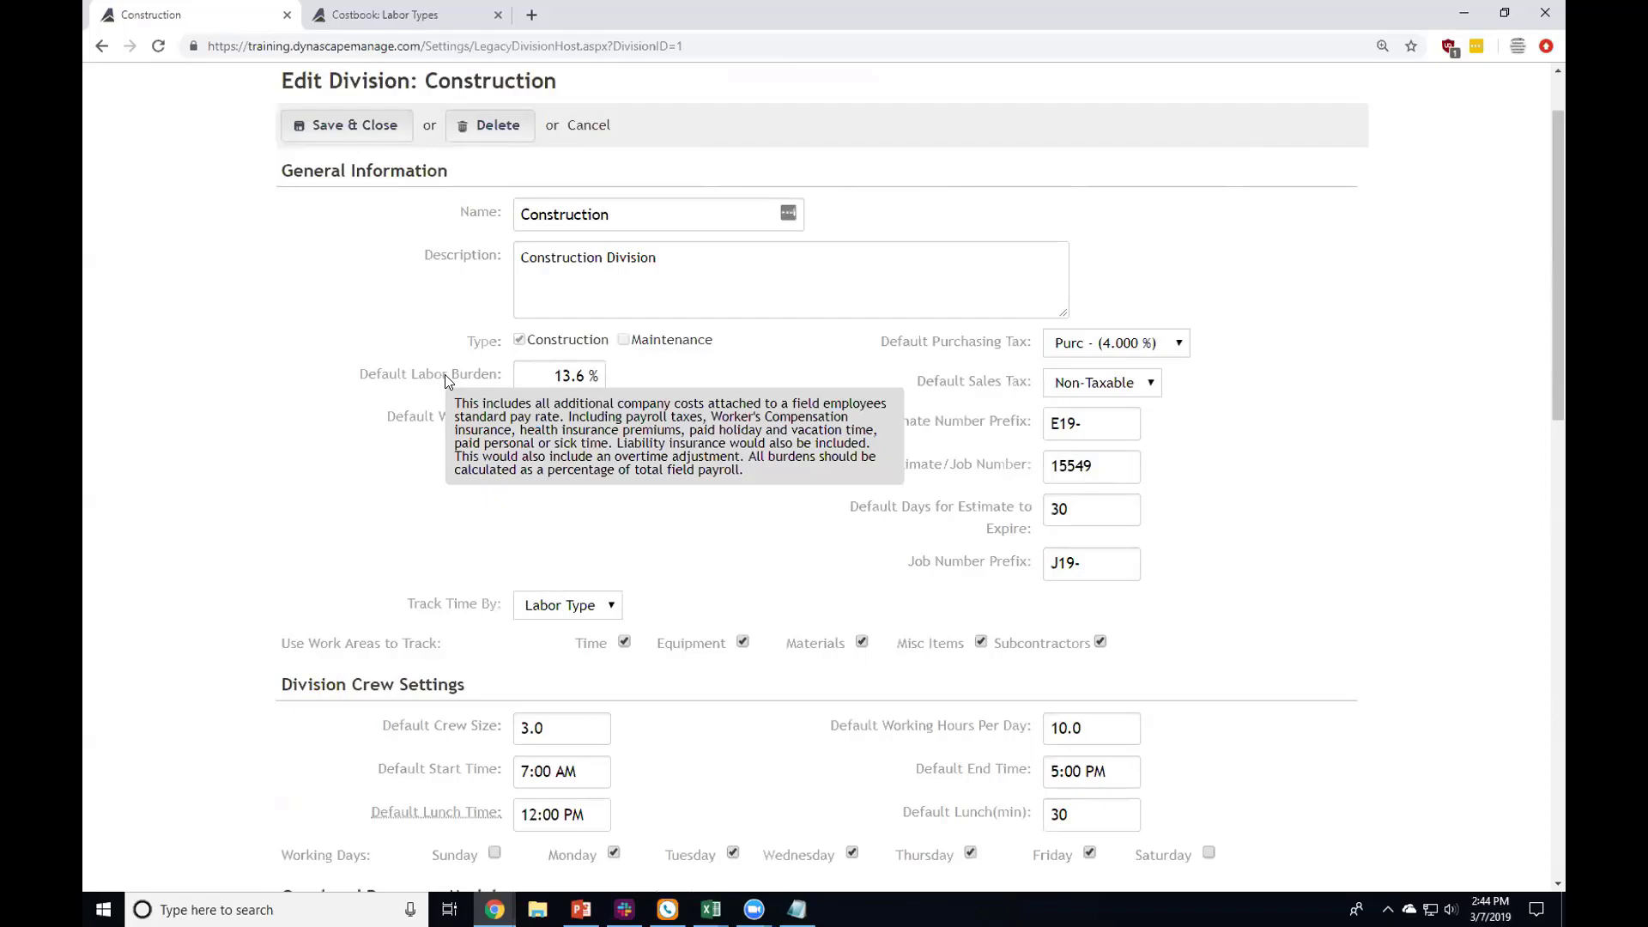
scroll(437, 580, down, 3)
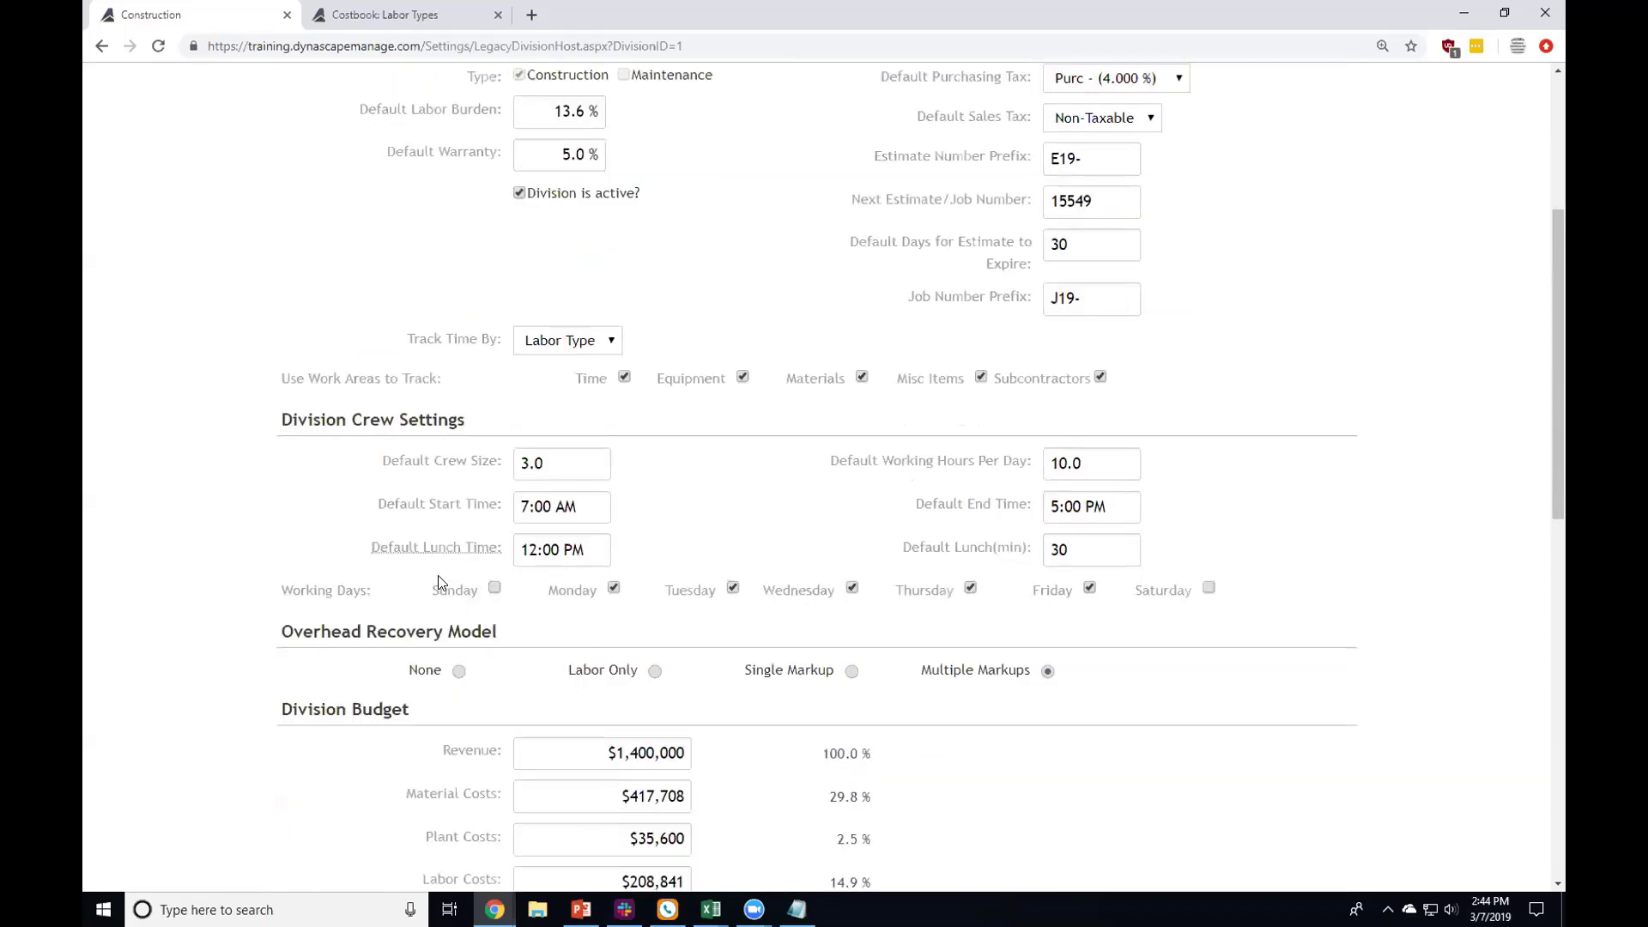
scroll(438, 581, down, 2)
scroll(476, 597, up, 5)
scroll(476, 597, up, 2)
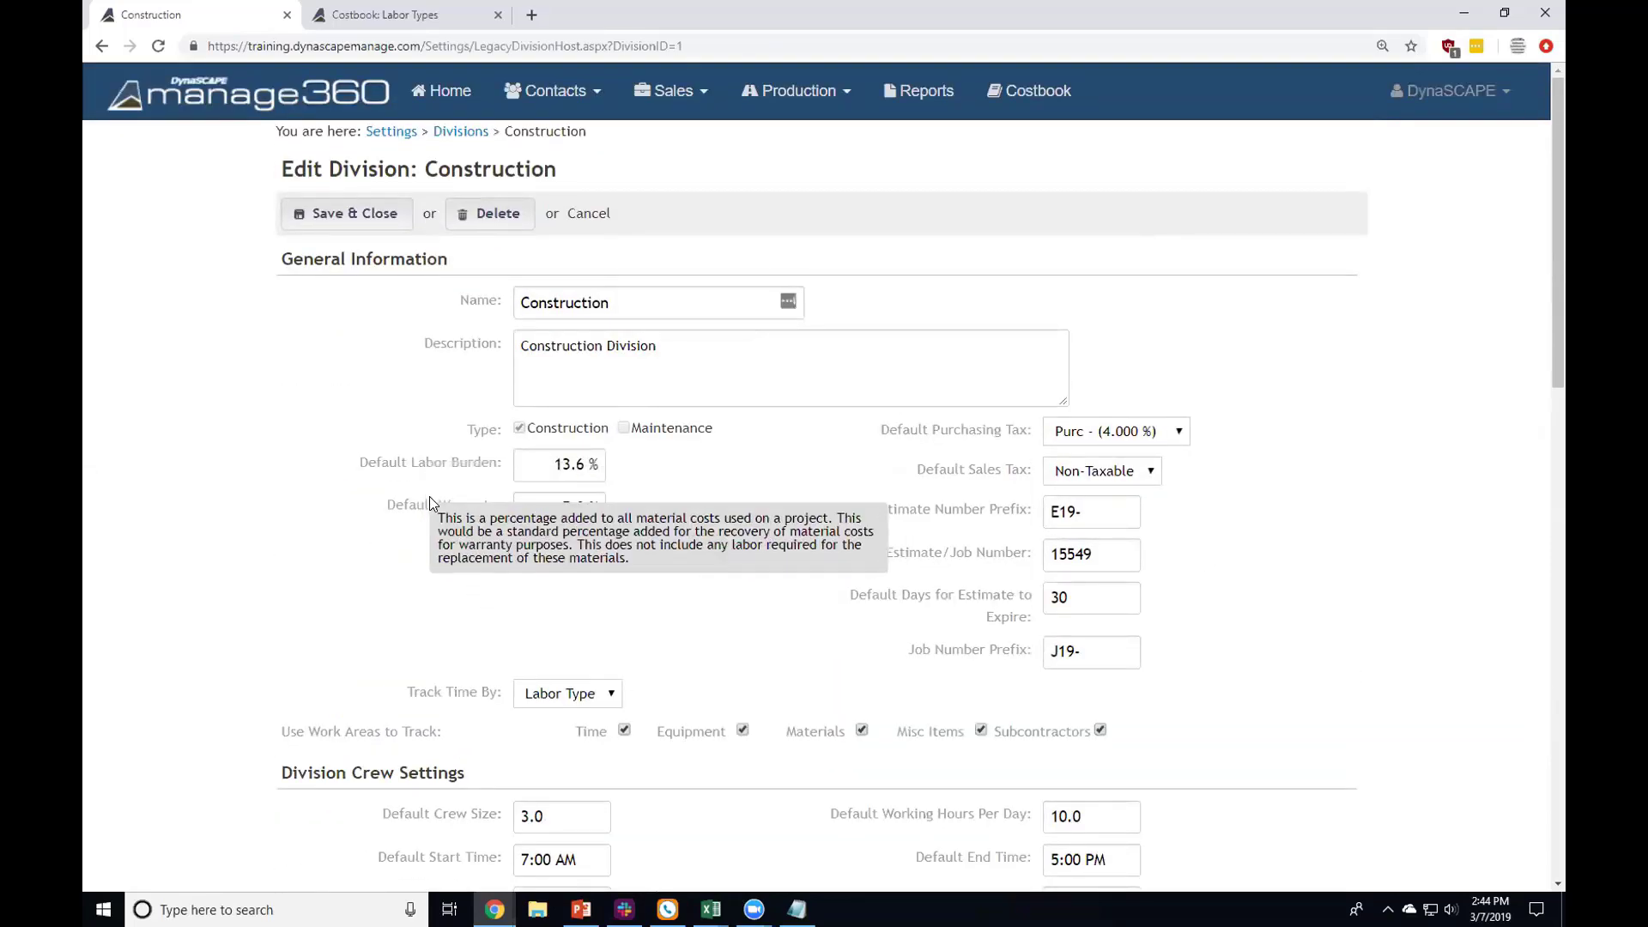
mouse_move(438, 464)
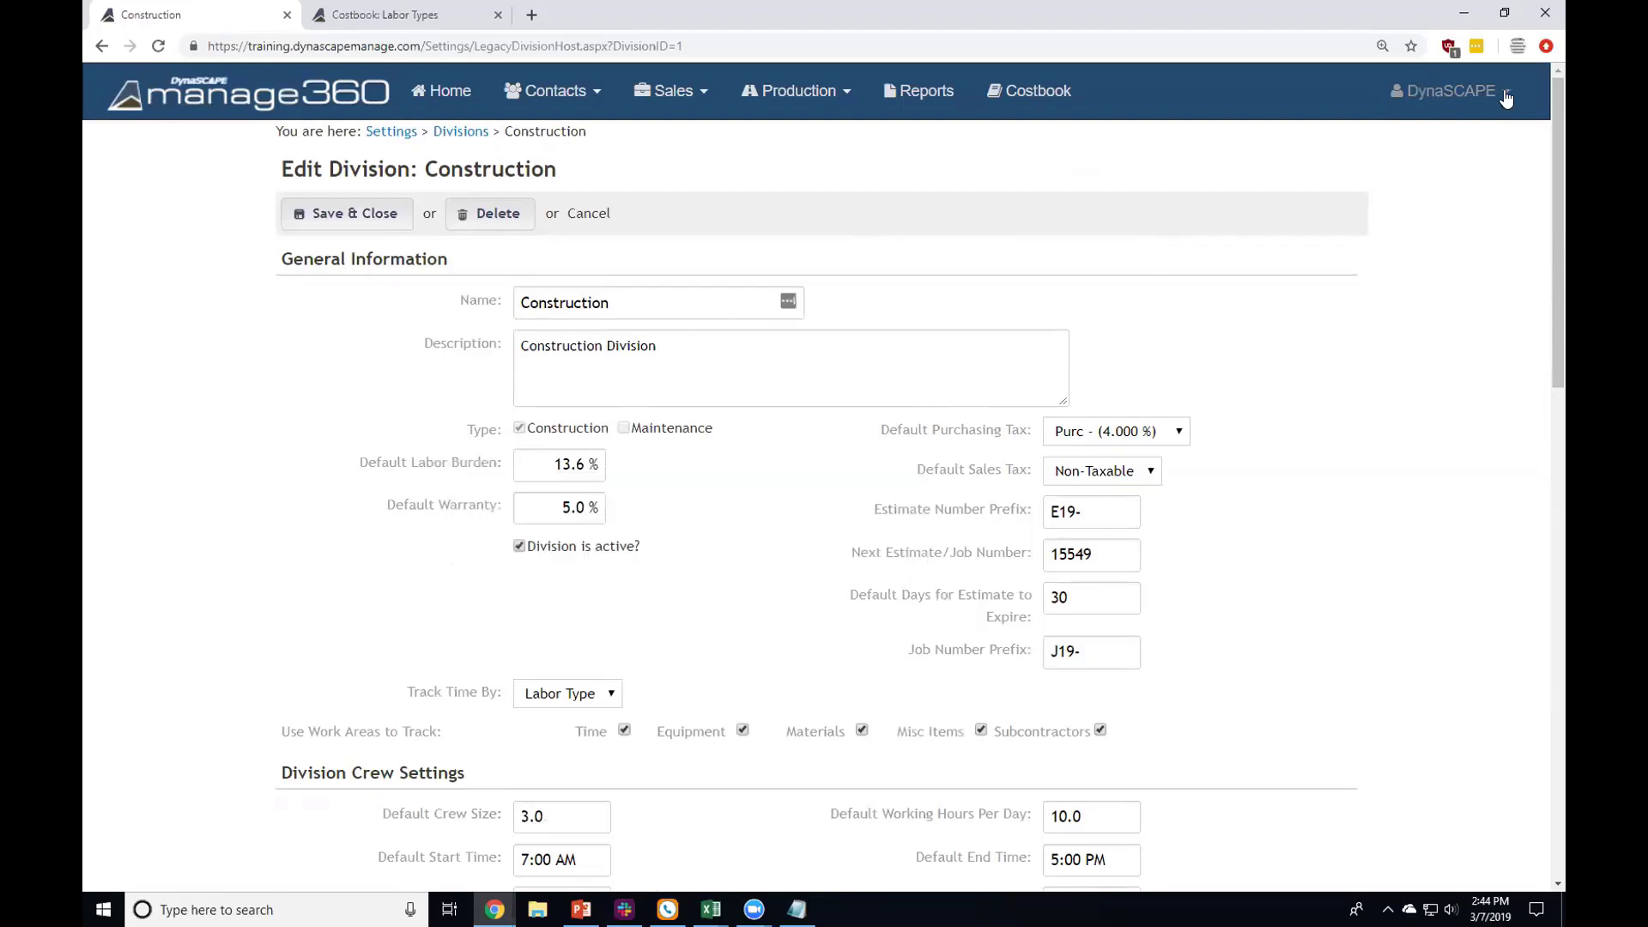
click(1452, 91)
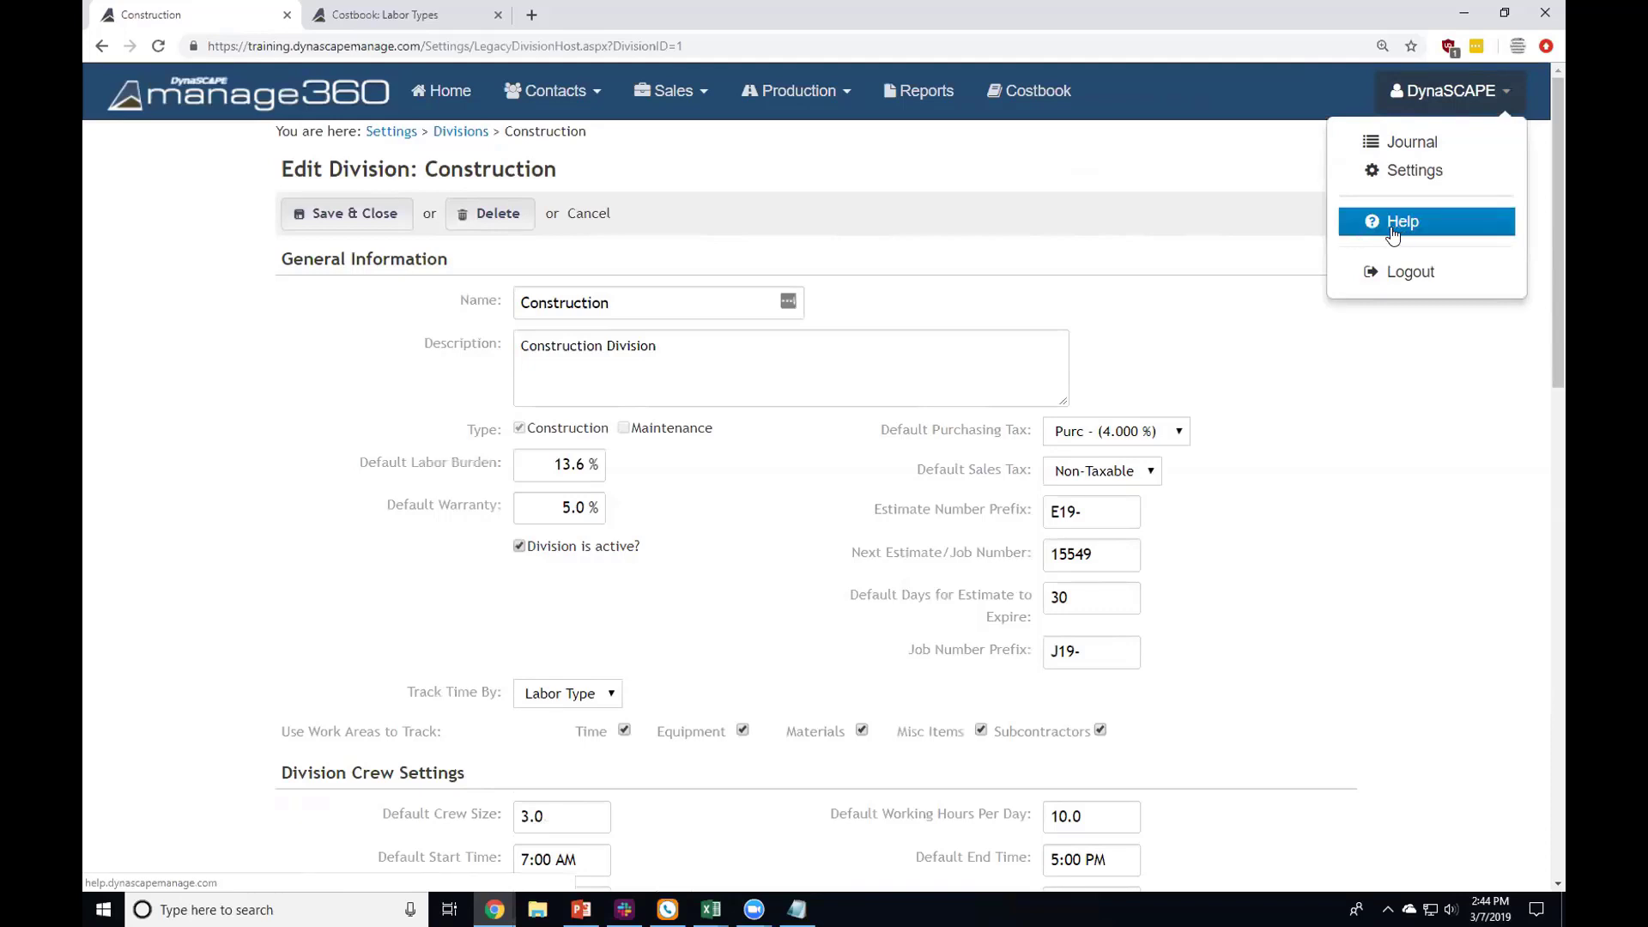
click(1107, 237)
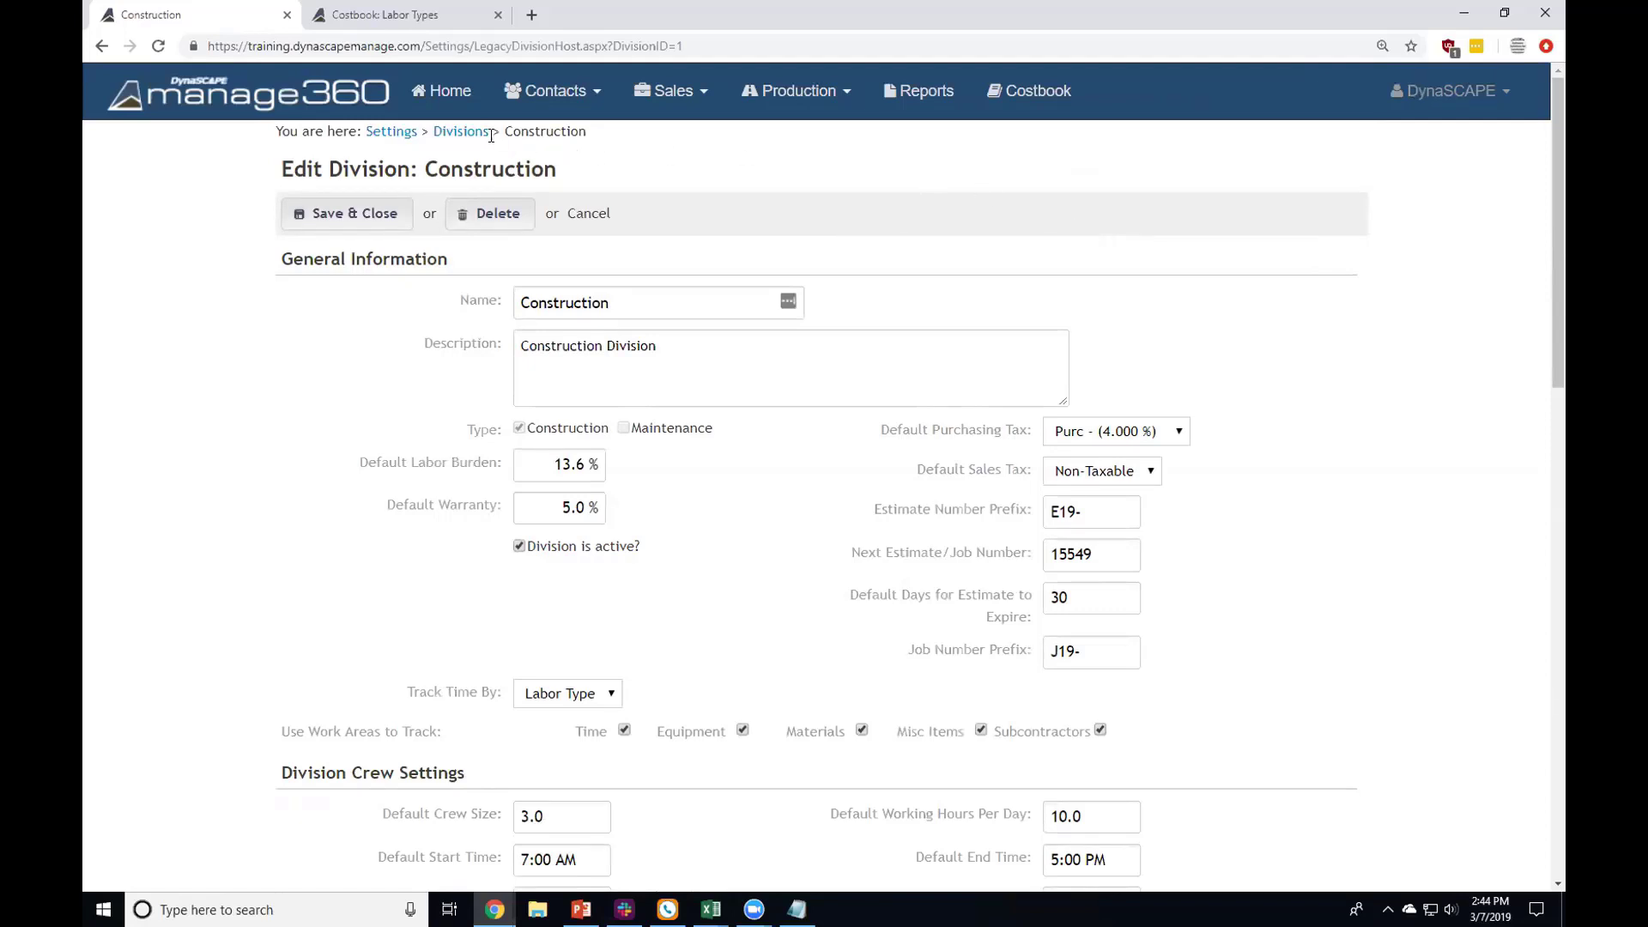
Step: Go back to the Settings list via the breadcrumb and scroll to My Company Settings
click(388, 132)
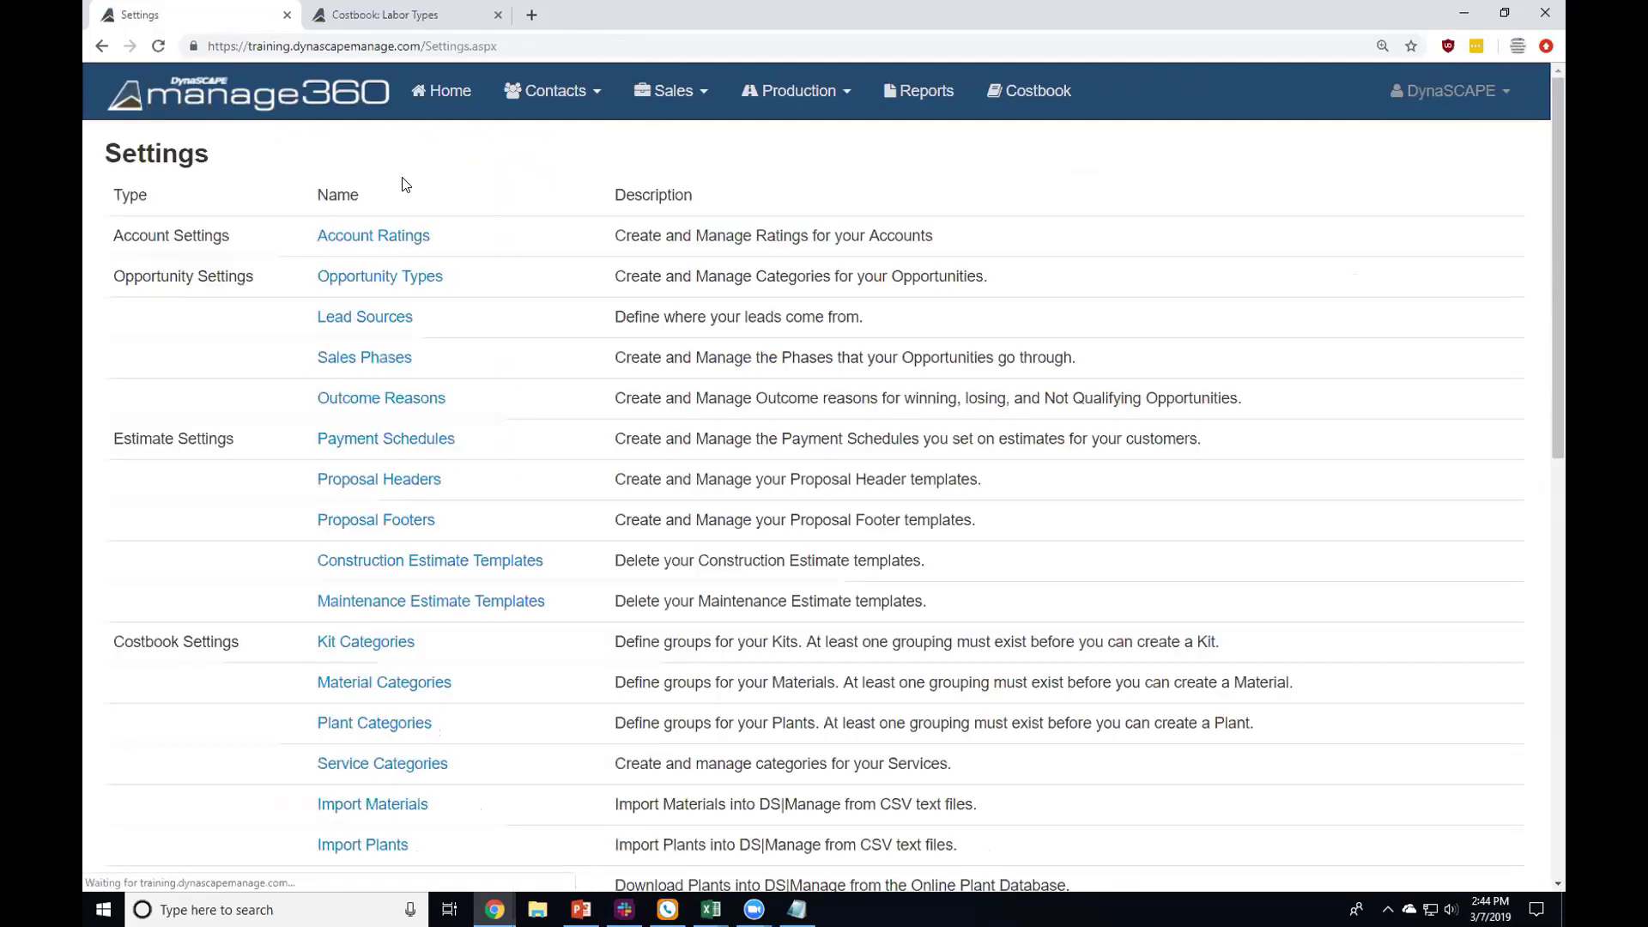
scroll(404, 522, down, 7)
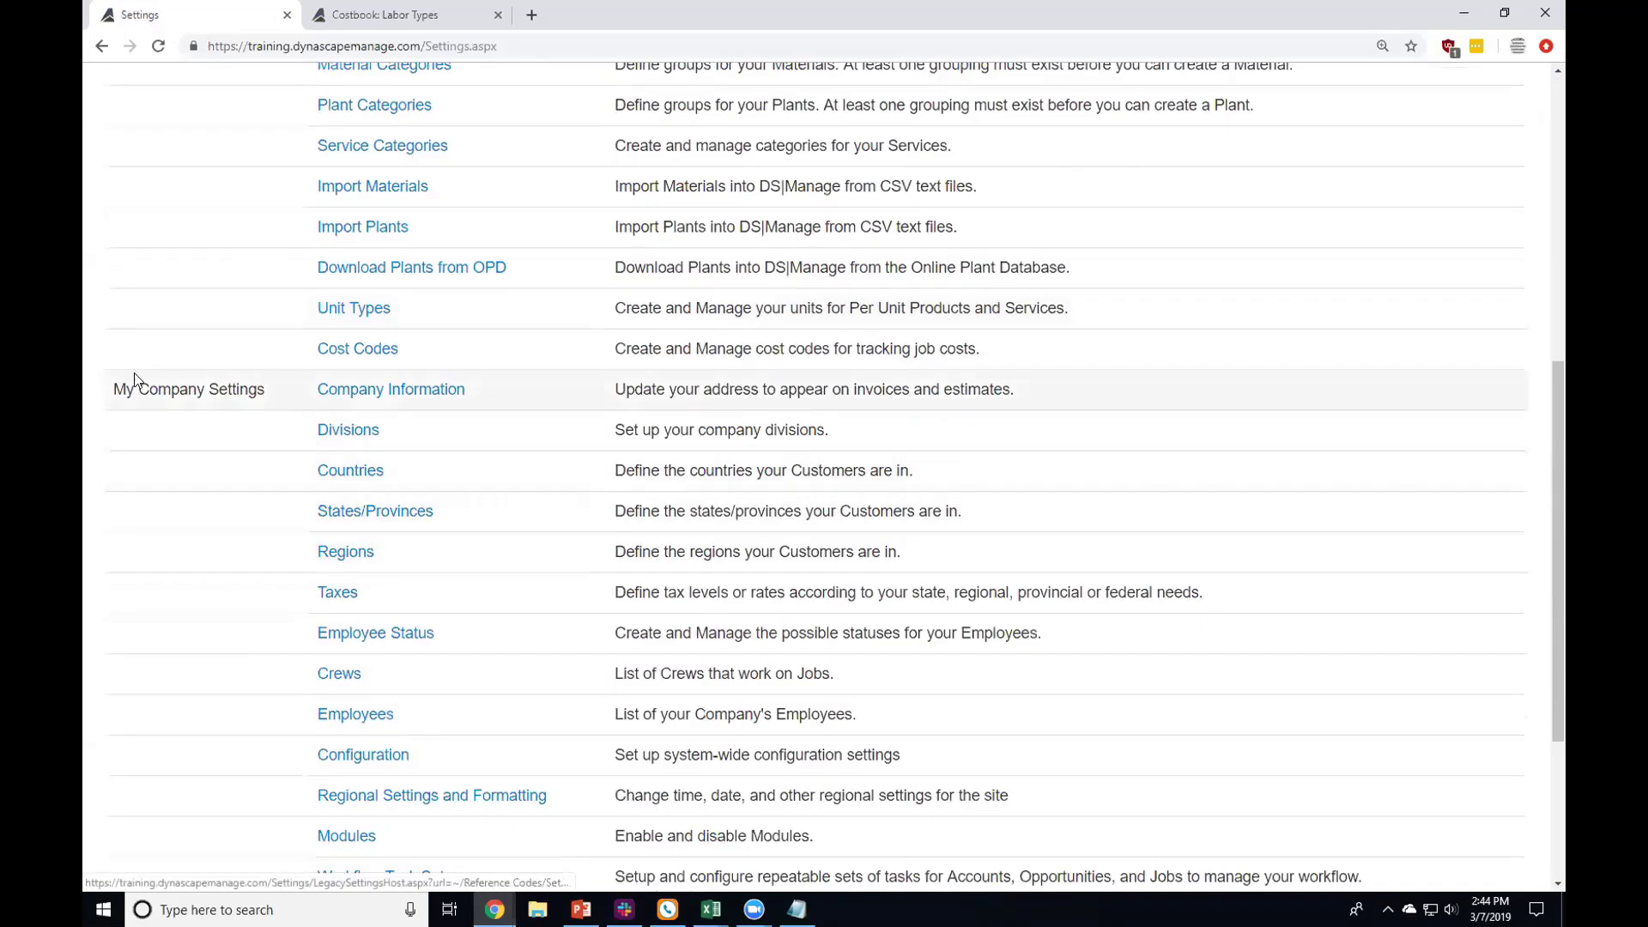
drag(113, 388, 296, 404)
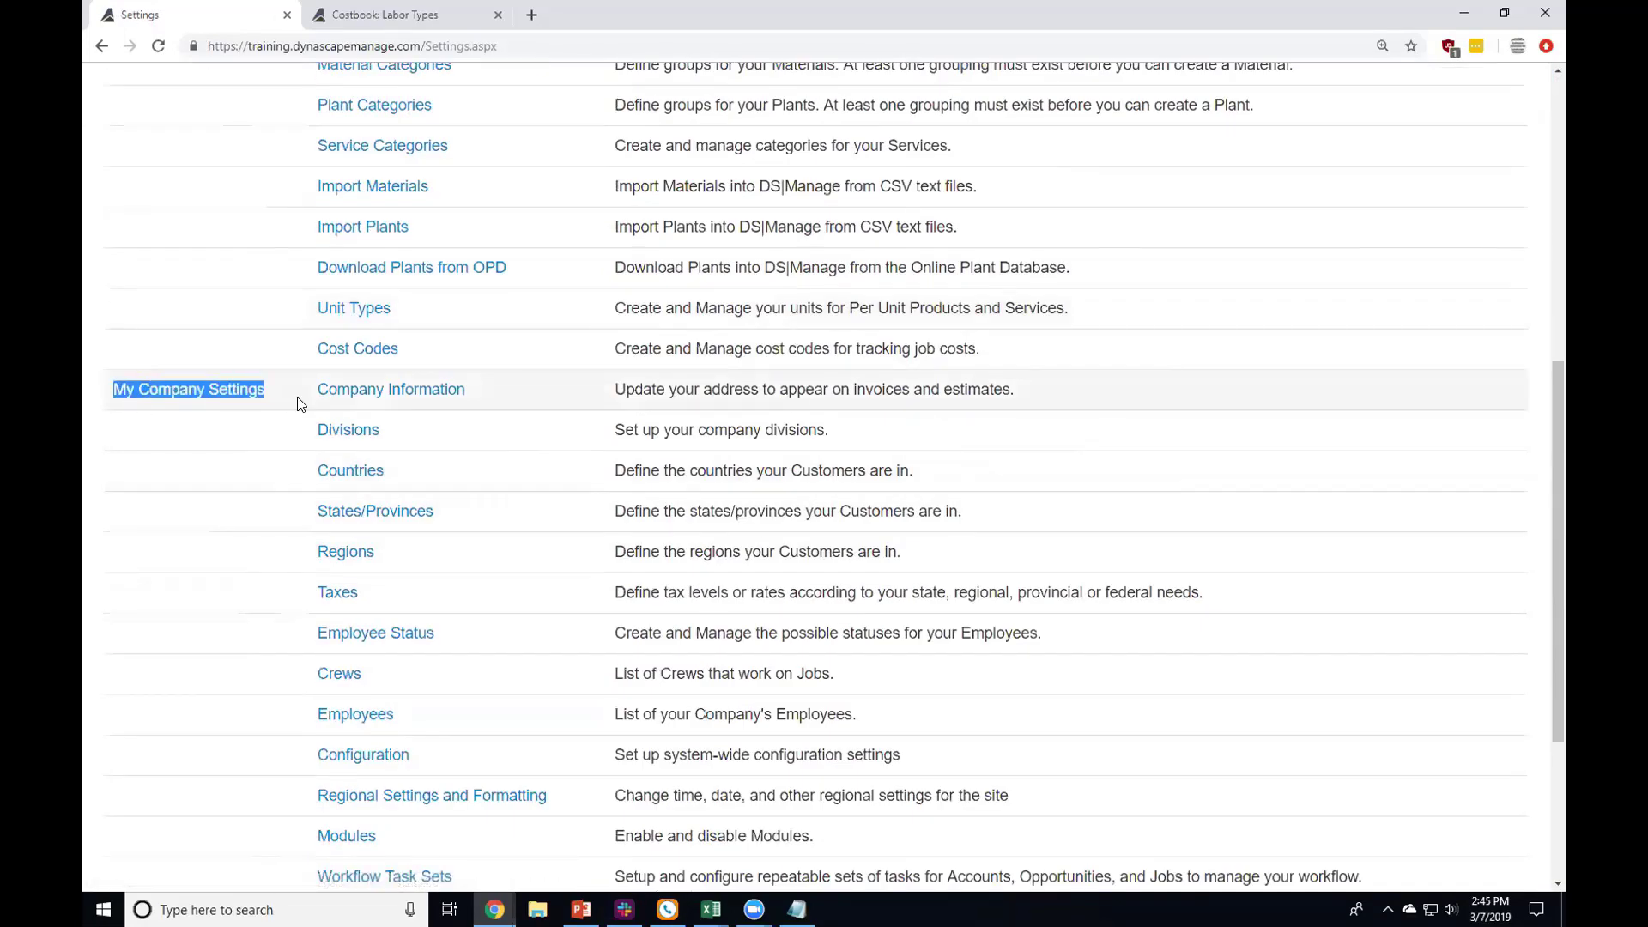
click(299, 405)
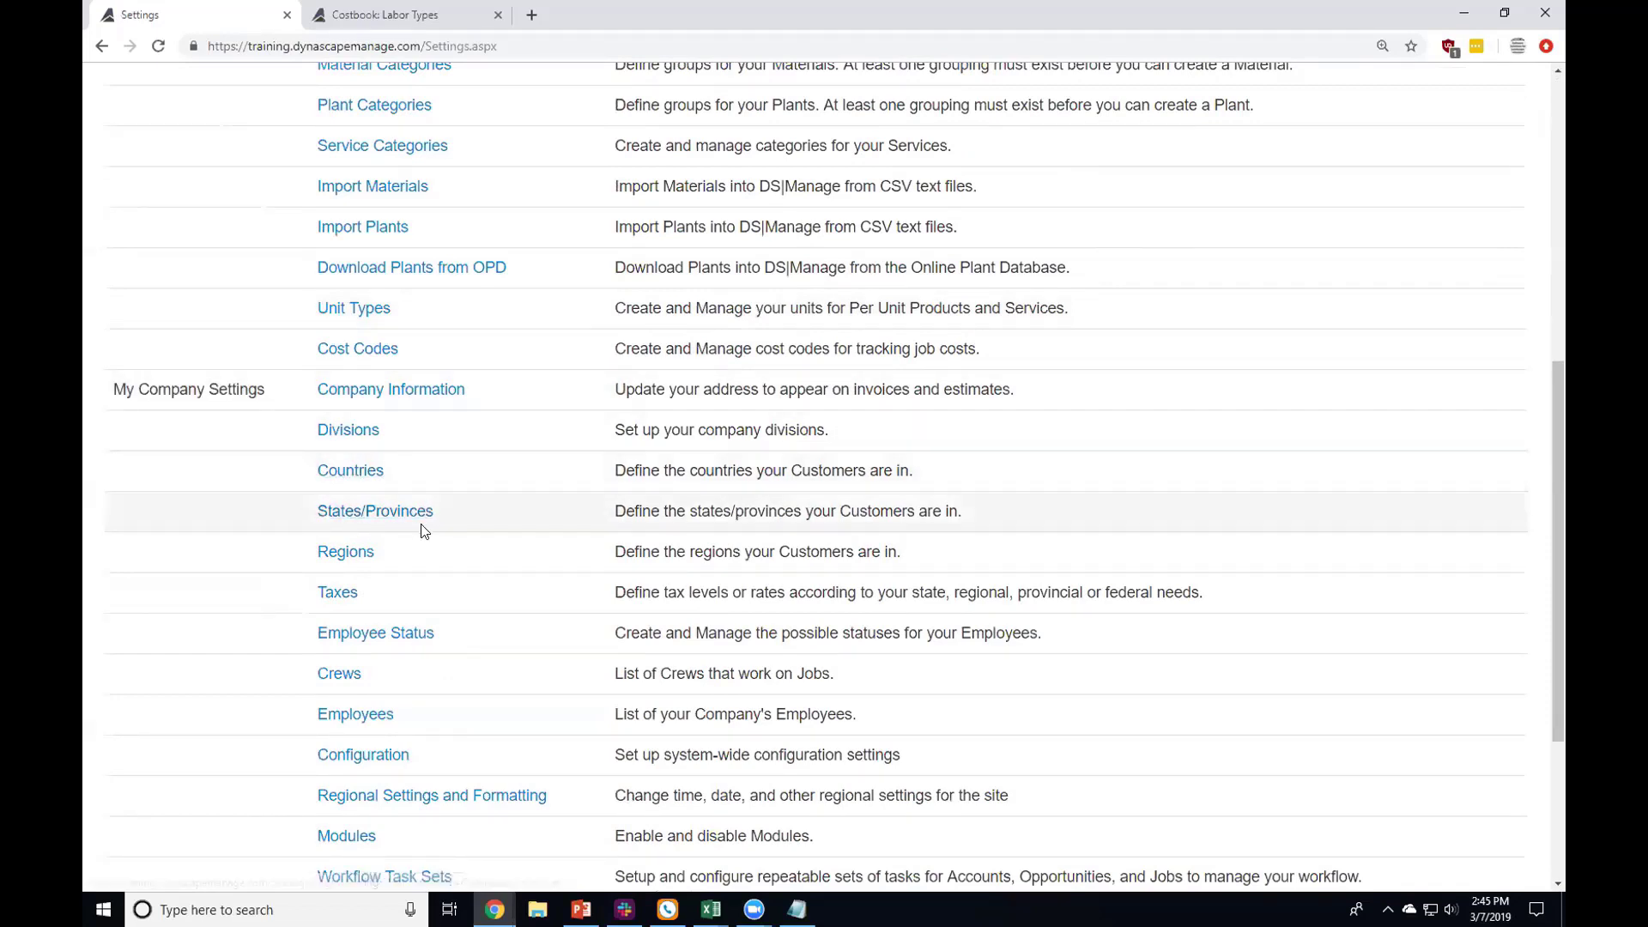
Step: Highlight the Countries, States/Provinces and Regions entries
drag(306, 471, 441, 500)
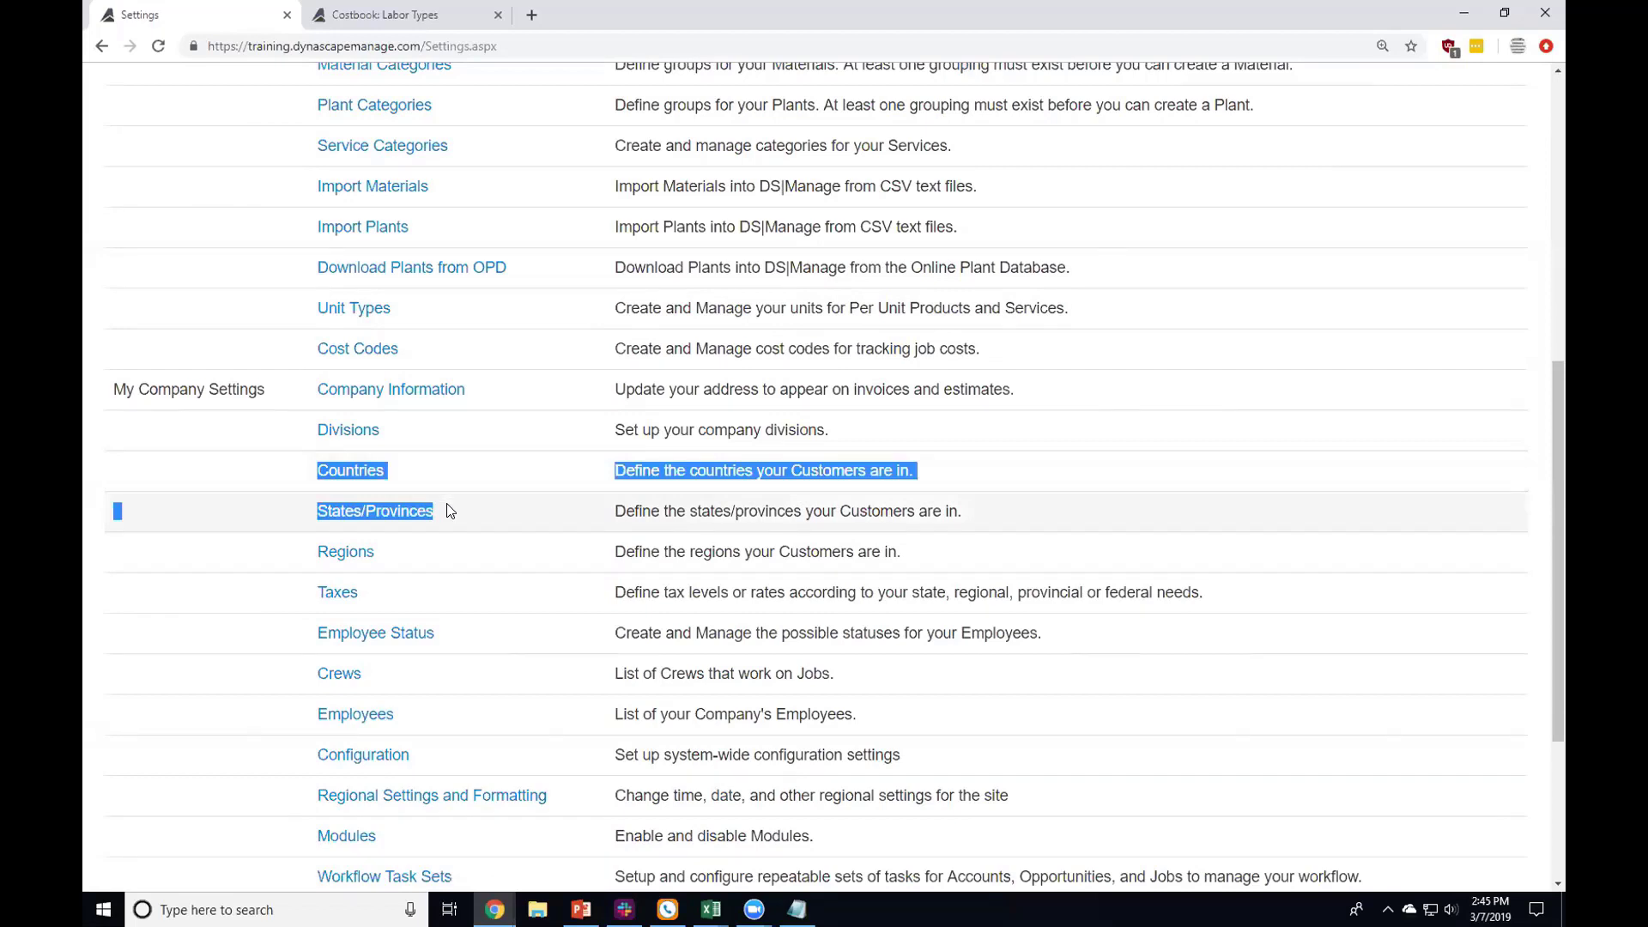
click(430, 474)
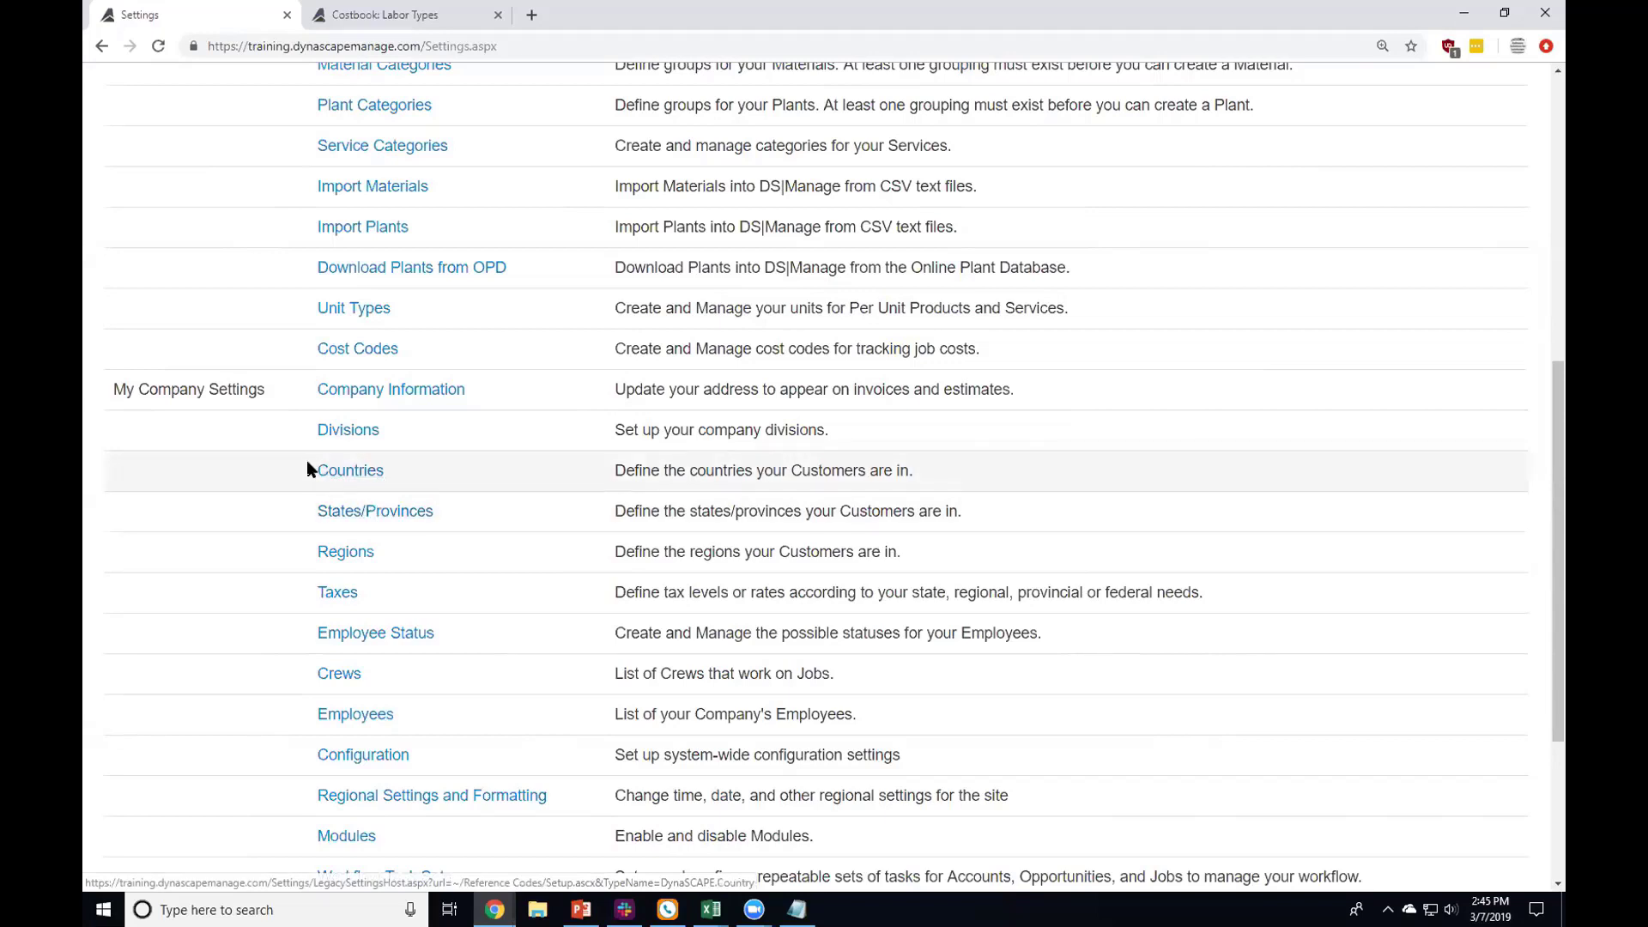
drag(308, 467, 970, 509)
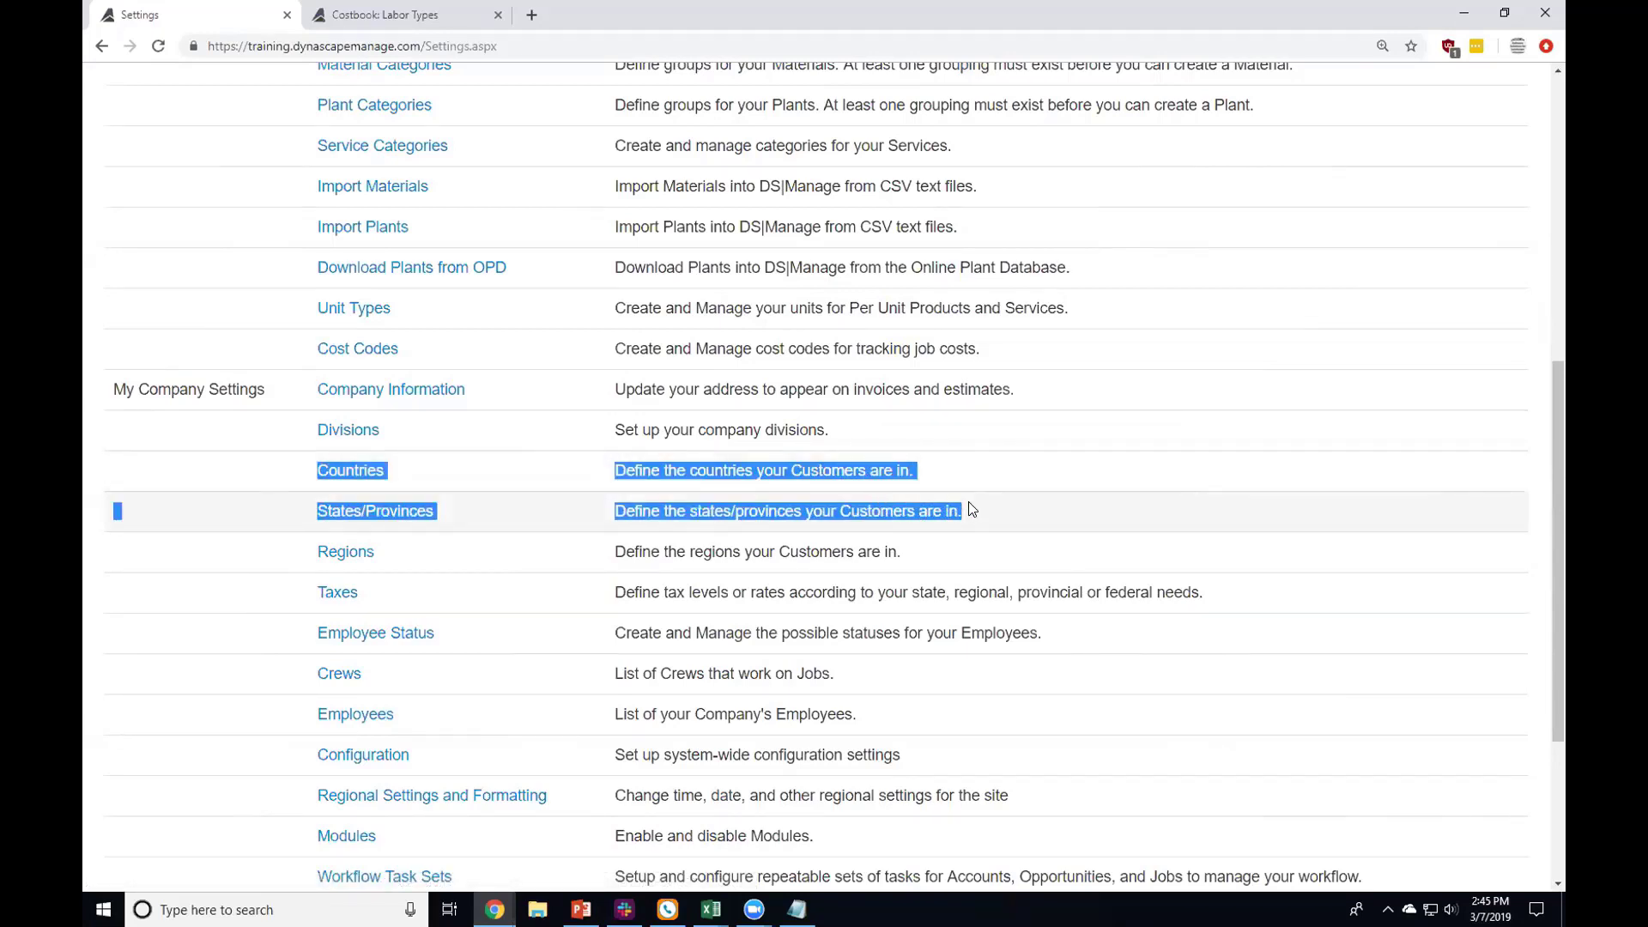
click(970, 510)
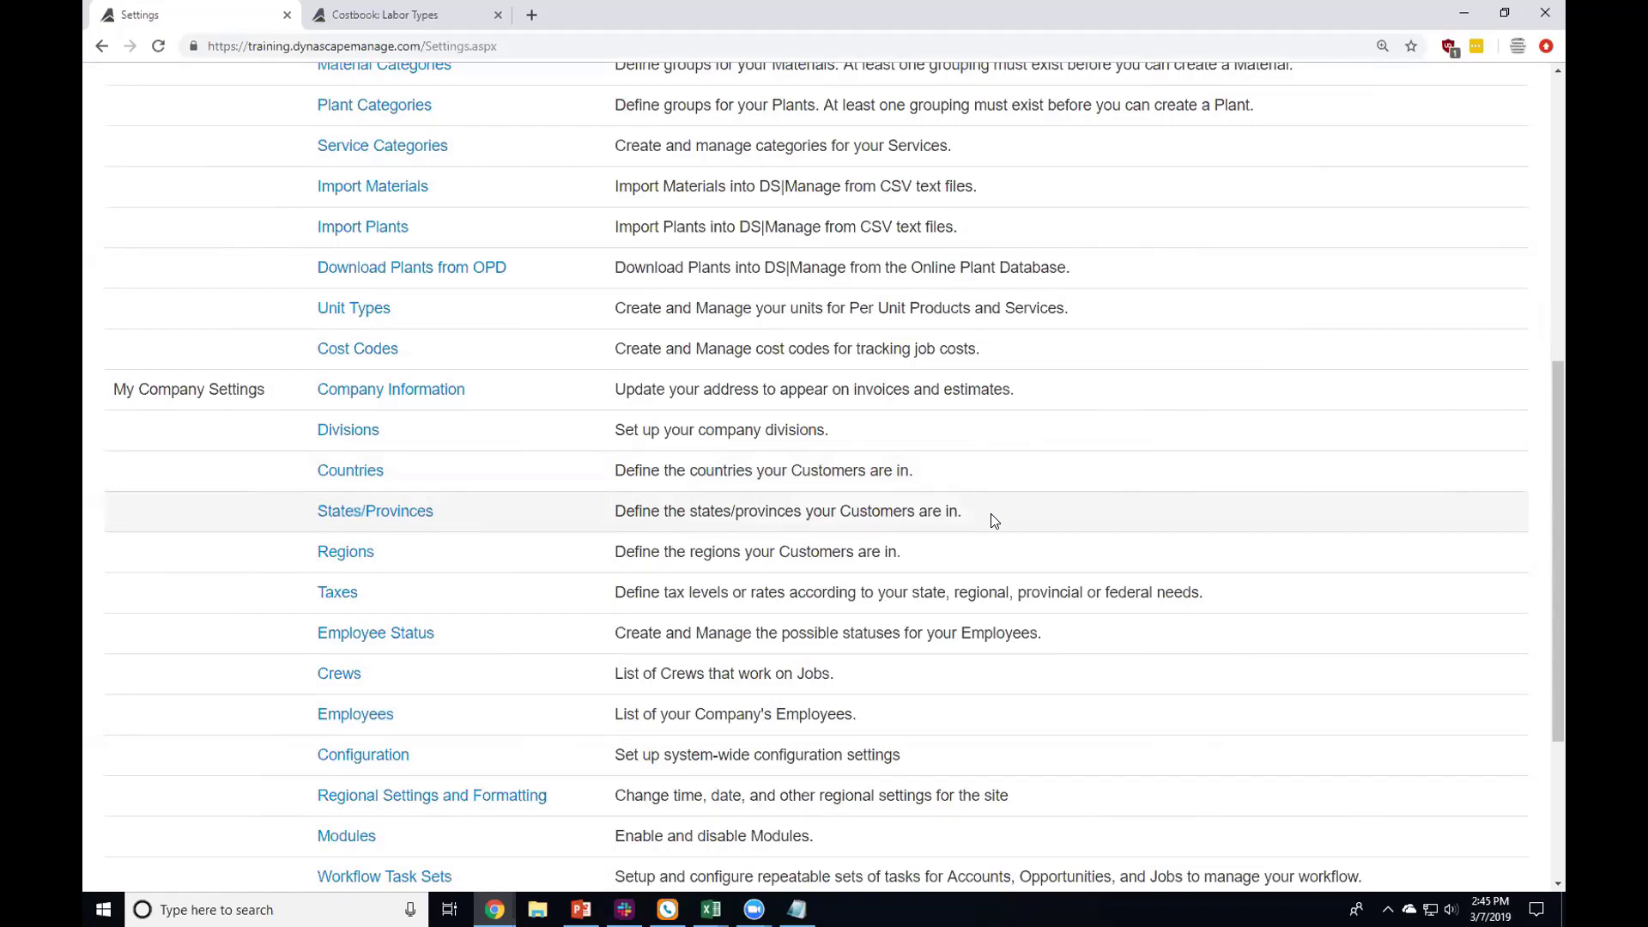
double_click(368, 552)
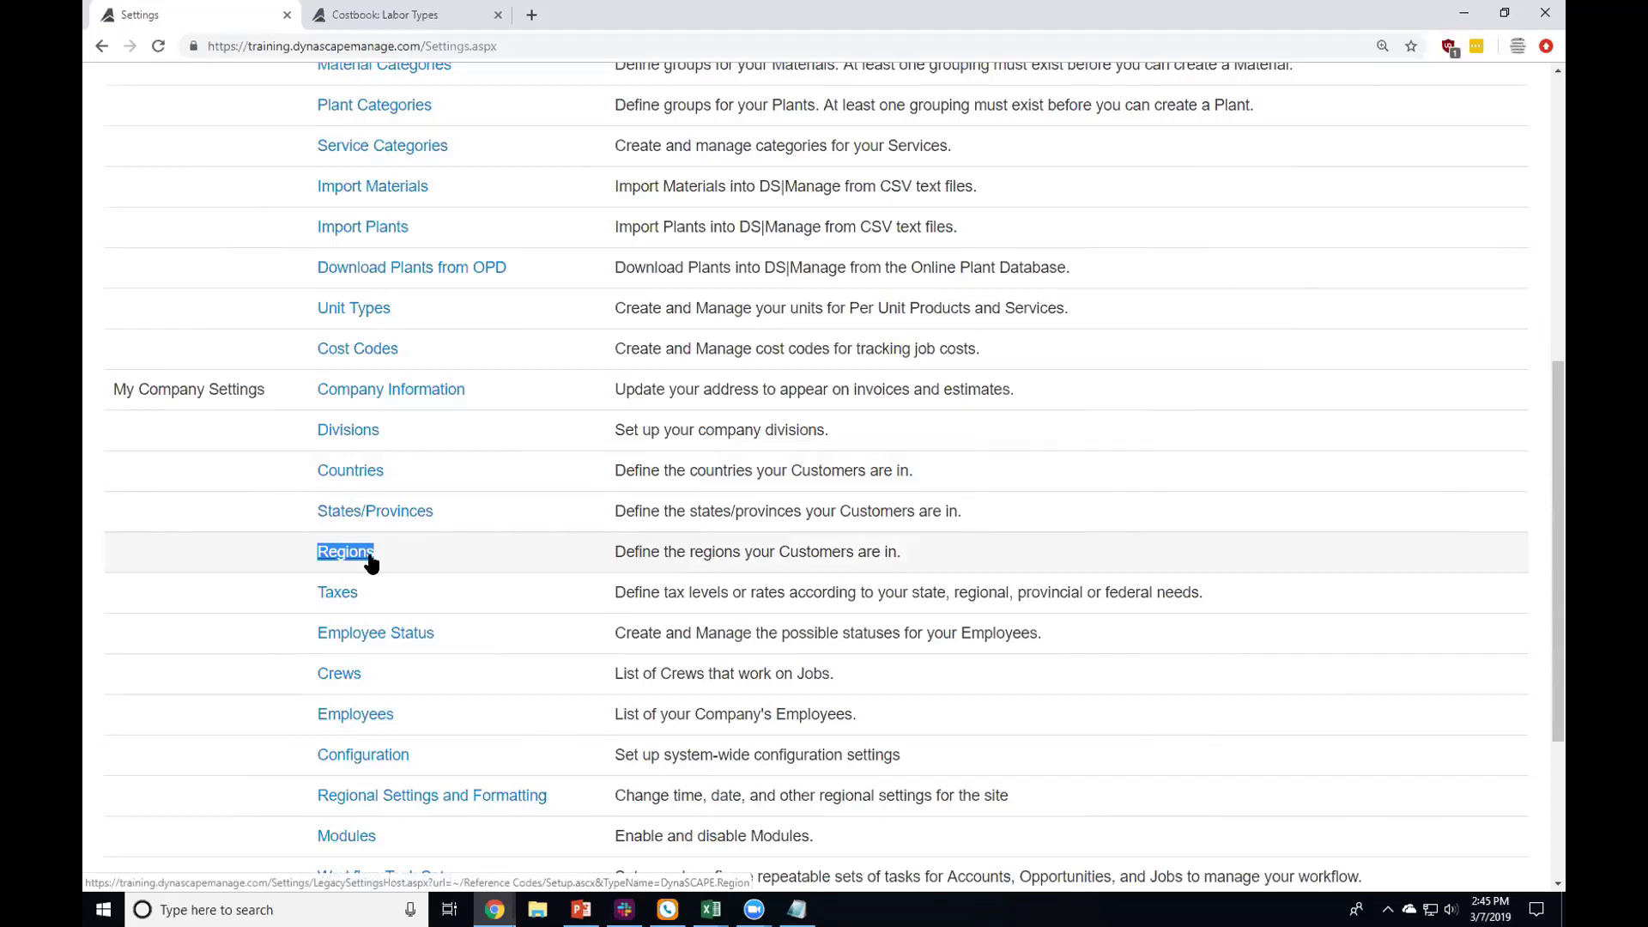
Step: Open the Regions list, with Lynchburg as default among Downtown, Forest, Roanoke and Toronto
click(371, 562)
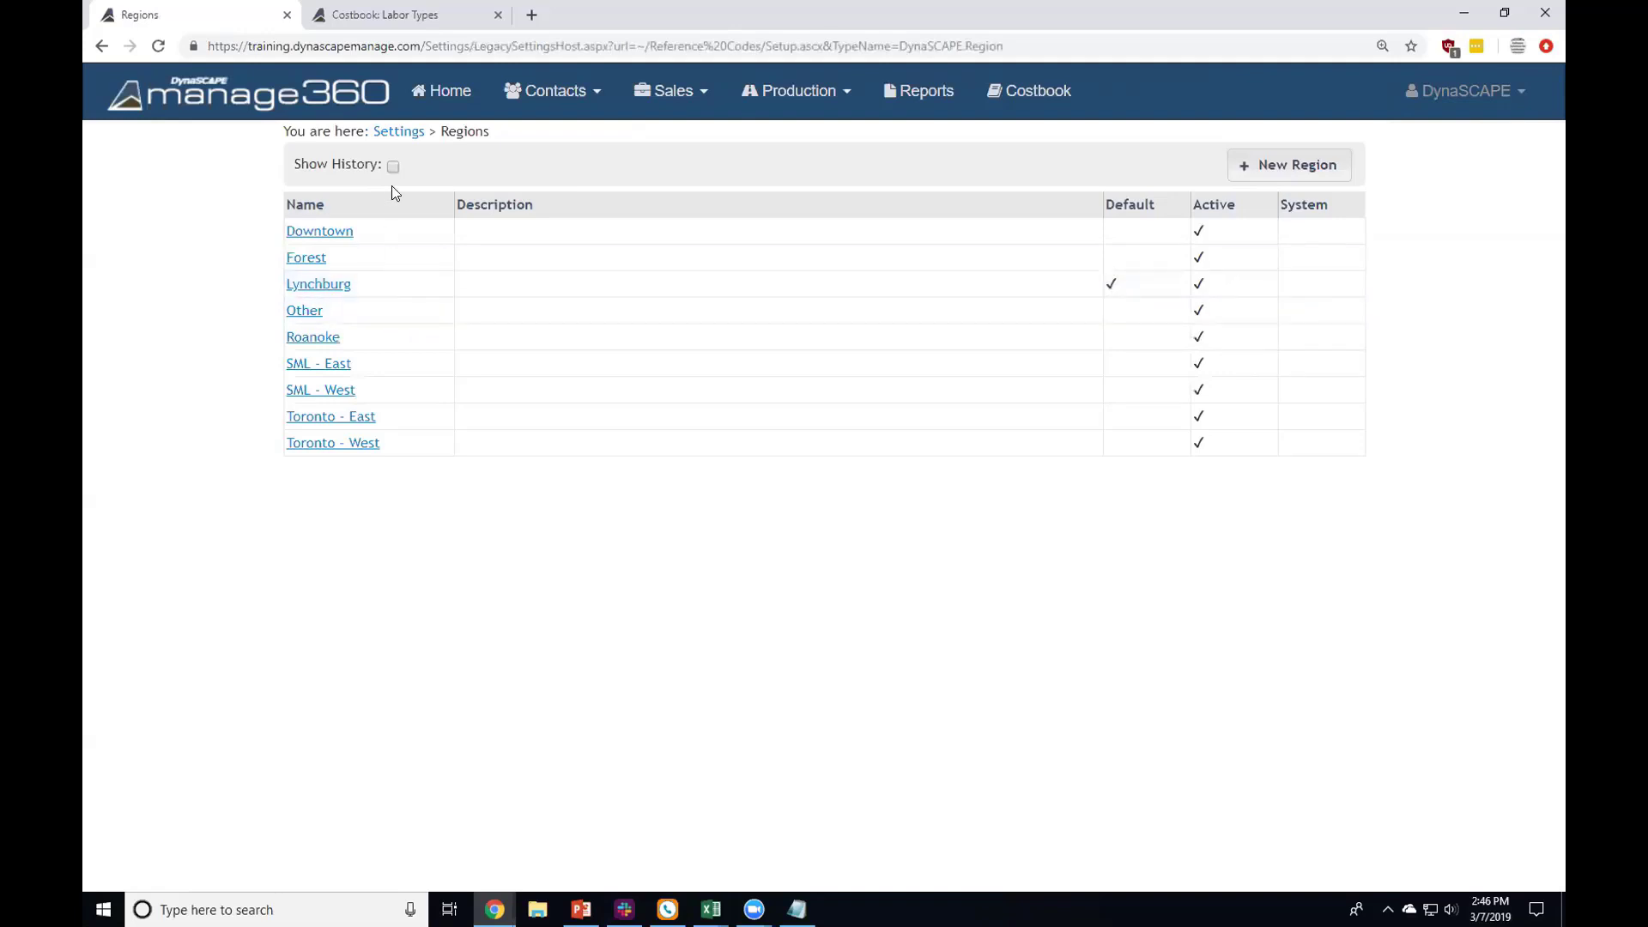
Step: Open Taxes in its own Tax List tab and close the Costbook: Labor Types tab
click(410, 130)
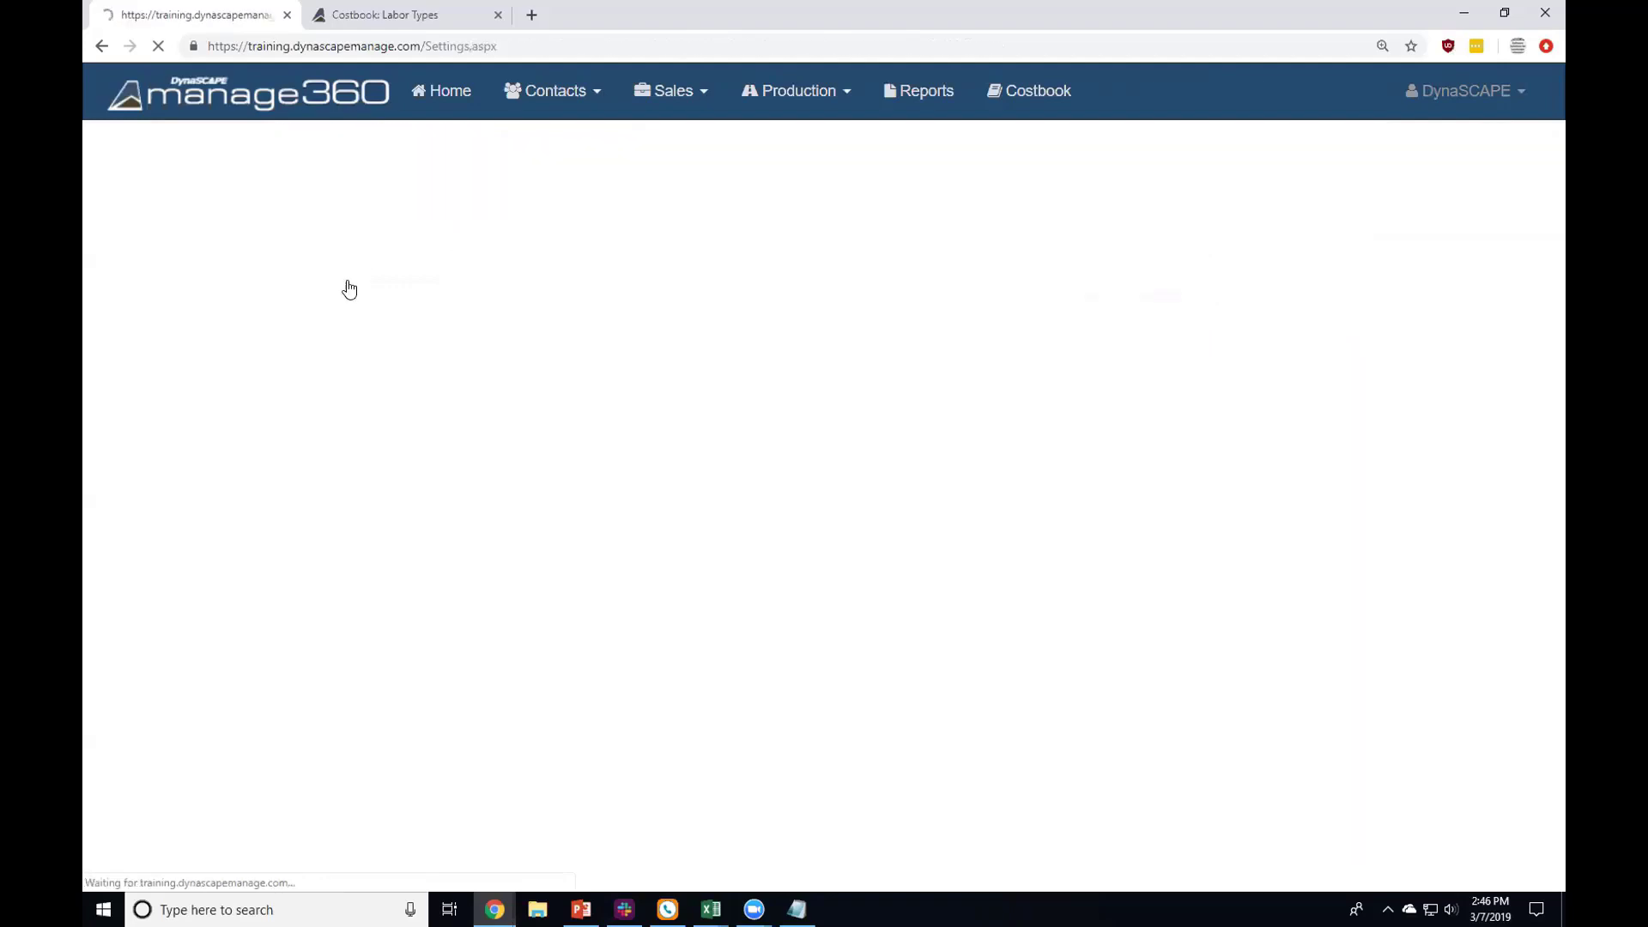
scroll(338, 335, down, 3)
scroll(338, 341, down, 5)
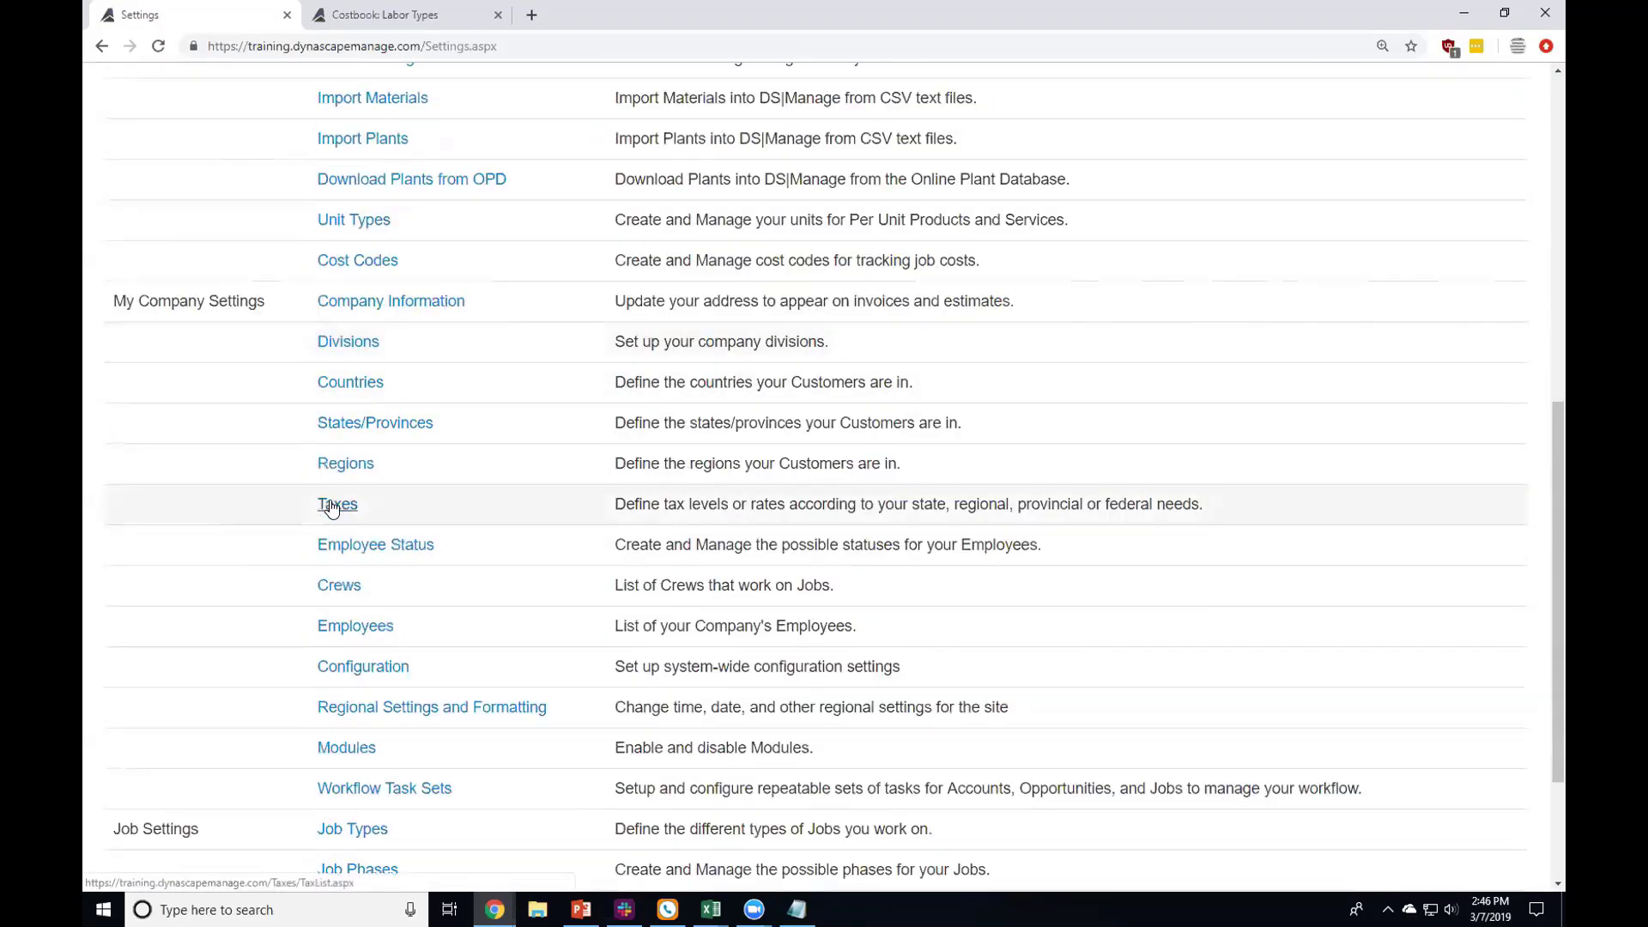
ctrl+click(333, 507)
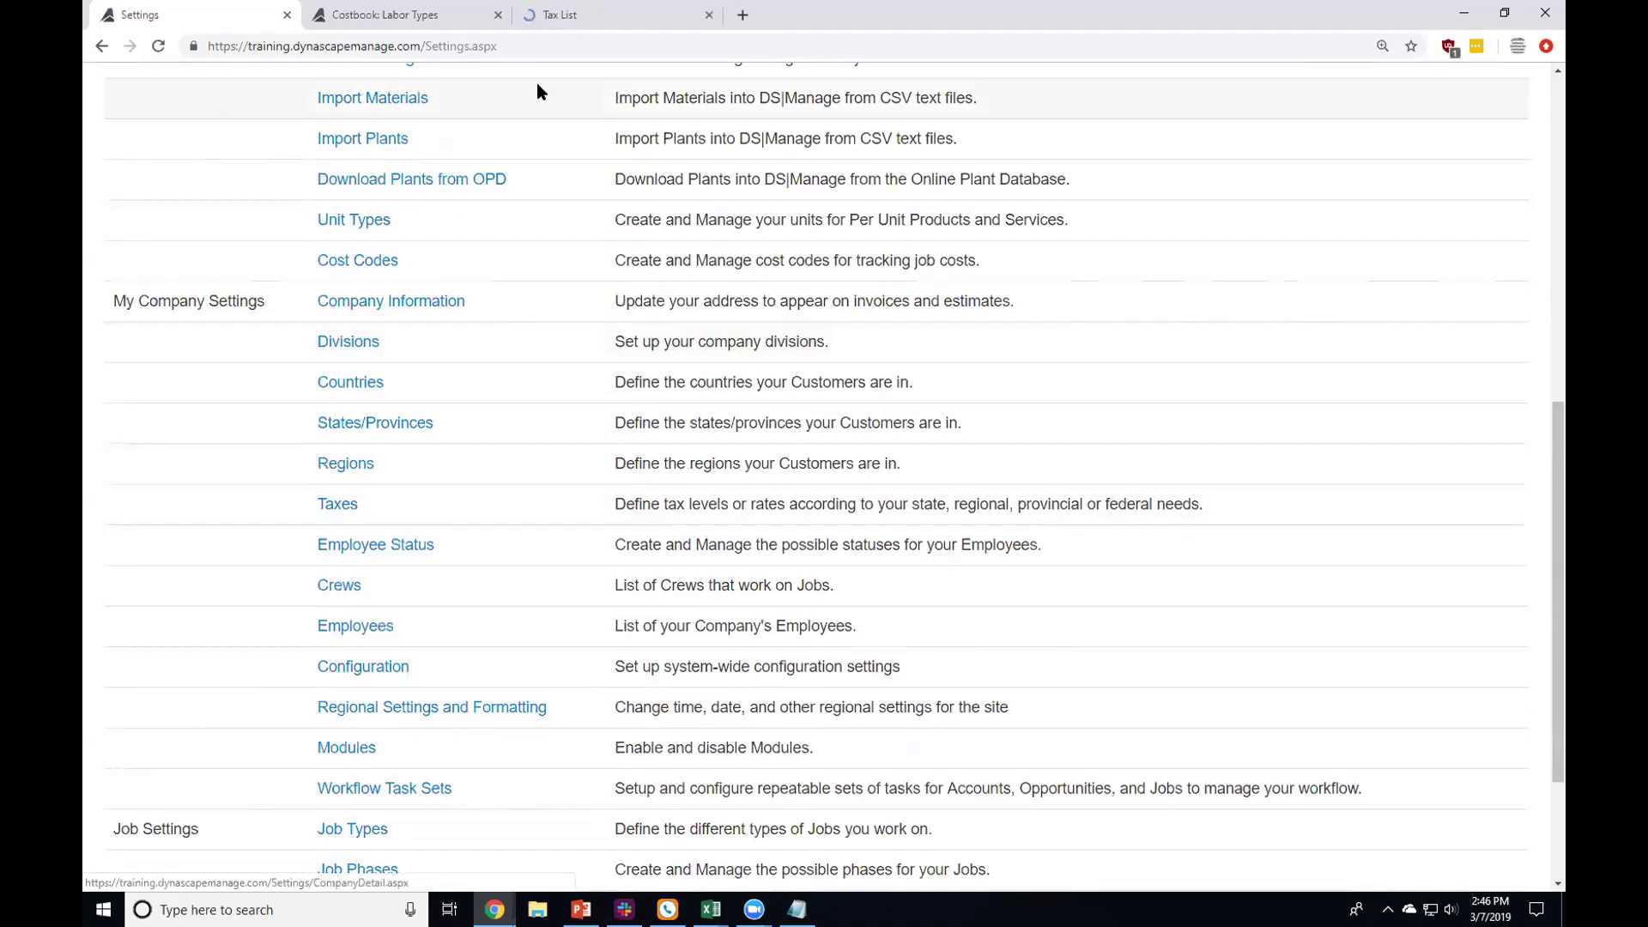
click(498, 17)
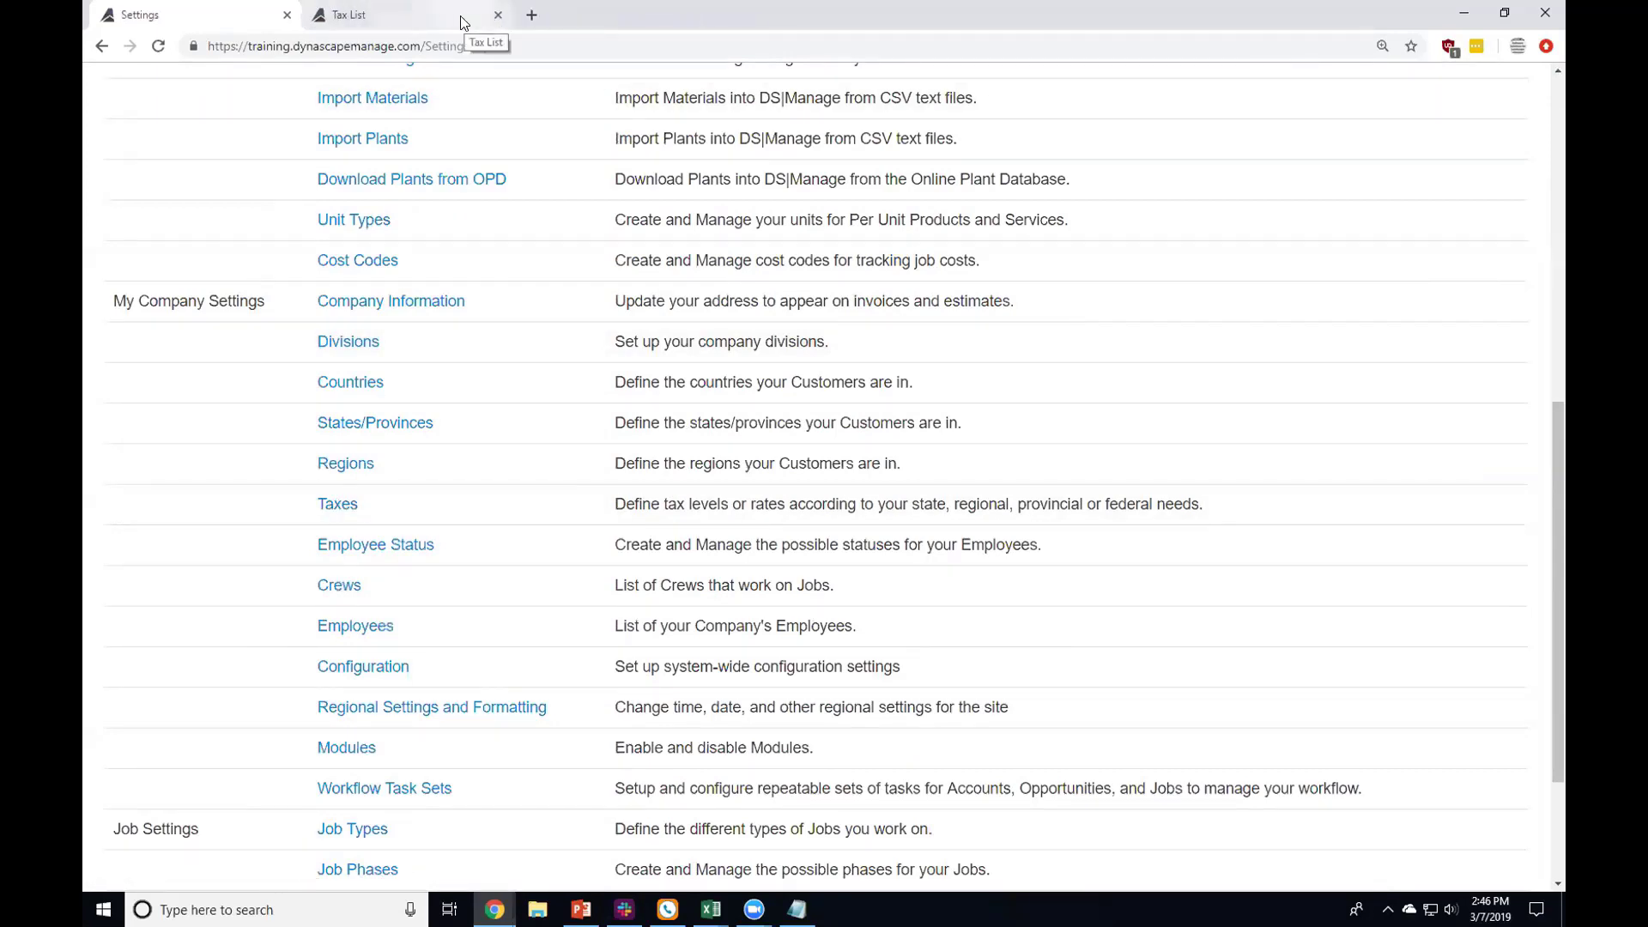
click(433, 18)
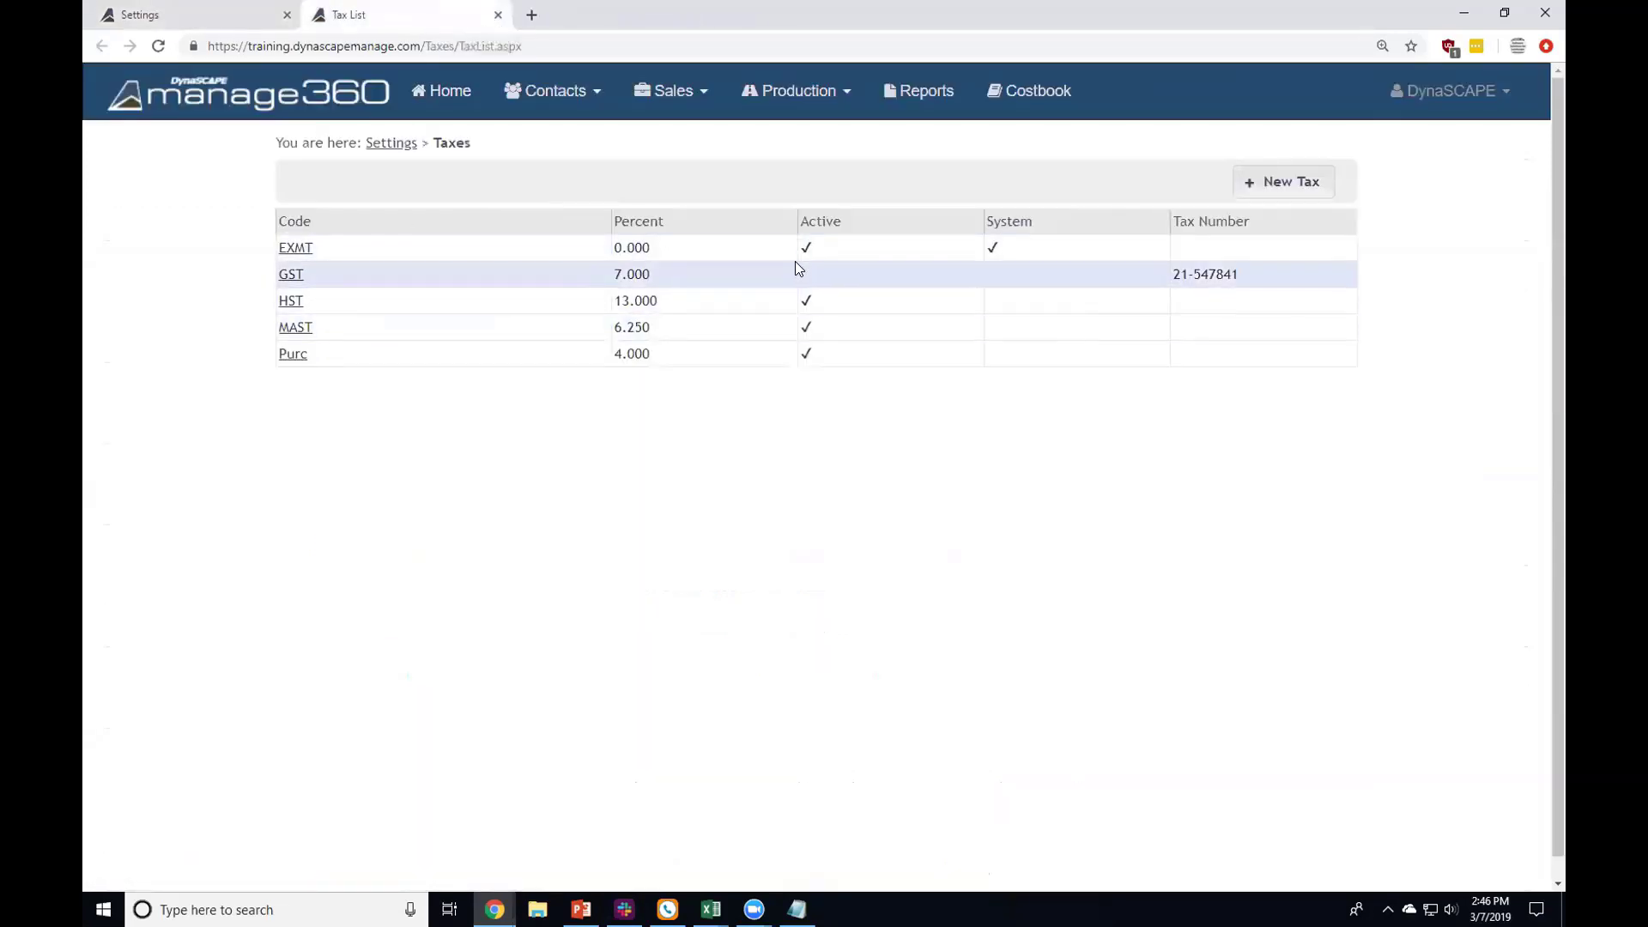
Step: Start a new tax and enter 1234 as its code
click(1294, 185)
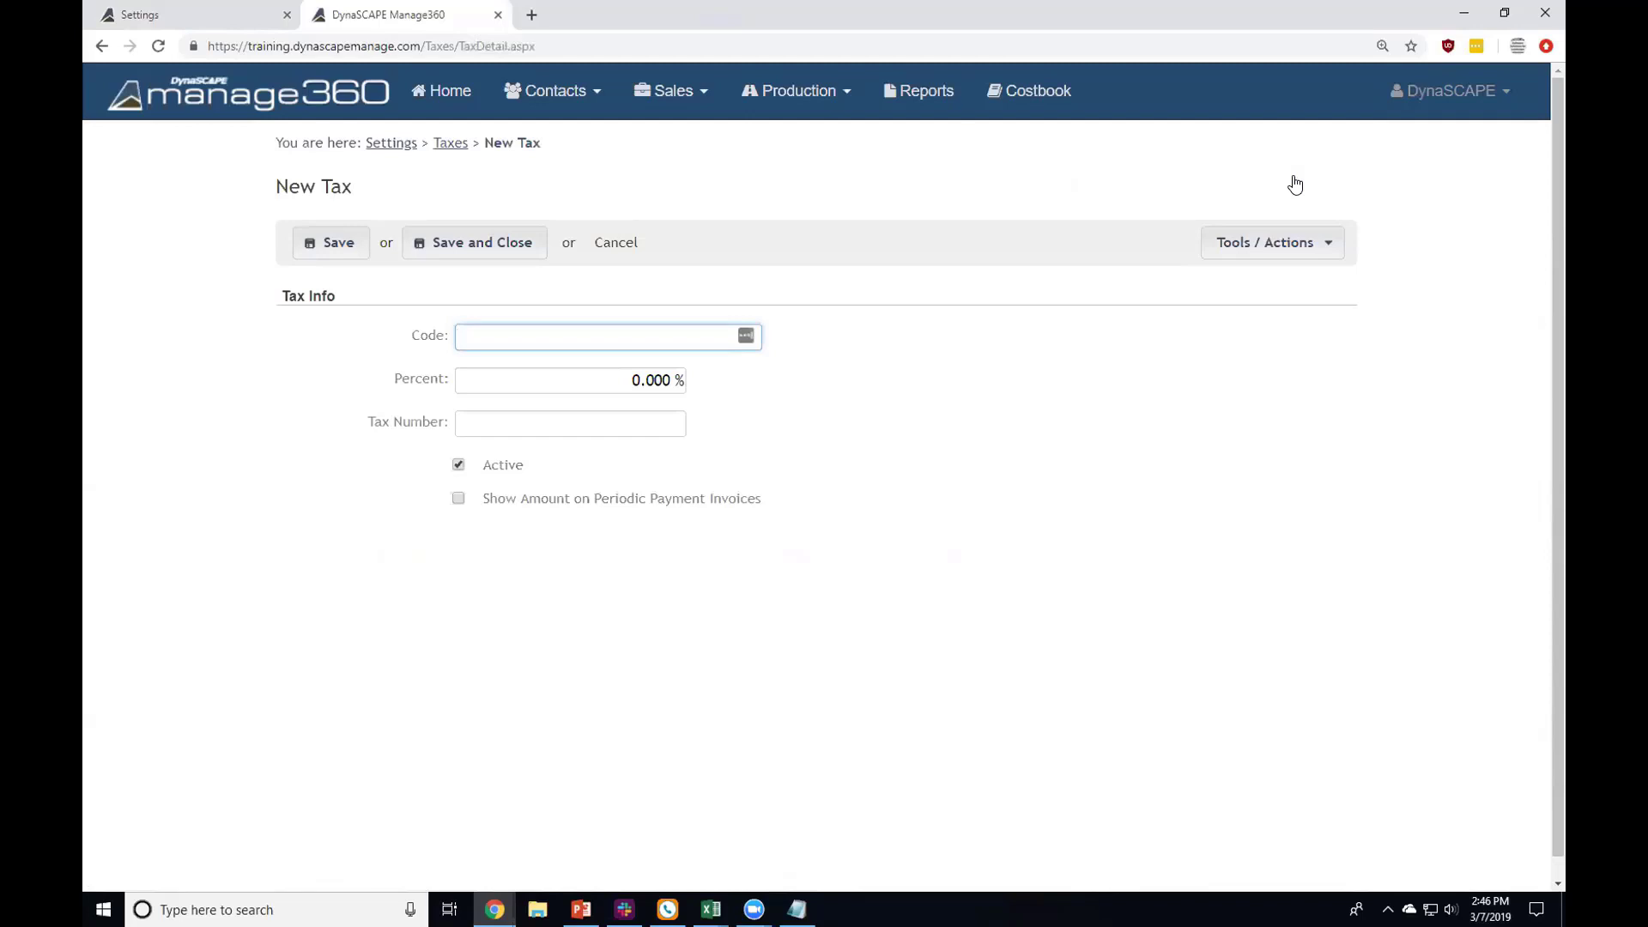
click(609, 378)
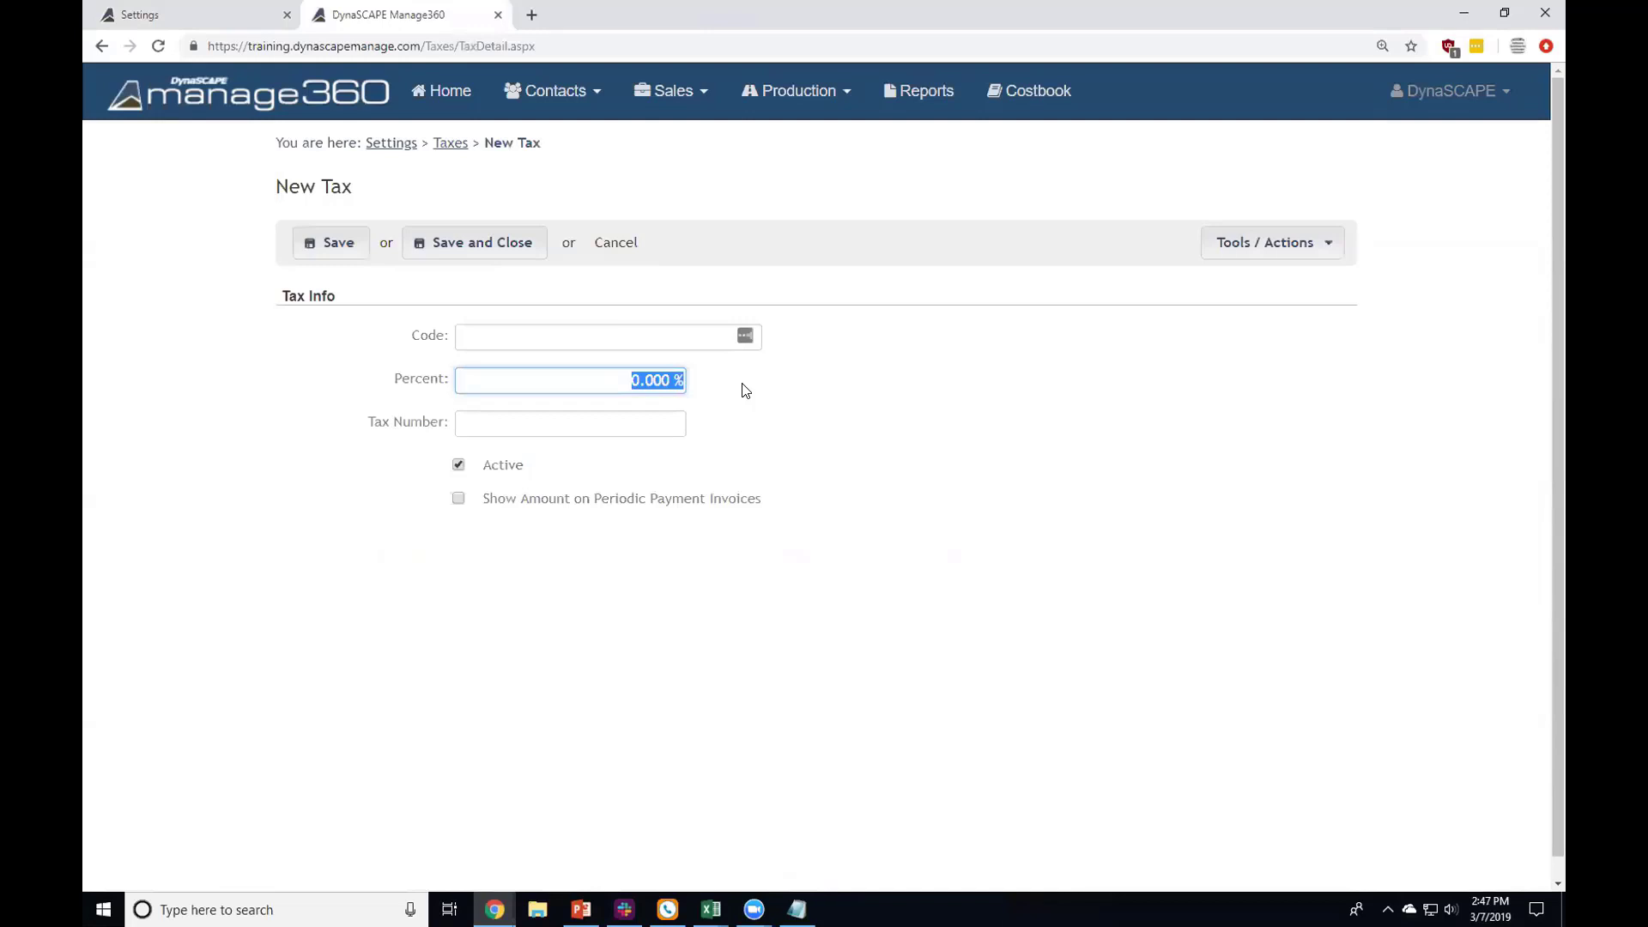
click(669, 342)
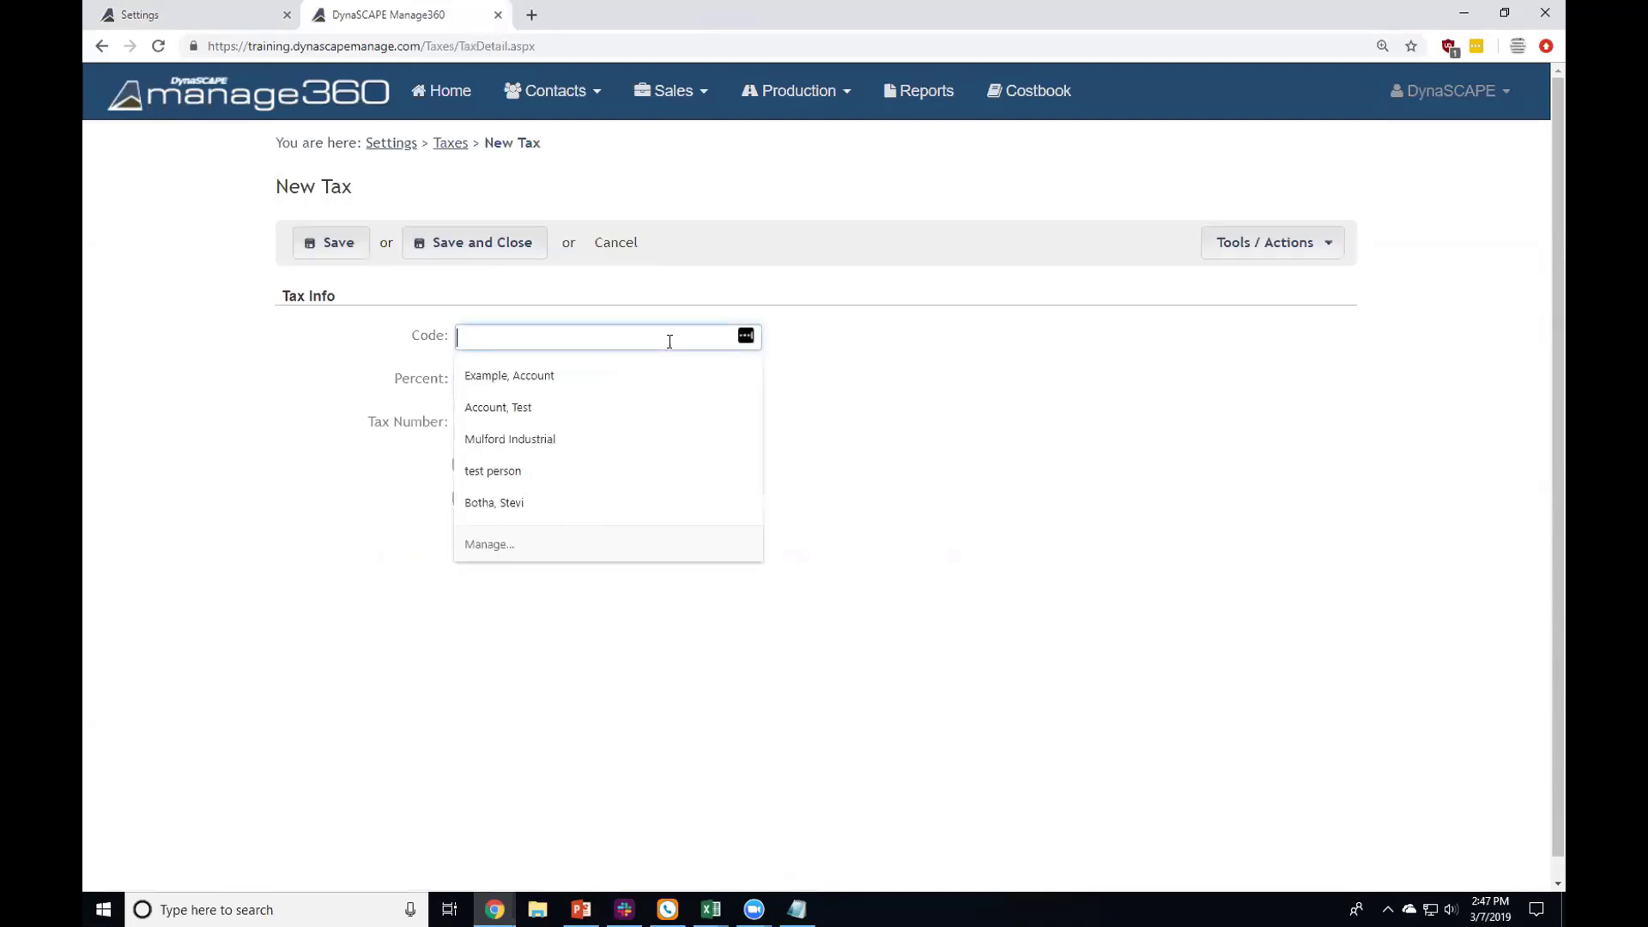
text(1234)
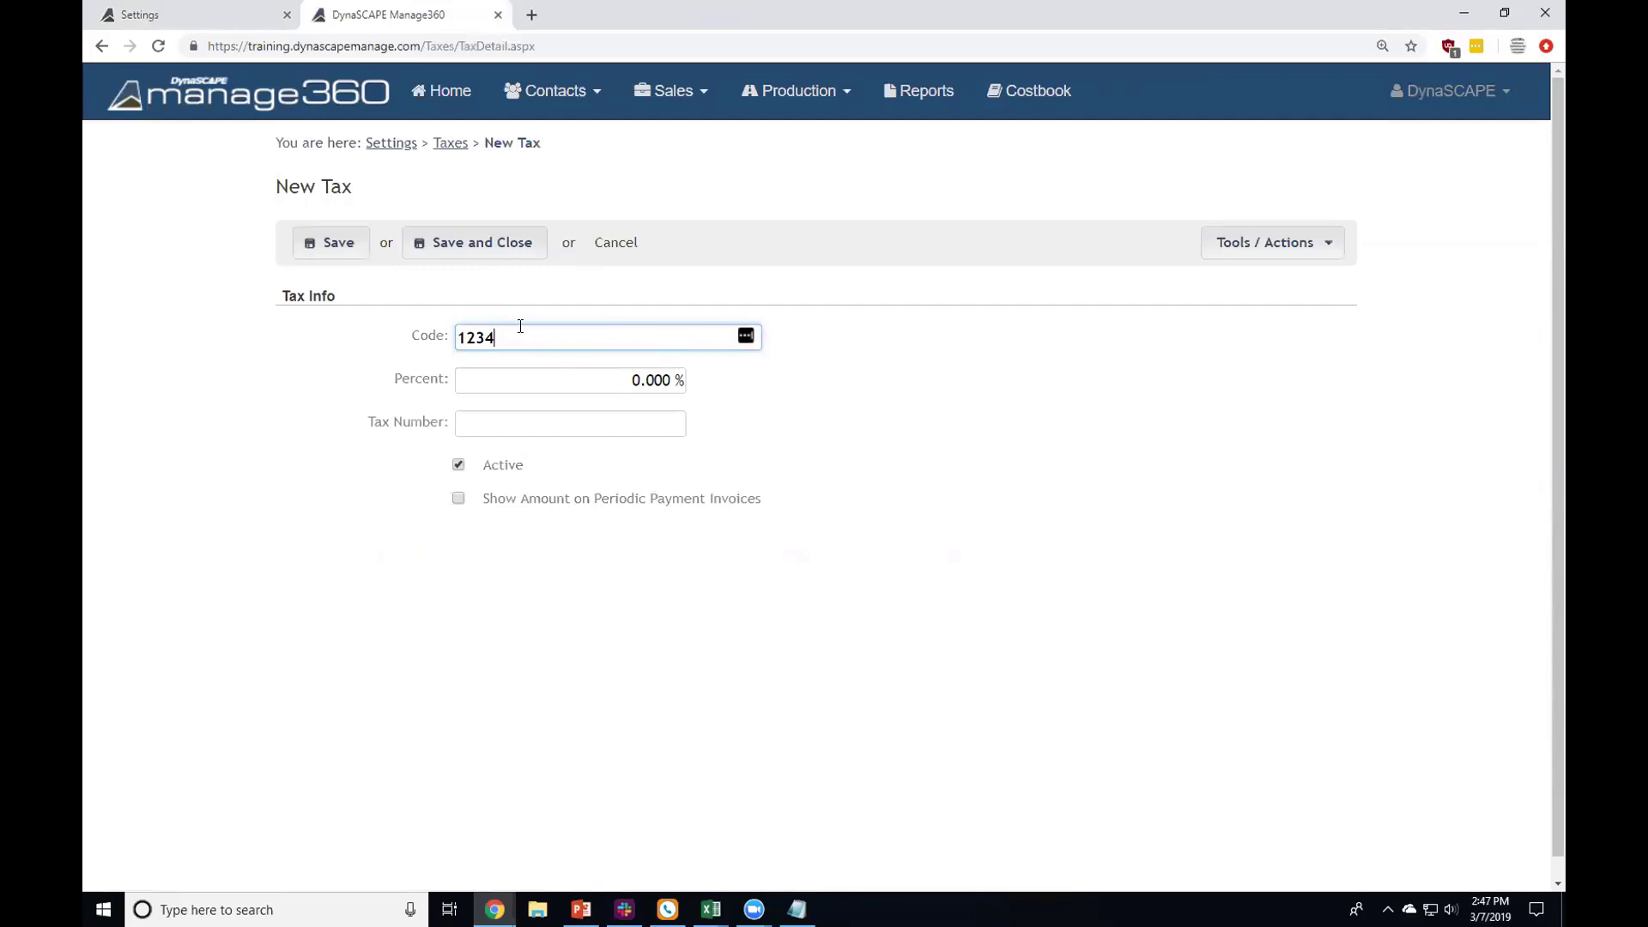
drag(515, 333, 450, 342)
Step: Set the tax rate to 7 percent and review the Tax Number and invoice options
click(588, 383)
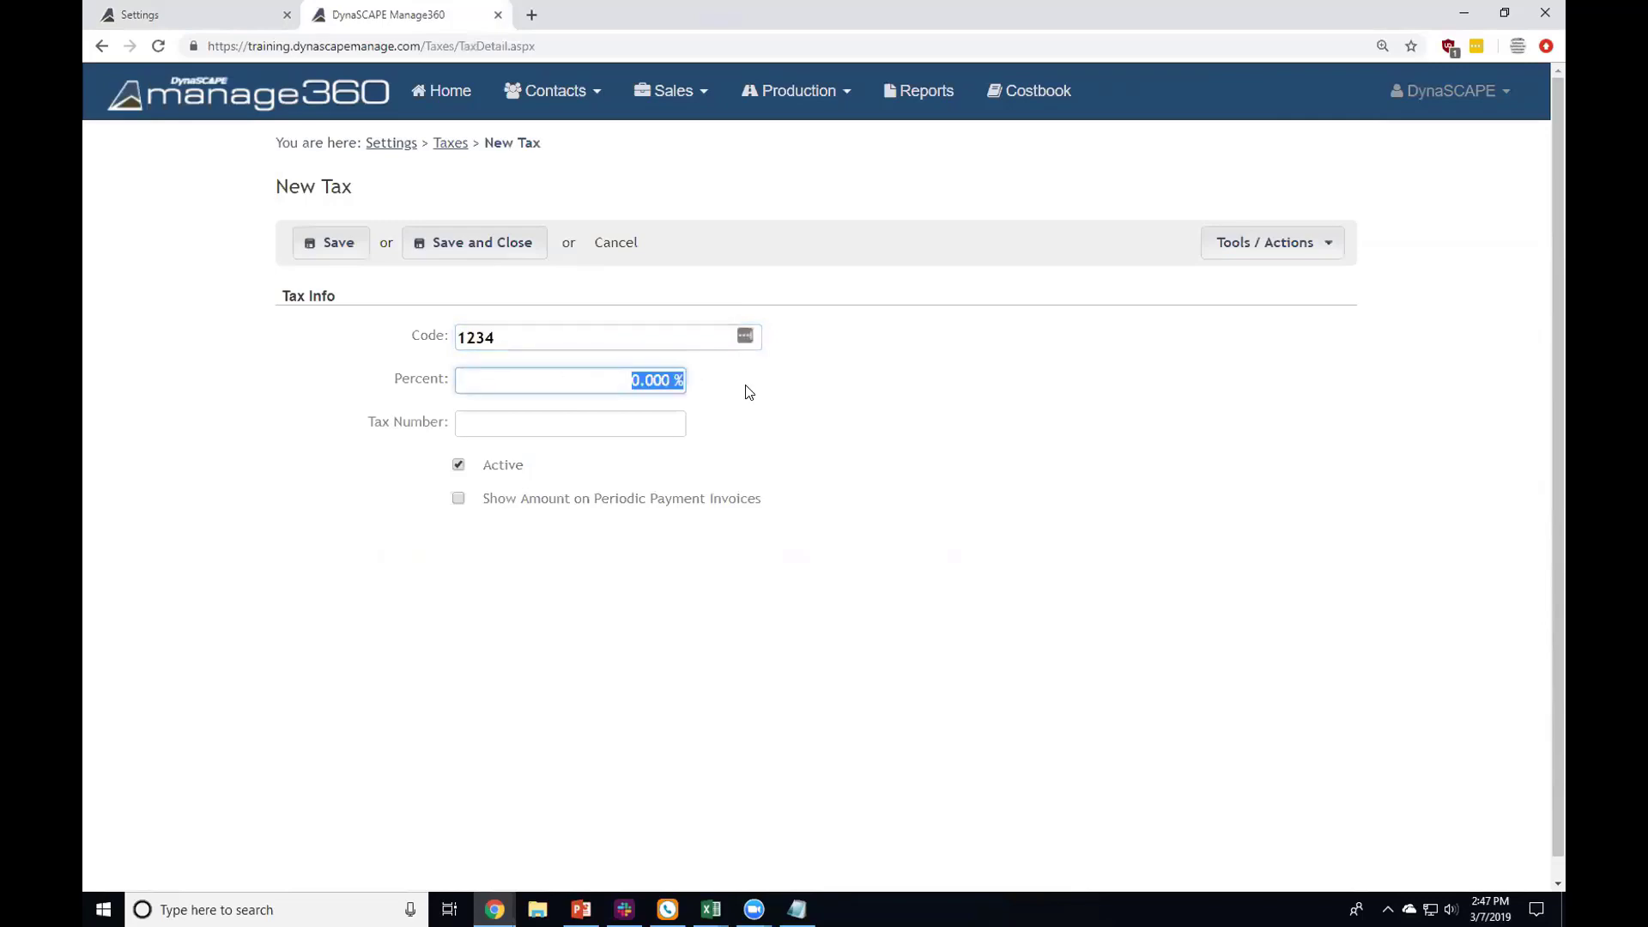
text(7)
click(756, 395)
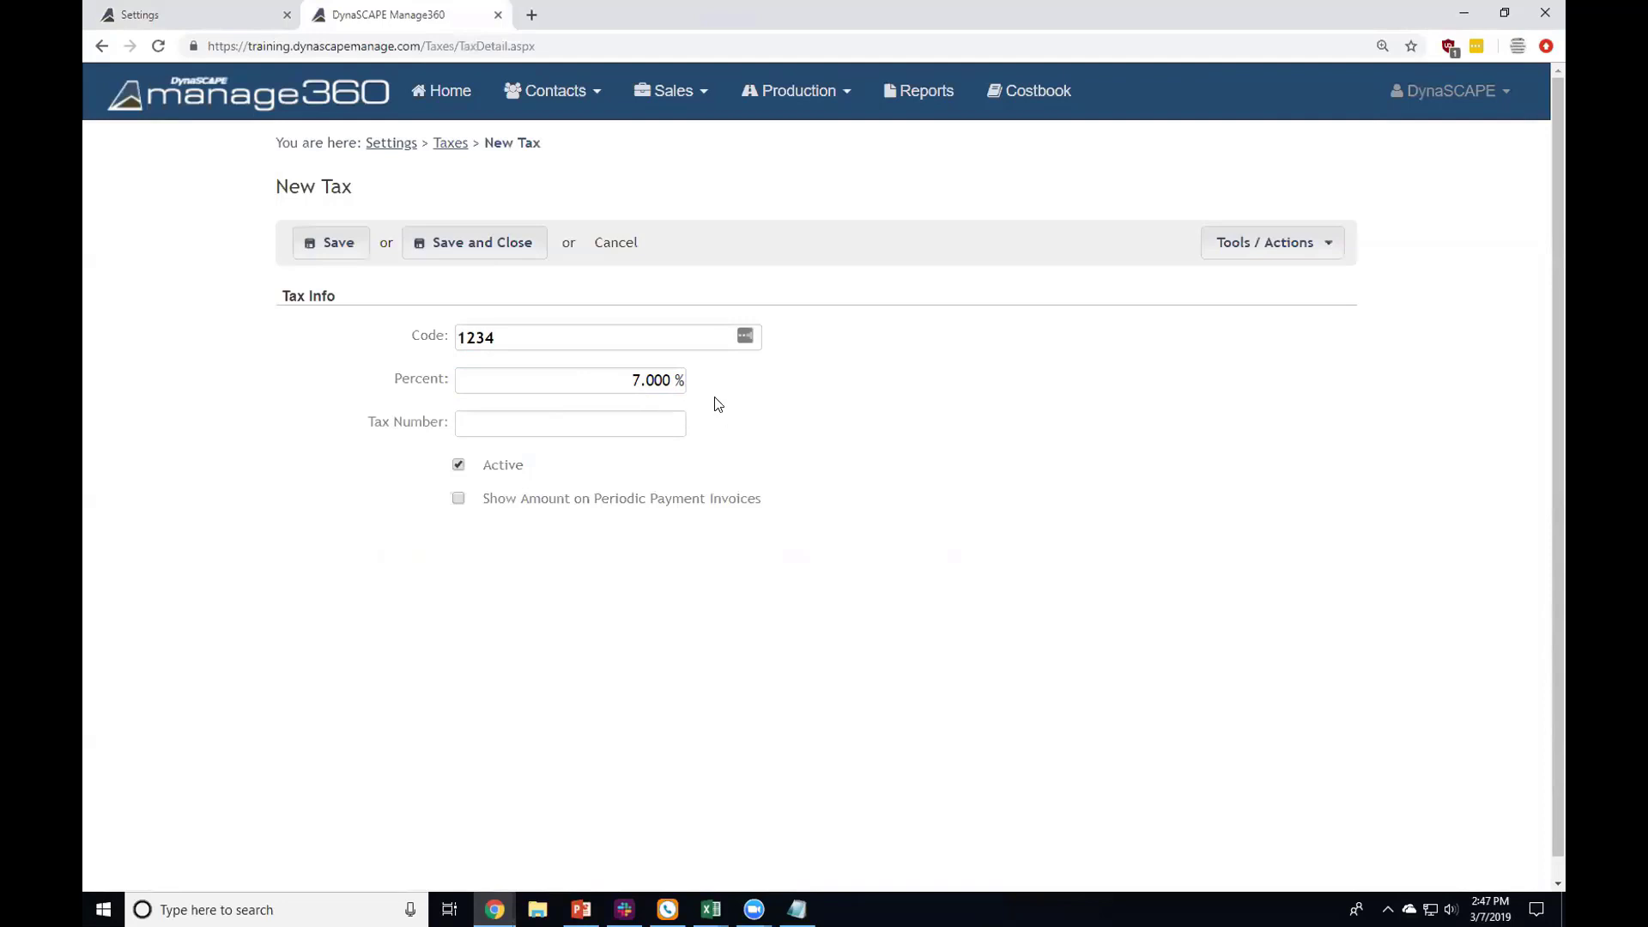
click(556, 425)
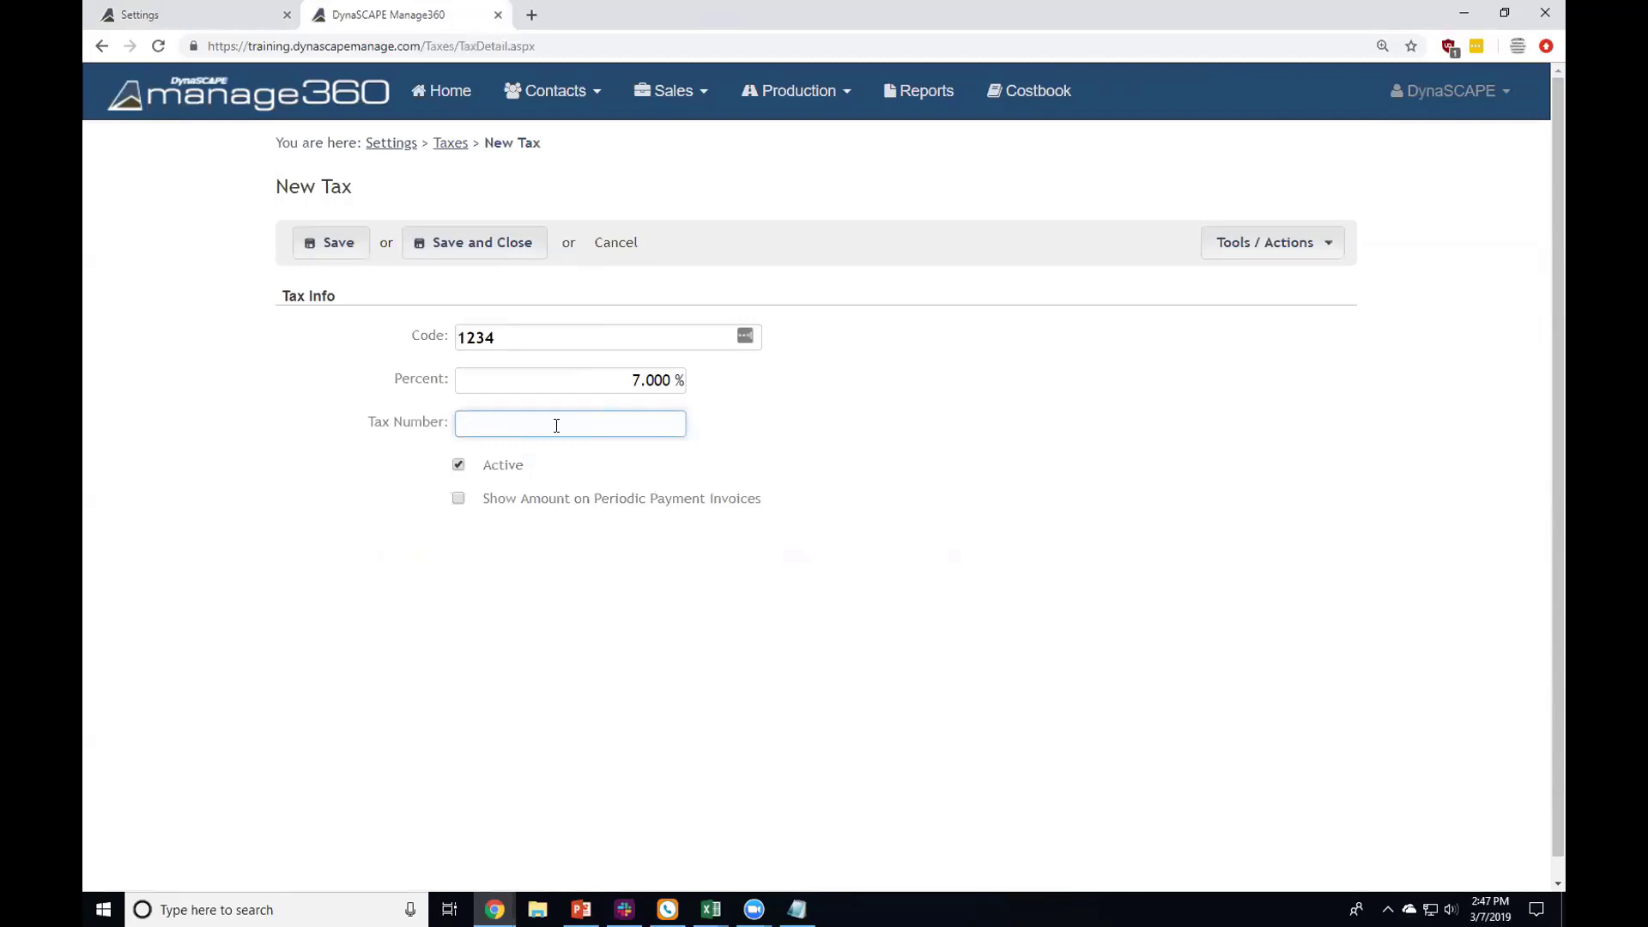
drag(483, 497, 762, 502)
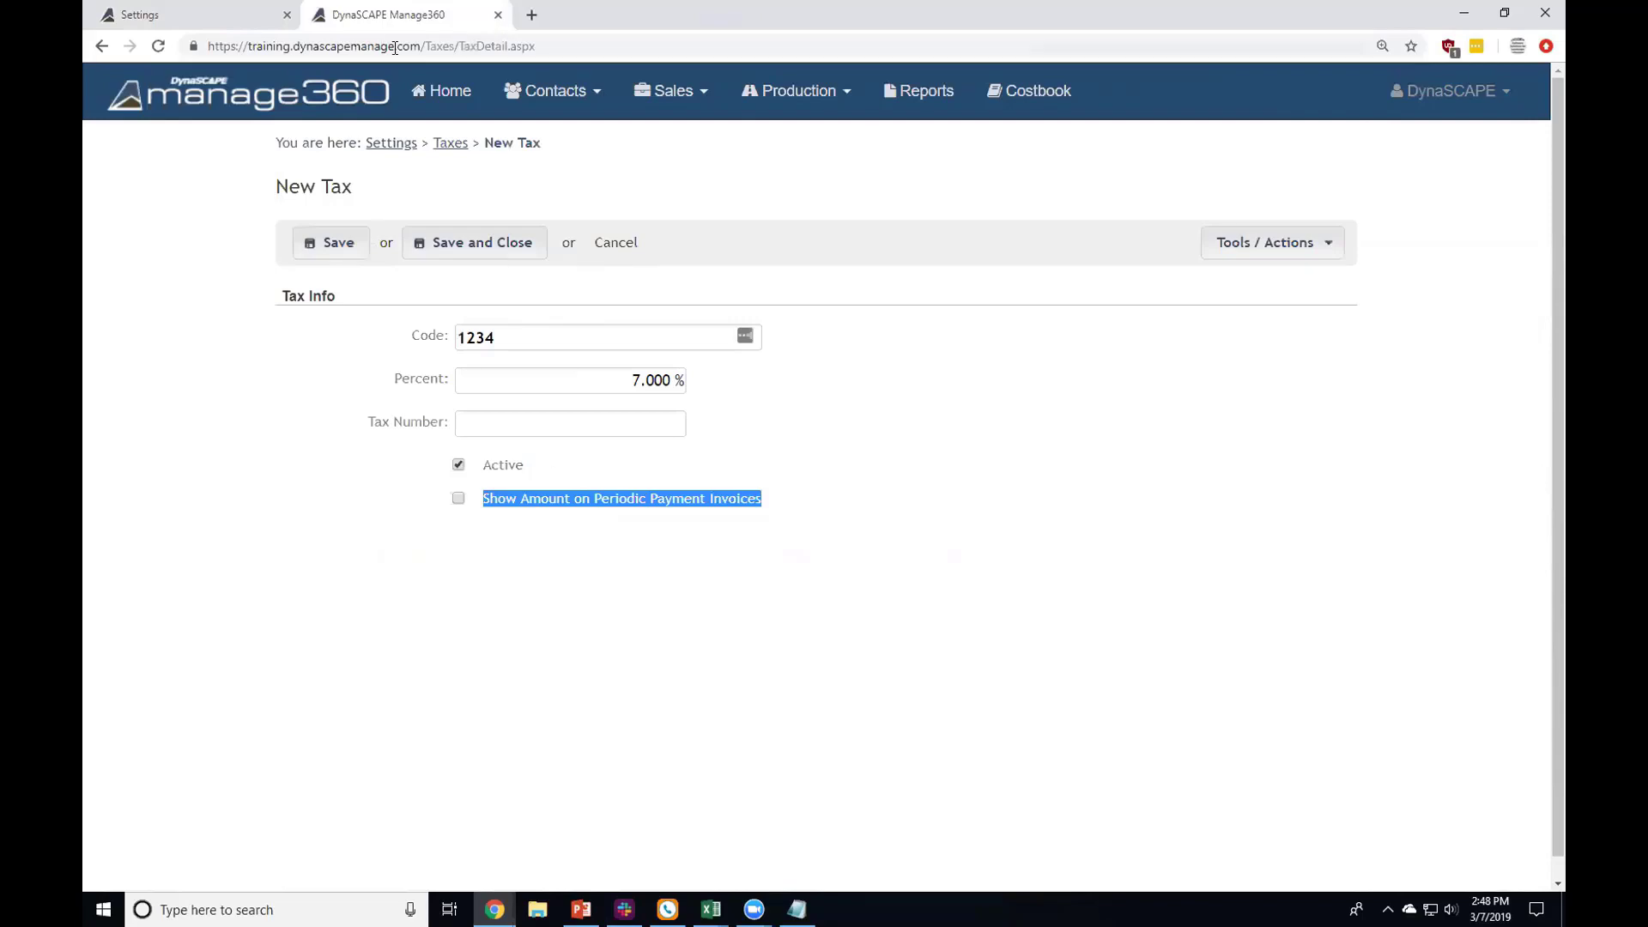
click(400, 141)
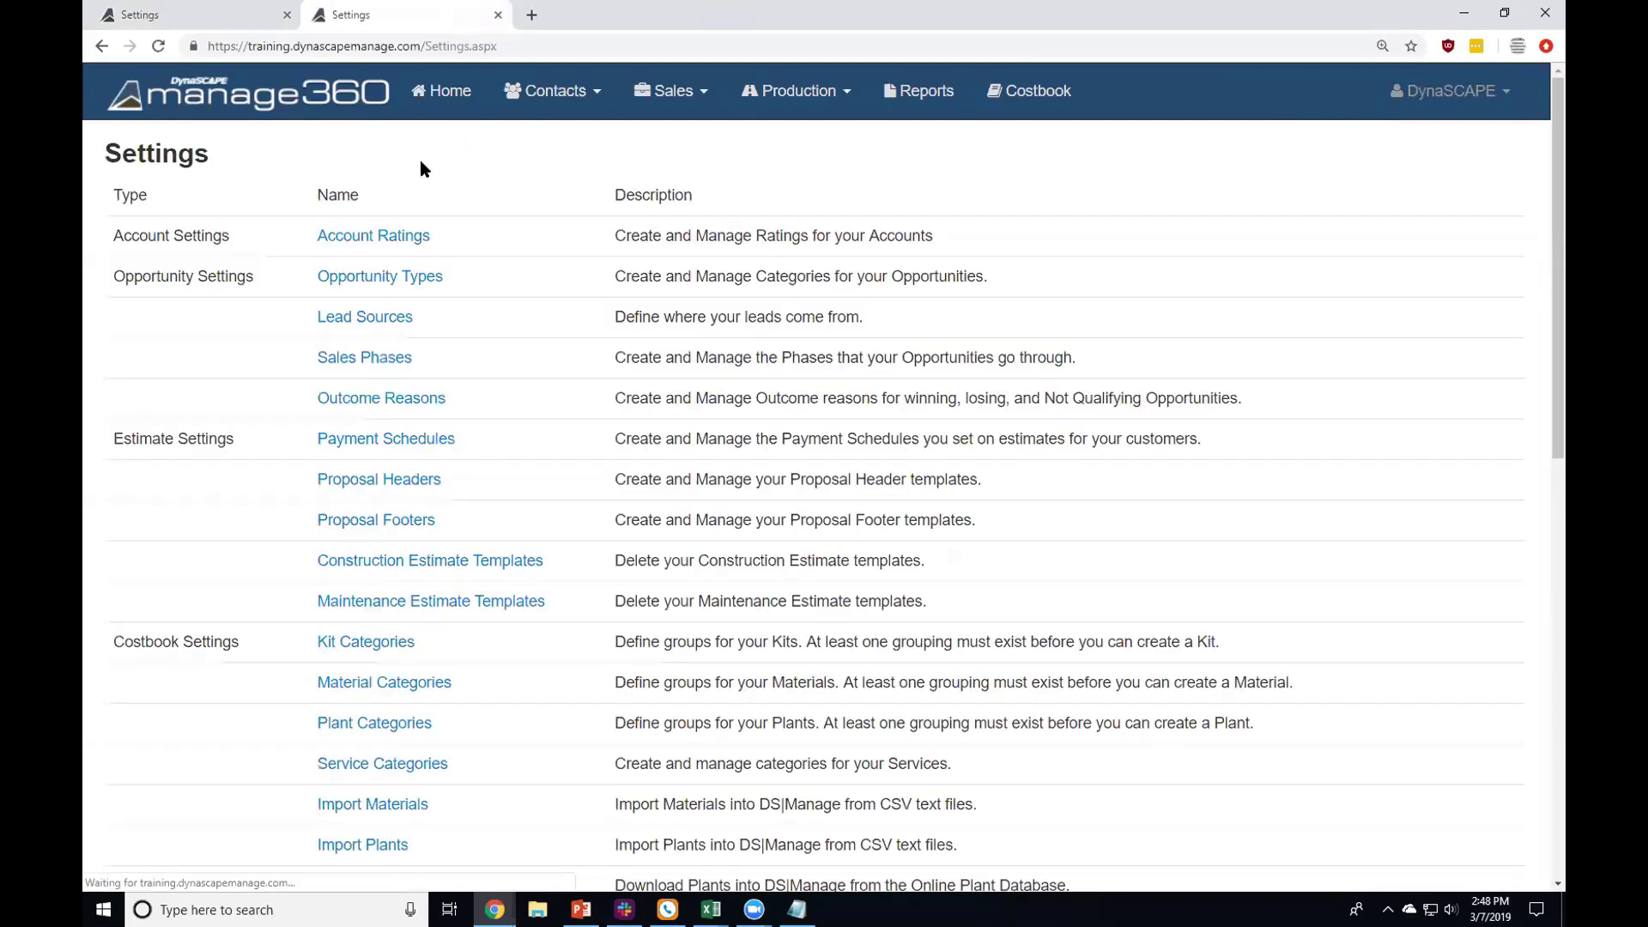
scroll(420, 168, down, 10)
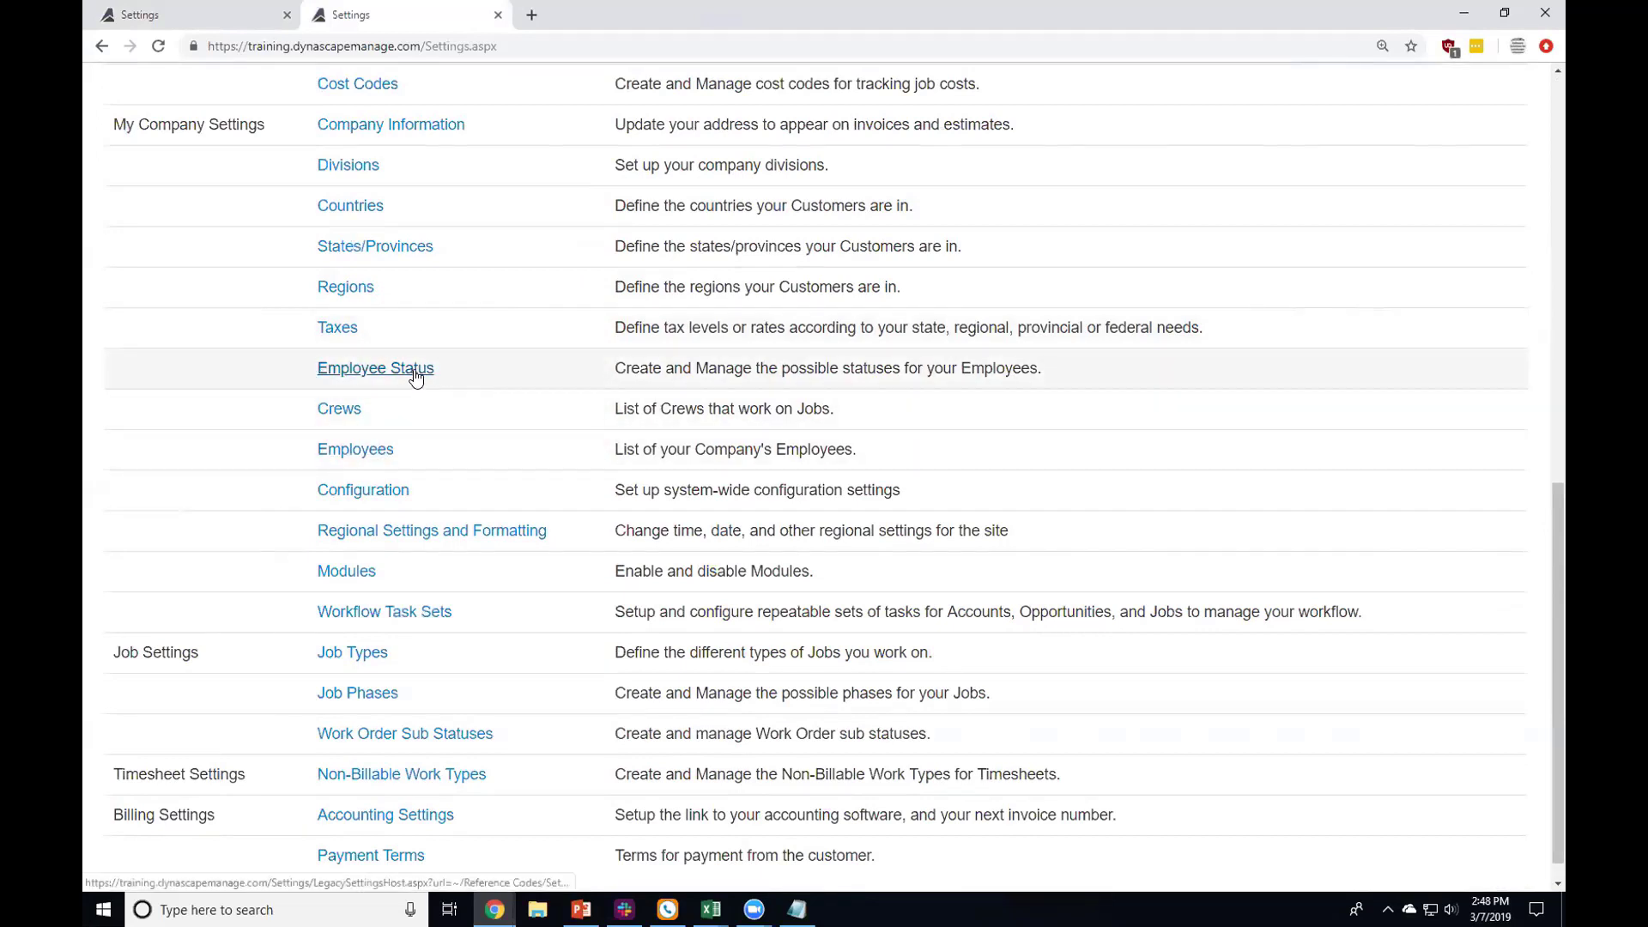
click(415, 373)
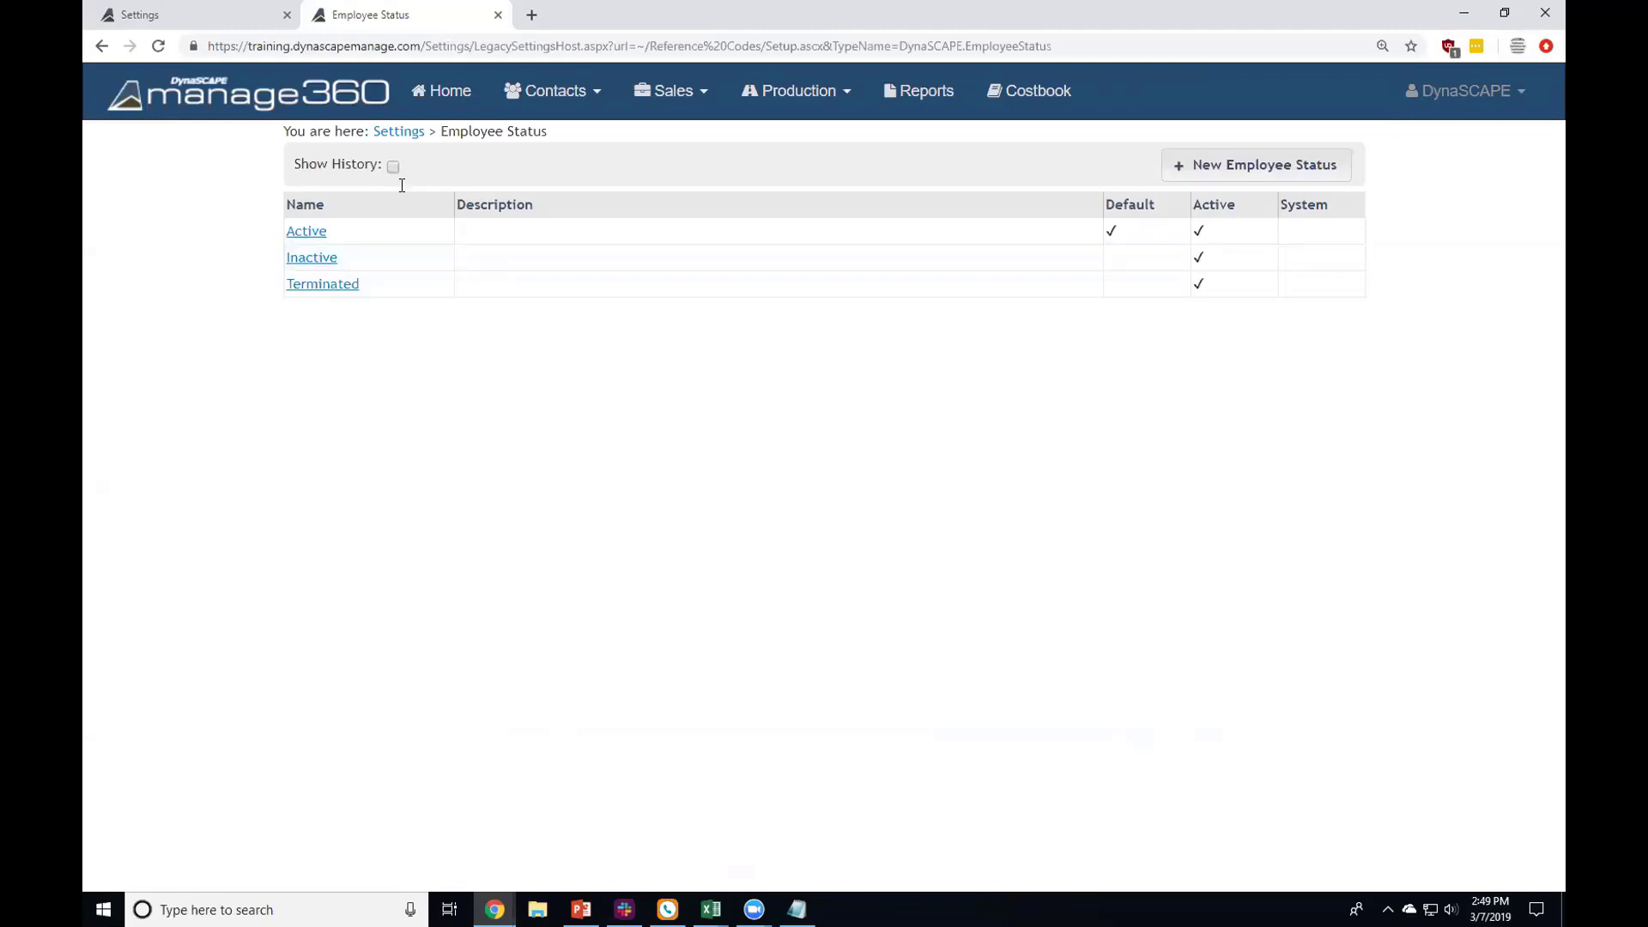
click(399, 132)
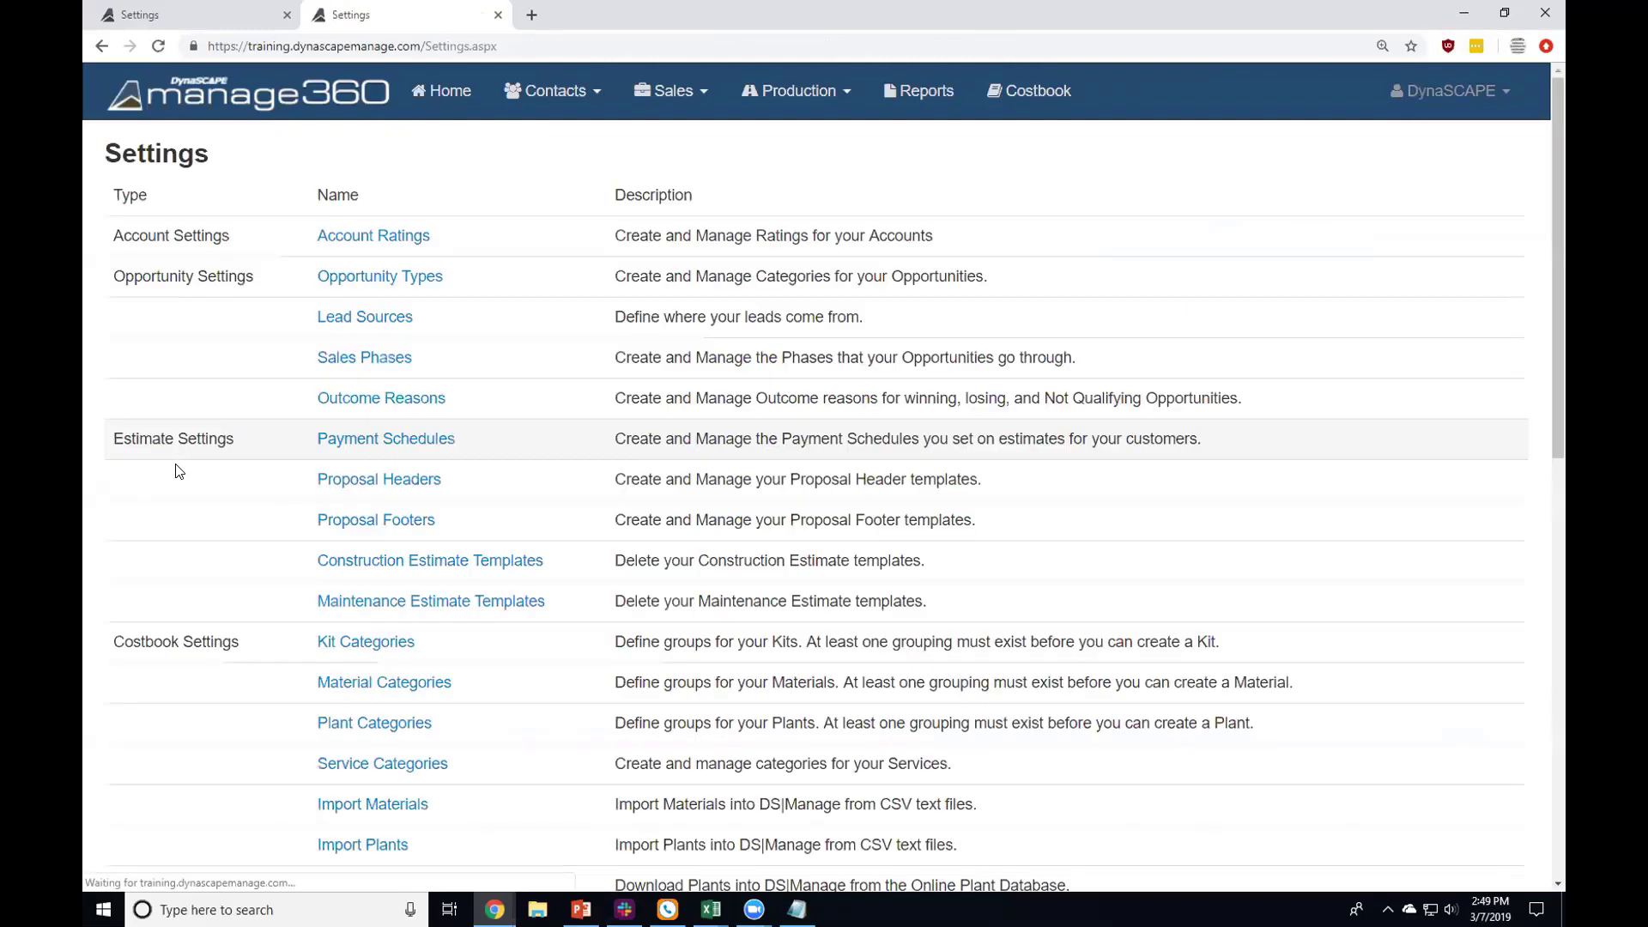
scroll(191, 504, down, 8)
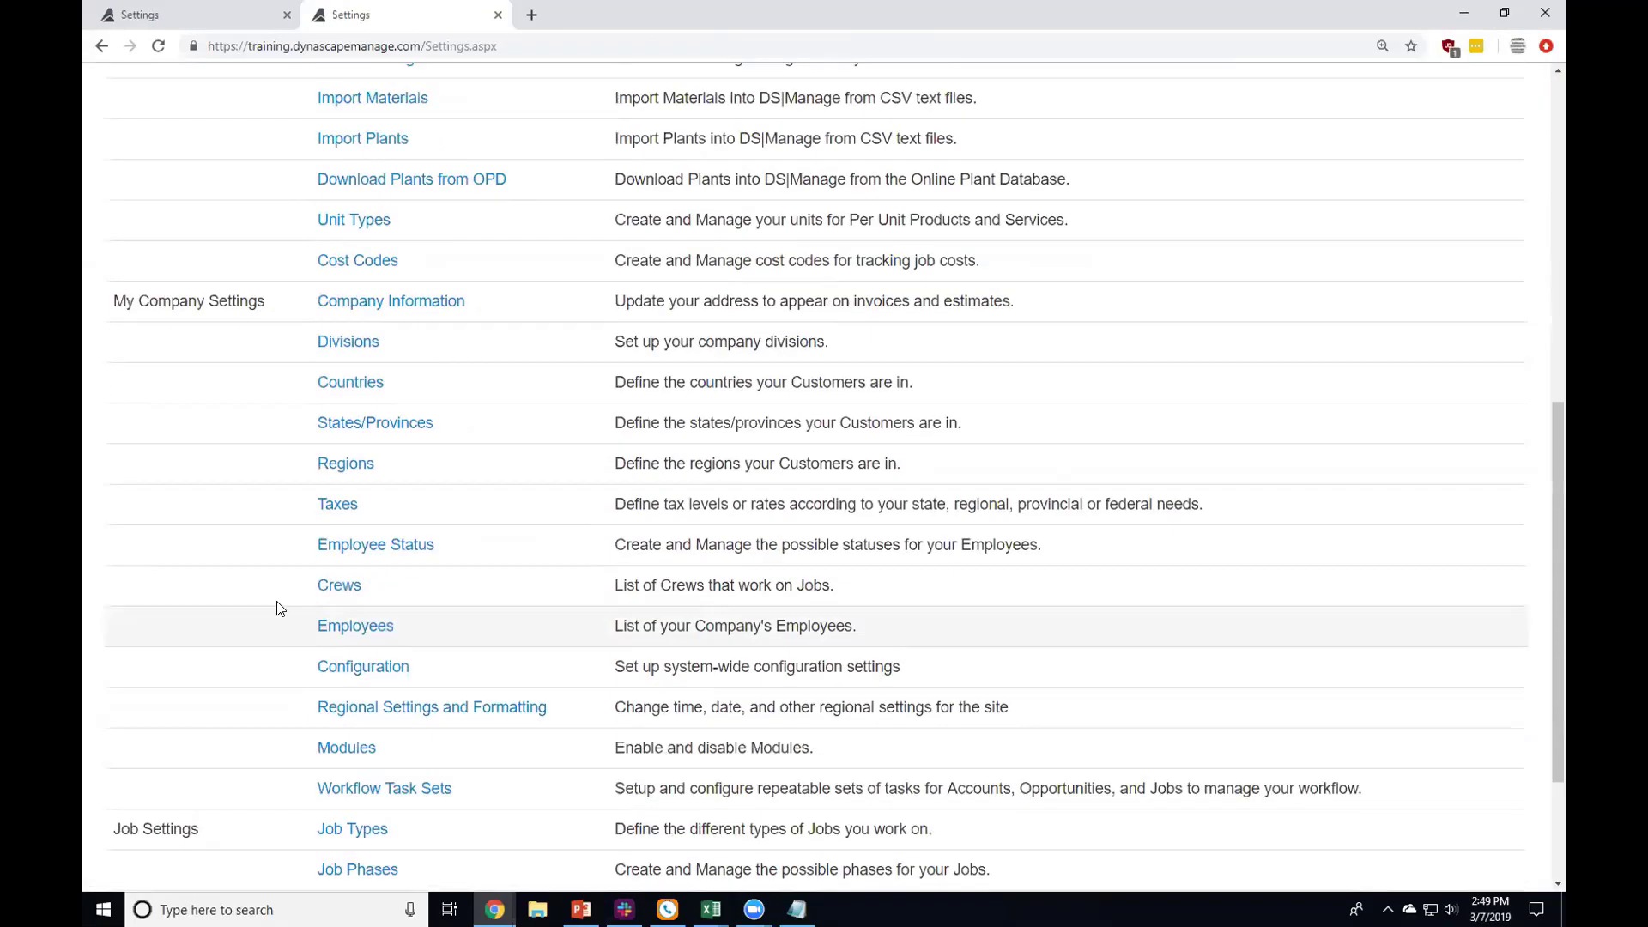
click(376, 629)
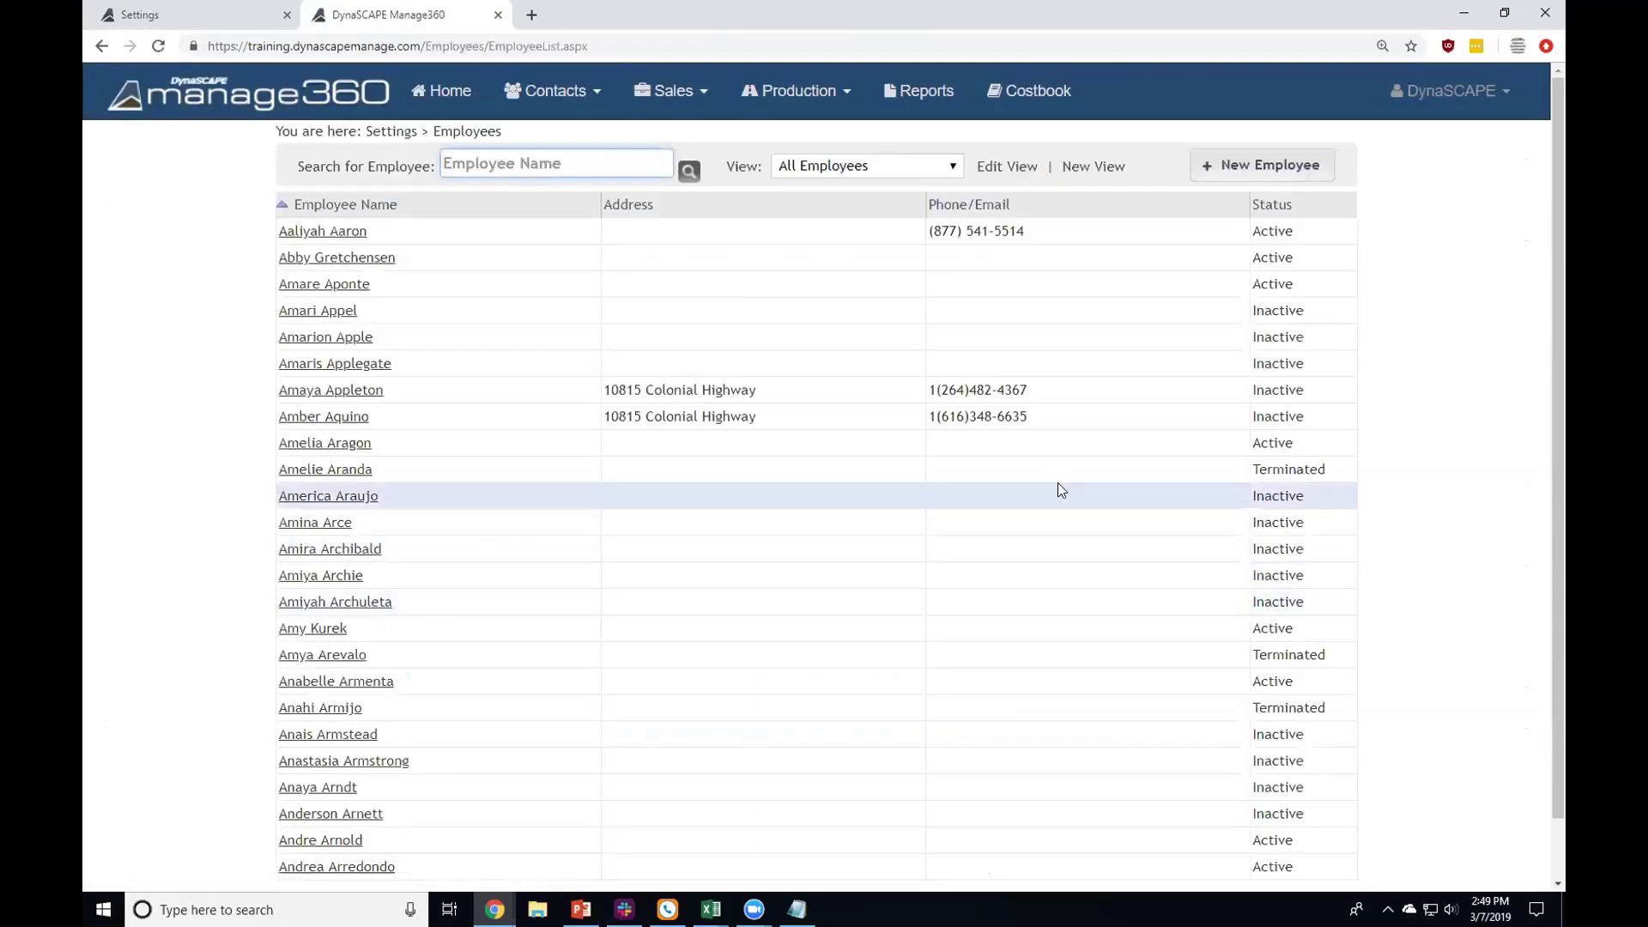
double_click(1263, 256)
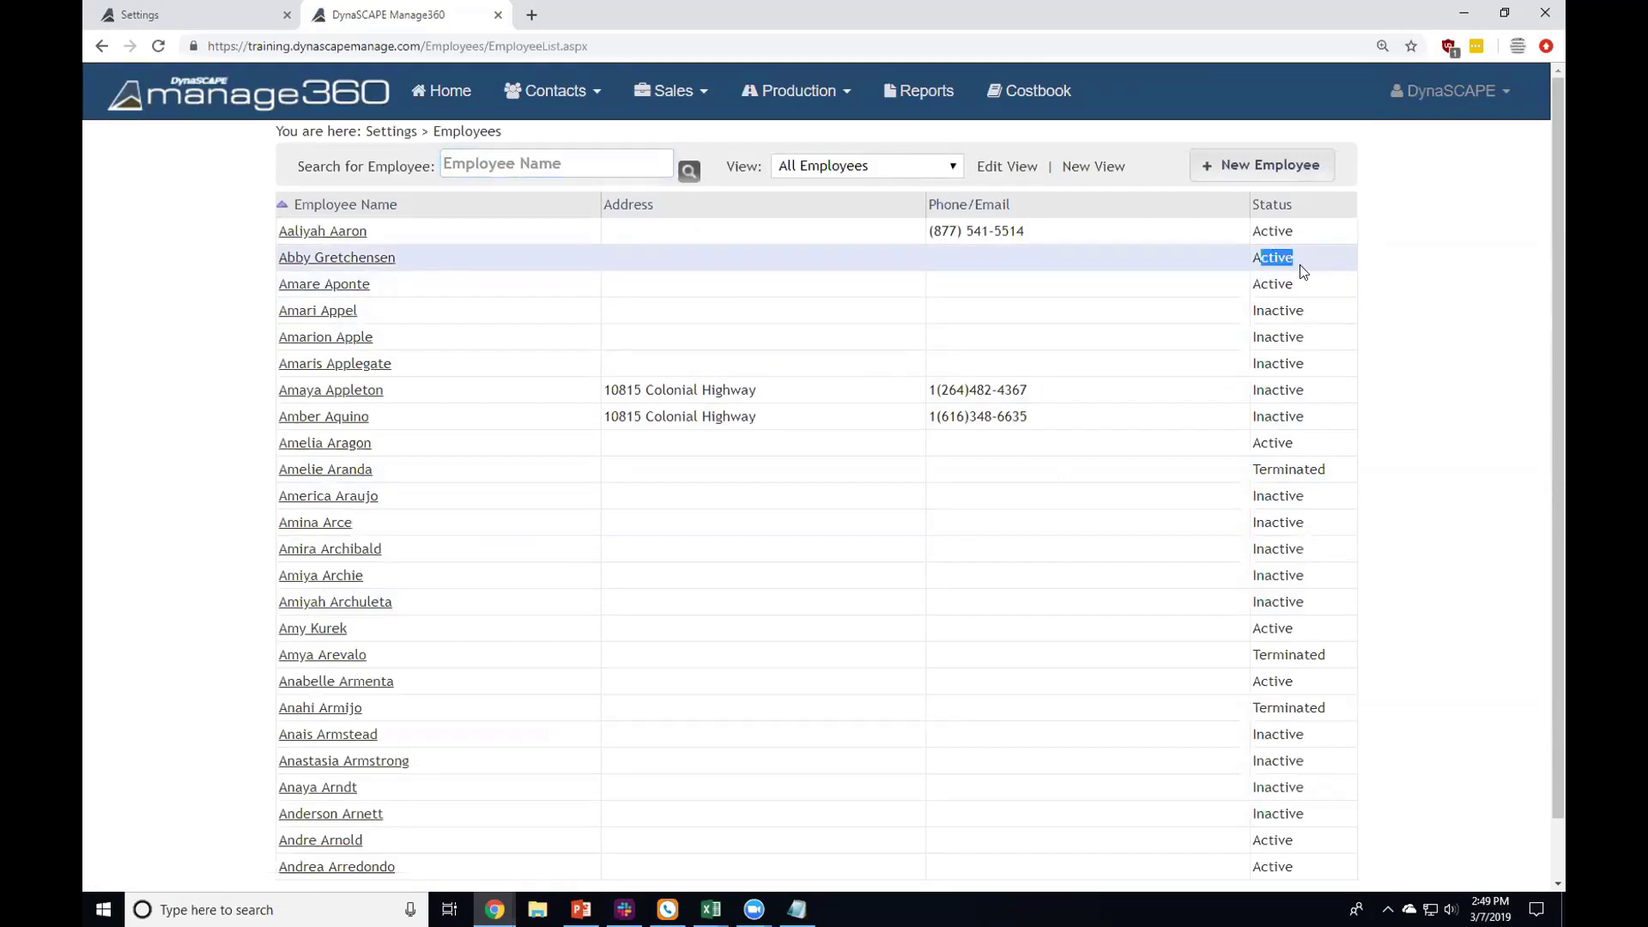
drag(1255, 313, 1317, 319)
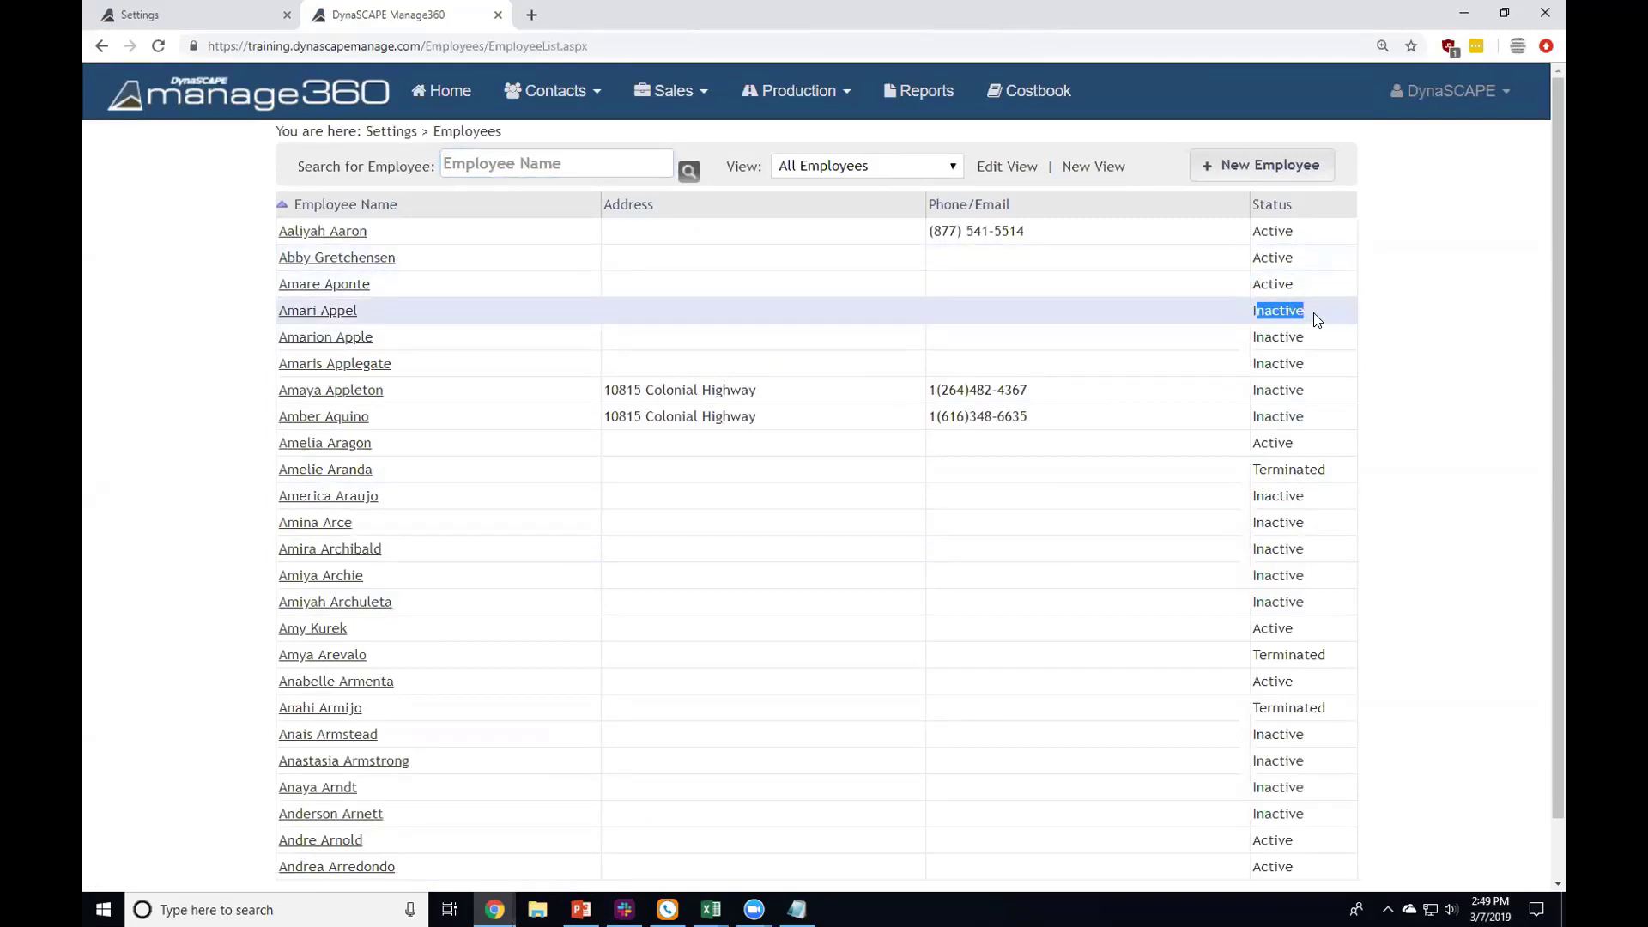
click(1317, 319)
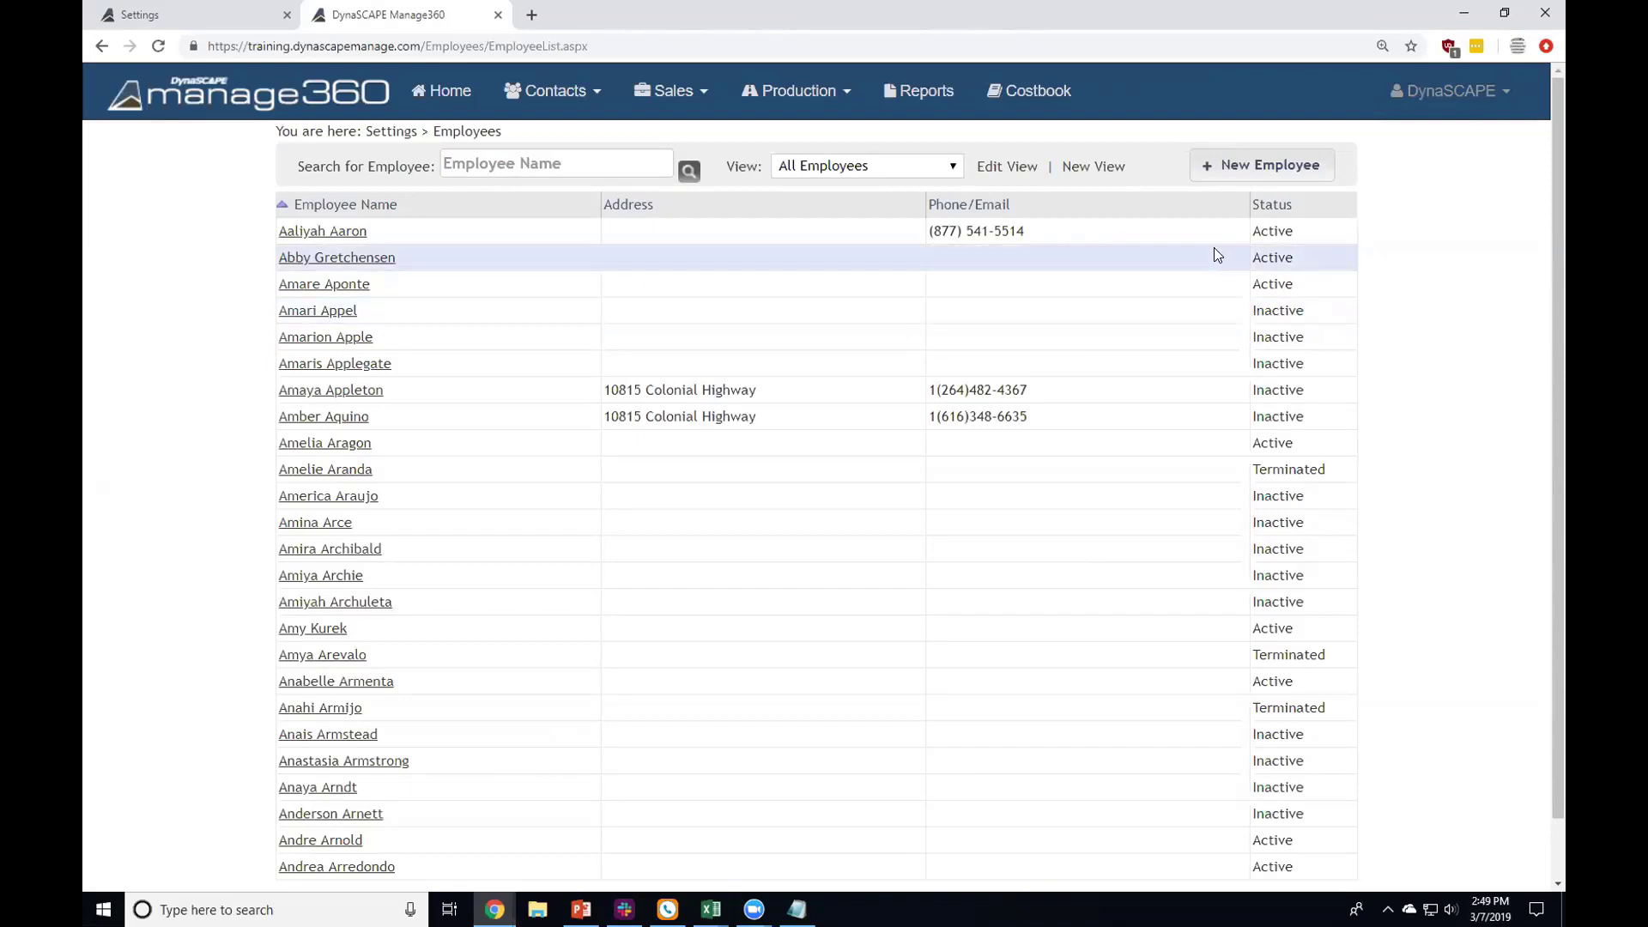
drag(1250, 284, 1295, 287)
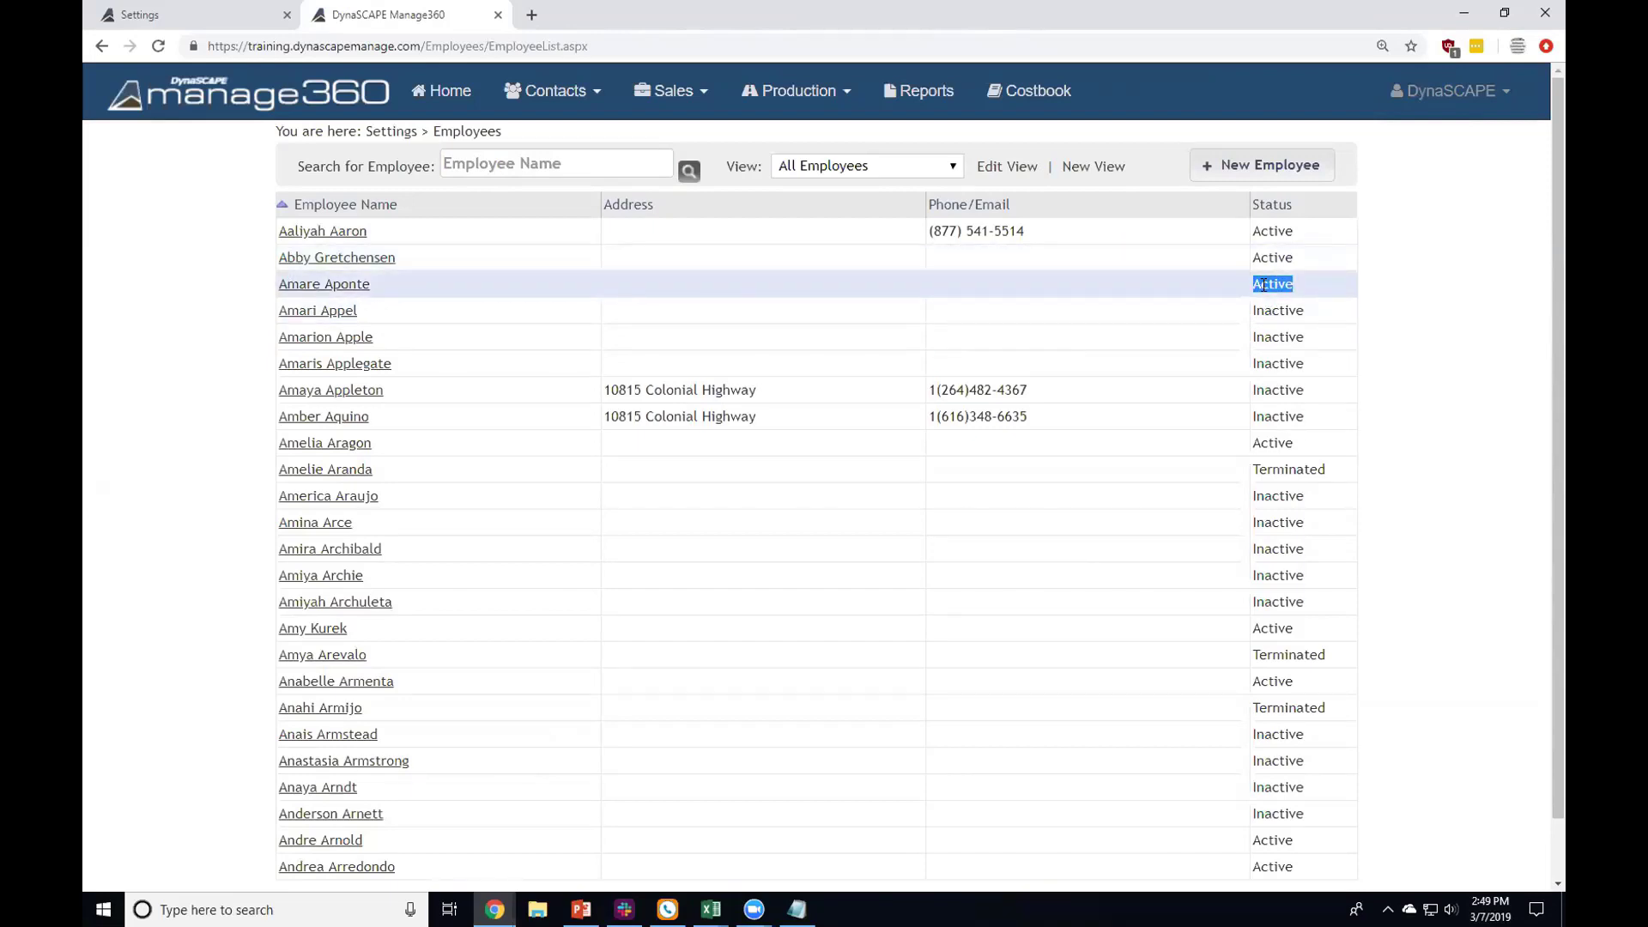
click(1289, 467)
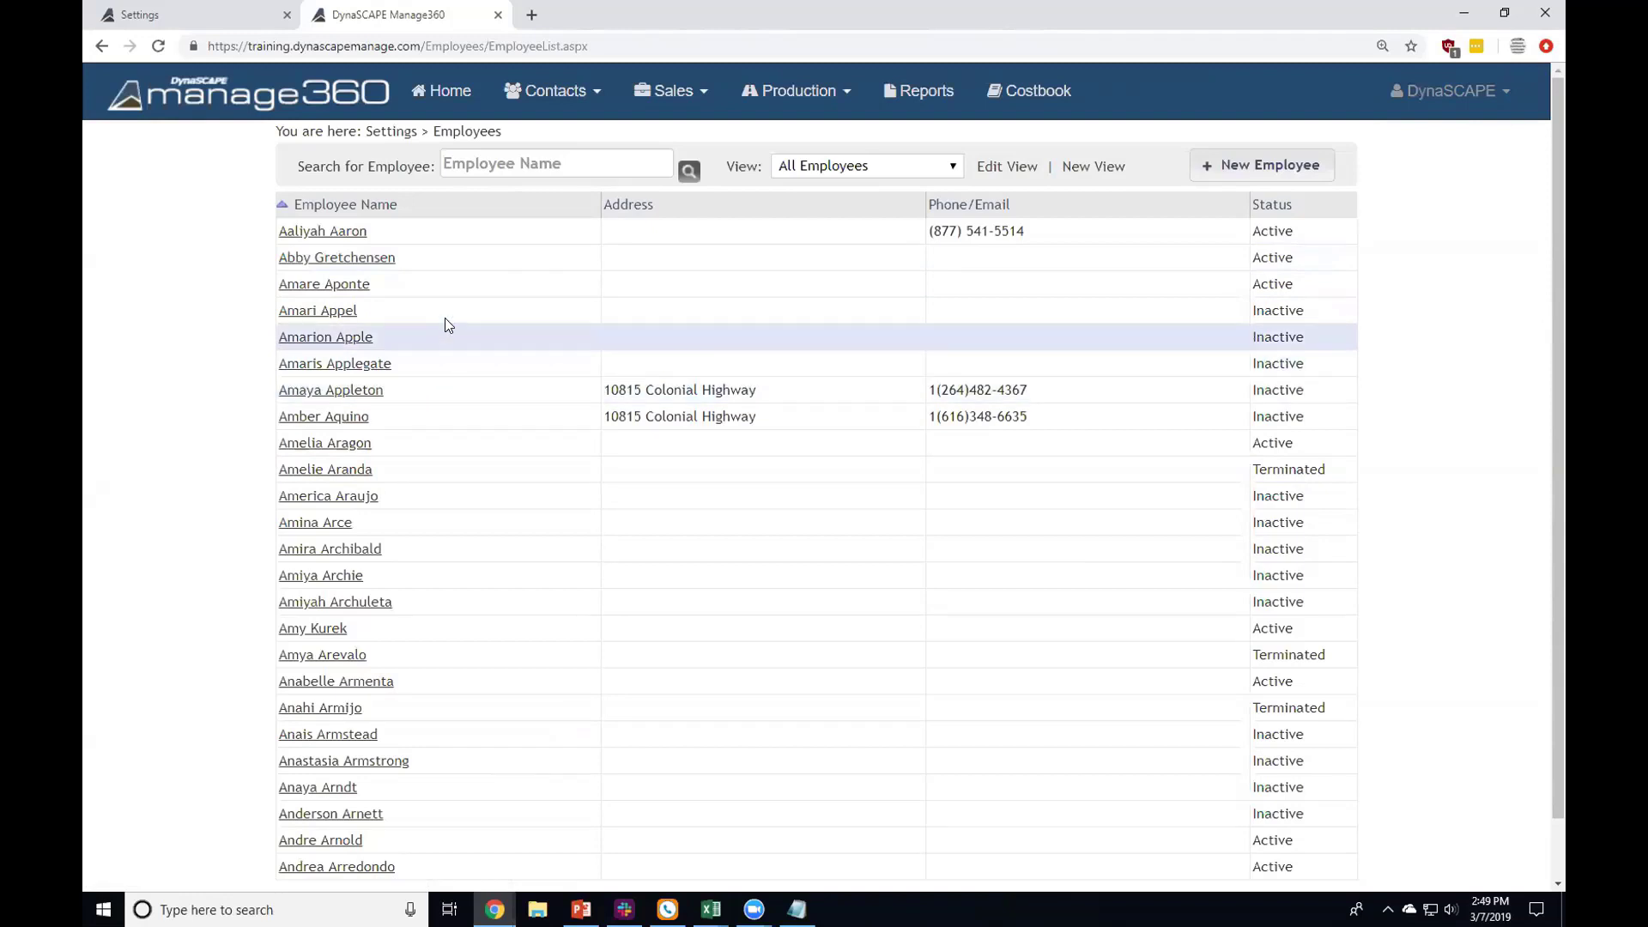
click(859, 166)
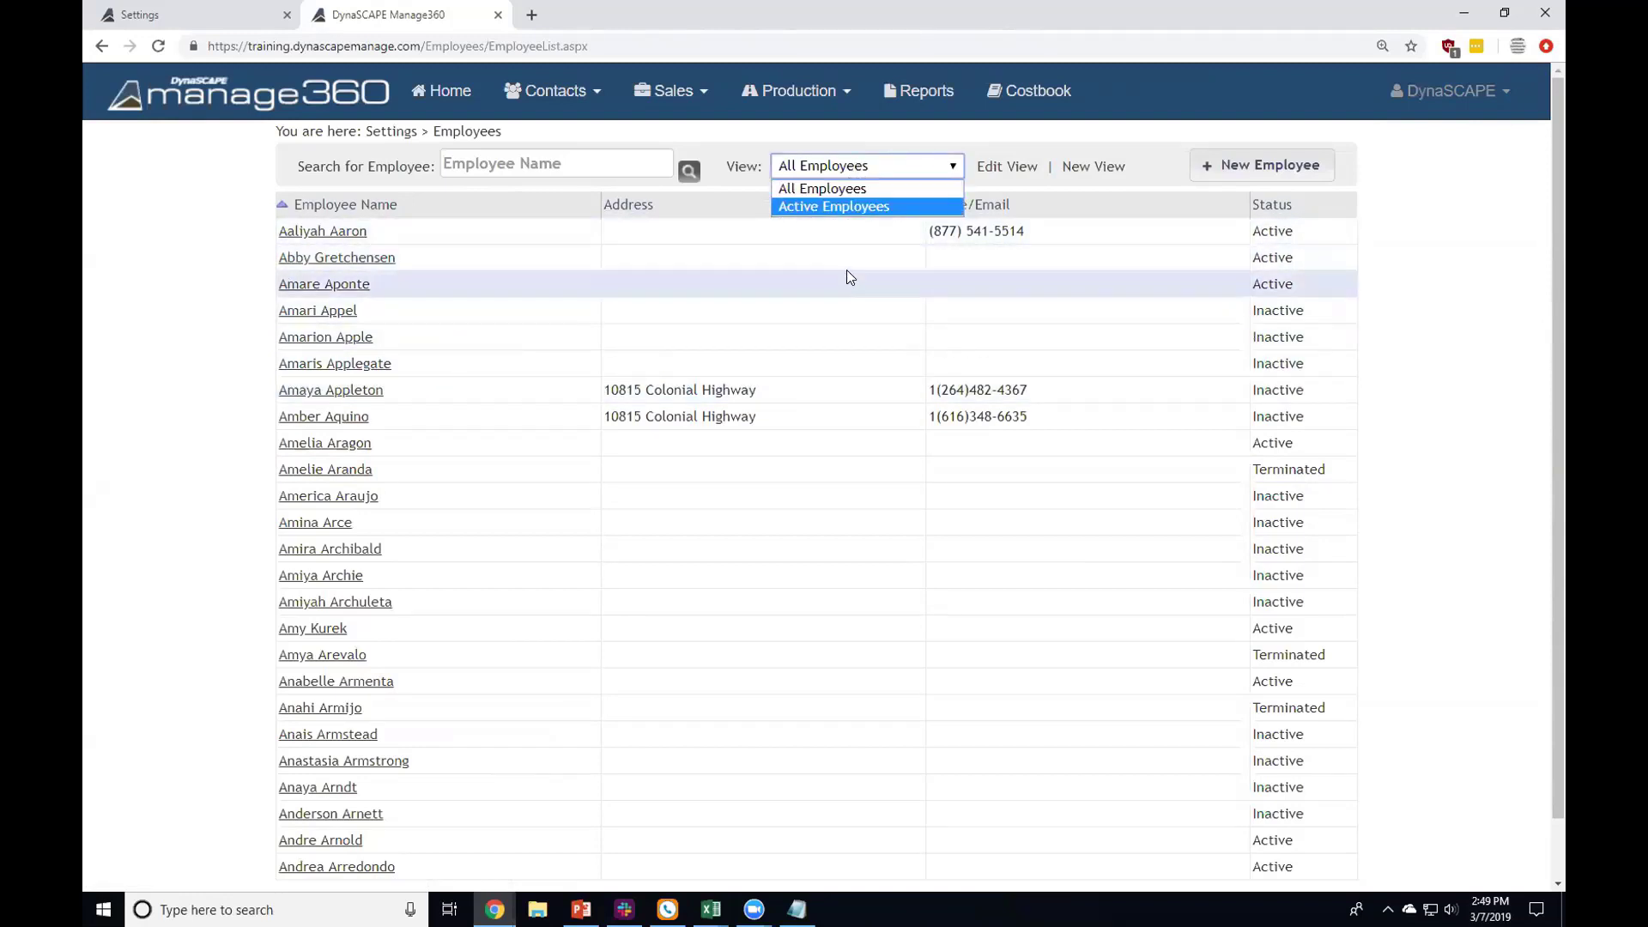
click(1271, 207)
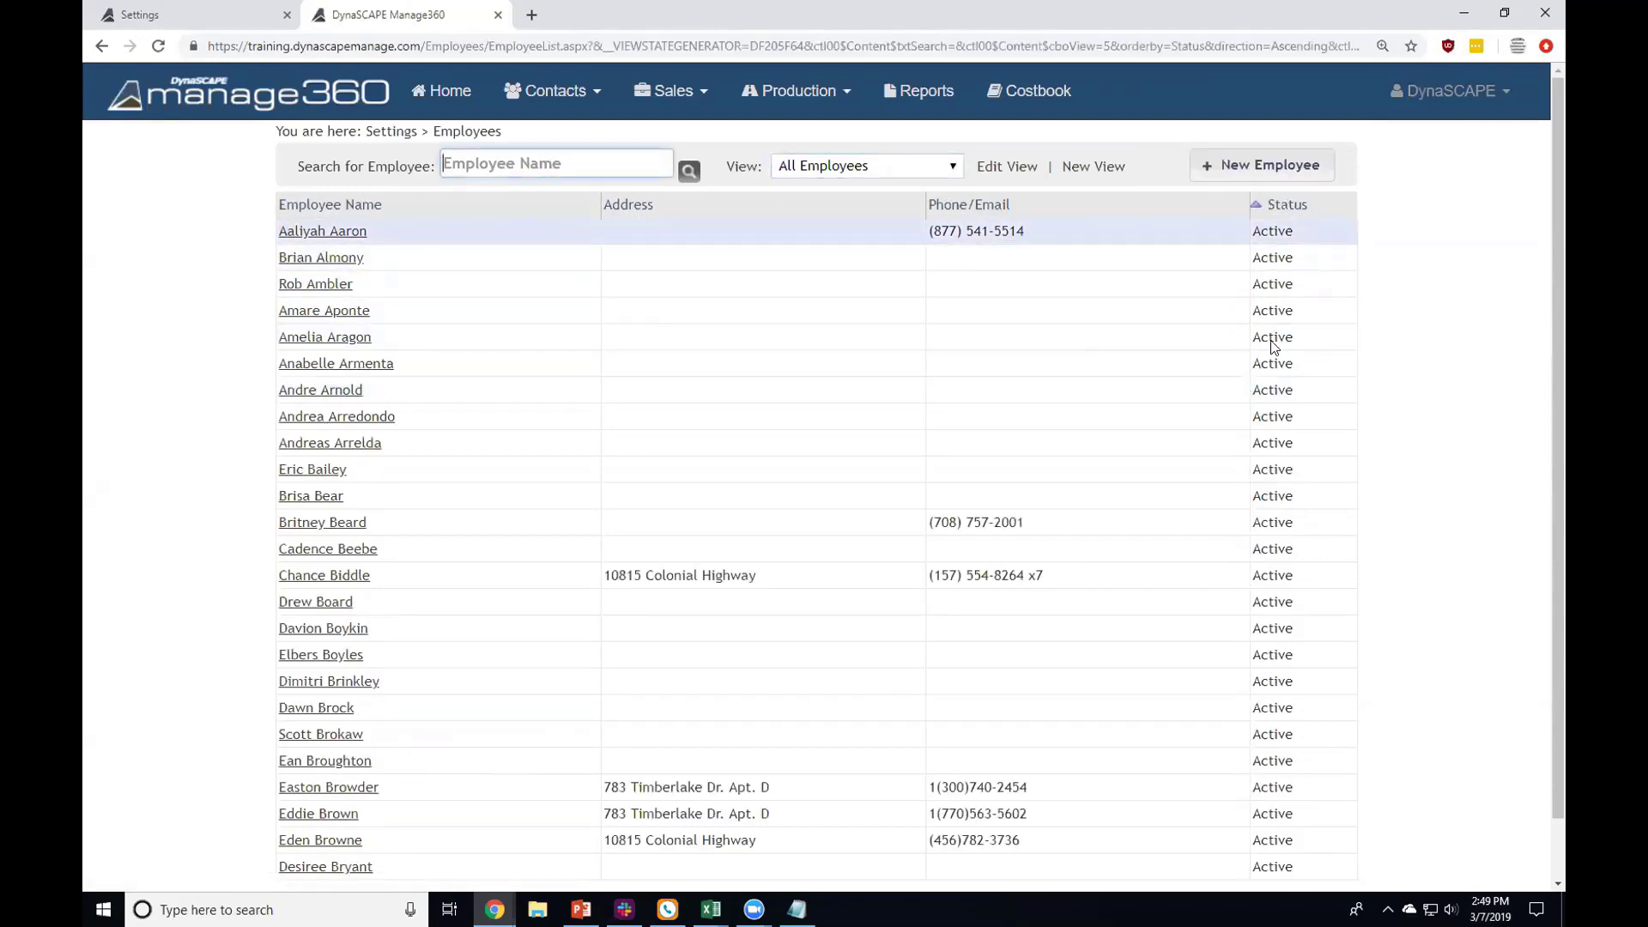
click(103, 47)
click(103, 46)
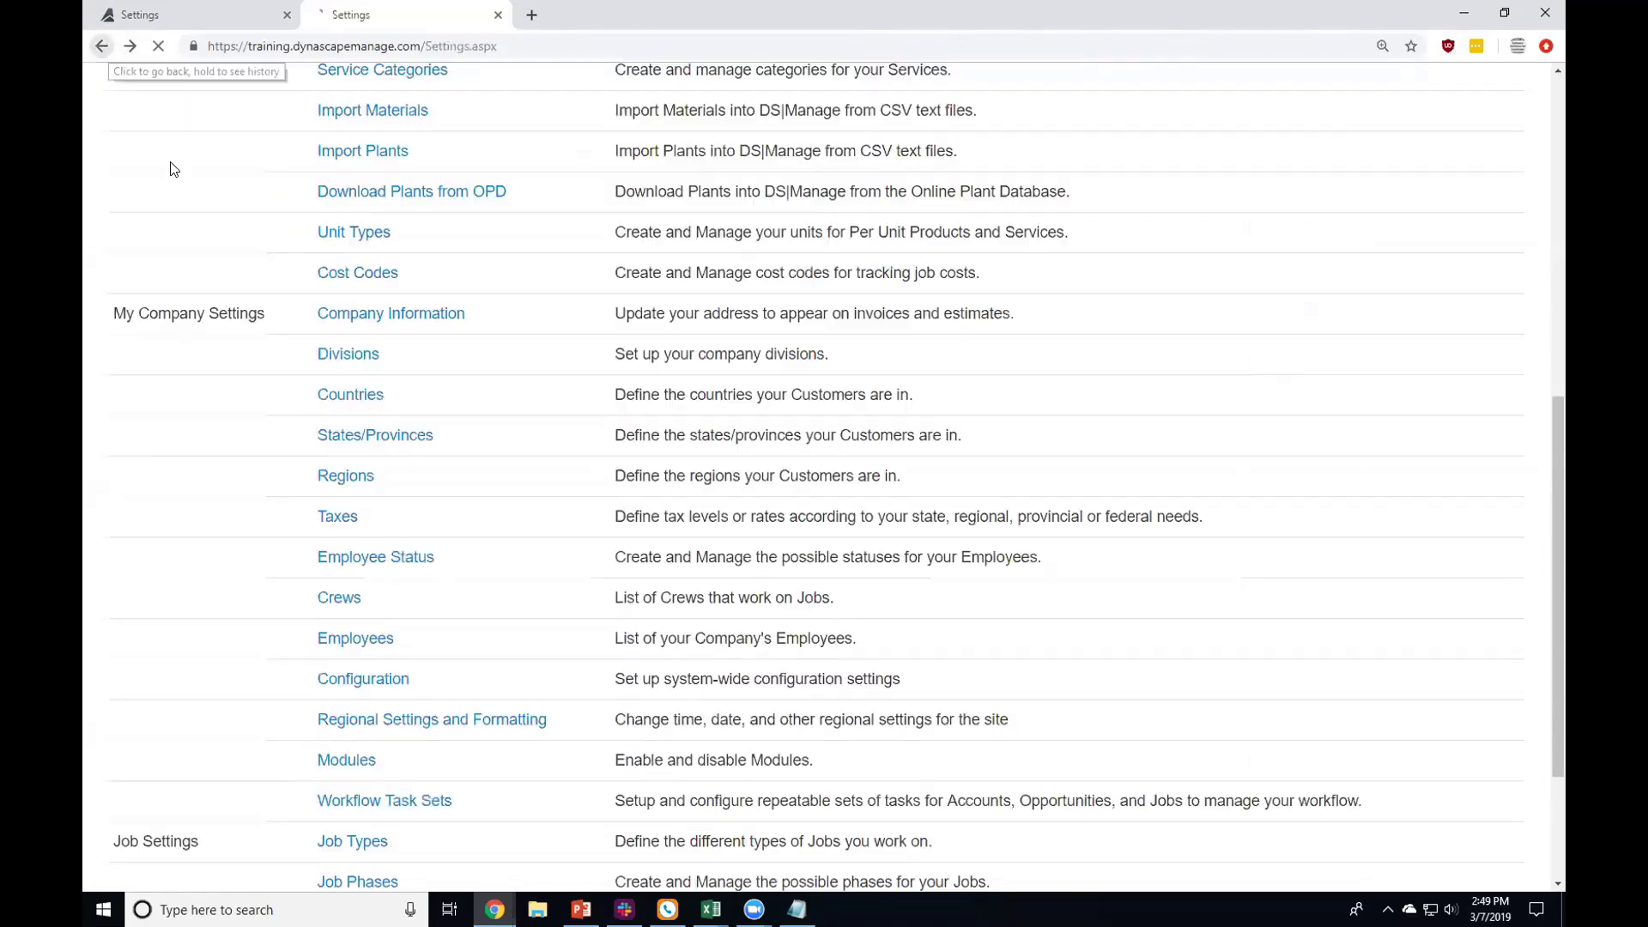
Step: Open the Crews list under My Company Settings
scroll(236, 258, down, 2)
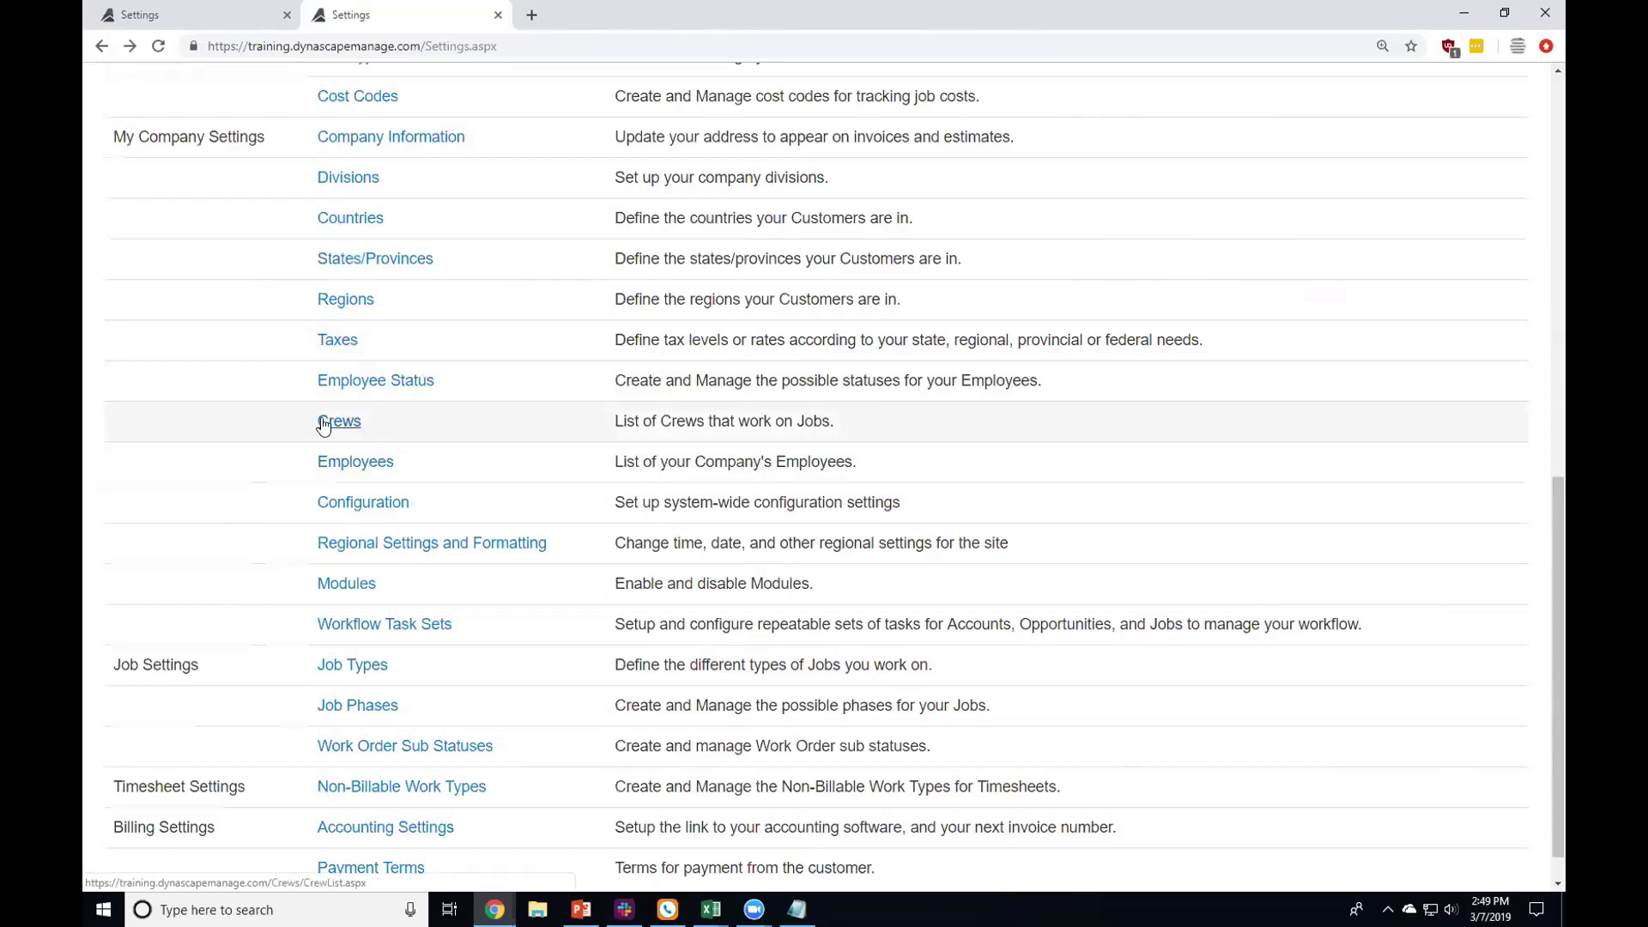
click(323, 423)
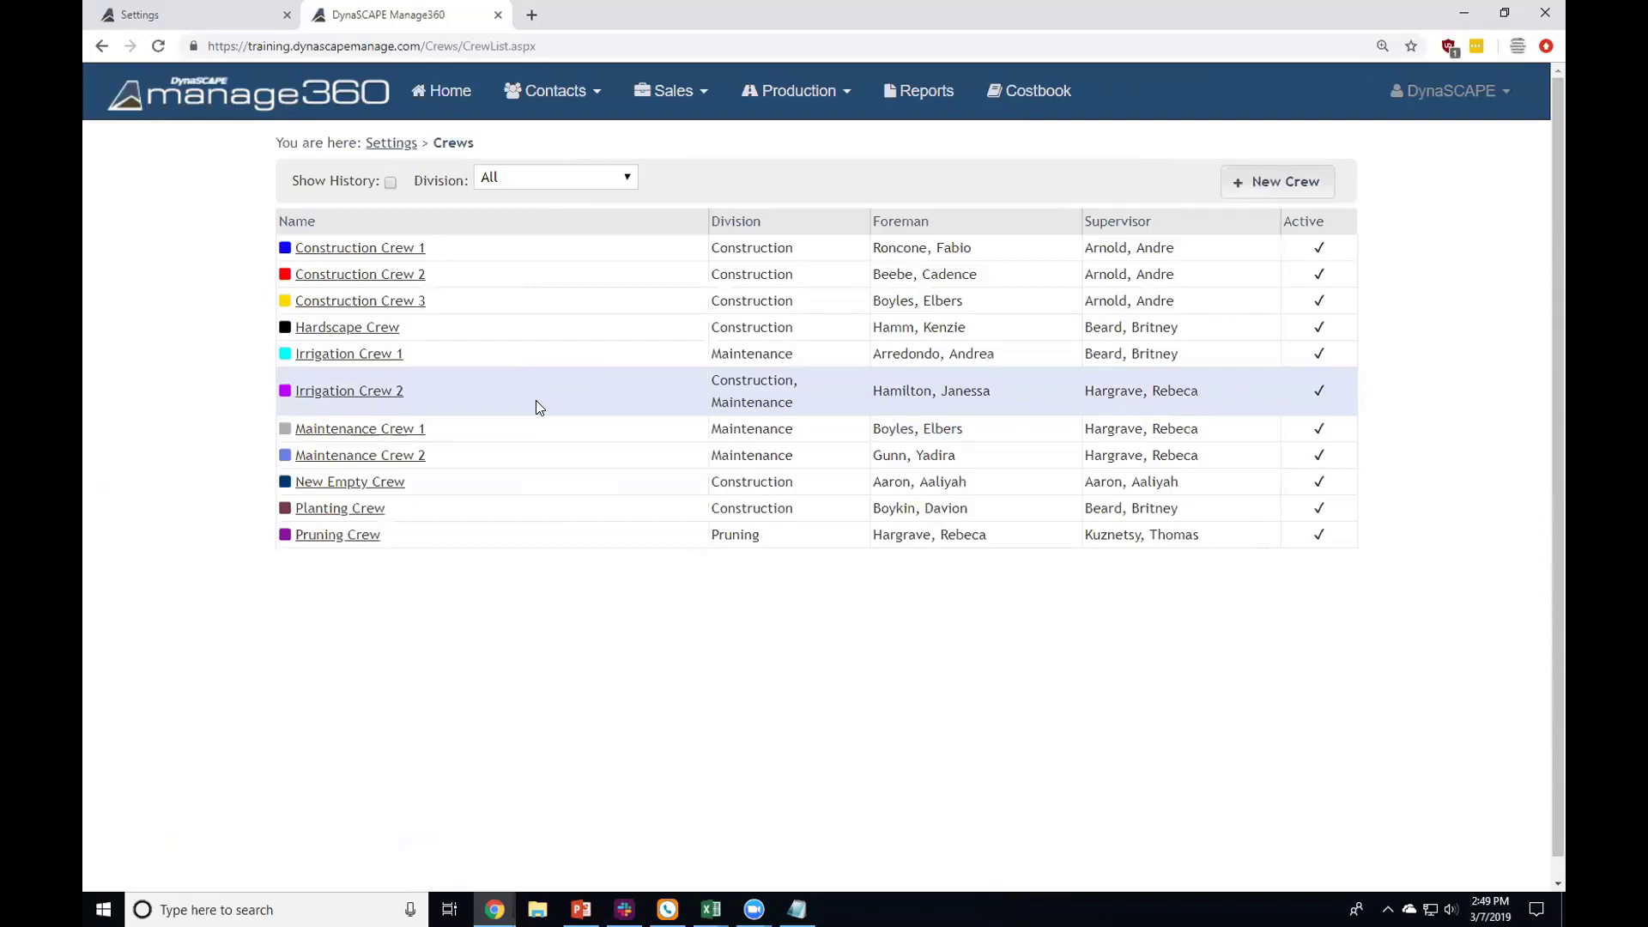
Step: Open Construction Crew 1 and add Enhancements as a division, keeping Construction as default
click(341, 248)
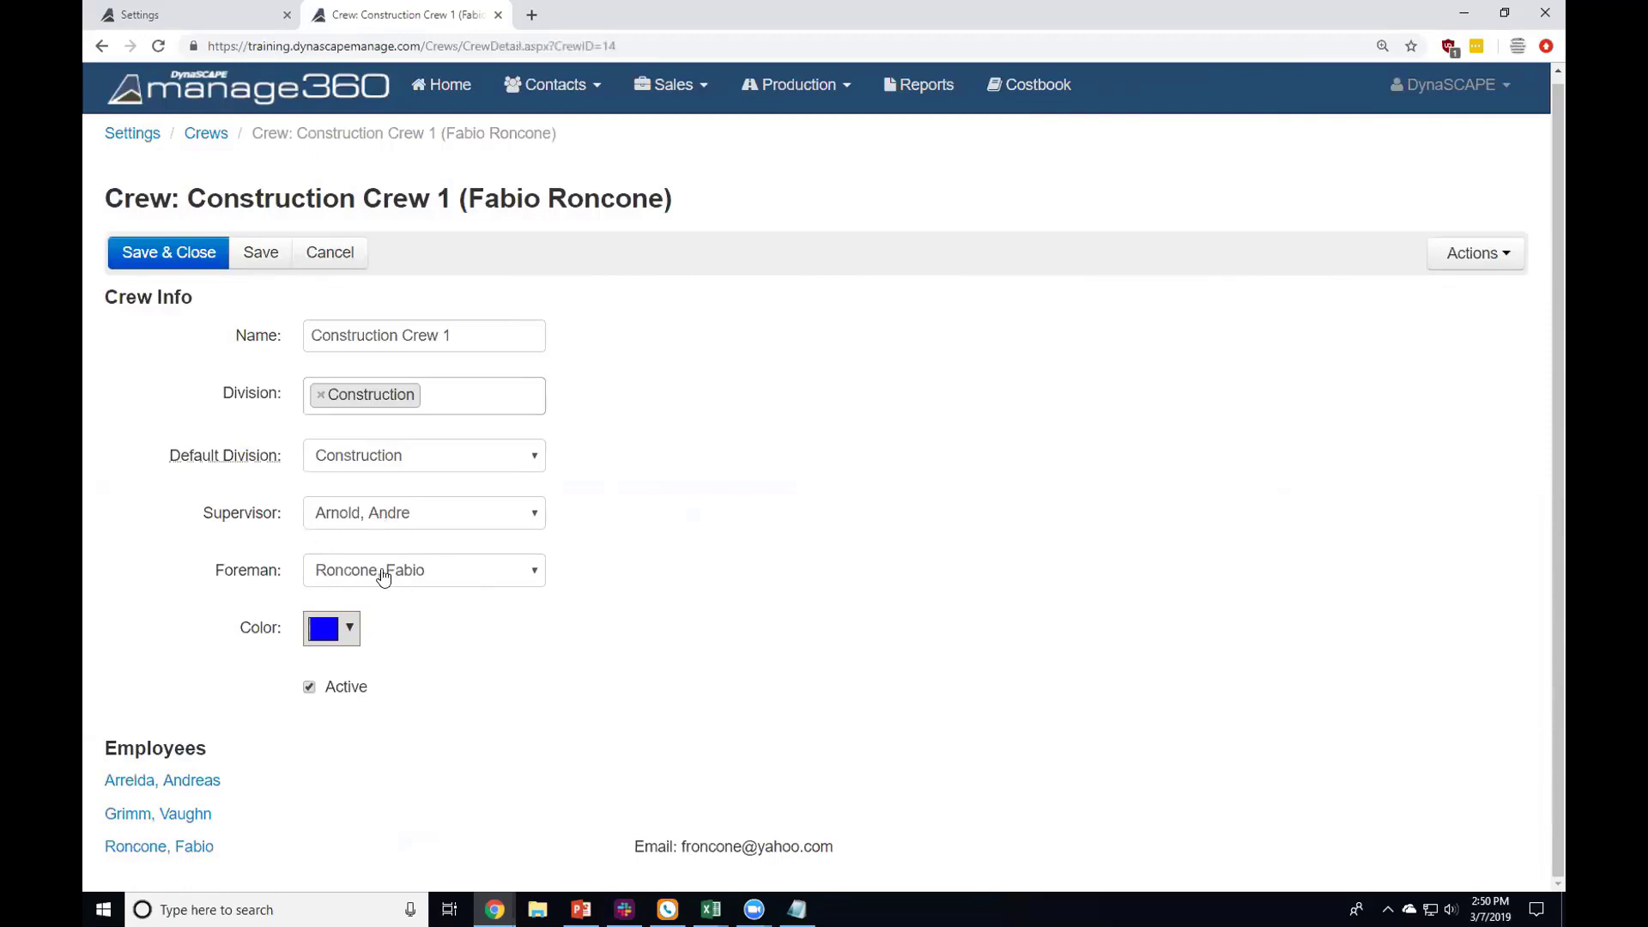
click(441, 390)
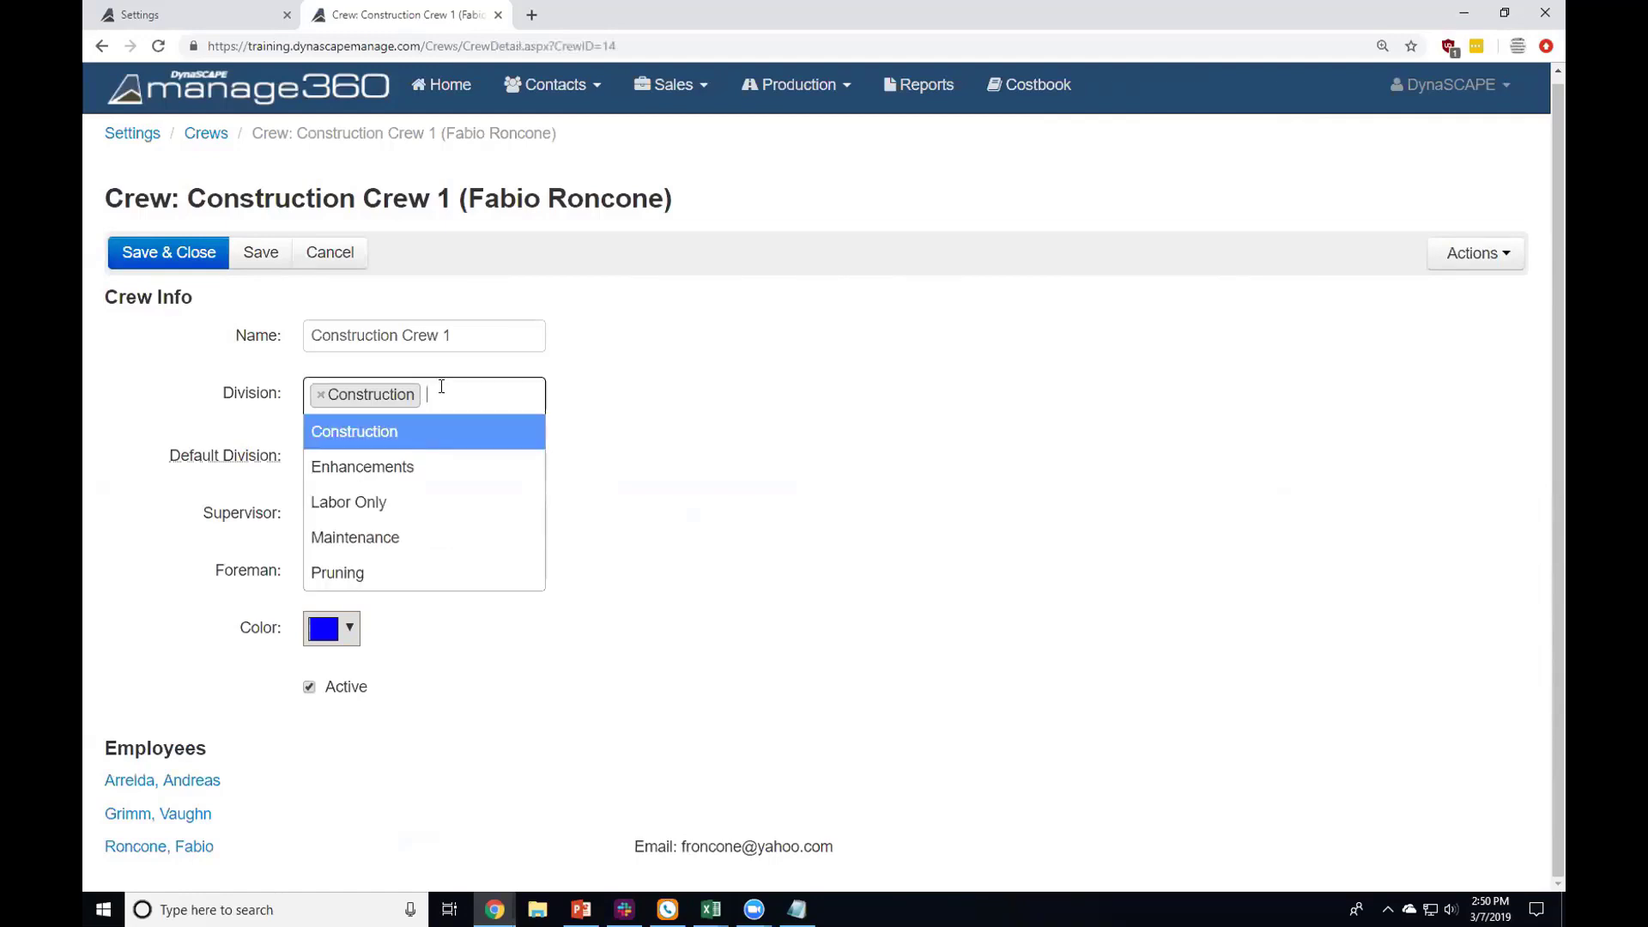
click(423, 472)
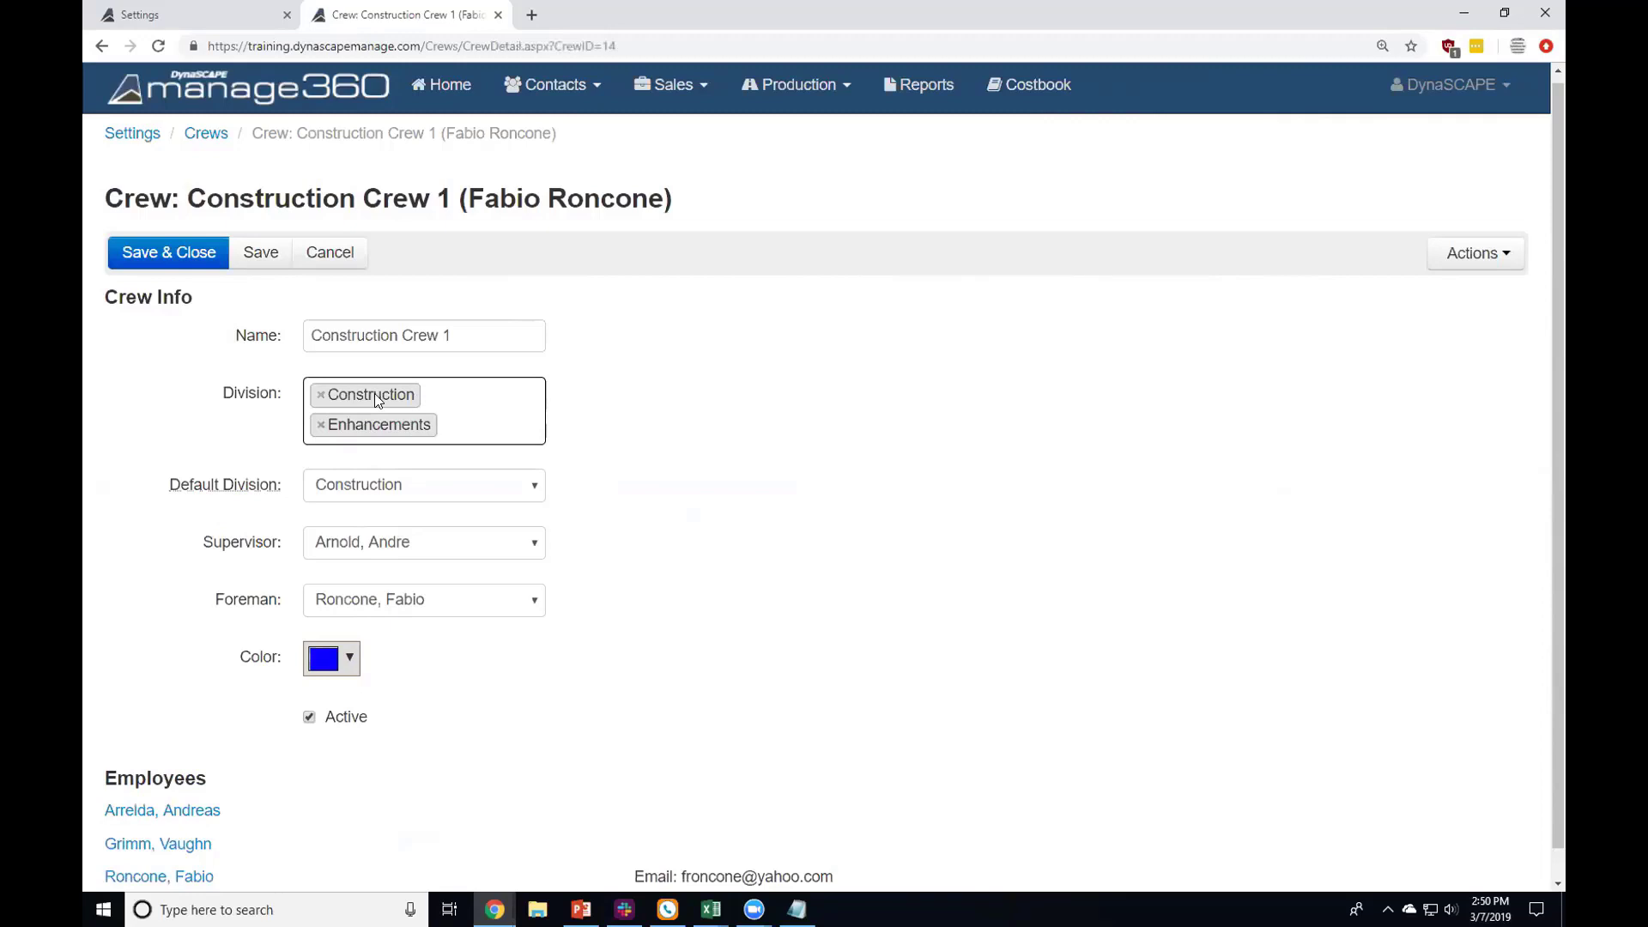
click(478, 490)
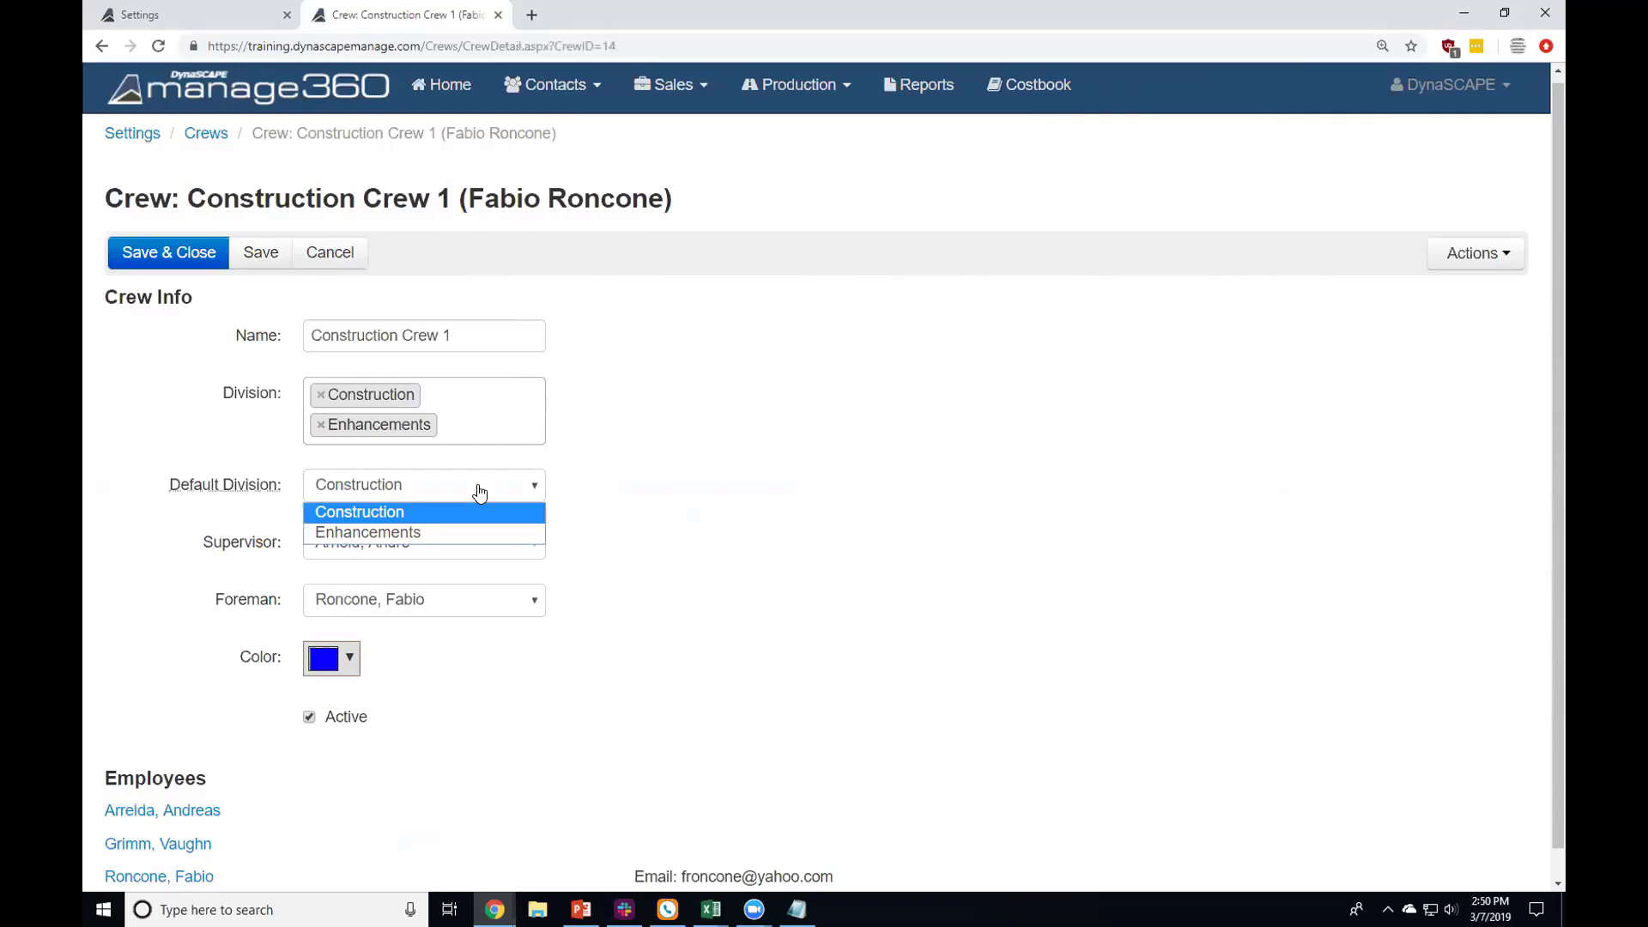
click(608, 388)
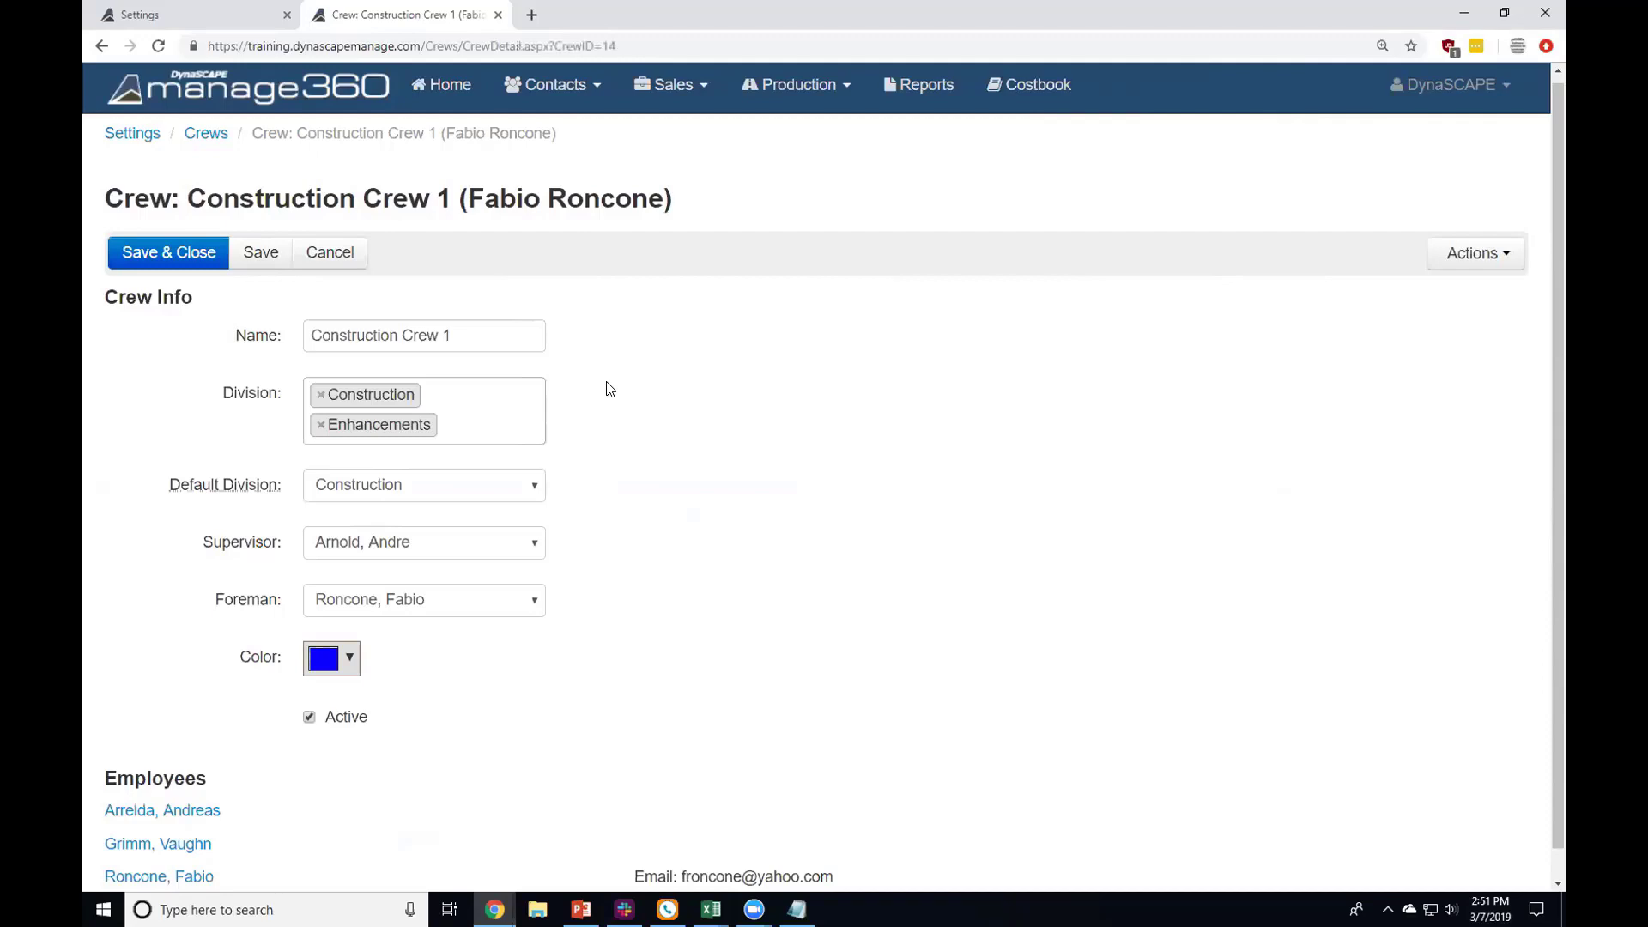
Step: Dismiss the crew's colour picker leaving blue, and cancel the crew form without saving
click(323, 658)
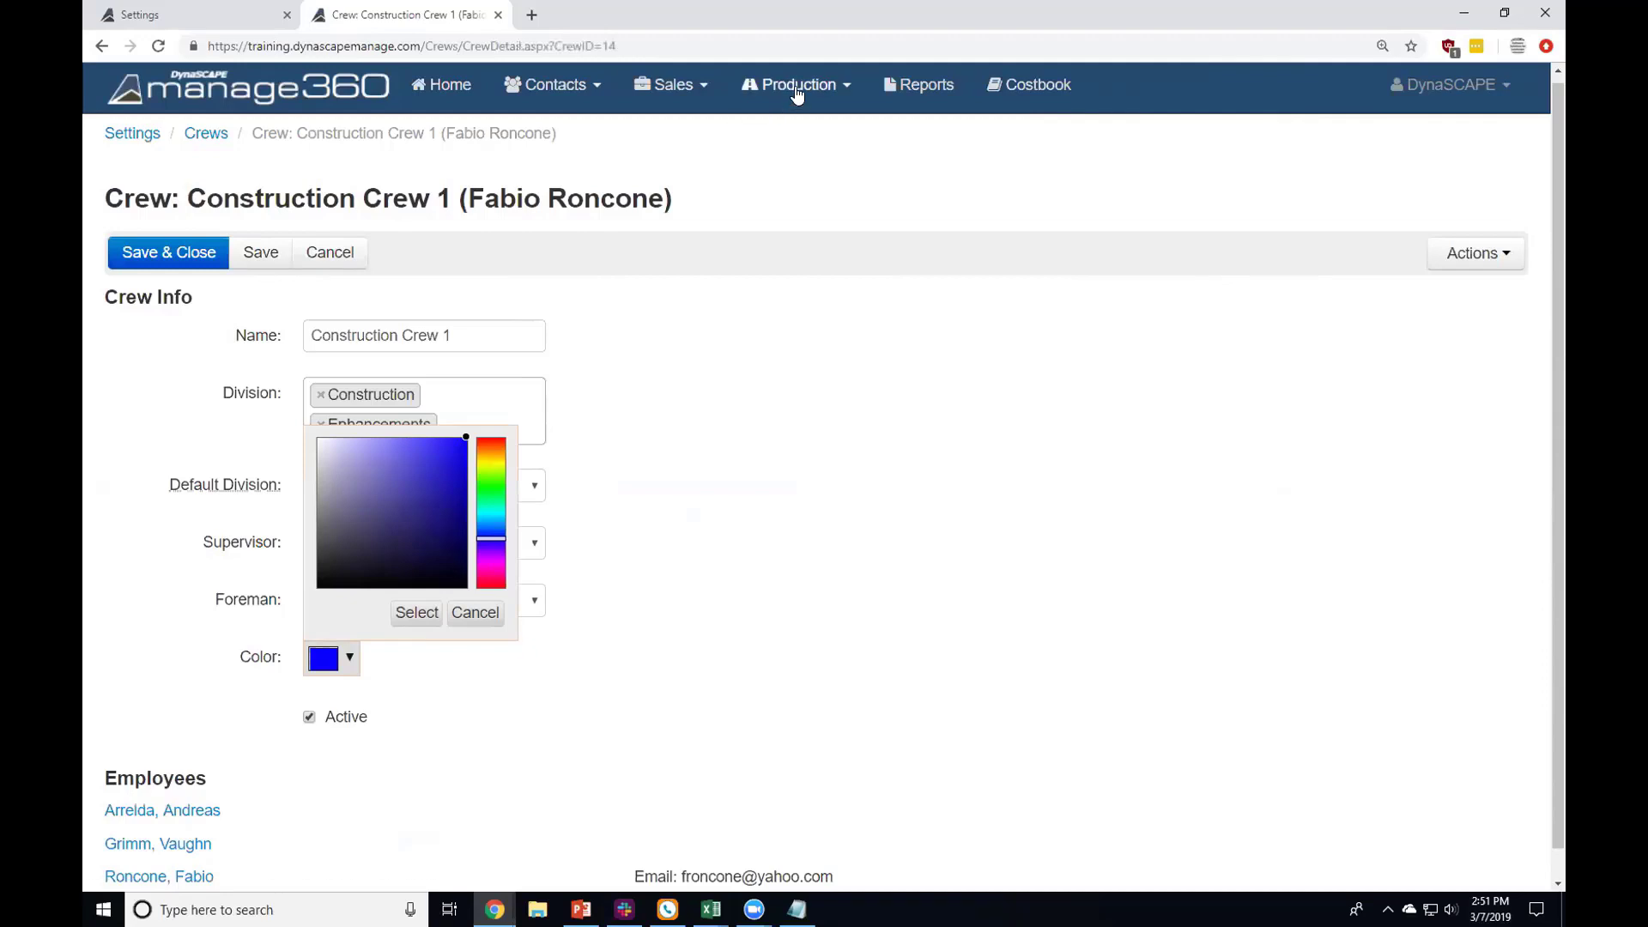
mouse_move(793, 120)
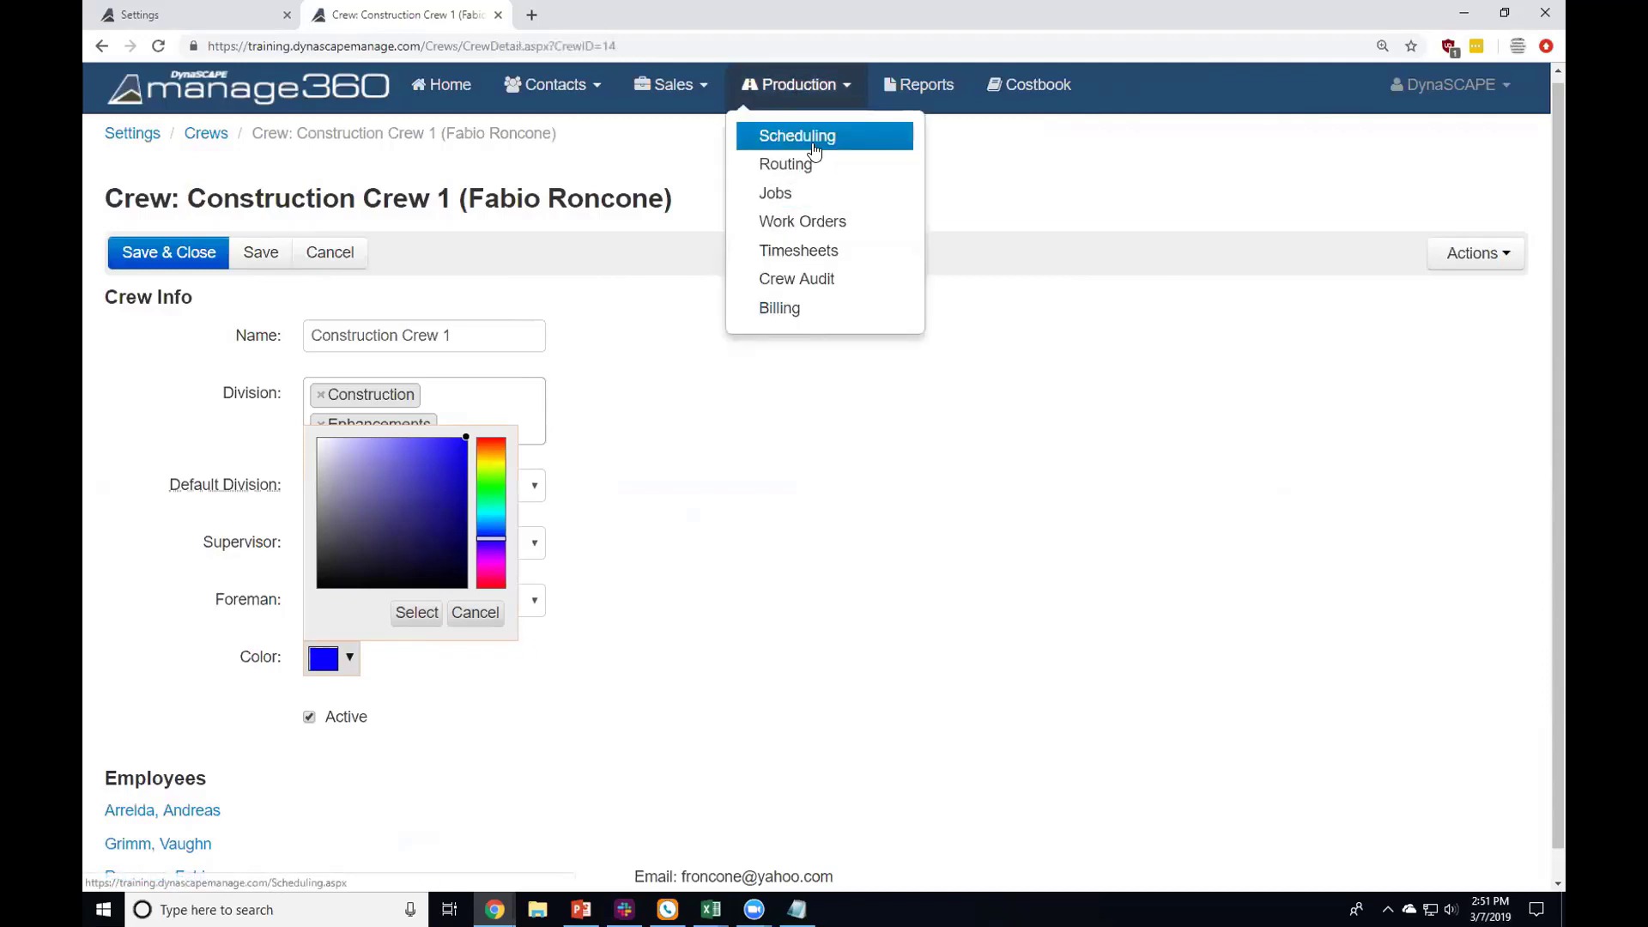
click(1122, 214)
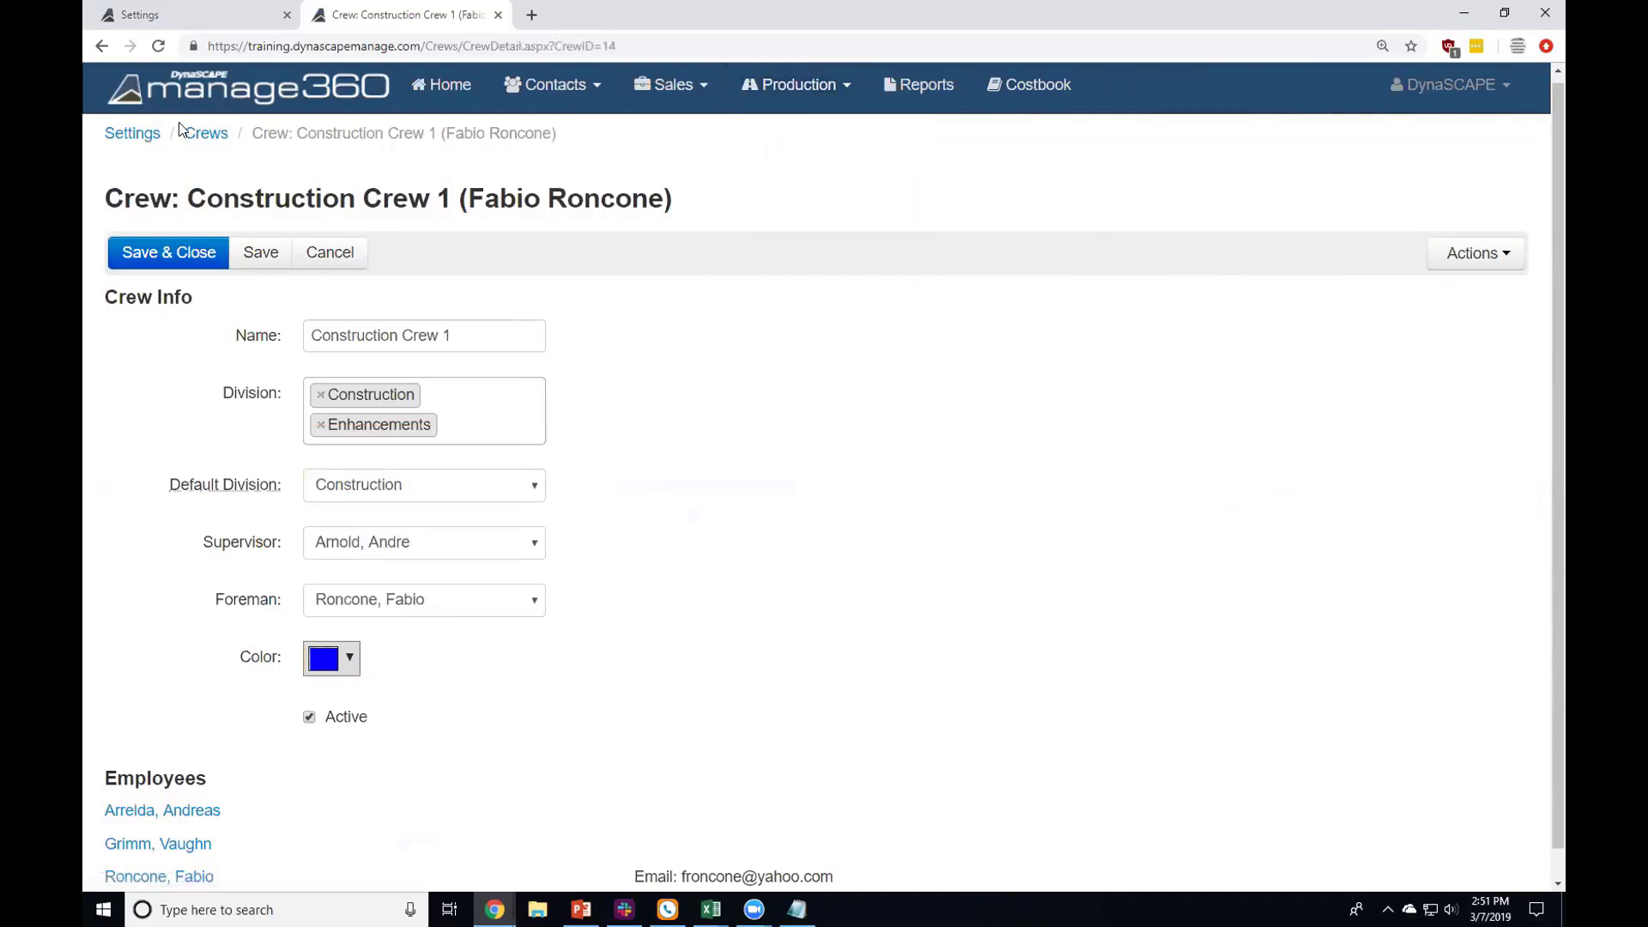
click(348, 257)
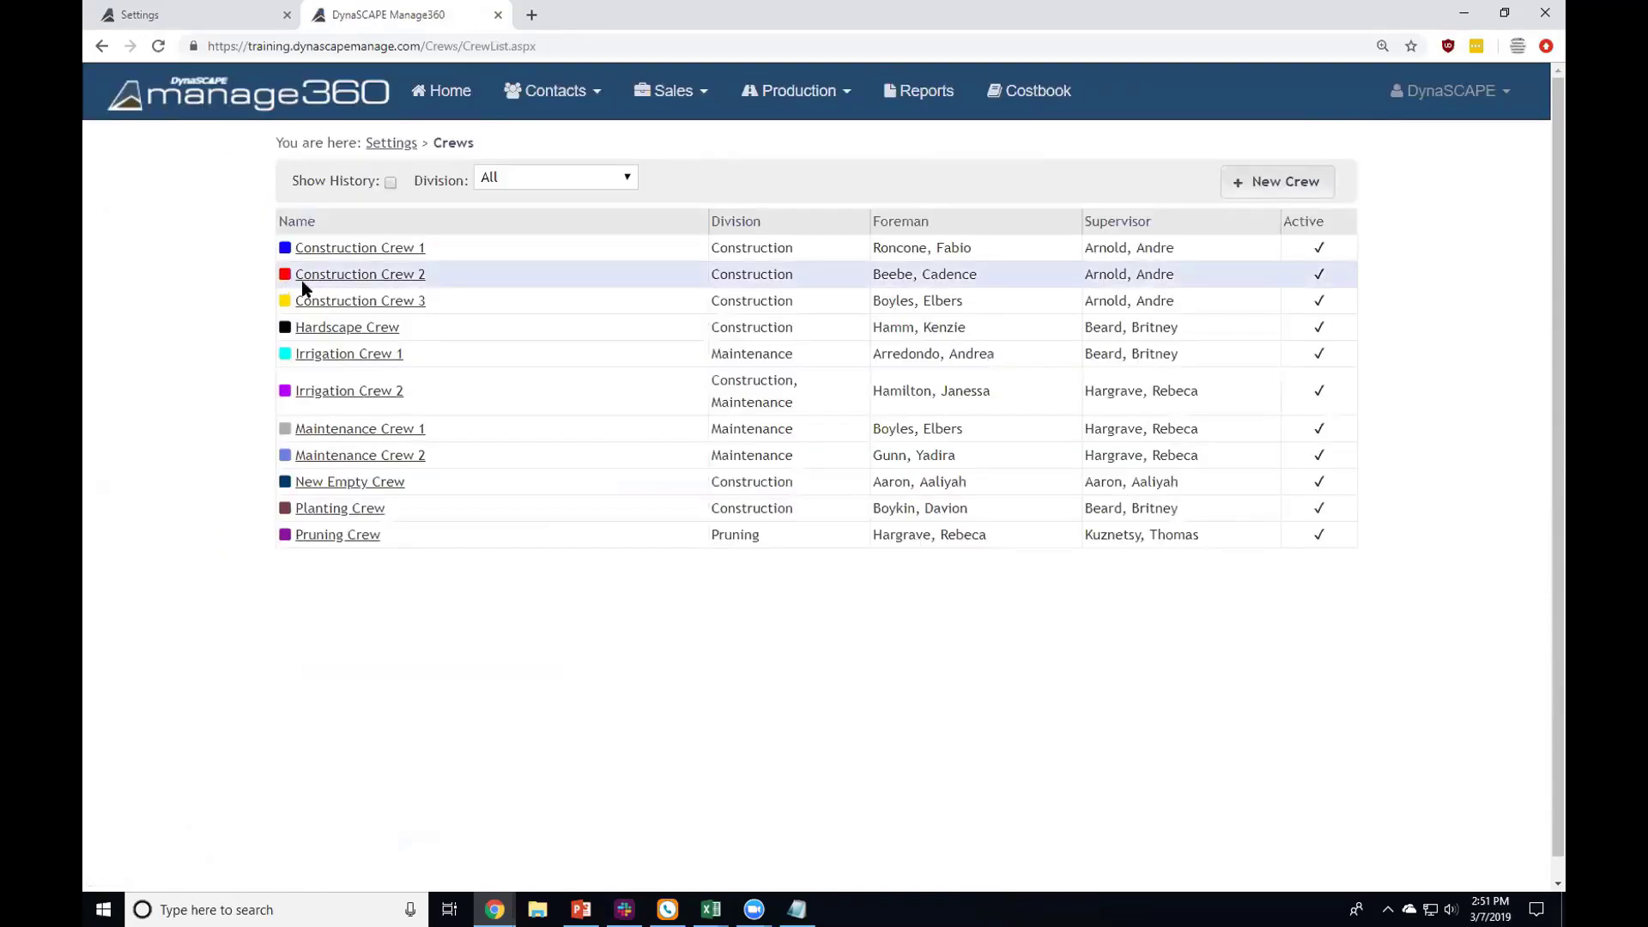
Step: Reopen Construction Crew 1 and confirm its divisions still list only Construction
click(372, 250)
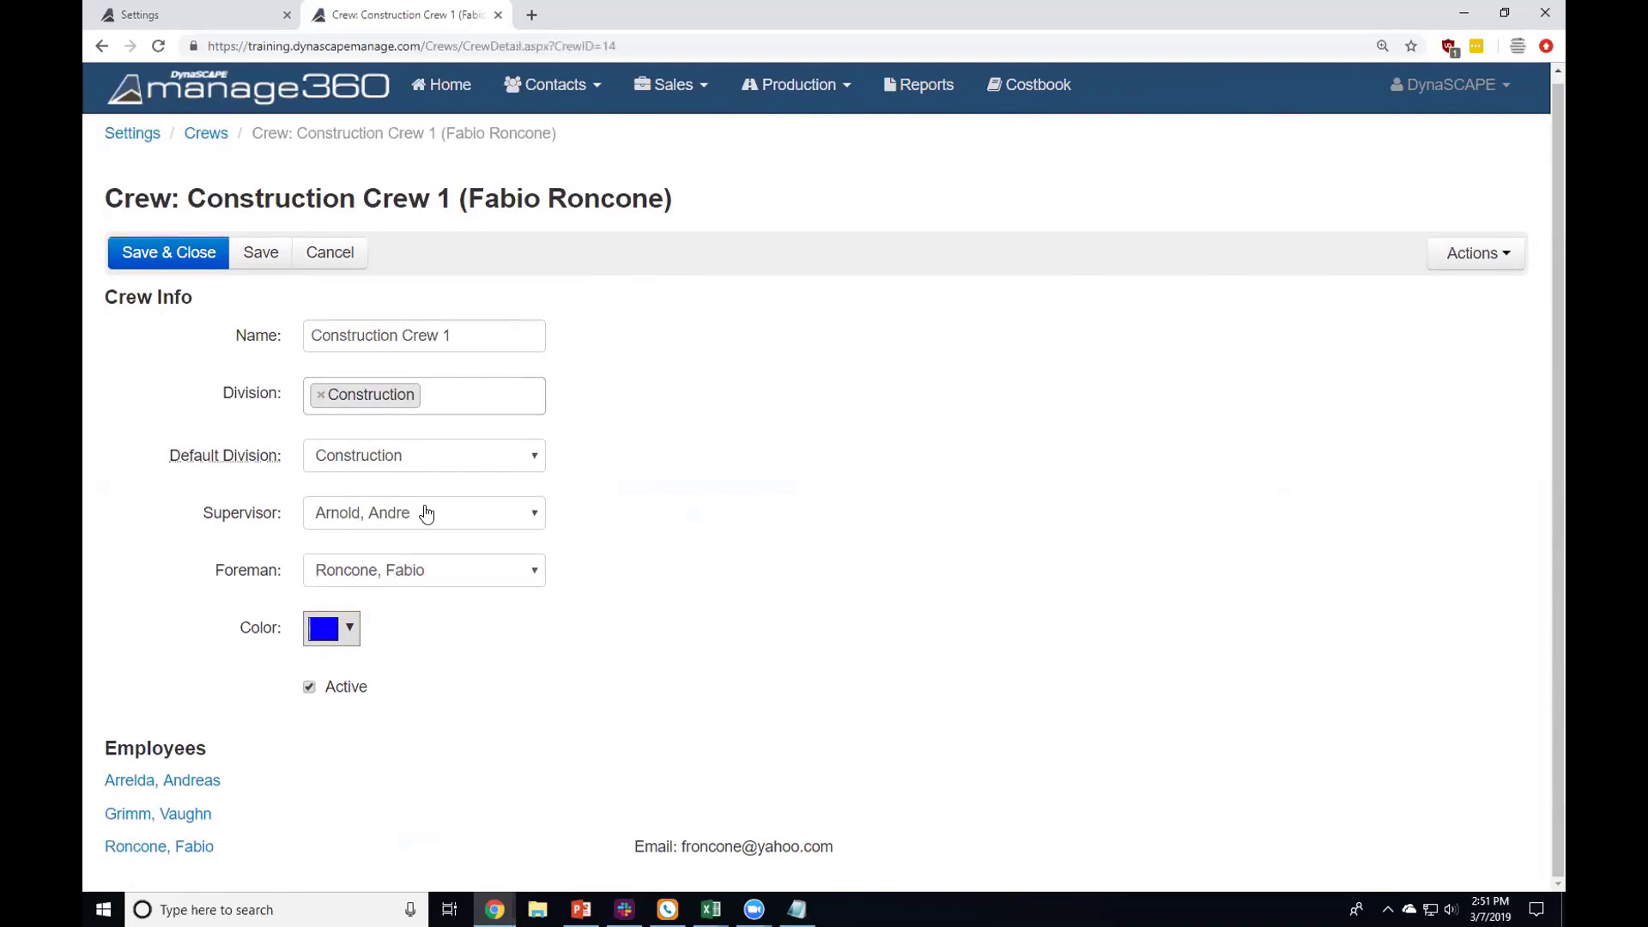
click(451, 394)
click(695, 445)
Step: Go to Settings > Employees and open the inactive Construction employee costing $11.25 per hour
click(133, 133)
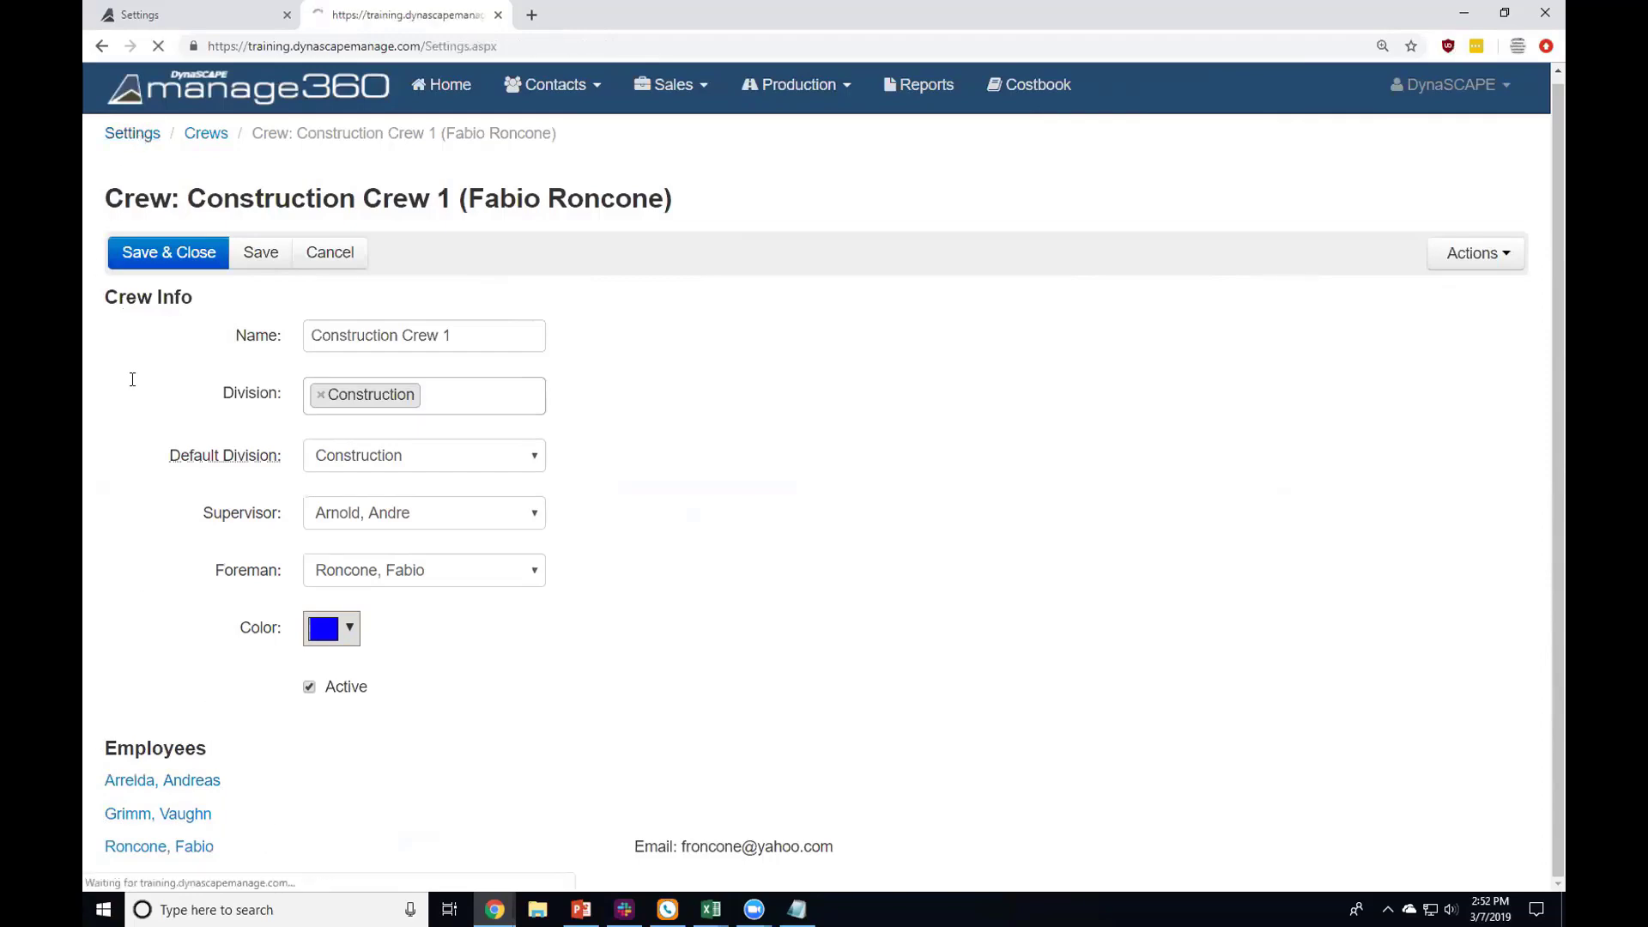
scroll(247, 570, down, 5)
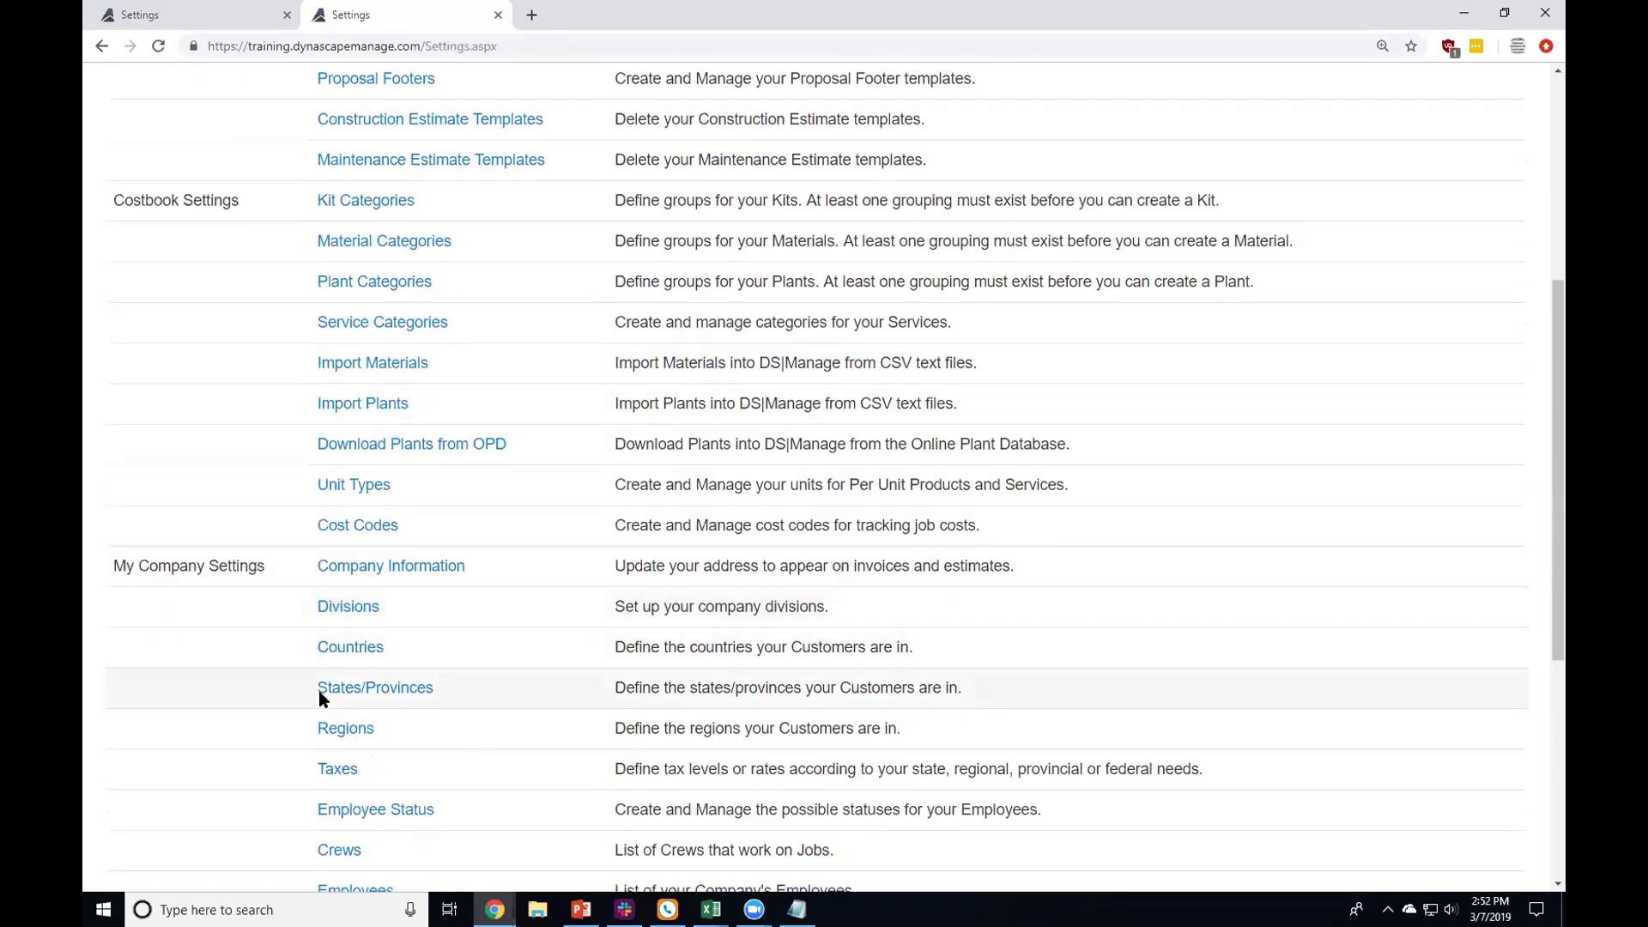
scroll(320, 698, down, 3)
click(357, 627)
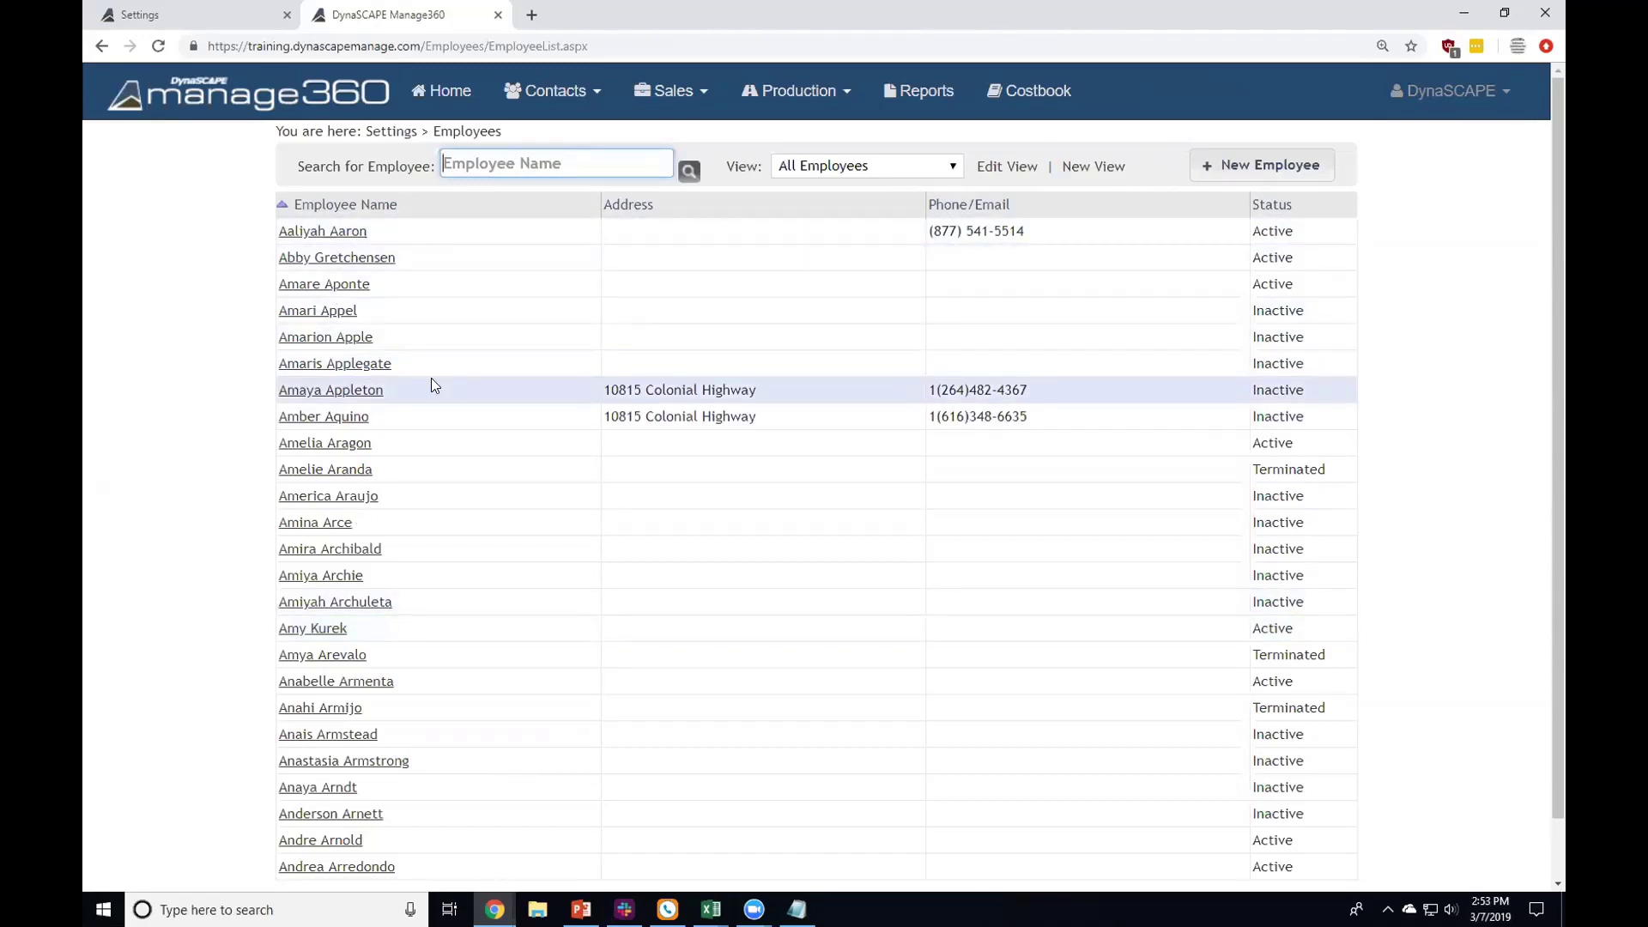
click(373, 392)
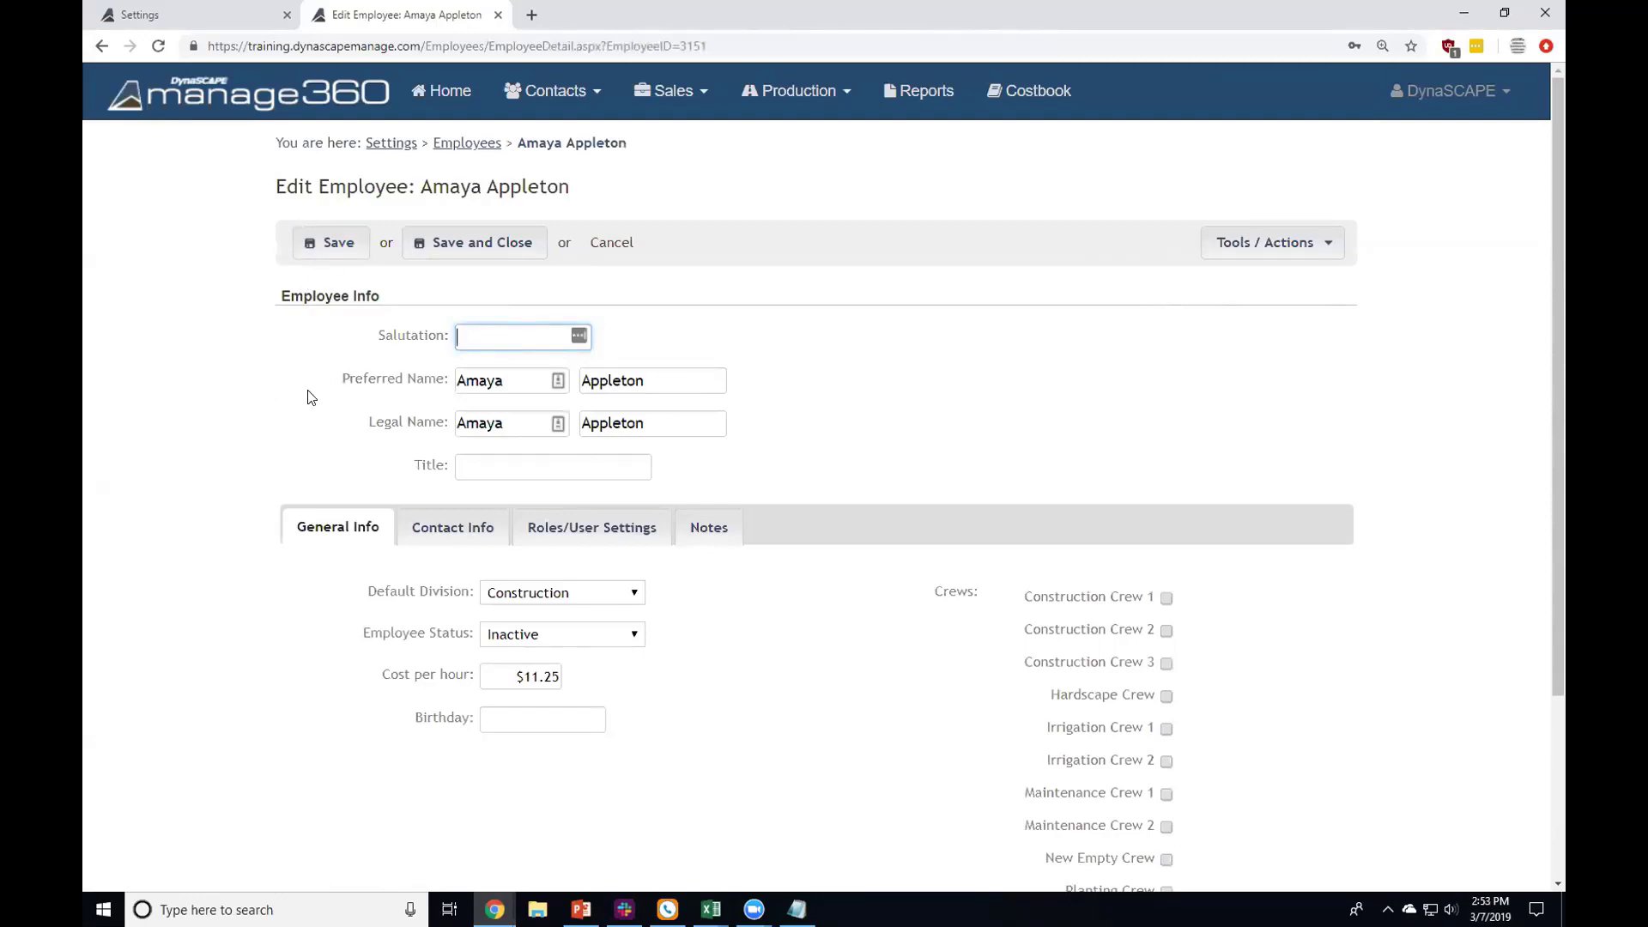
scroll(309, 394, down, 3)
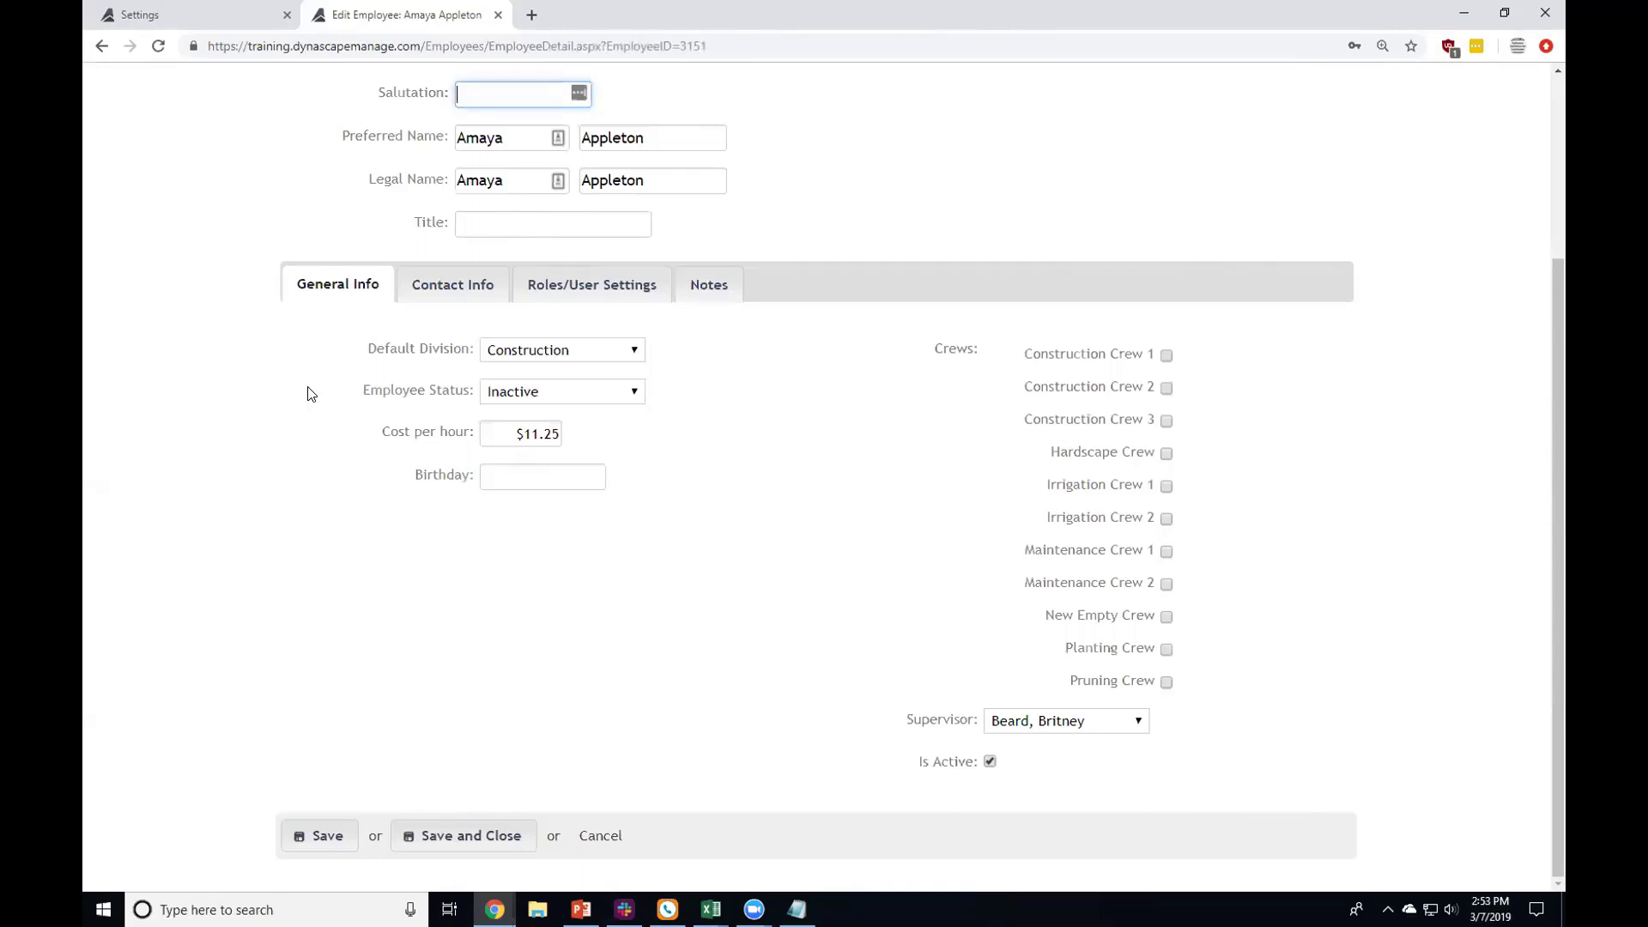
click(520, 433)
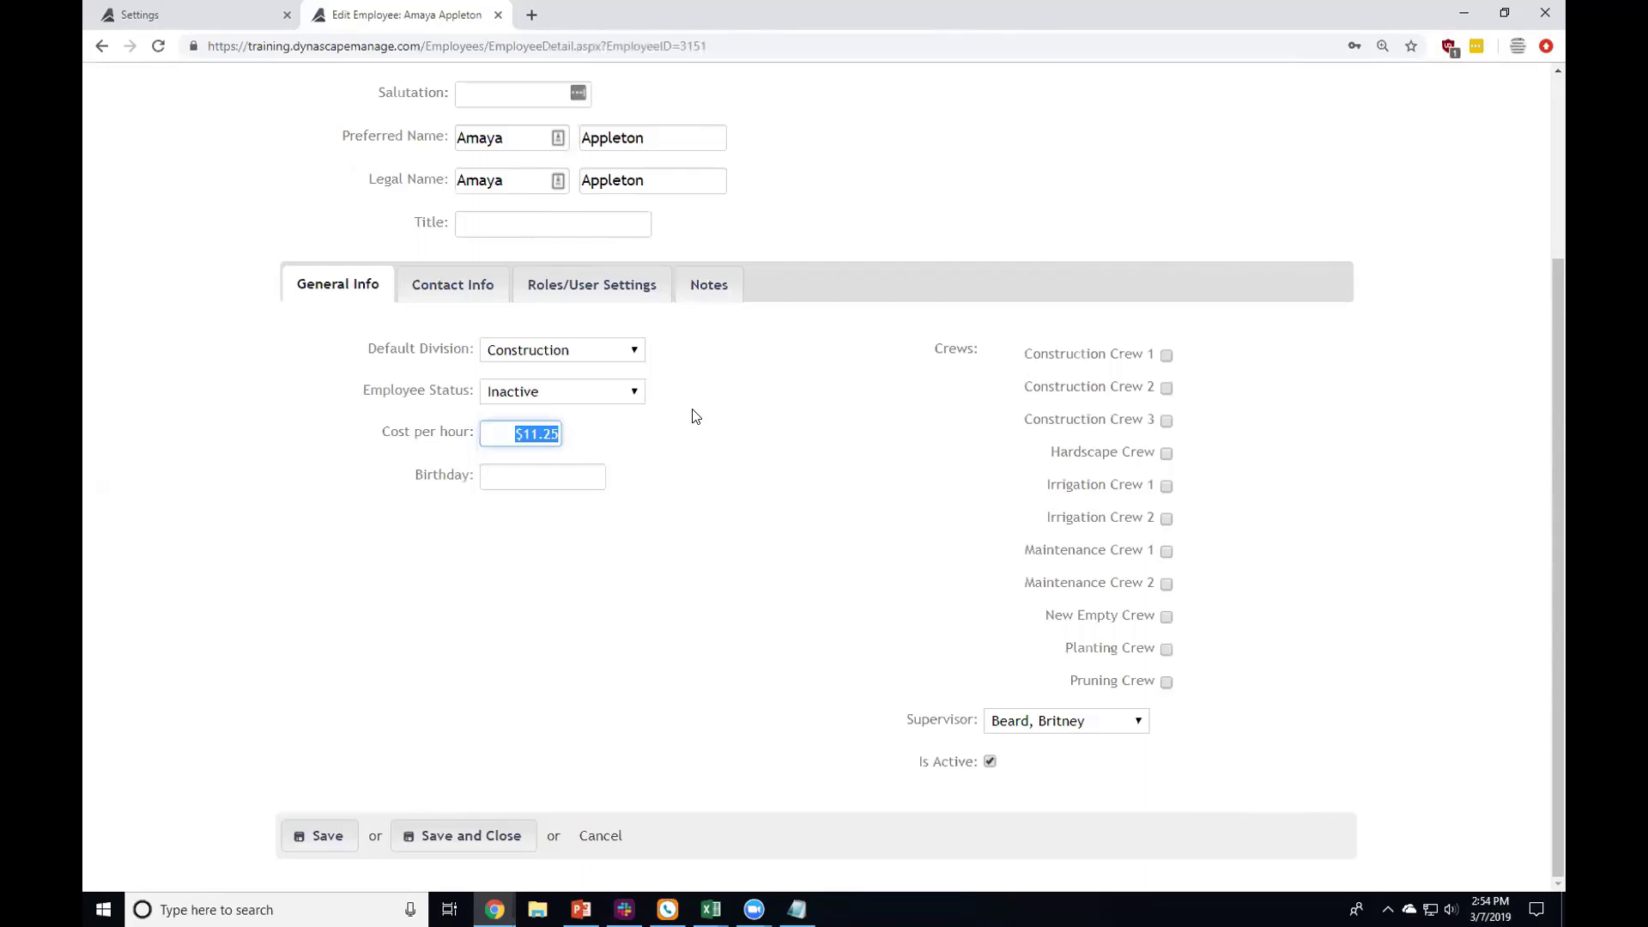
scroll(695, 415, up, 3)
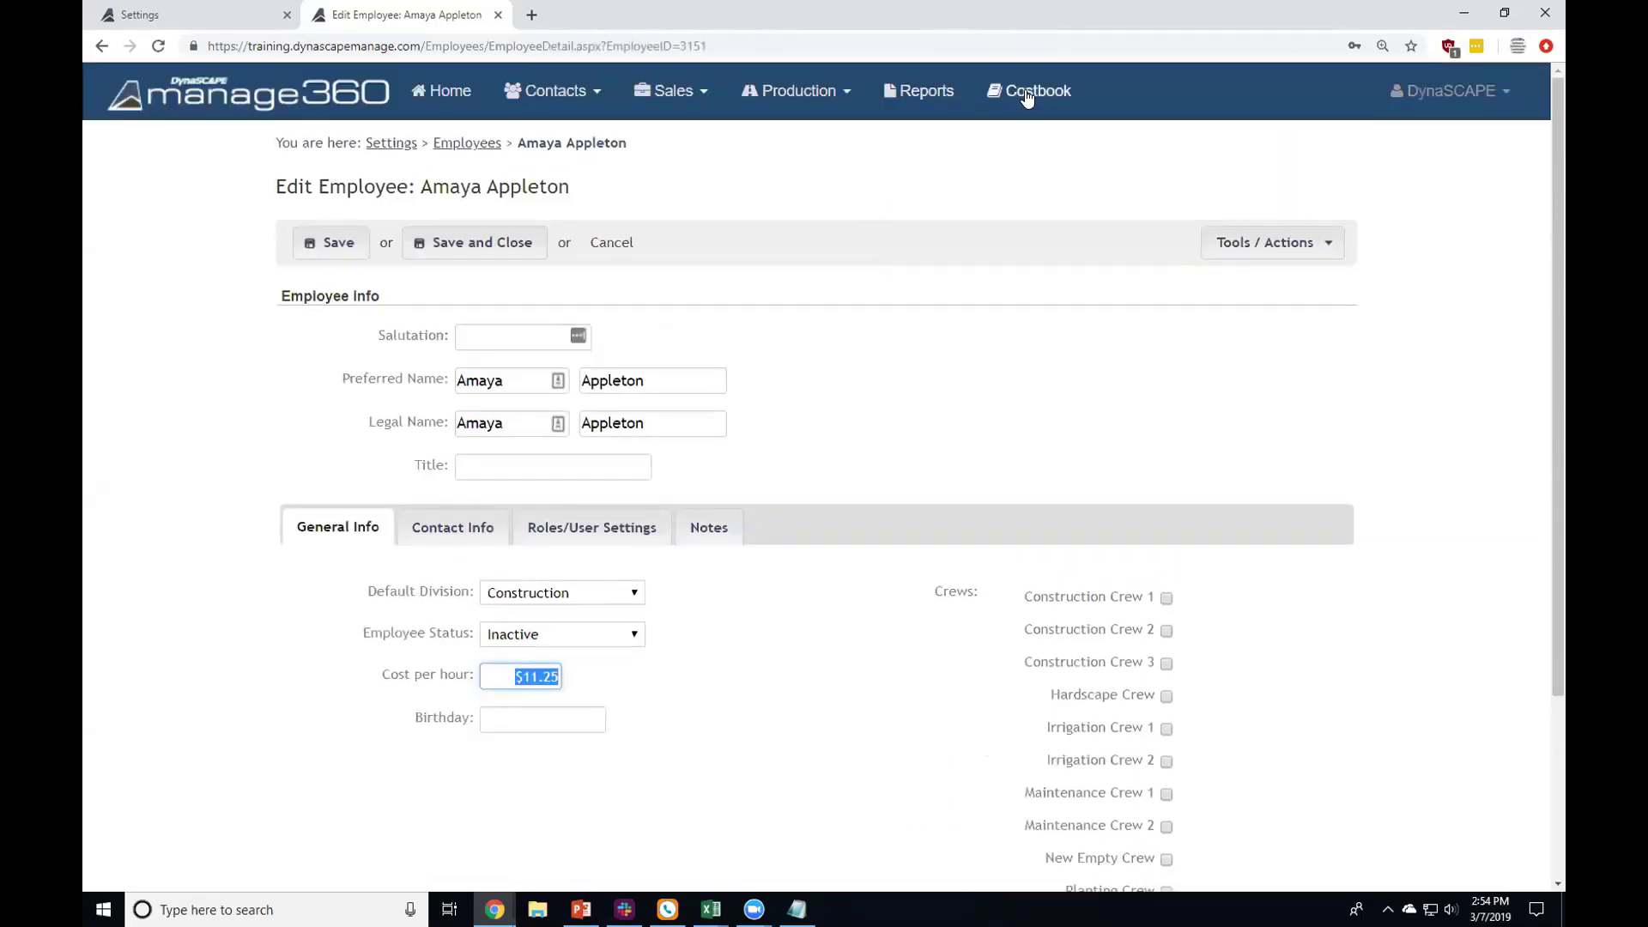
Step: Open Costbook Crew Types in a new tab and highlight Hardscape Crew's 13.6% labour burden
middle_click(1030, 92)
click(601, 16)
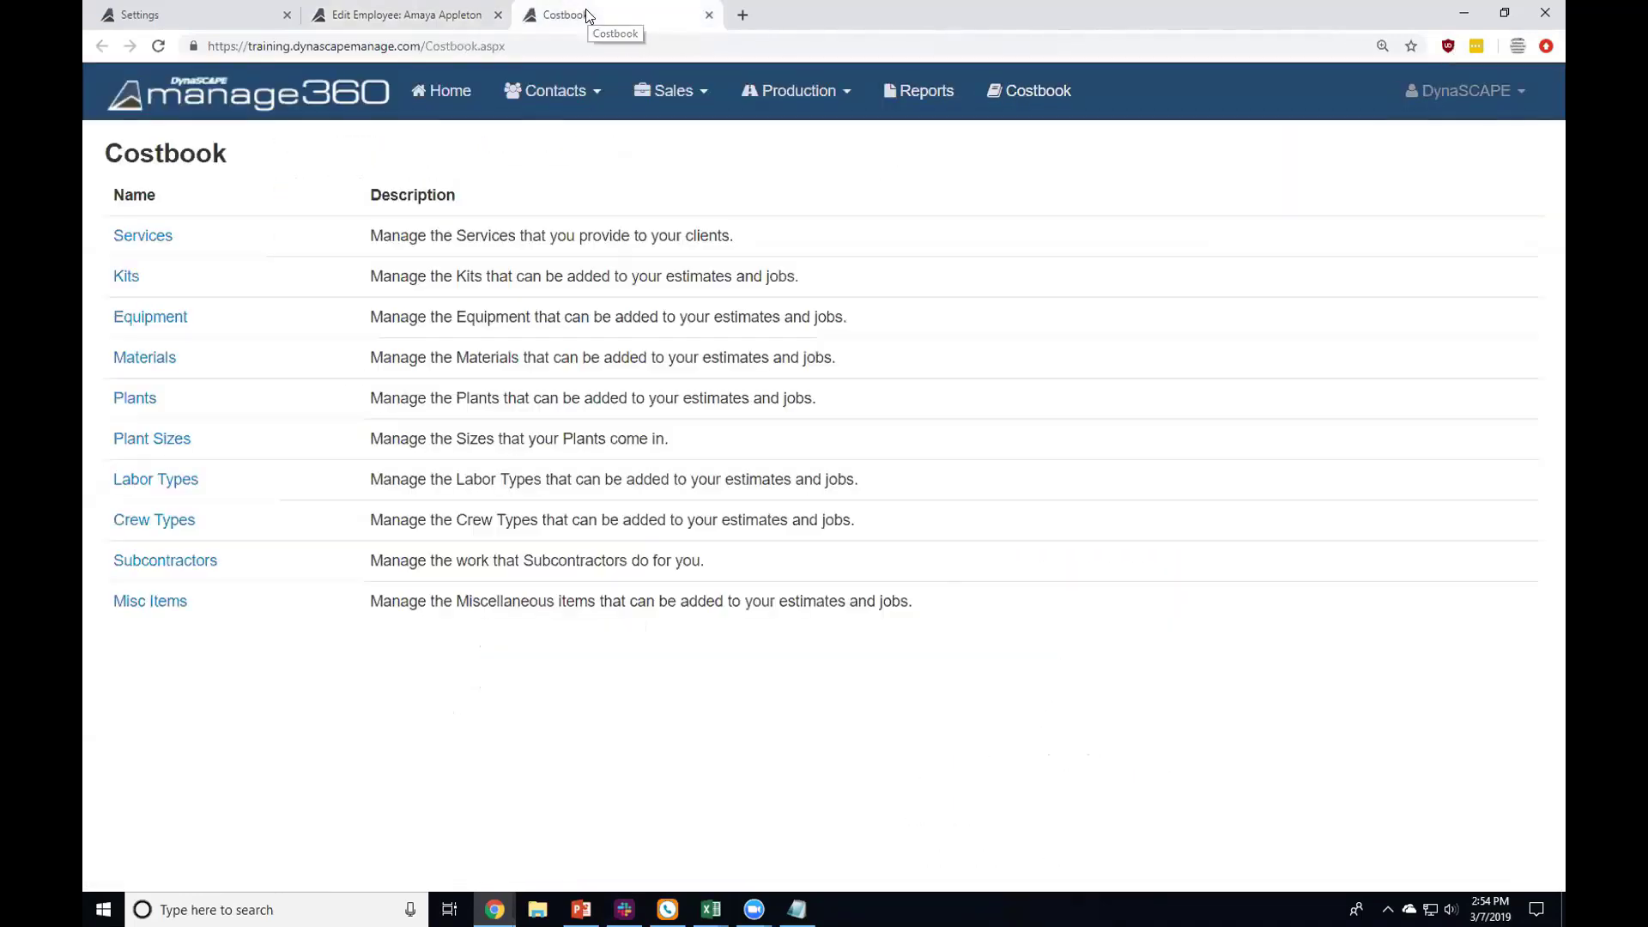
click(164, 526)
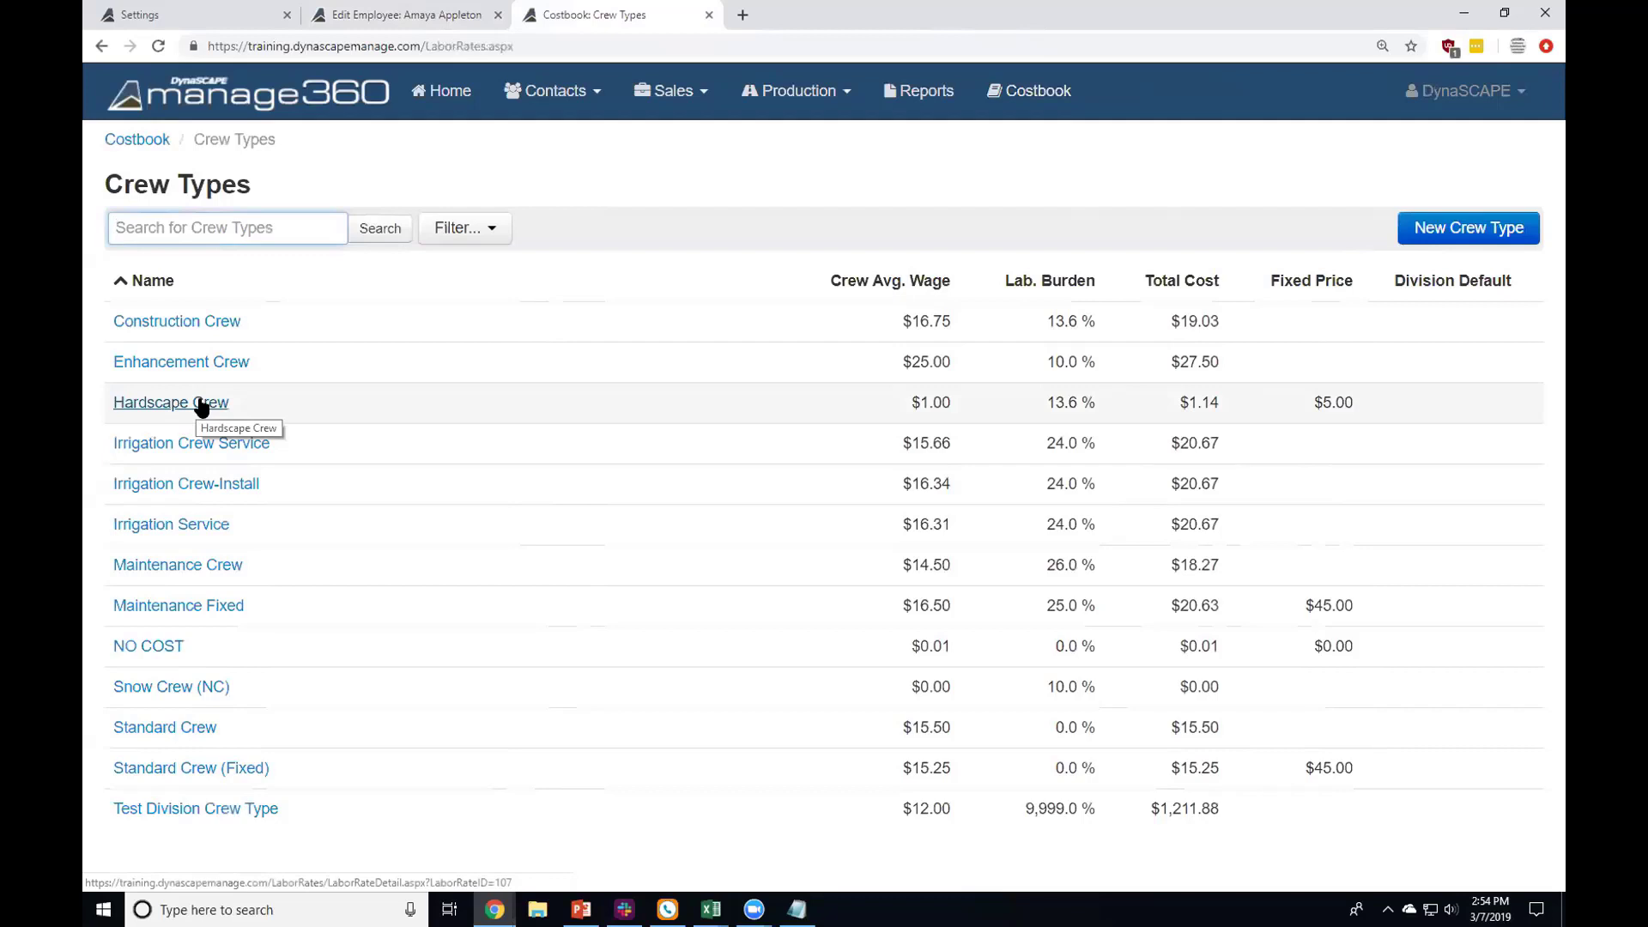
drag(1043, 406, 1088, 408)
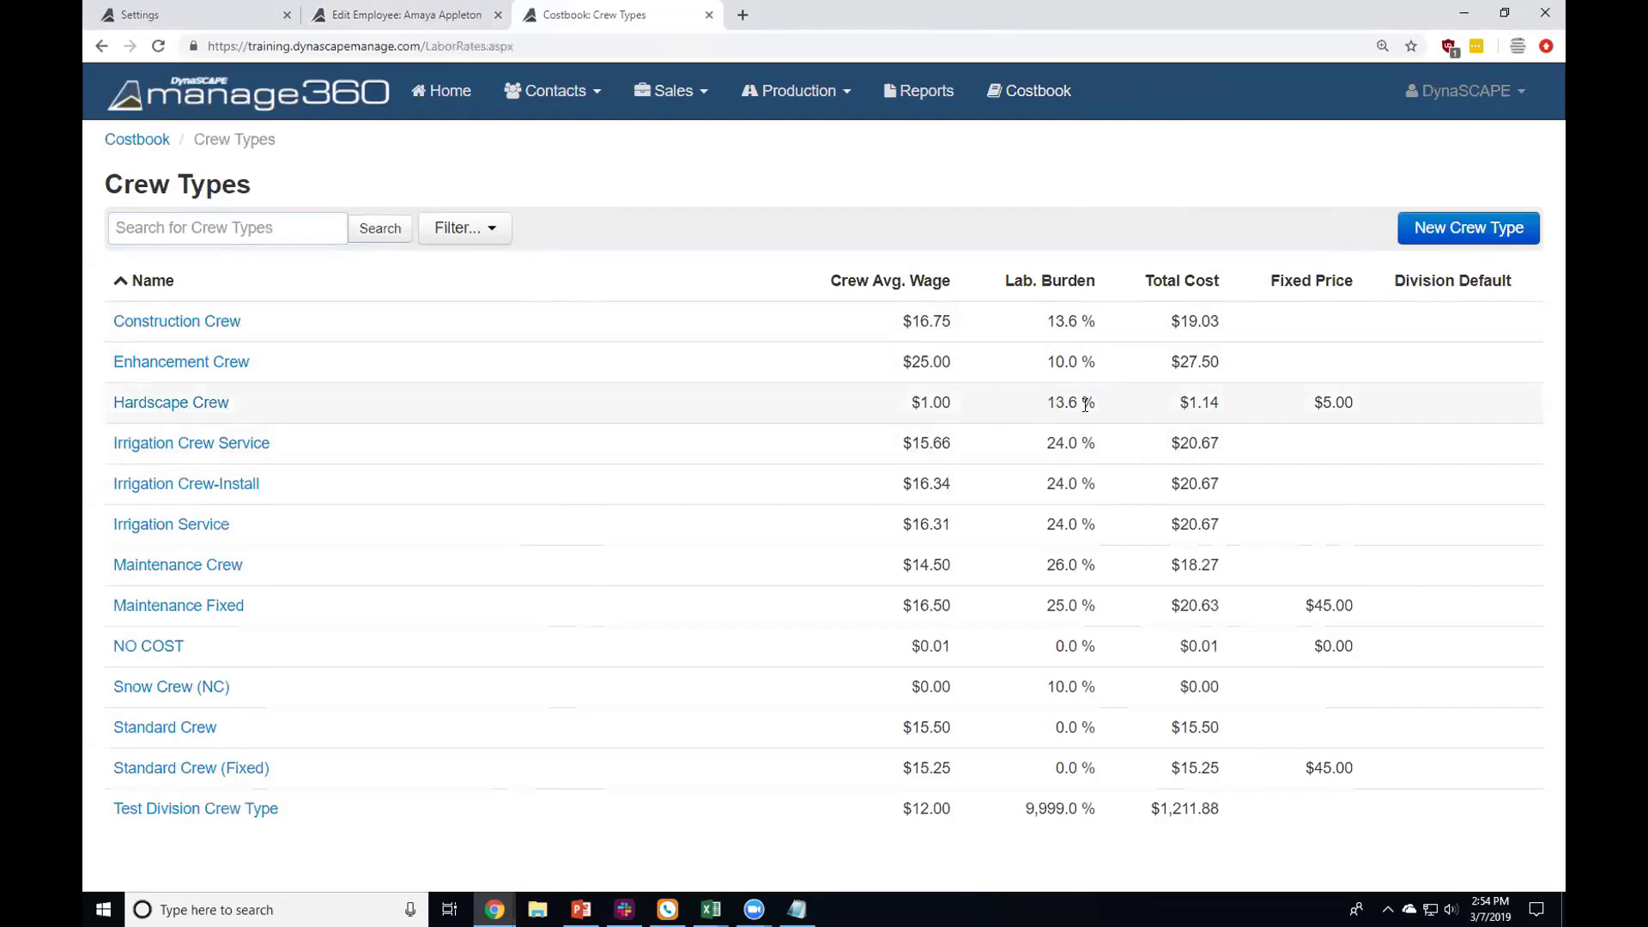
drag(1034, 403, 1109, 413)
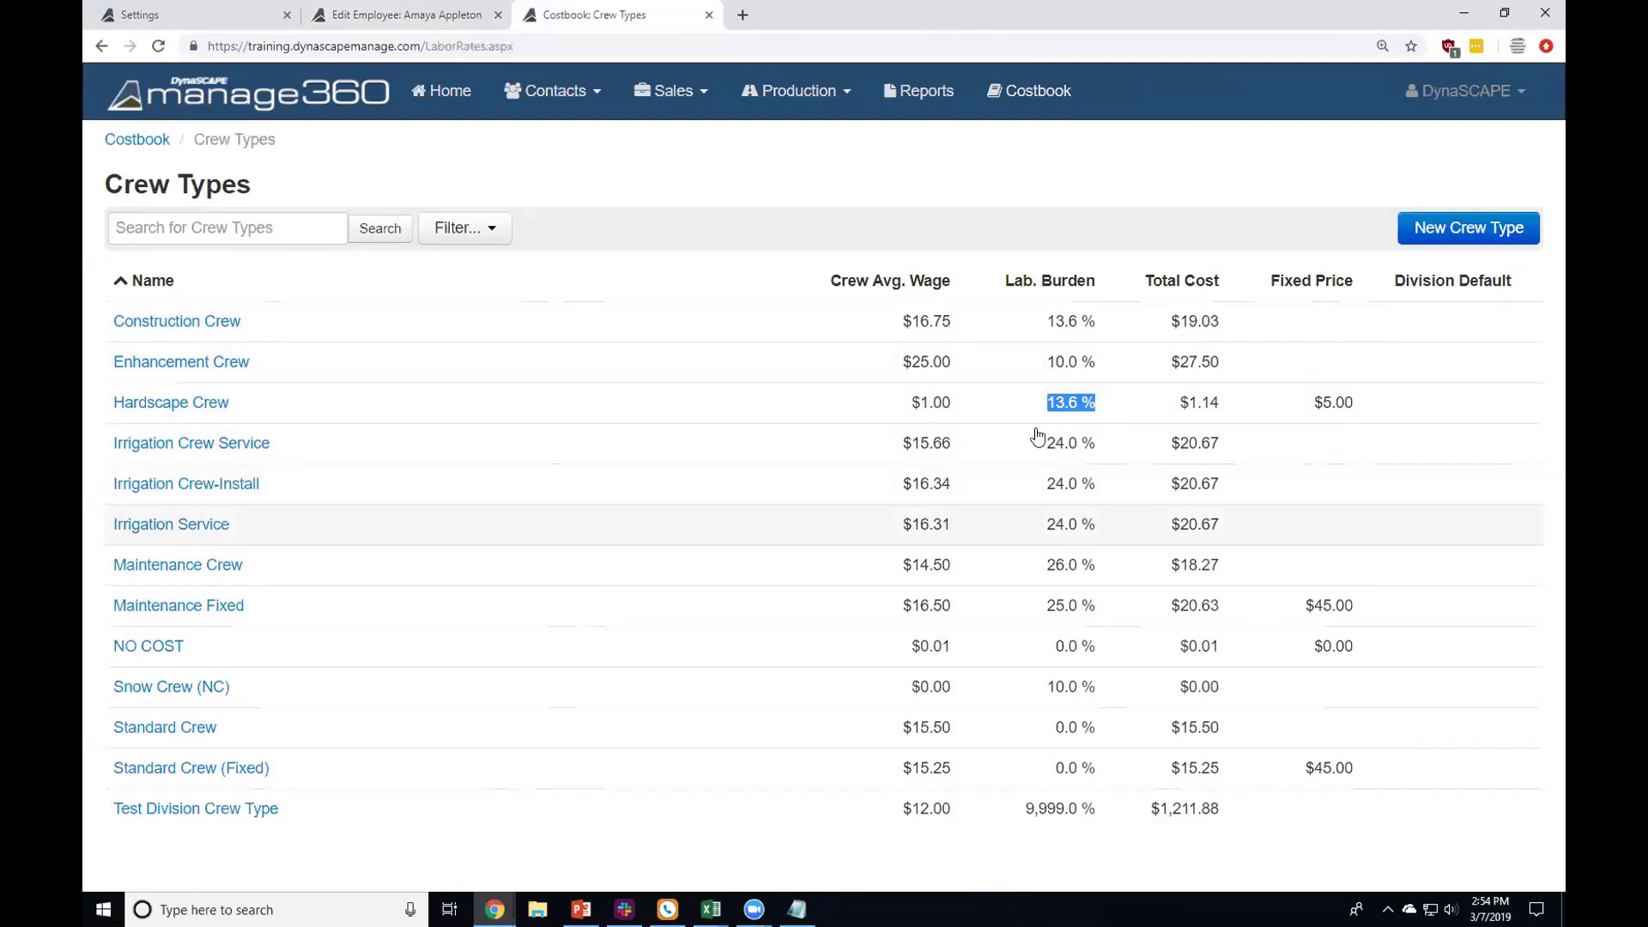
Step: Back on the employee's edit page, check $11.25 per hour and Construction as default division
click(420, 14)
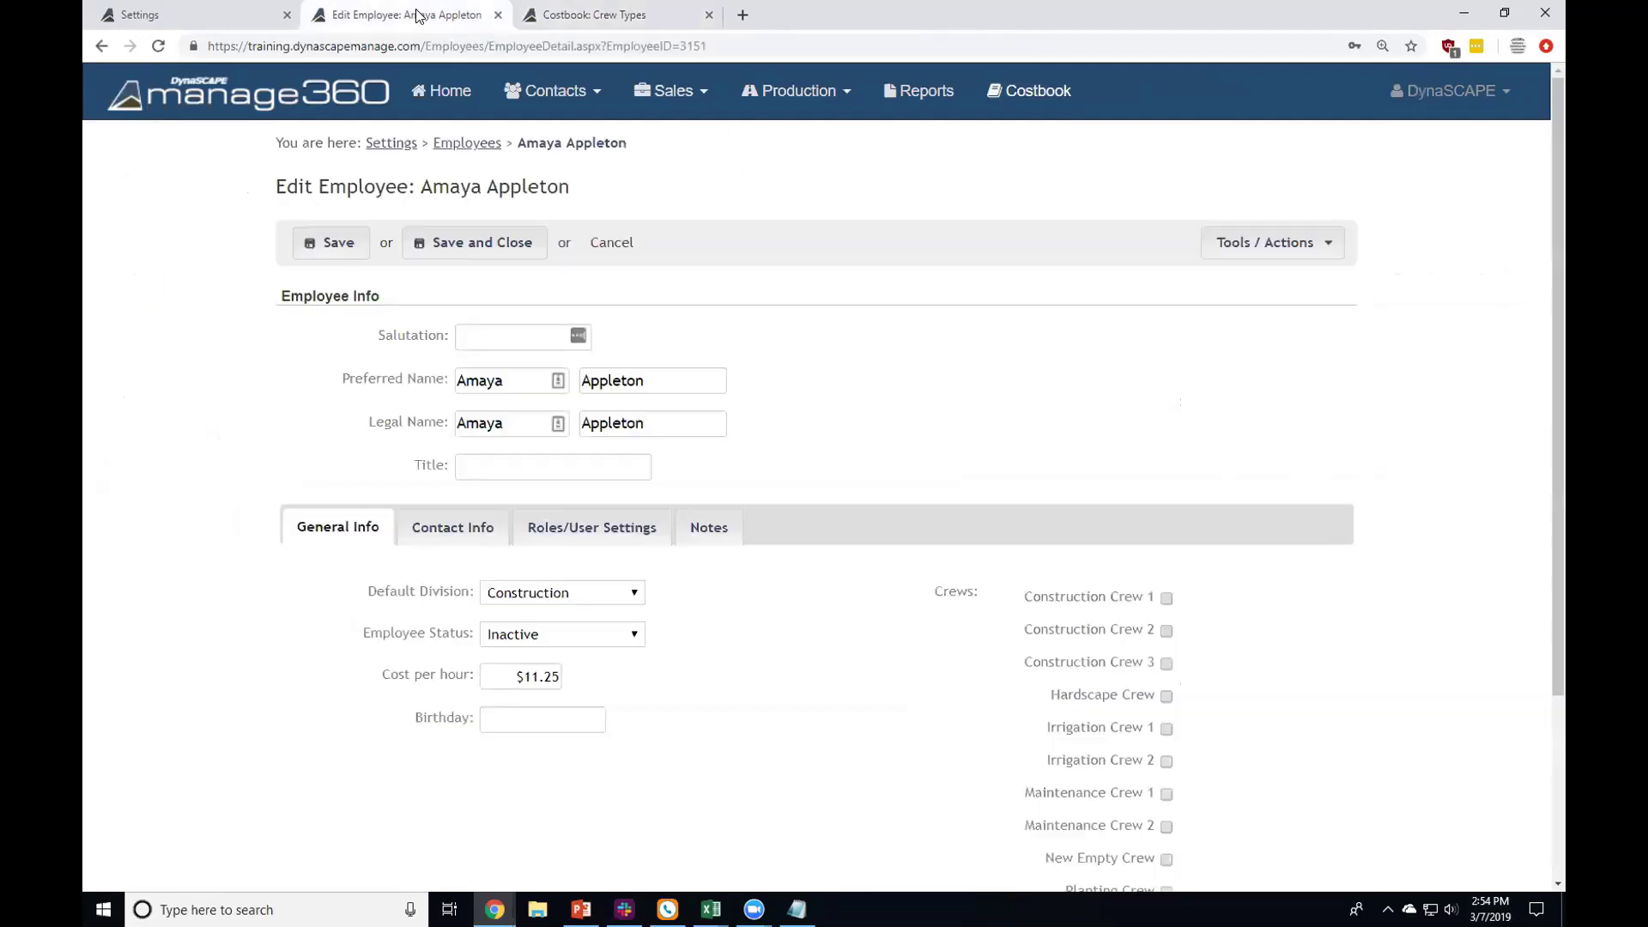
click(505, 677)
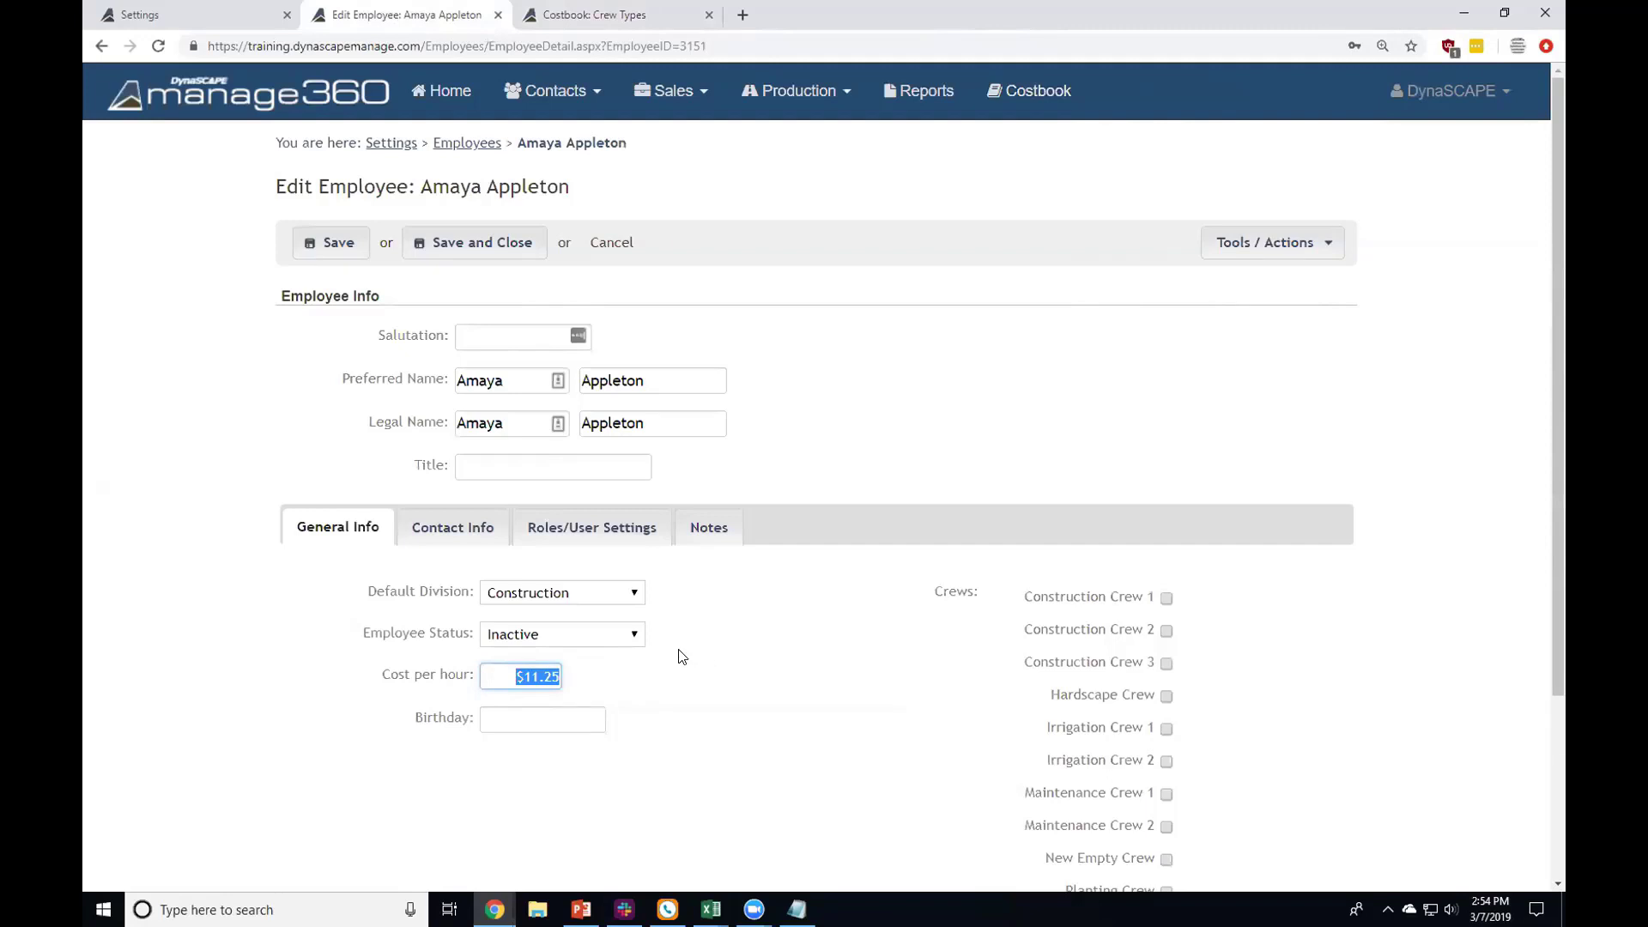
scroll(676, 654, down, 3)
click(579, 356)
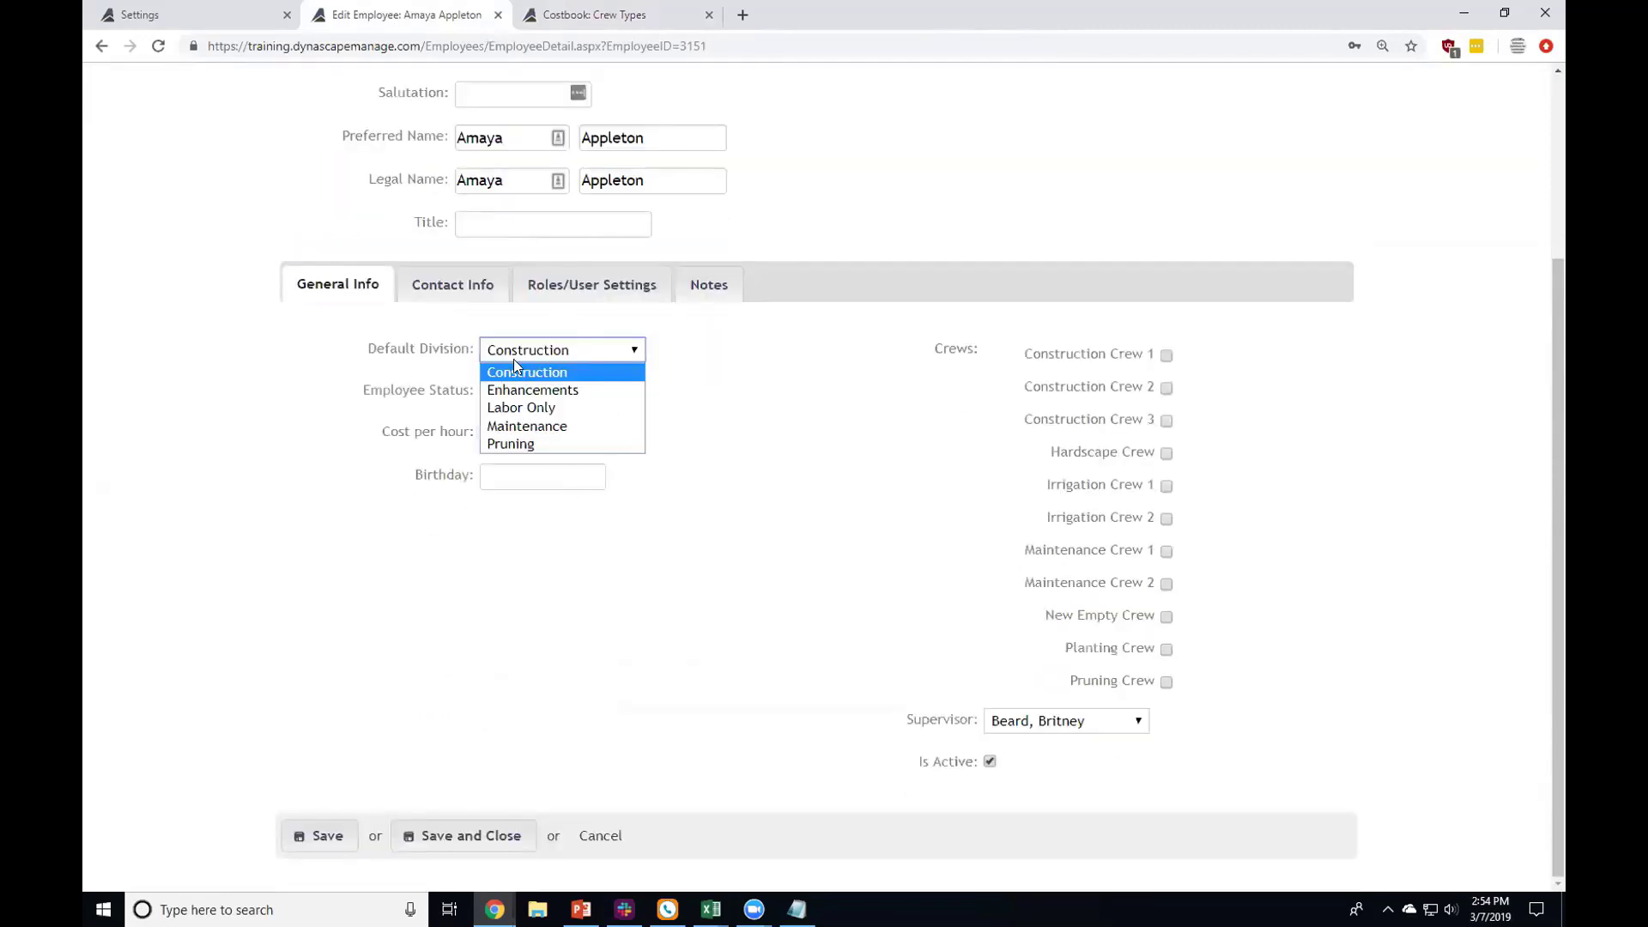
drag(371, 350, 459, 356)
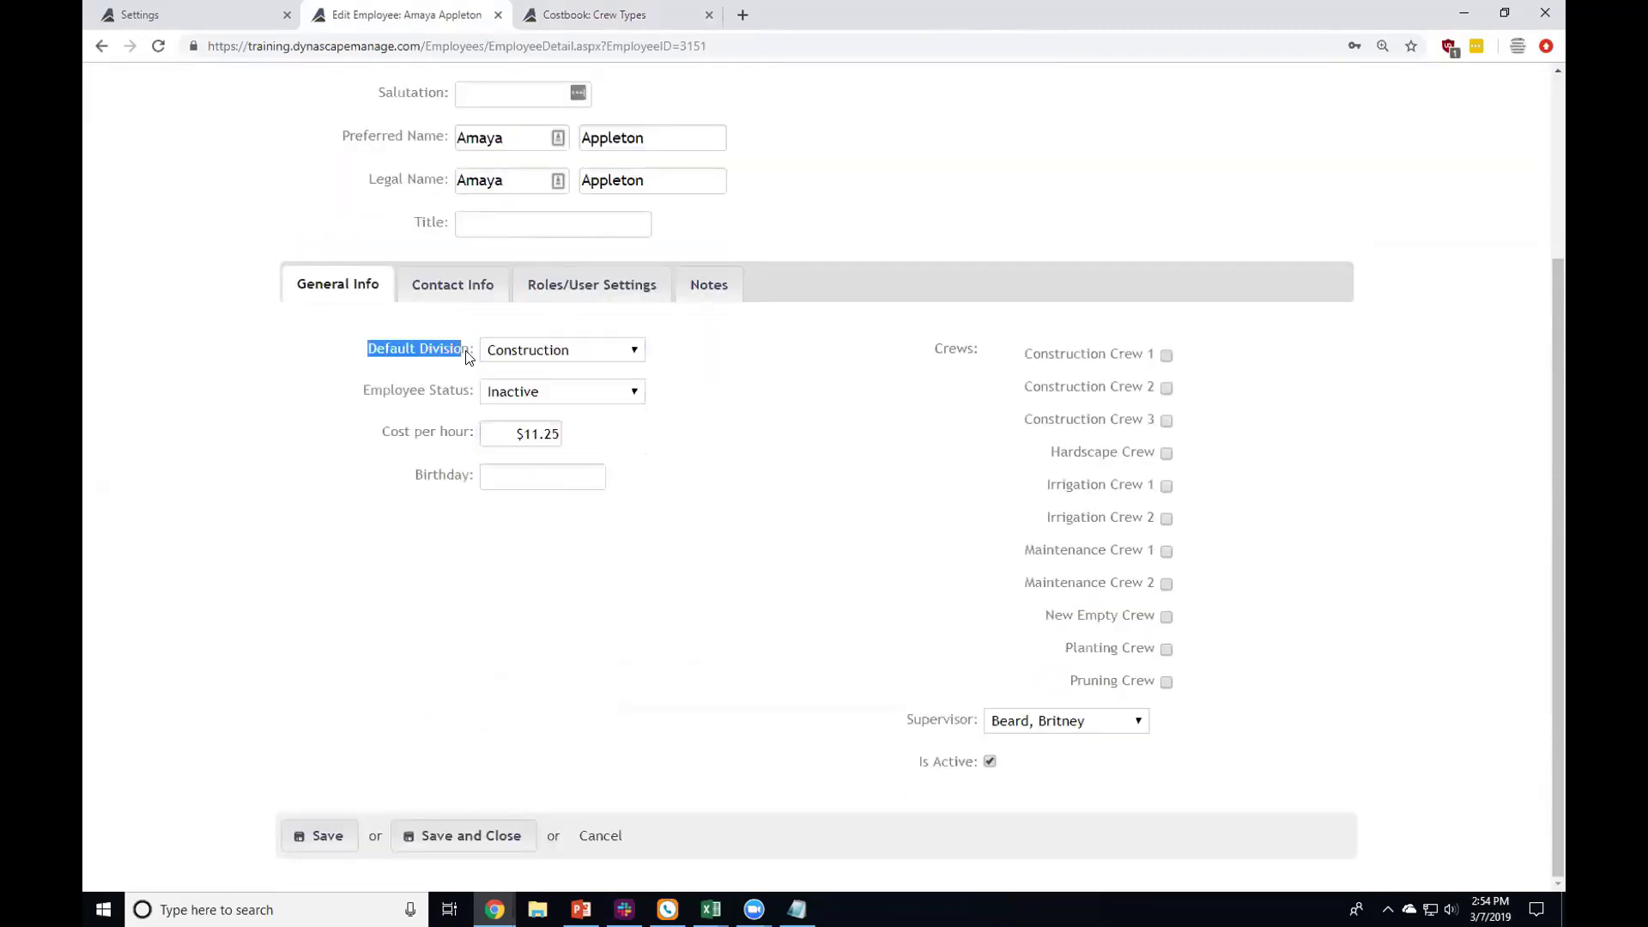
click(472, 350)
click(526, 350)
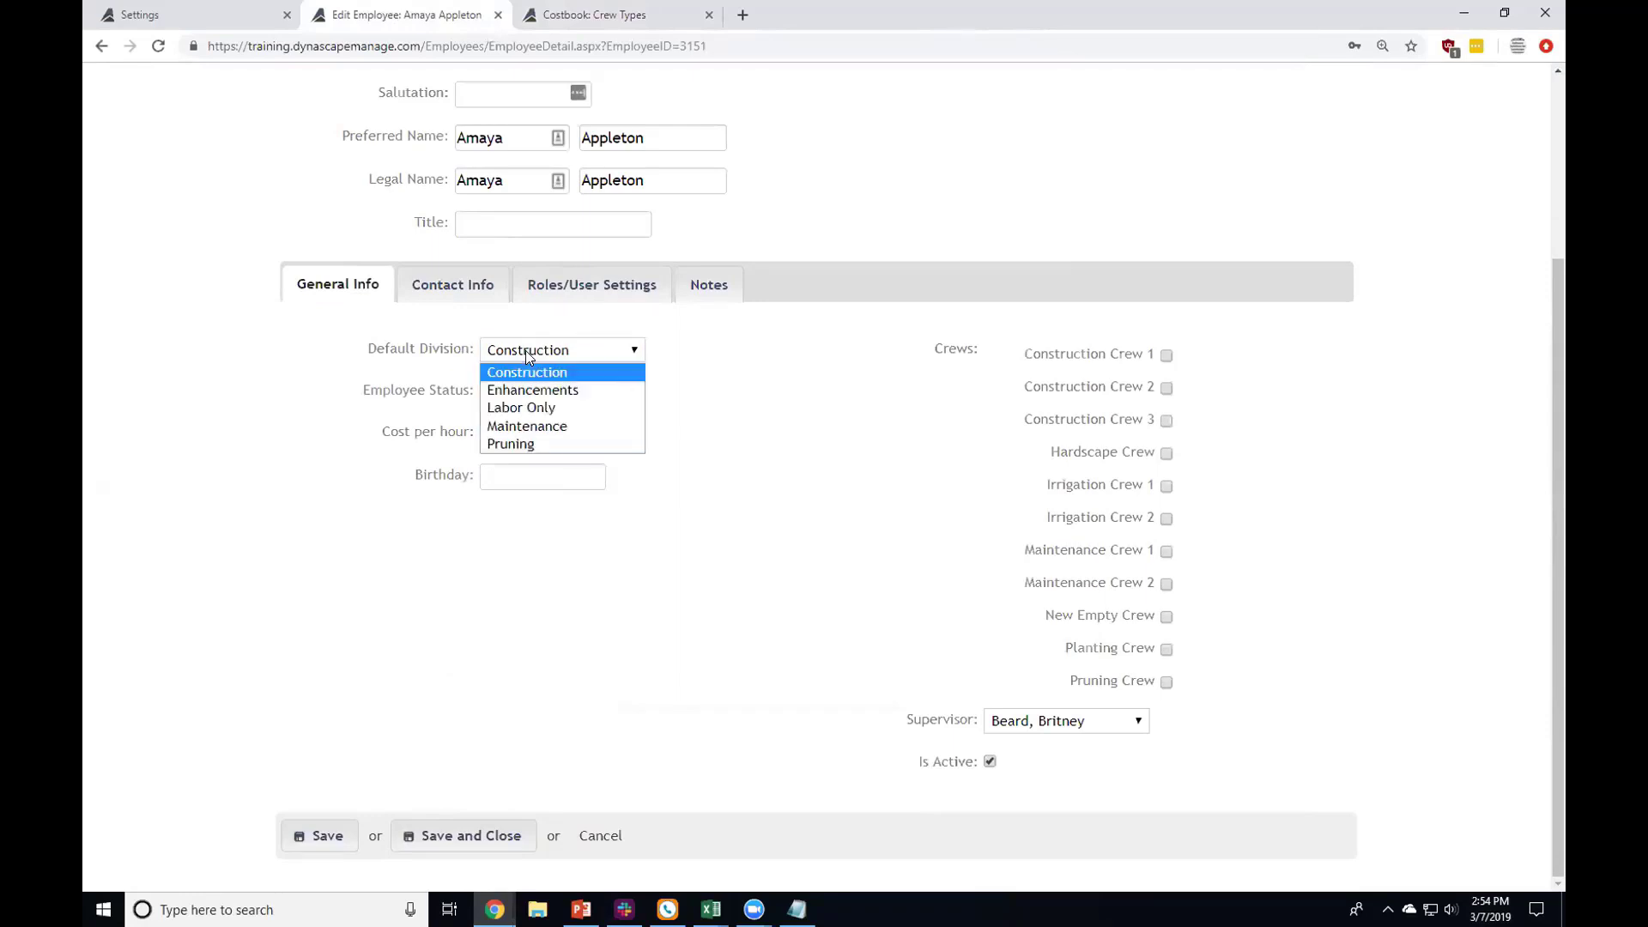
click(588, 324)
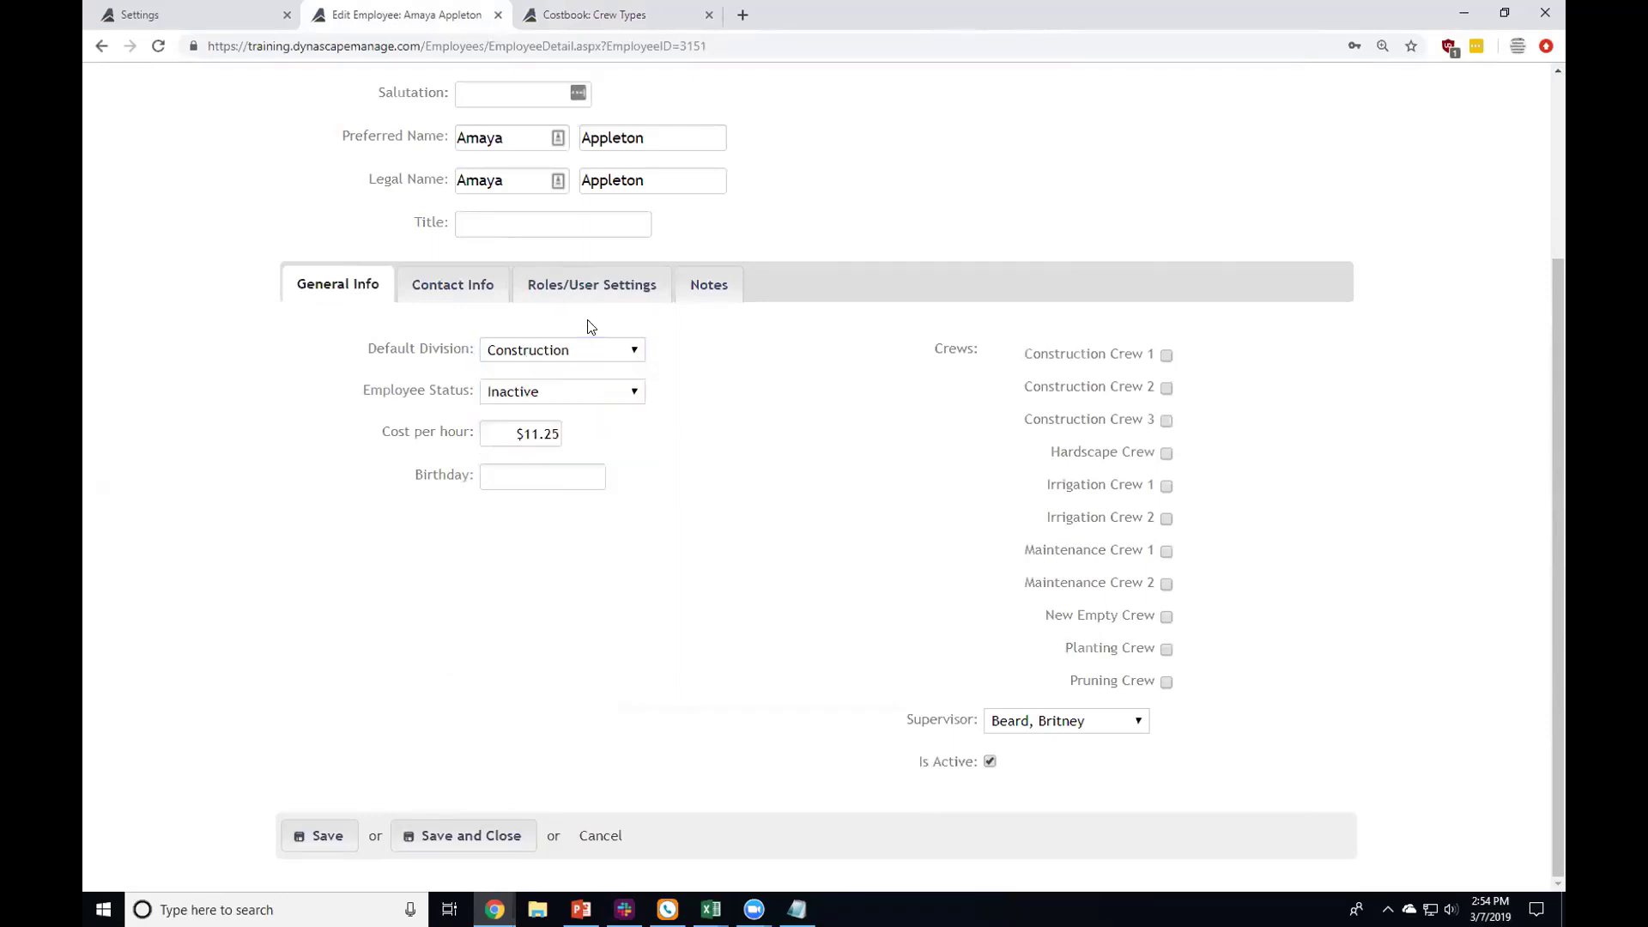
Step: Change the employee status from Inactive to Active
click(568, 392)
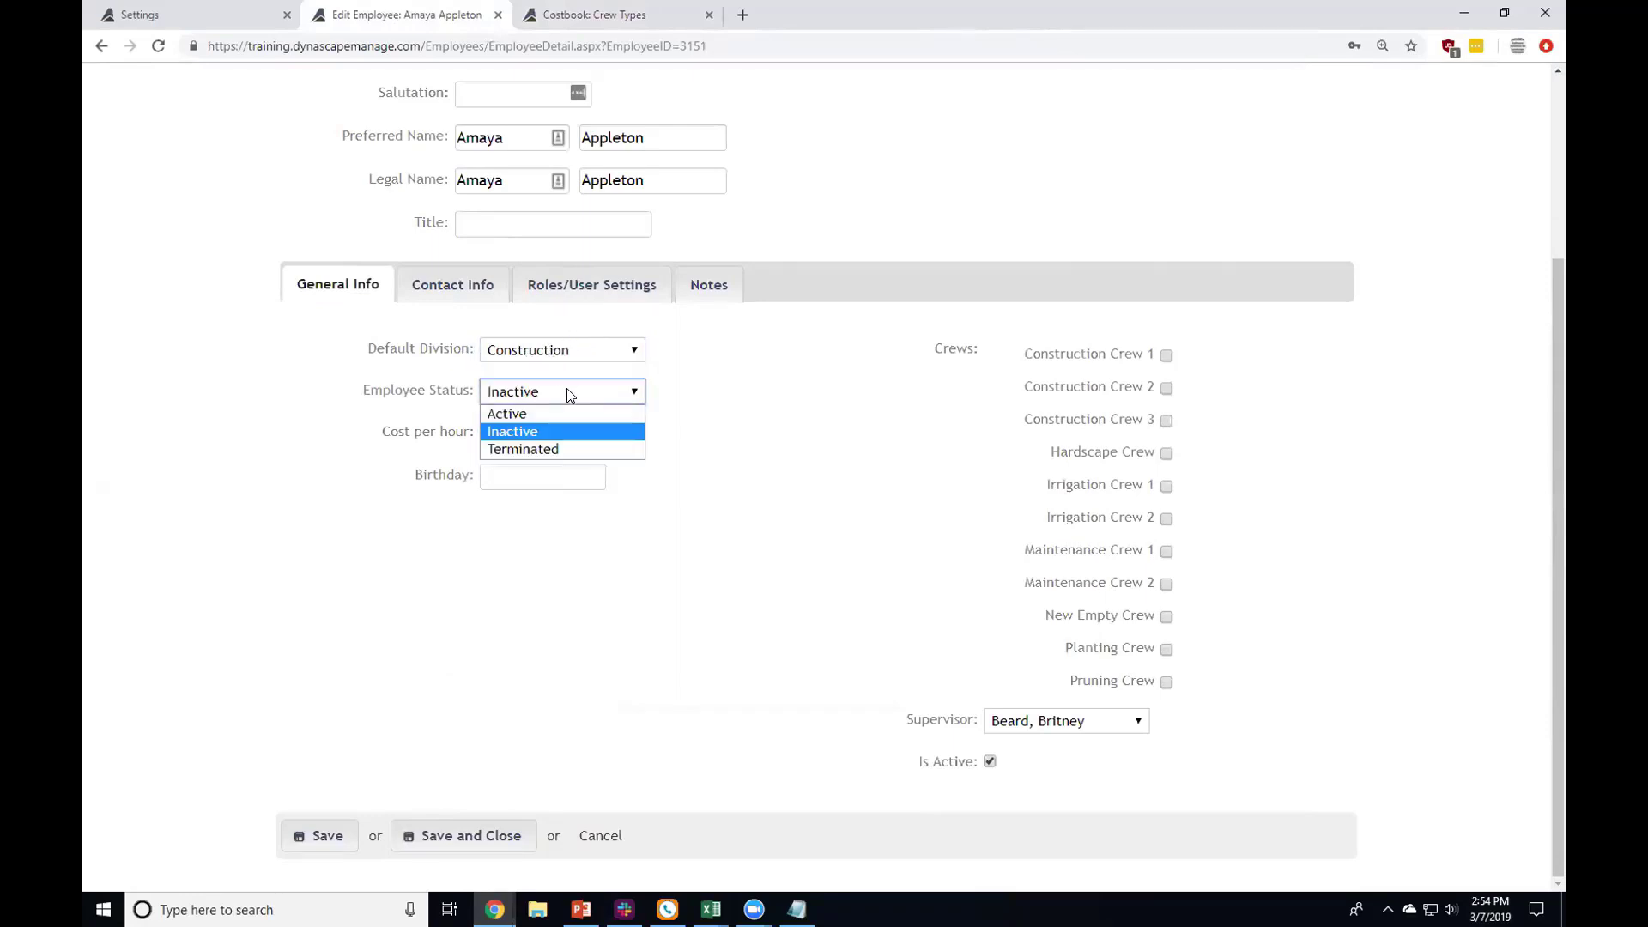
click(472, 391)
drag(472, 391, 383, 404)
click(413, 400)
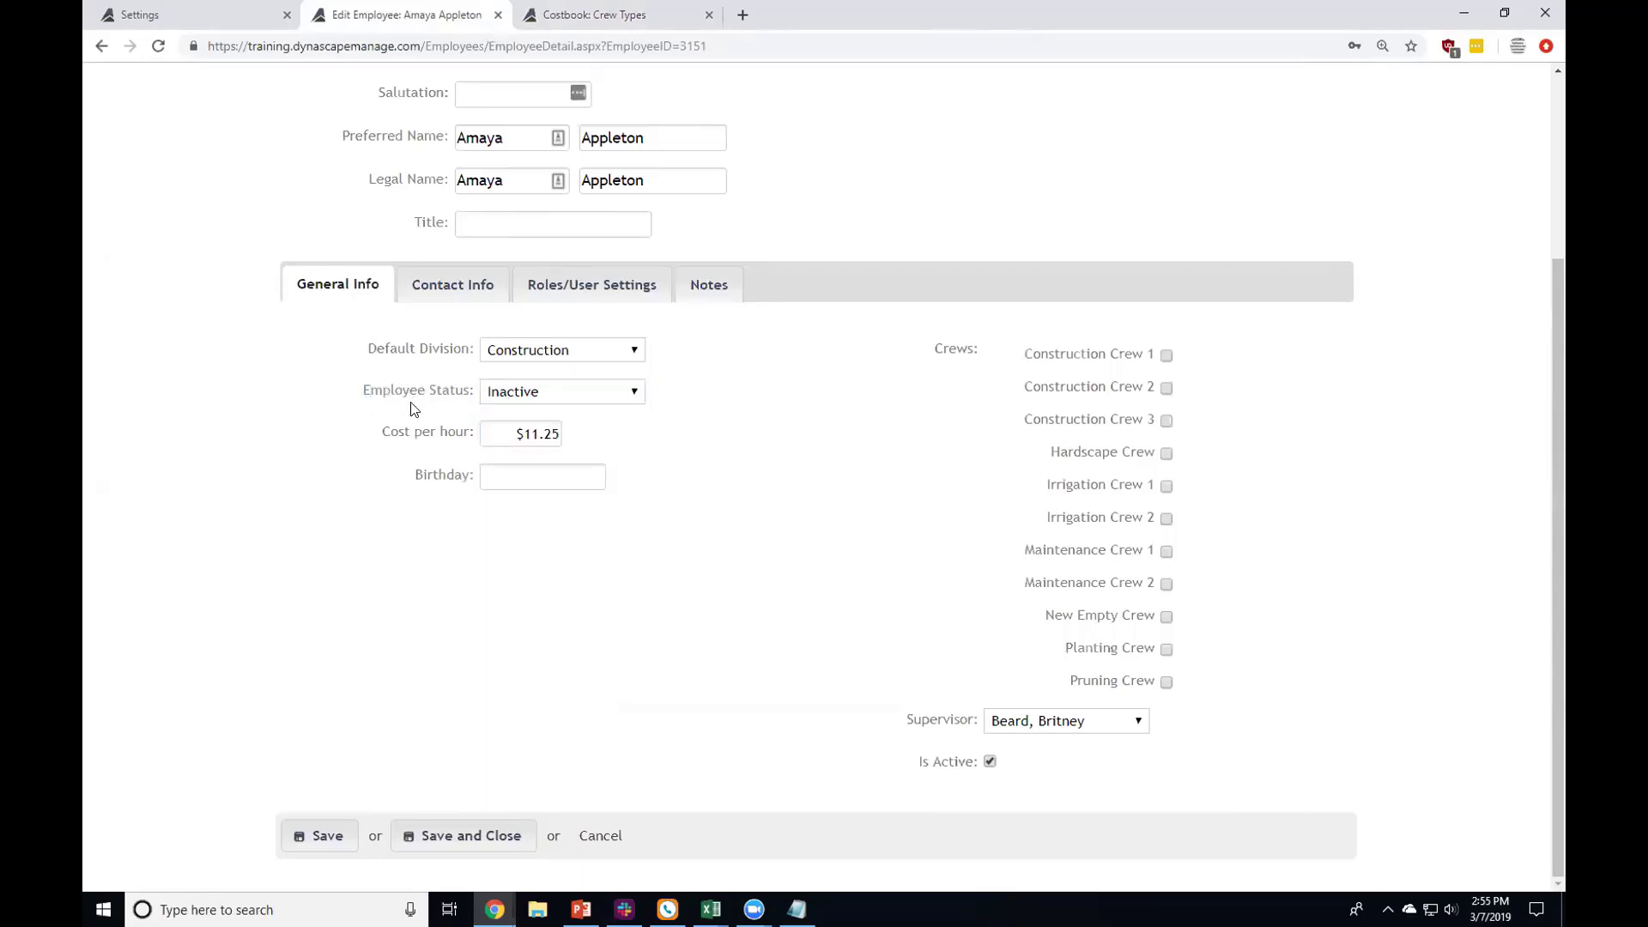
click(491, 387)
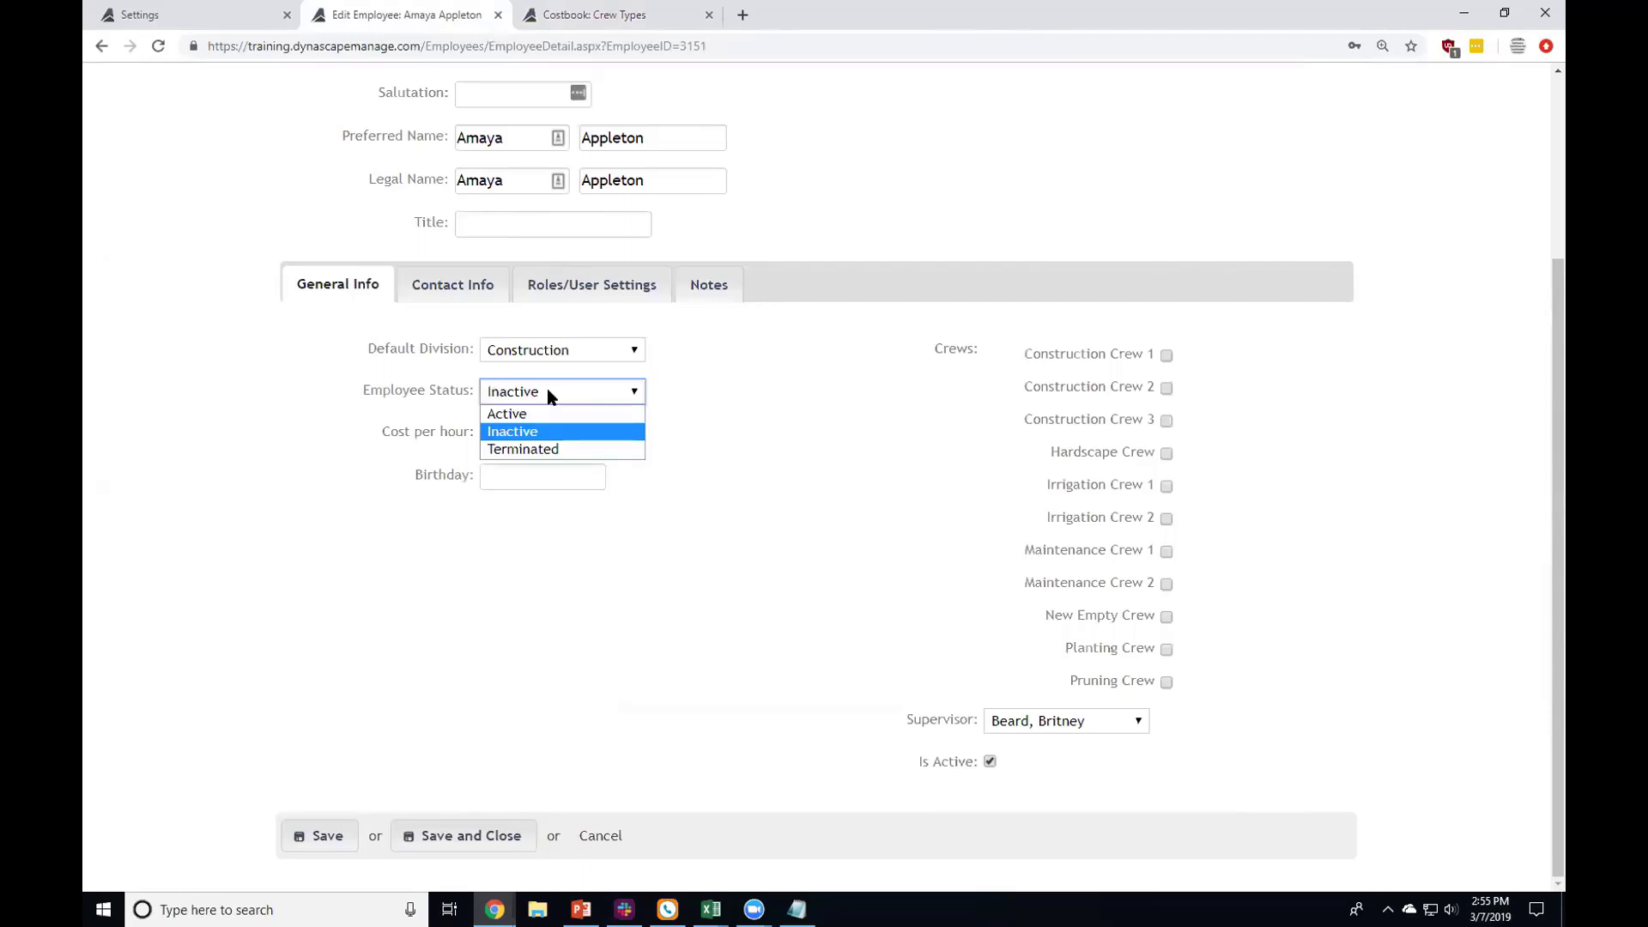
click(549, 412)
scroll(540, 429, up, 1)
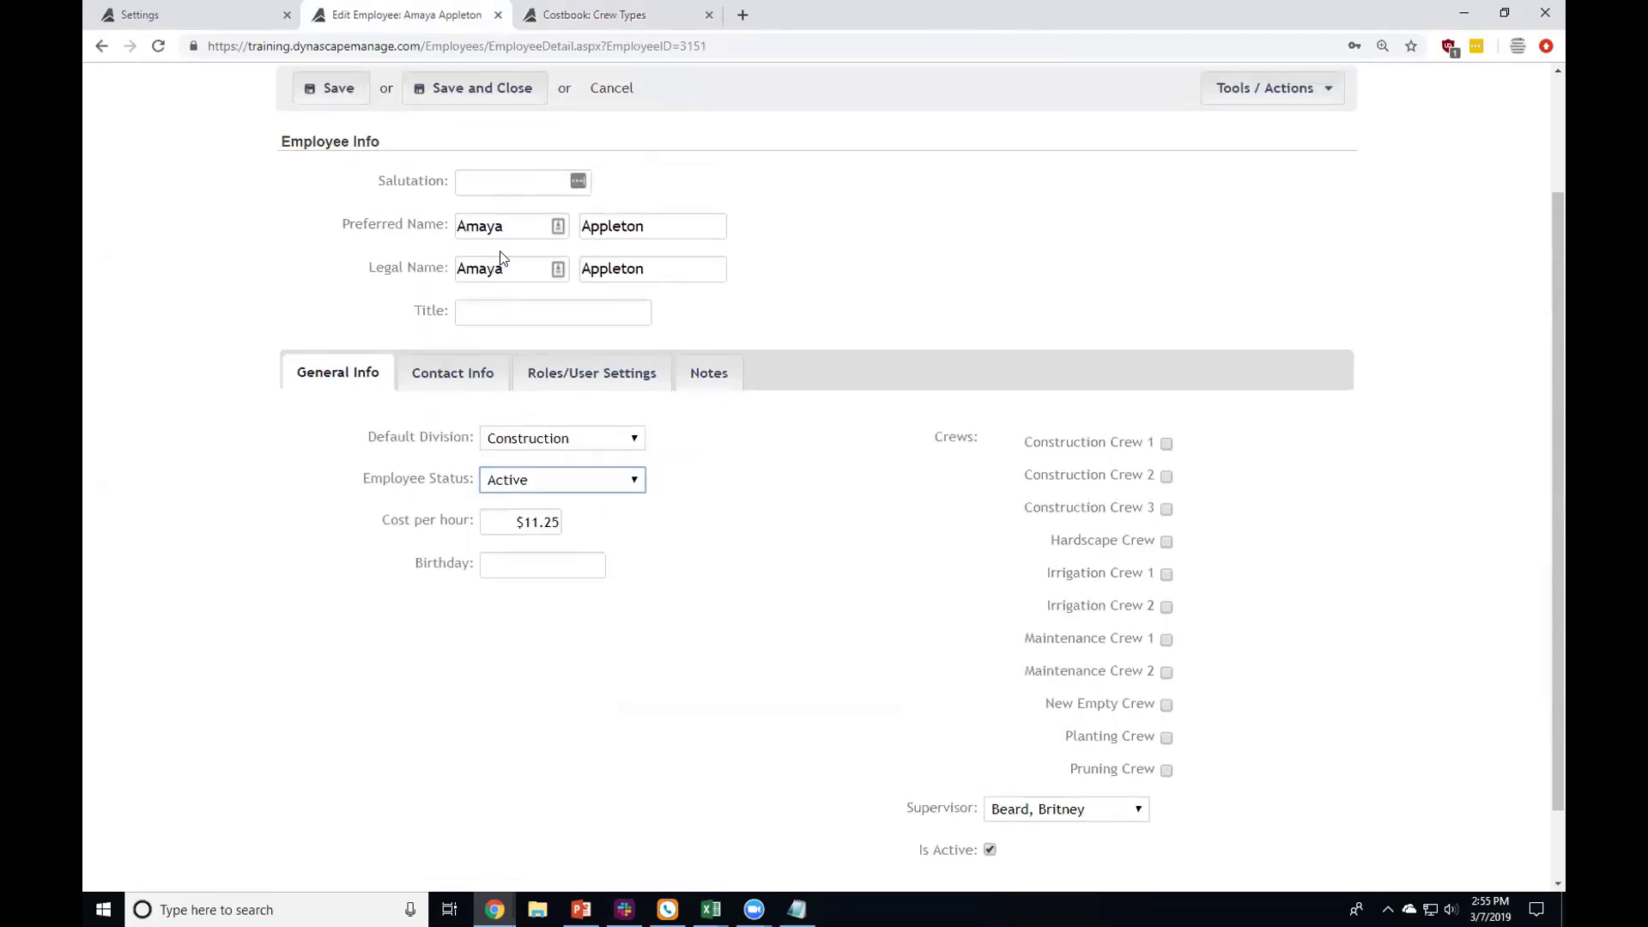
click(542, 468)
Step: Recheck the employee status dropdown to confirm it stays Active
scroll(539, 464, down, 1)
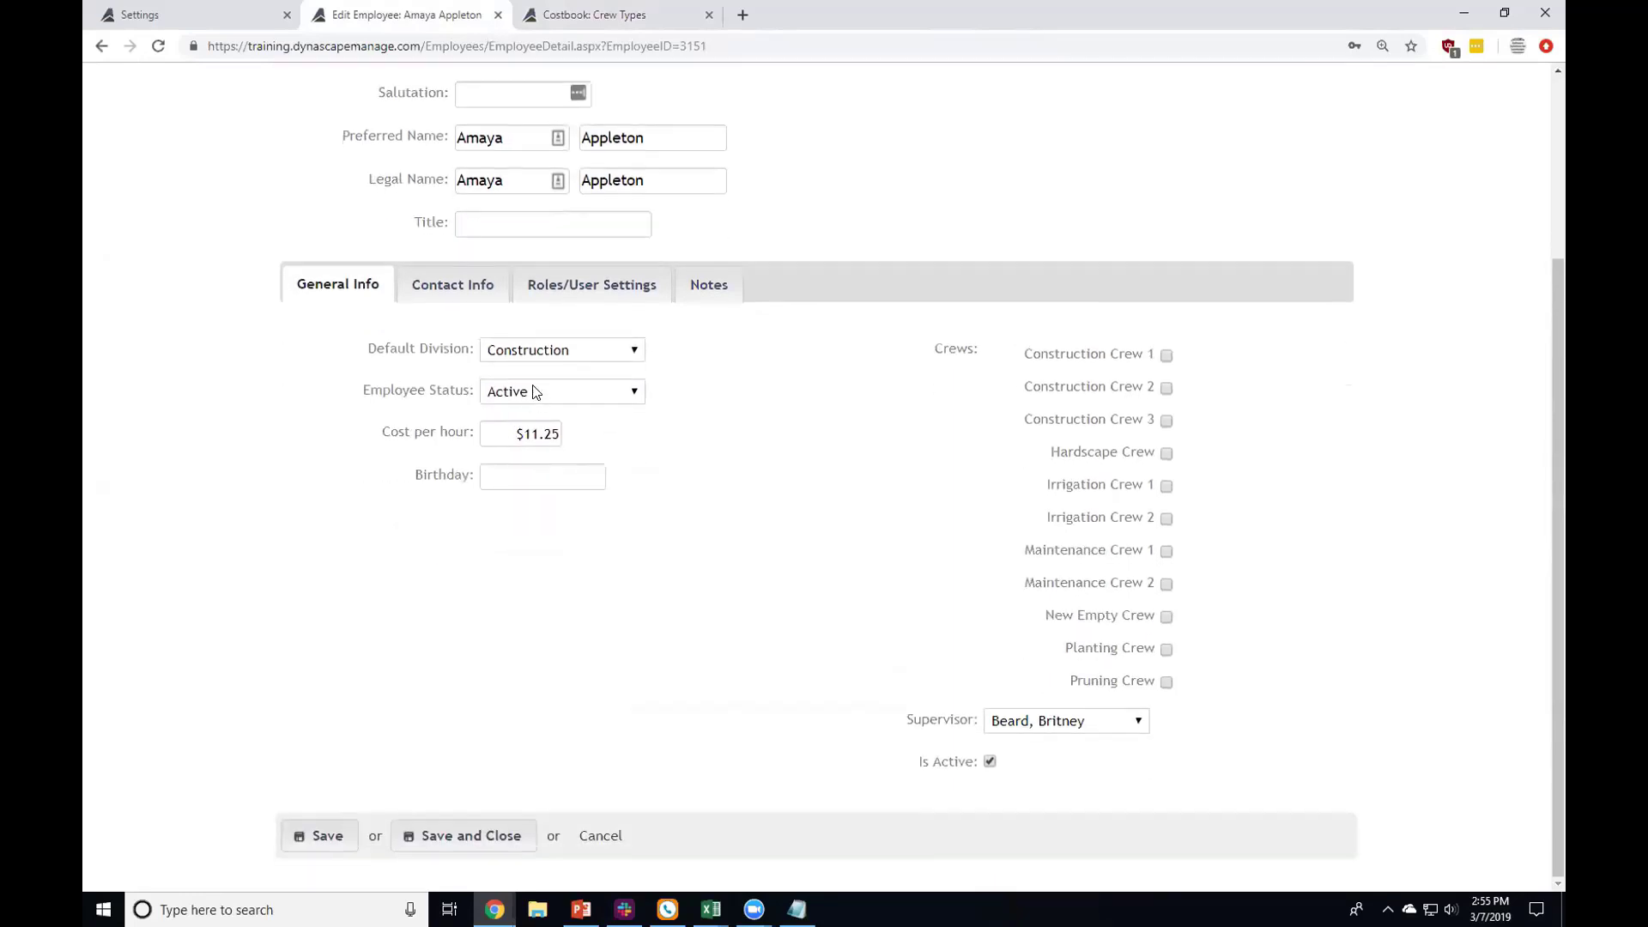
click(535, 392)
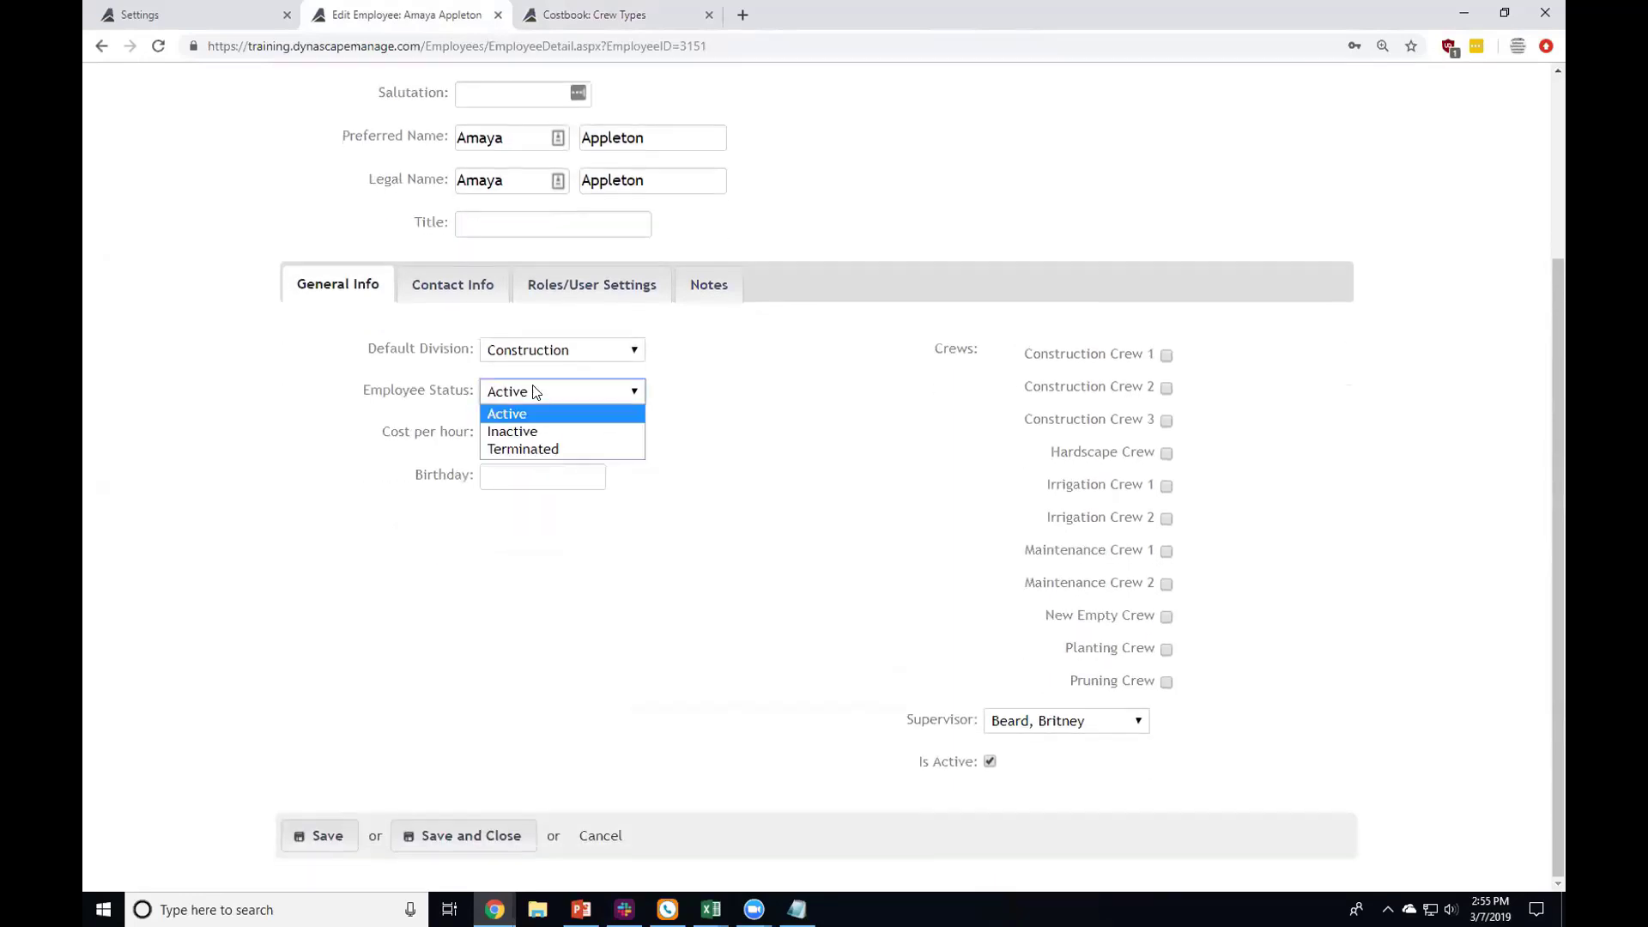
click(763, 478)
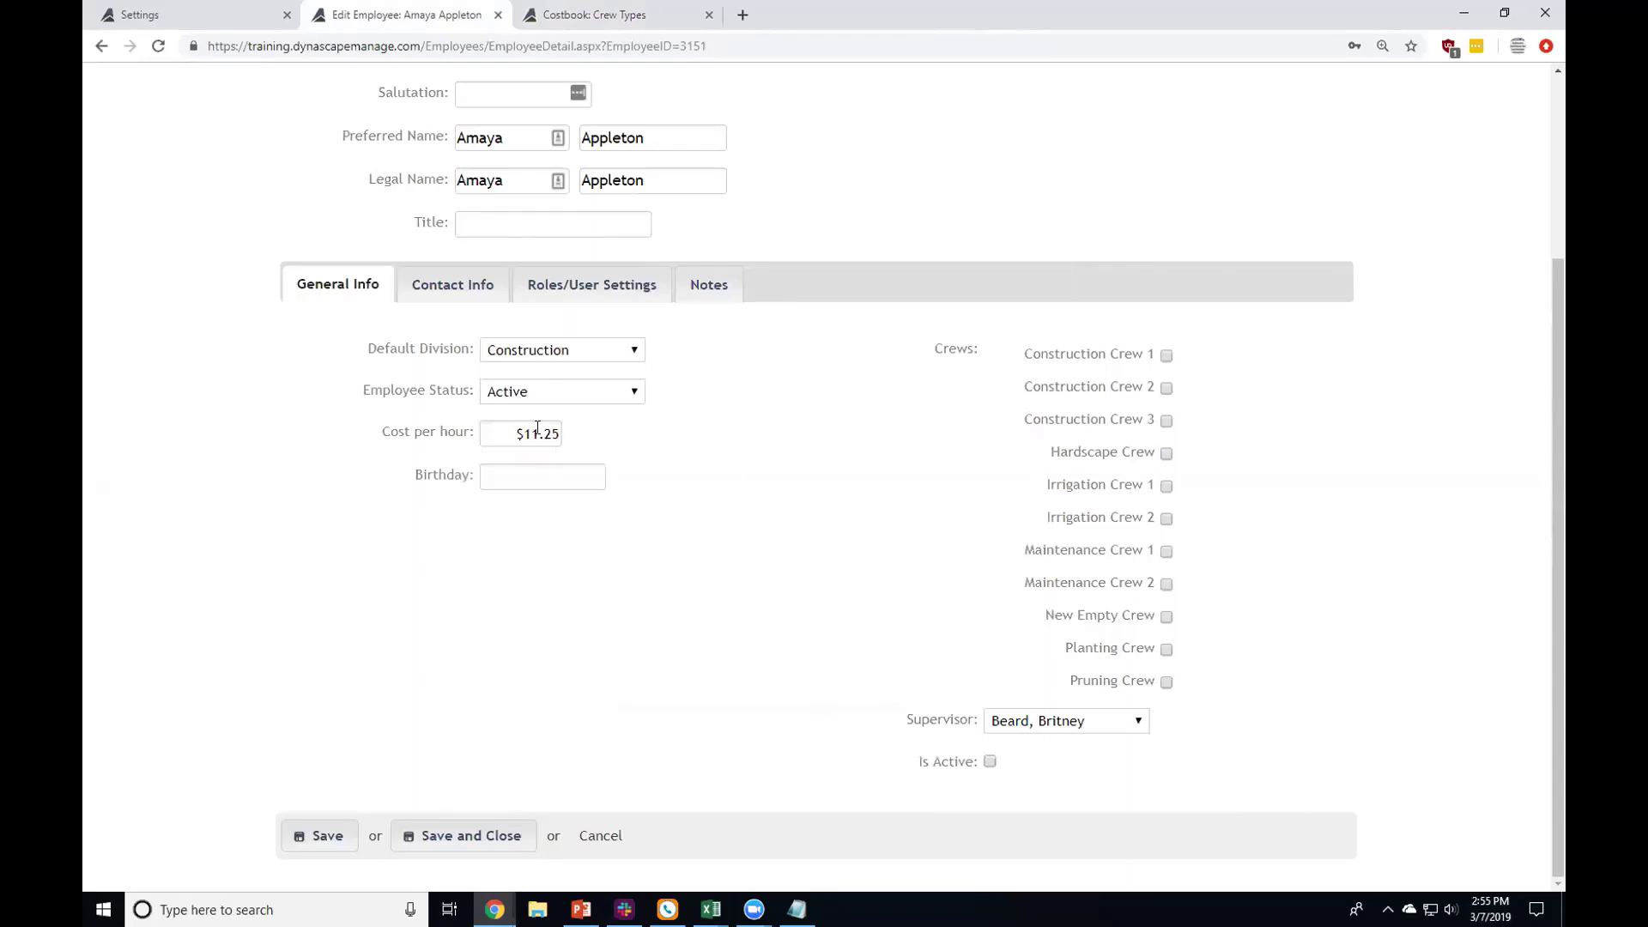
click(526, 394)
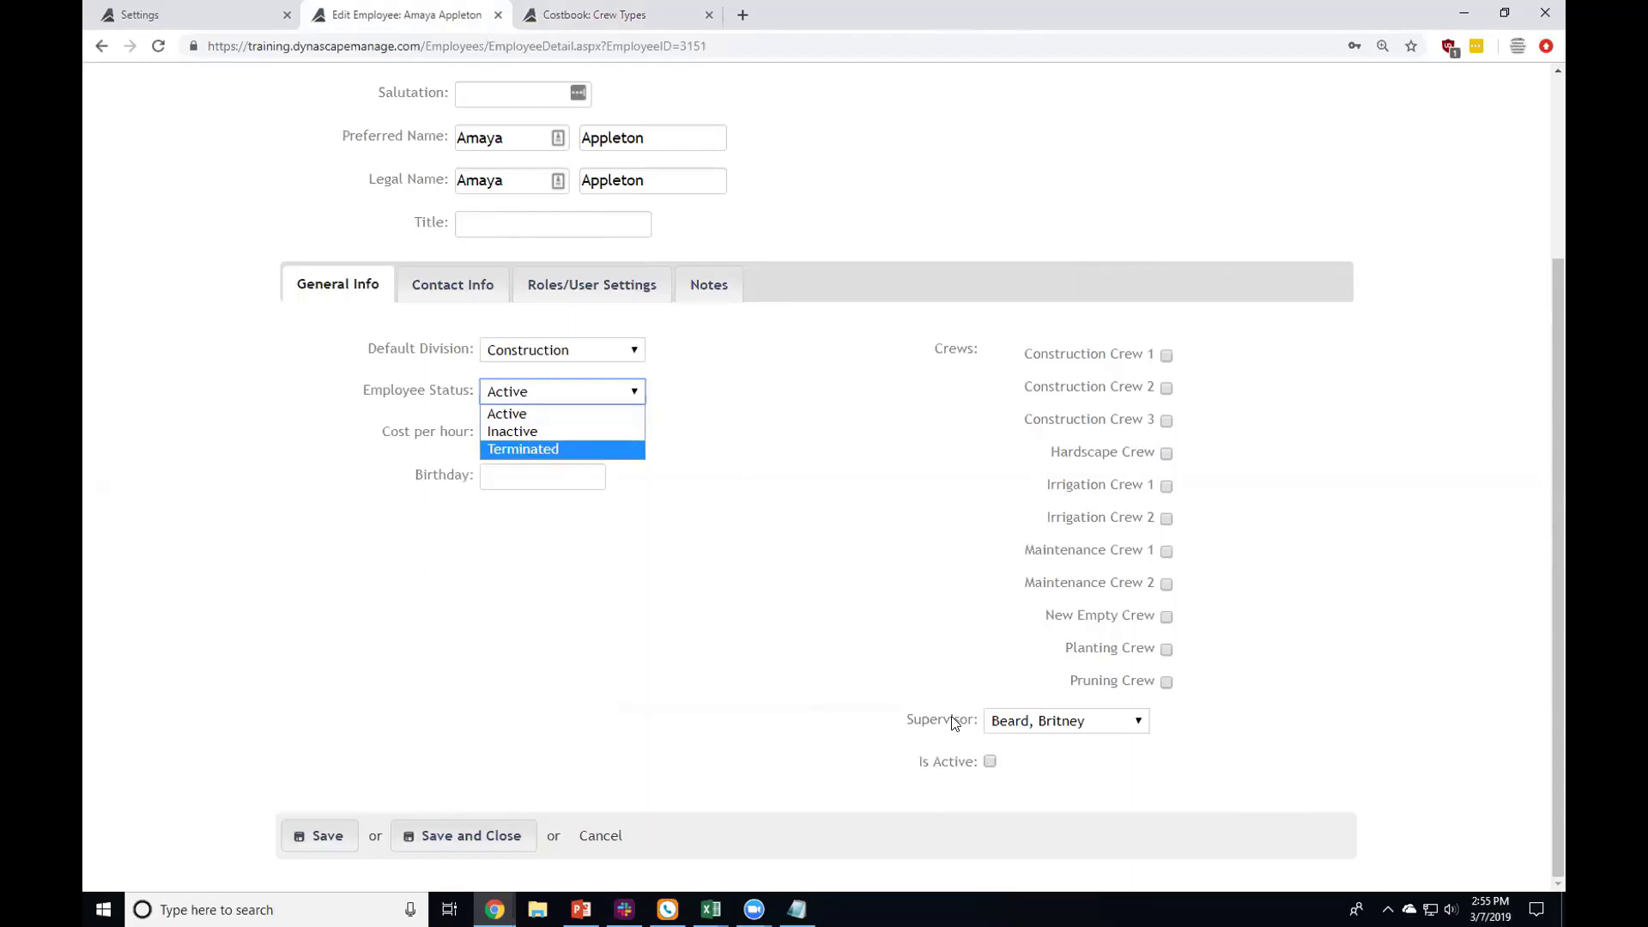
click(989, 767)
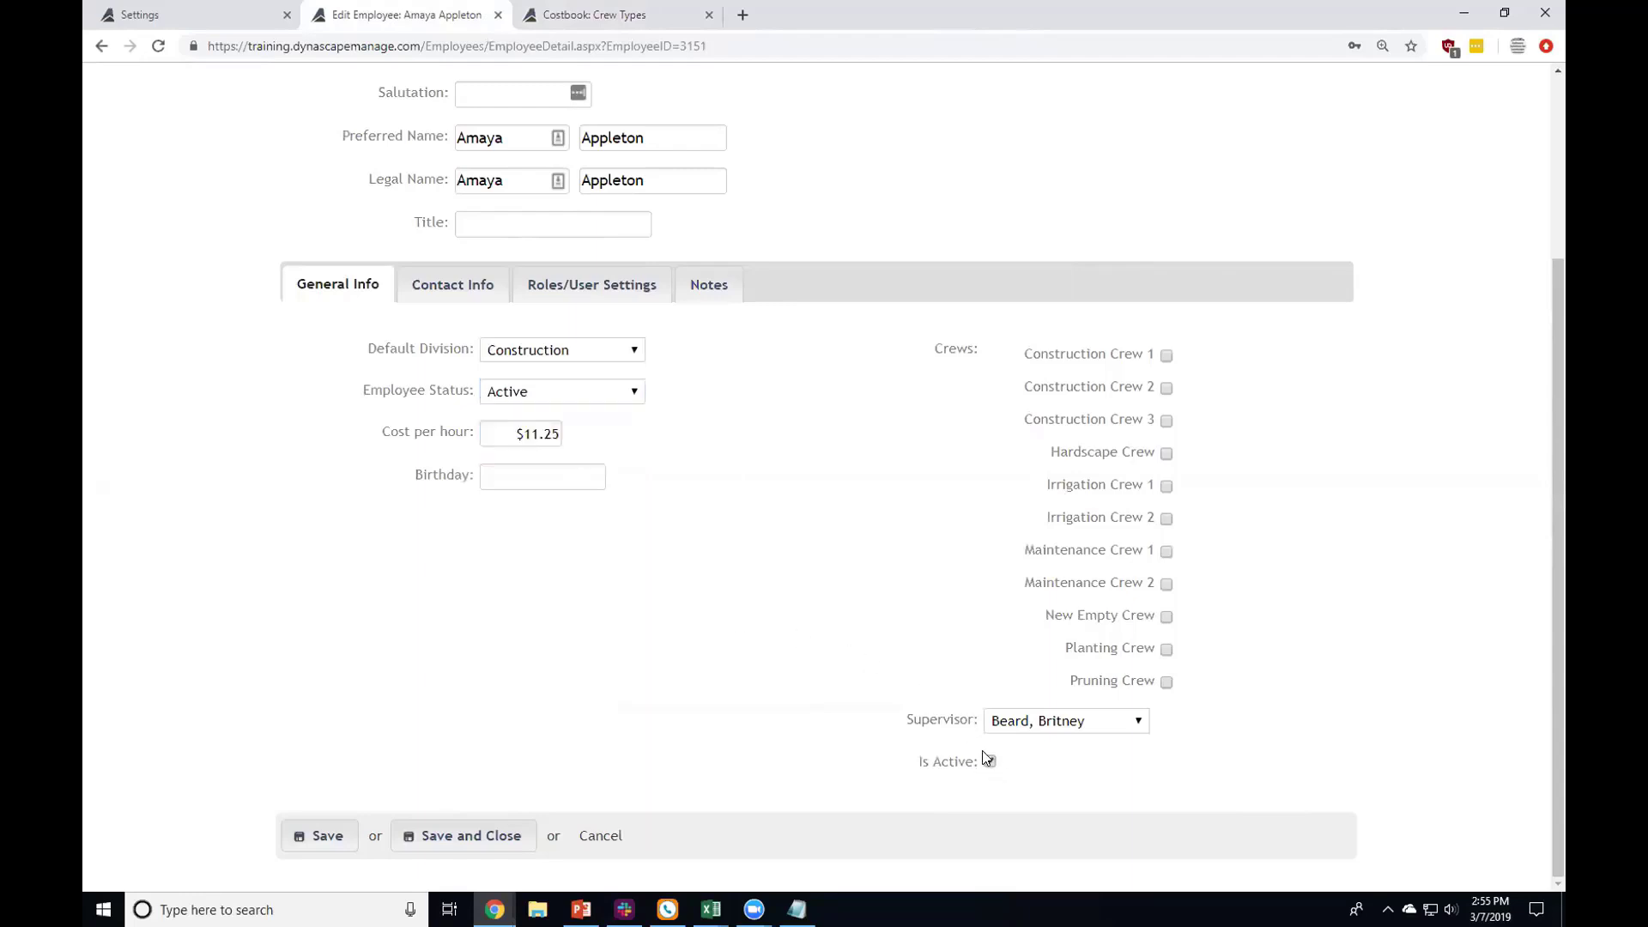
click(617, 386)
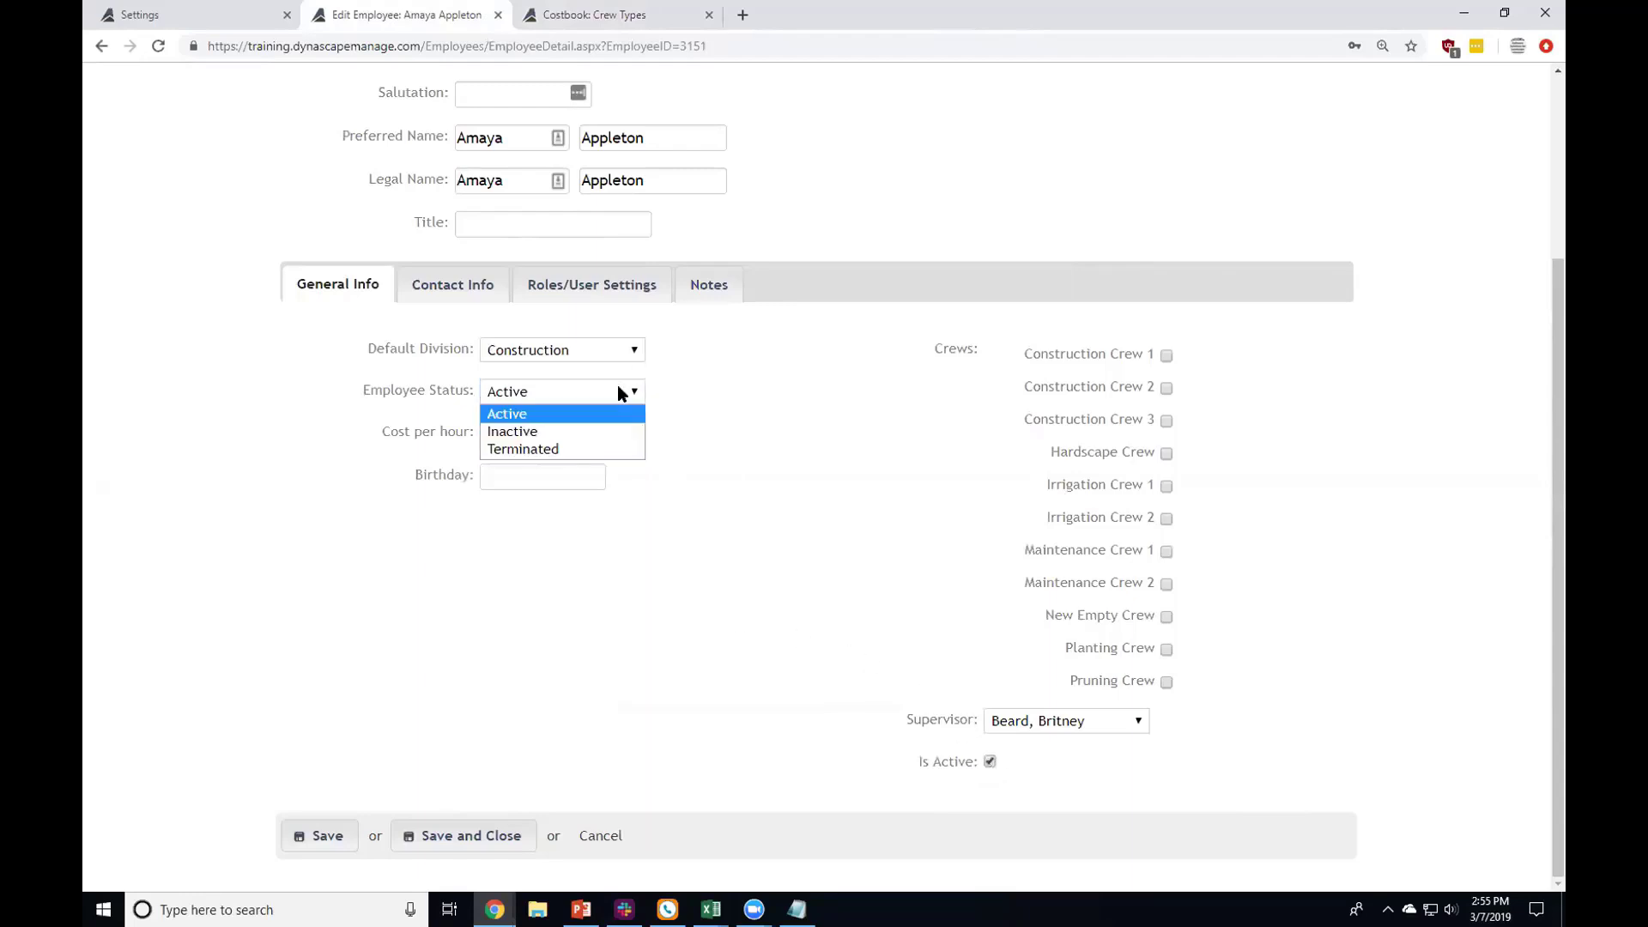
click(566, 525)
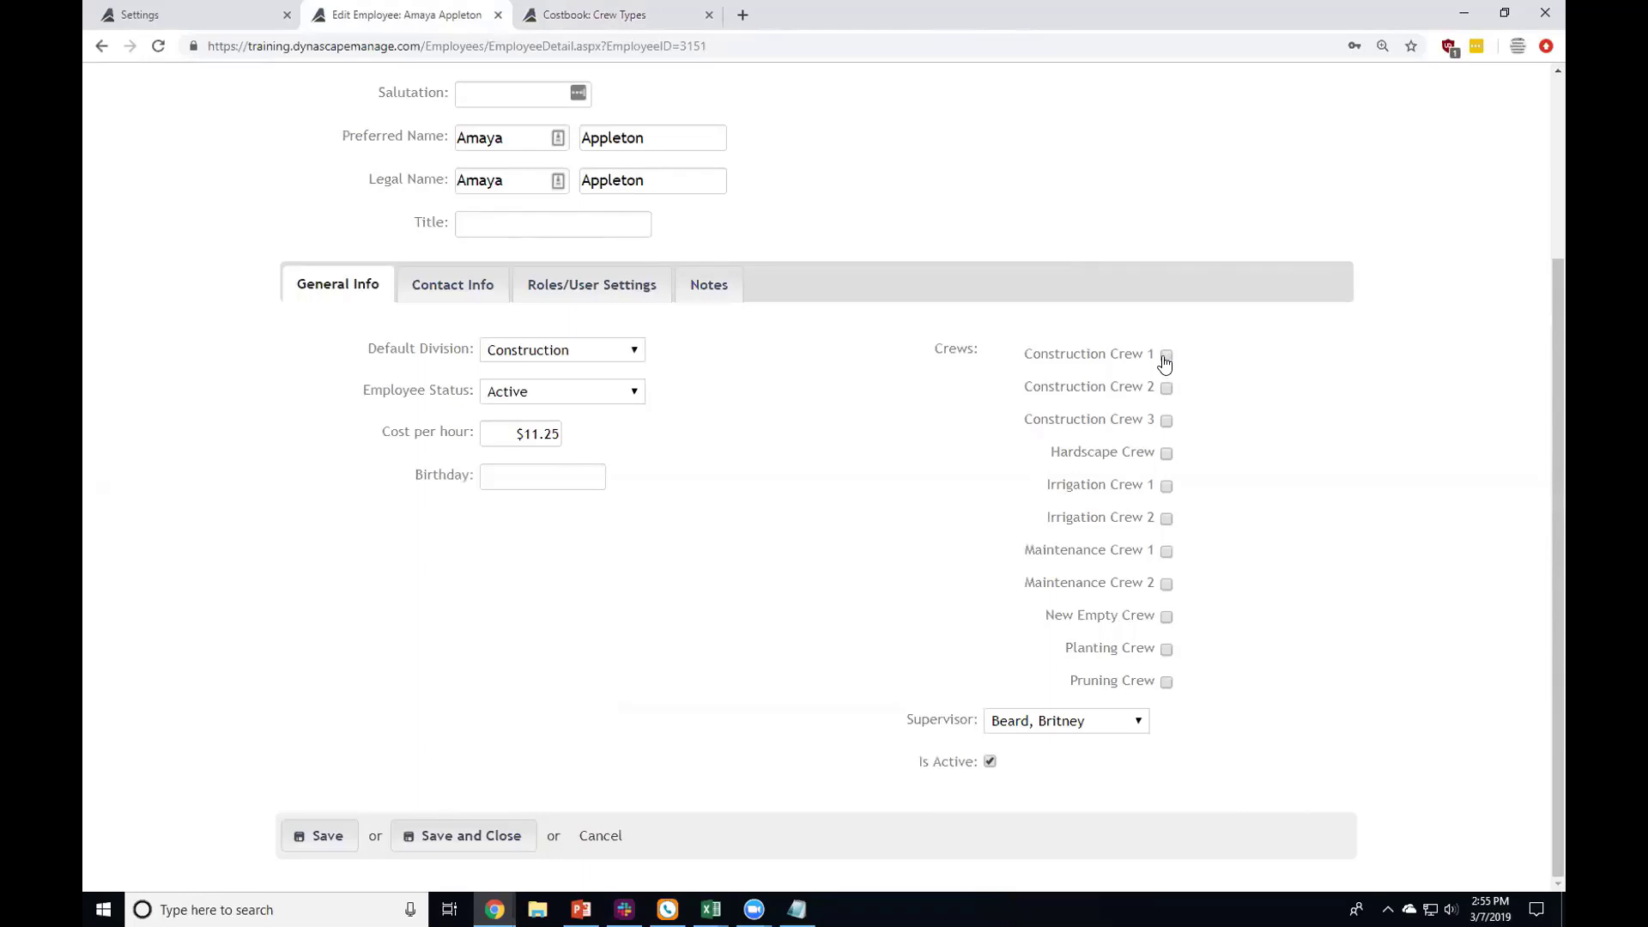
Step: Add the employee to Maintenance Crew 1 and assign a different supervisor from the dropdown
click(1166, 551)
click(1115, 722)
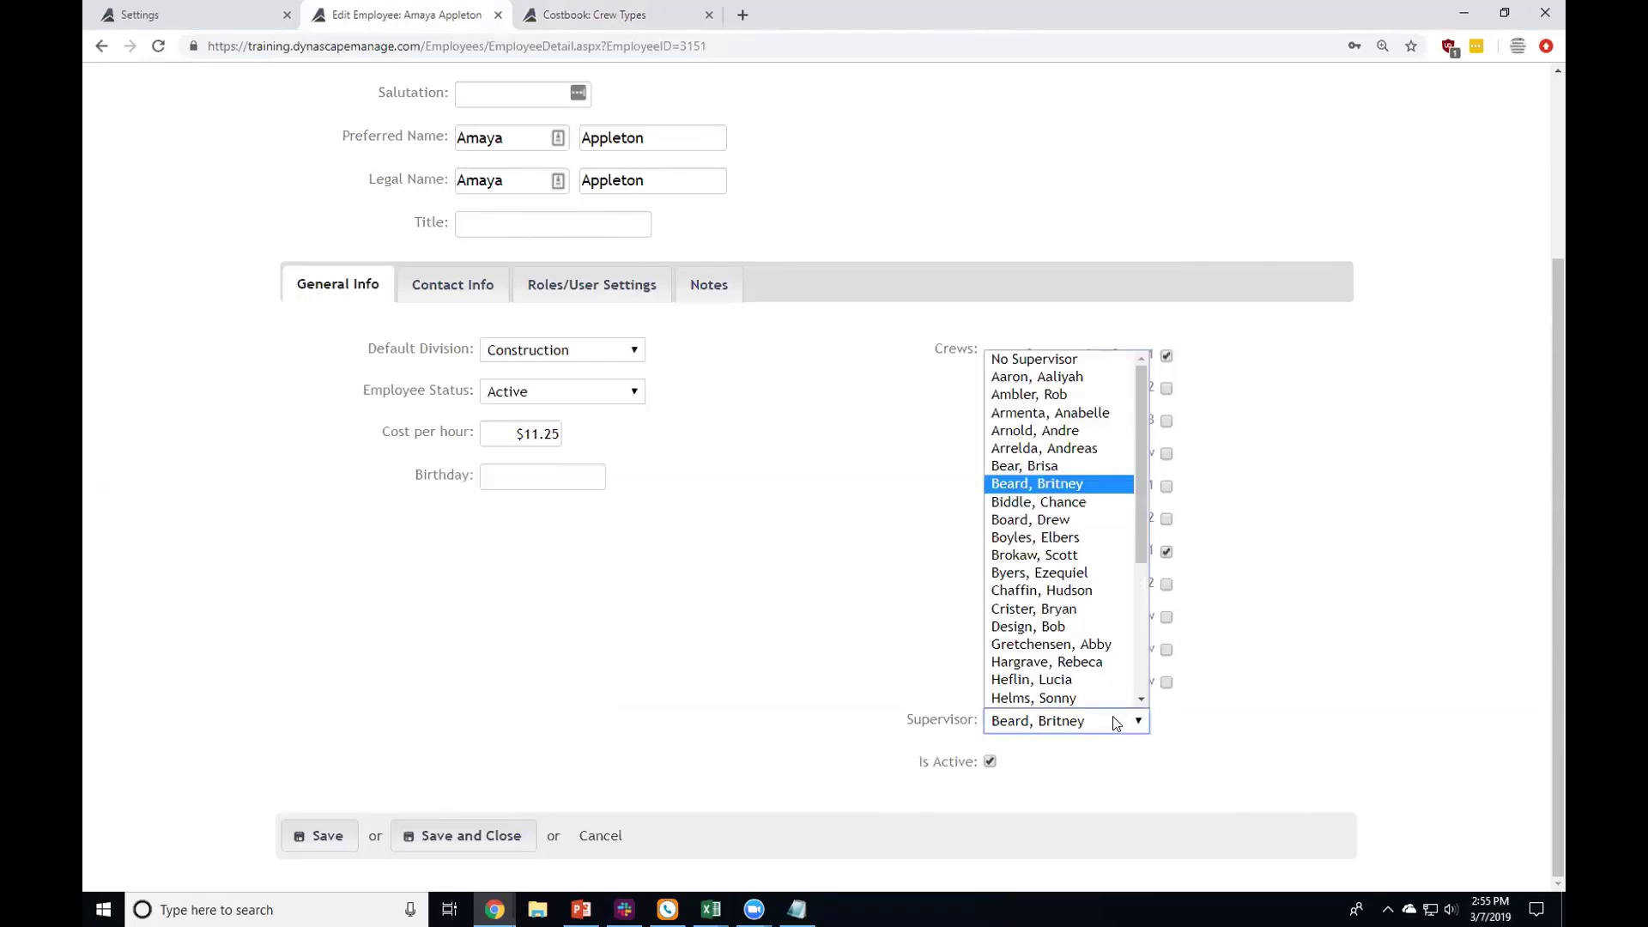
click(1082, 505)
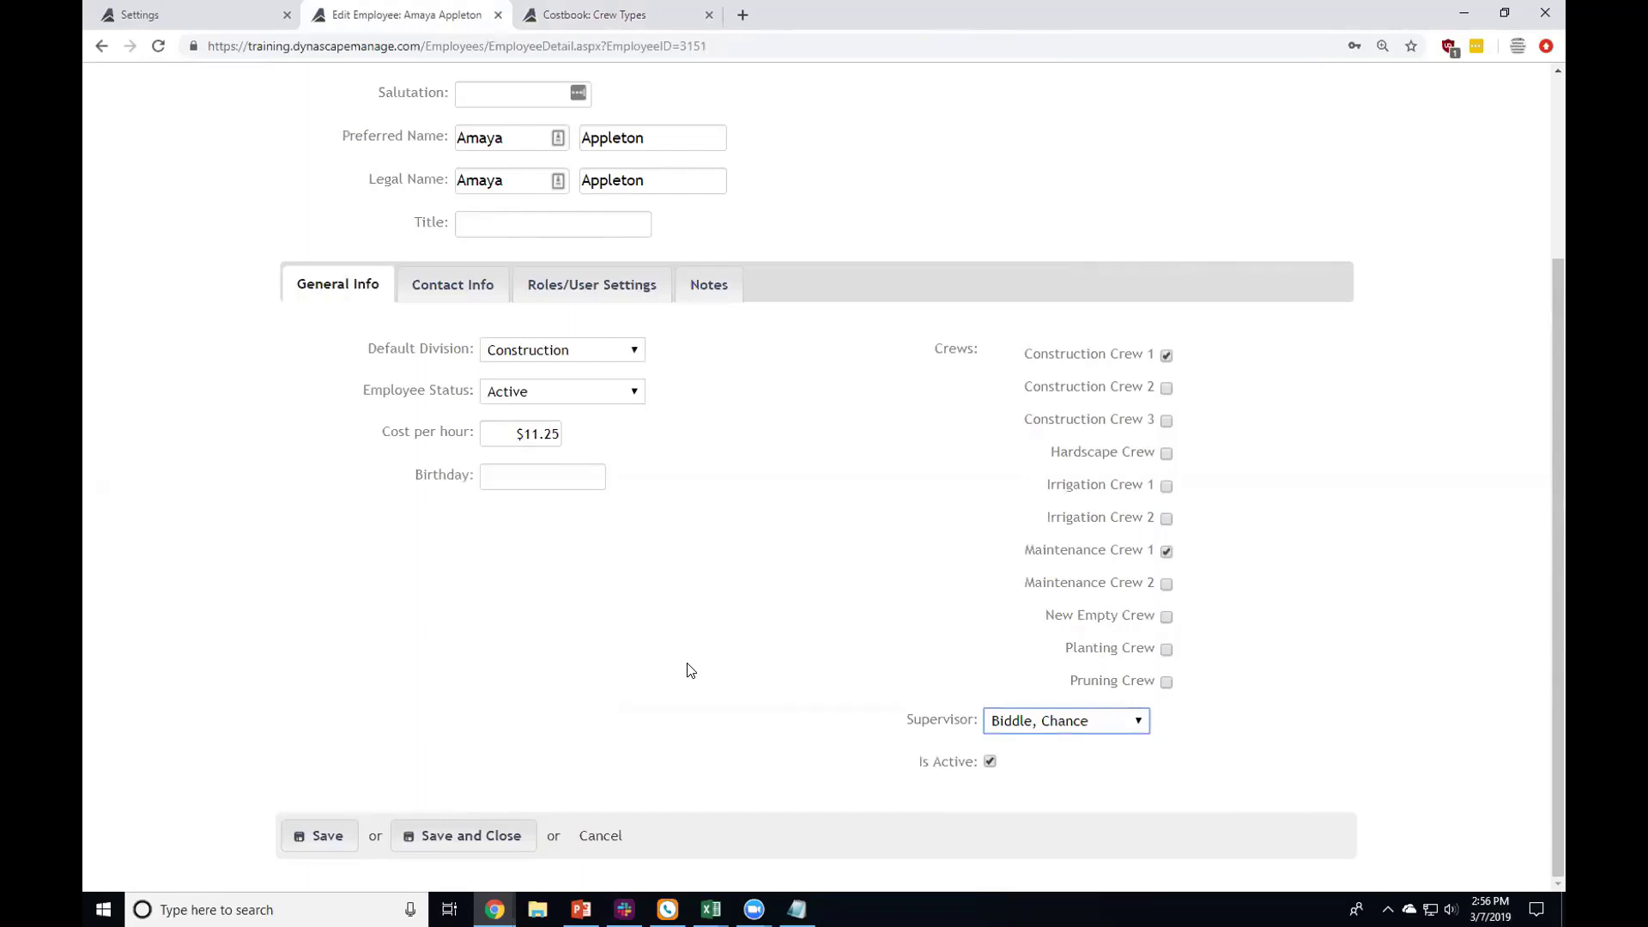
Step: Show the employee's Contact Info details
scroll(687, 656, up, 2)
scroll(769, 708, down, 2)
click(858, 716)
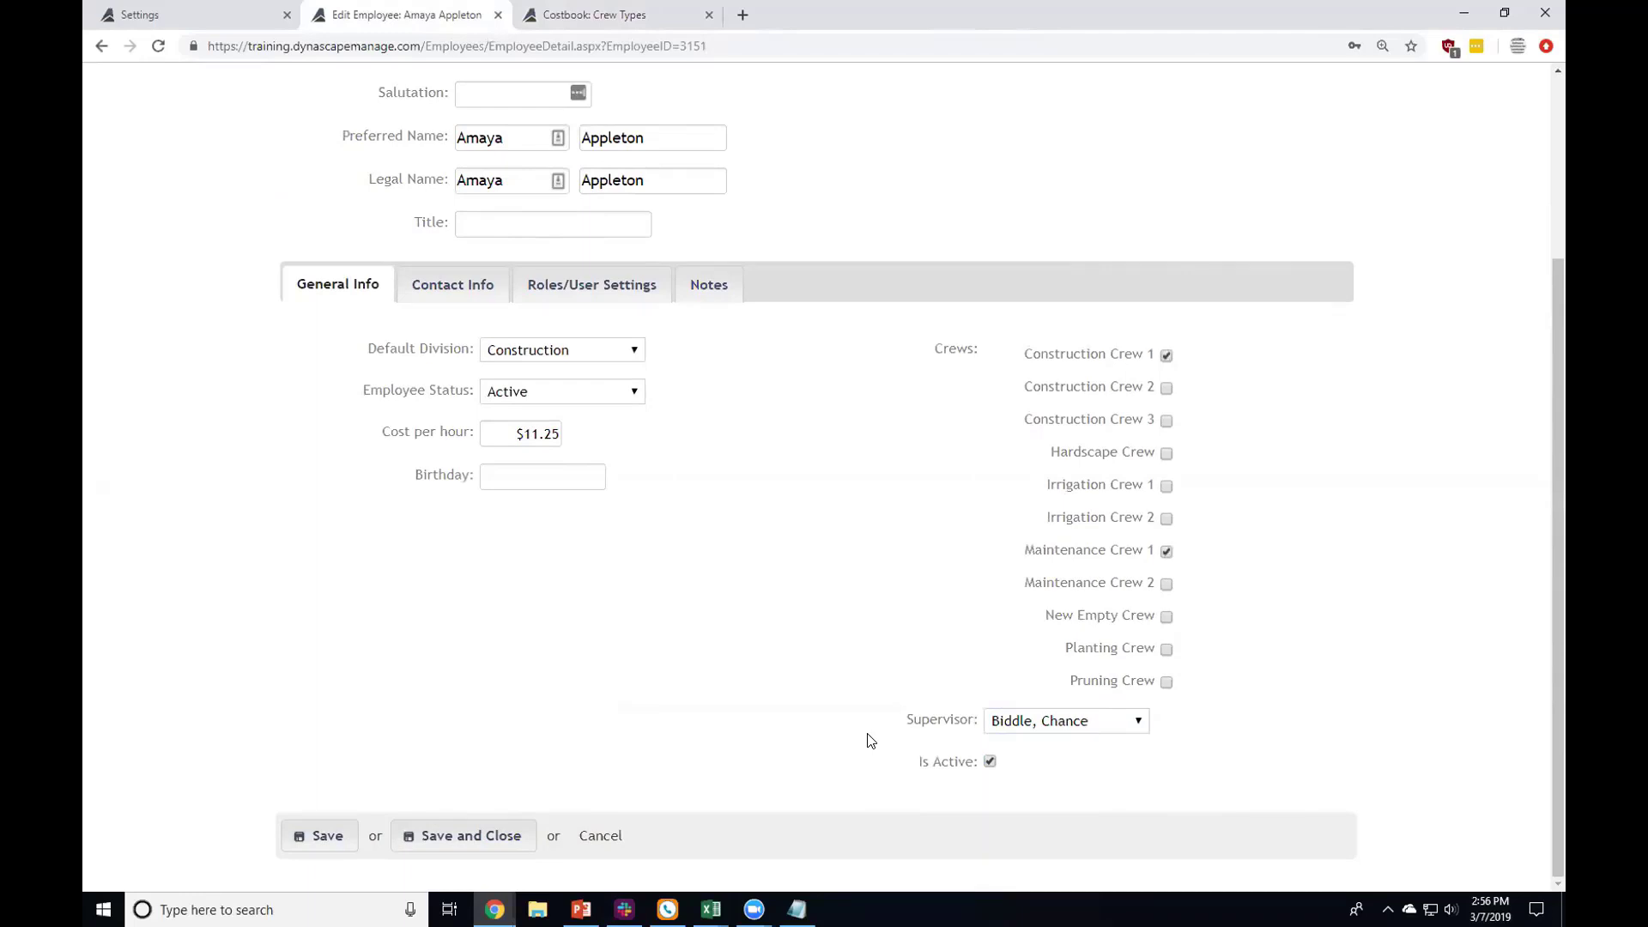
click(471, 299)
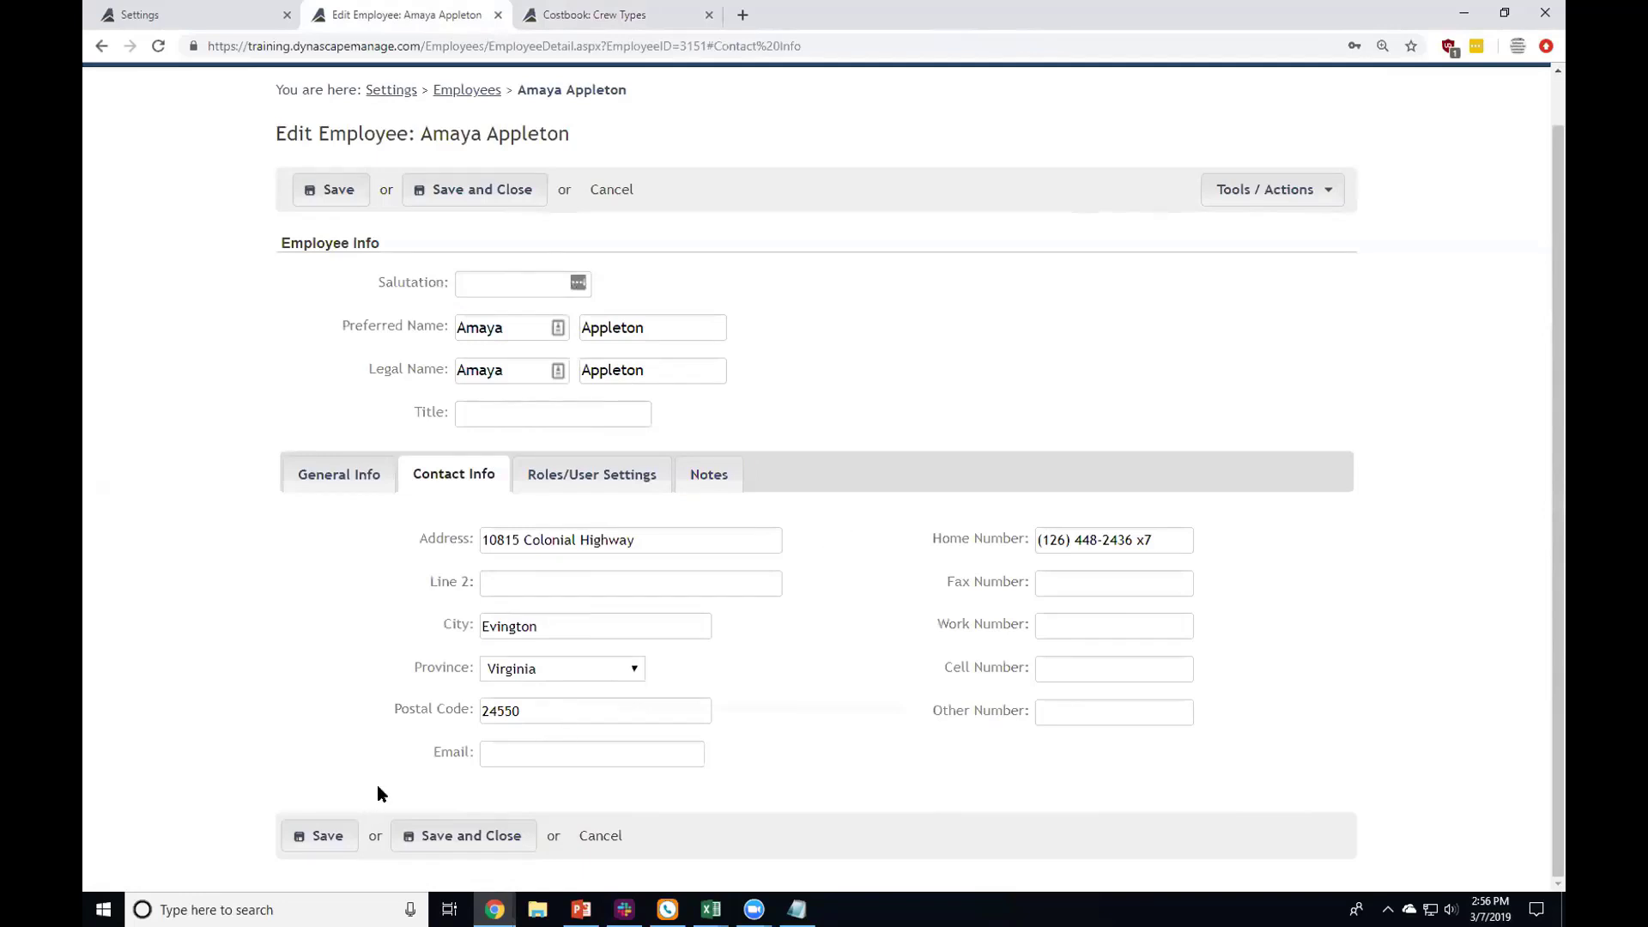
click(512, 755)
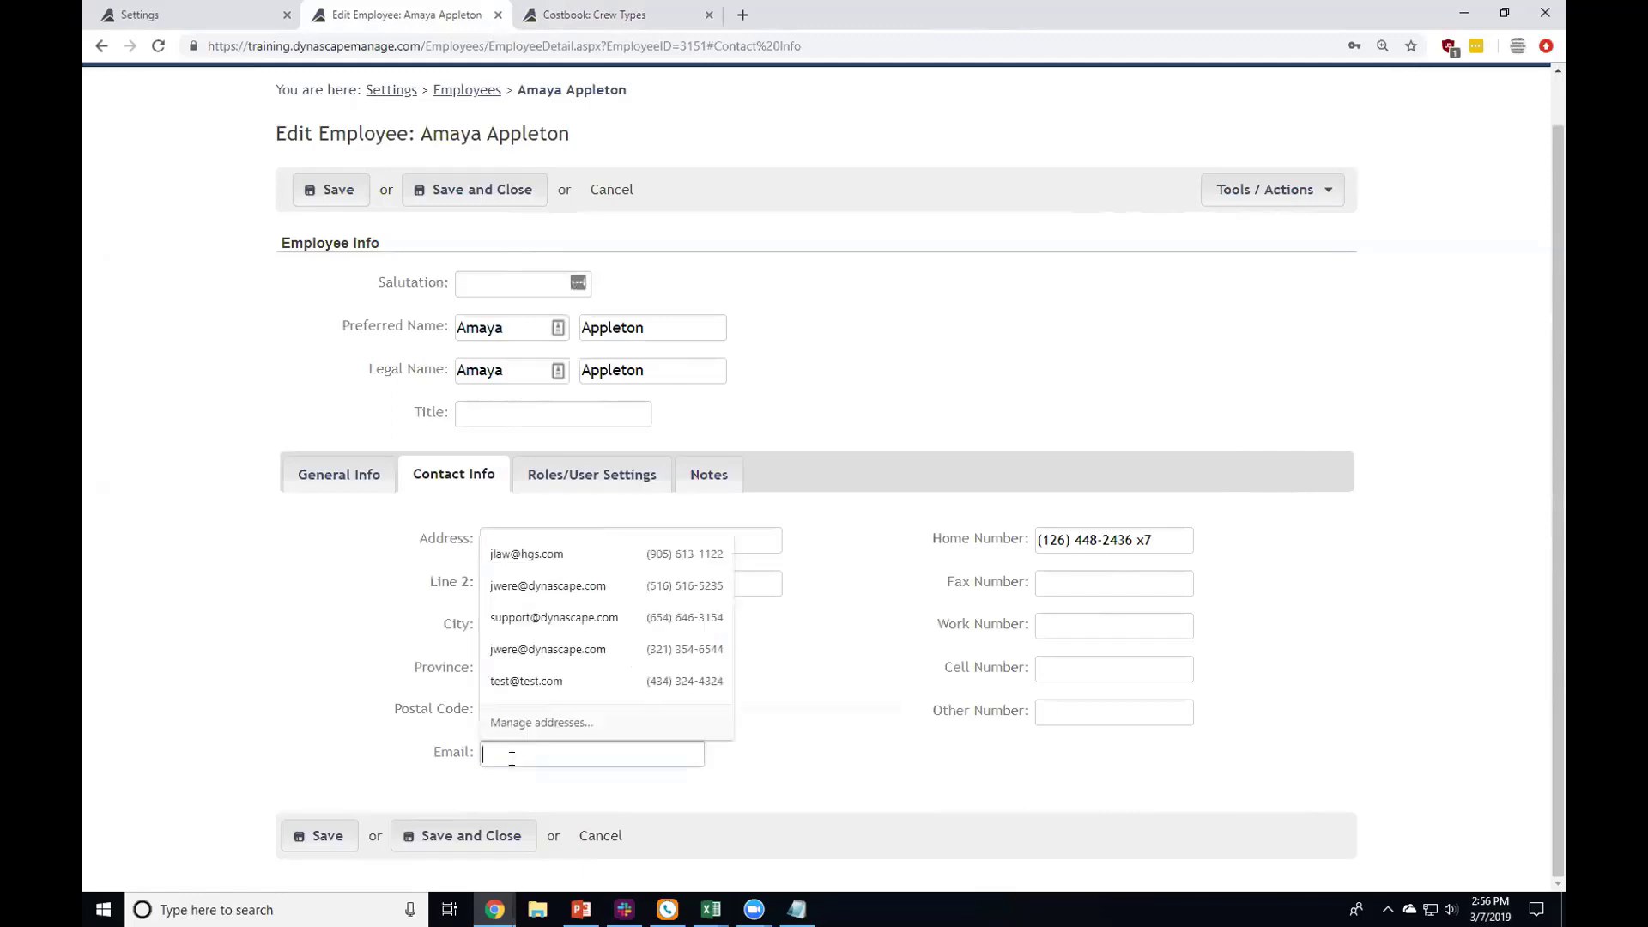
click(408, 749)
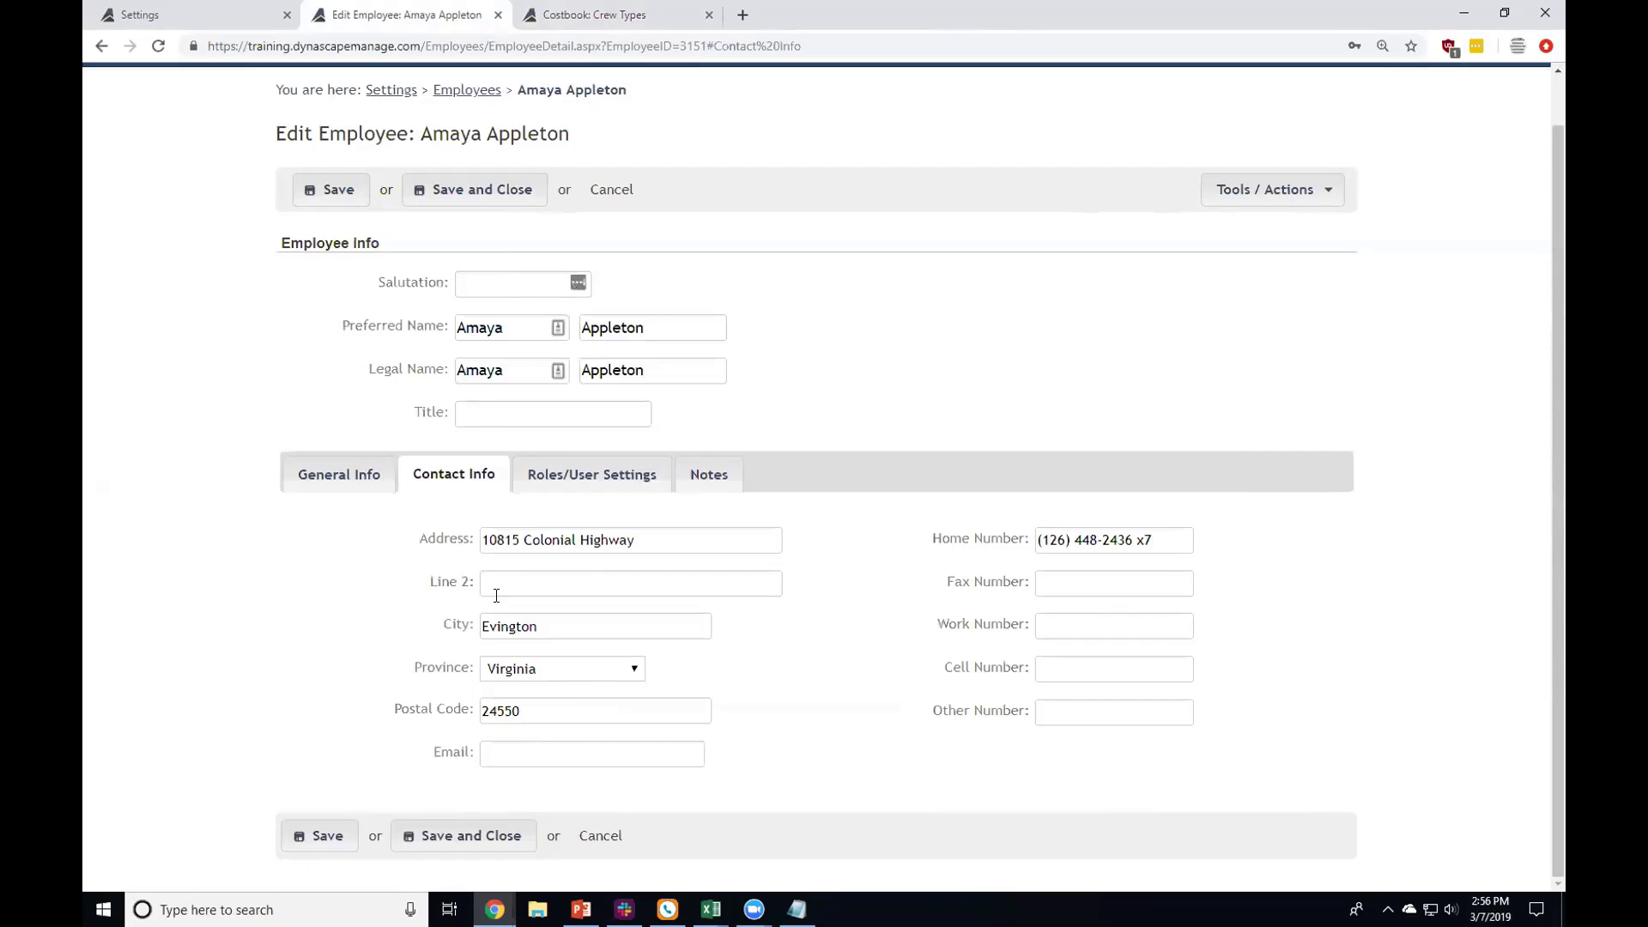
click(589, 474)
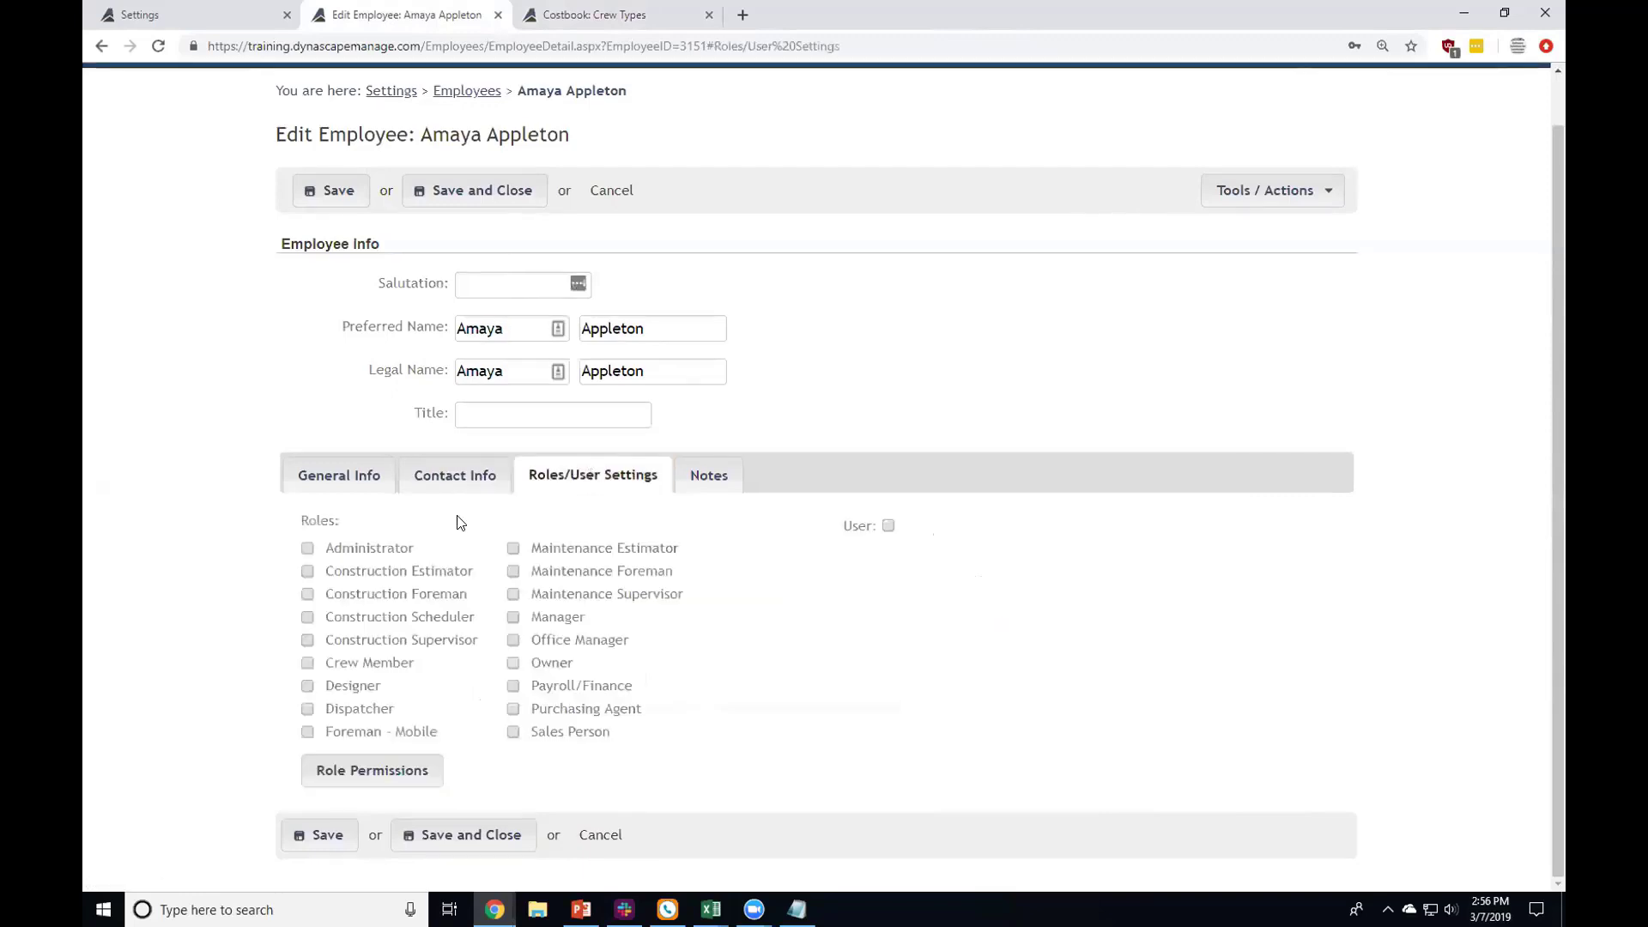
drag(549, 329, 455, 329)
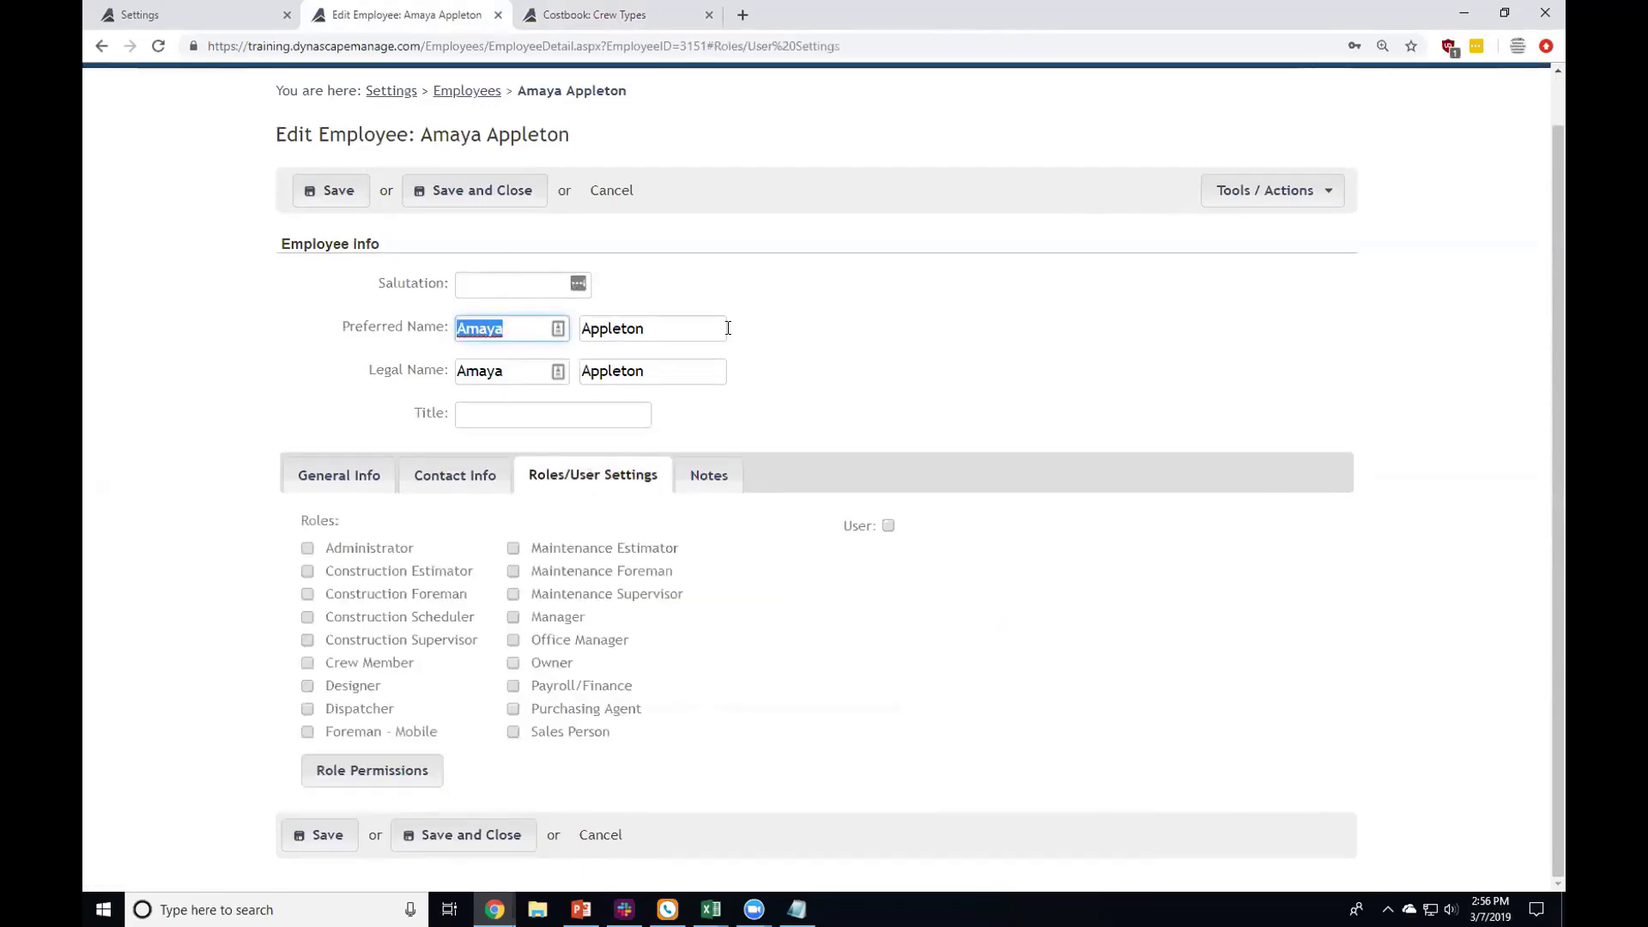
click(755, 326)
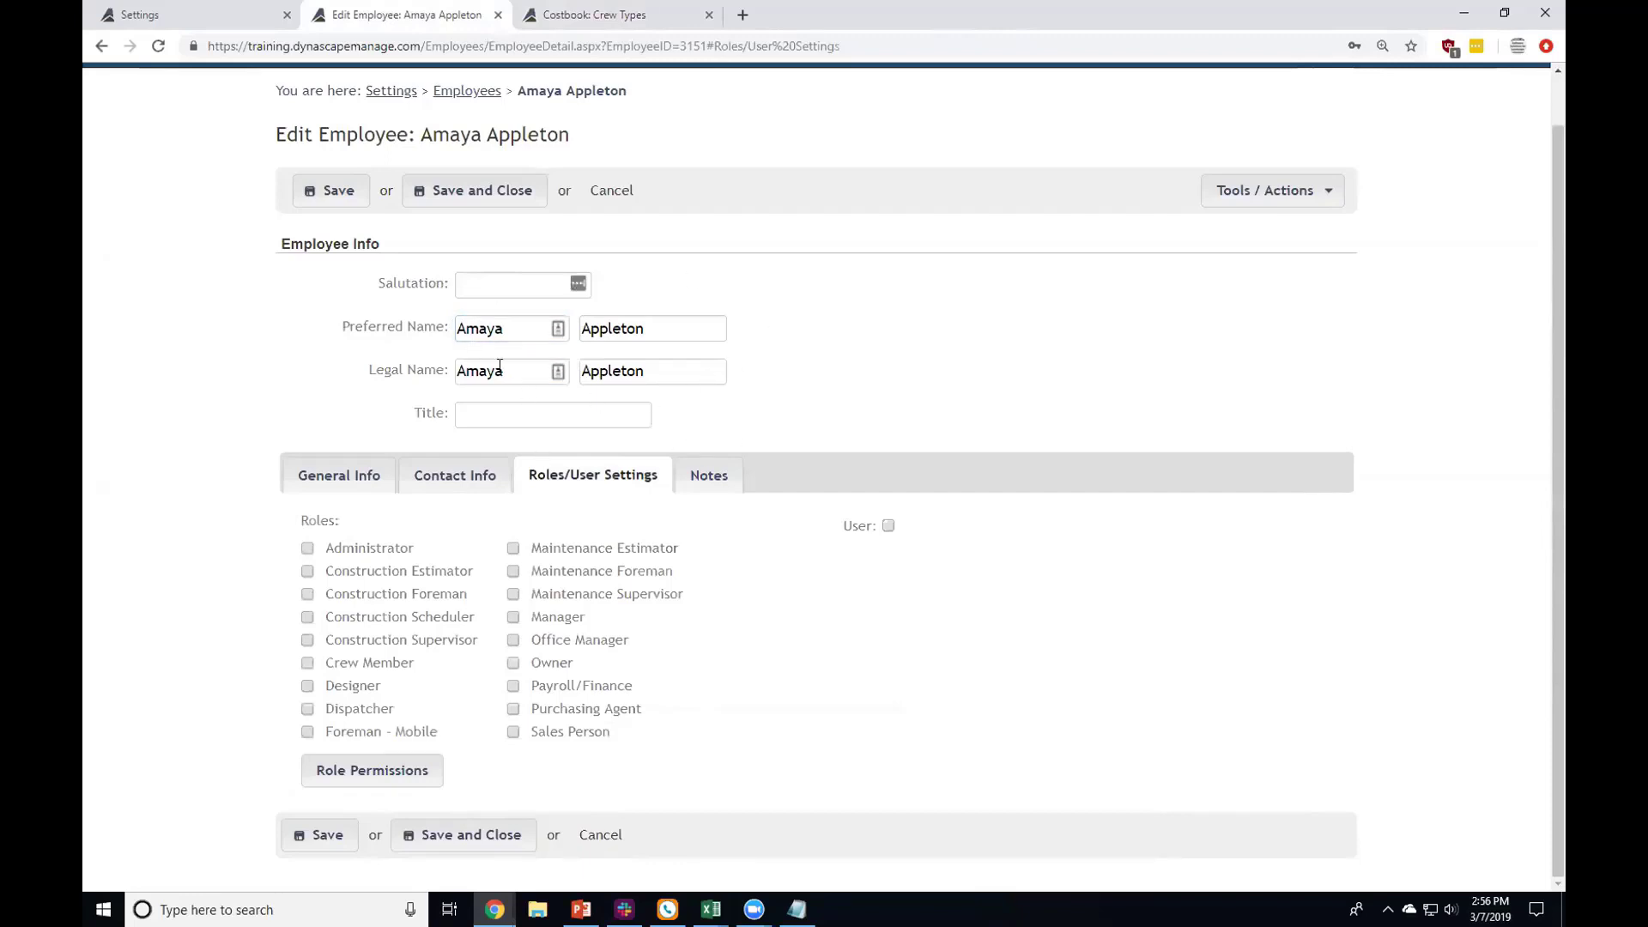
click(336, 483)
drag(490, 435, 598, 453)
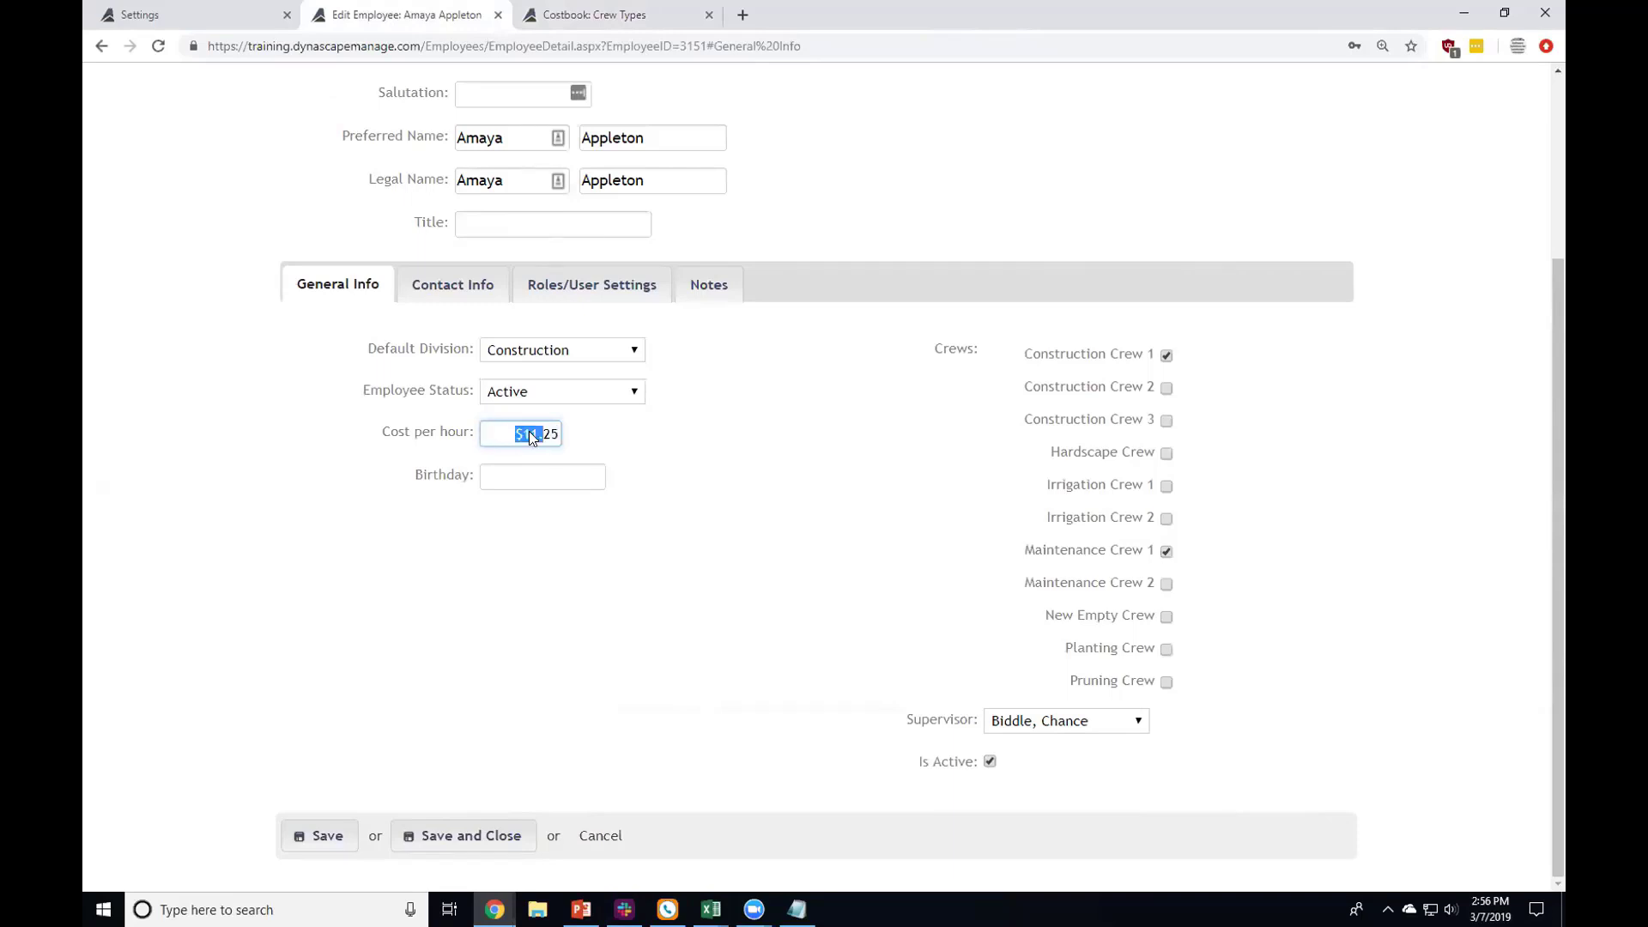
drag(532, 436, 611, 435)
click(551, 434)
key(ctrl+a)
click(635, 284)
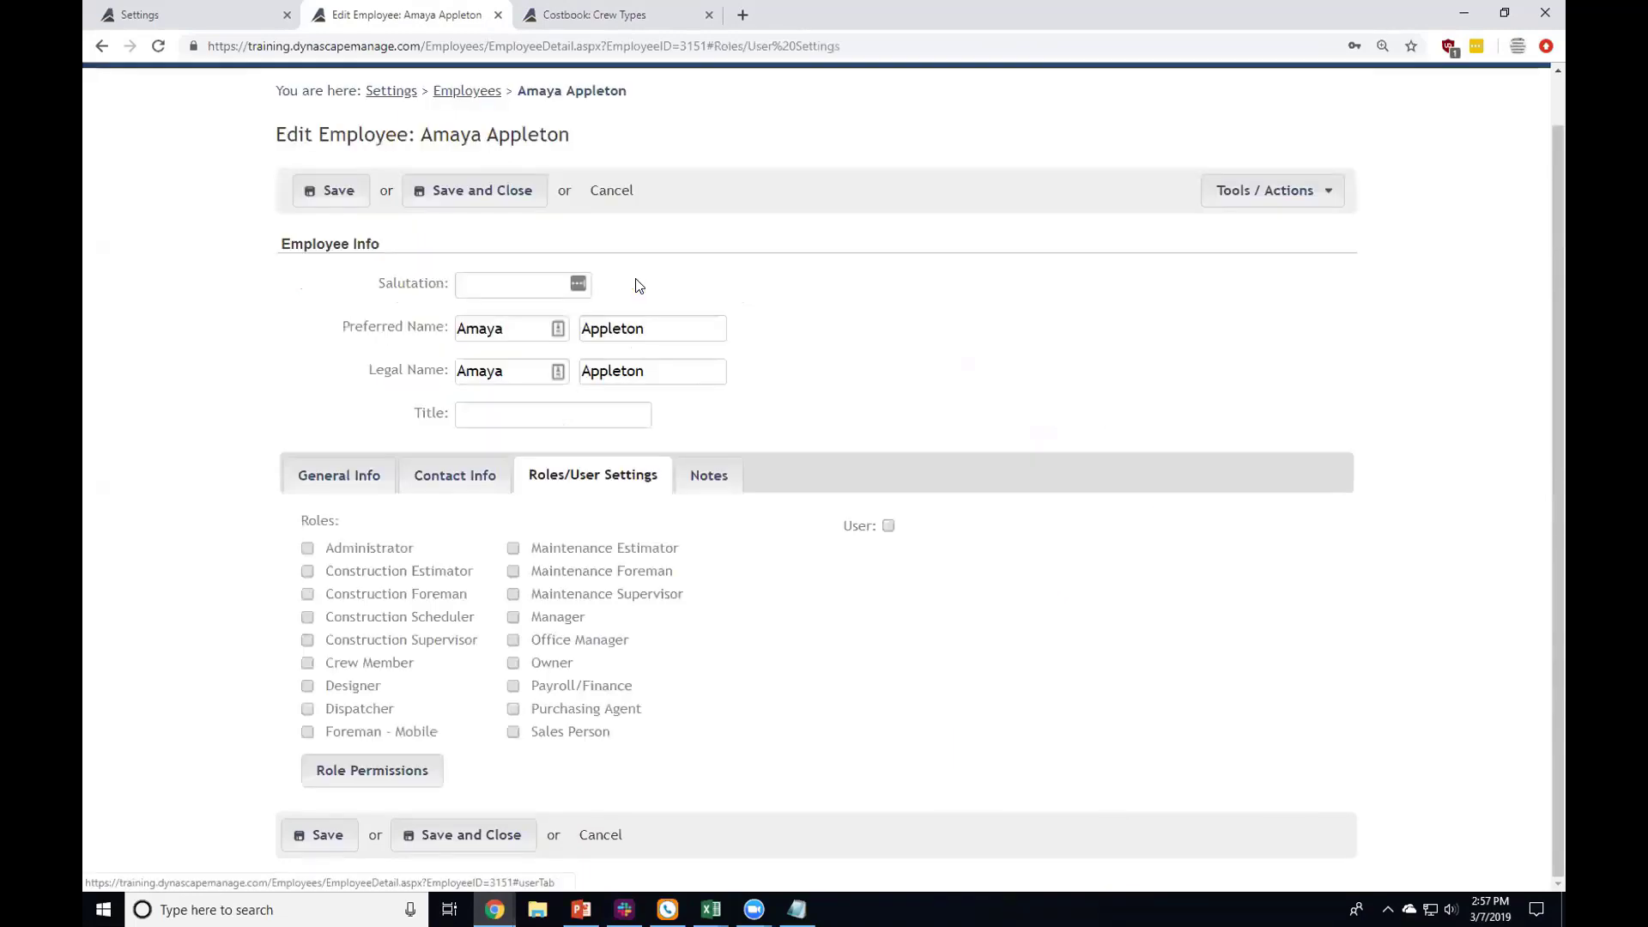
Step: Make the employee a User with a login username and password, requiring a password change at first login
click(889, 525)
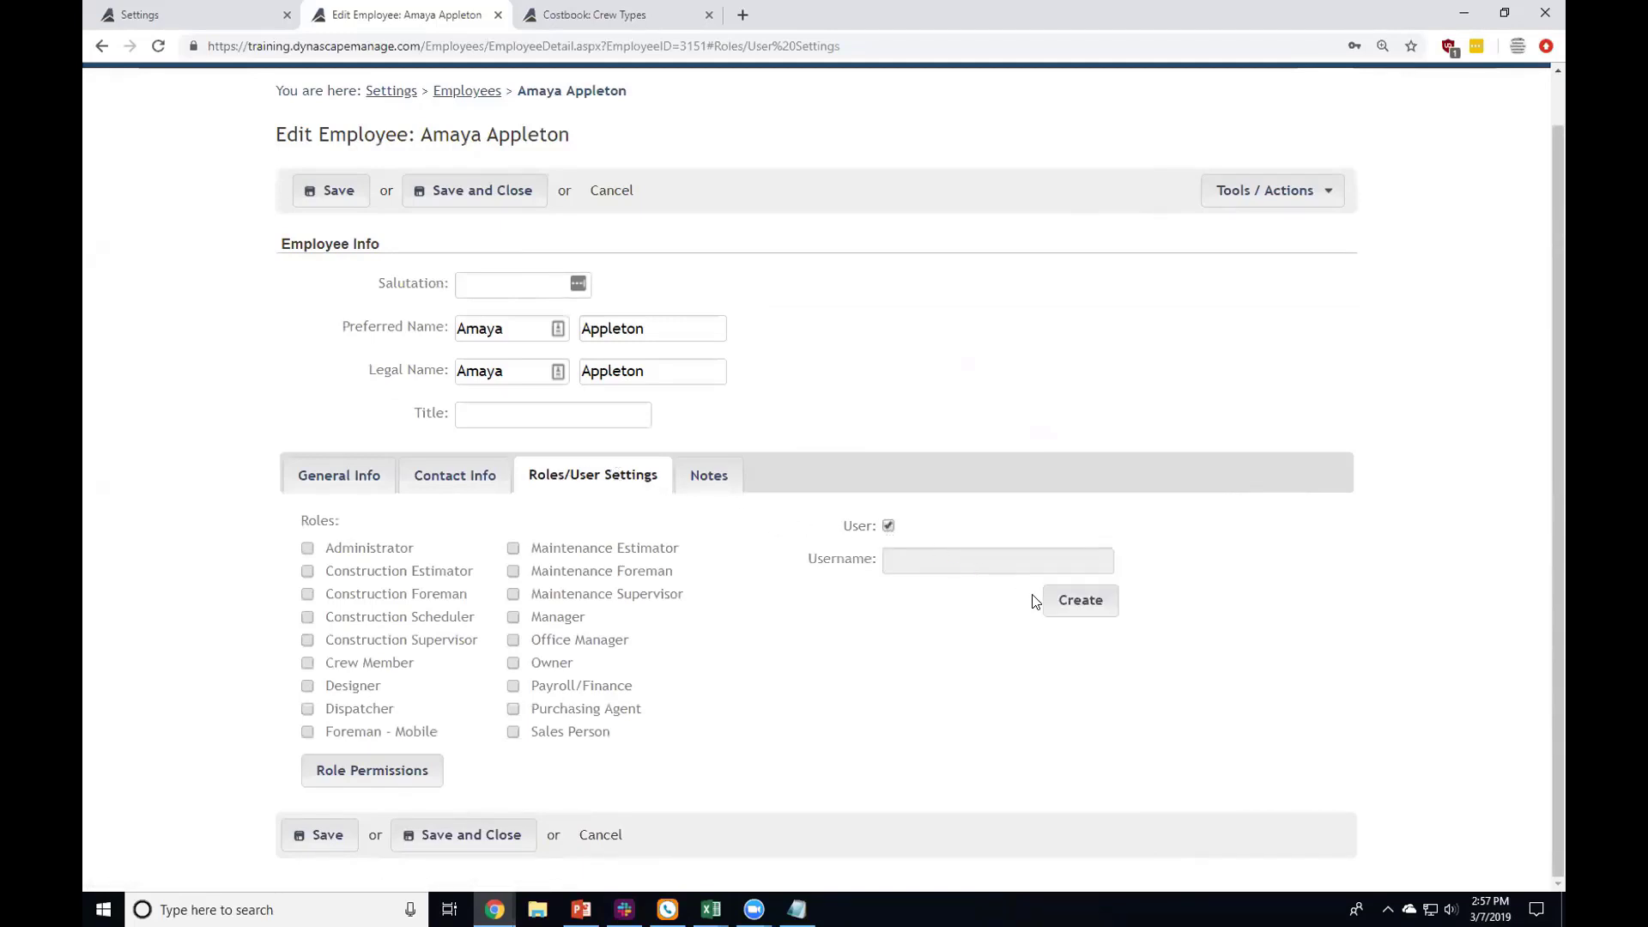
click(1090, 600)
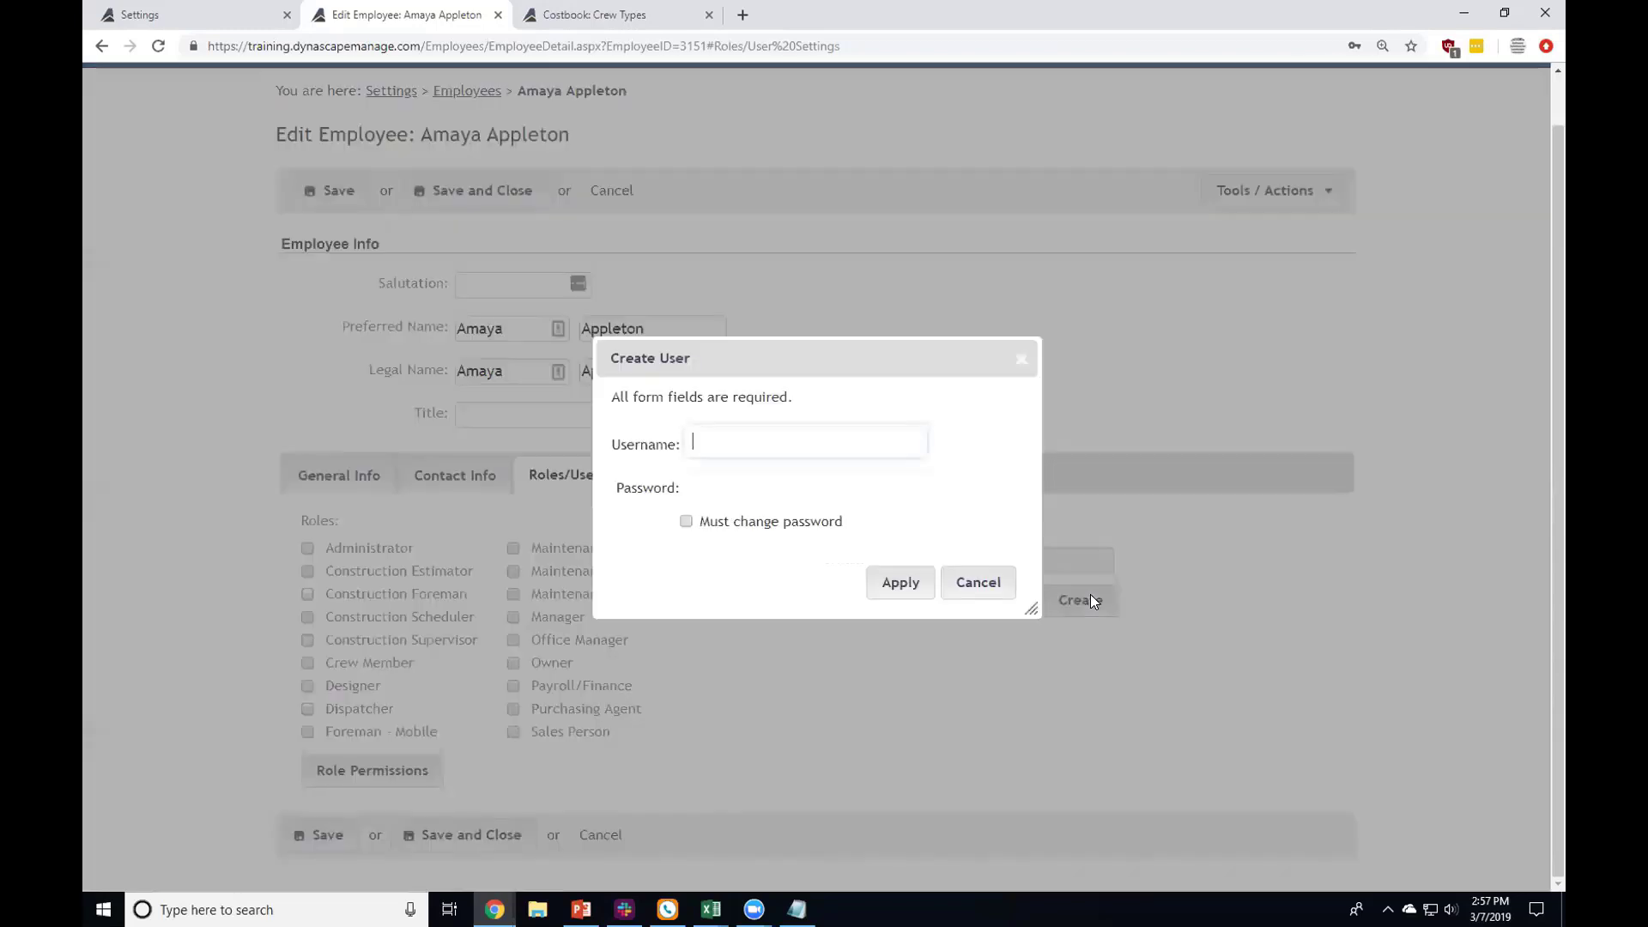
text(amaya)
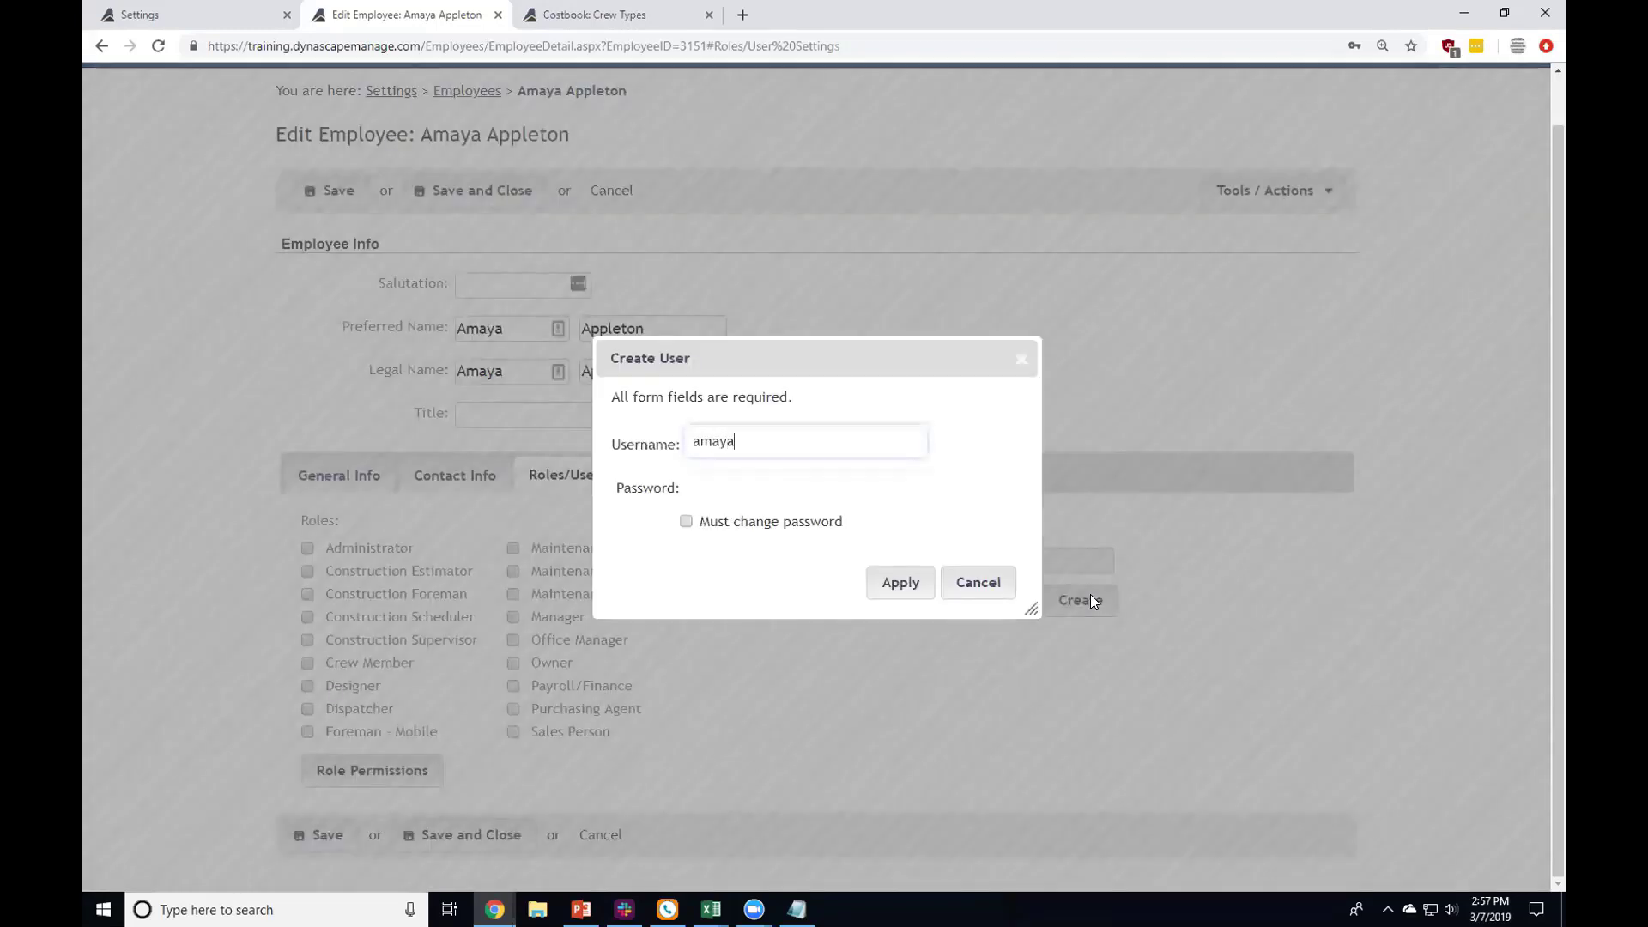
key(Tab)
text(*******)
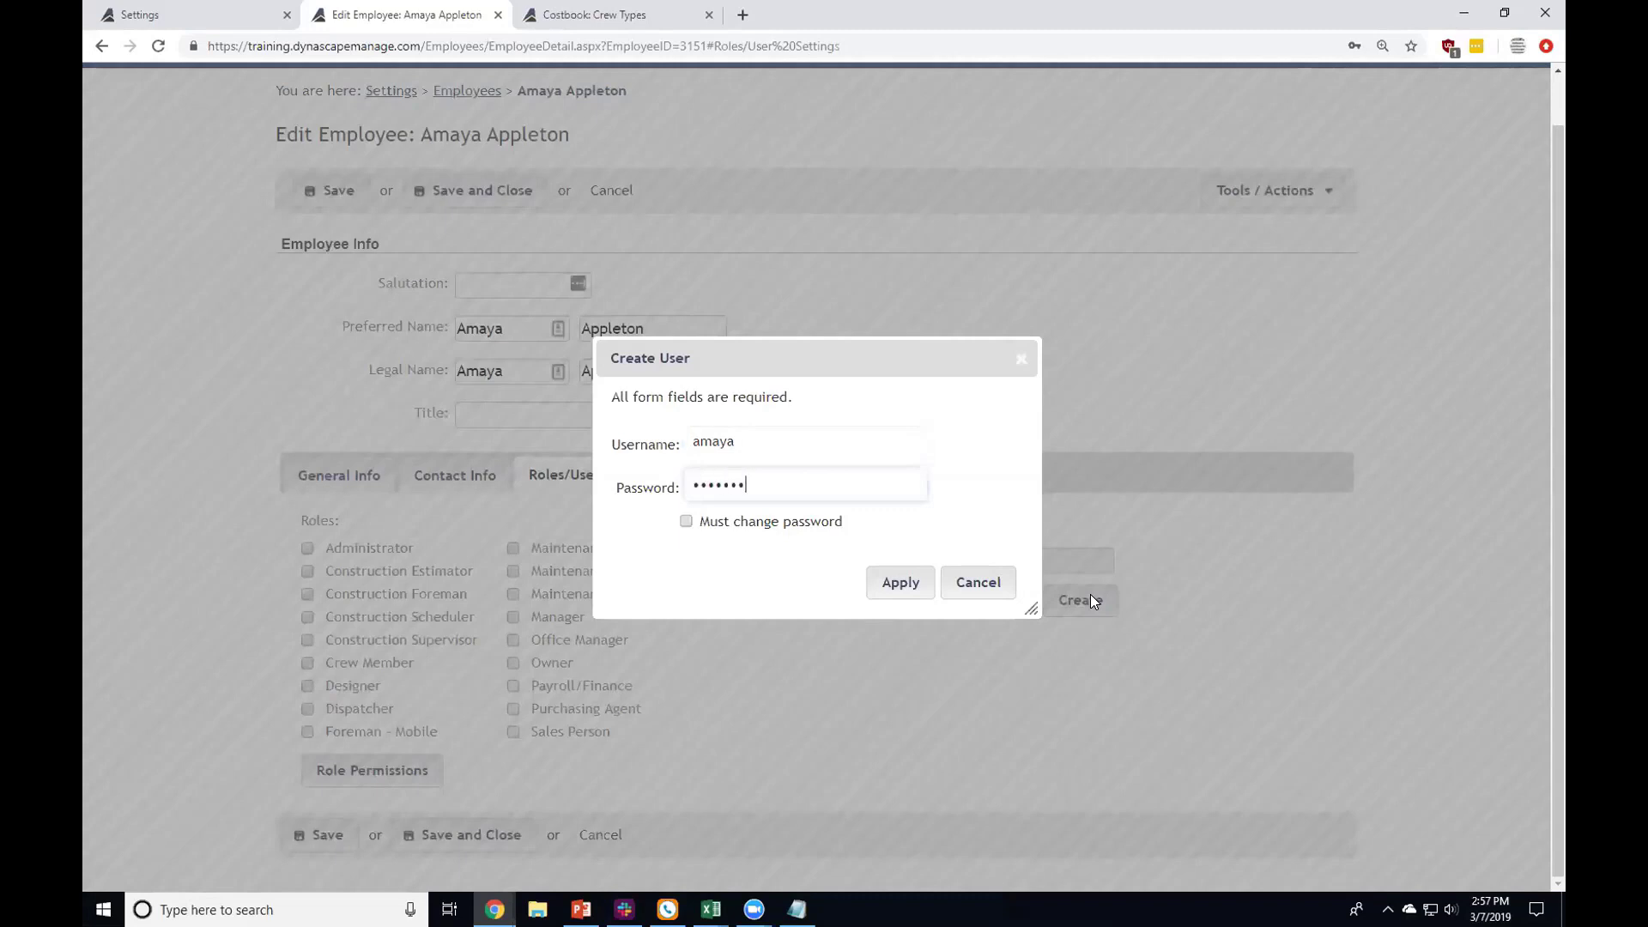
text(*)
click(759, 524)
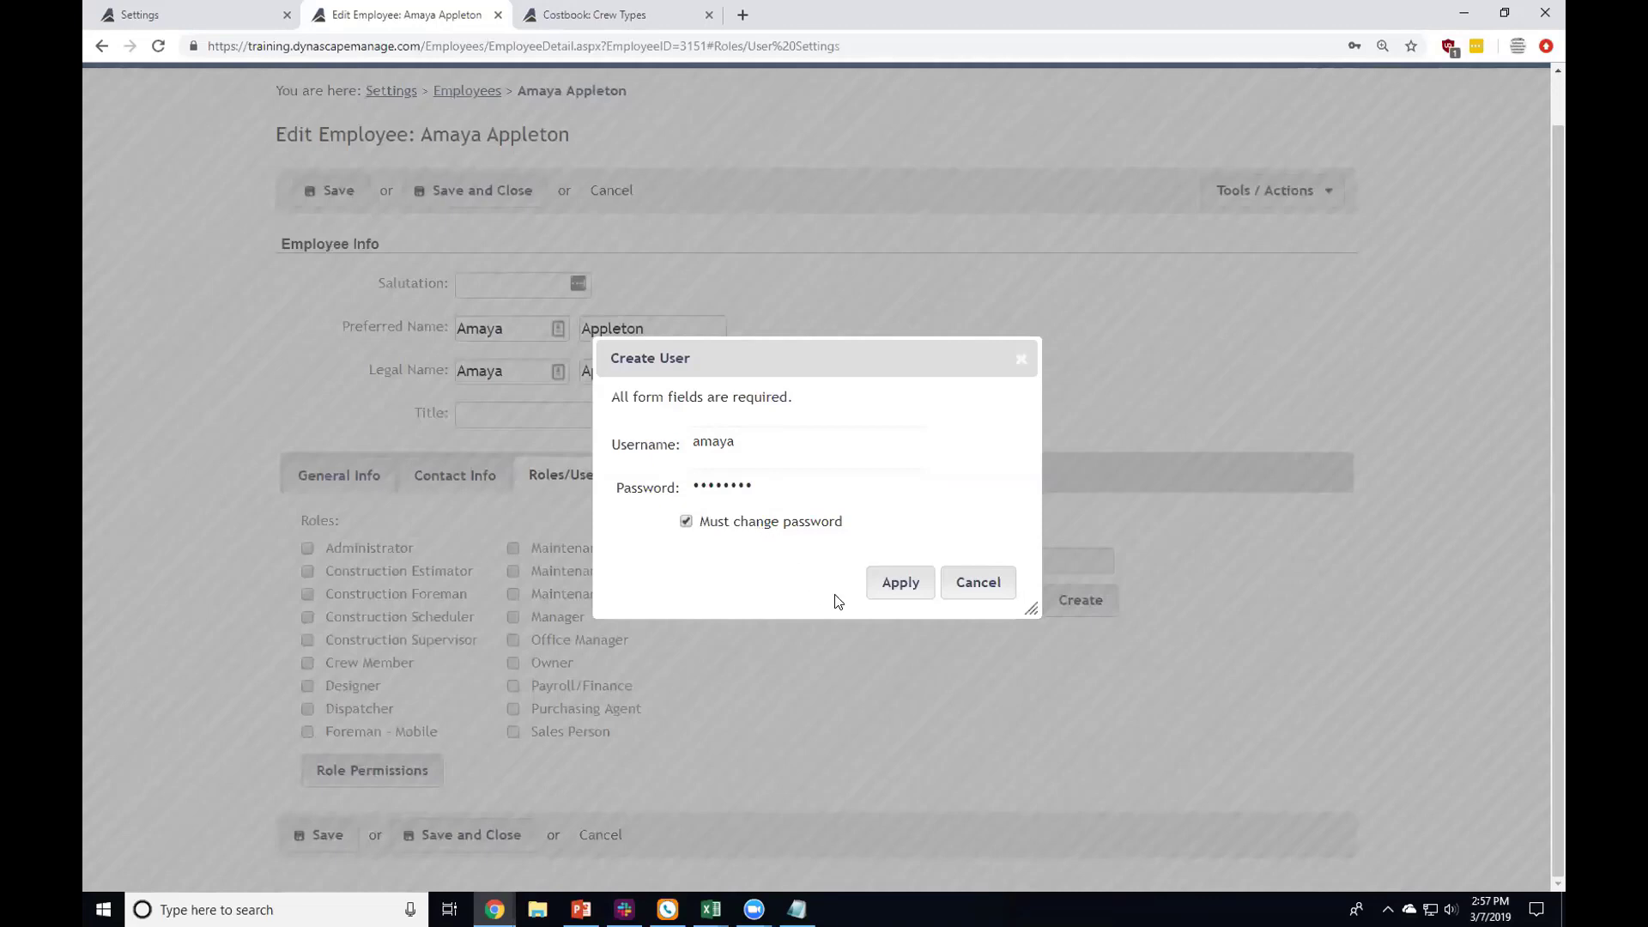
click(888, 582)
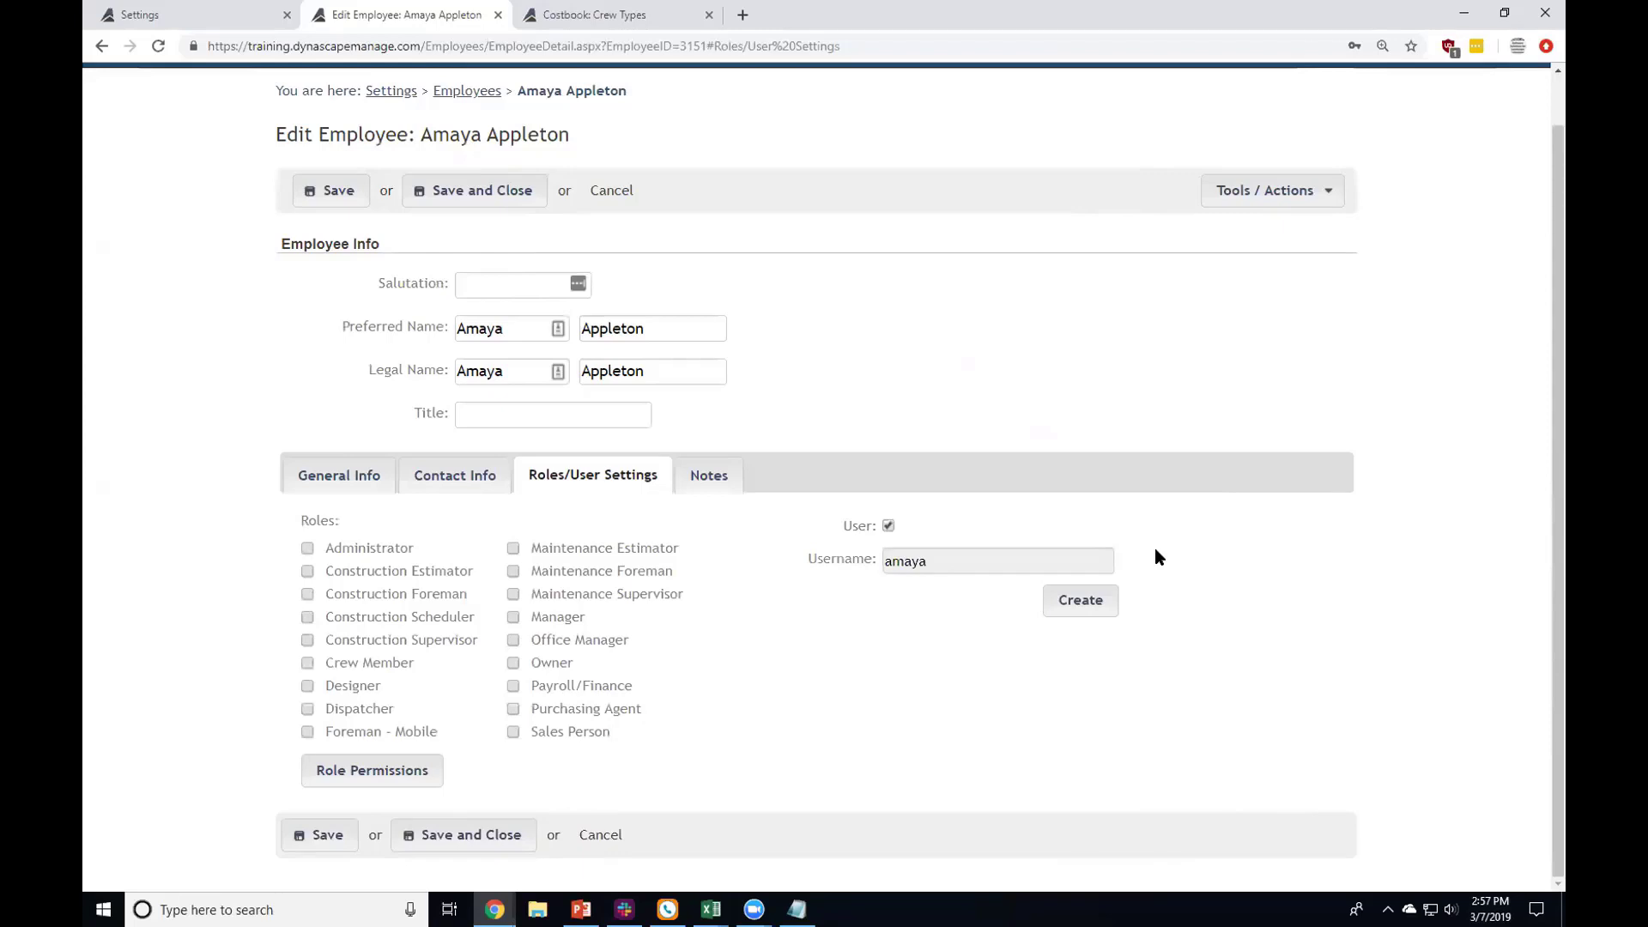
mouse_move(357, 668)
click(371, 668)
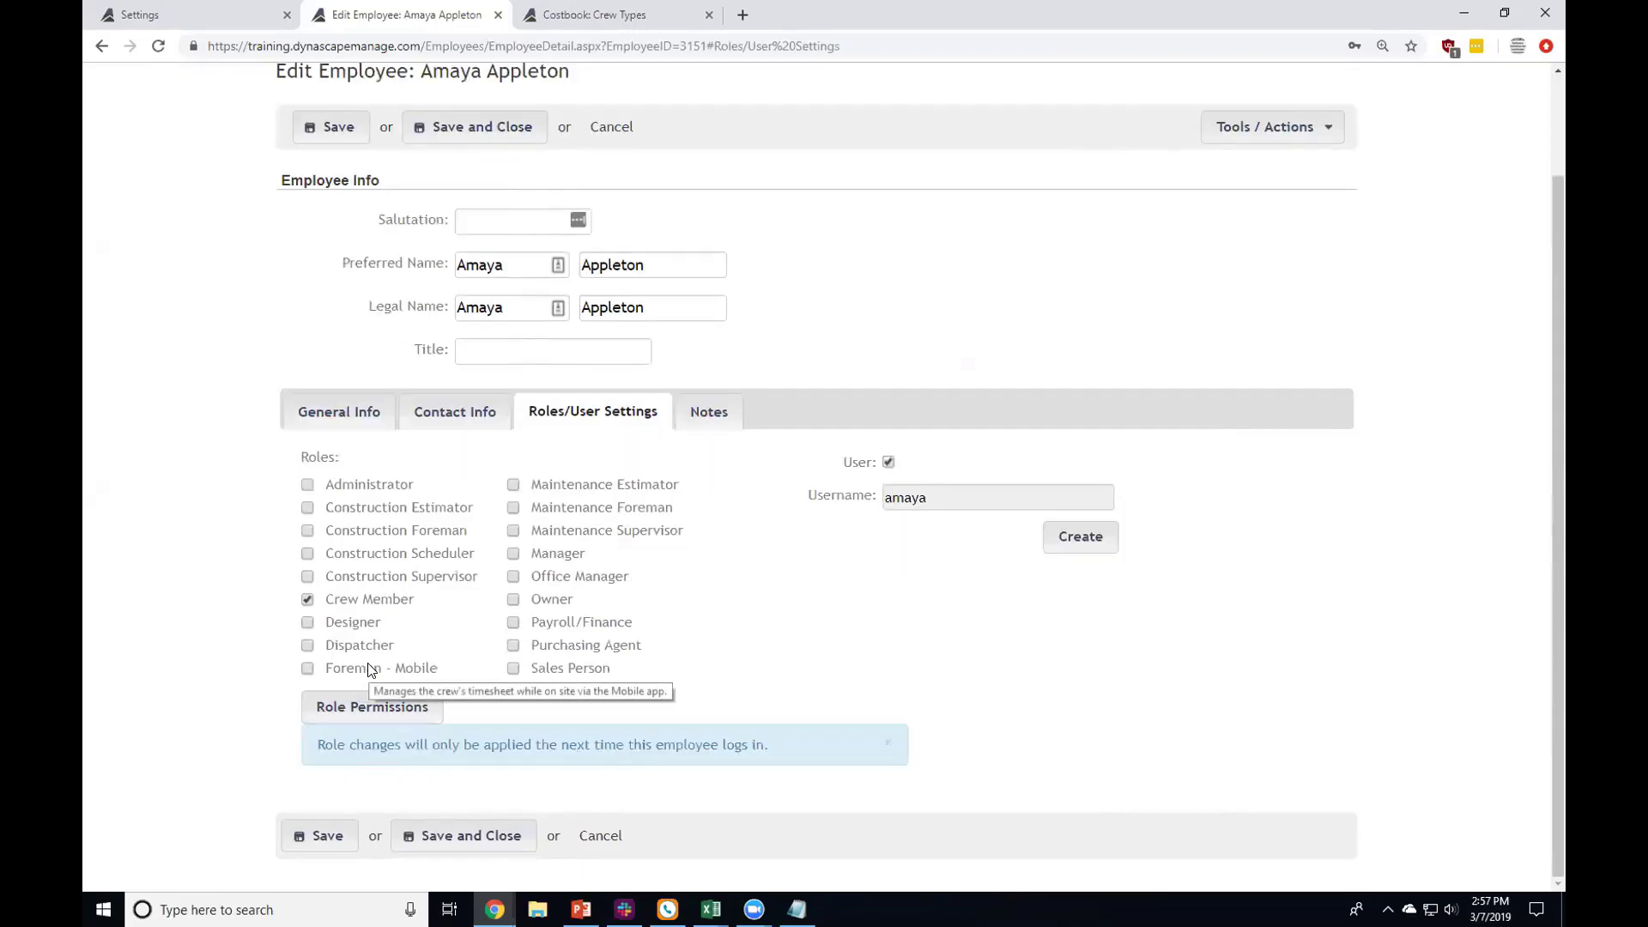
click(401, 608)
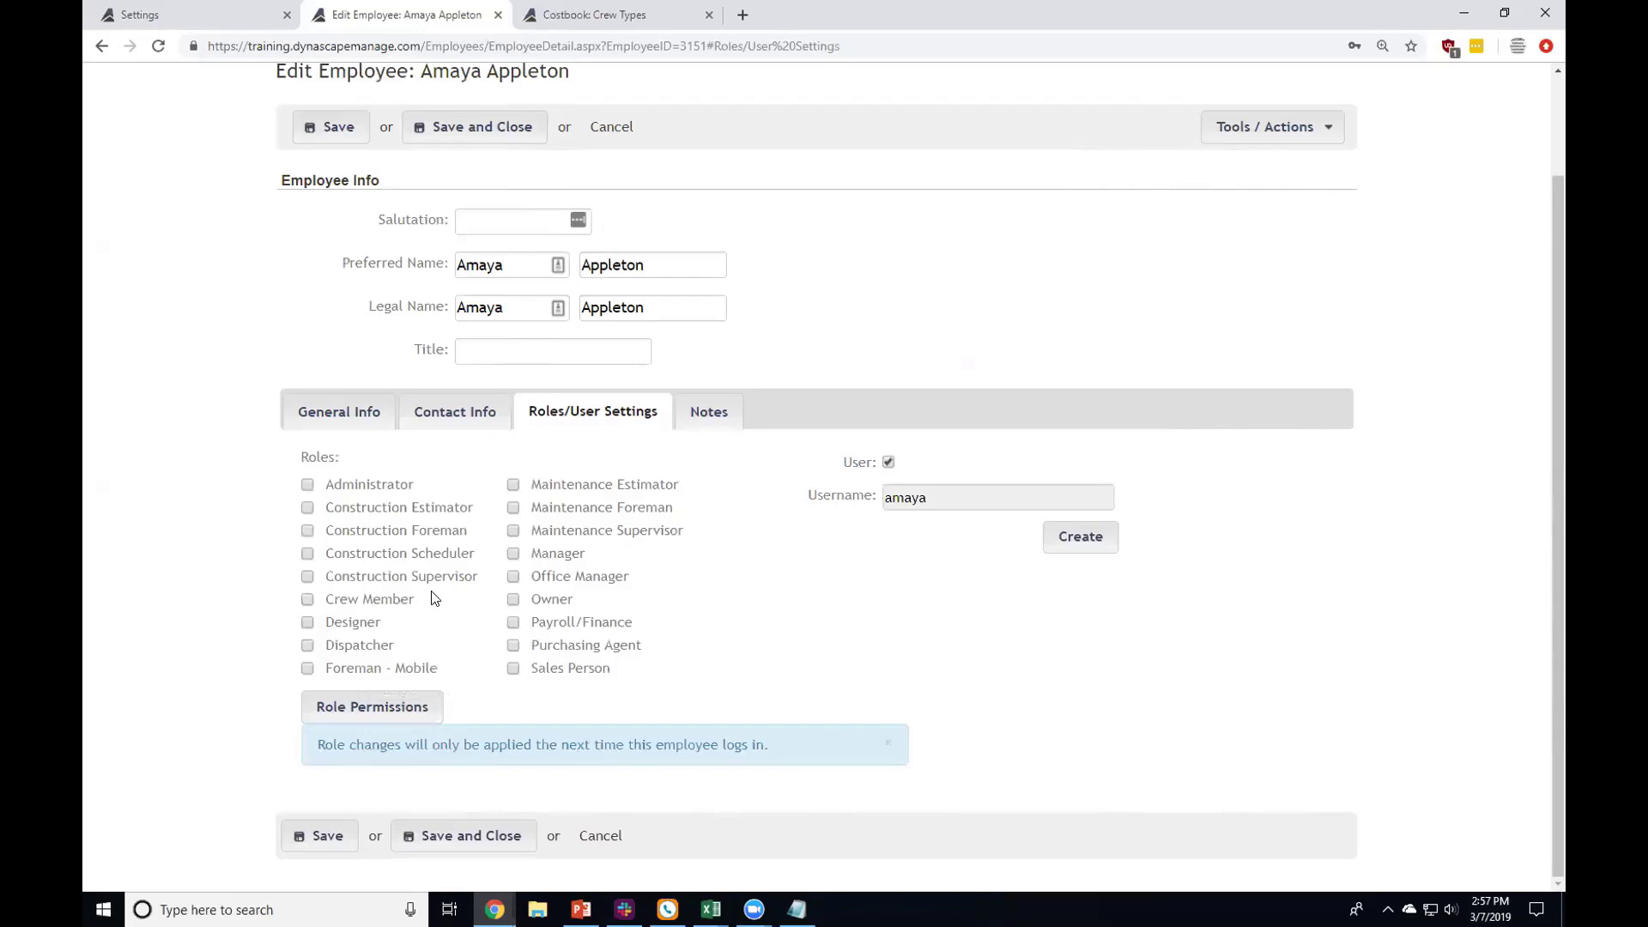
click(416, 537)
click(578, 509)
click(580, 511)
click(442, 531)
mouse_move(466, 539)
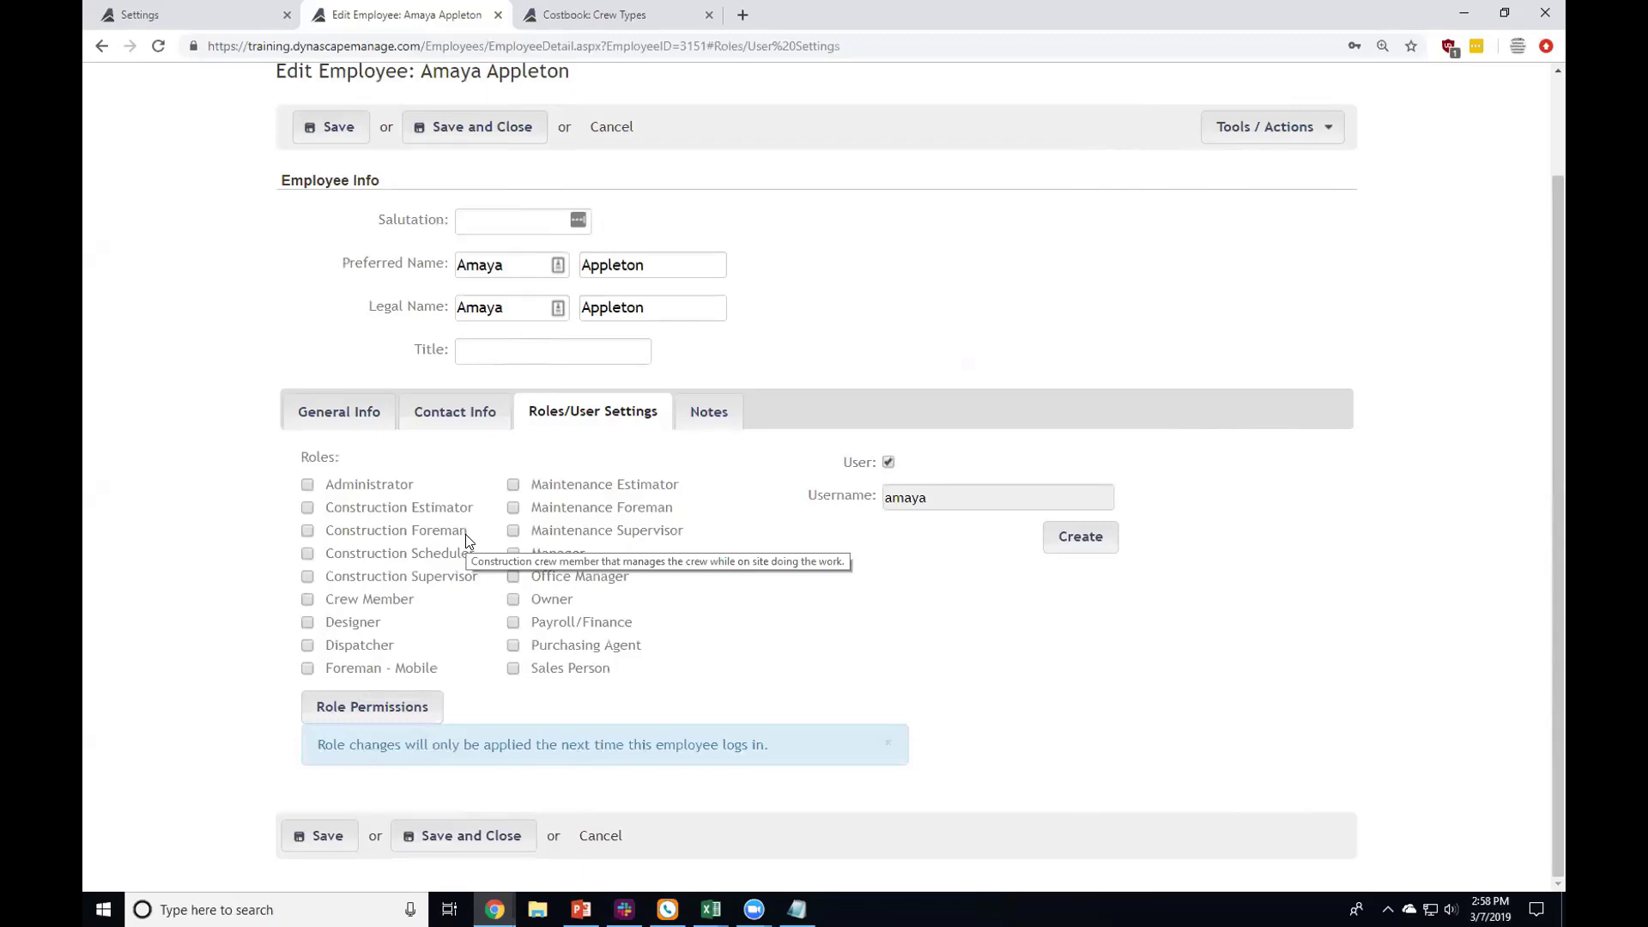
Step: Open the Role Permissions overview and select the Construction Foreman role
click(425, 703)
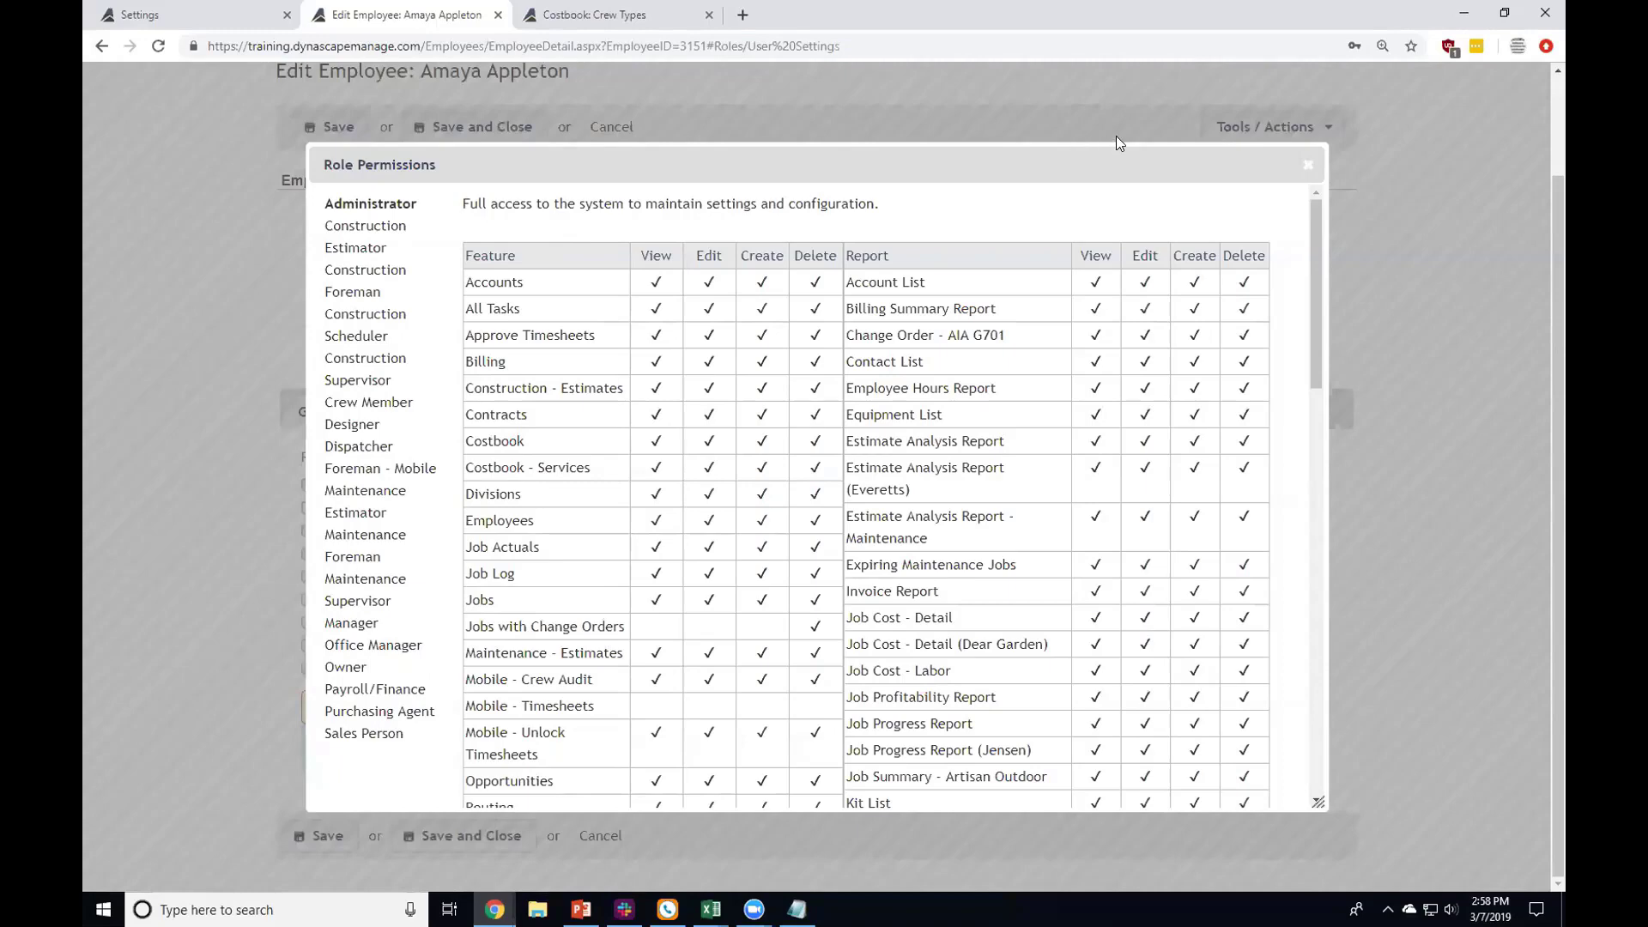
click(1307, 164)
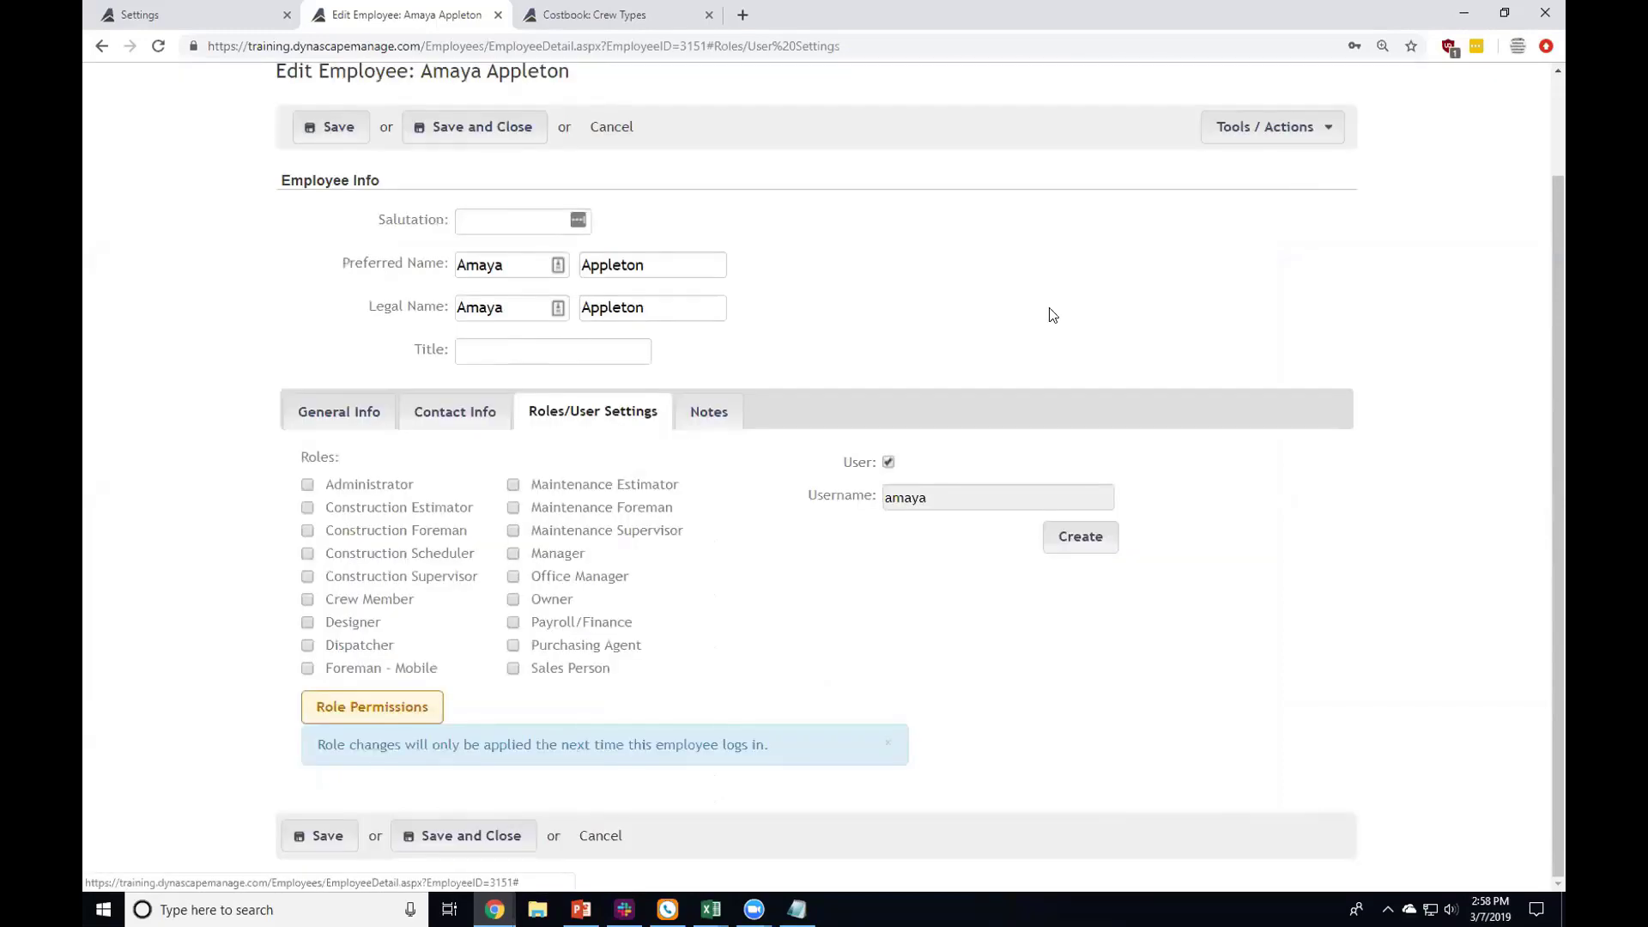
click(388, 715)
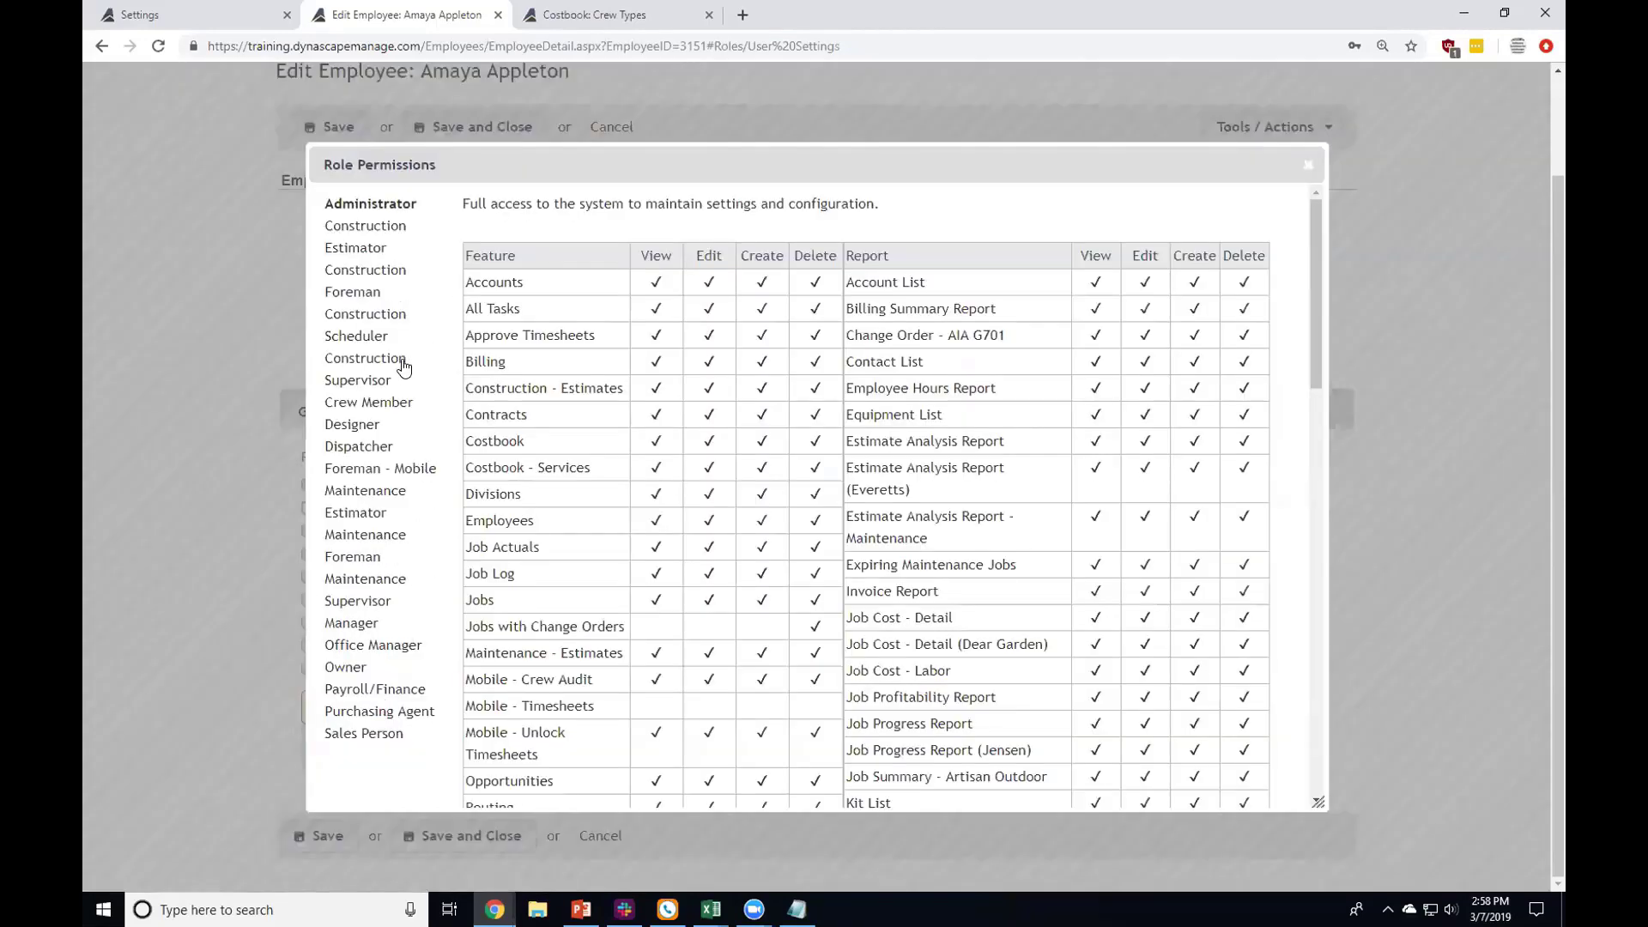
click(354, 293)
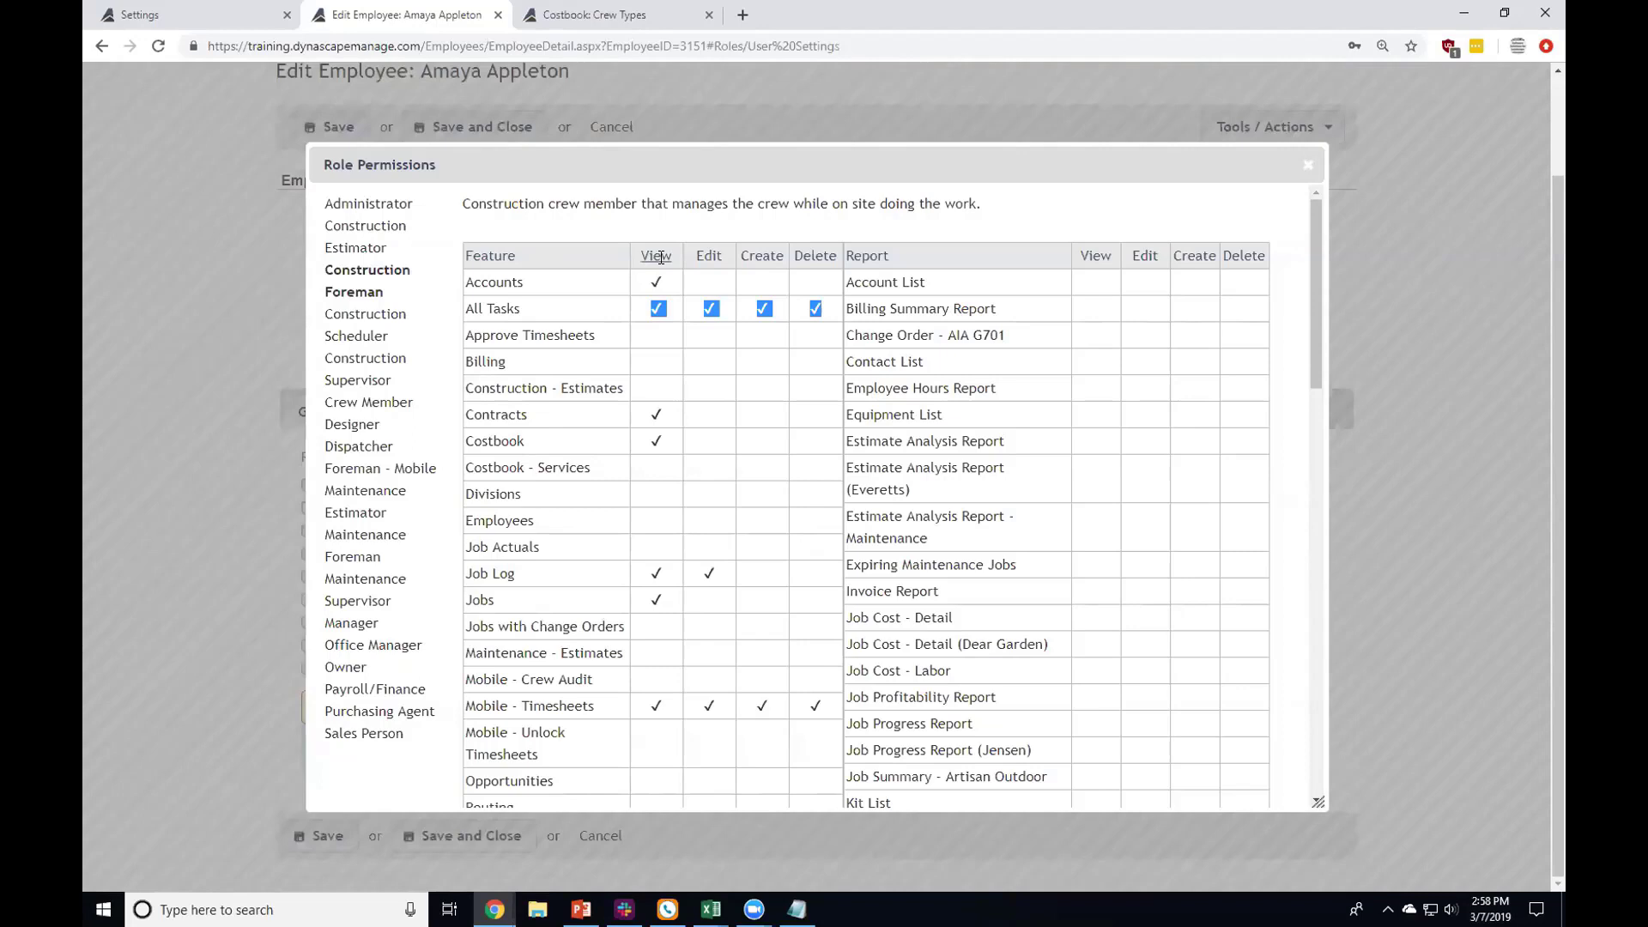
Step: Review Construction Foreman's All Tasks and Job Log view and edit rights
click(644, 308)
scroll(656, 280, down, 1)
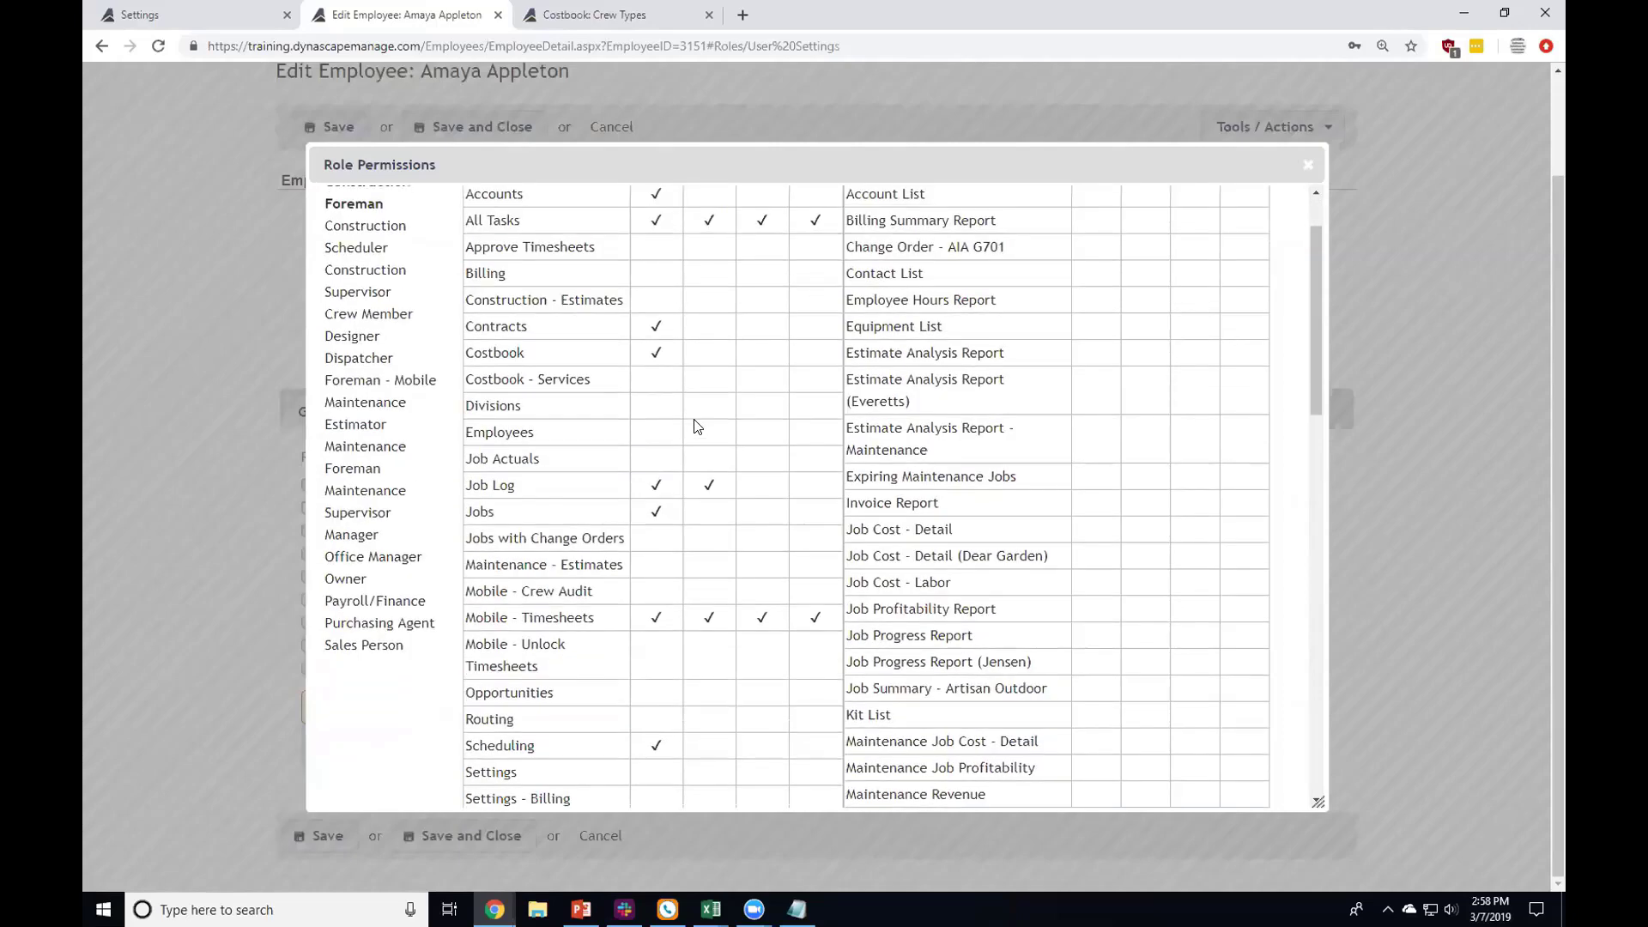
click(656, 486)
scroll(723, 446, up, 1)
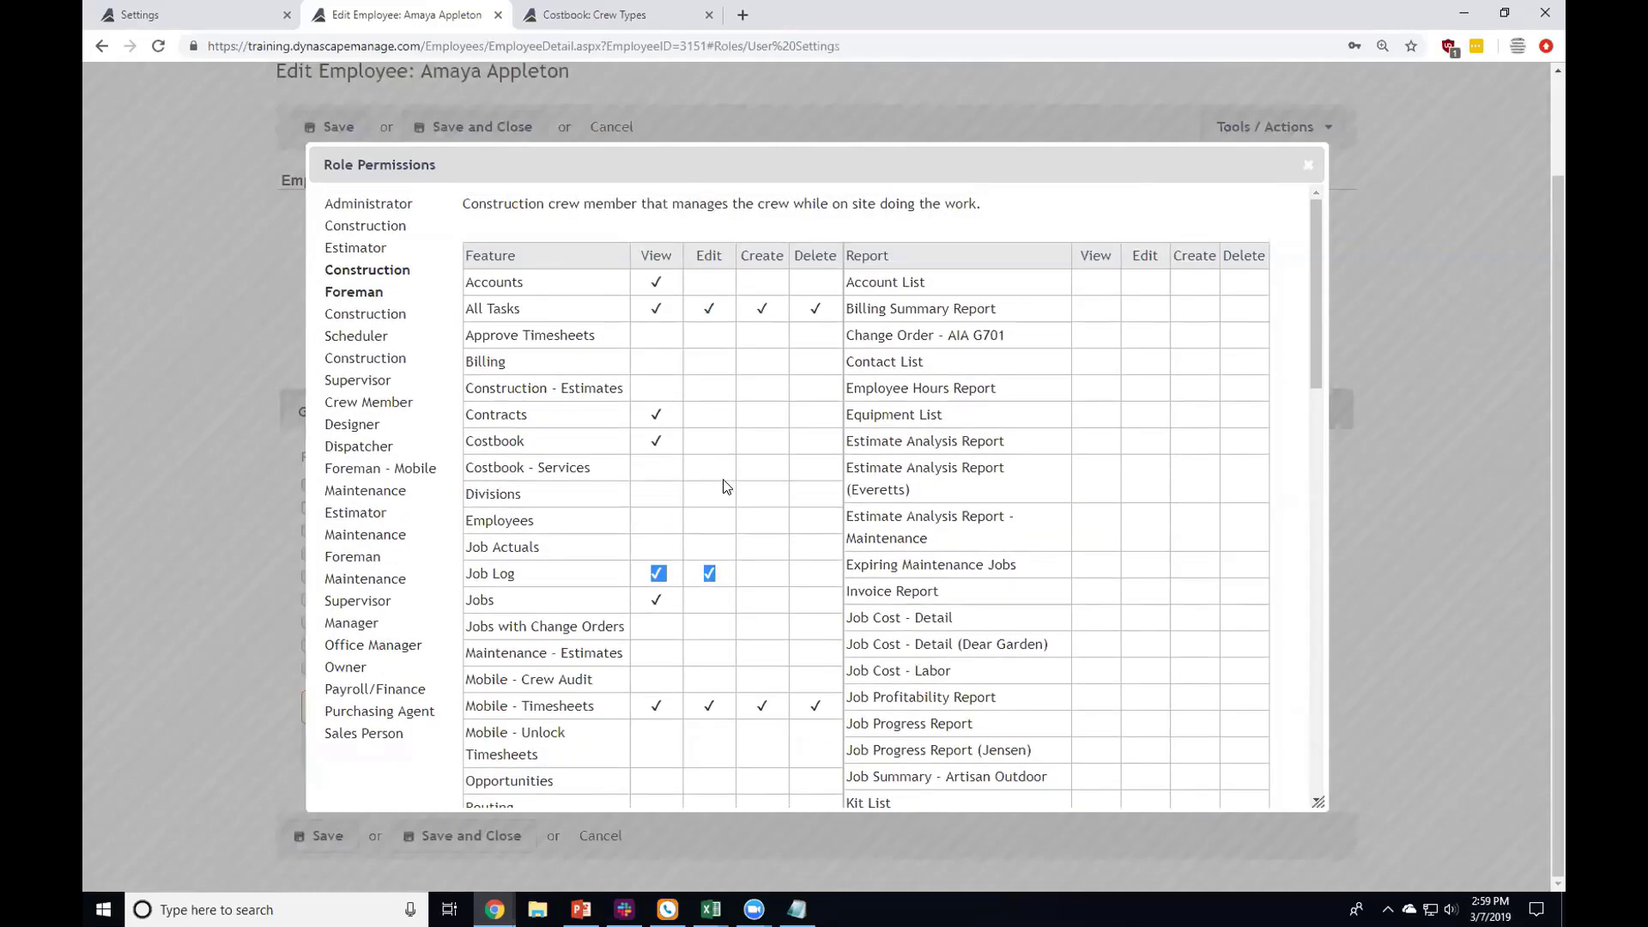
click(713, 565)
Step: Scroll through Construction Foreman's remaining rights, highlighting Work Orders view and edit access
drag(639, 708, 824, 707)
scroll(823, 708, down, 2)
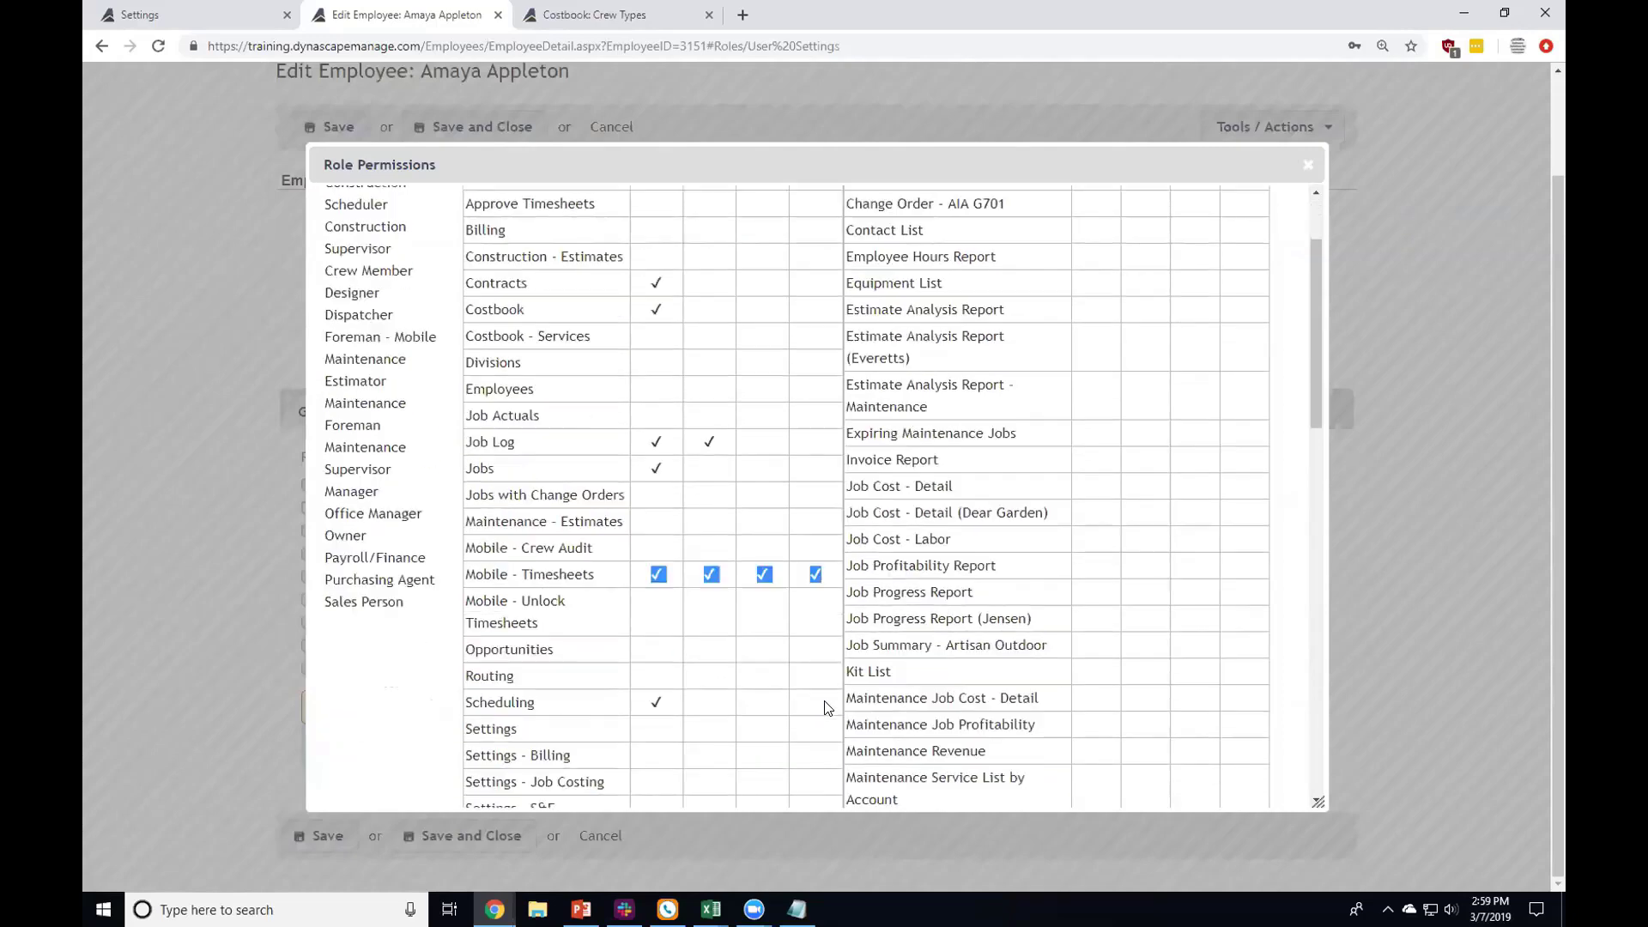
scroll(826, 708, down, 5)
drag(653, 601, 826, 609)
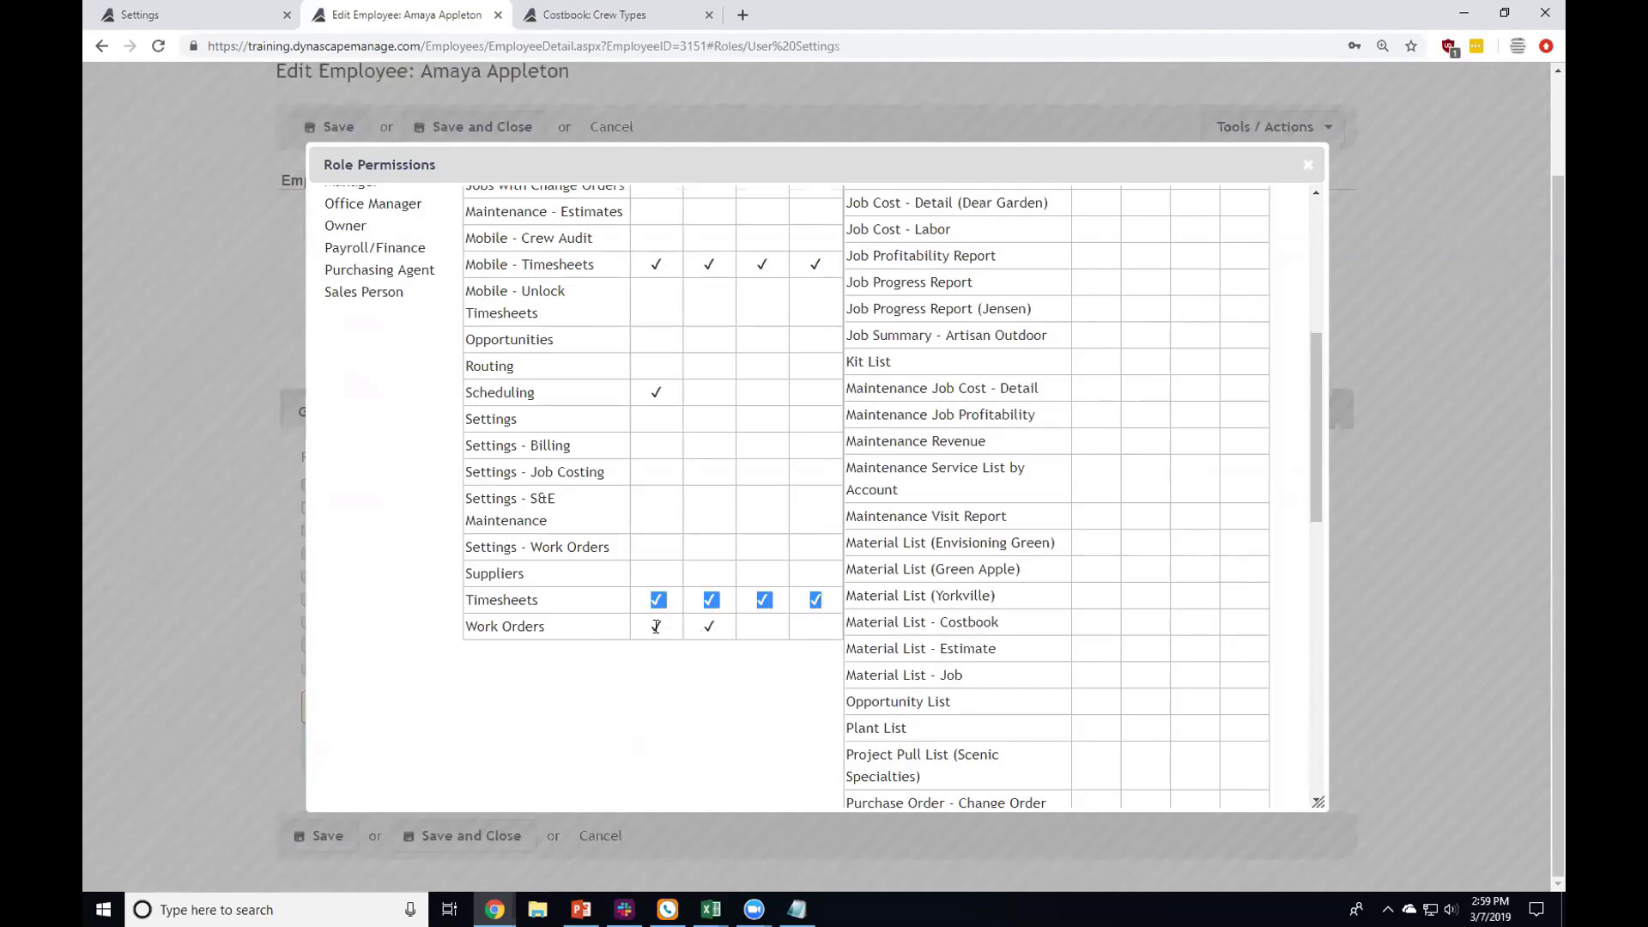
drag(655, 627, 731, 630)
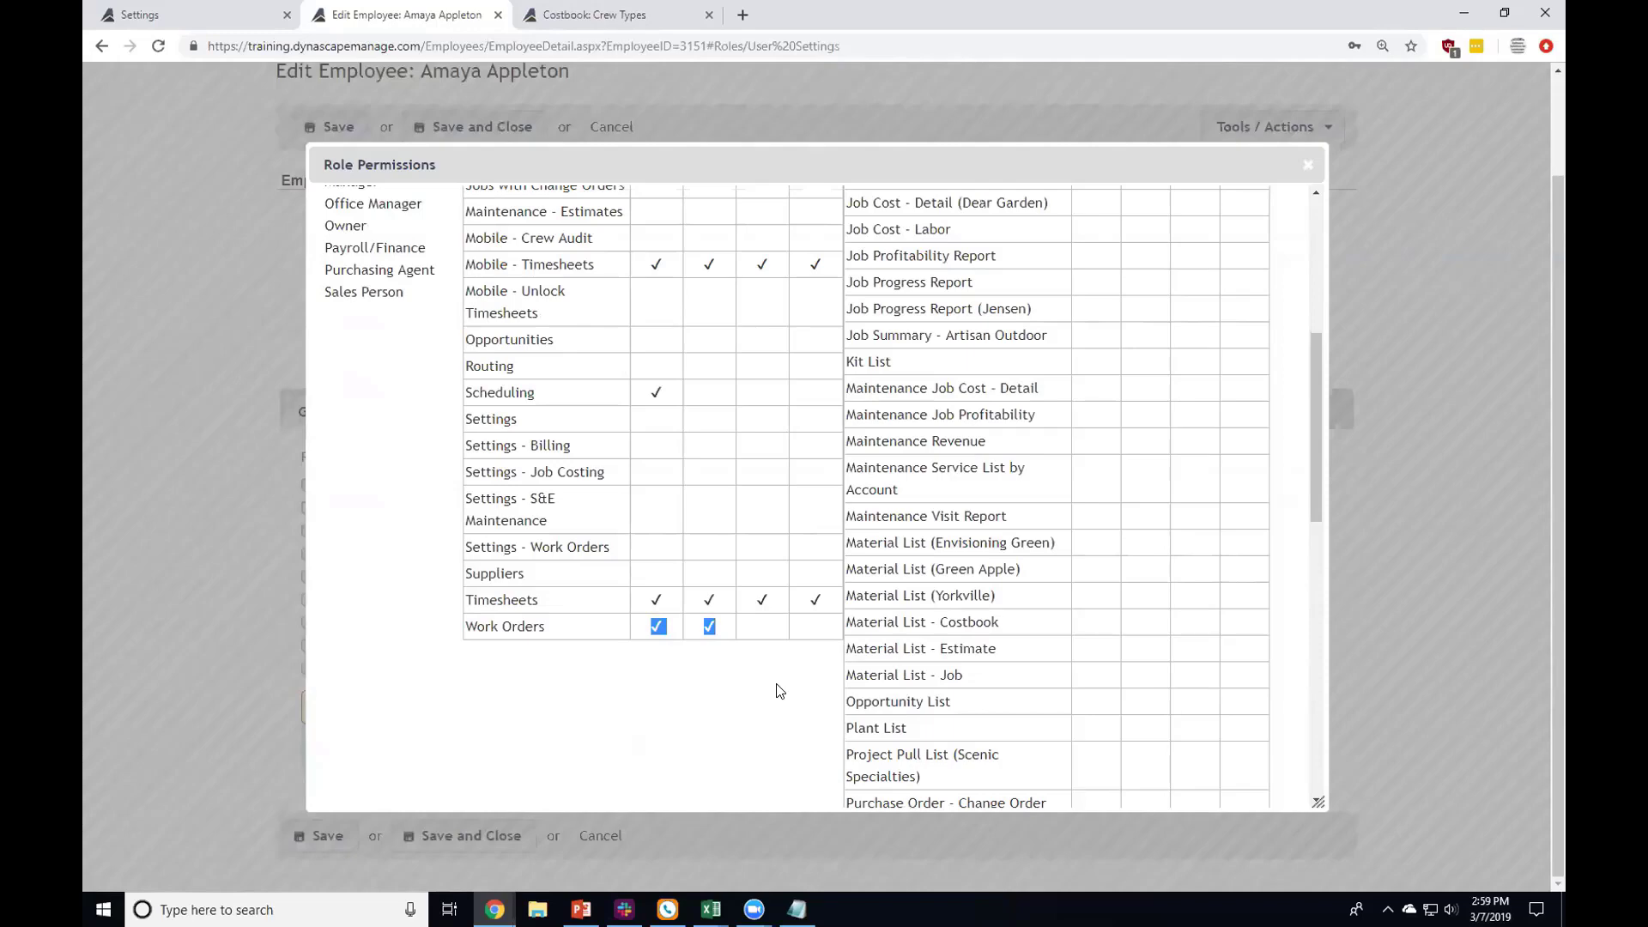
scroll(777, 687, up, 3)
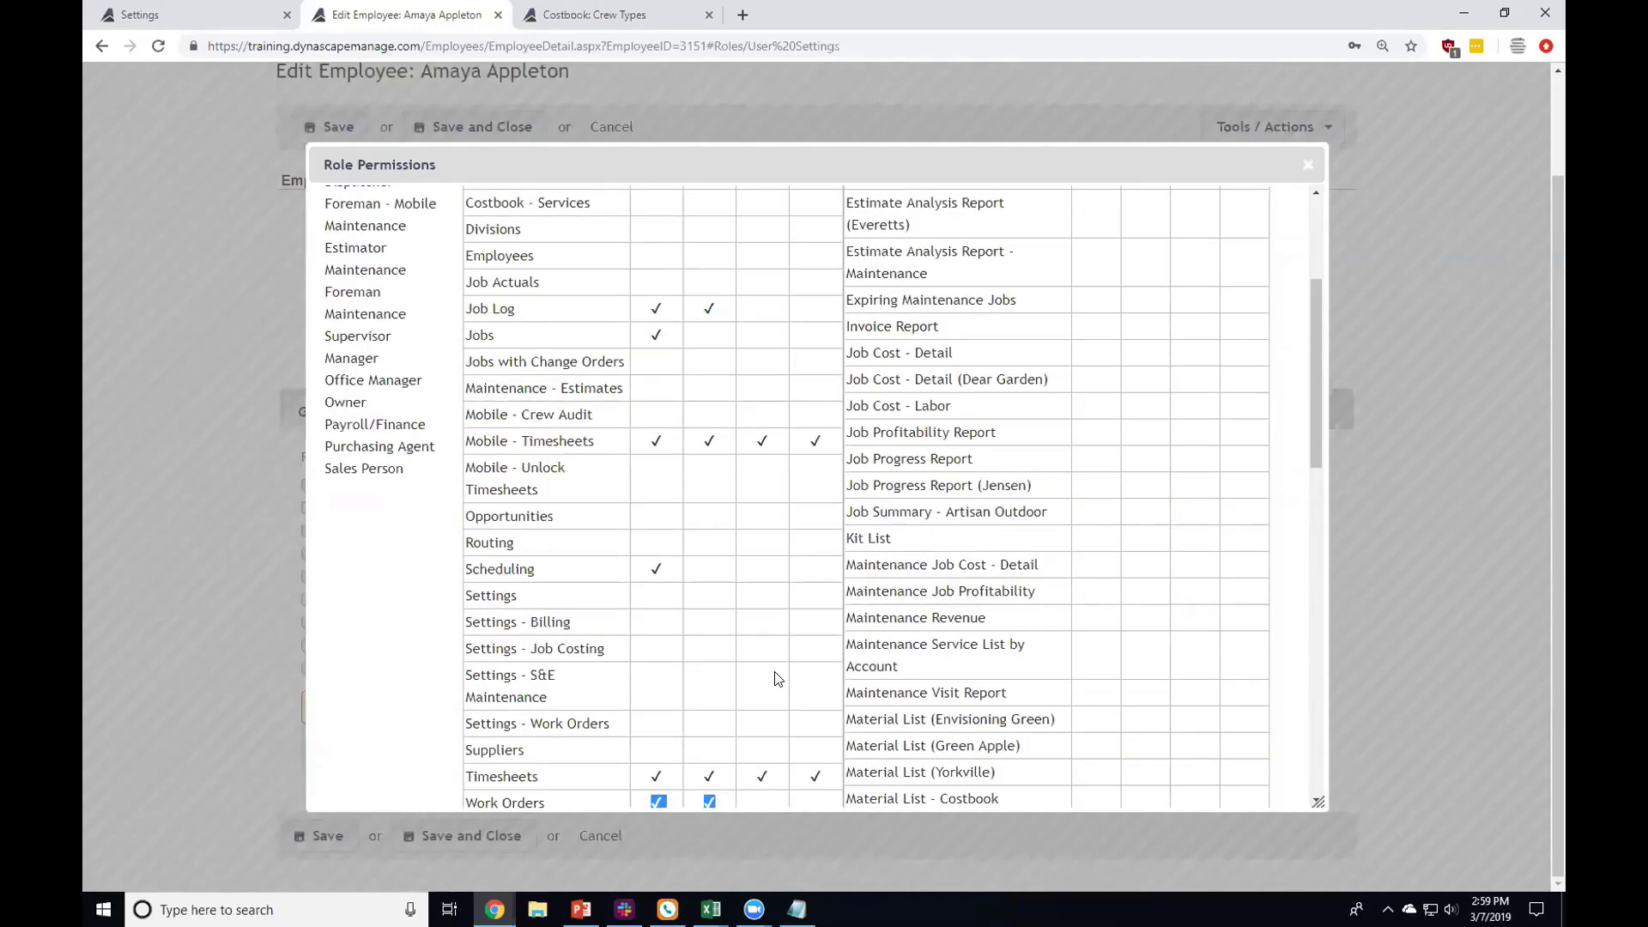
scroll(776, 682, up, 2)
scroll(775, 679, up, 2)
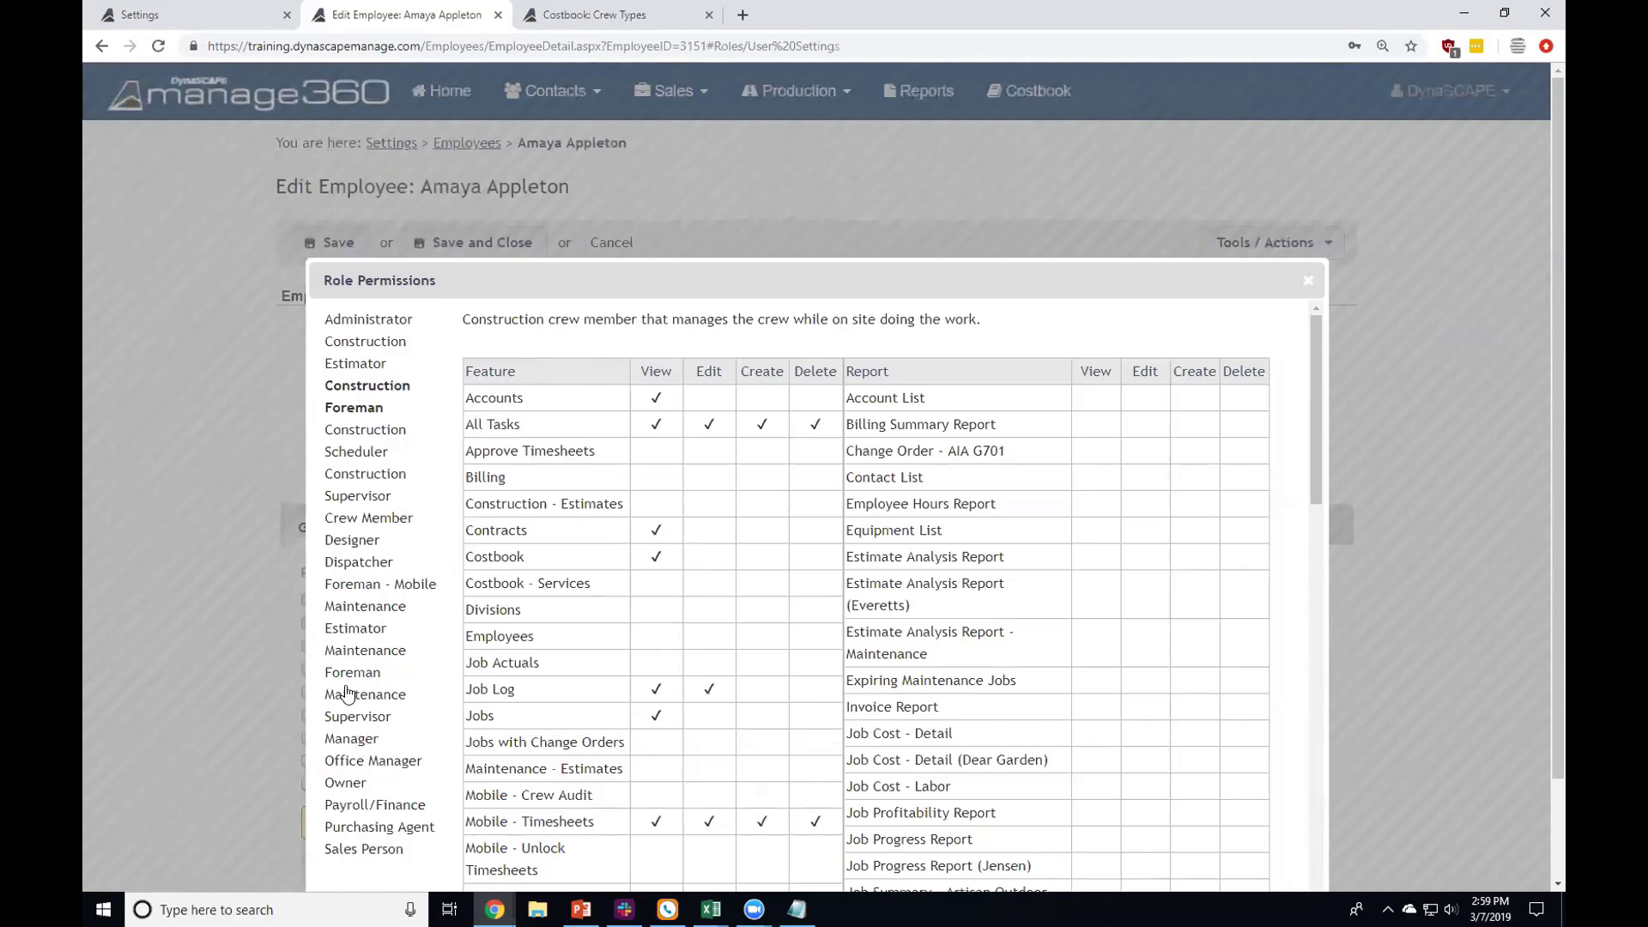
Step: Review the Foreman - Mobile role's permissions
click(384, 590)
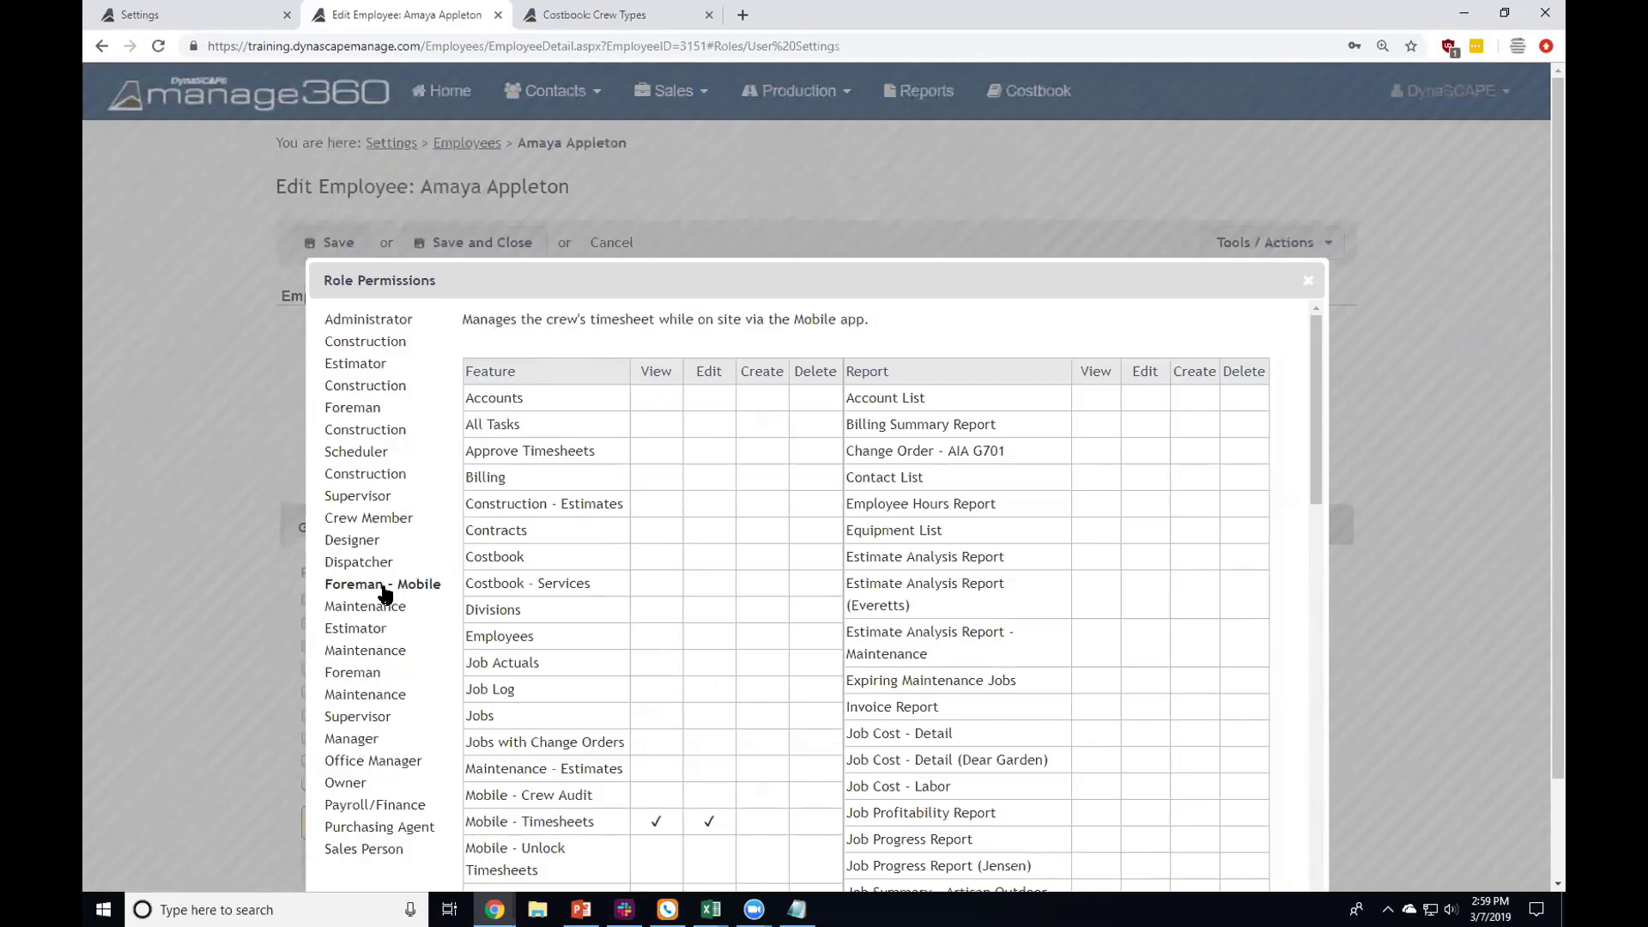
scroll(590, 705, down, 3)
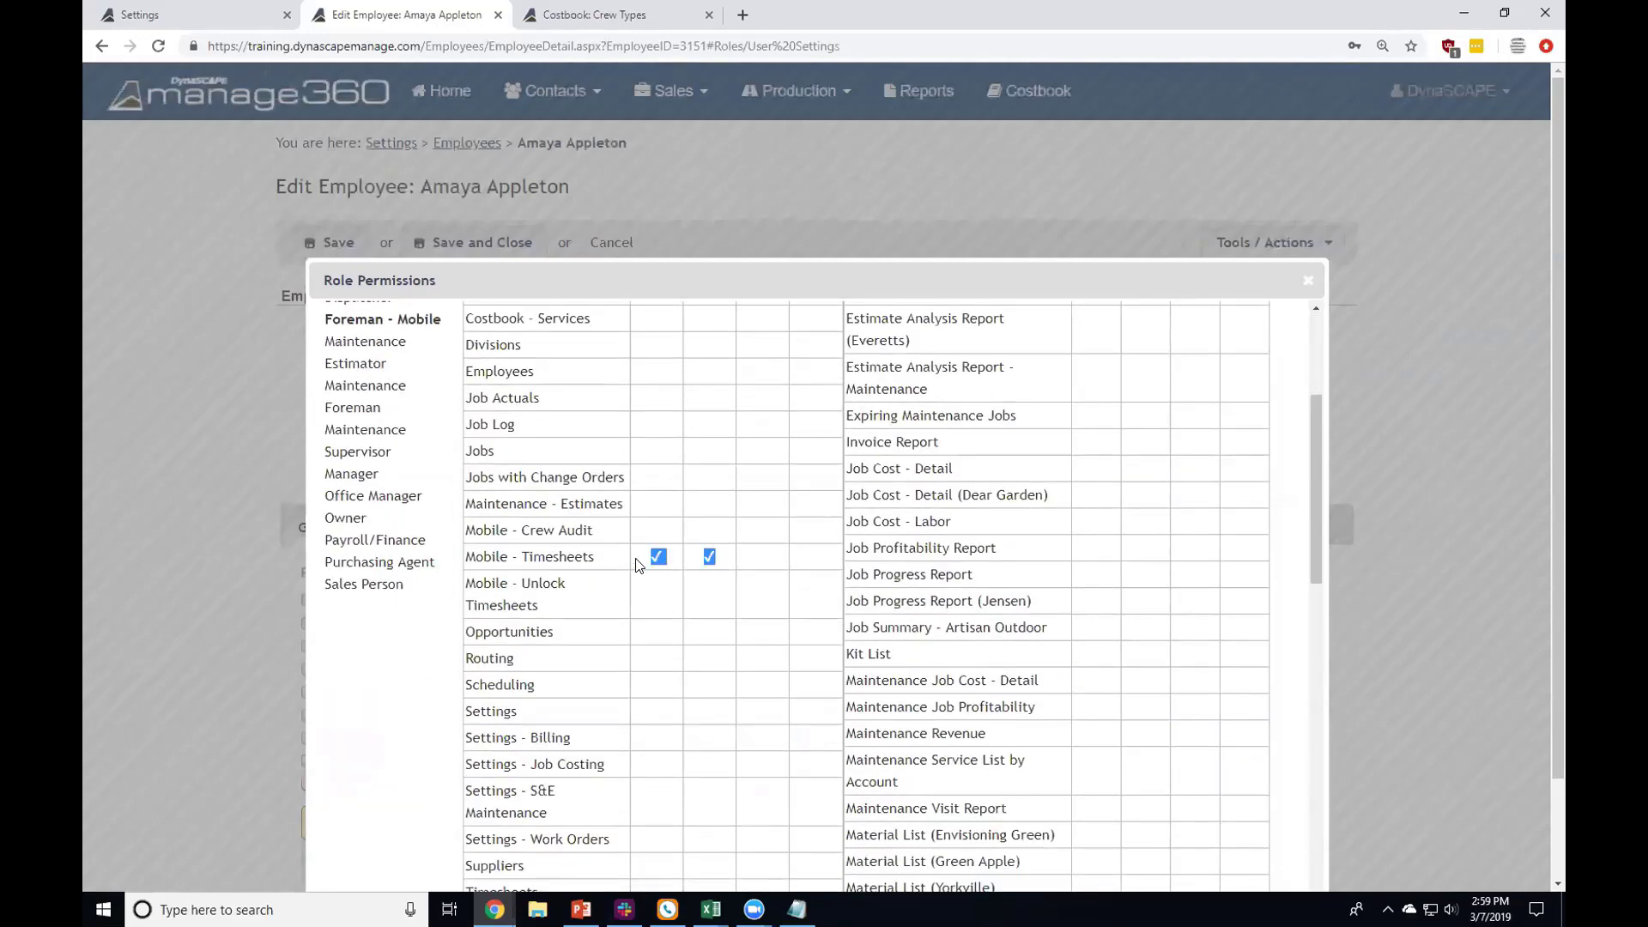
scroll(626, 593, up, 3)
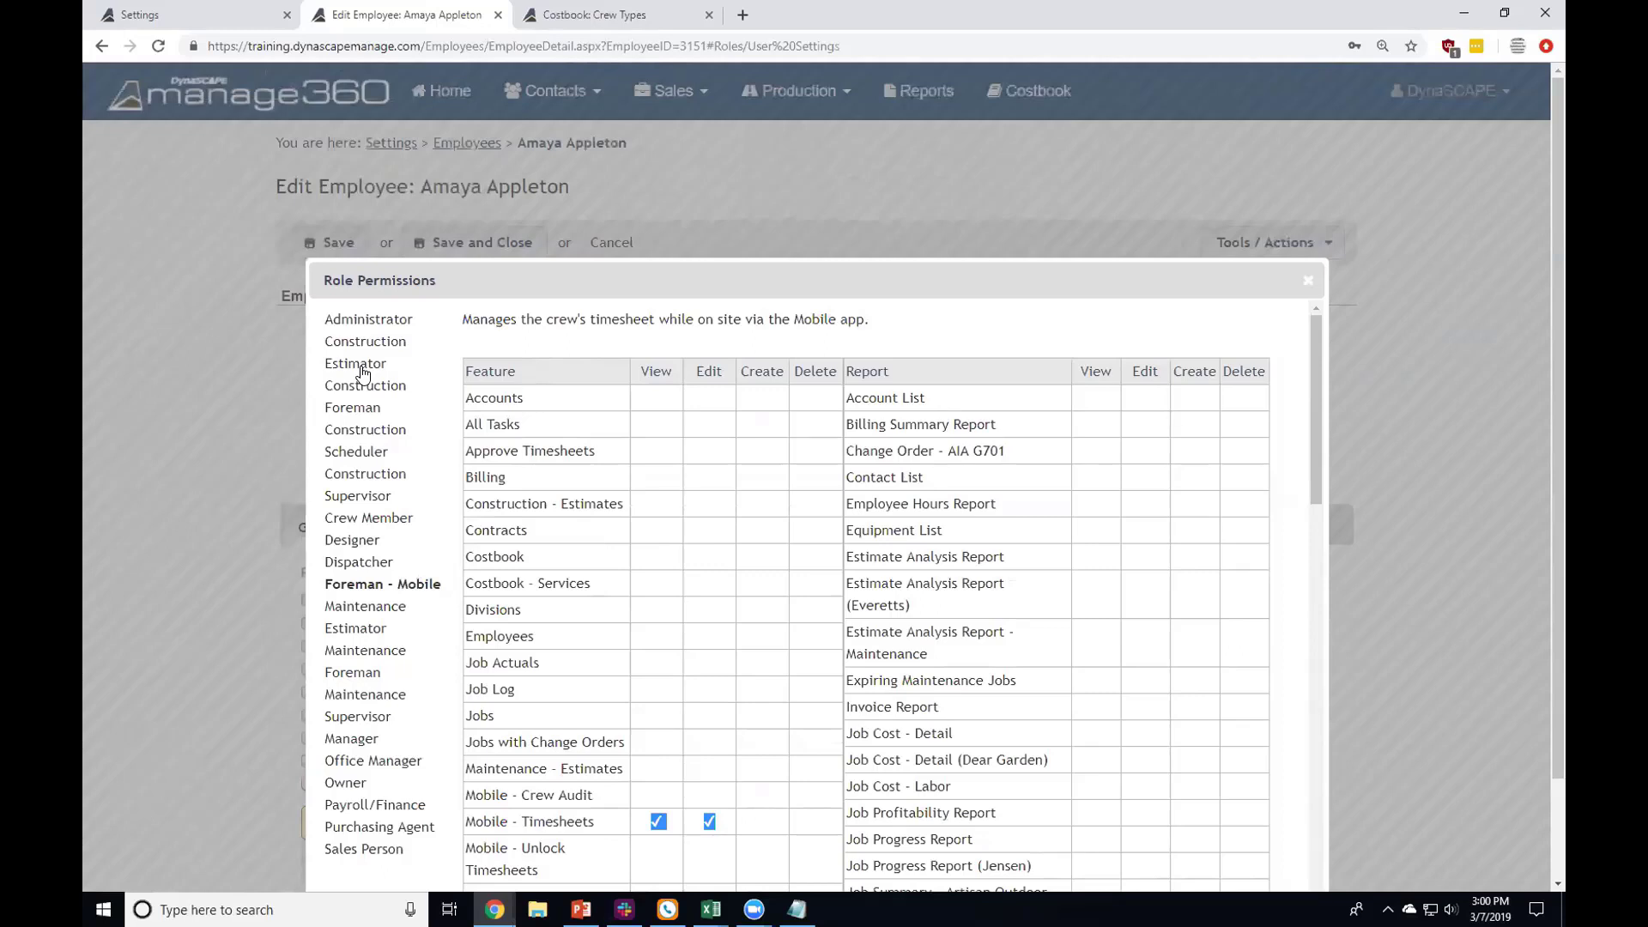
Step: Compare Administrator's Jobs with Change Orders and Mobile - Timesheets rights, then close Role Permissions
click(356, 322)
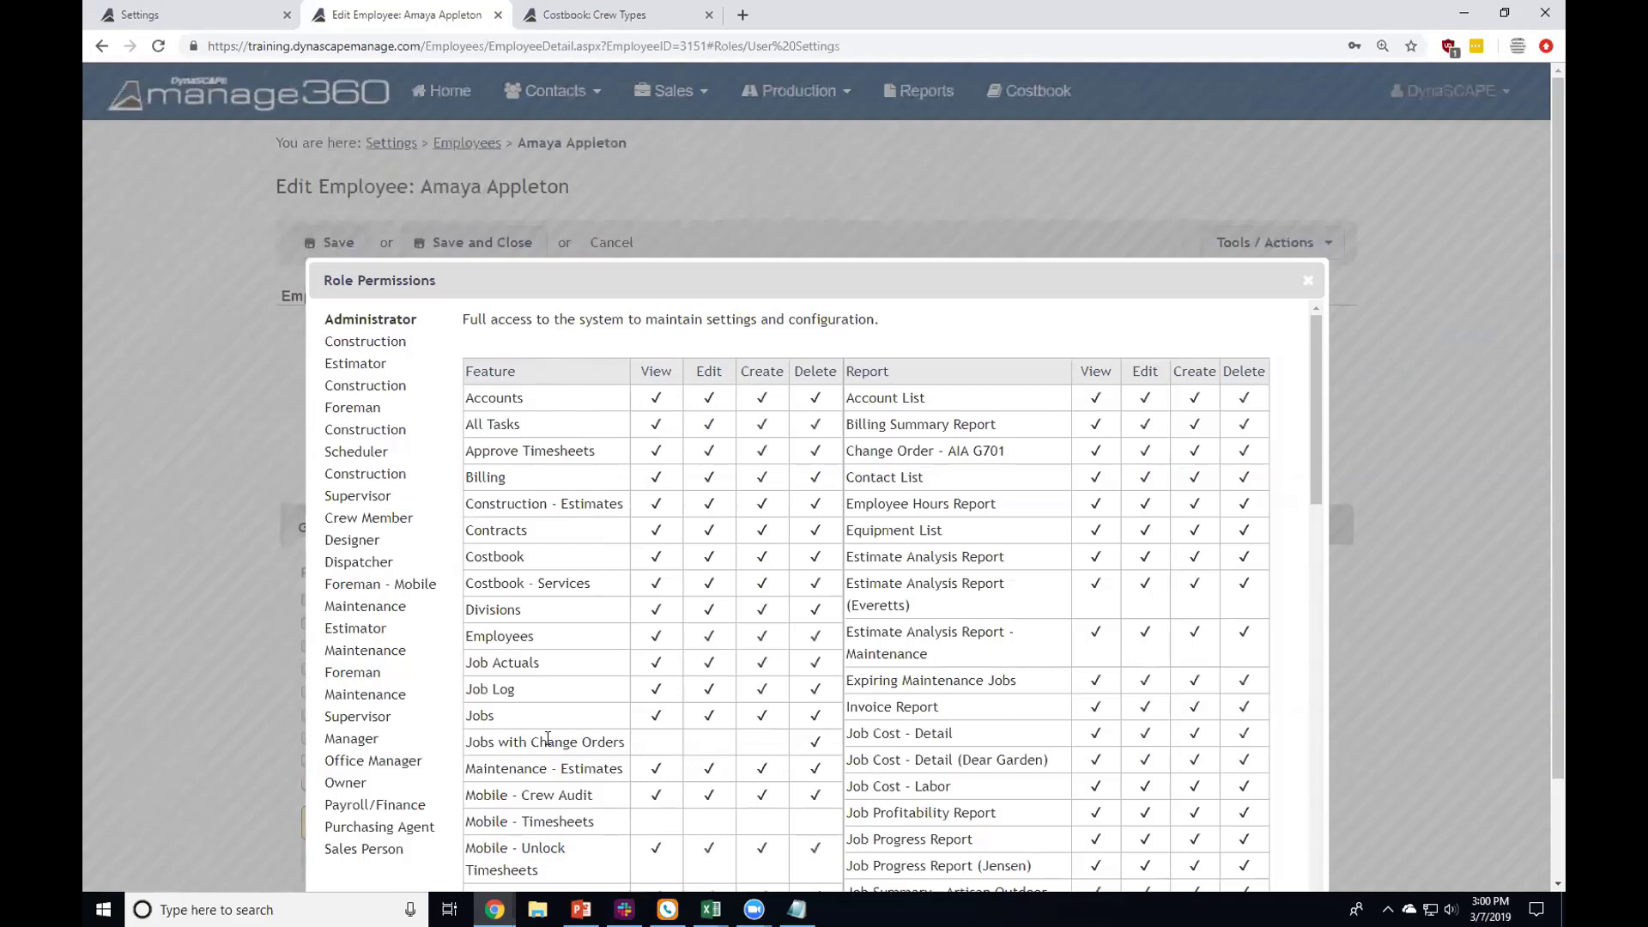
drag(479, 743, 614, 743)
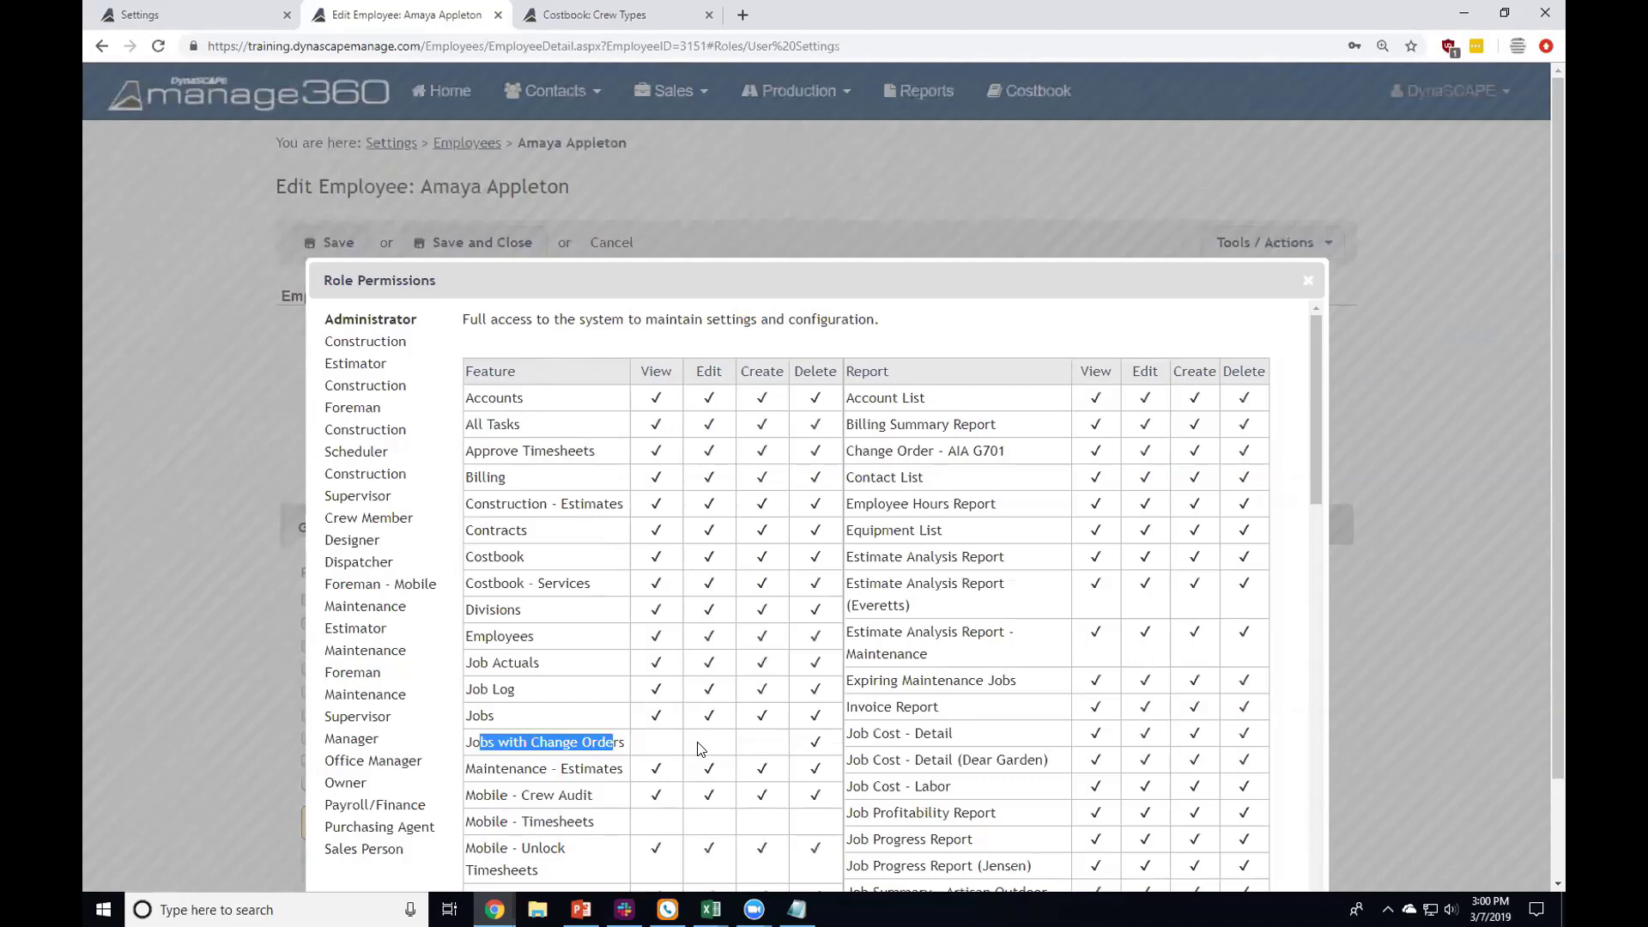
drag(477, 822, 629, 824)
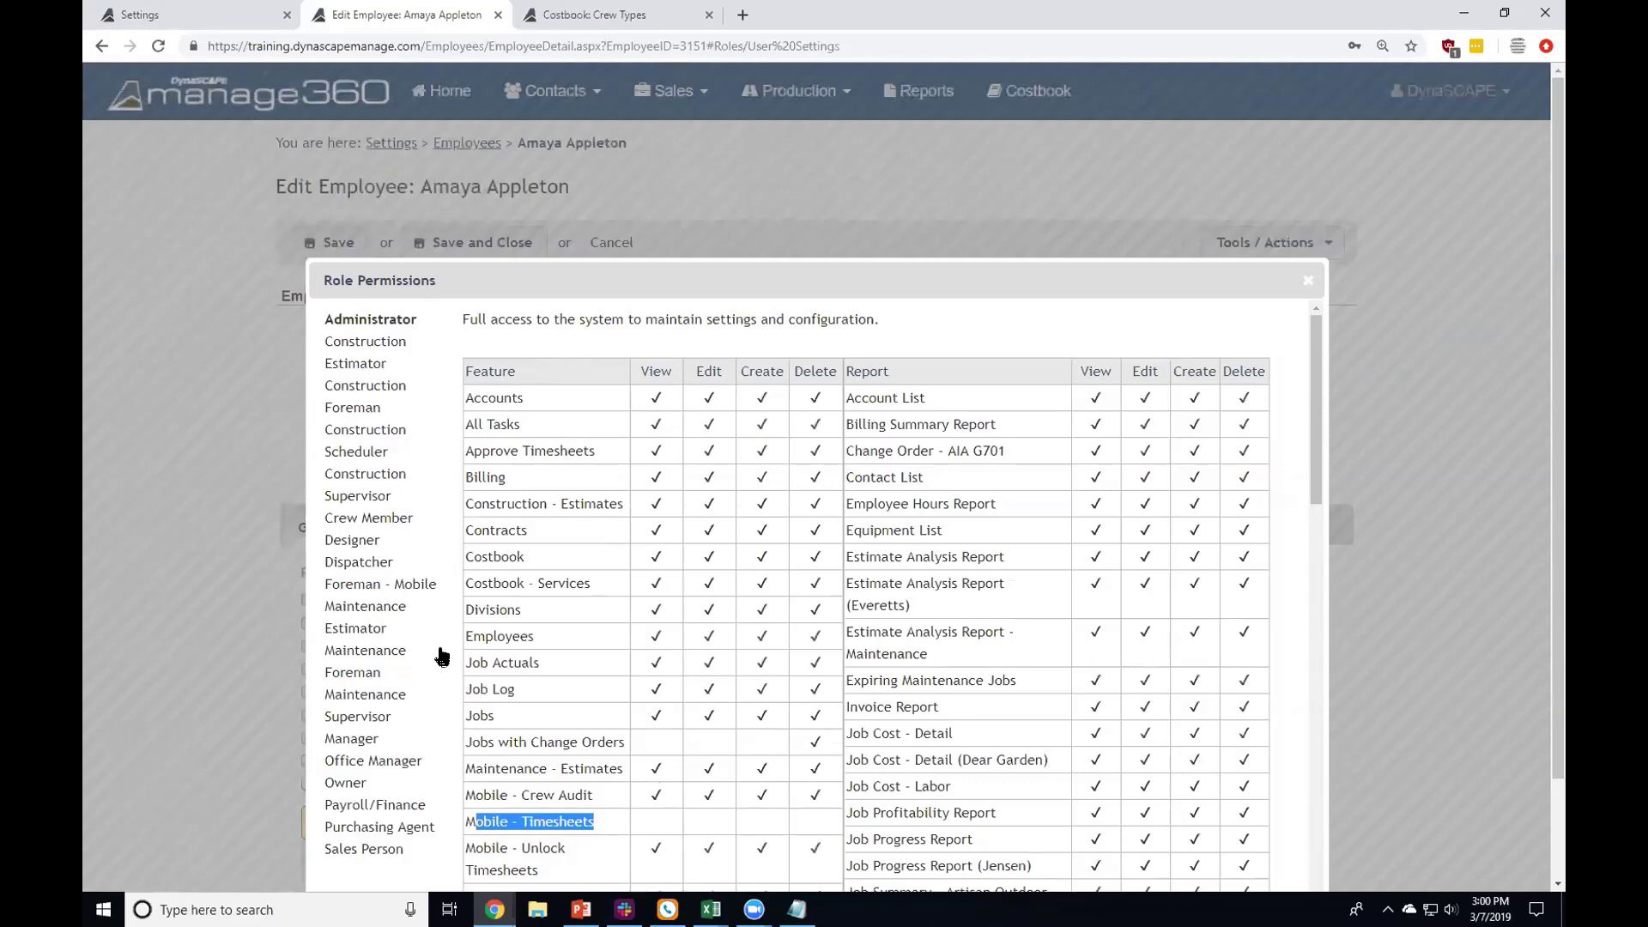
click(408, 592)
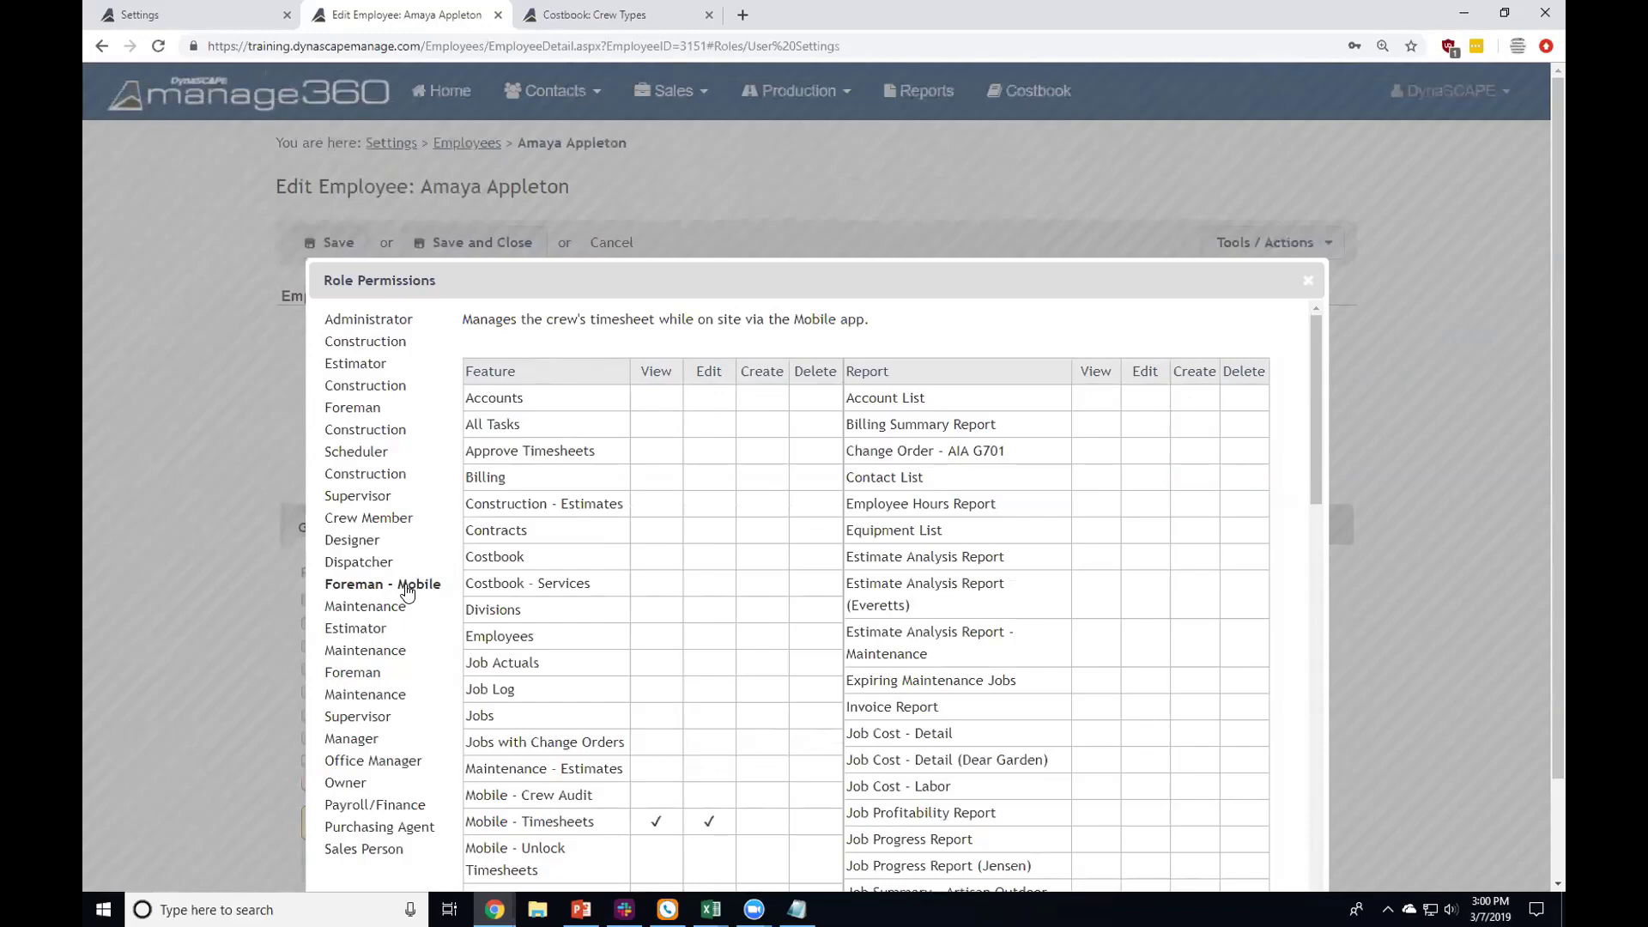
click(1308, 282)
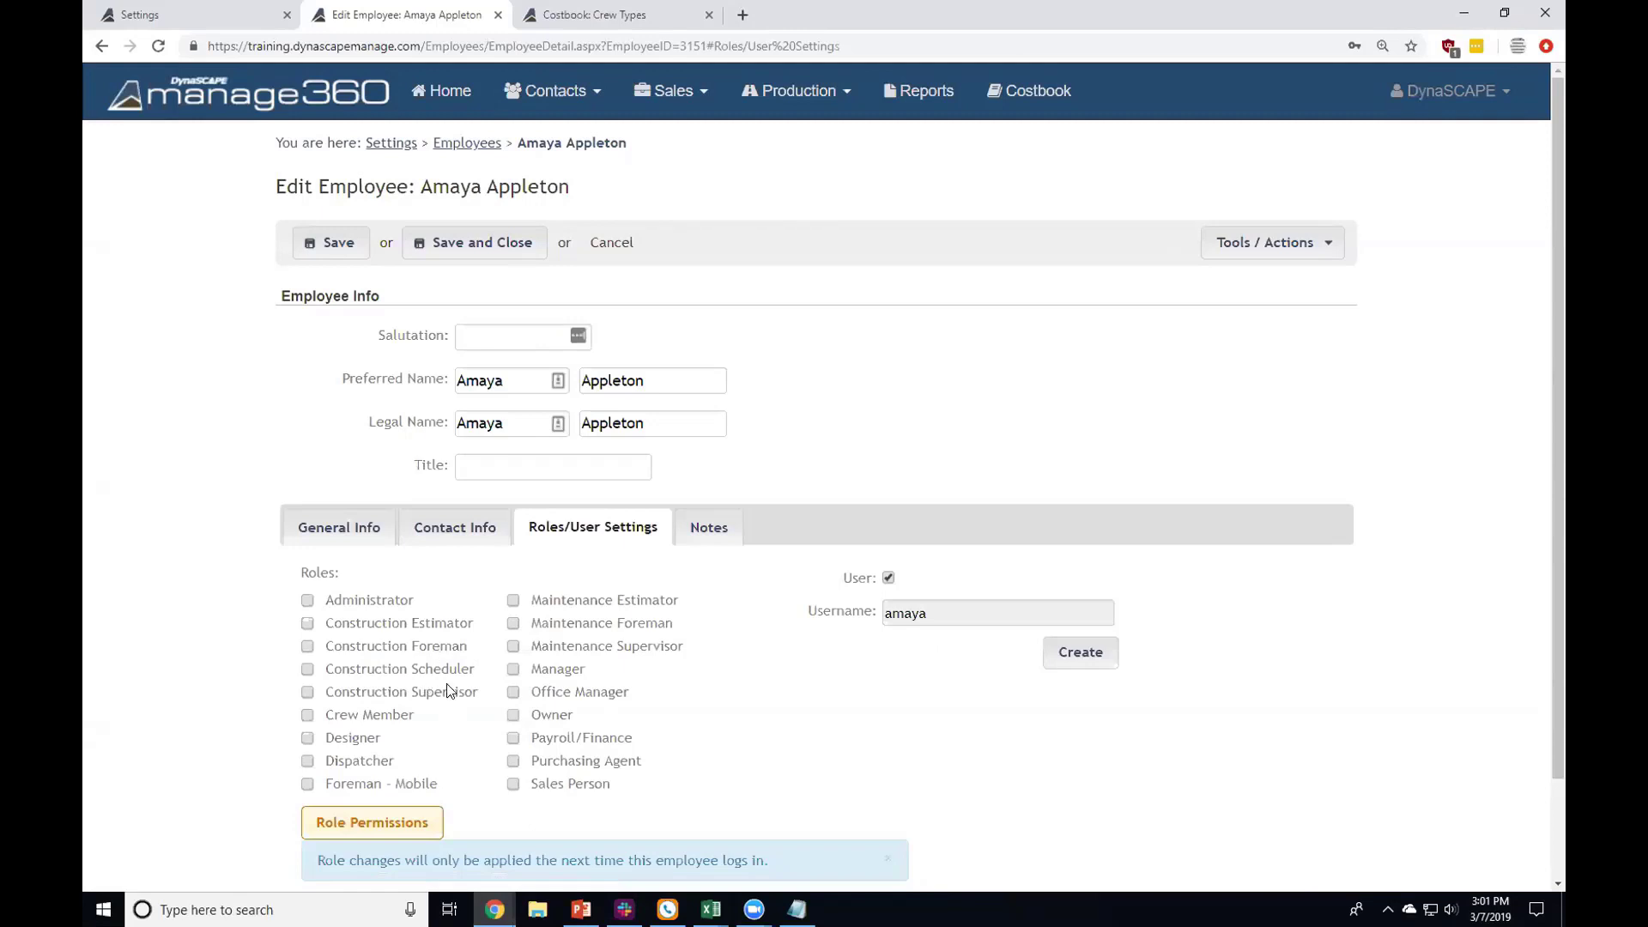
Step: Open Contacts > Accounts in a new browser tab and switch to it
mouse_move(447, 691)
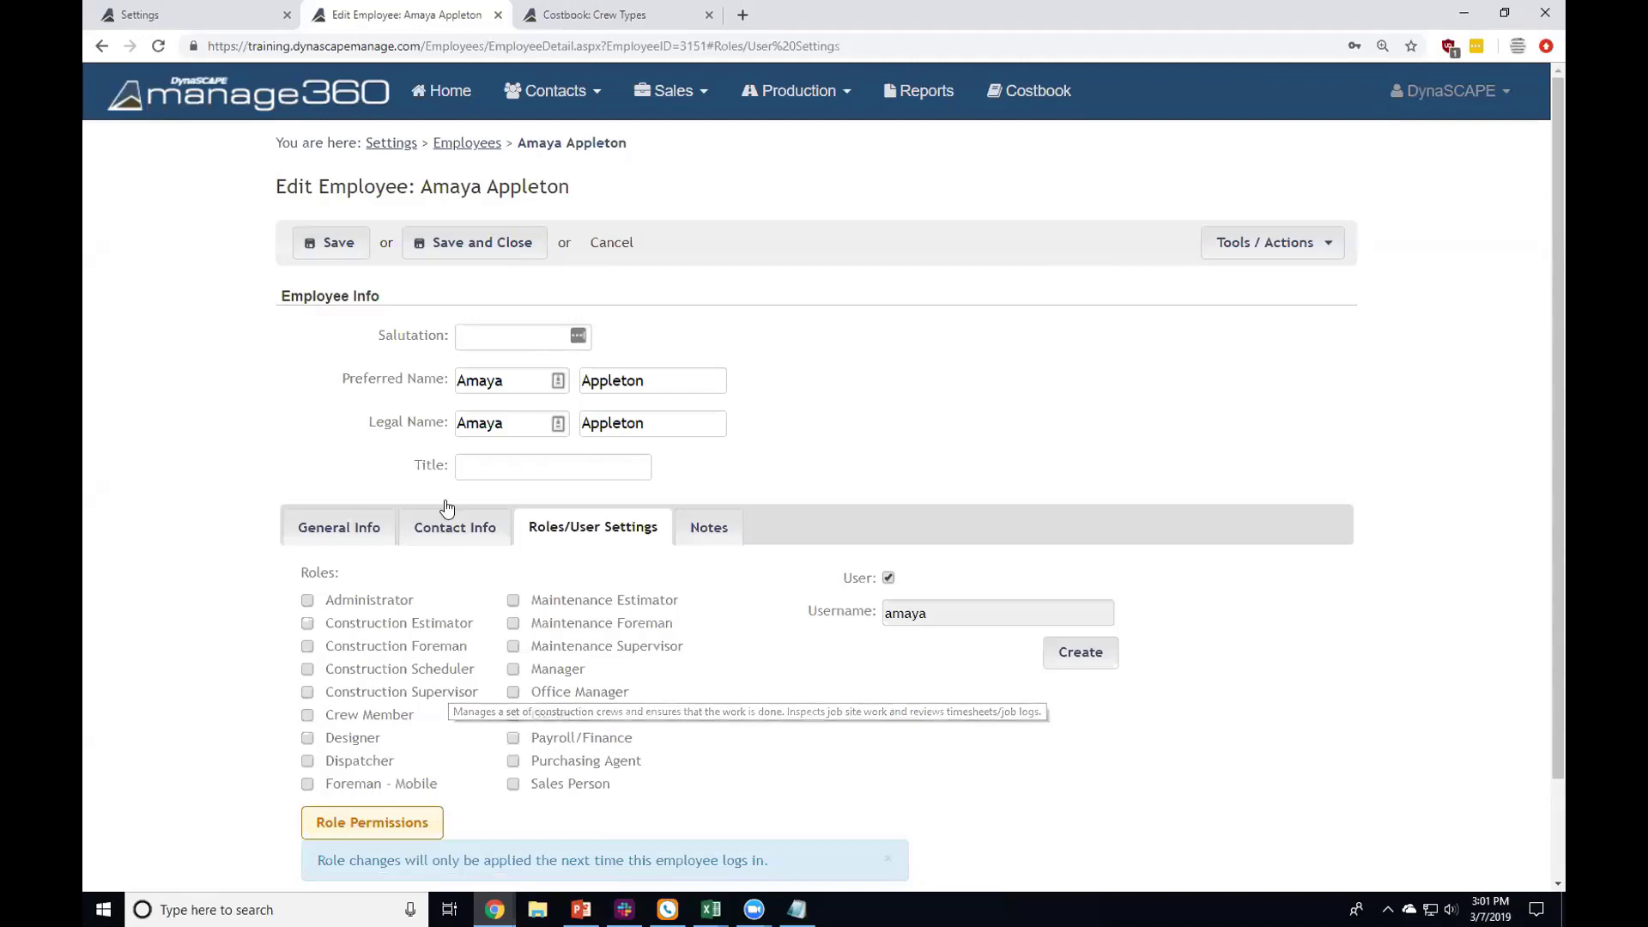
click(567, 90)
middle_click(565, 148)
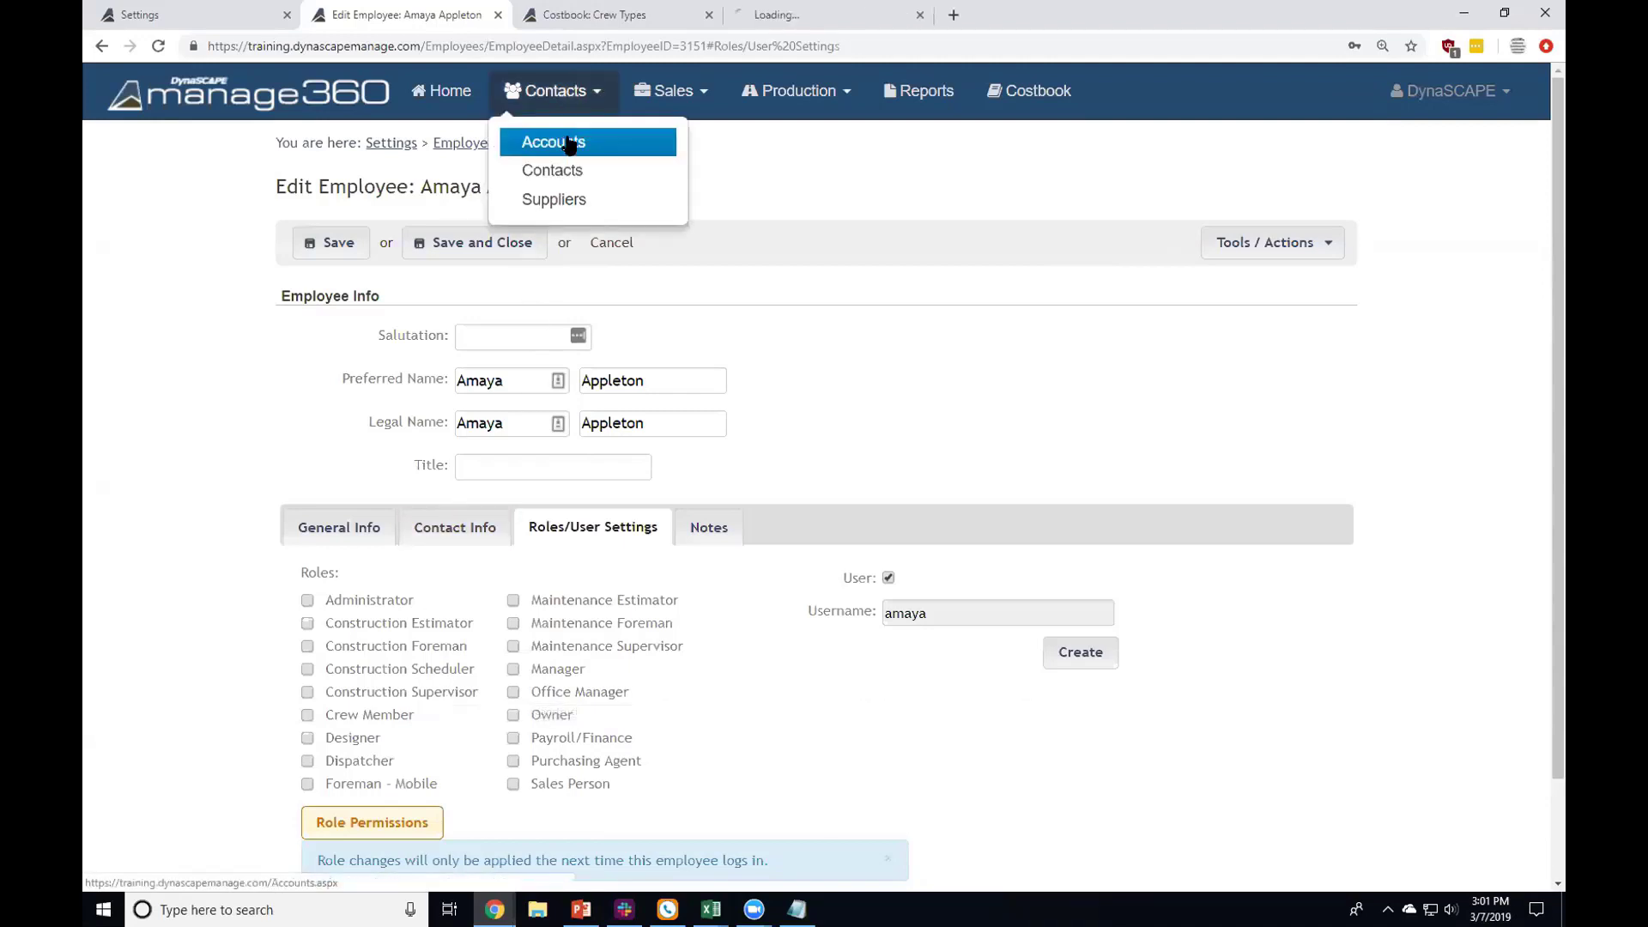
click(777, 17)
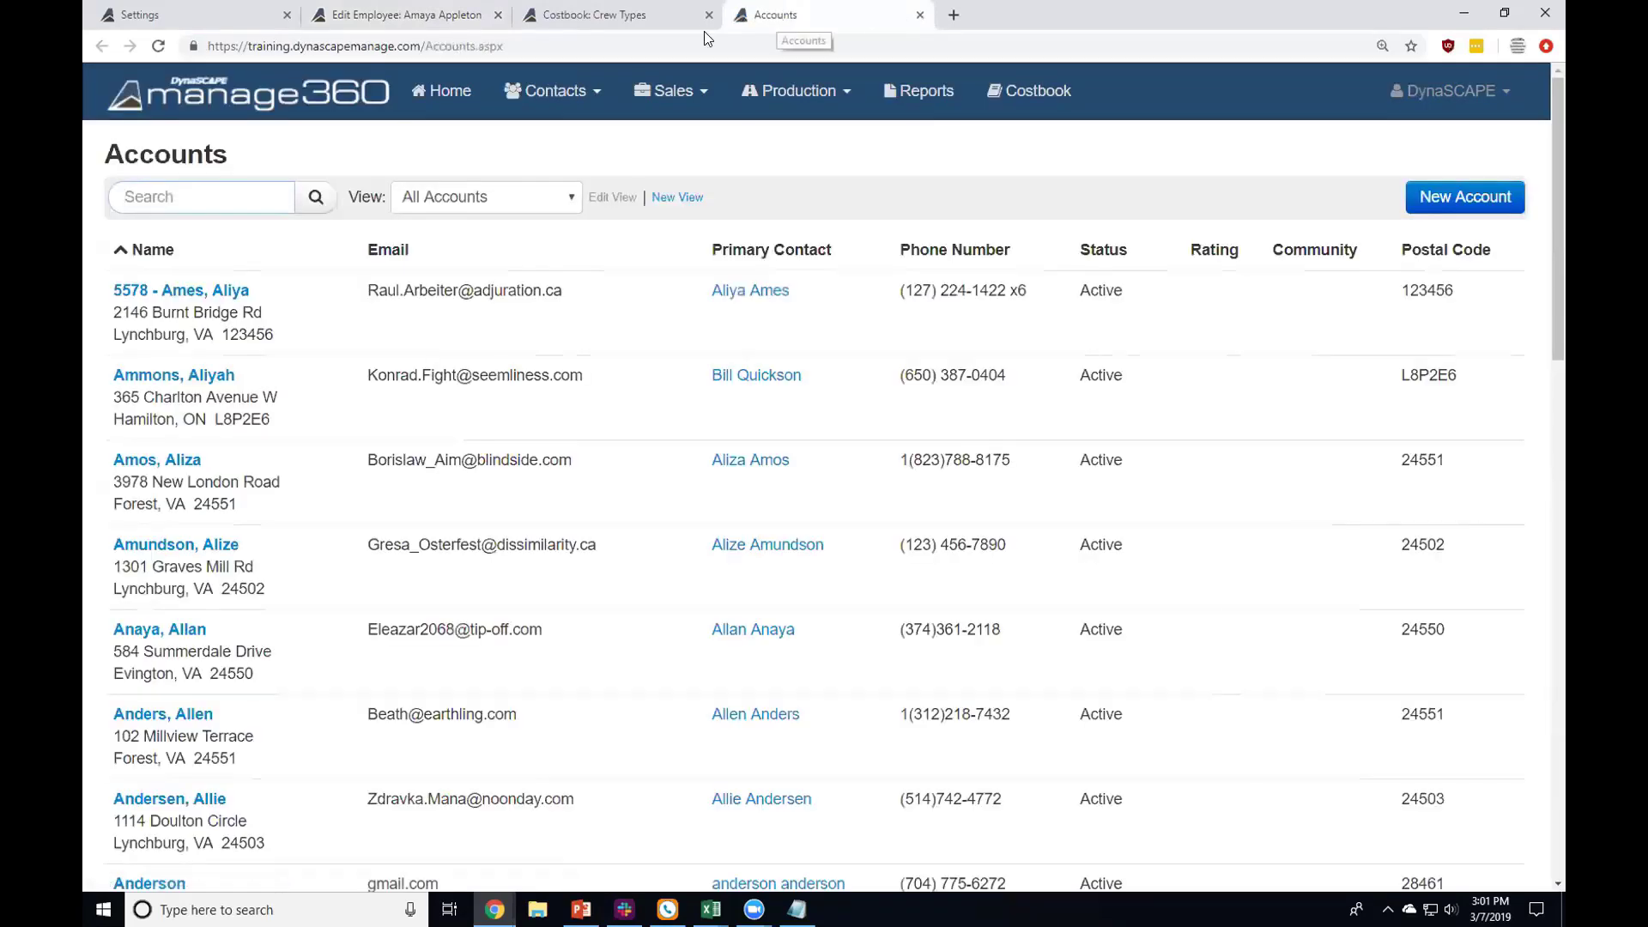
Step: Open the top account and replace its sales person with an active employee
click(218, 297)
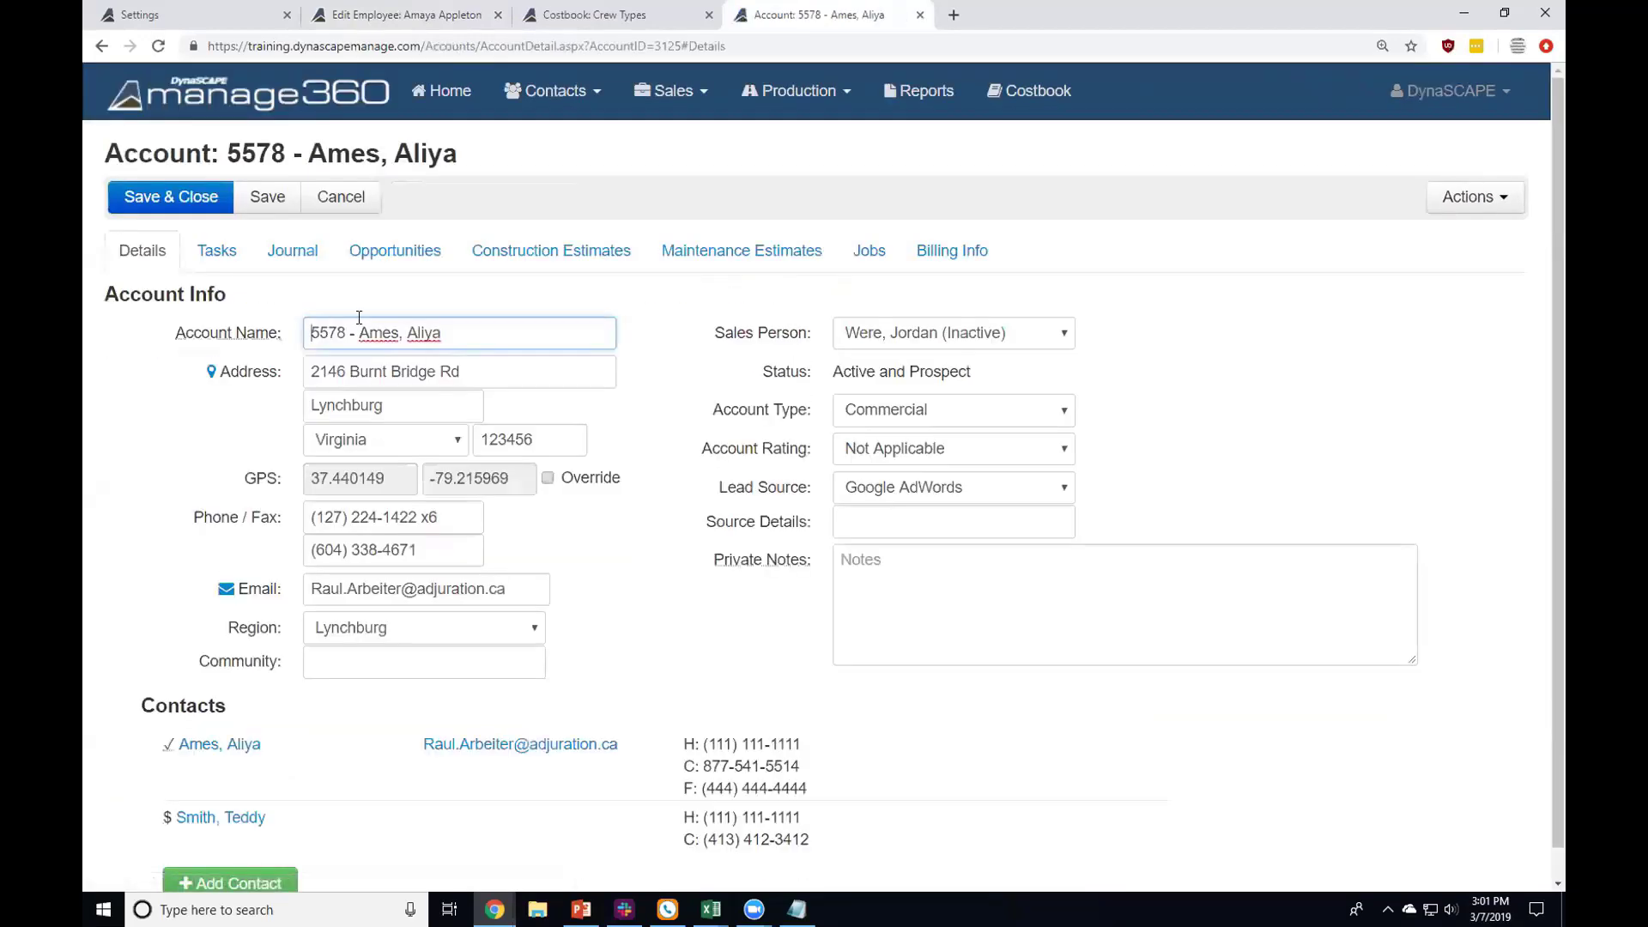
click(940, 342)
click(920, 360)
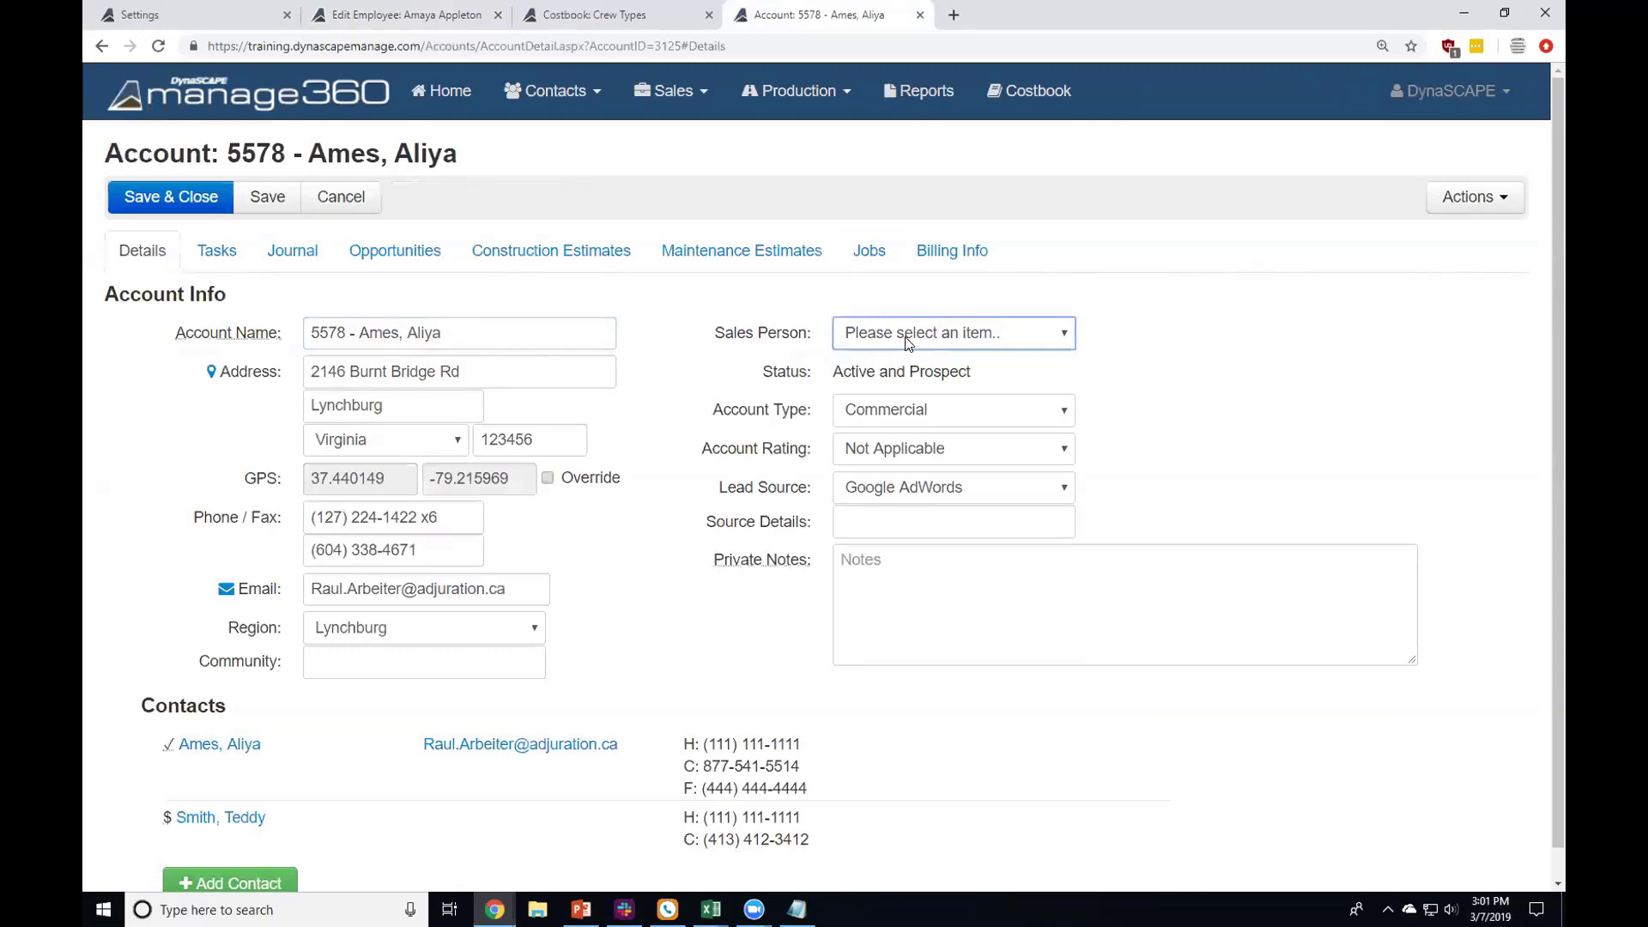
click(908, 341)
click(934, 435)
click(821, 353)
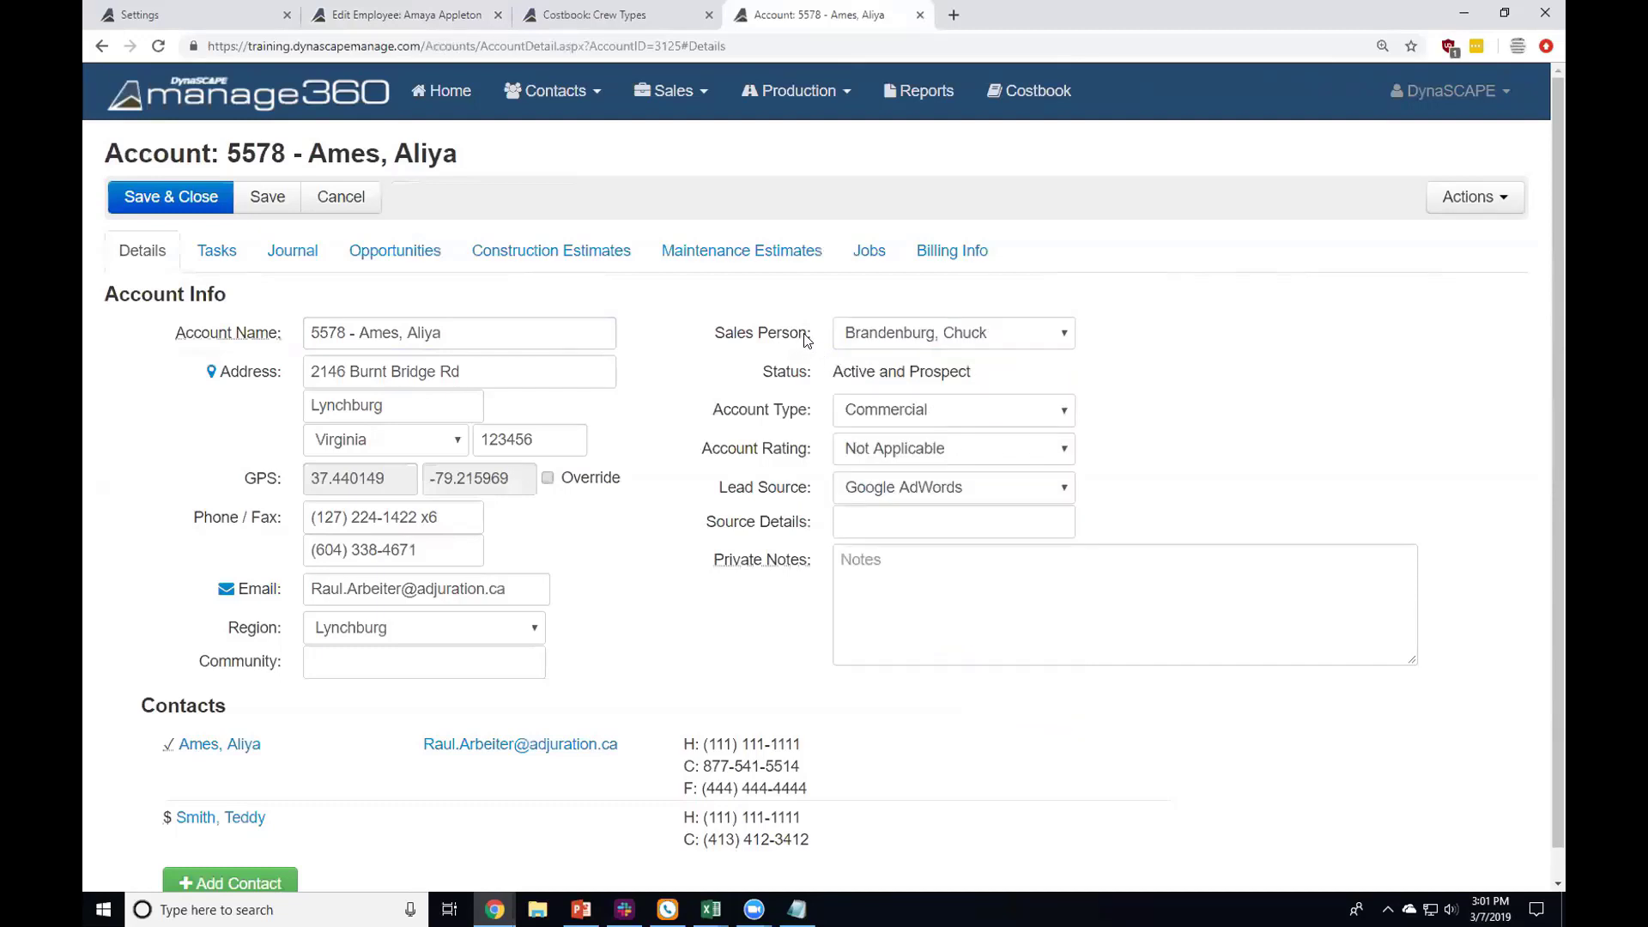
Step: Highlight the Sales Person field and show its list of available sales people
drag(807, 341, 721, 340)
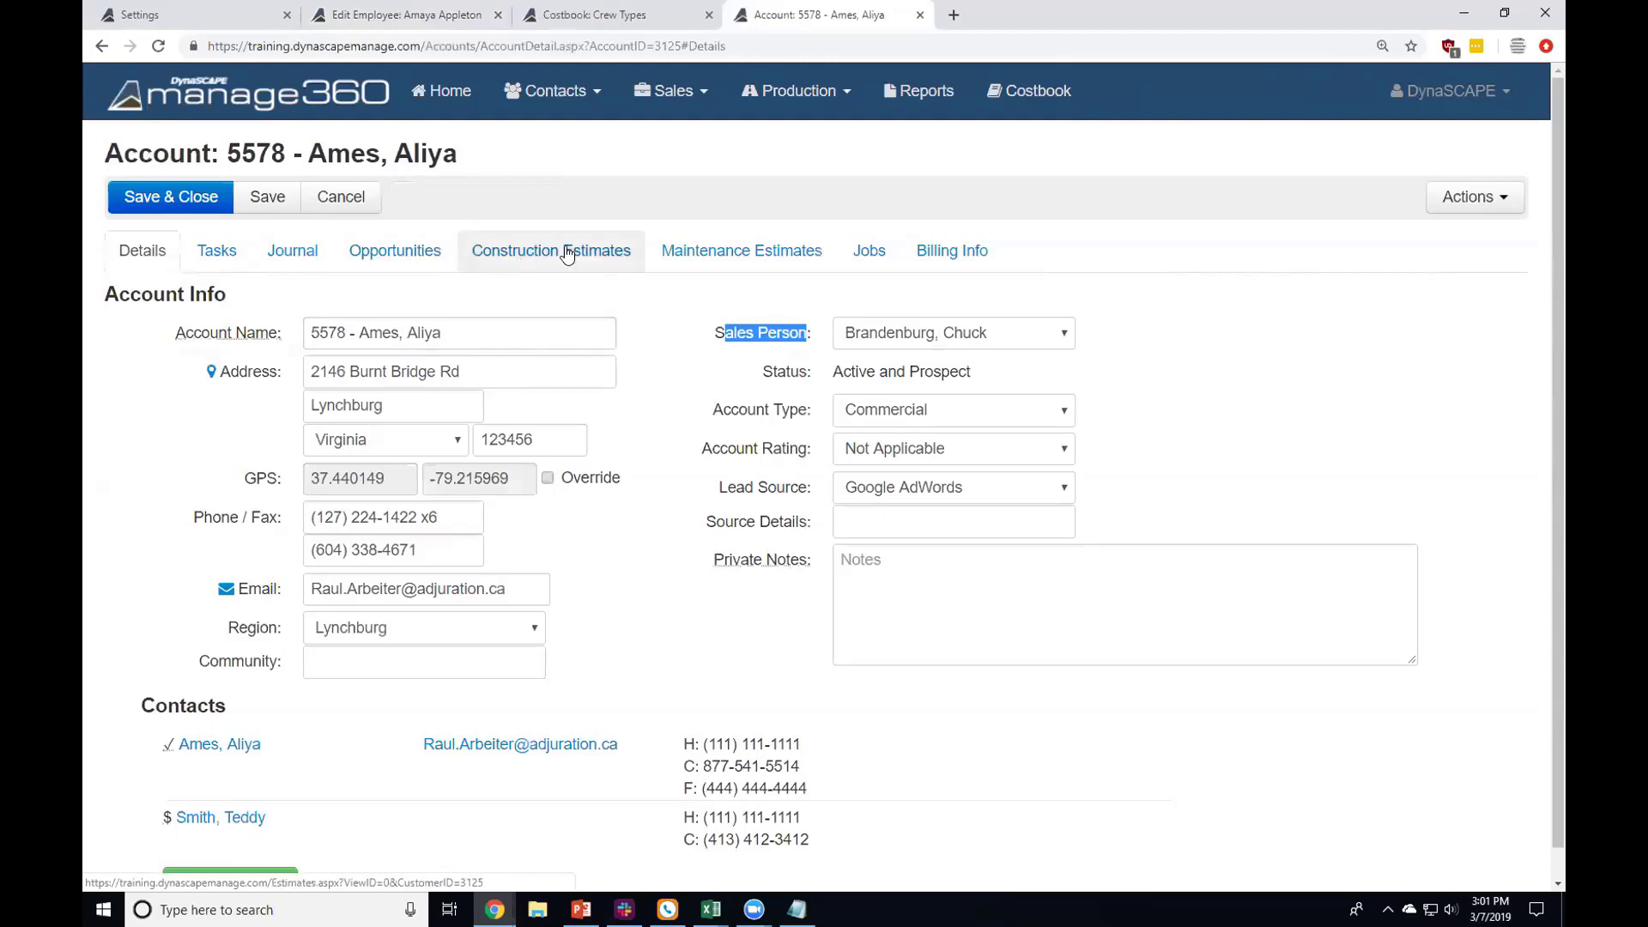
click(912, 332)
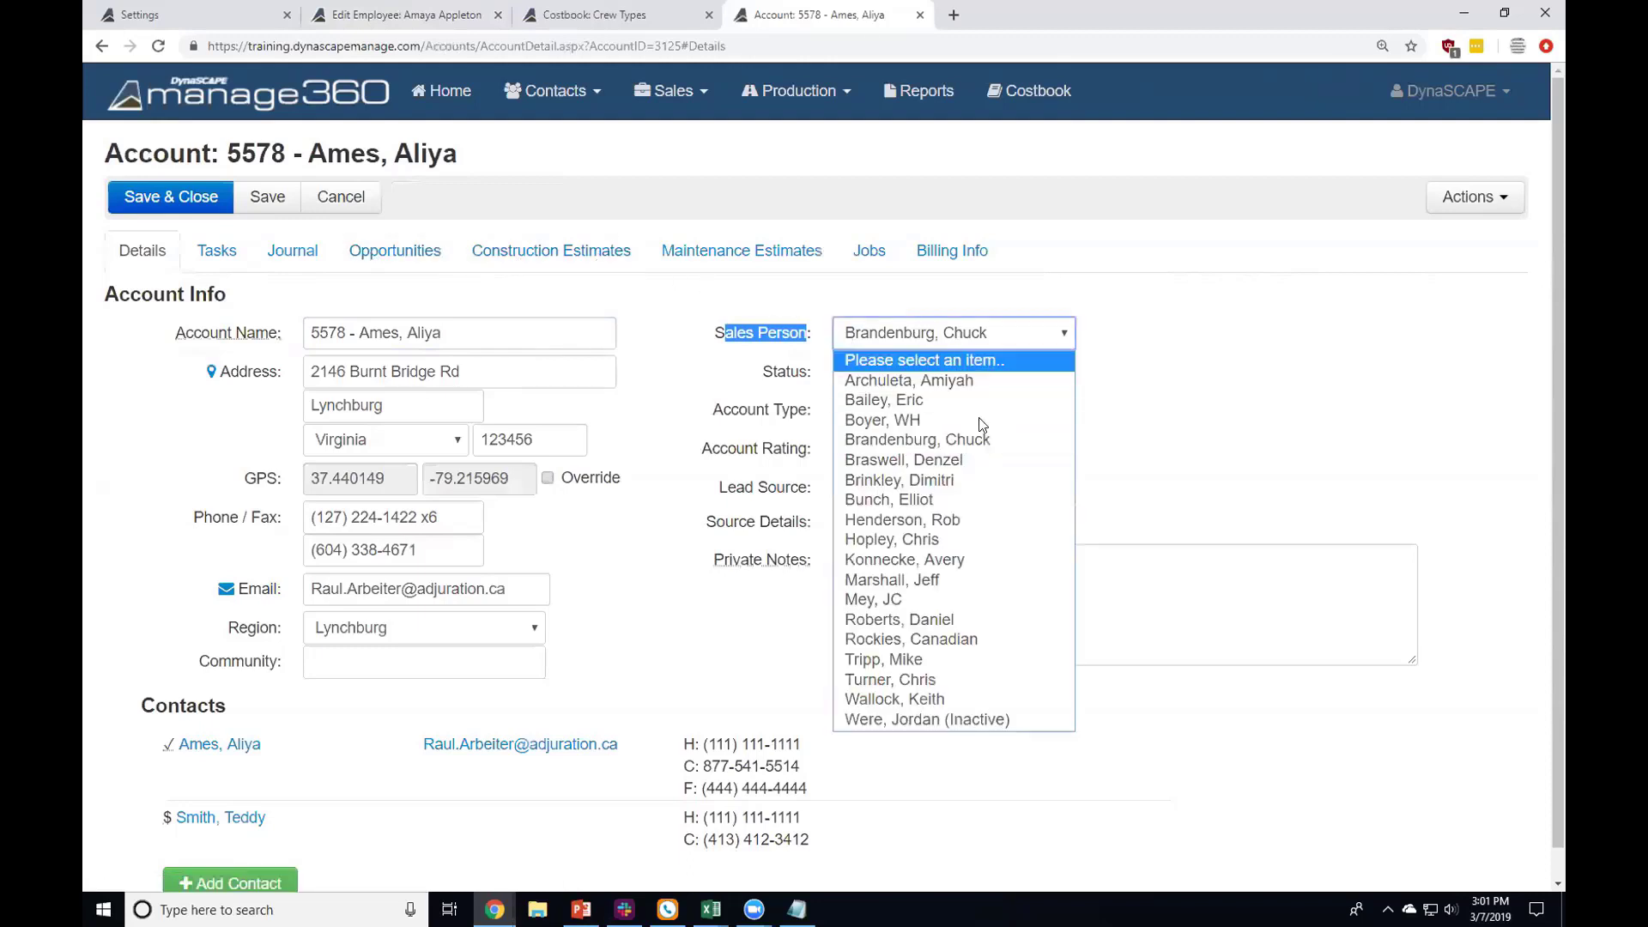
click(1112, 311)
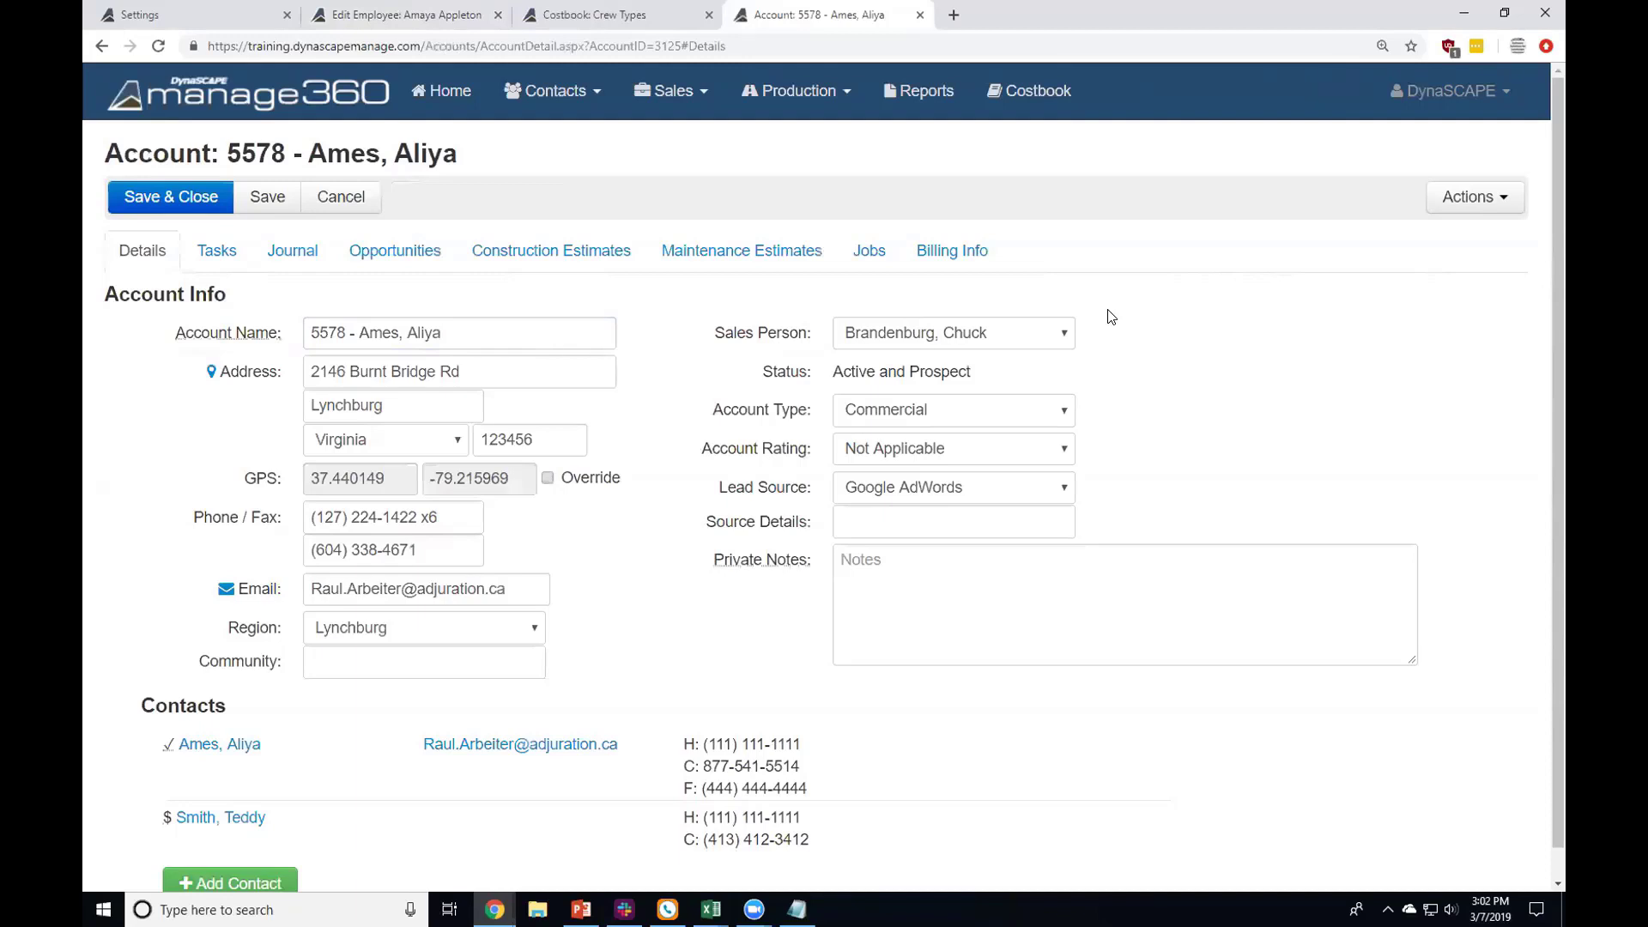
Step: Return to the Edit Employee tab and view the employee's Notes
click(463, 18)
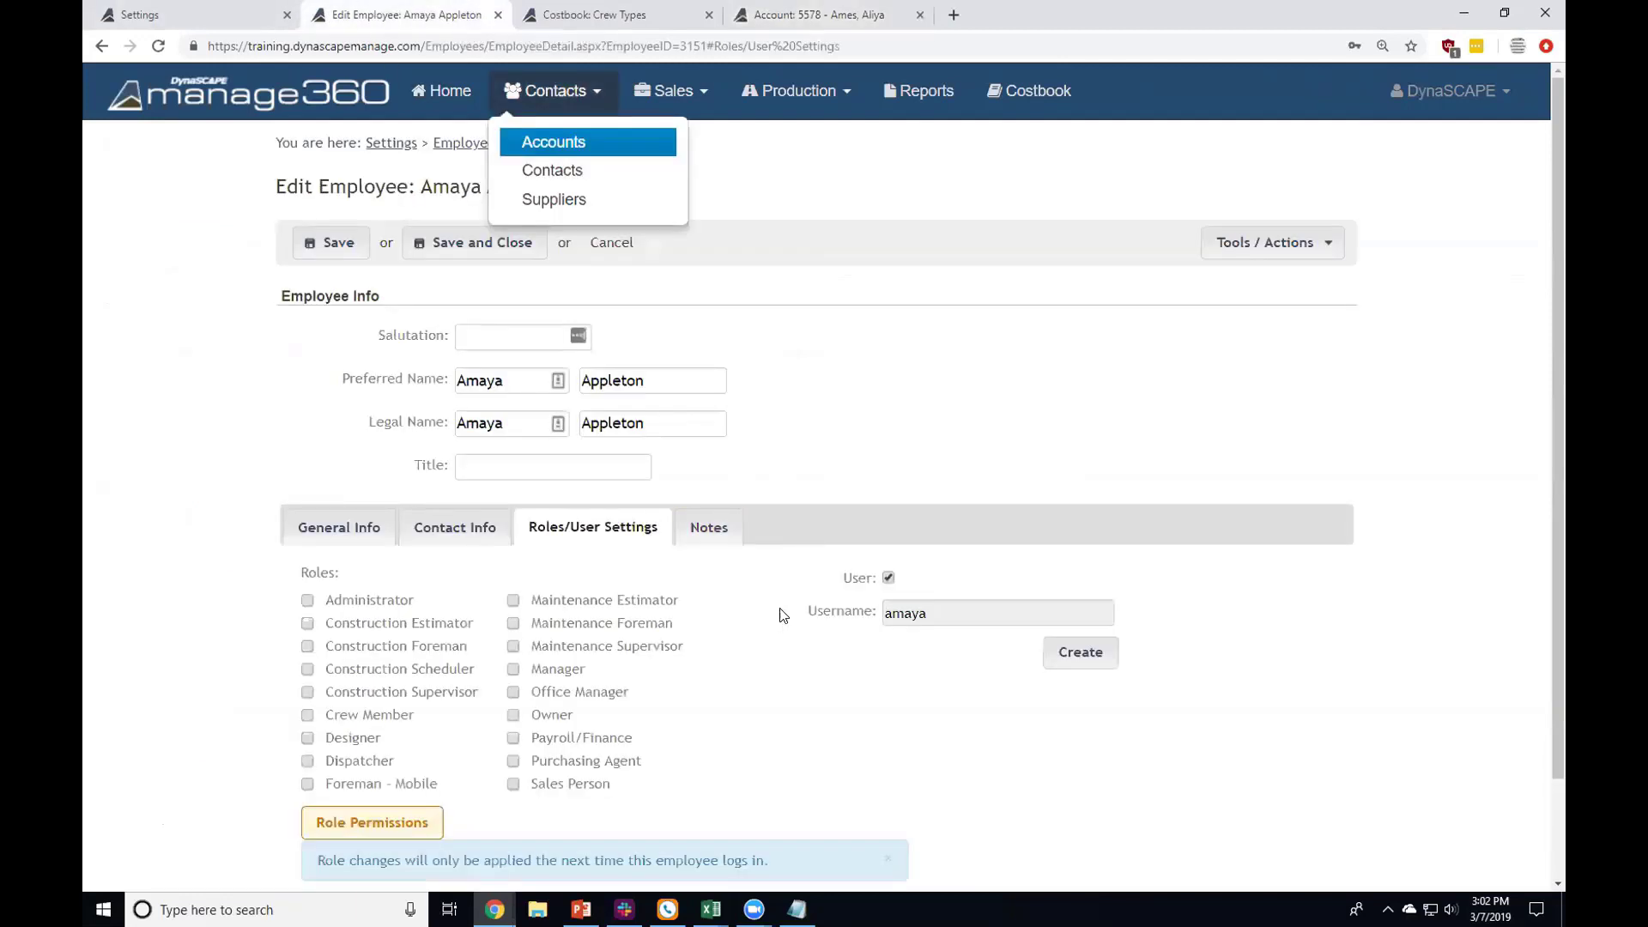
scroll(717, 607, down, 2)
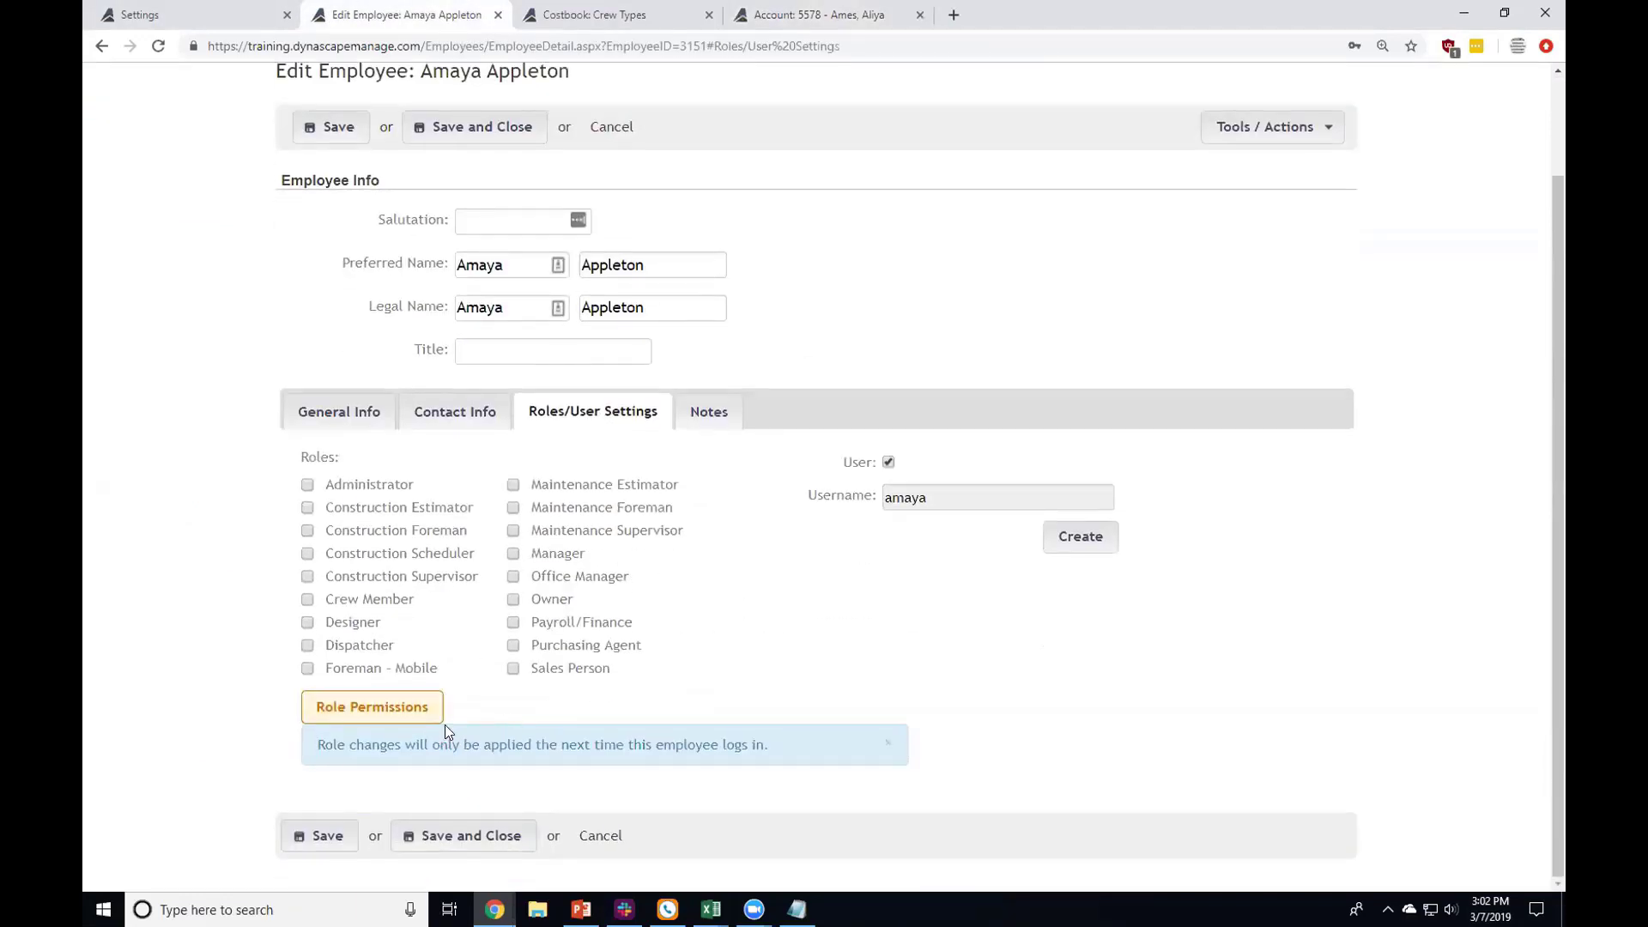
click(709, 418)
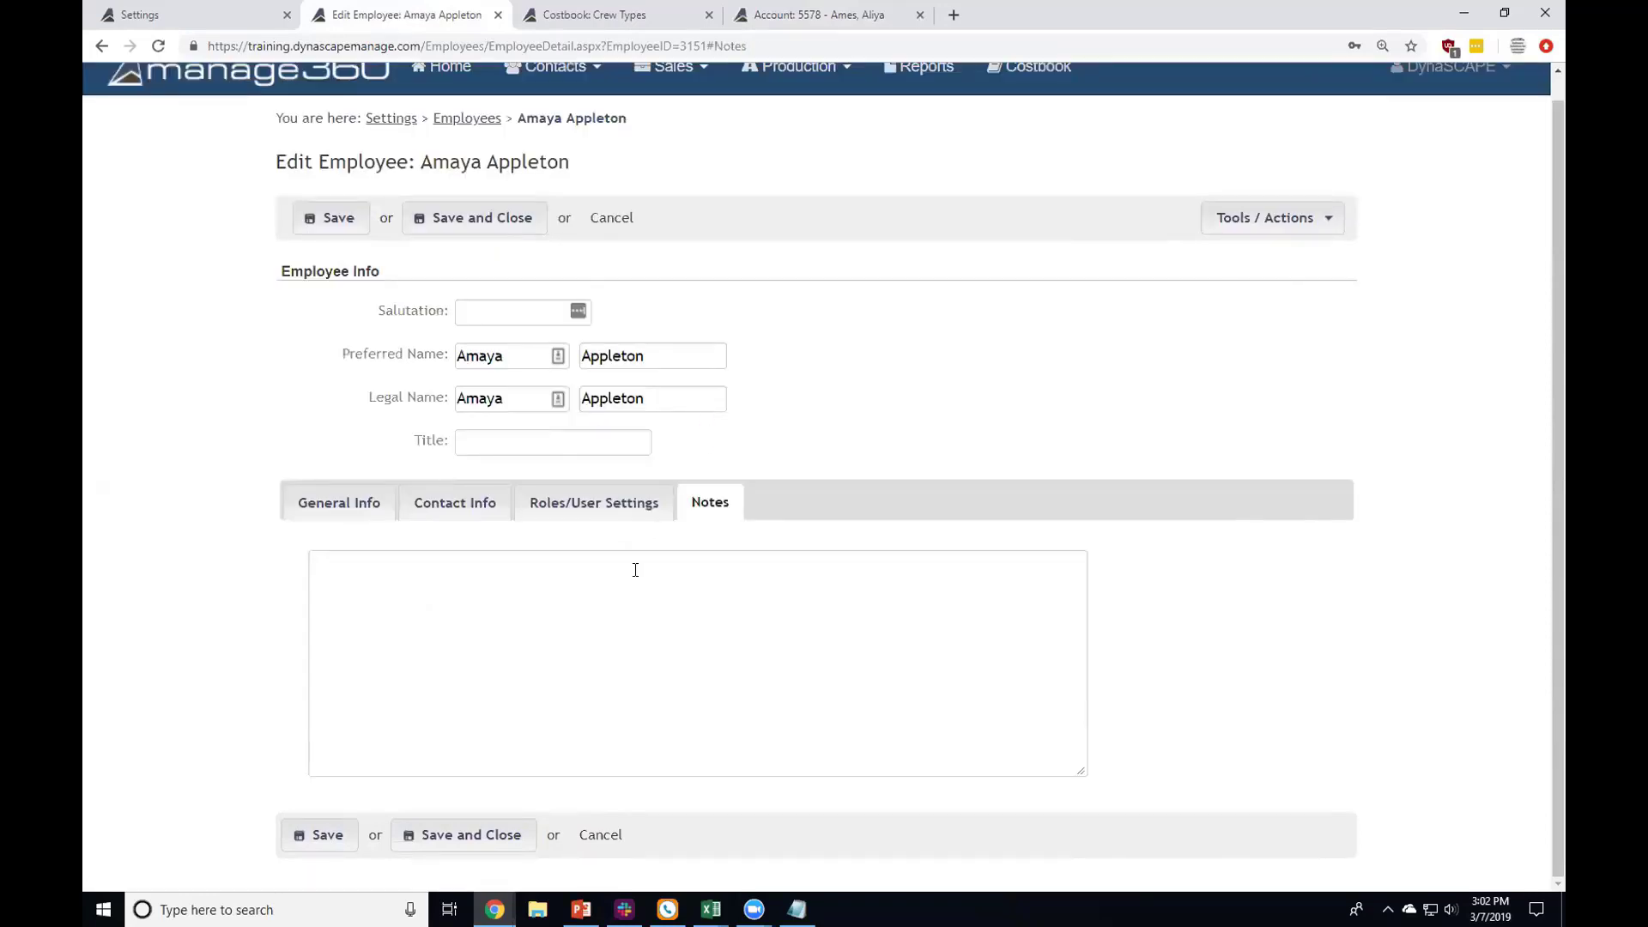
scroll(635, 570, up, 1)
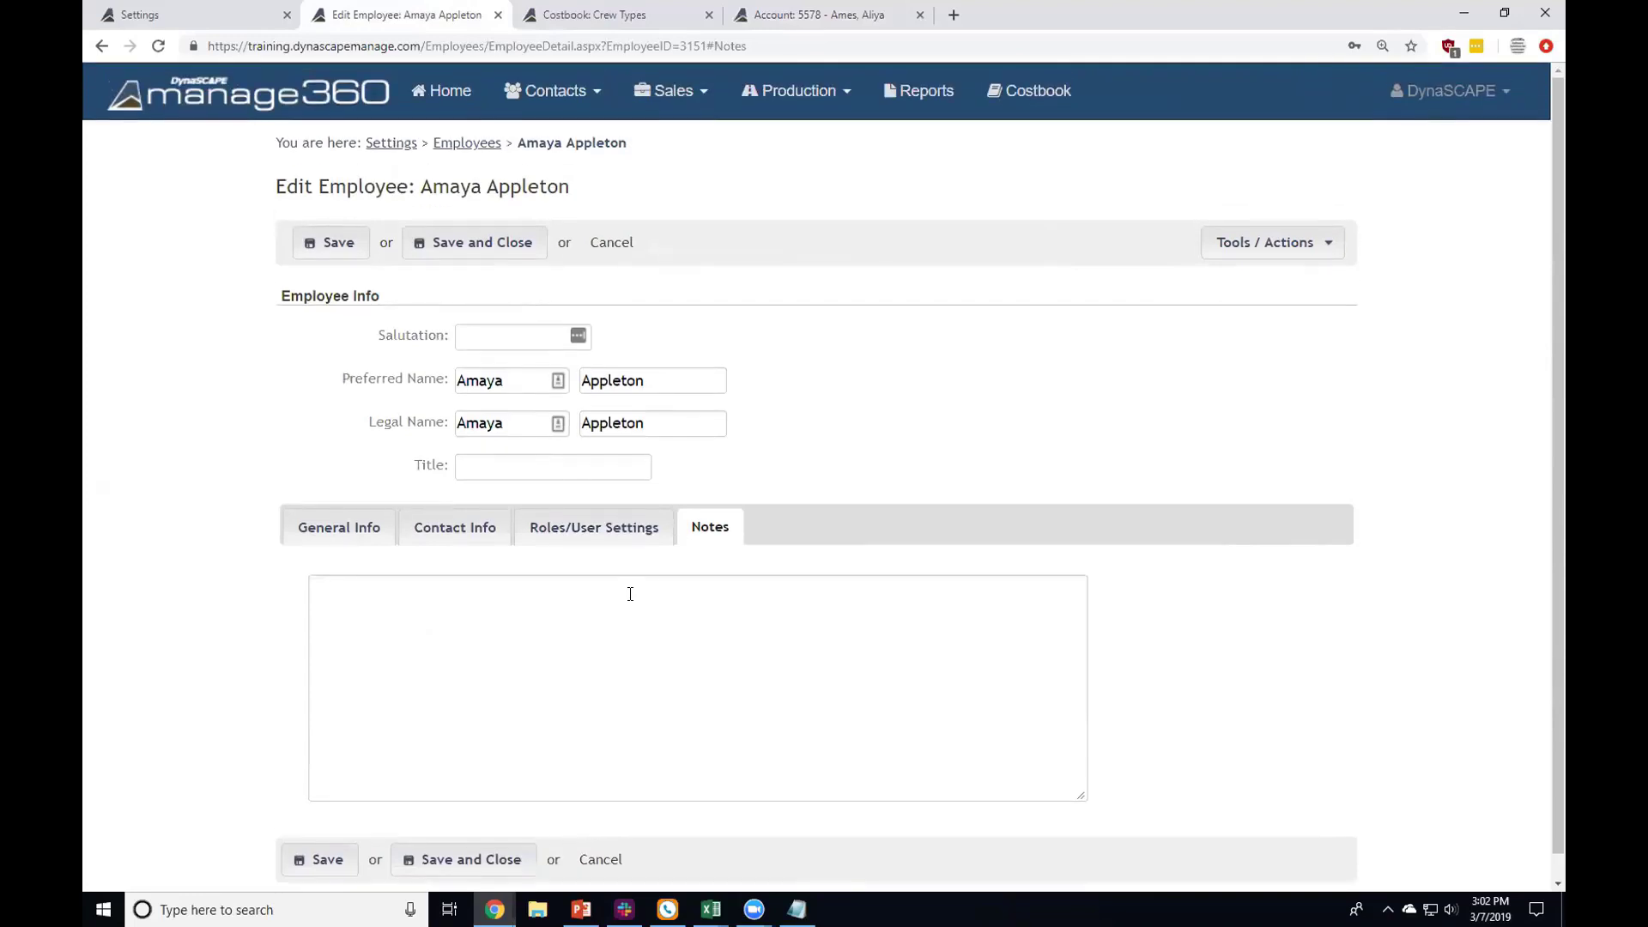
Step: Check the Contact Info and Notes tabs, then open the Contacts > Contacts list
click(549, 88)
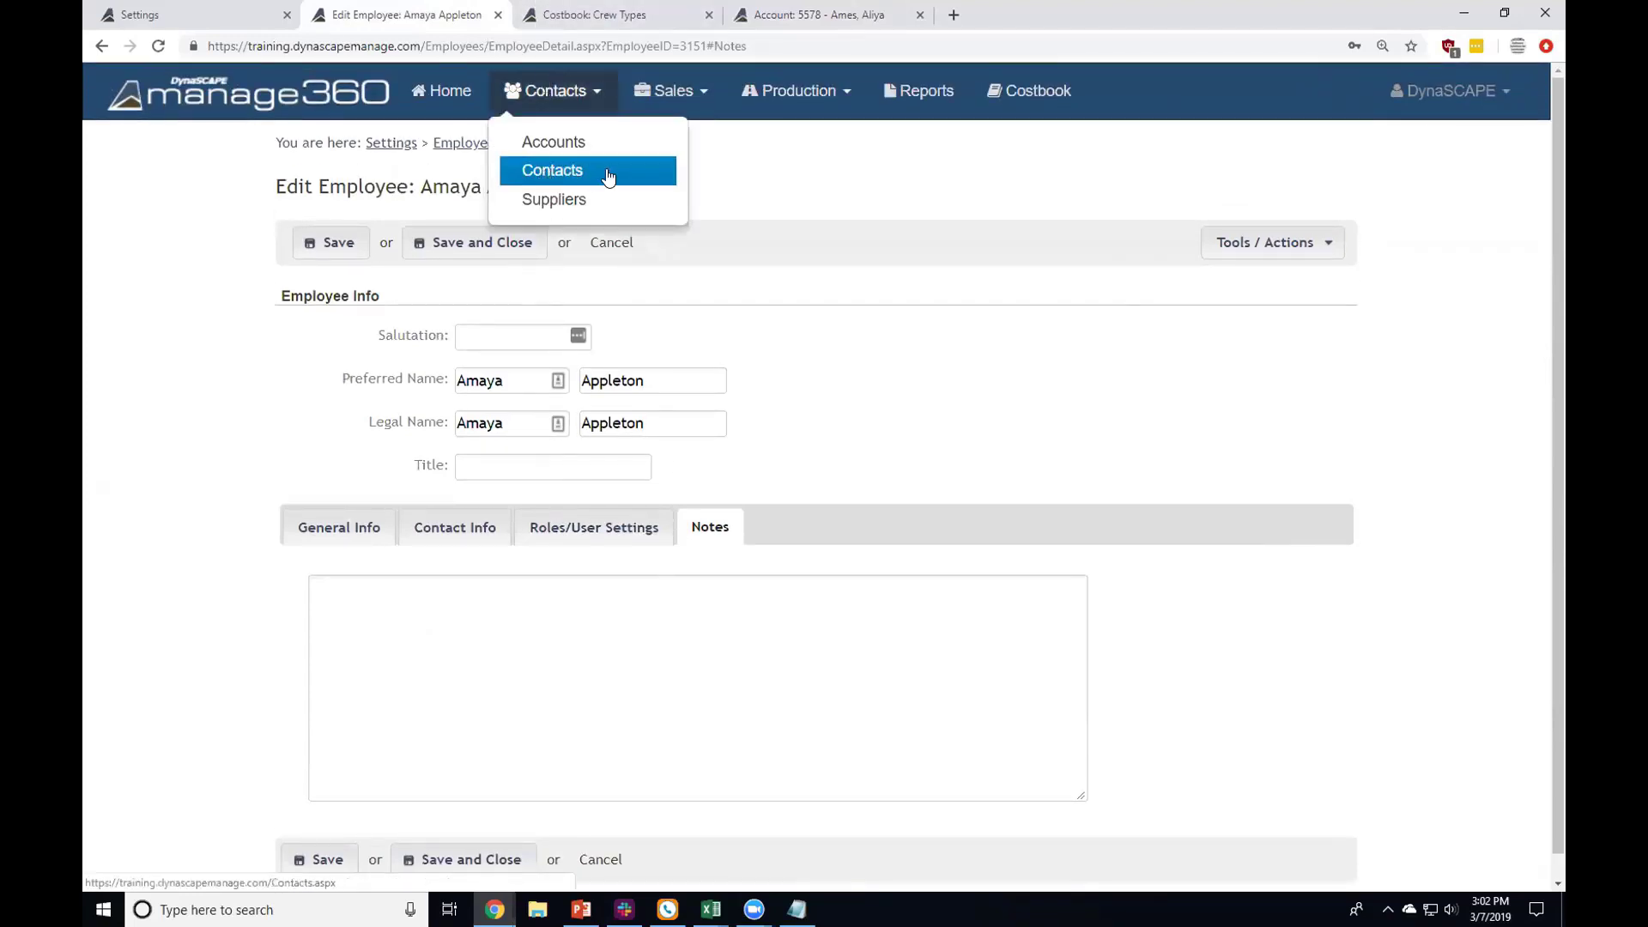
click(426, 525)
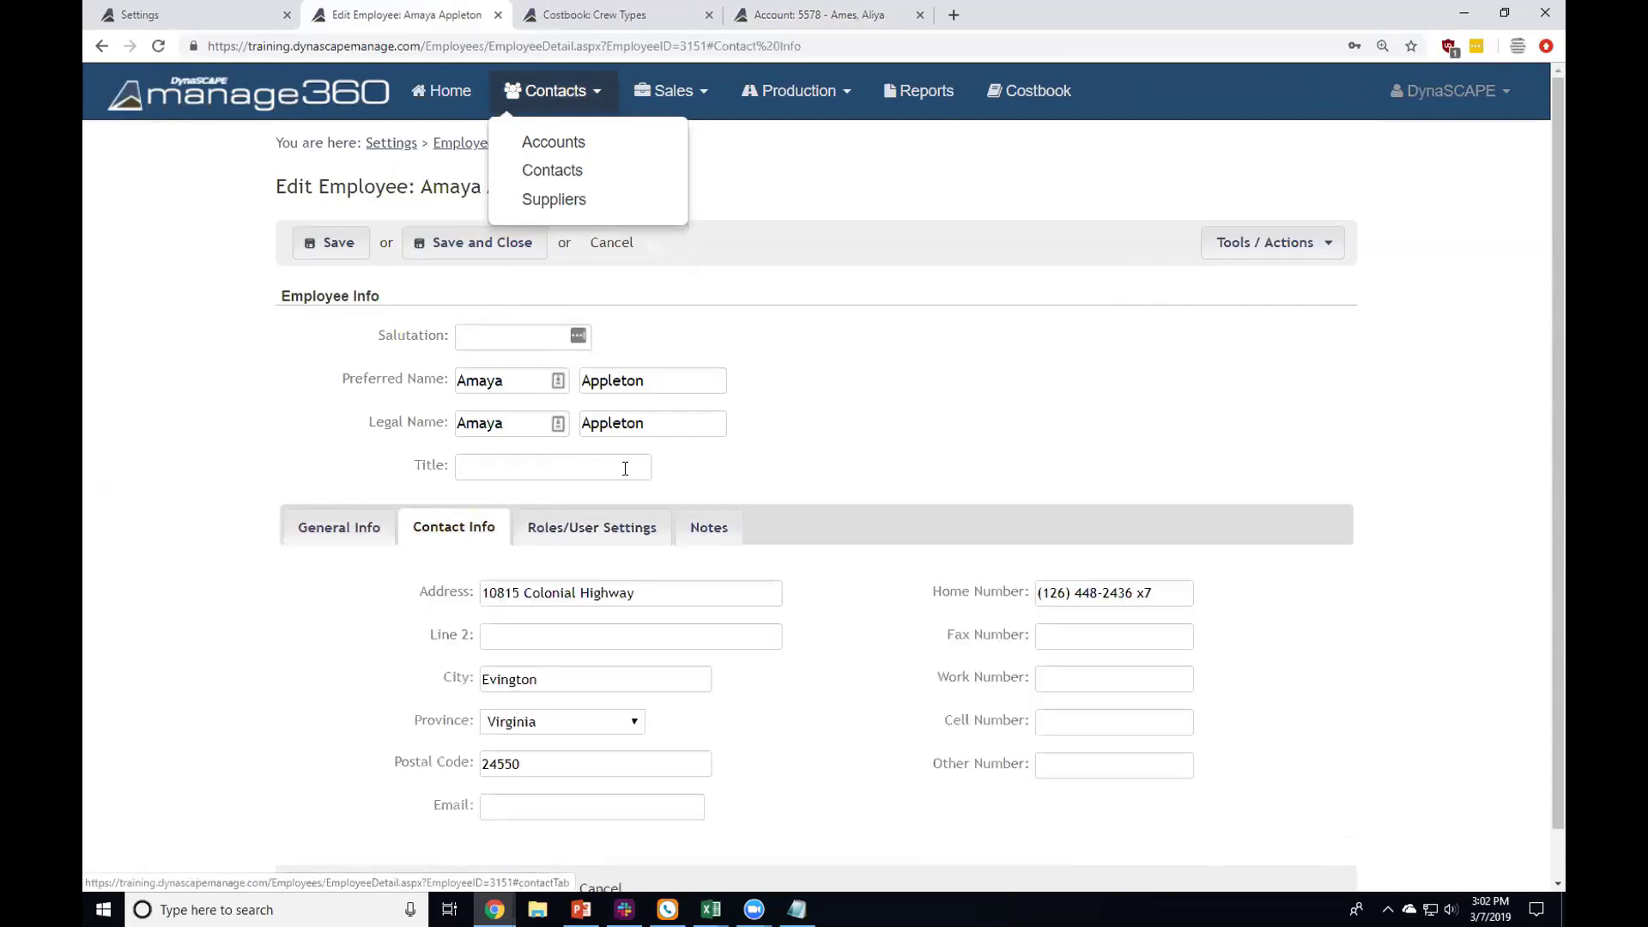
click(717, 526)
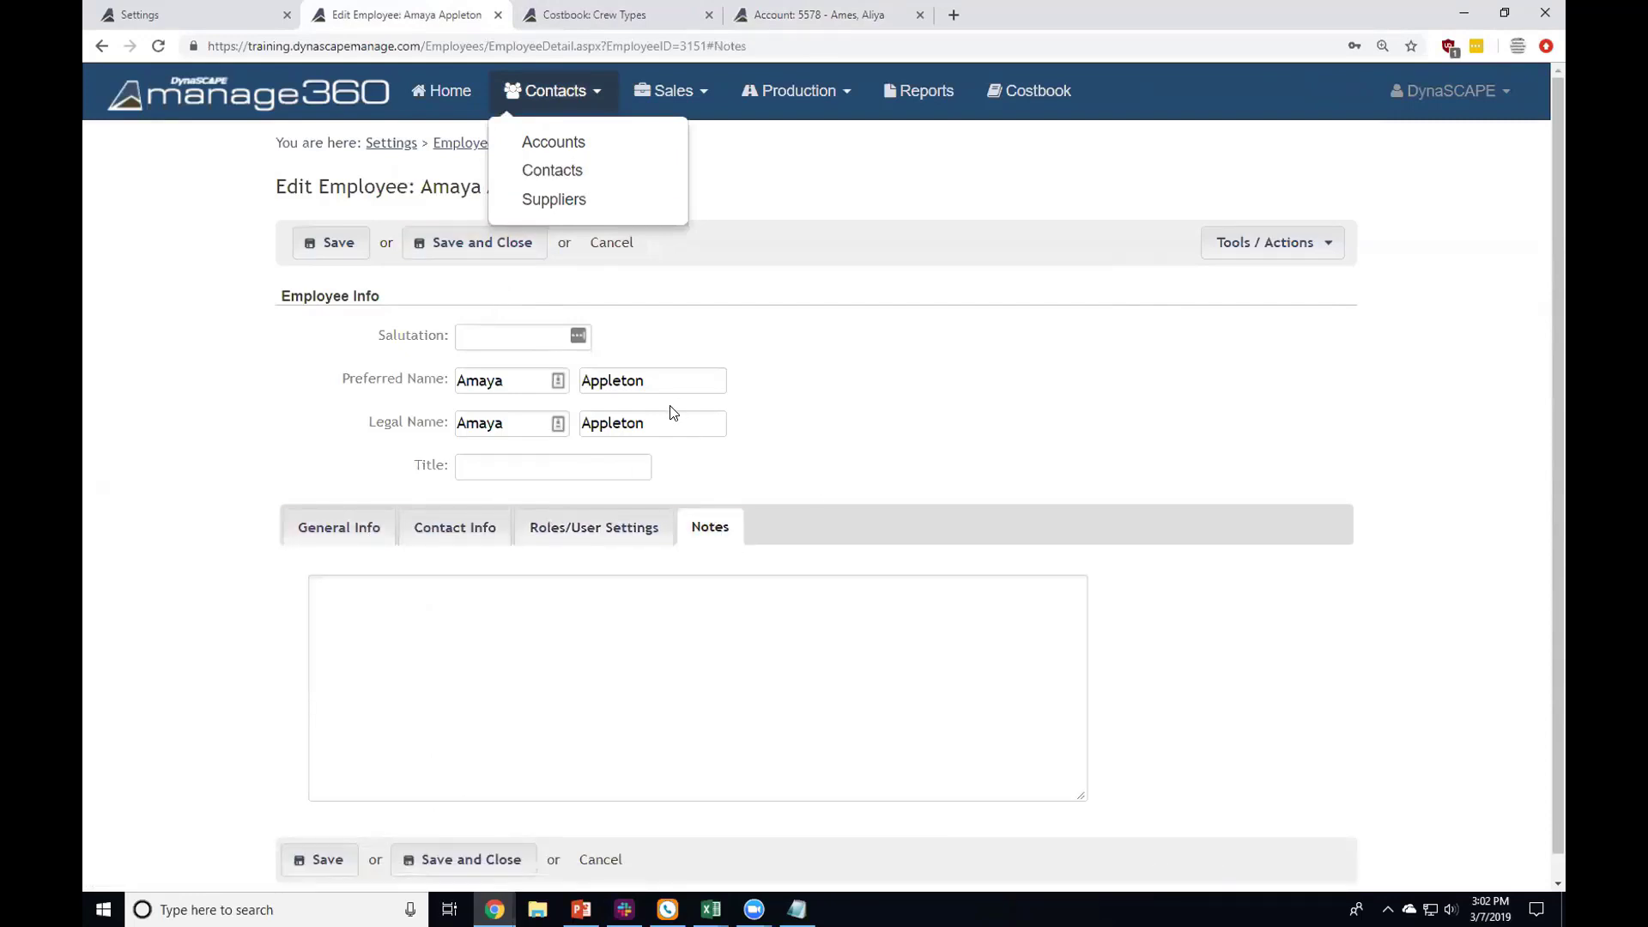
click(516, 180)
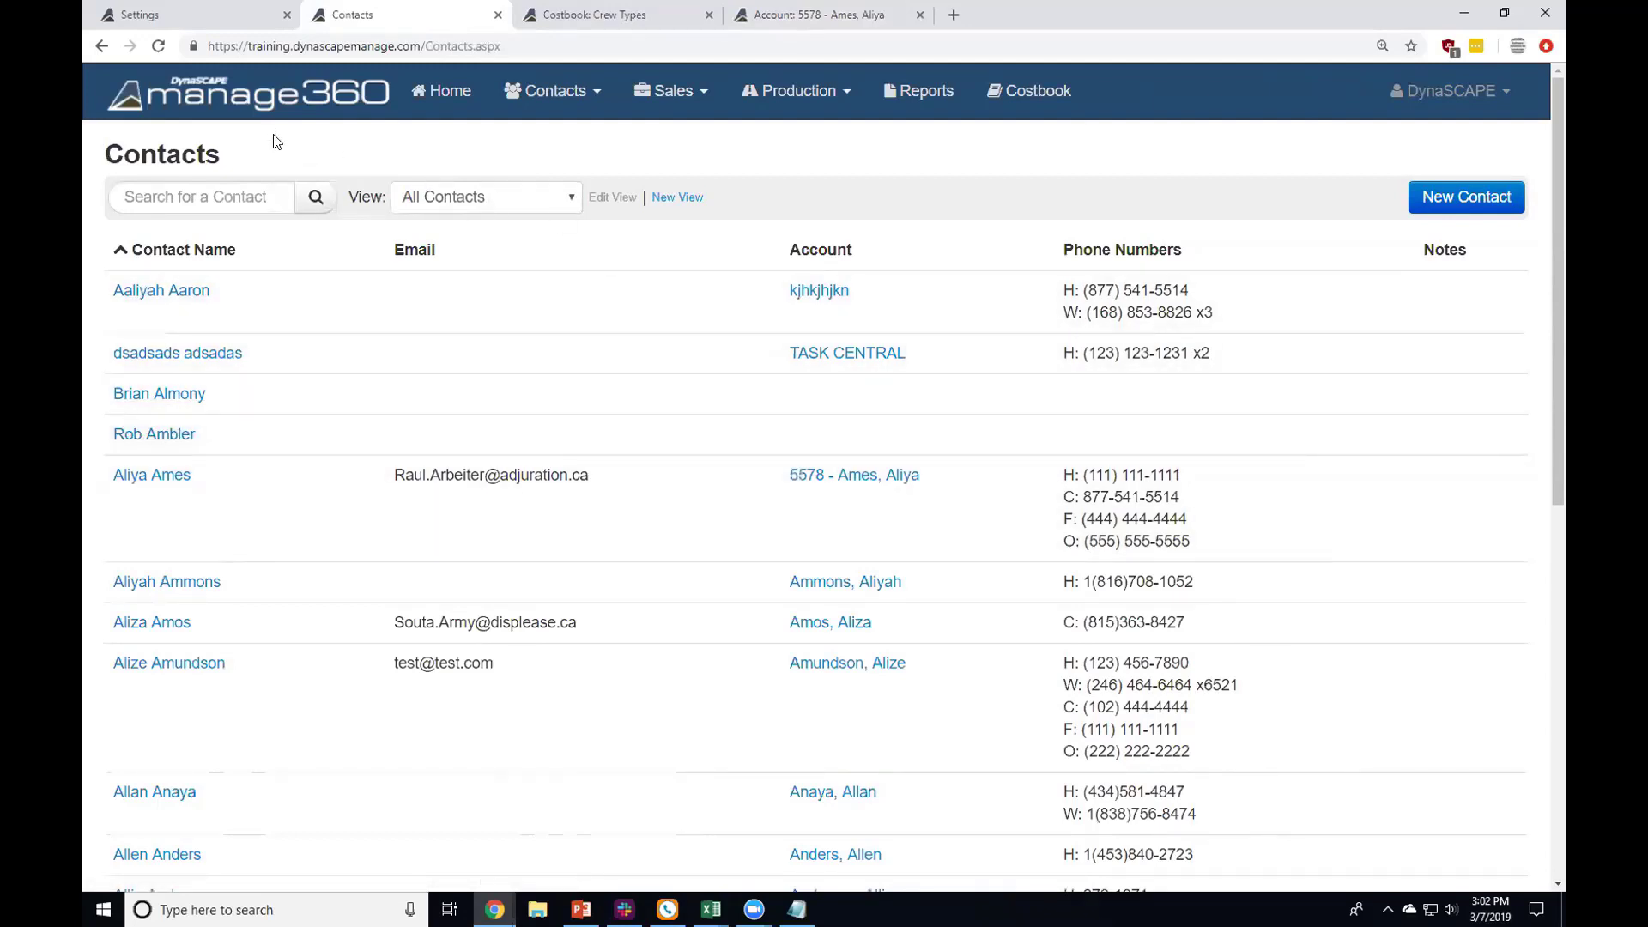
Step: Go back to the employee's General Info, then open Settings down to My Company Settings
click(101, 46)
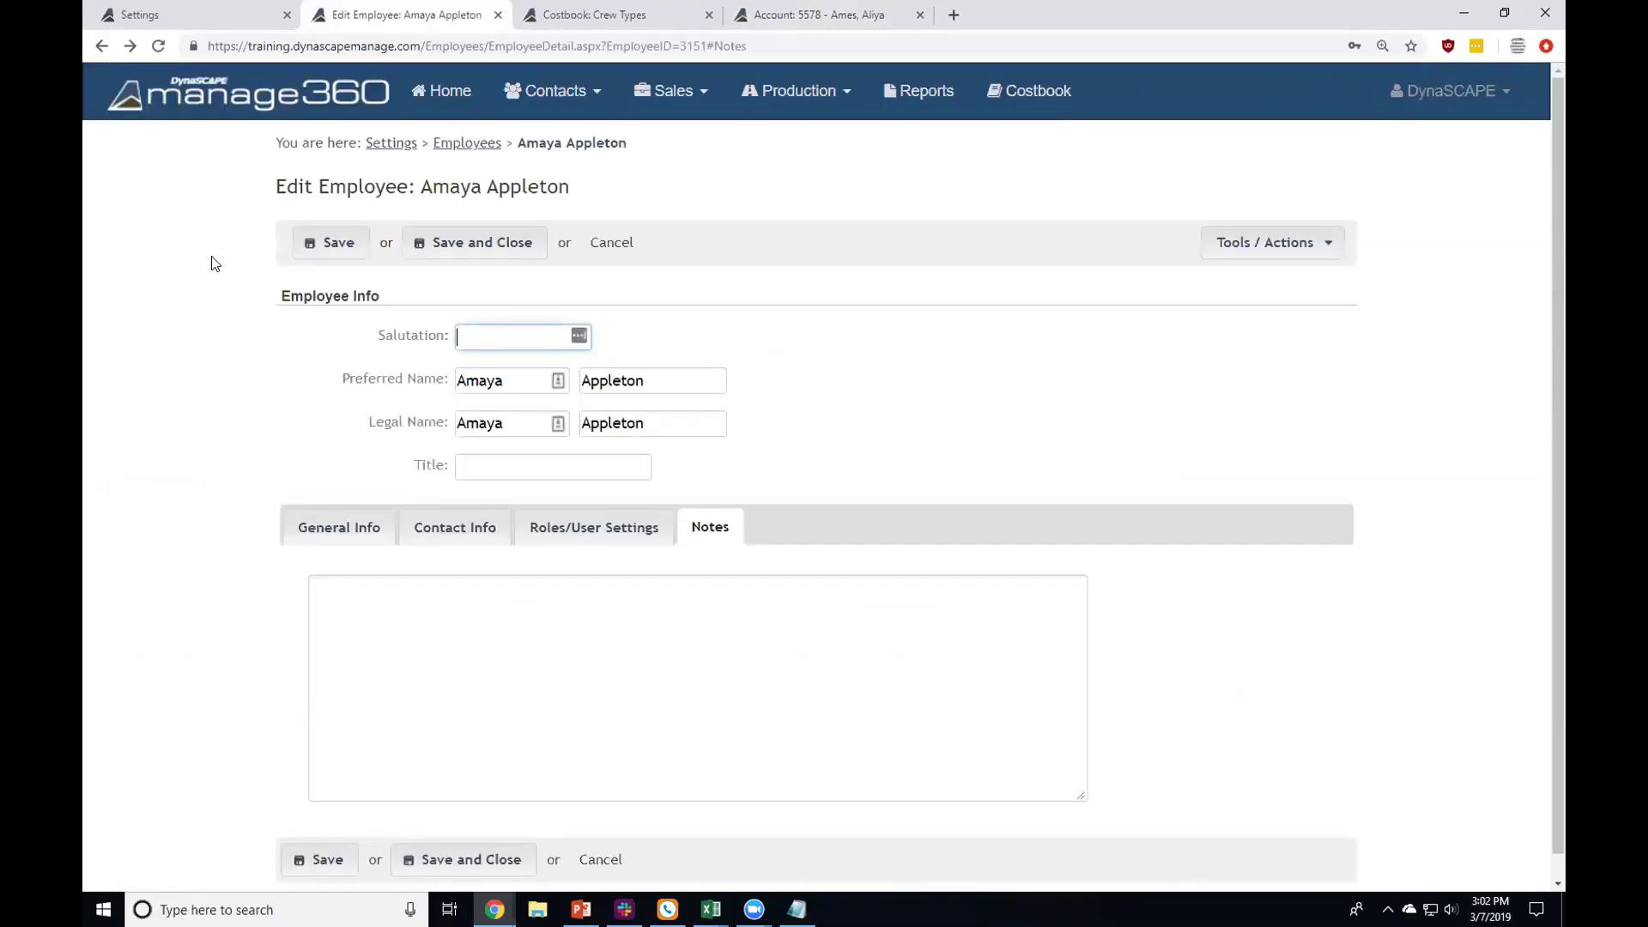
click(354, 526)
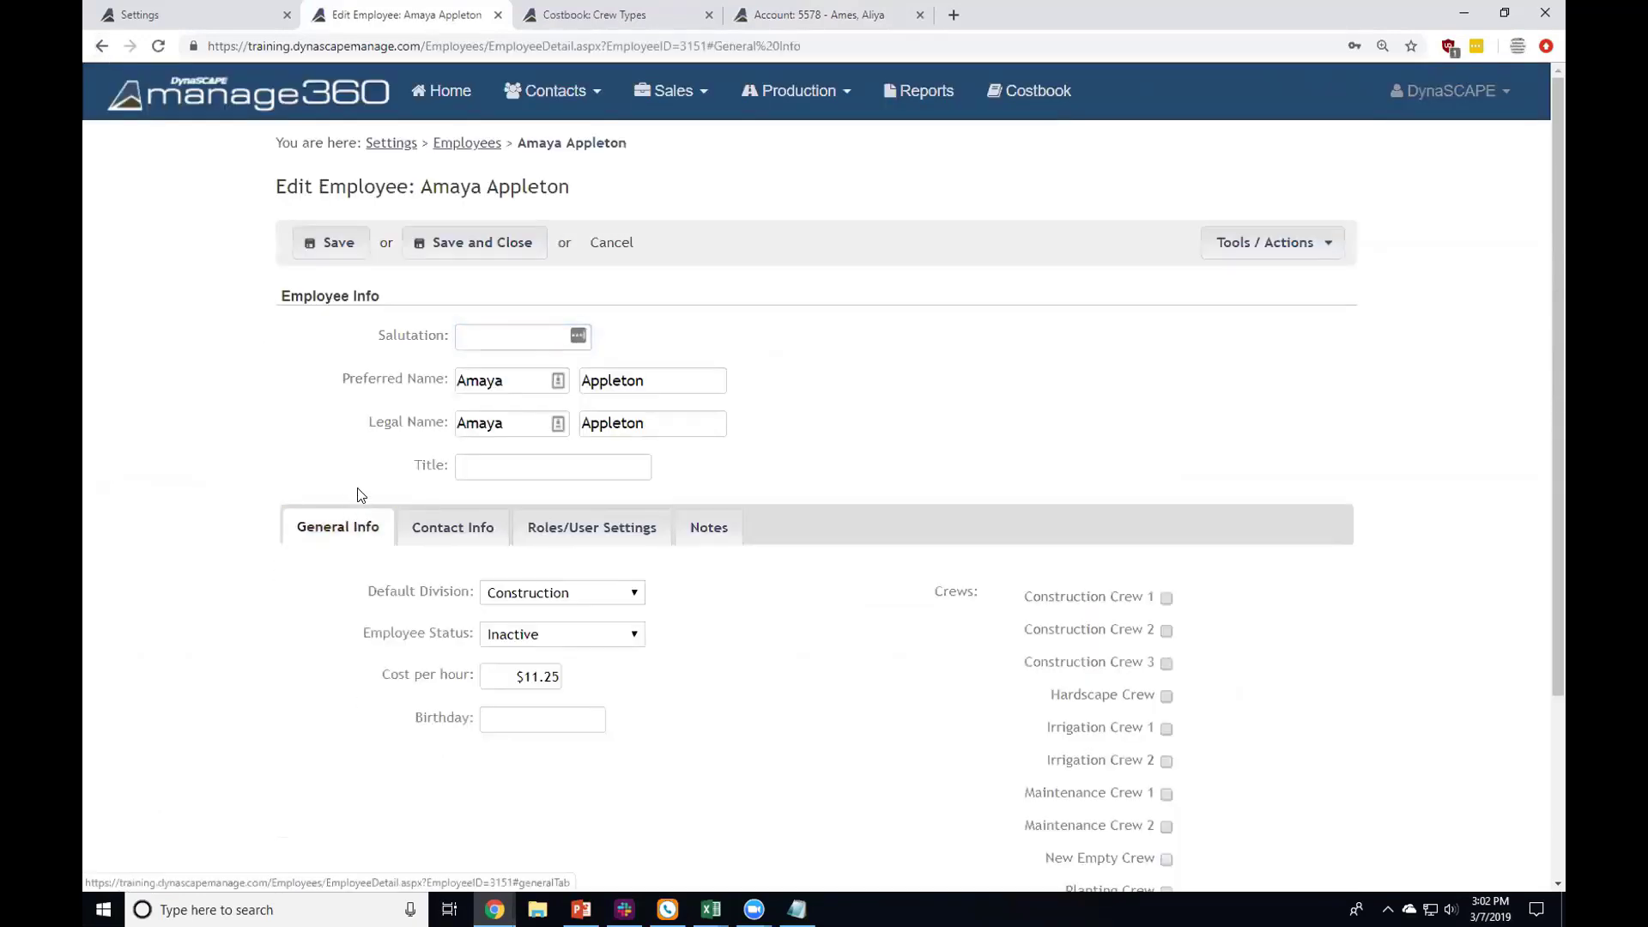
click(455, 144)
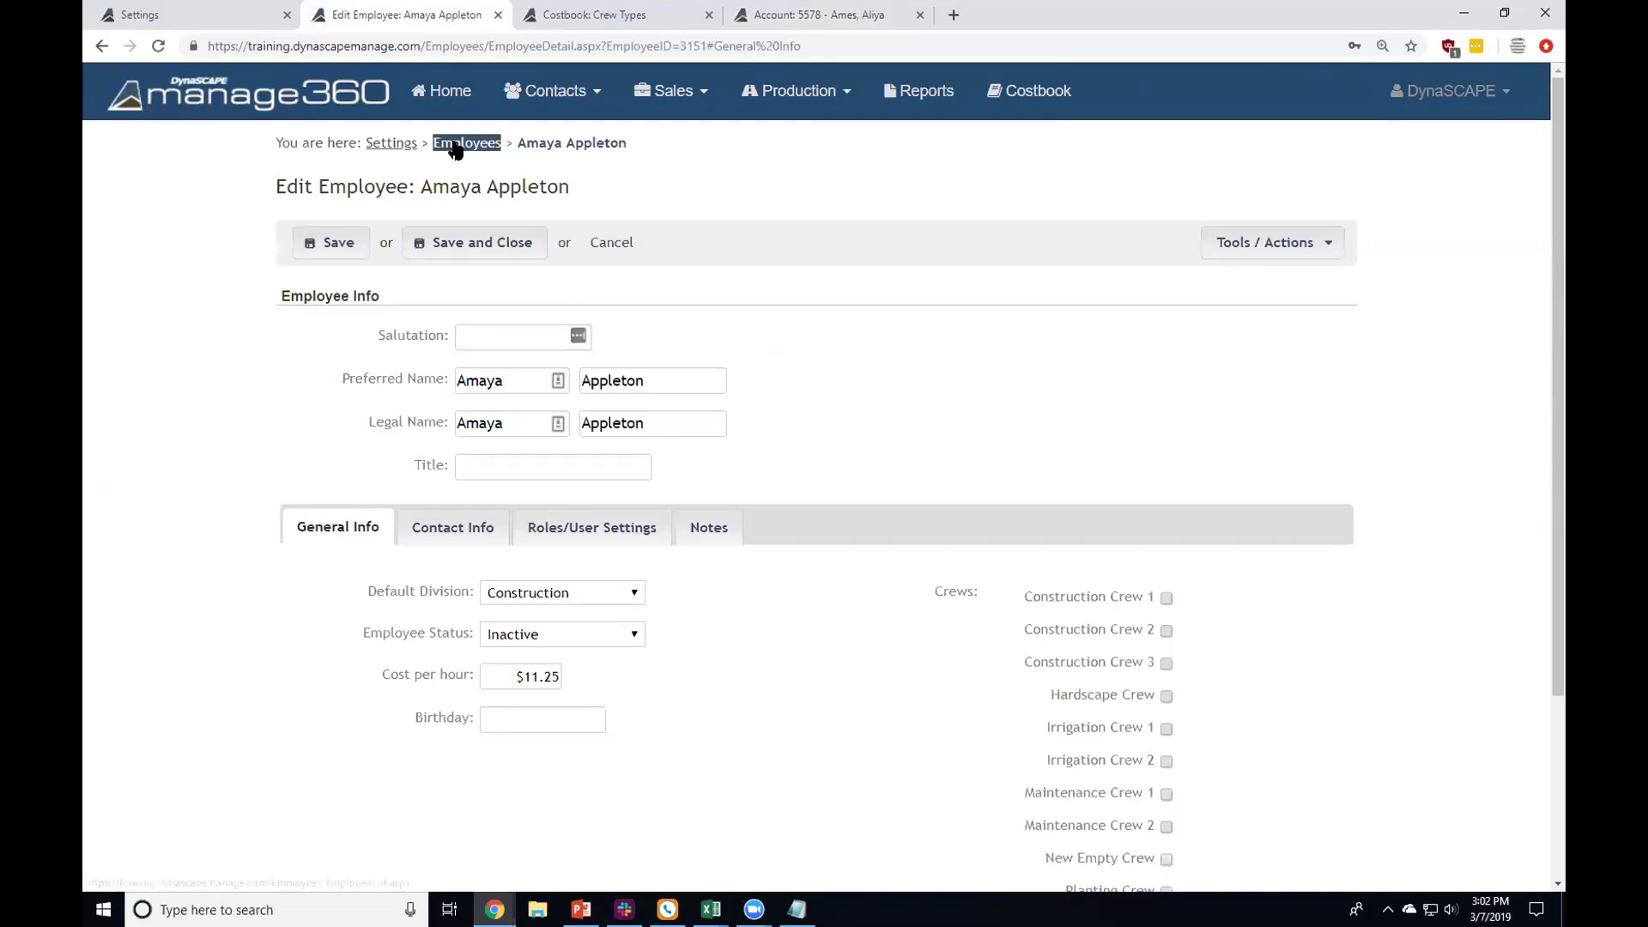
click(408, 144)
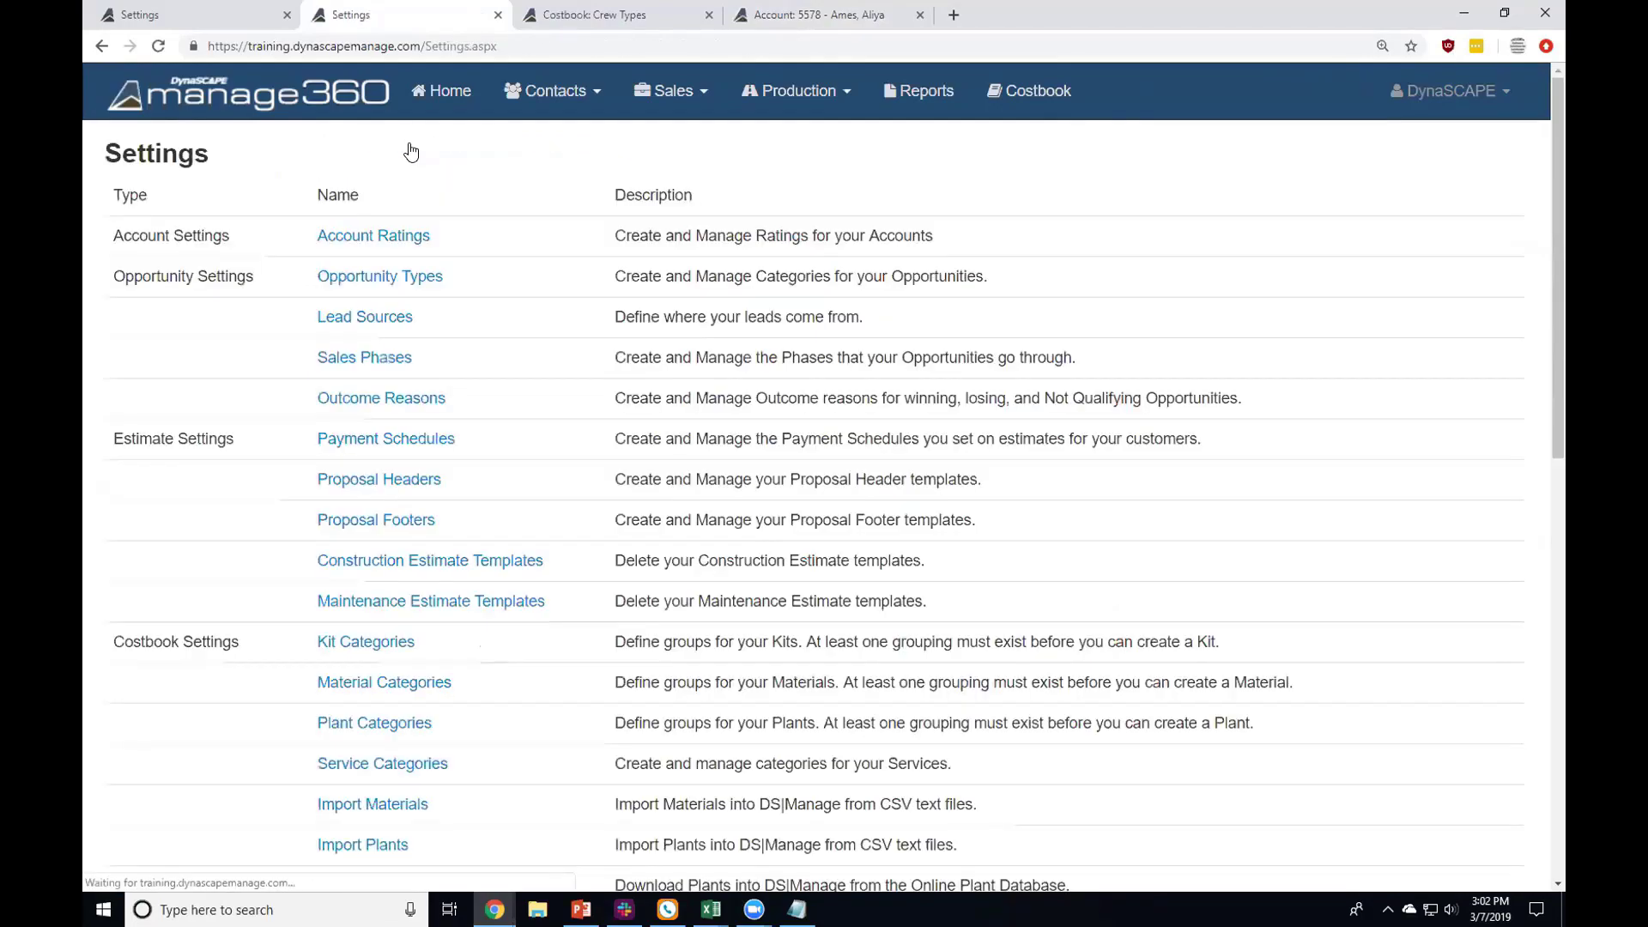
scroll(411, 152, down, 8)
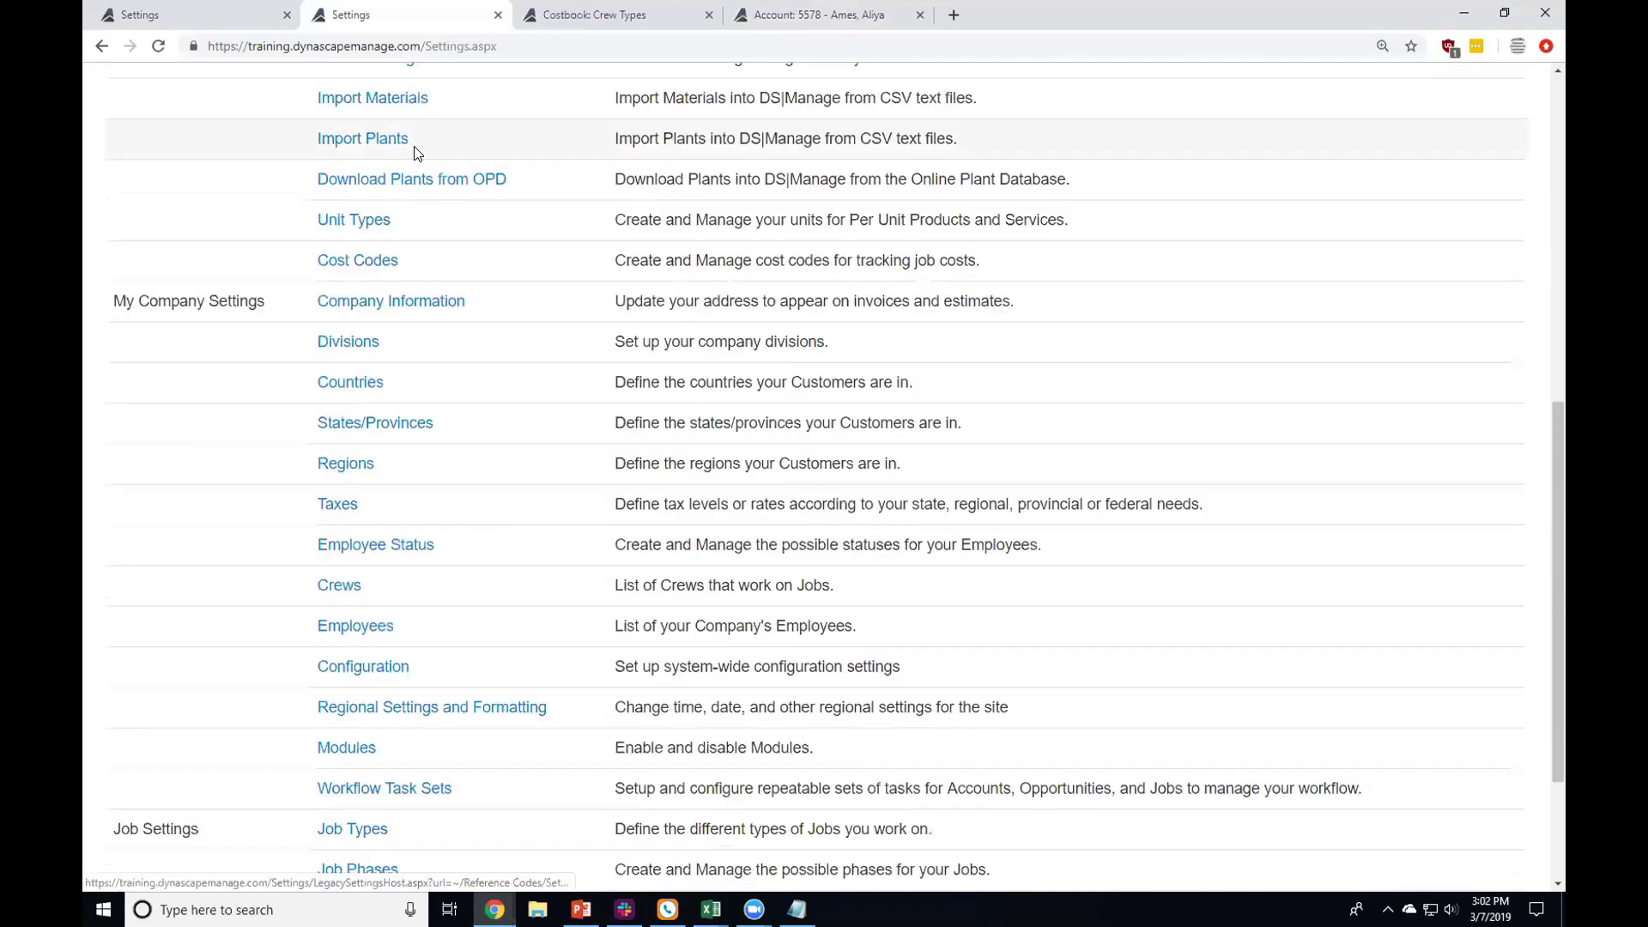
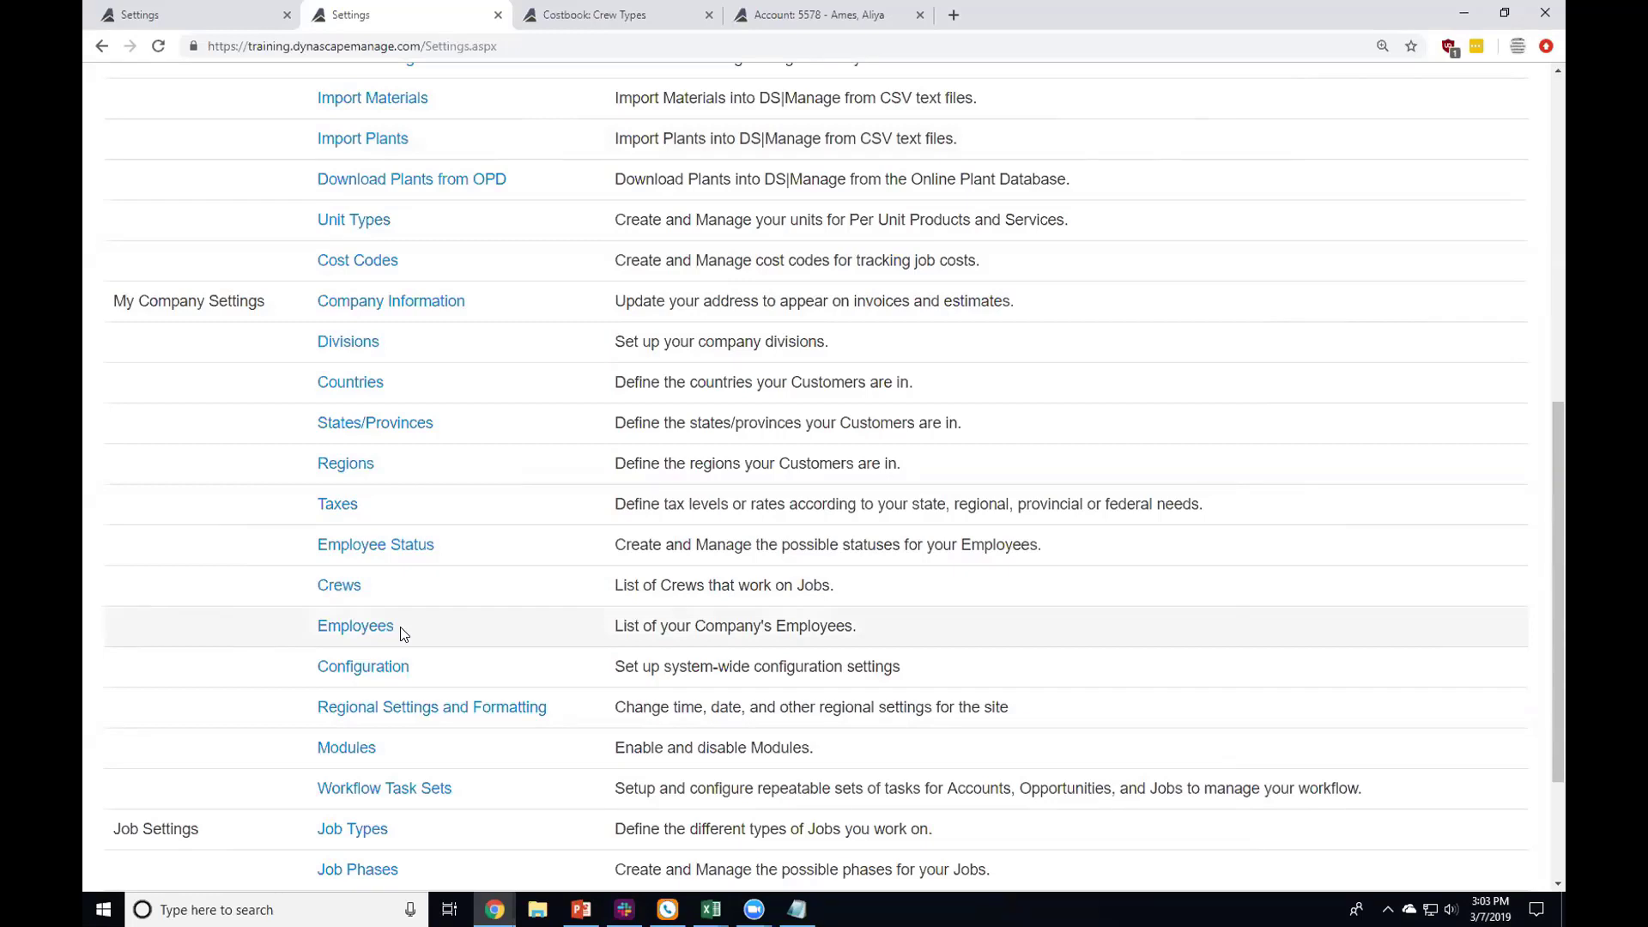
Step: Open Configuration and keep Residential as the default account type
click(357, 668)
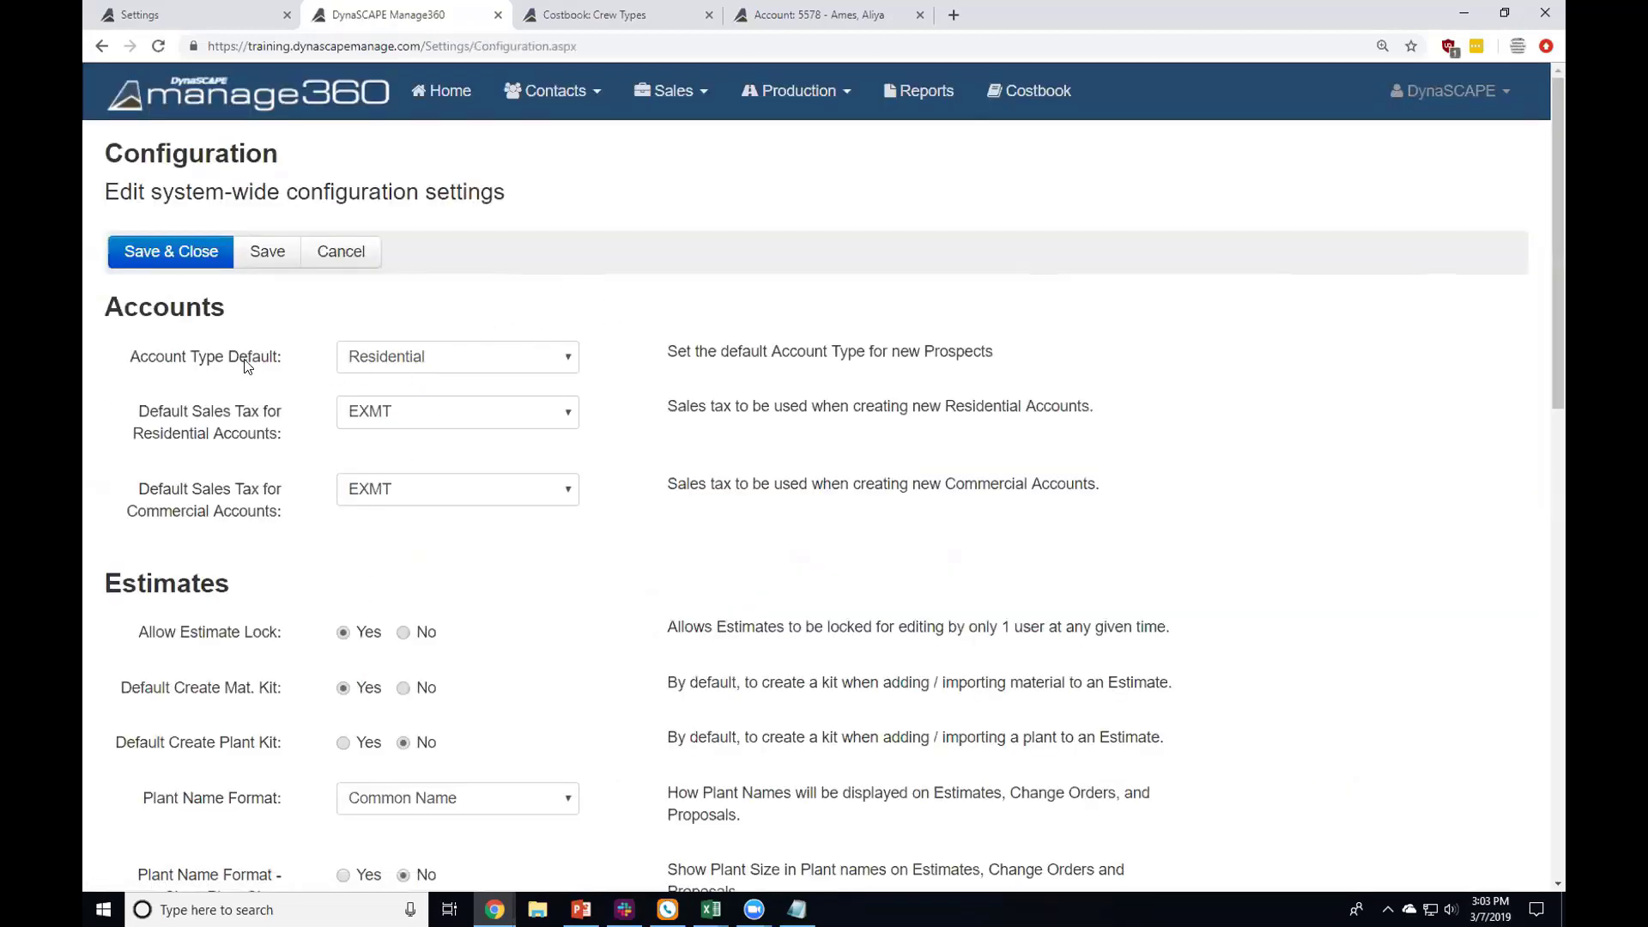
click(377, 361)
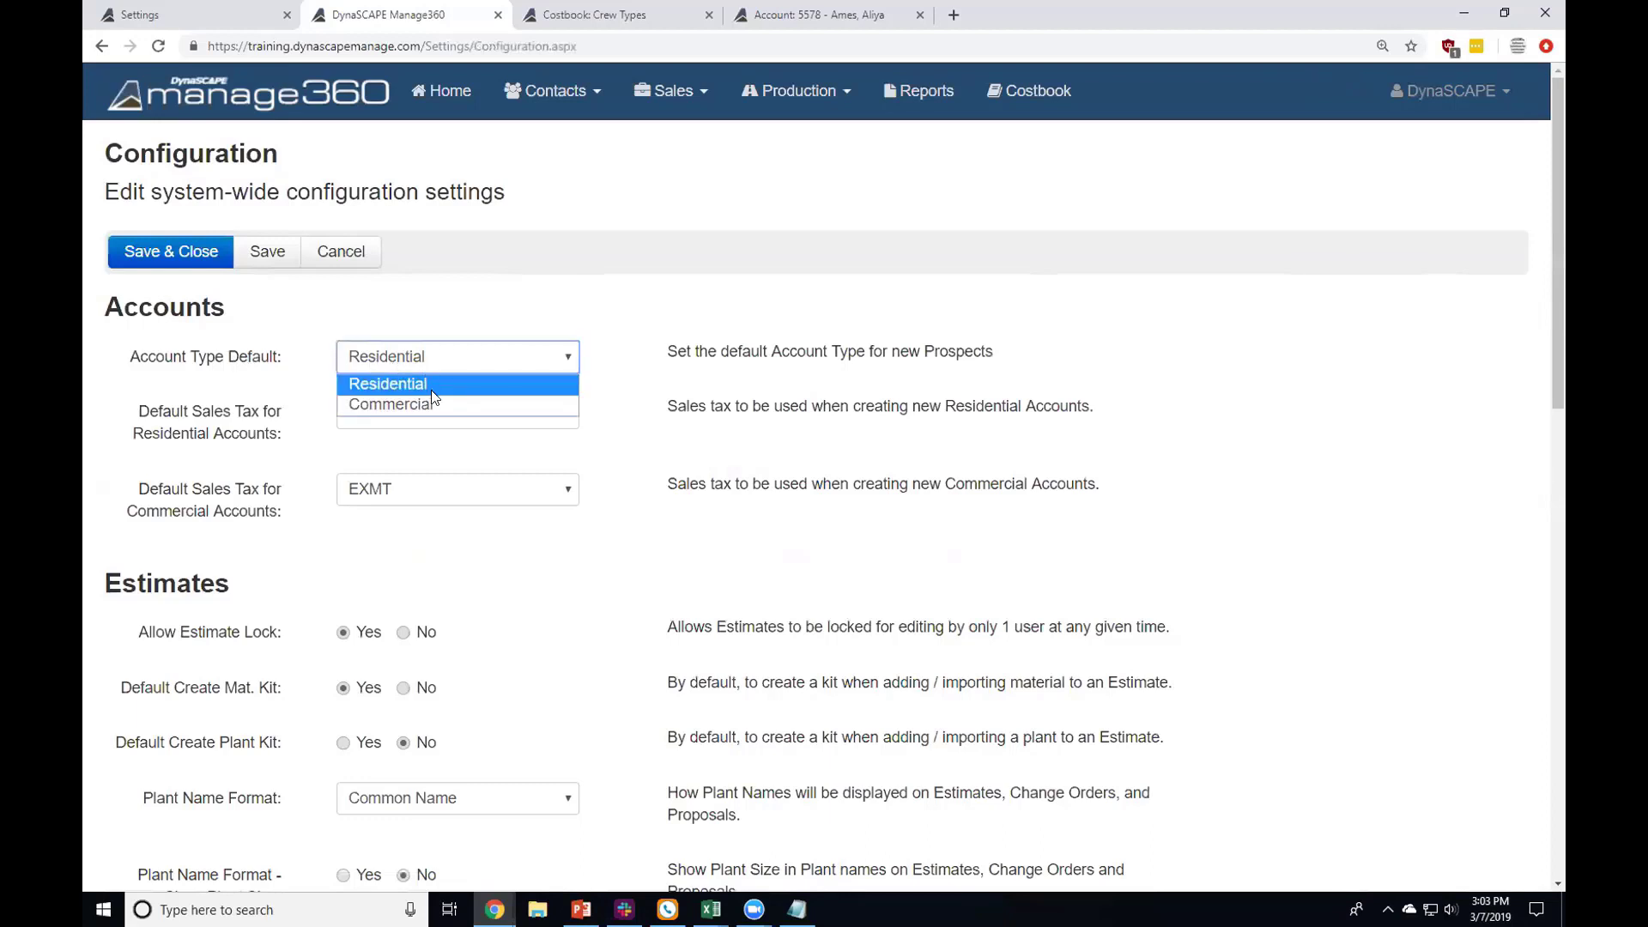
click(440, 310)
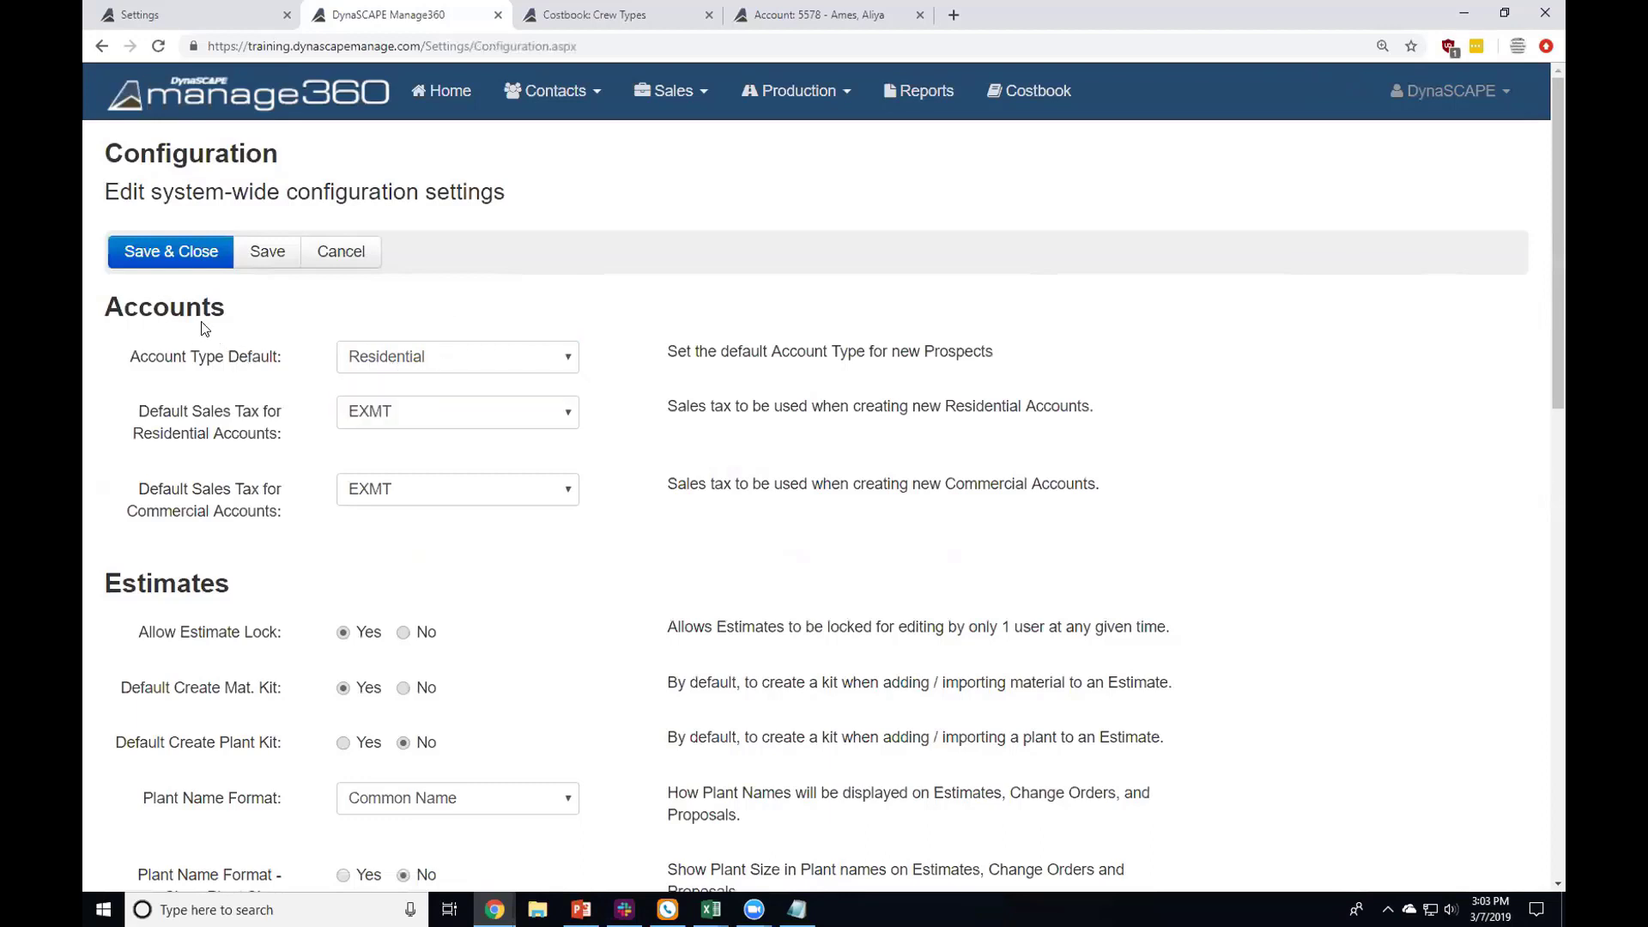
drag(133, 358, 261, 357)
click(393, 365)
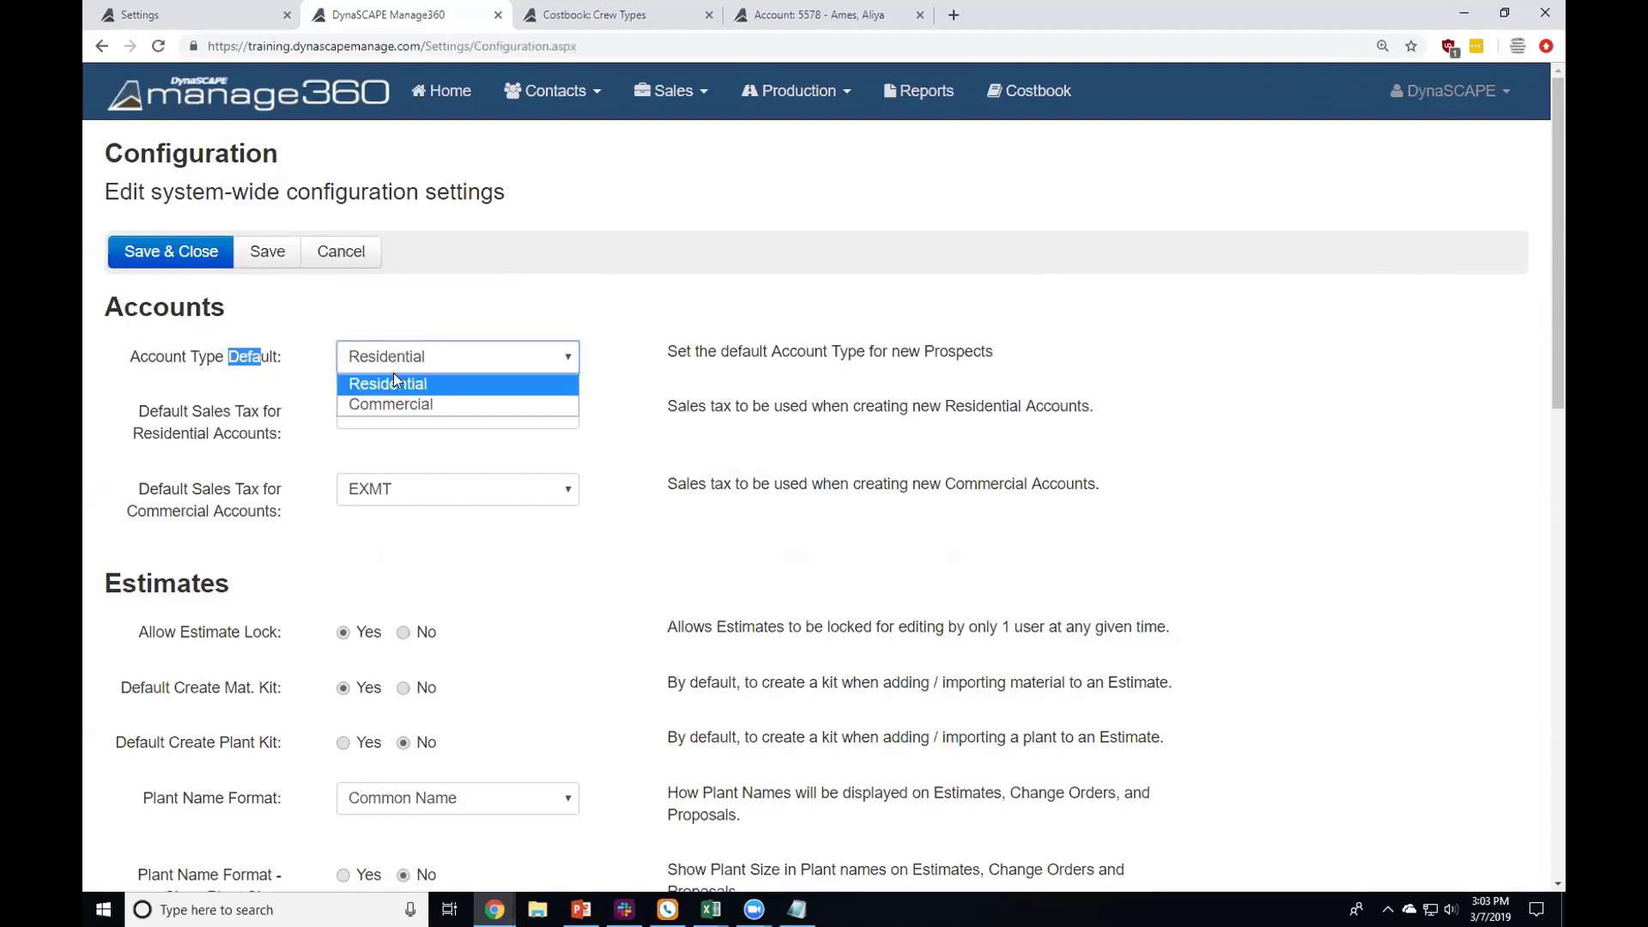
click(452, 290)
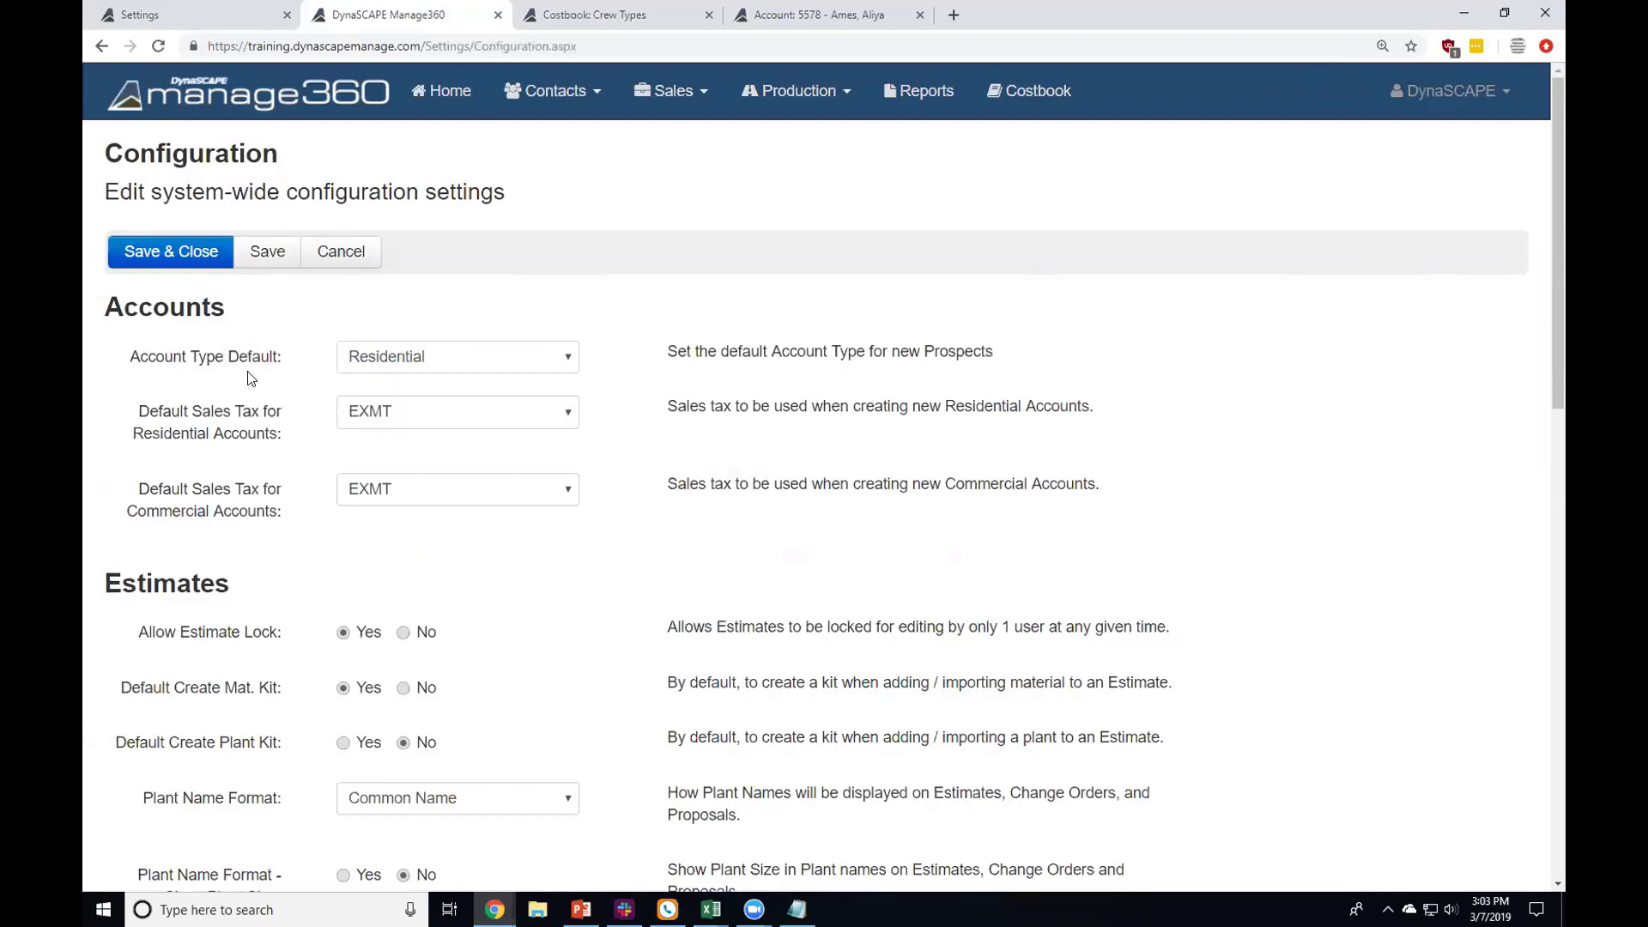
drag(216, 358, 307, 364)
Step: Keep EXMT as the residential sales tax and make HST (13.000%) the commercial default
click(394, 420)
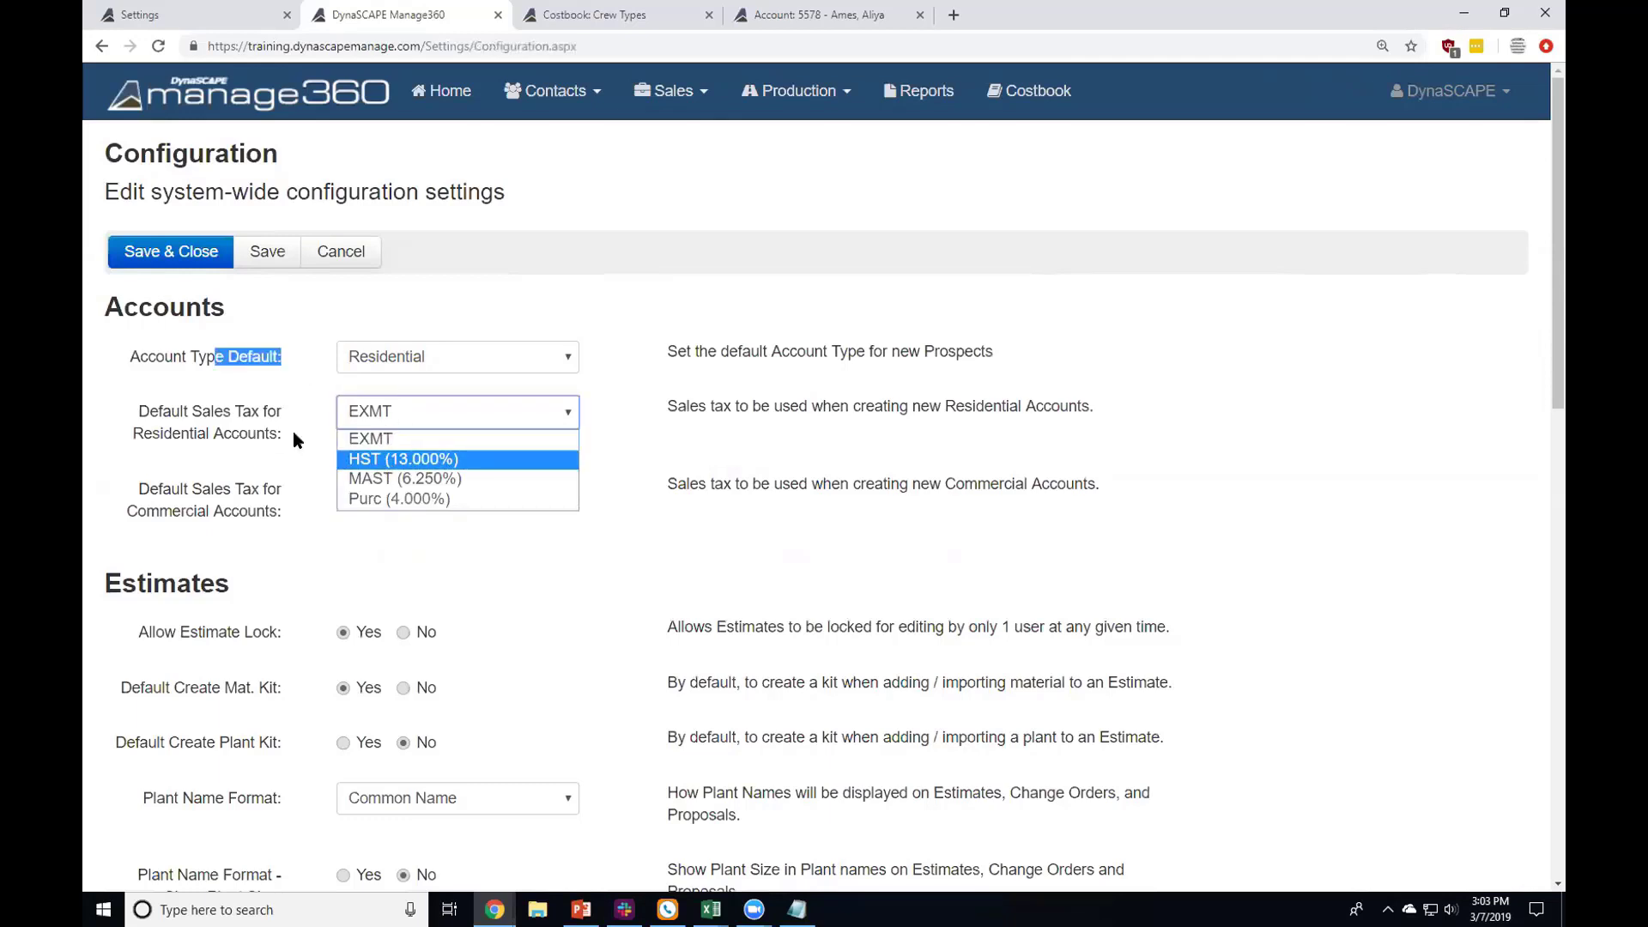
click(330, 453)
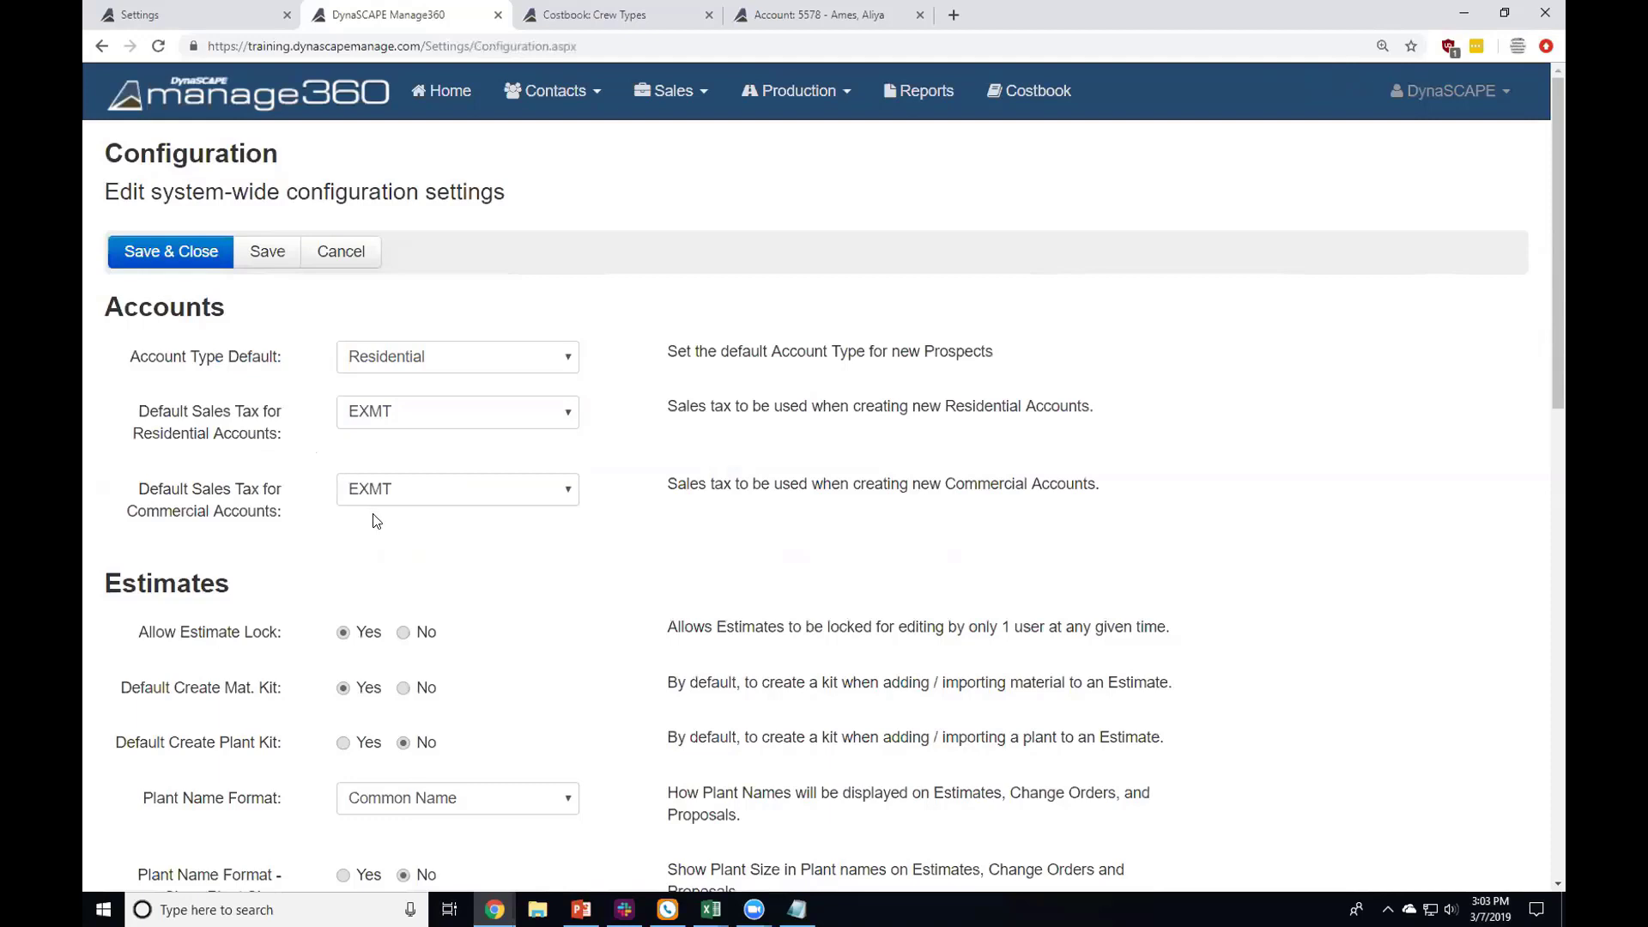
click(369, 490)
click(386, 536)
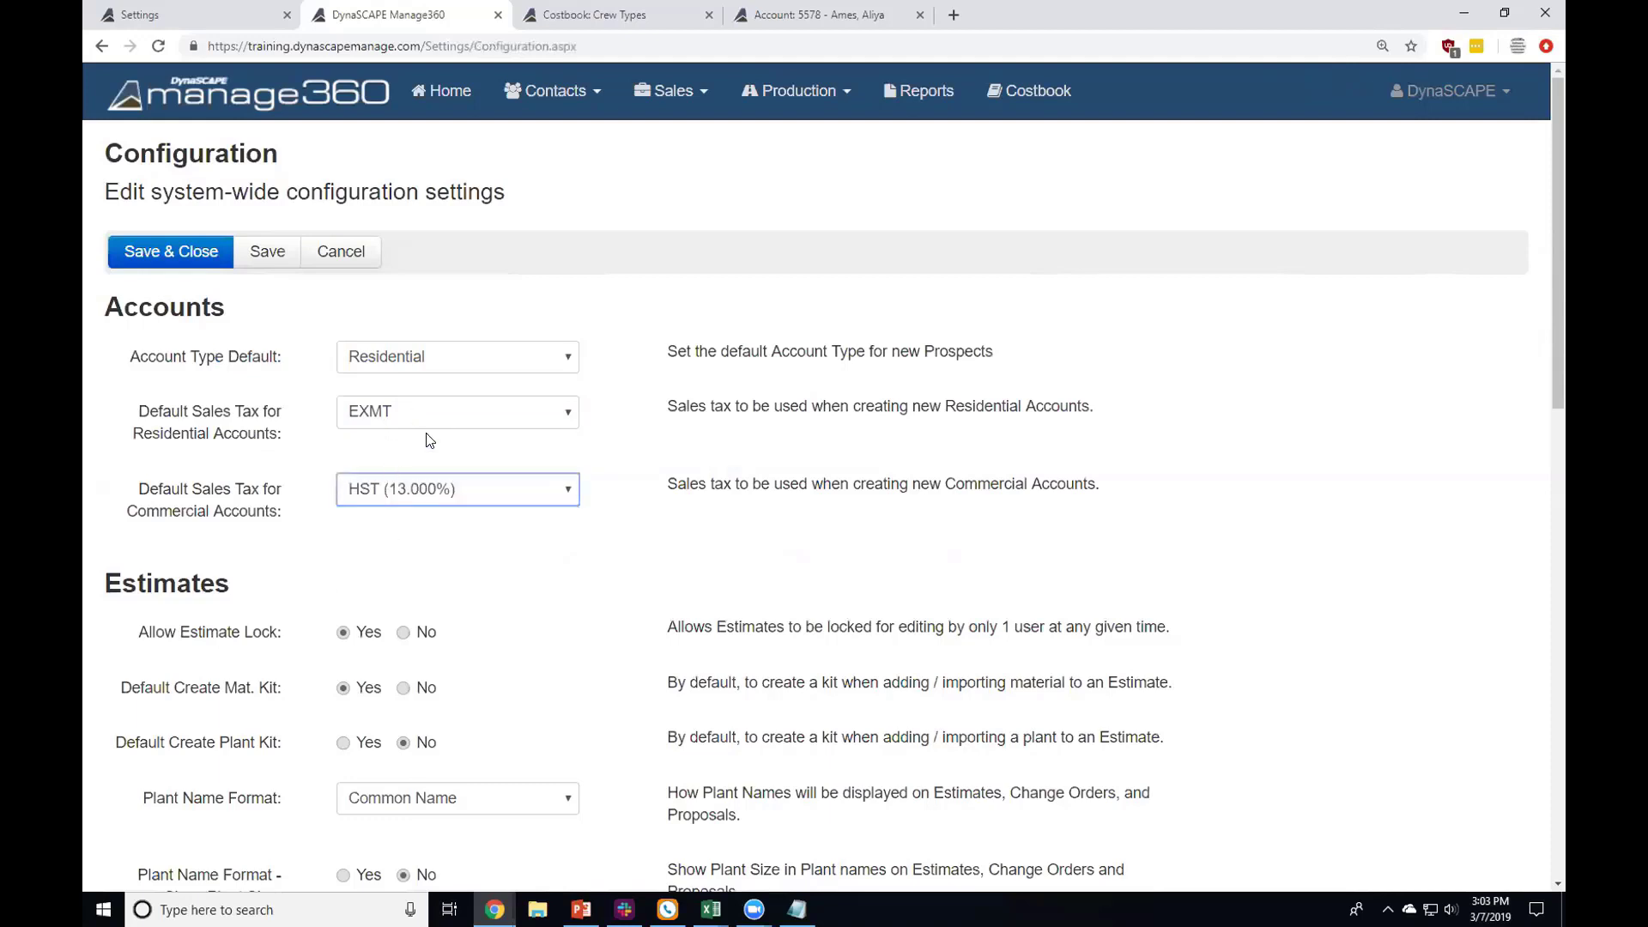
drag(181, 436, 248, 433)
click(306, 408)
Step: Review the Estimates defaults: Create Mat. Kit at Yes and Create Plant Kit at No
scroll(271, 500, down, 3)
scroll(266, 487, down, 1)
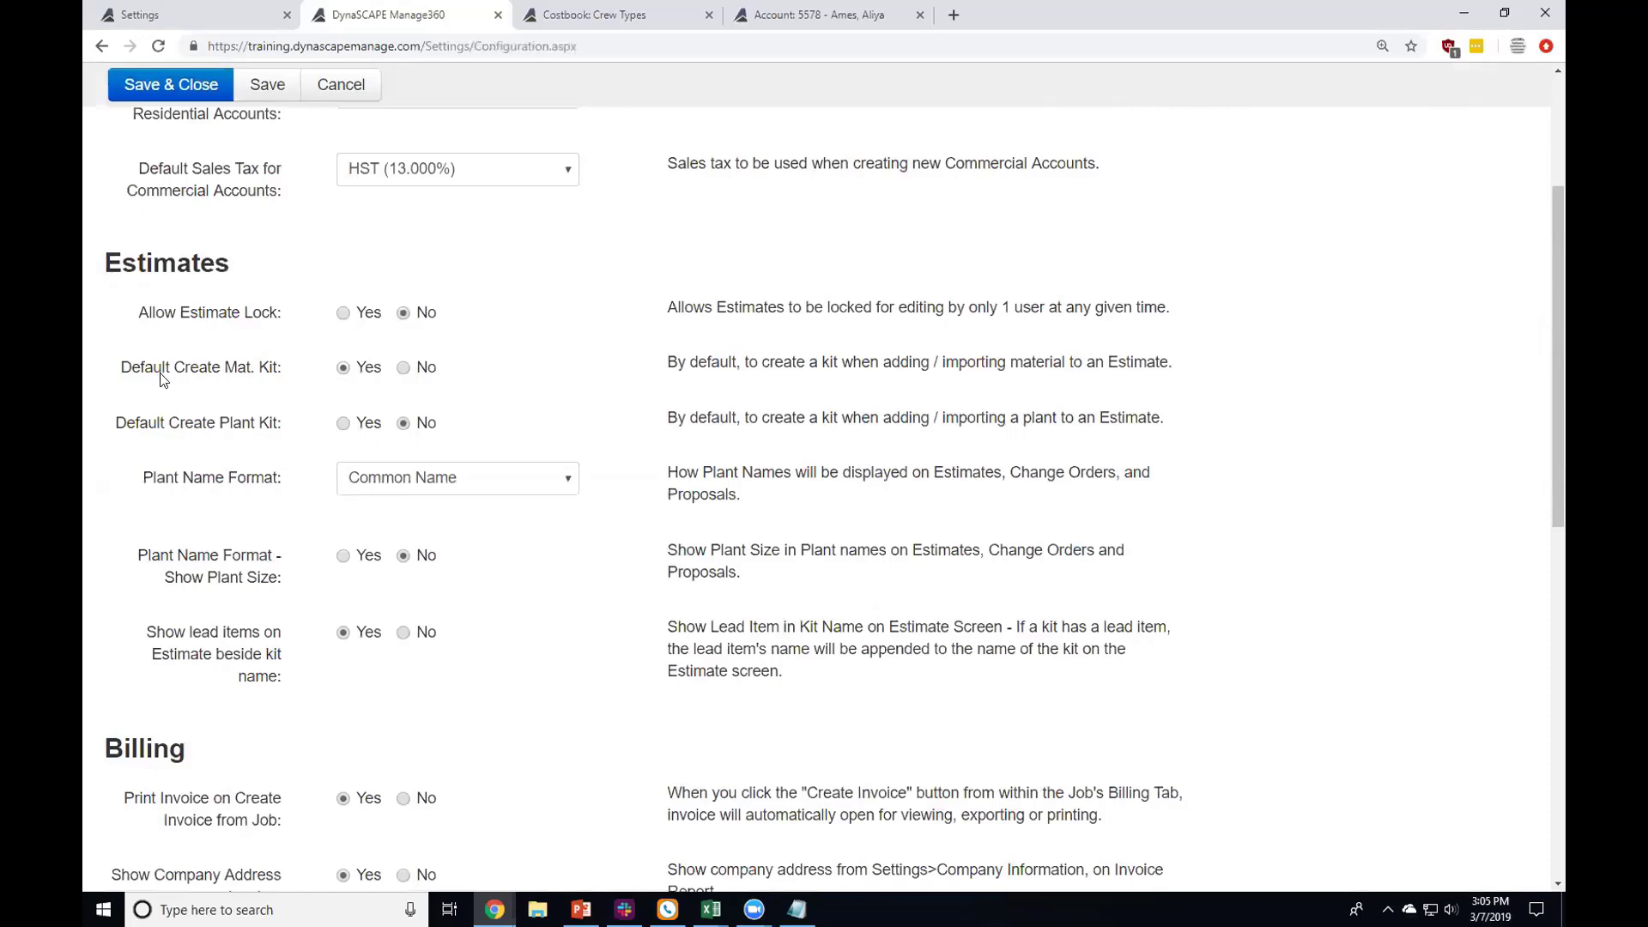
drag(169, 371, 264, 369)
drag(168, 423, 261, 427)
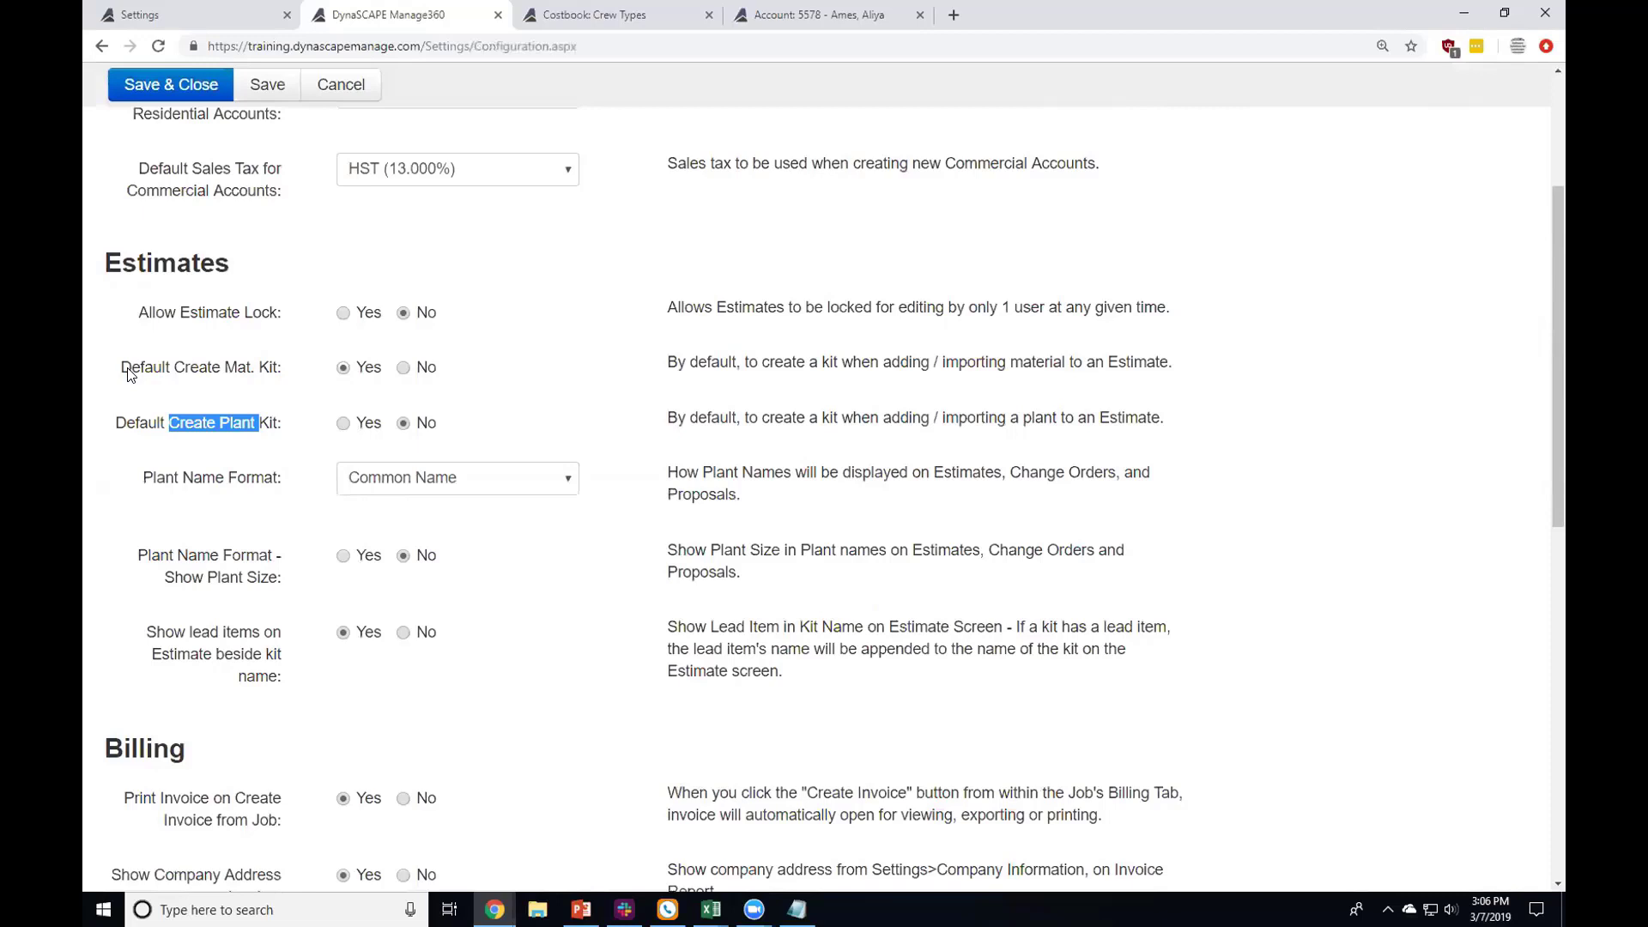
Step: Keep Common Name as the plant name format, then switch to the Costbook Crew Types list
click(258, 483)
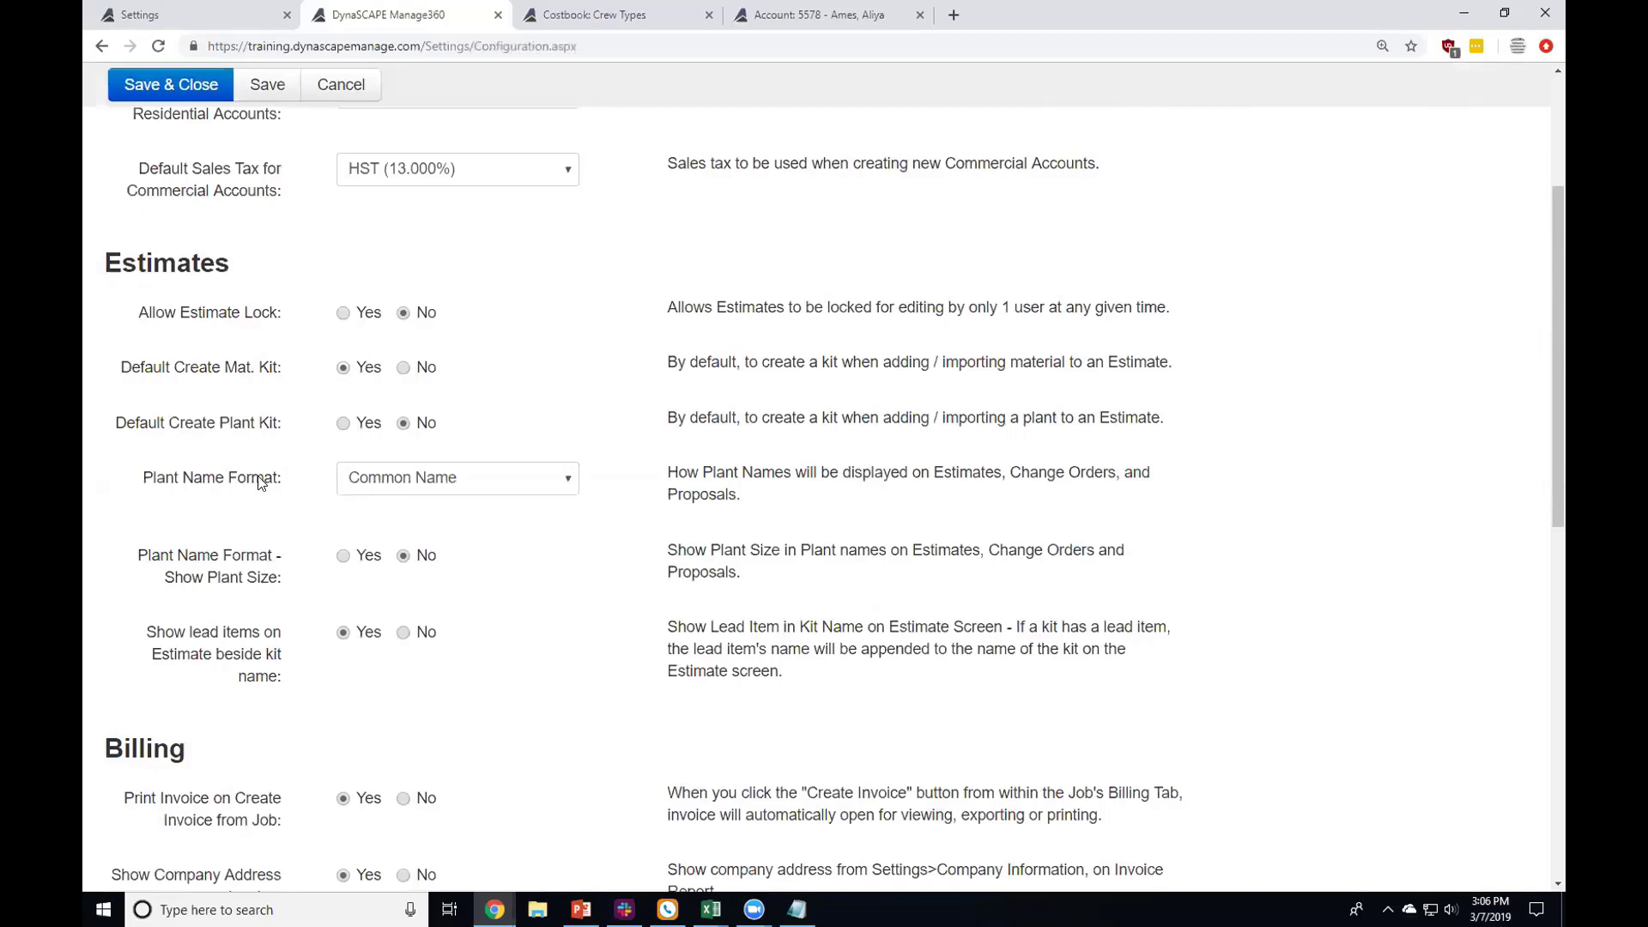
click(368, 477)
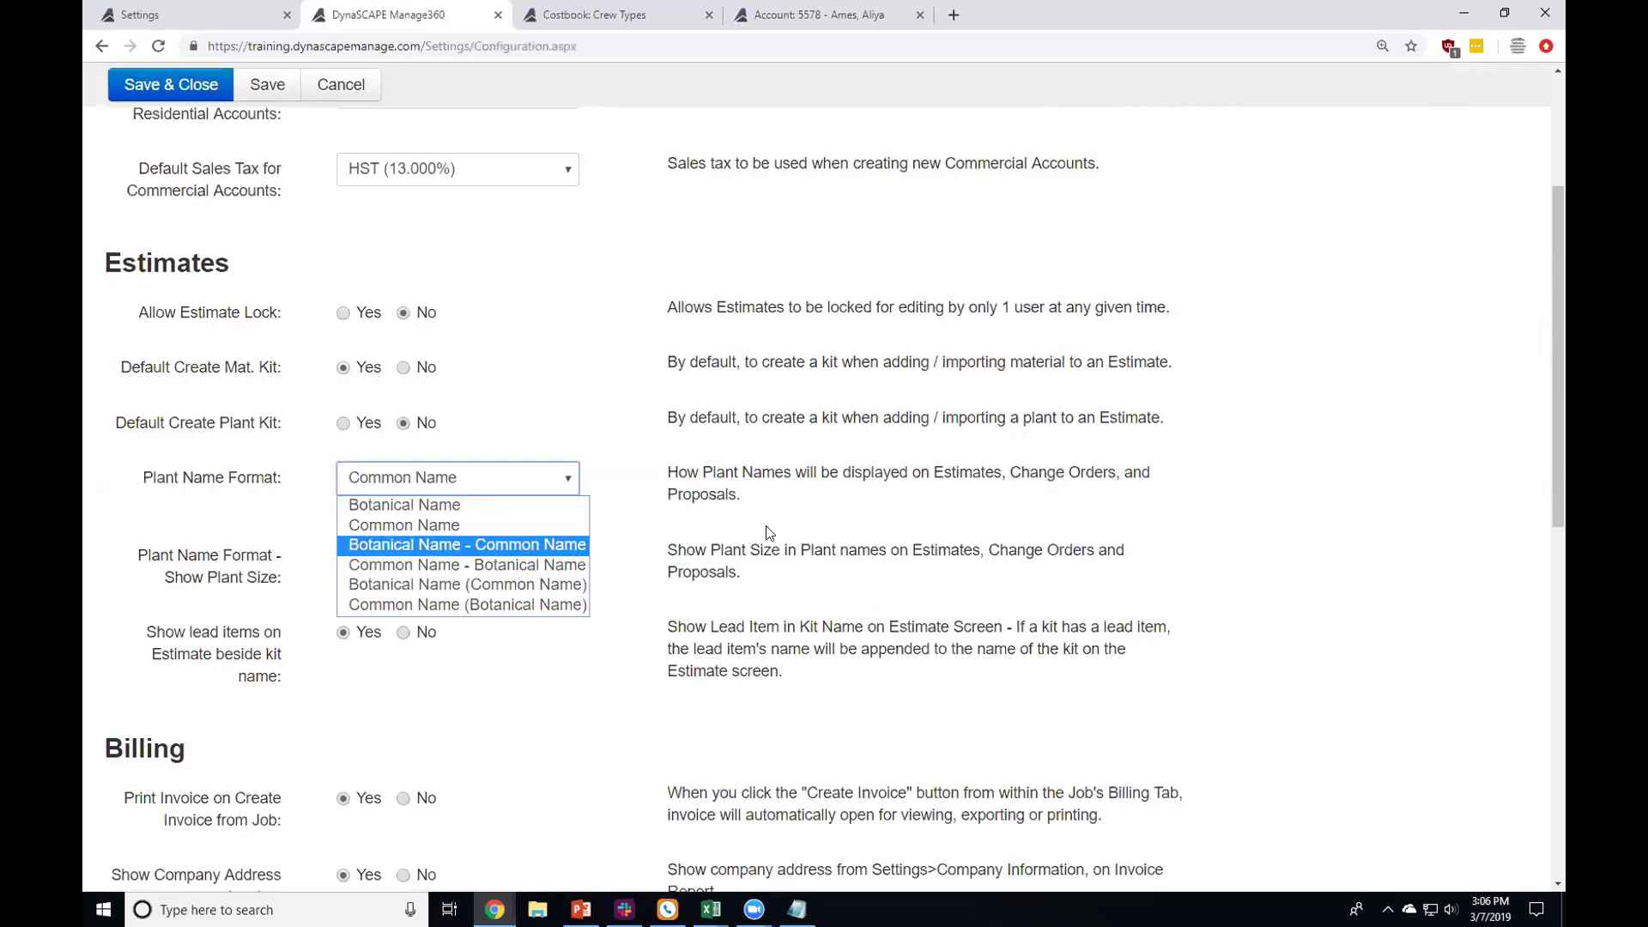
click(708, 502)
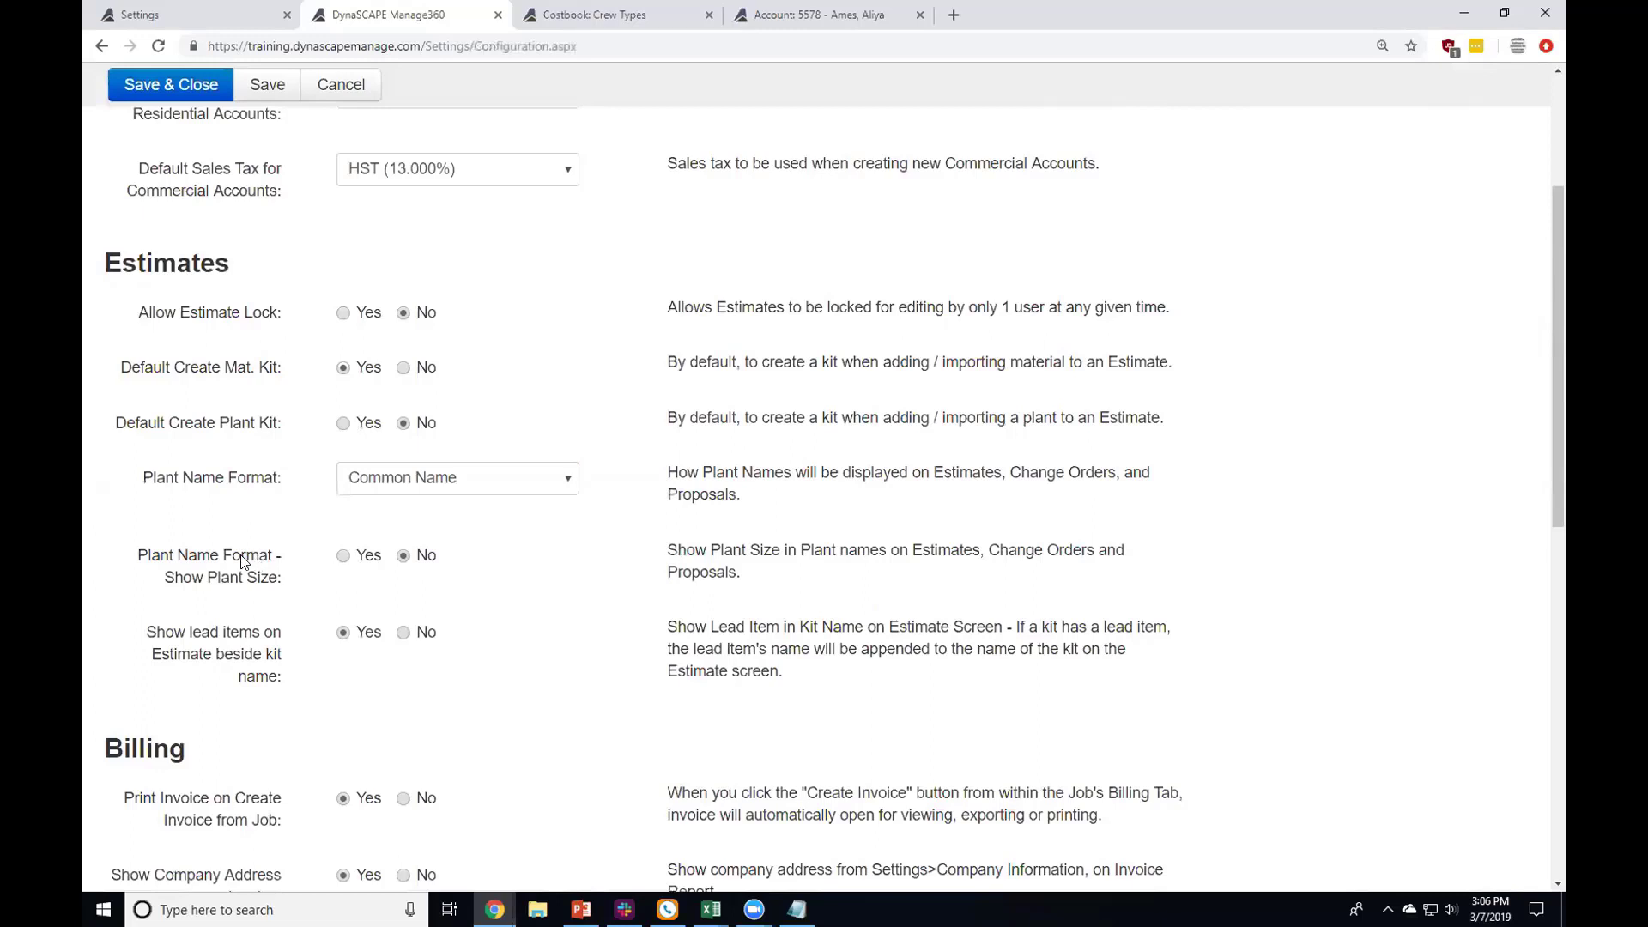
drag(216, 584, 274, 593)
click(243, 646)
drag(192, 637, 300, 682)
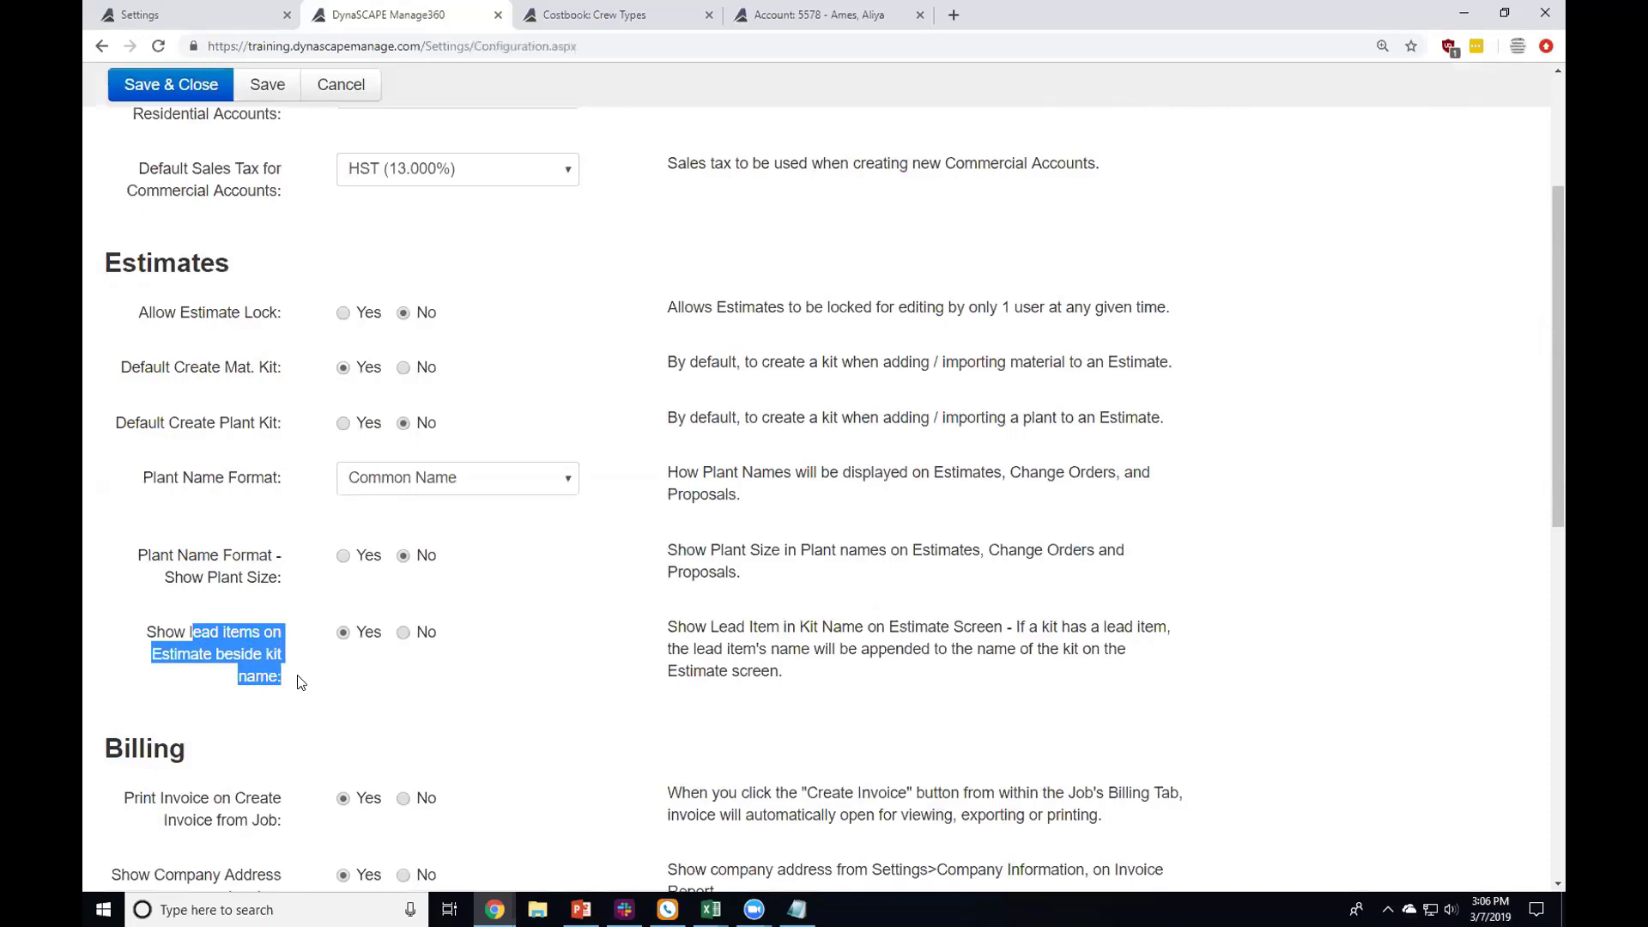
click(619, 14)
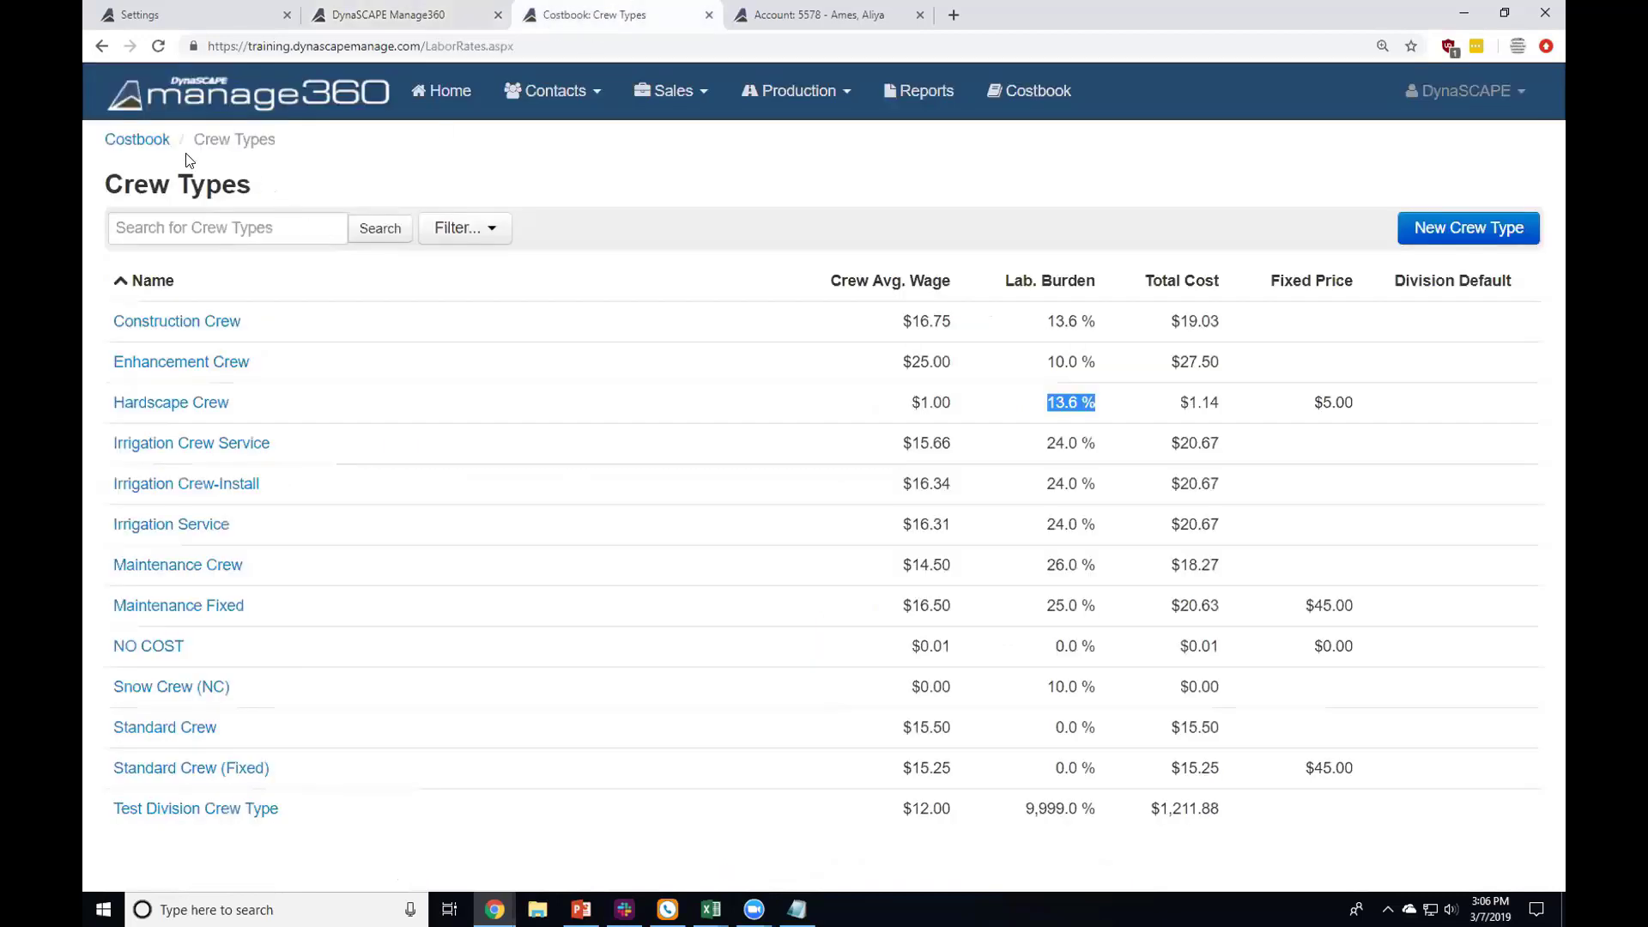
Step: Search the costbook kits for 'mulch' and open Bed Cleanup with Mulch (Spring) - C
click(144, 139)
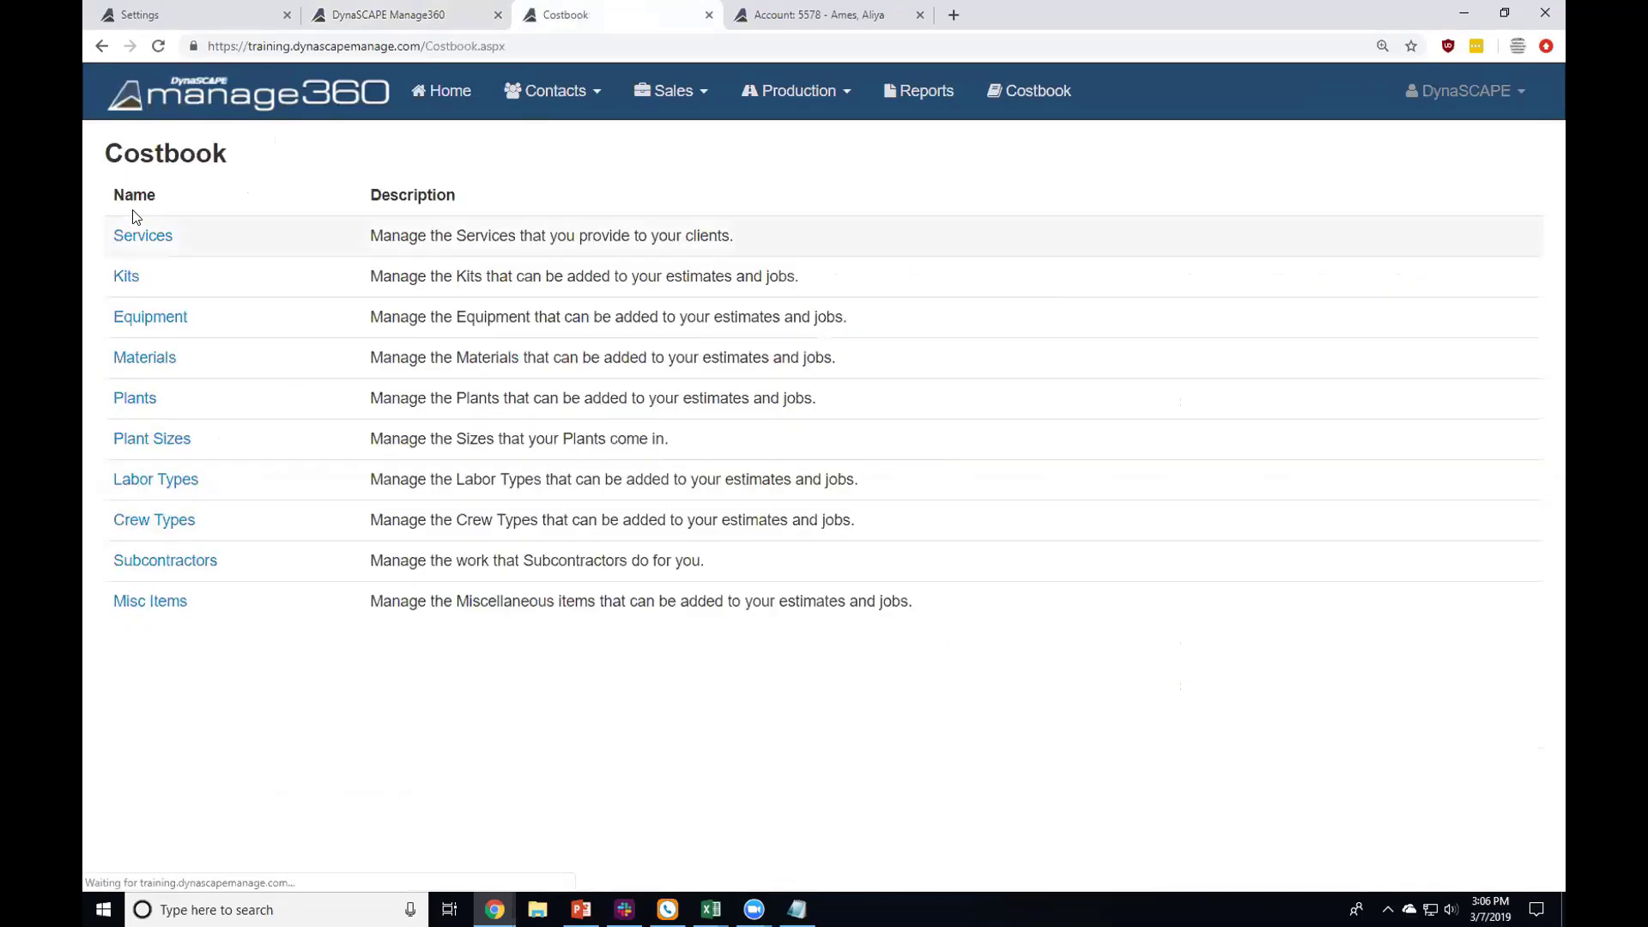
click(126, 276)
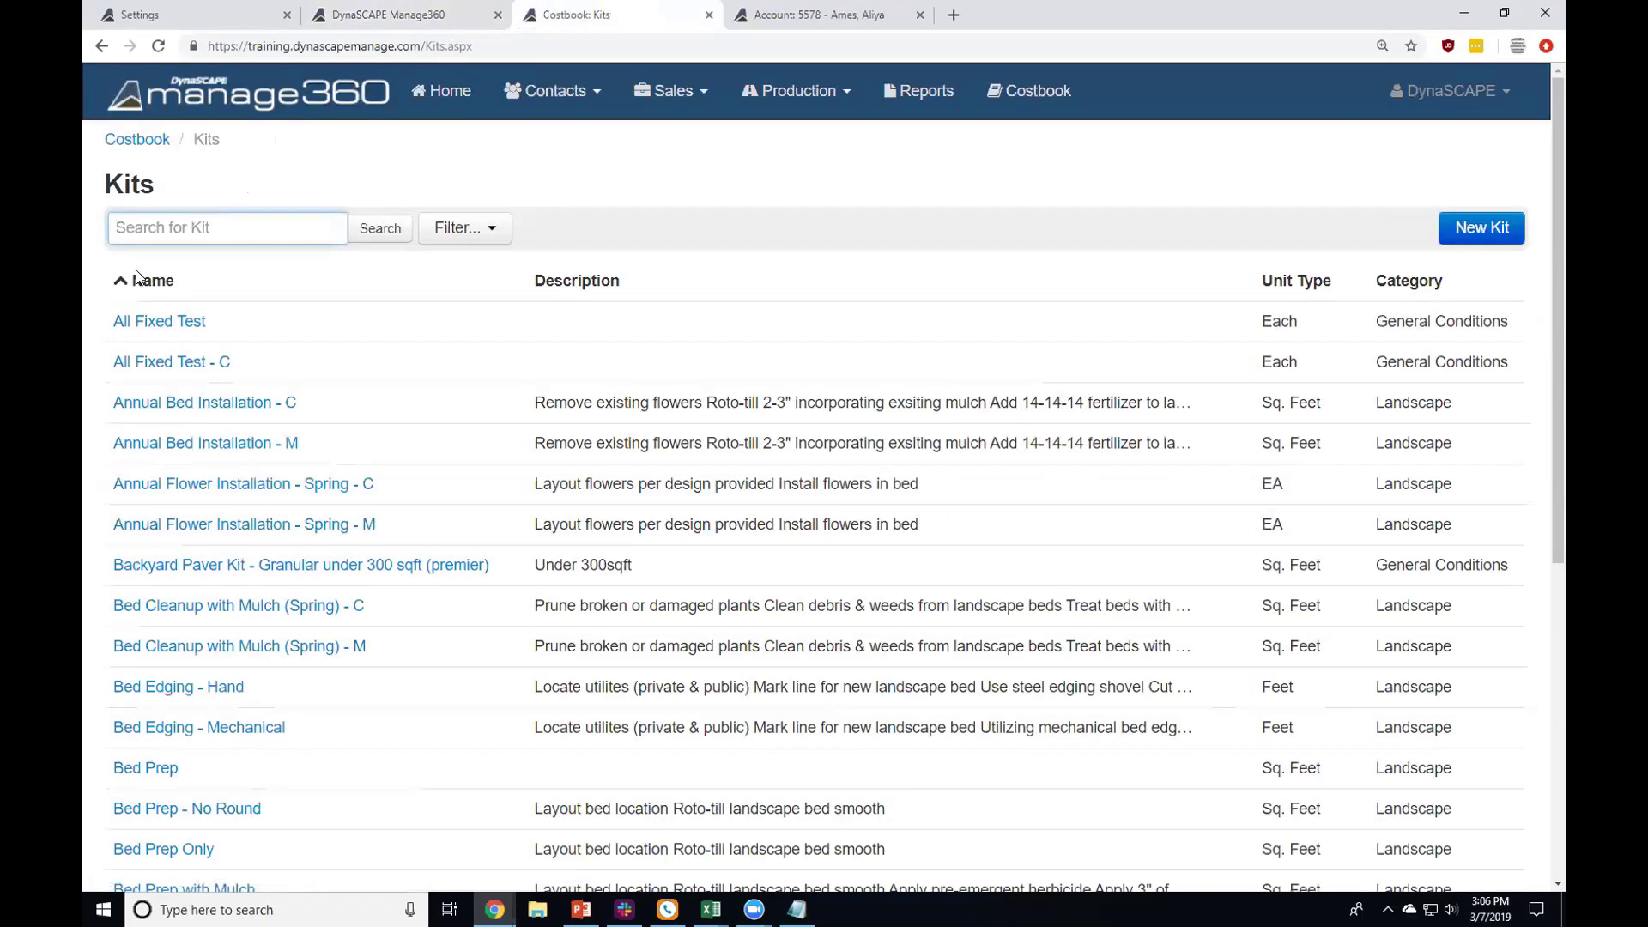
text(mulch)
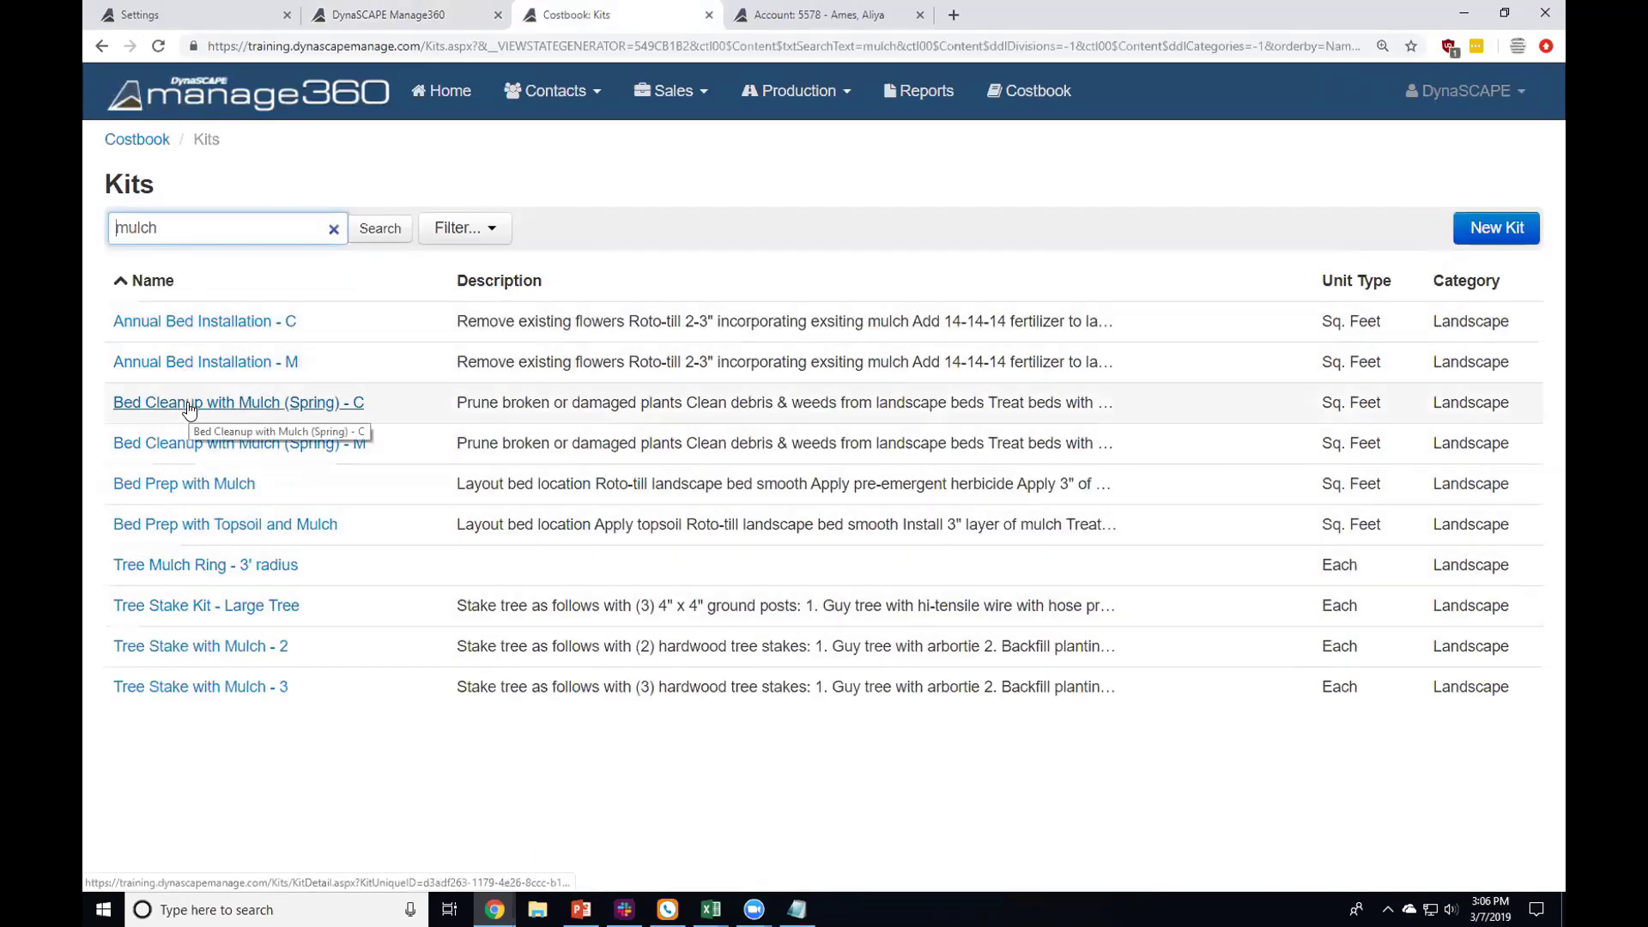
click(189, 403)
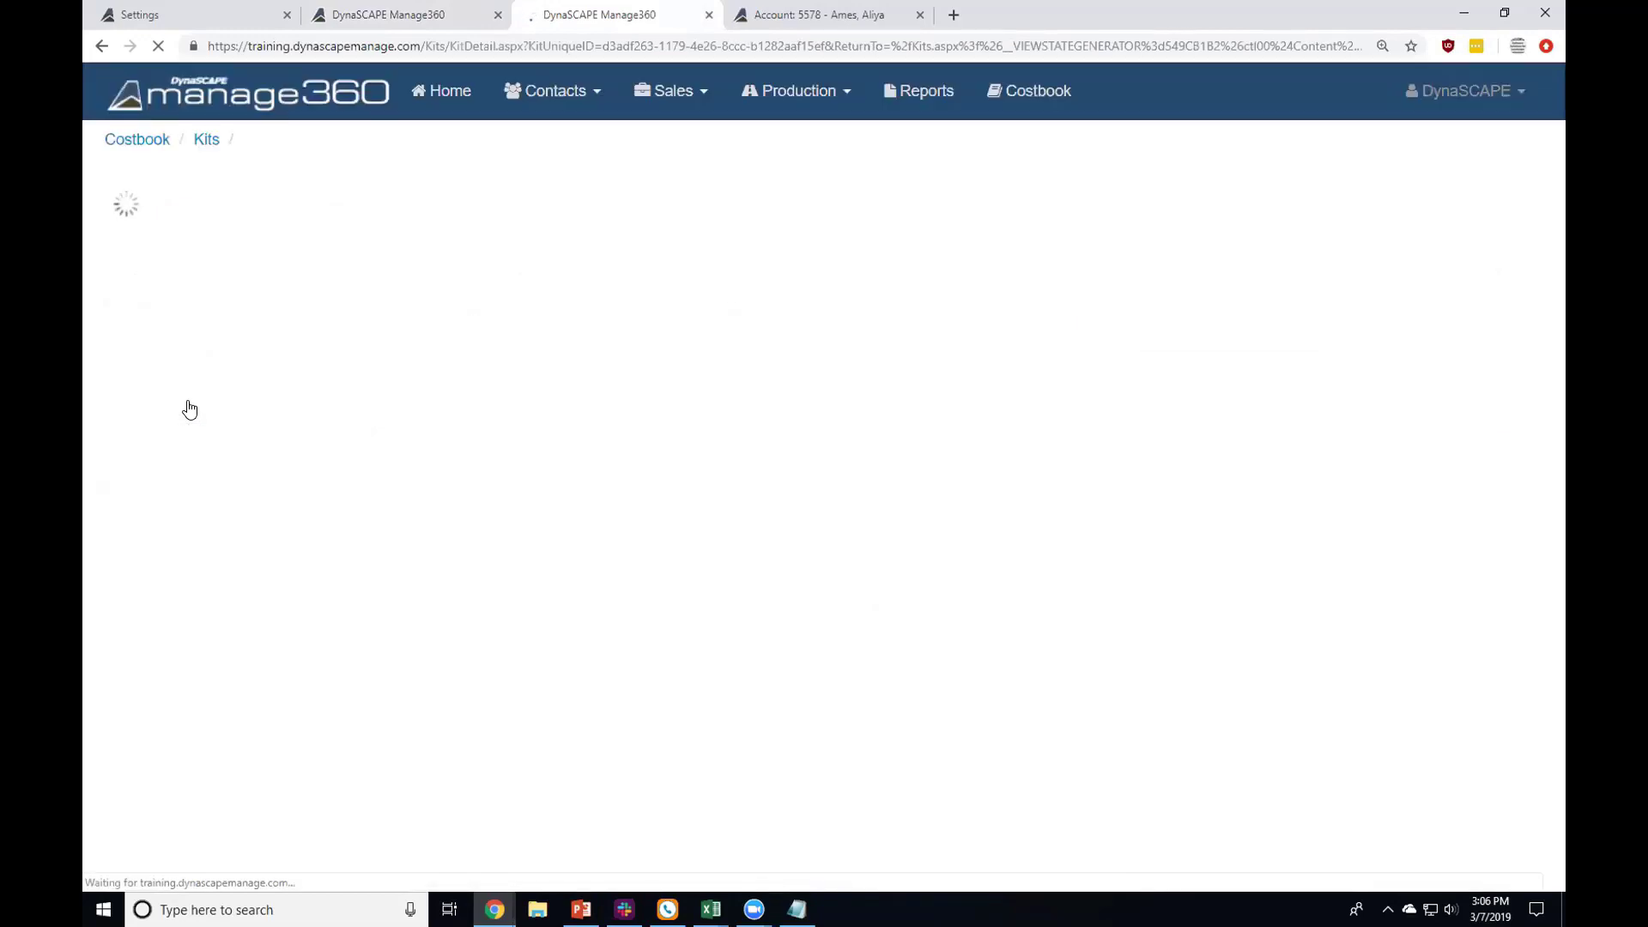
Step: Review the kit's Items list and which mulch products are marked as lead items
click(244, 312)
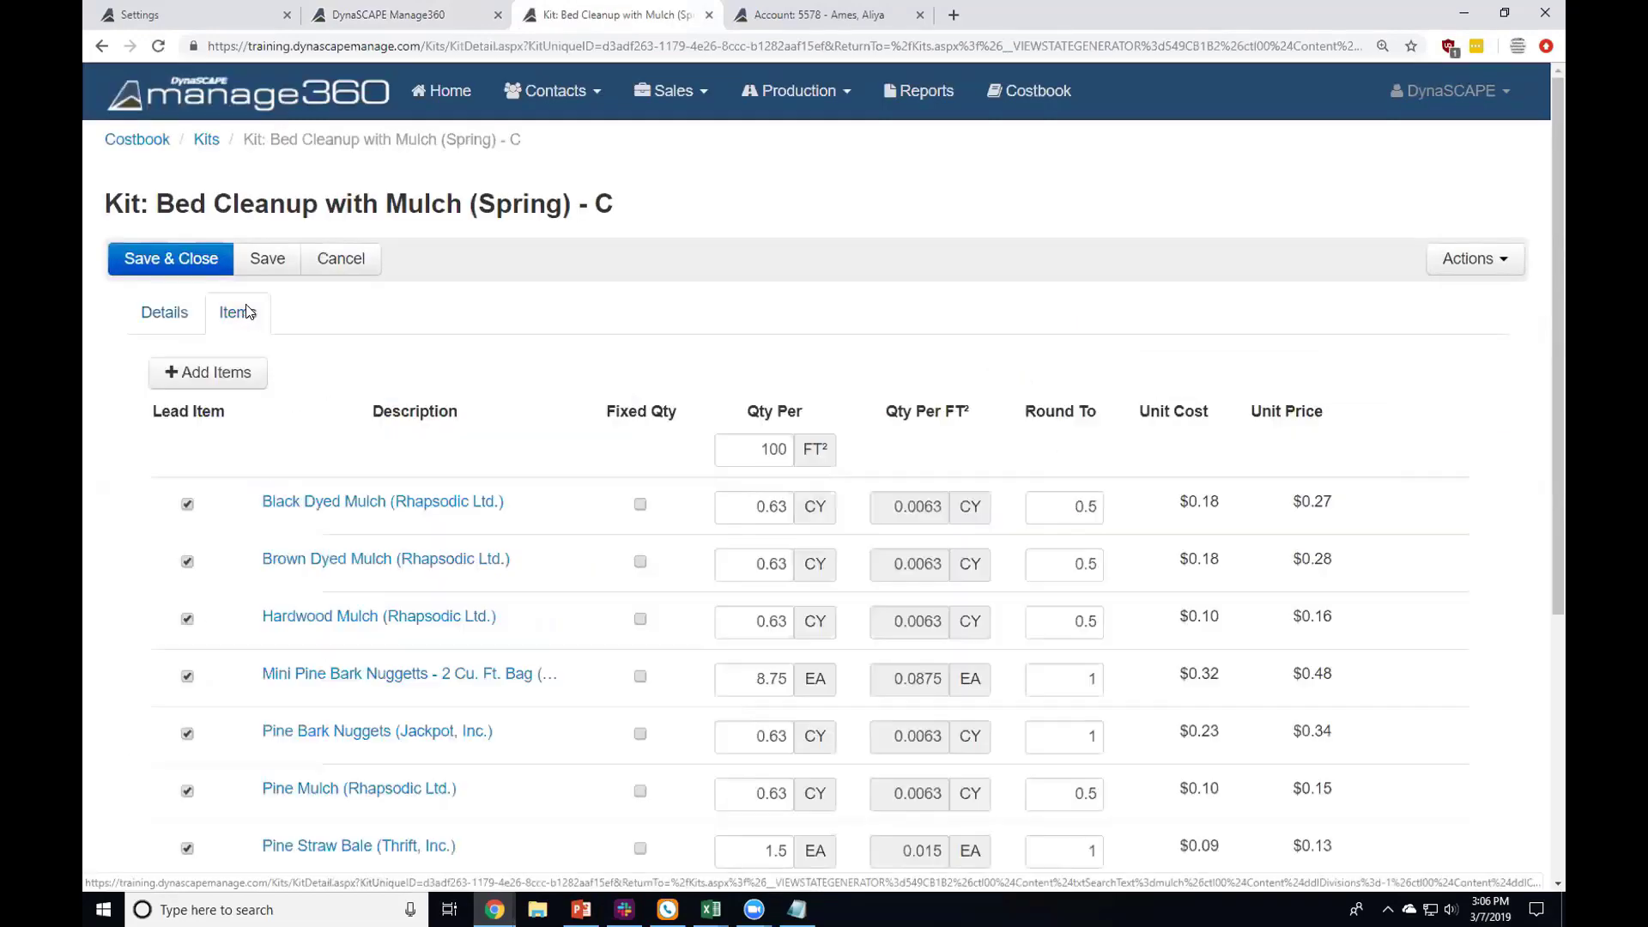
scroll(323, 306, down, 5)
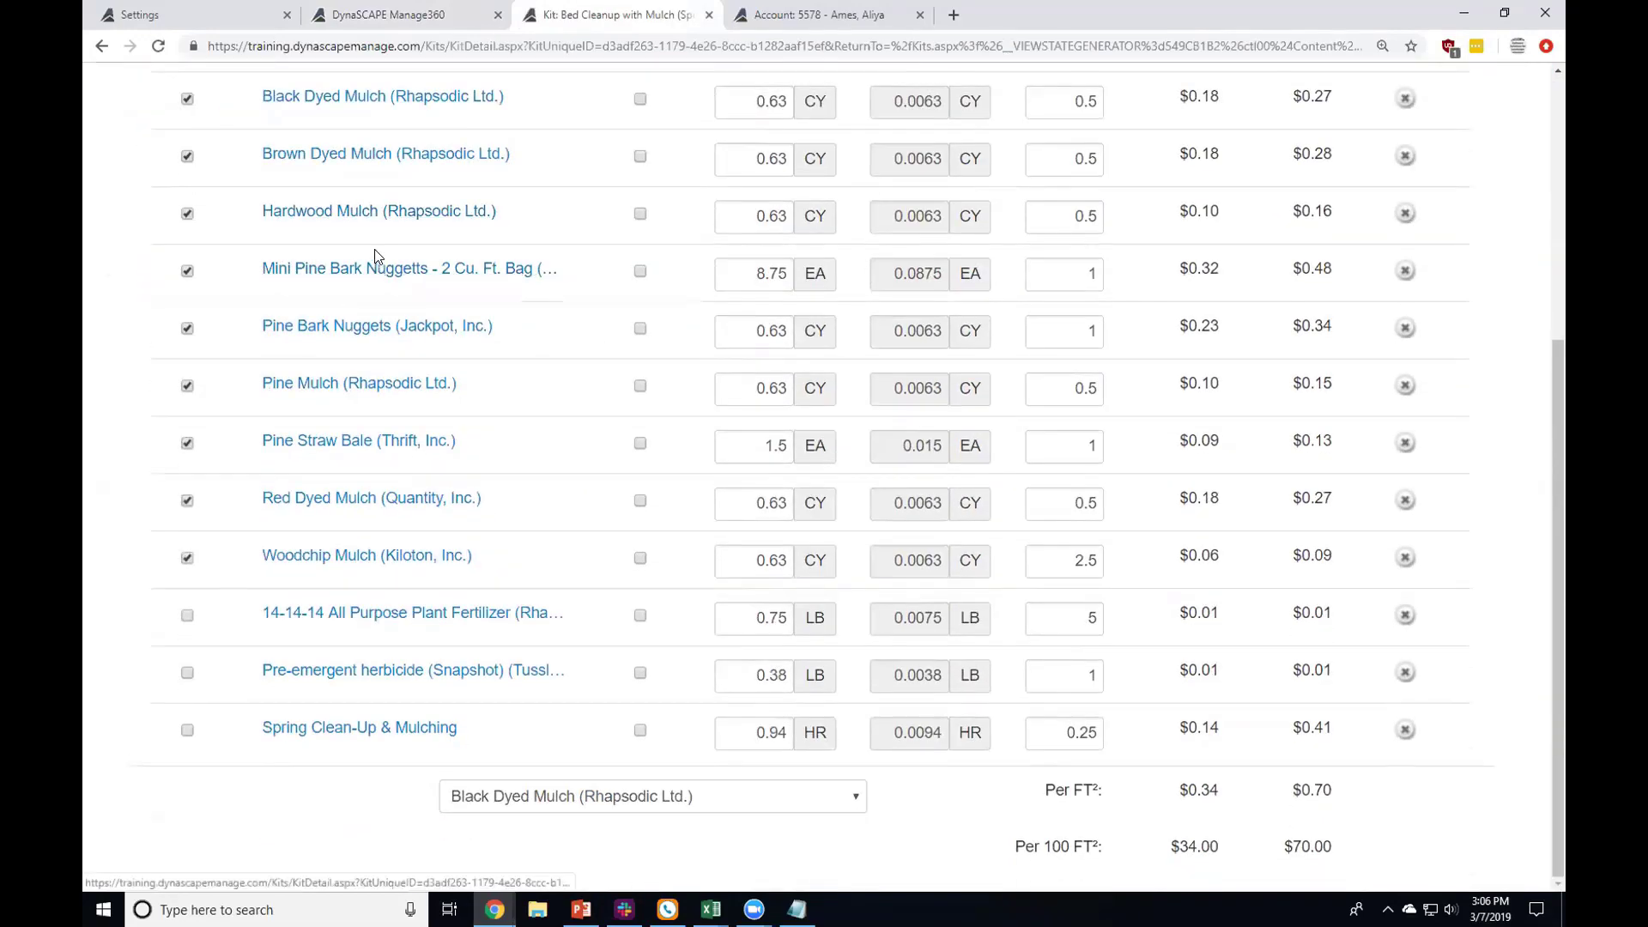
scroll(375, 255, up, 1)
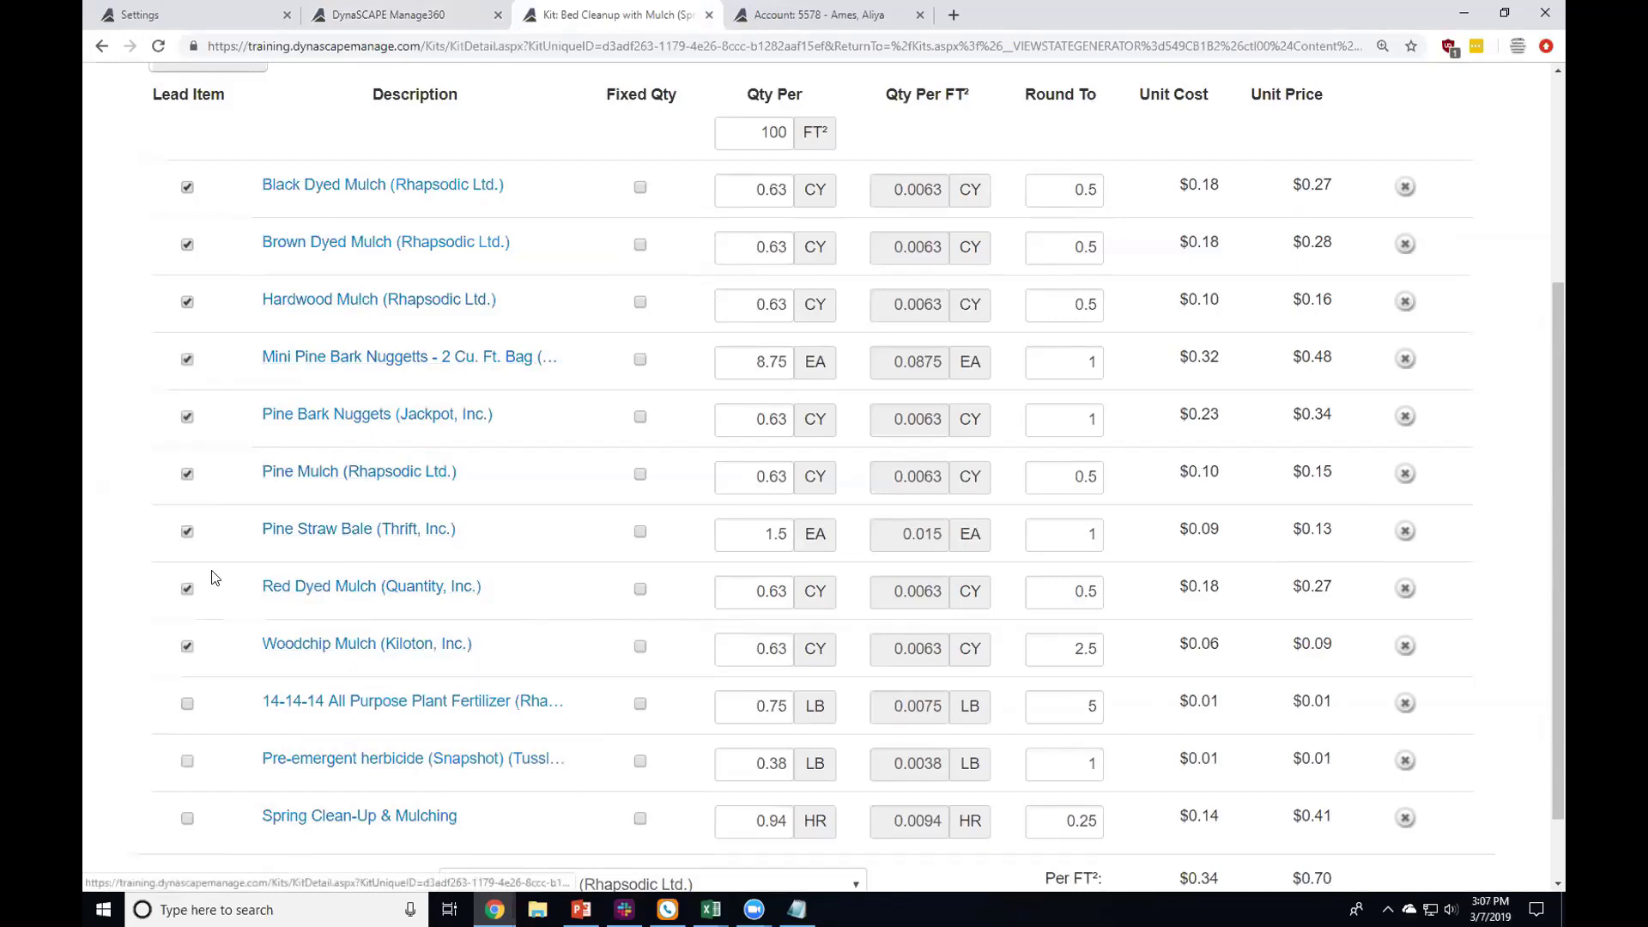
drag(151, 94, 224, 101)
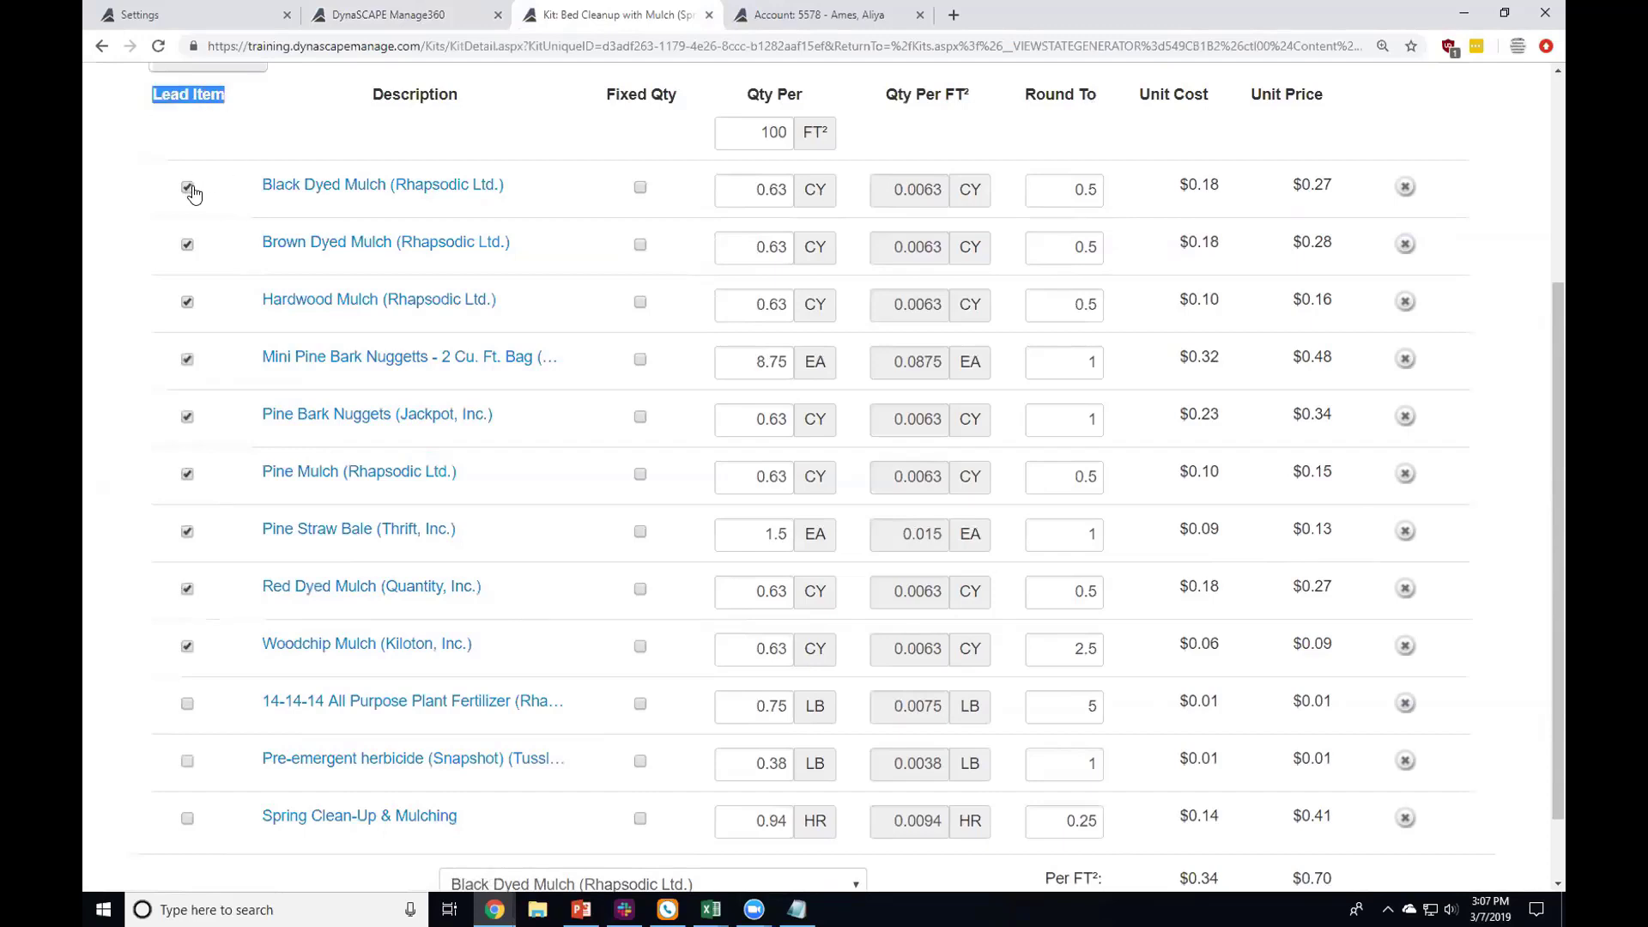
scroll(296, 429, up, 1)
scroll(296, 429, up, 1)
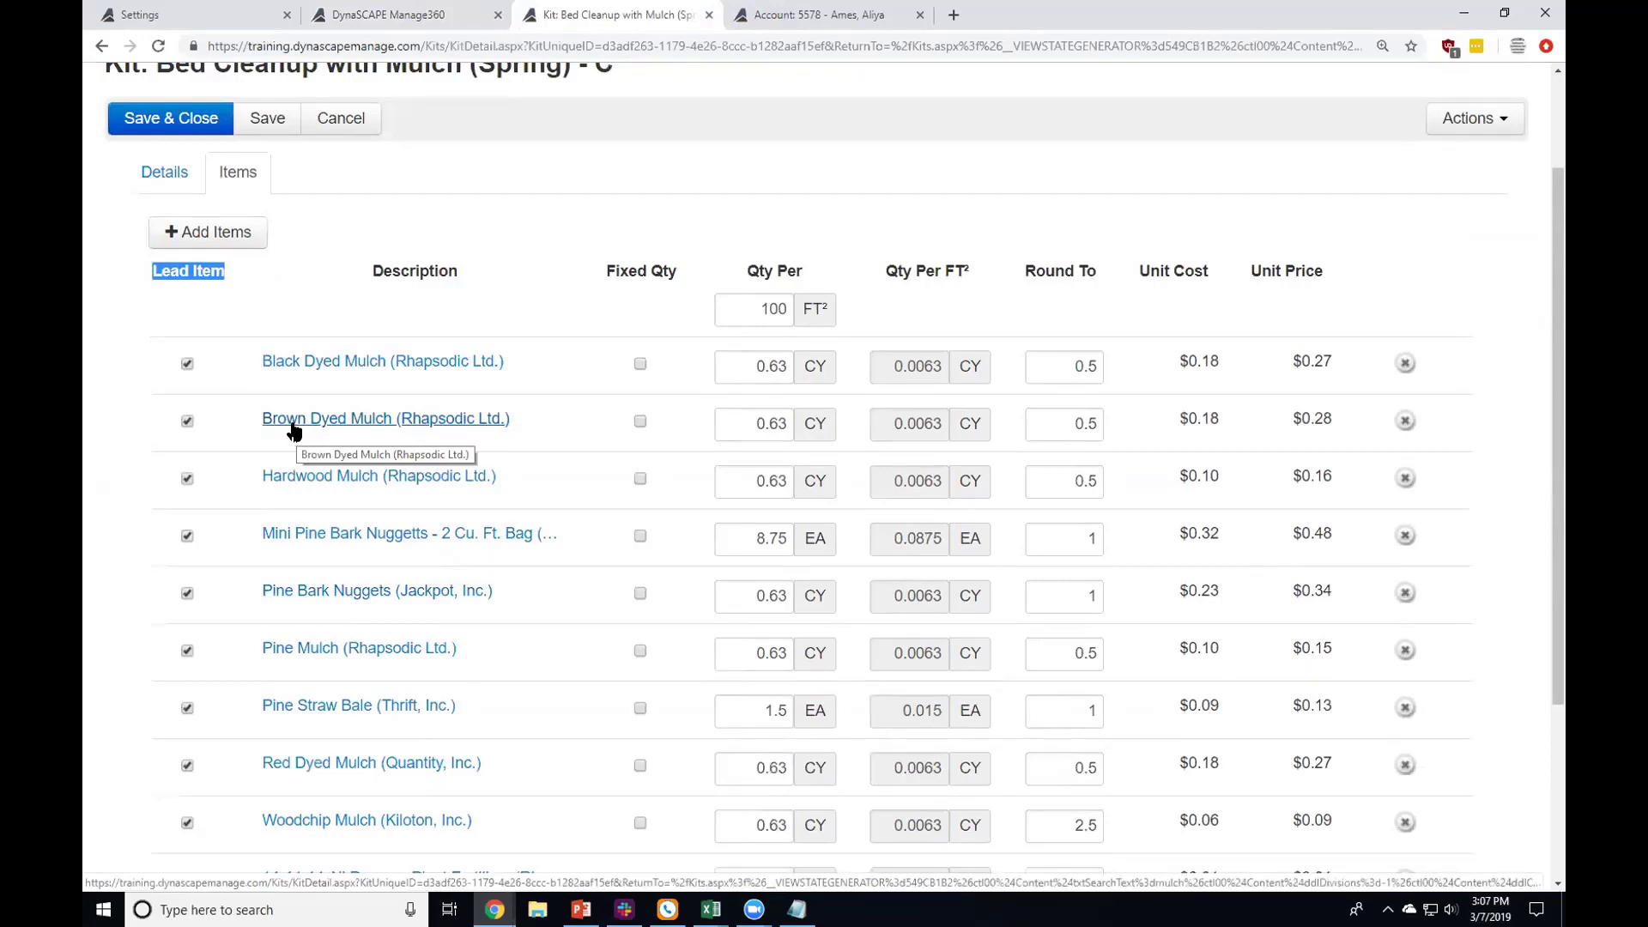
scroll(427, 600, down, 3)
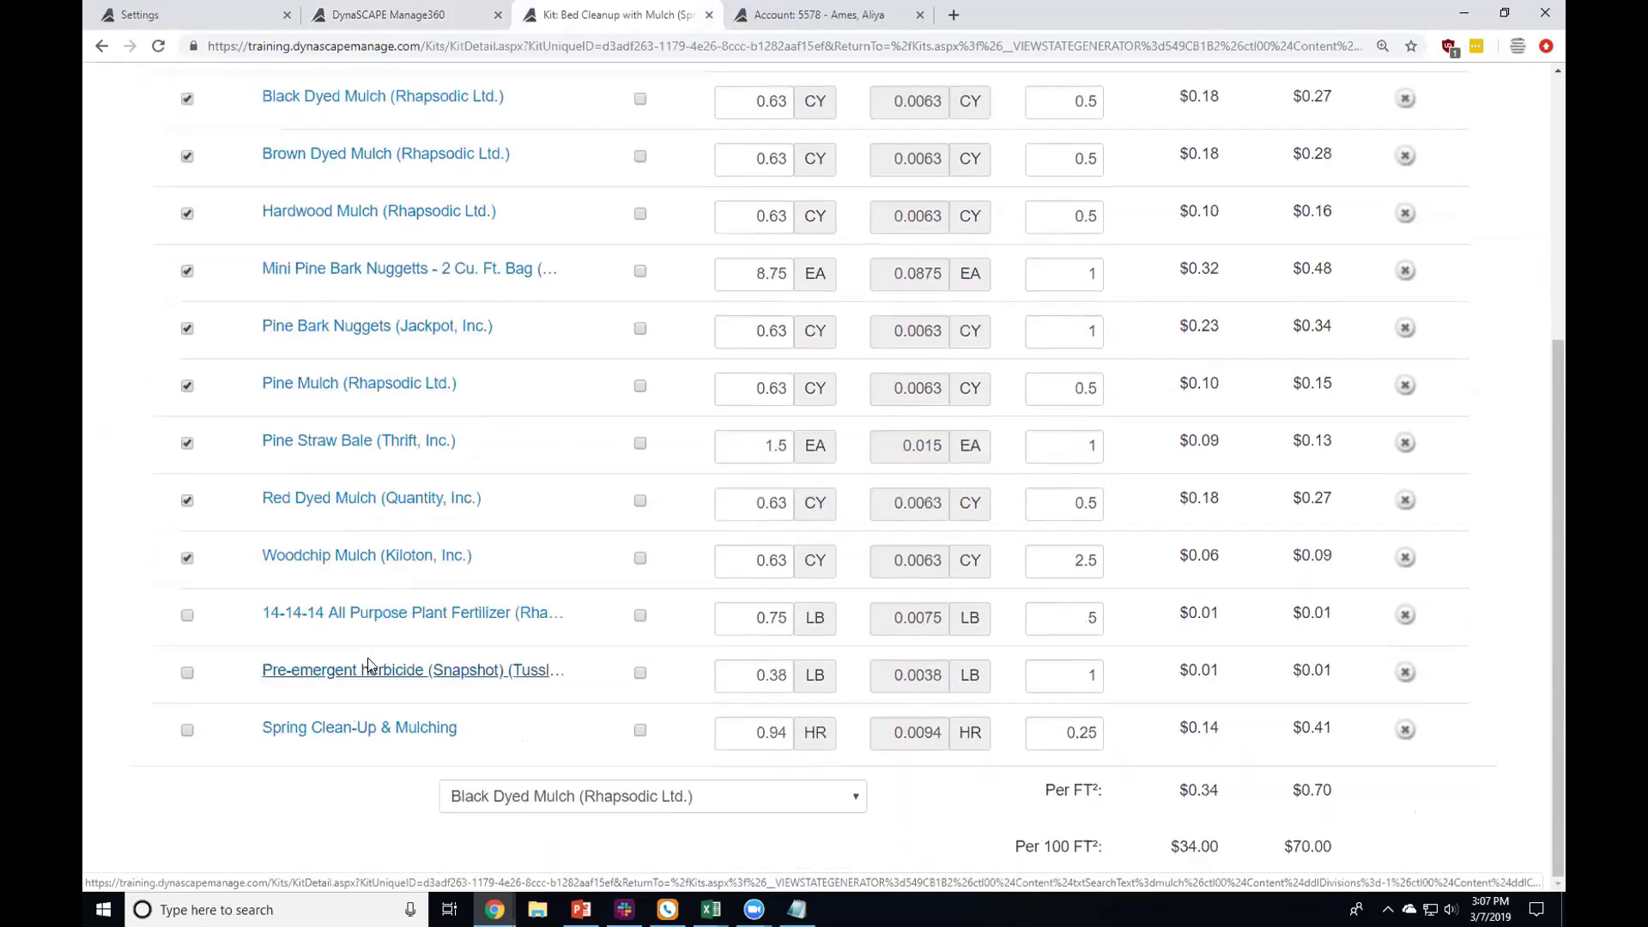
scroll(443, 757, up, 5)
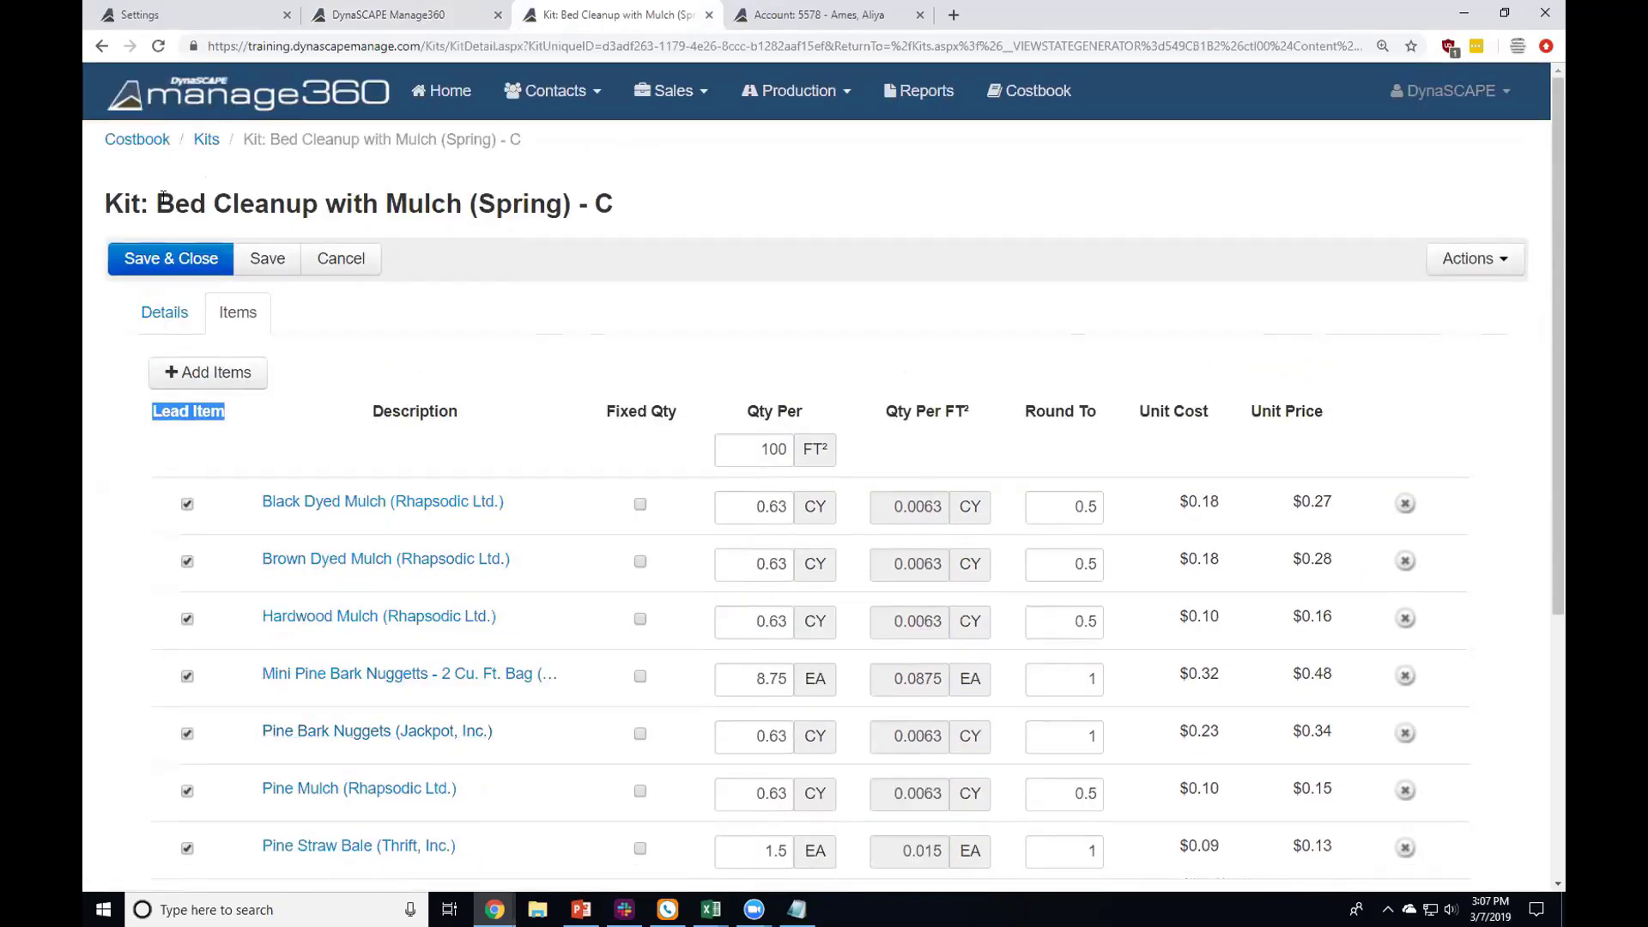
drag(158, 201, 440, 199)
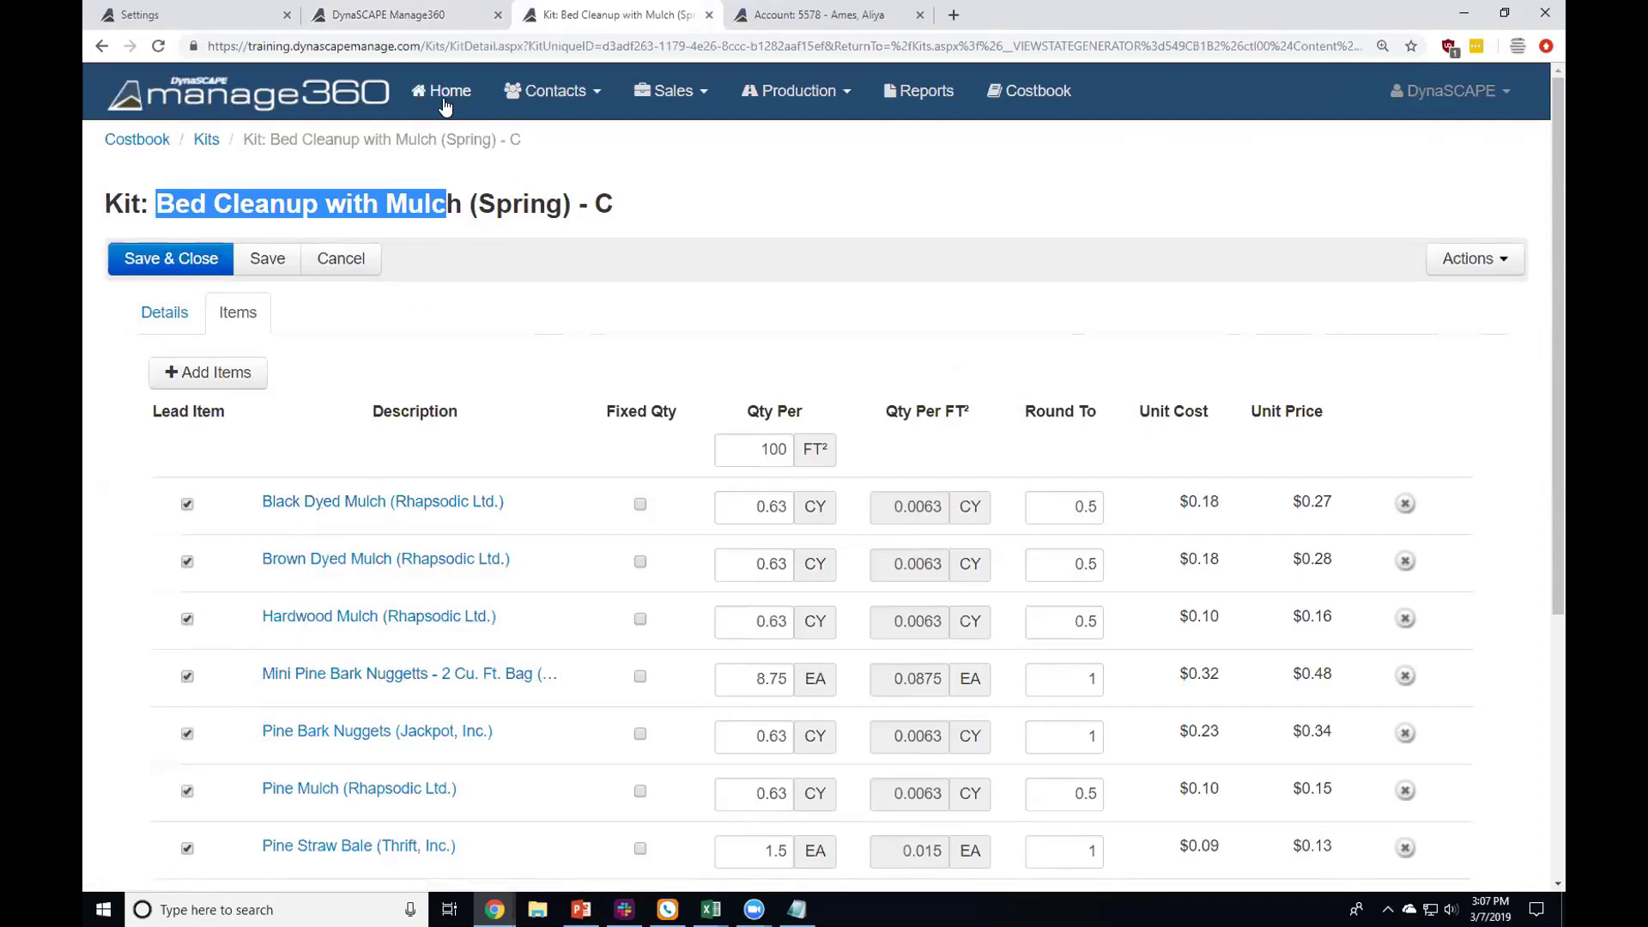
click(318, 13)
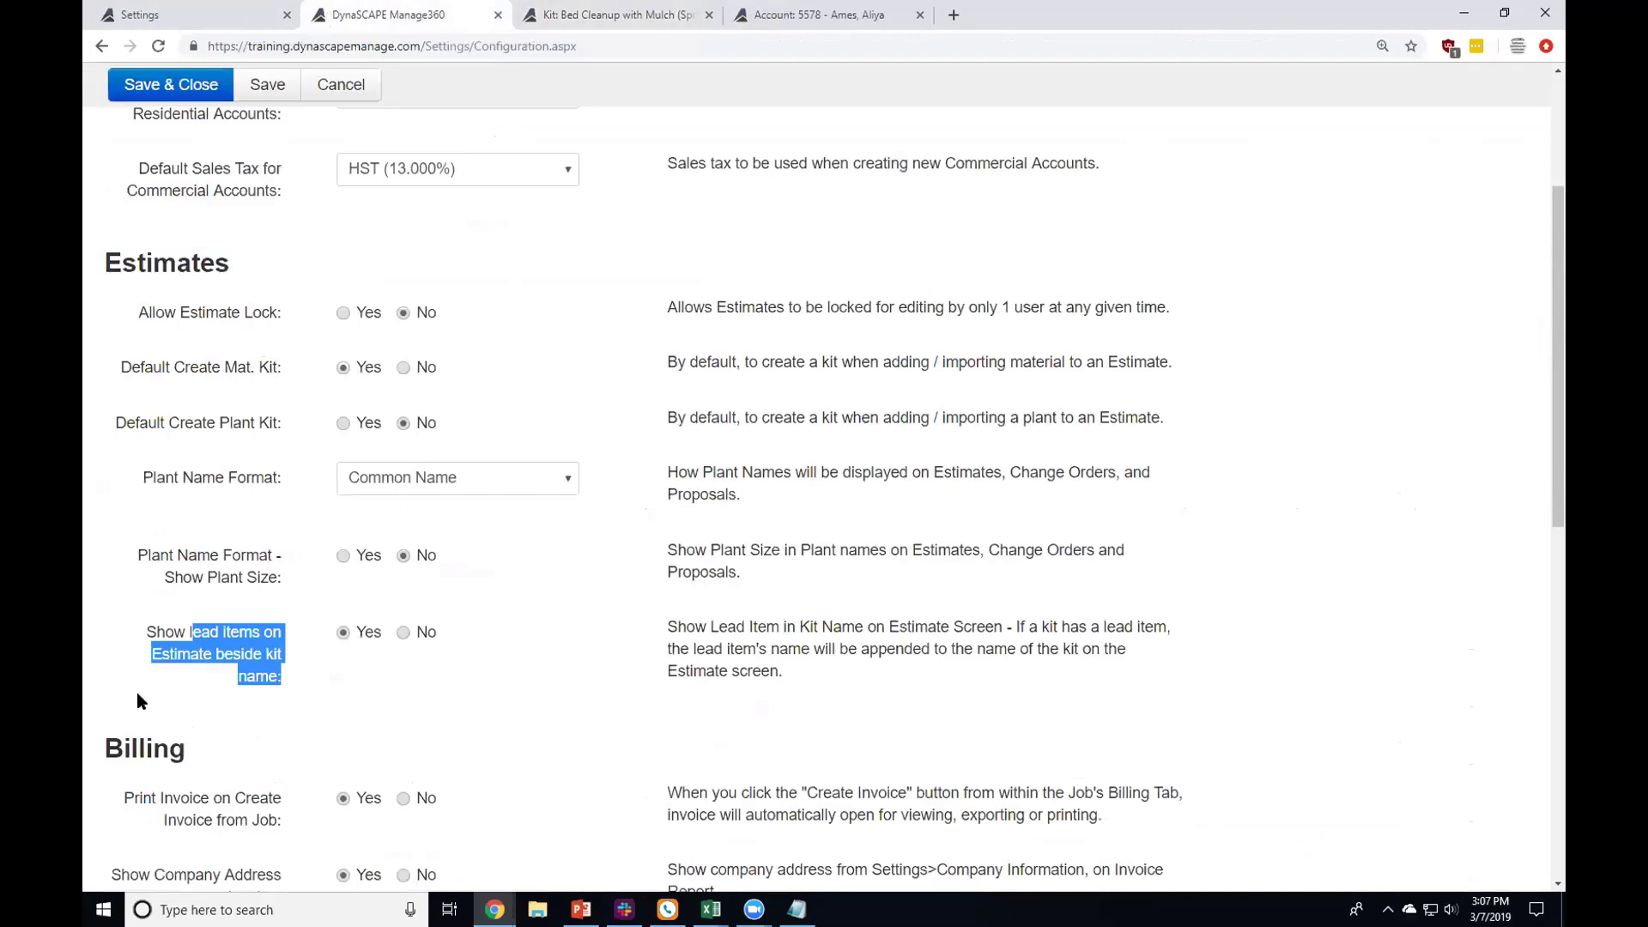
drag(185, 637, 268, 670)
click(368, 559)
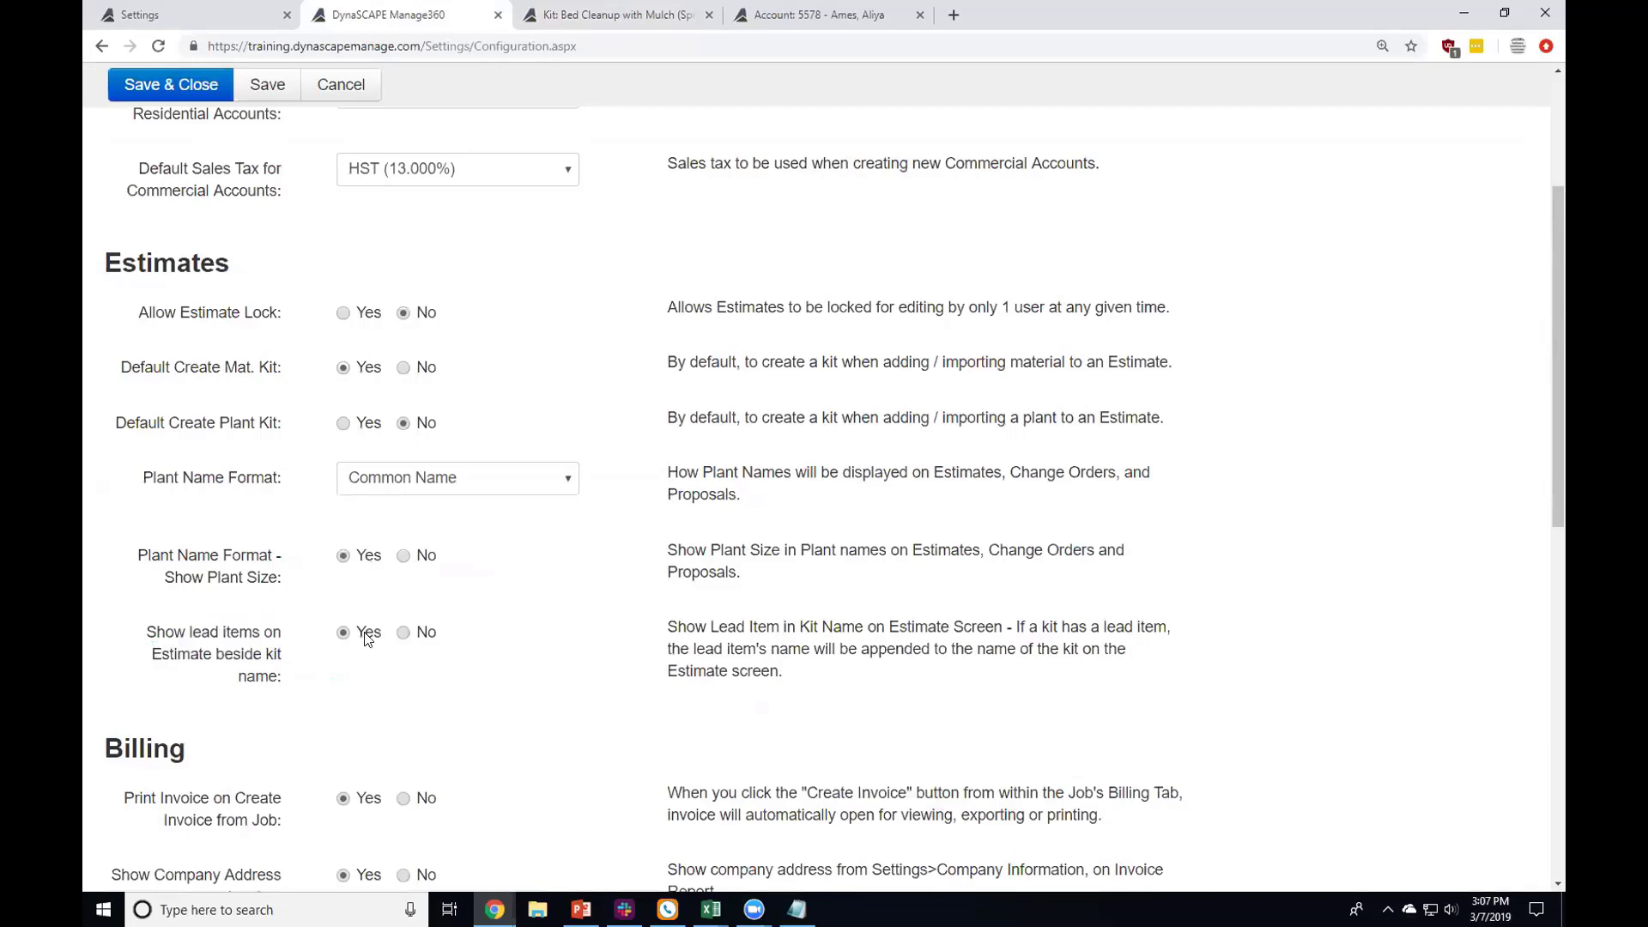
scroll(317, 673, down, 2)
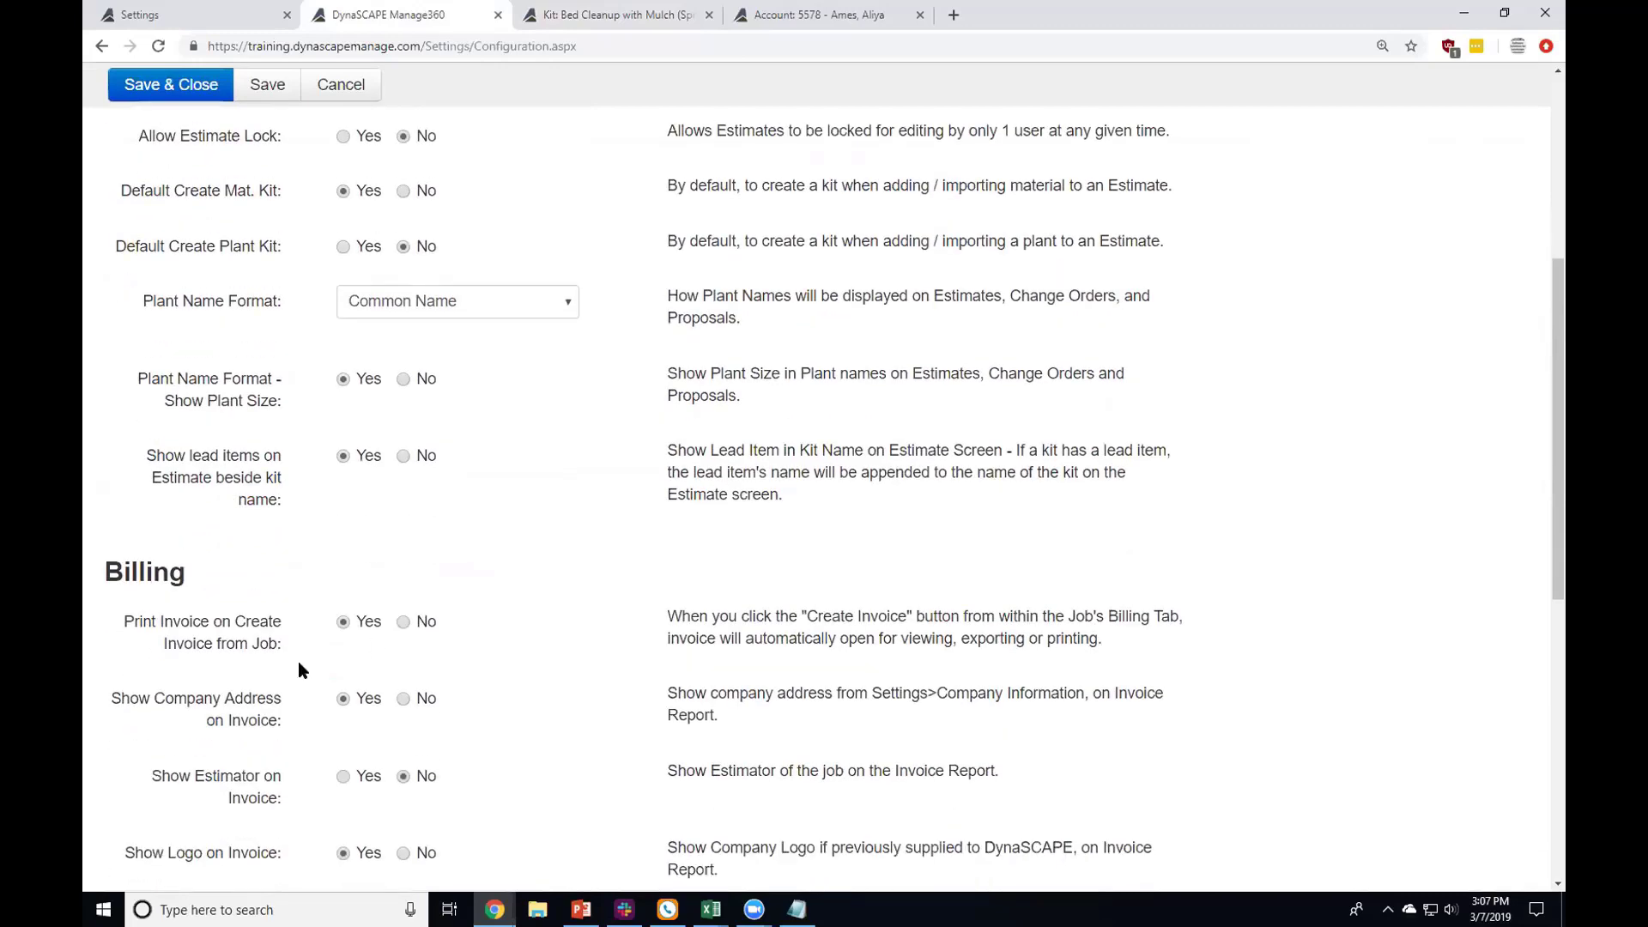
scroll(302, 668, down, 2)
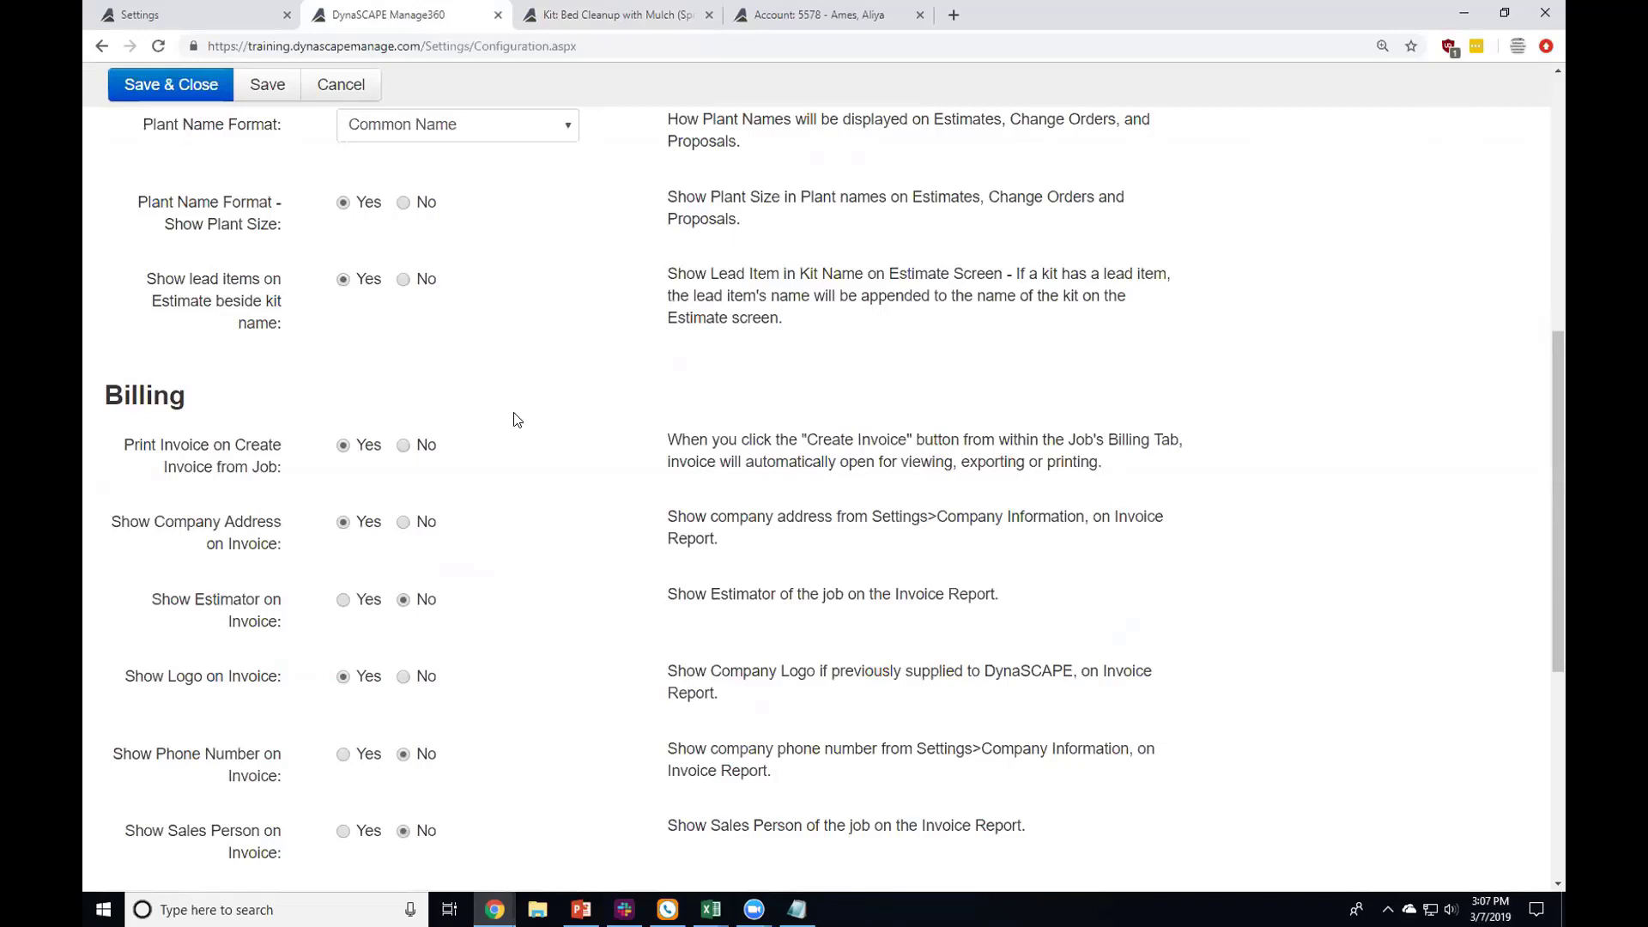
scroll(515, 416, up, 8)
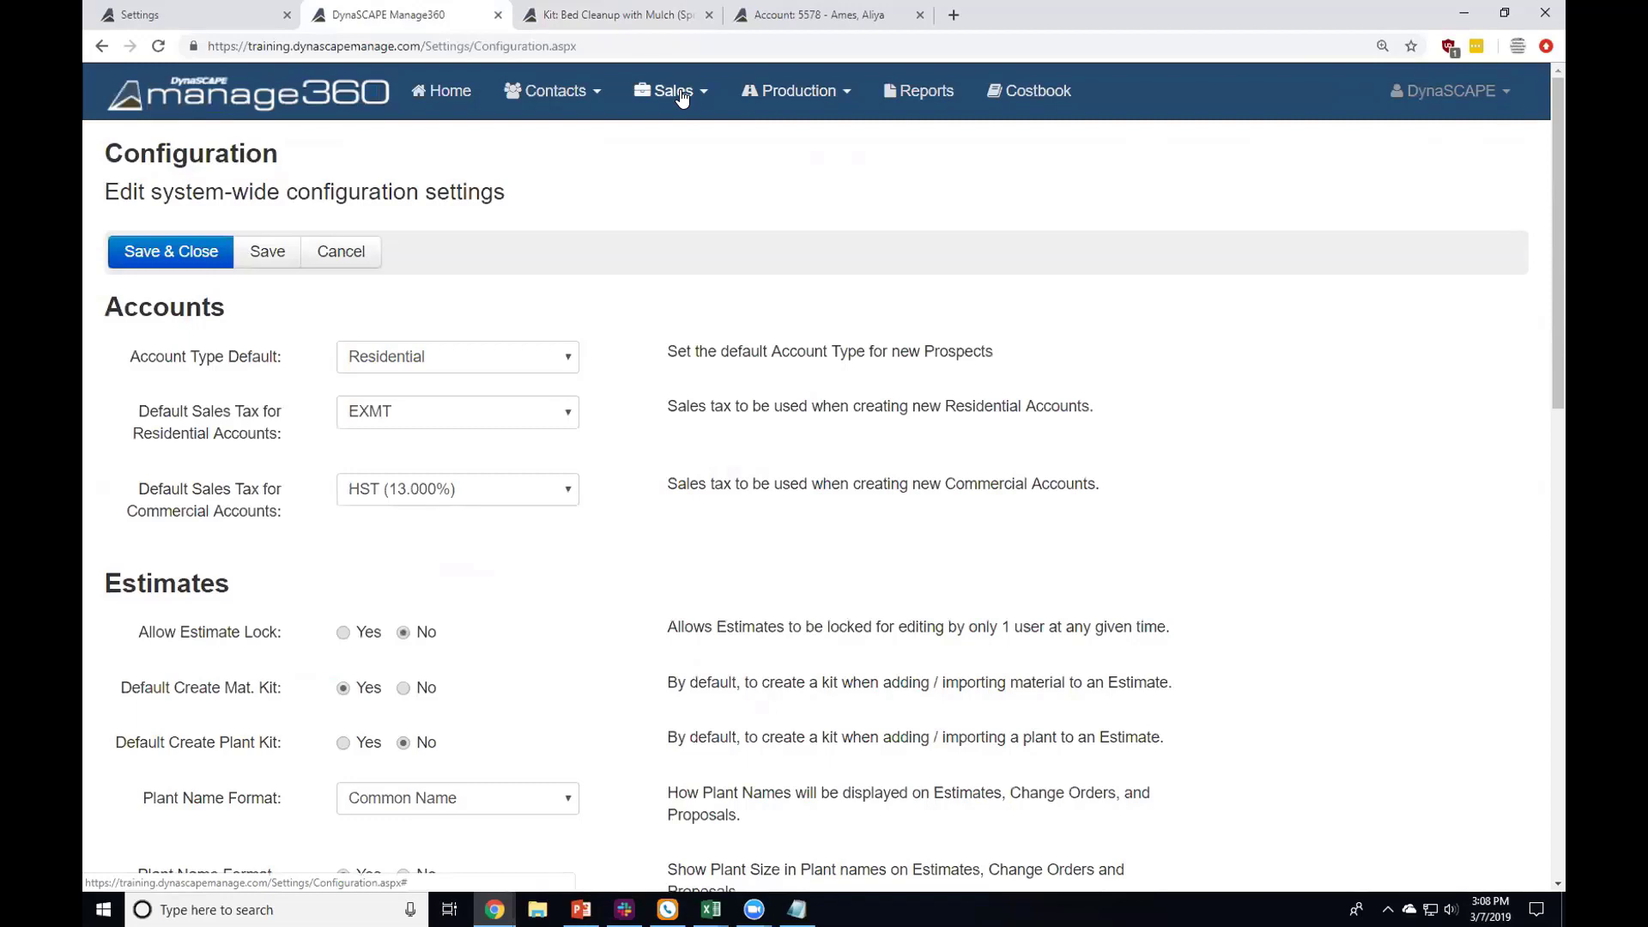
click(762, 111)
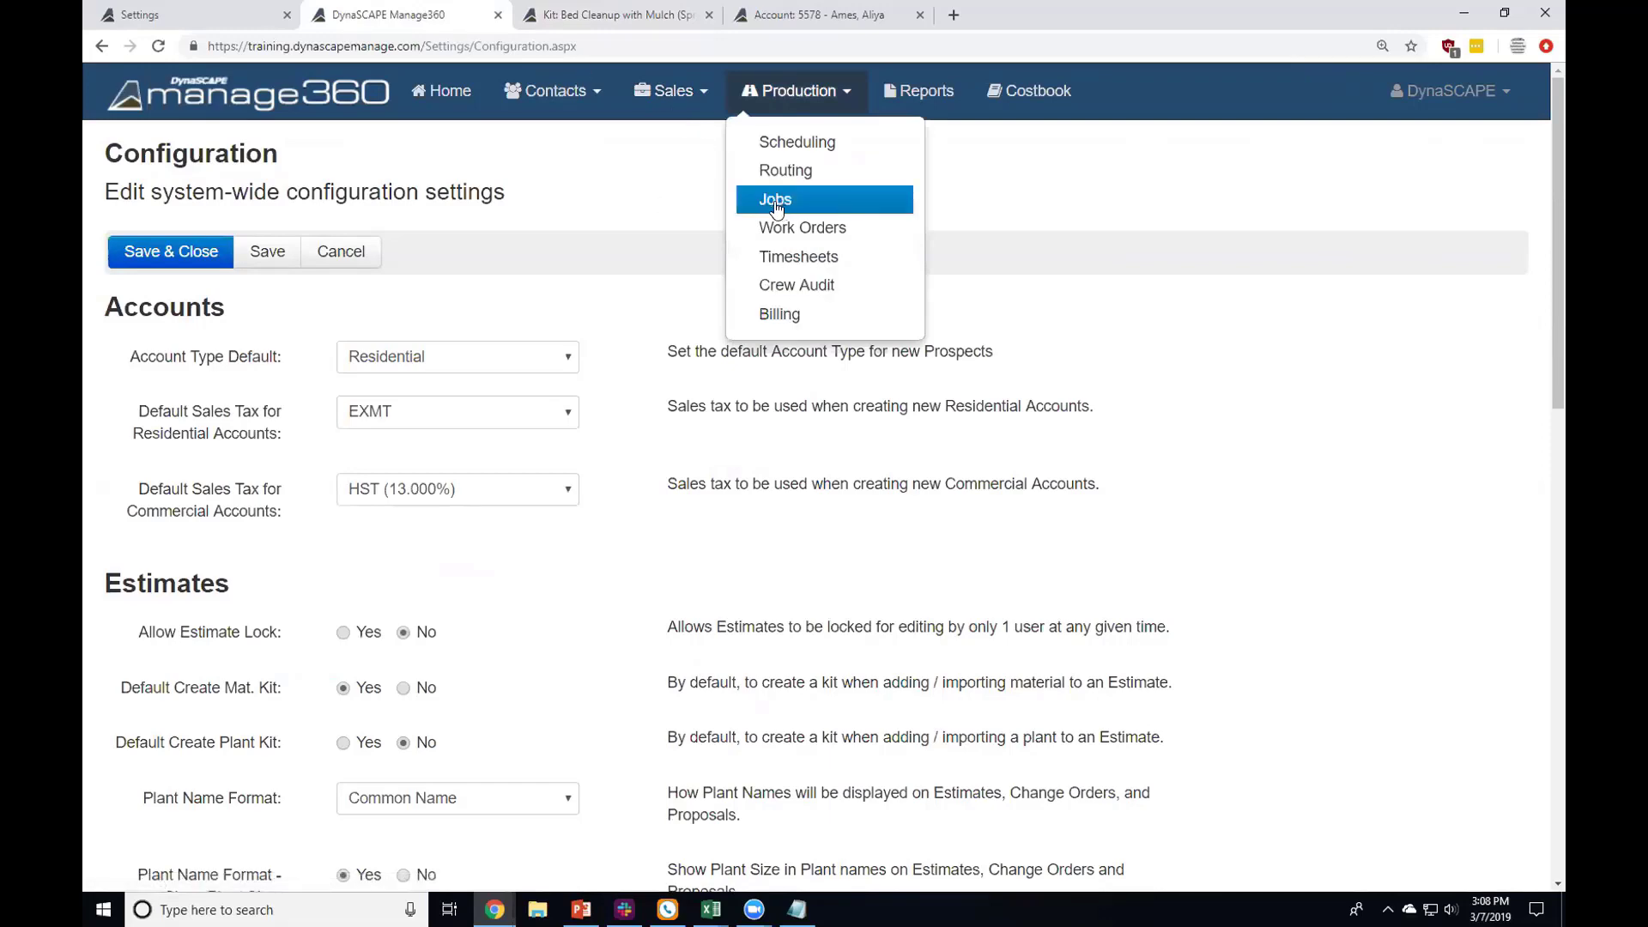
scroll(404, 315, down, 5)
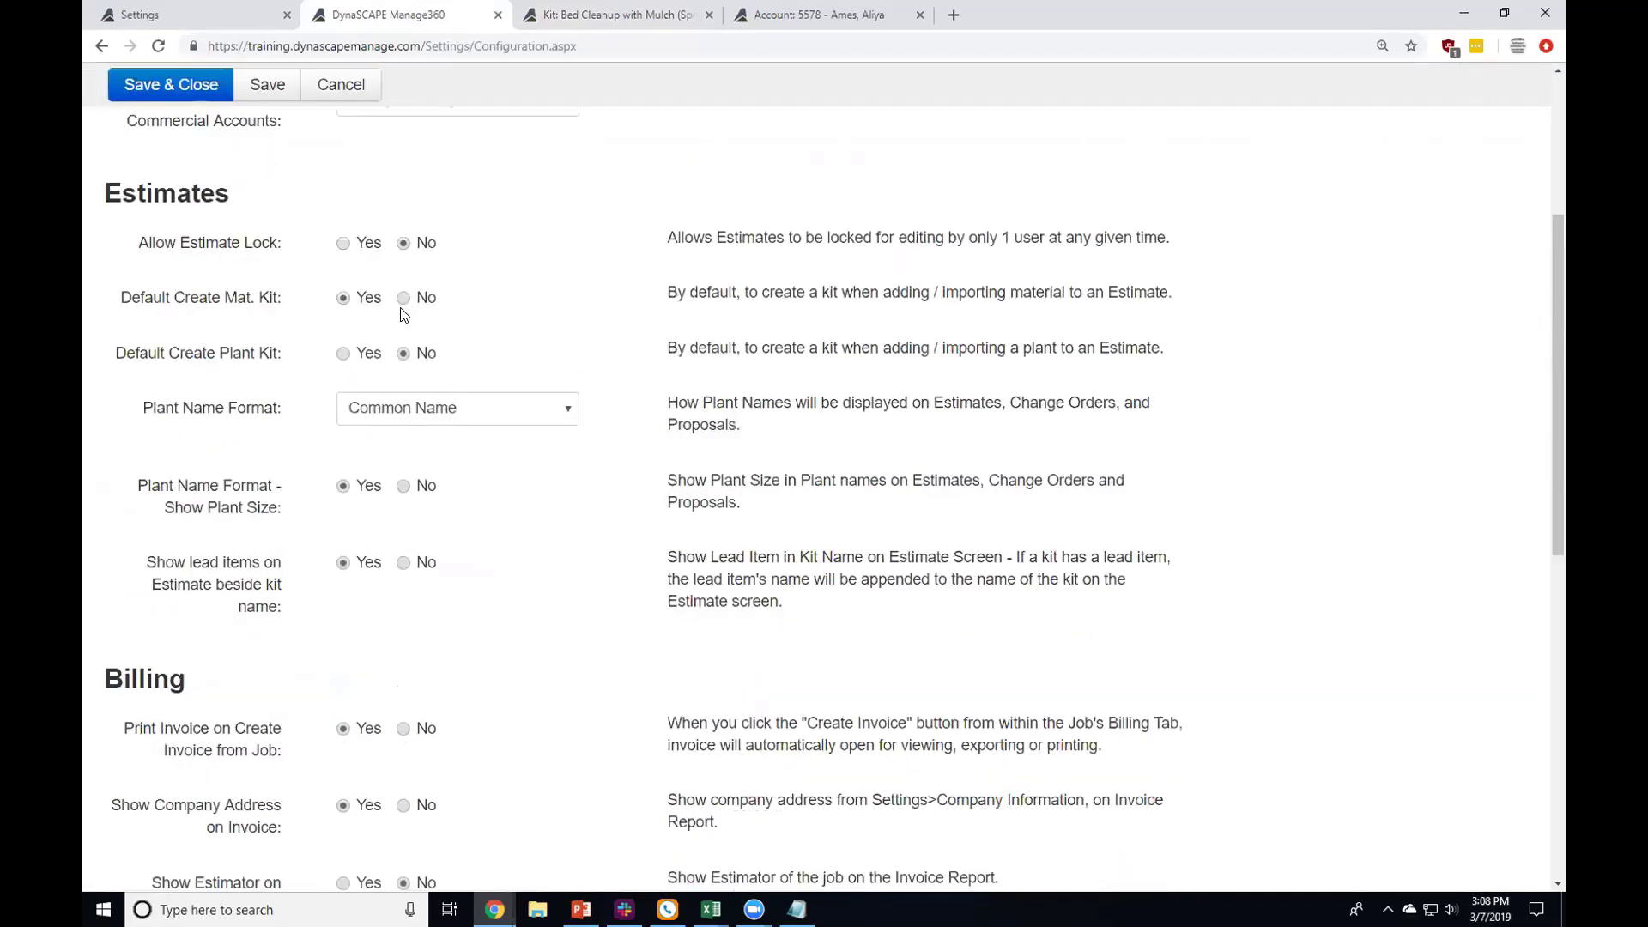
scroll(403, 315, down, 3)
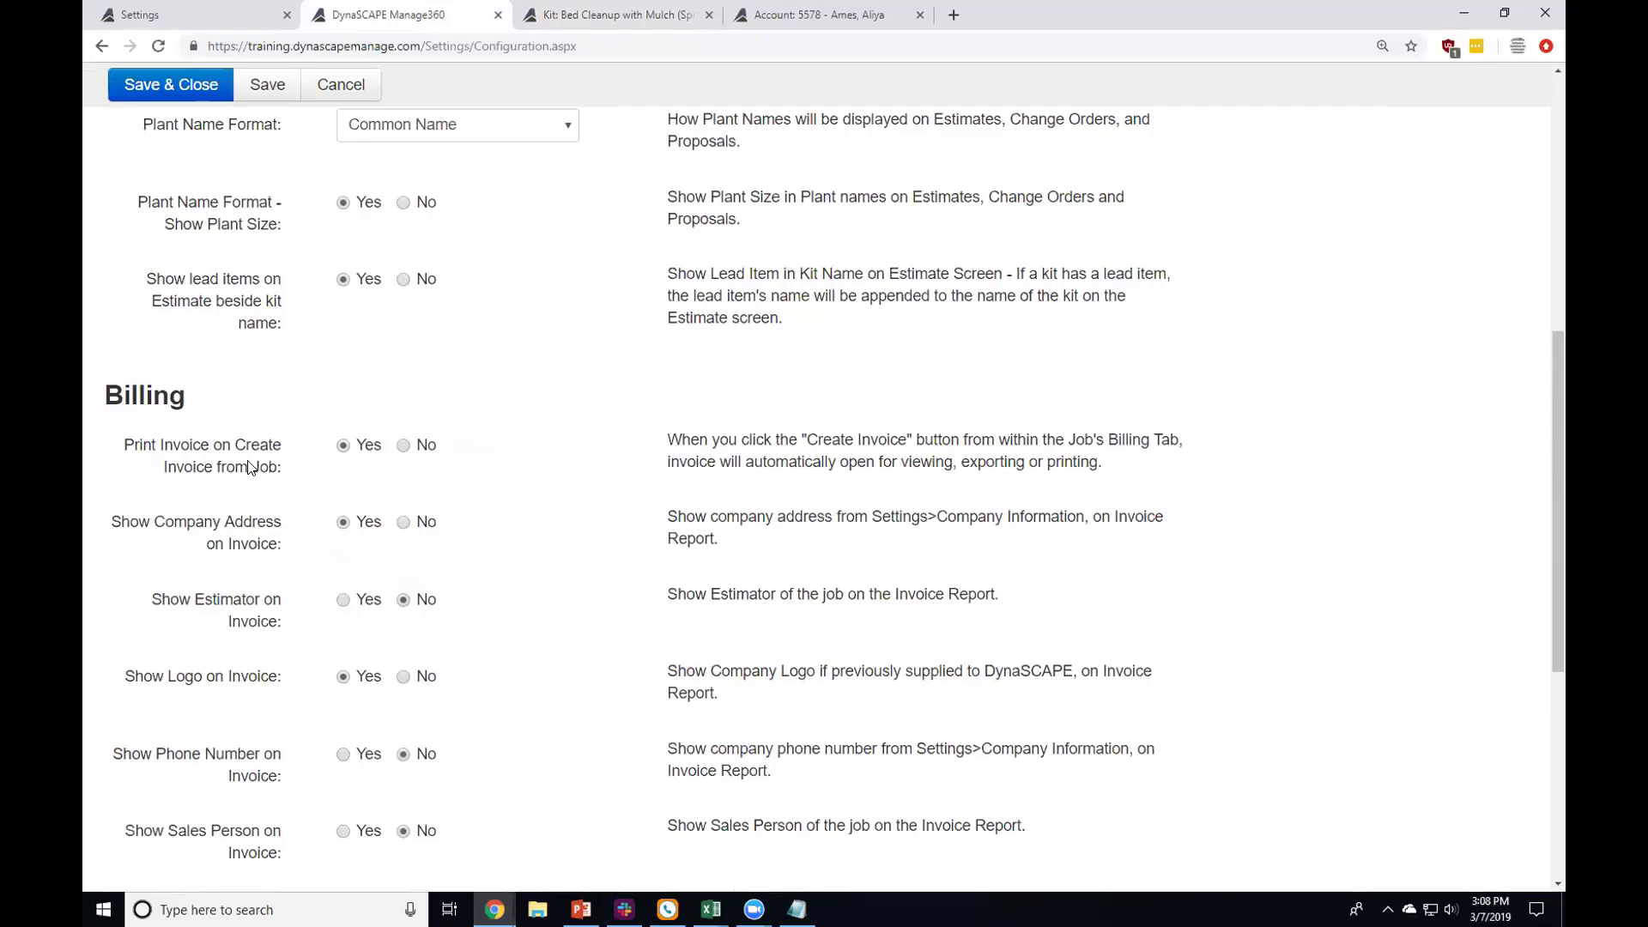
drag(260, 467, 267, 466)
double_click(264, 467)
click(388, 496)
click(347, 446)
click(161, 525)
drag(161, 525, 287, 545)
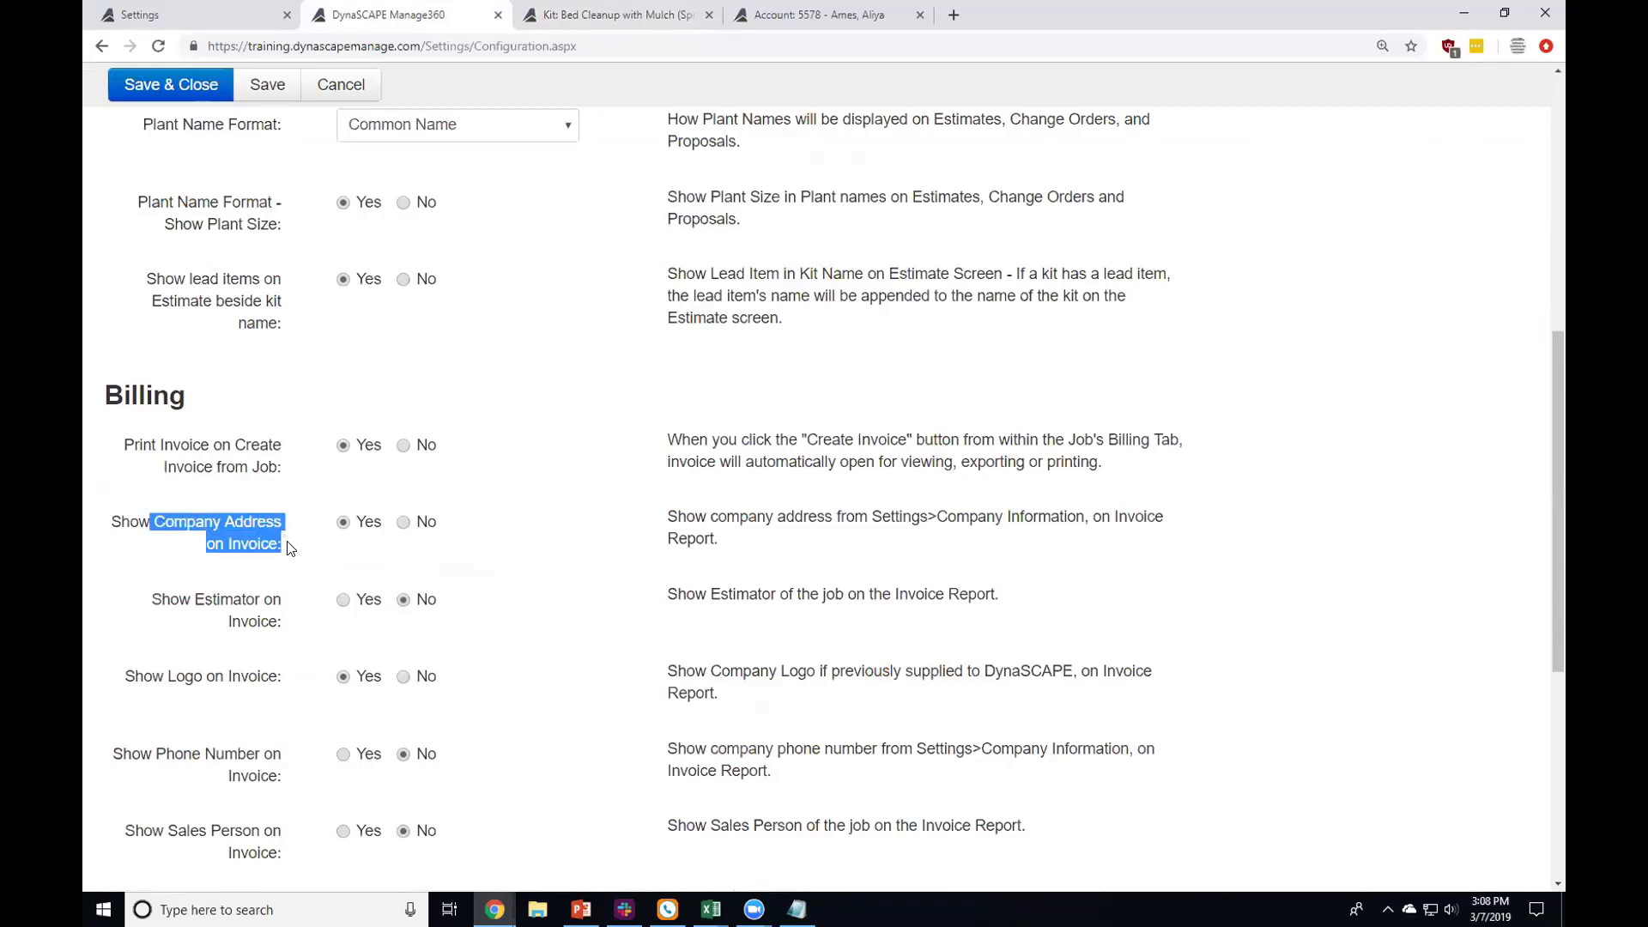
drag(196, 600, 286, 632)
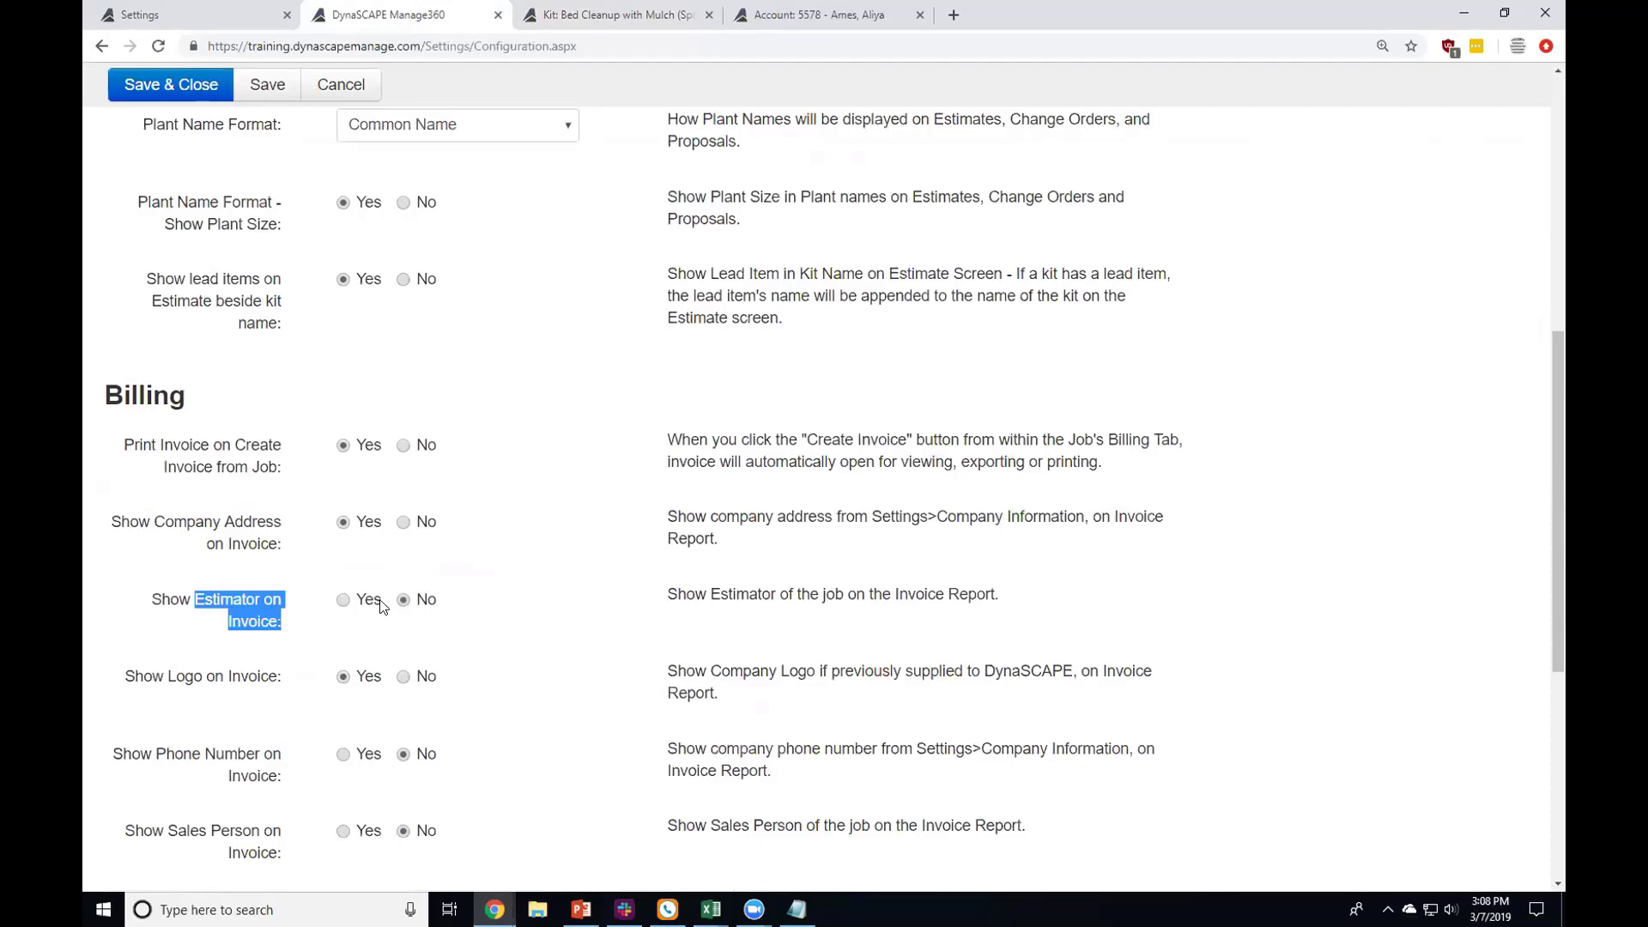
drag(164, 678, 350, 680)
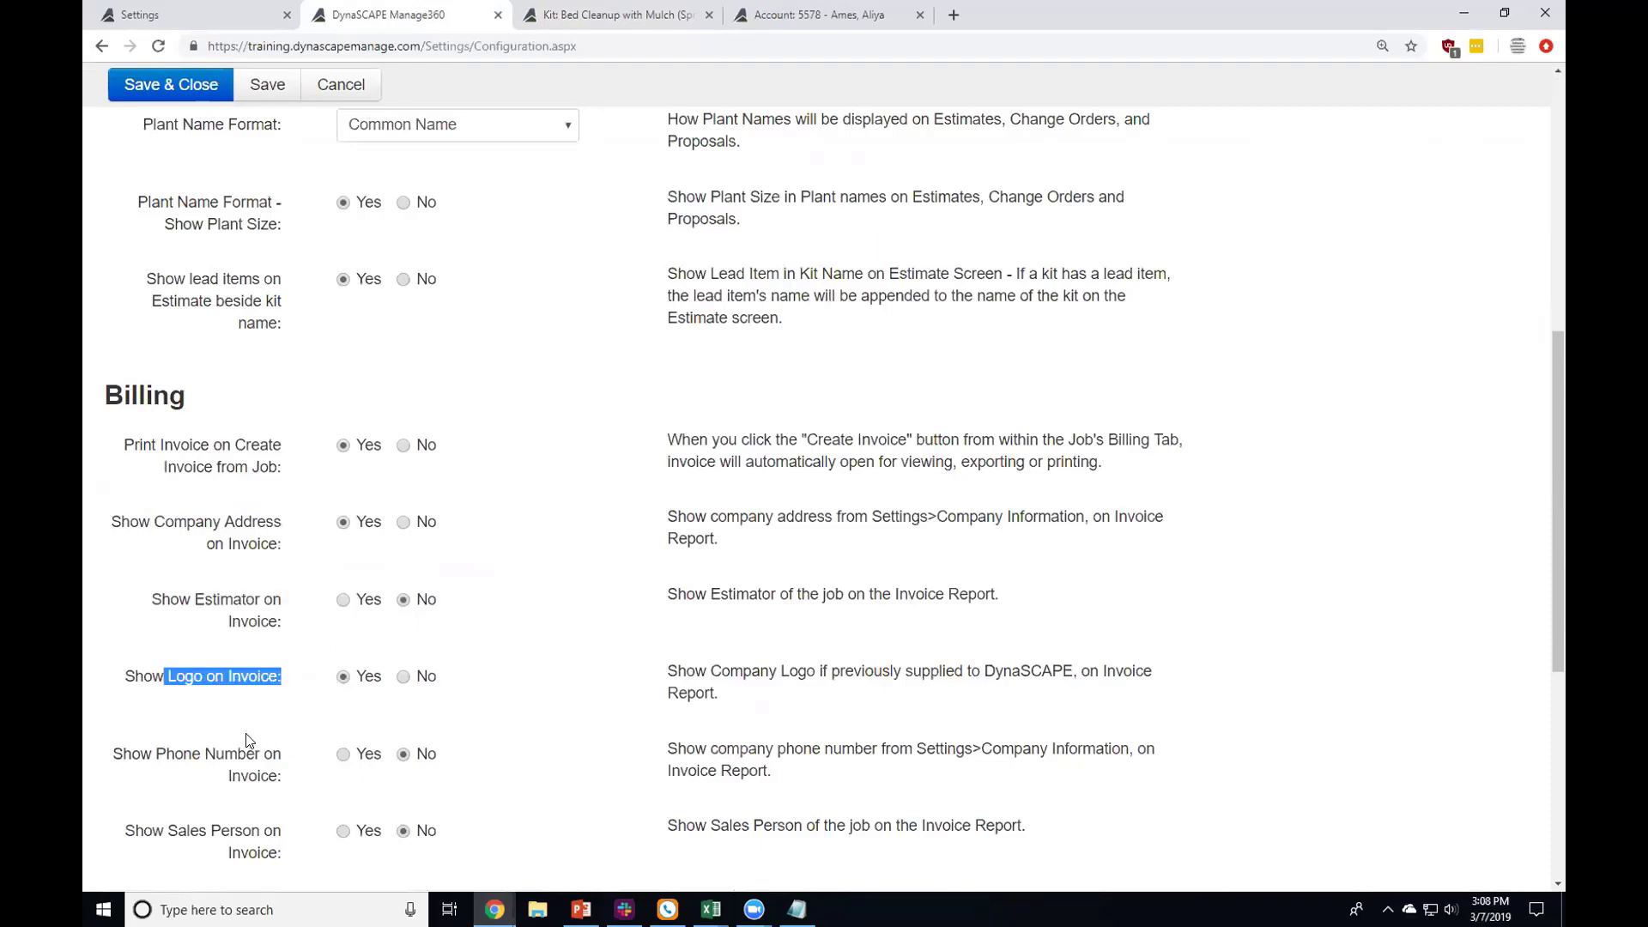
scroll(249, 743, down, 2)
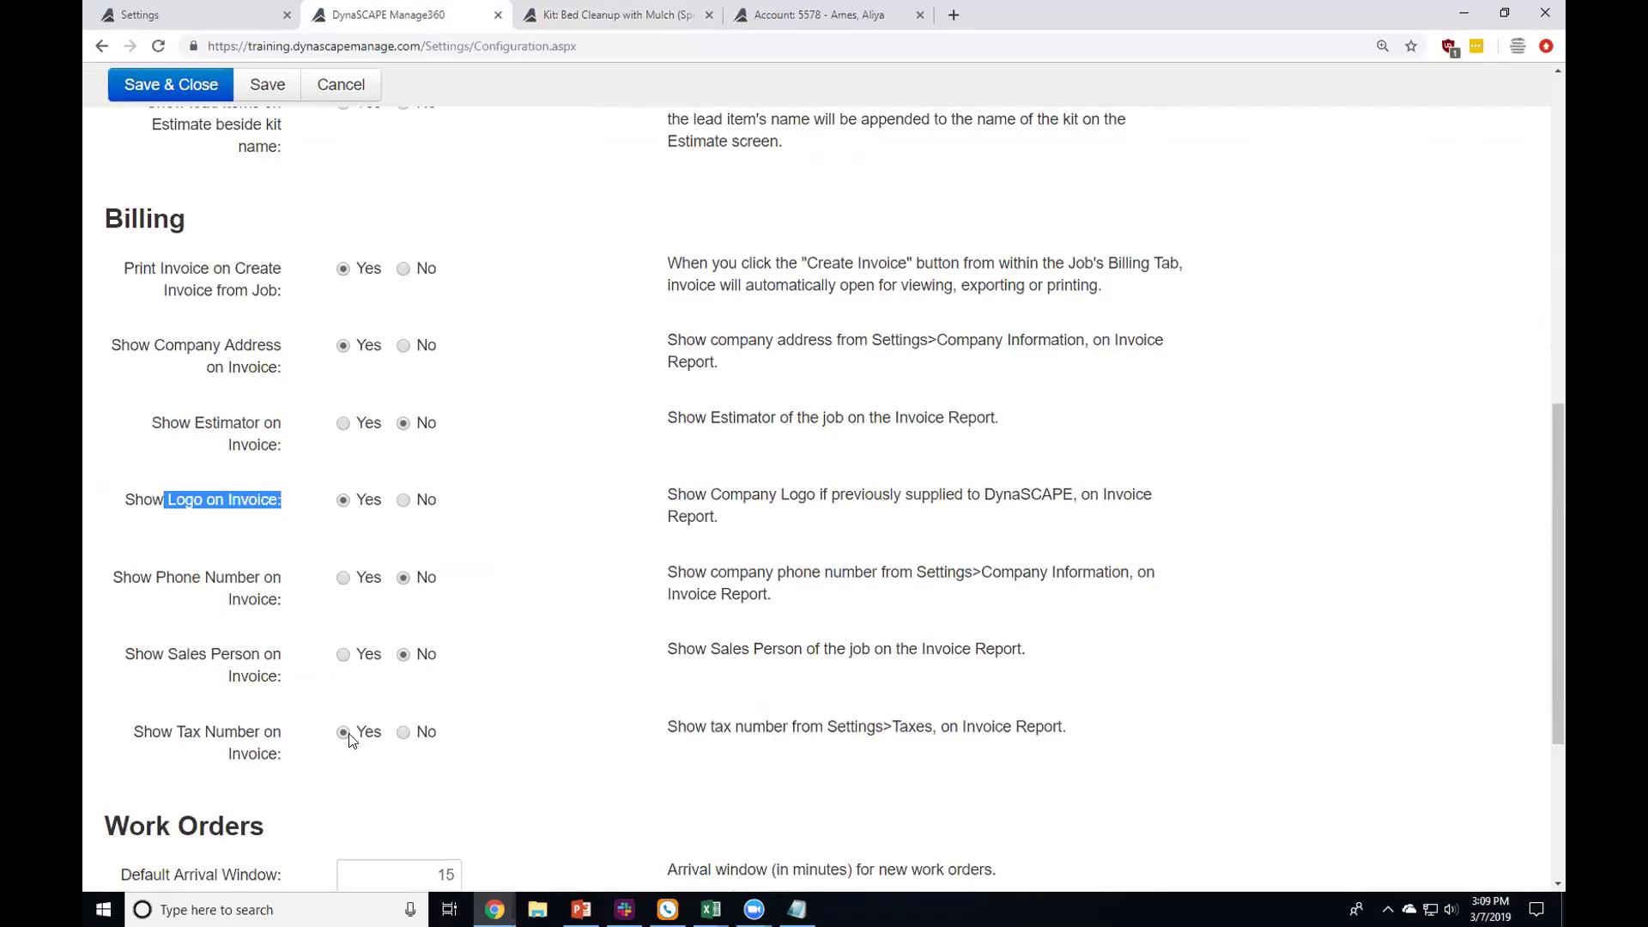
Step: Review the Work Orders defaults: 15-minute arrival window and 30-minute duration
scroll(352, 739, down, 3)
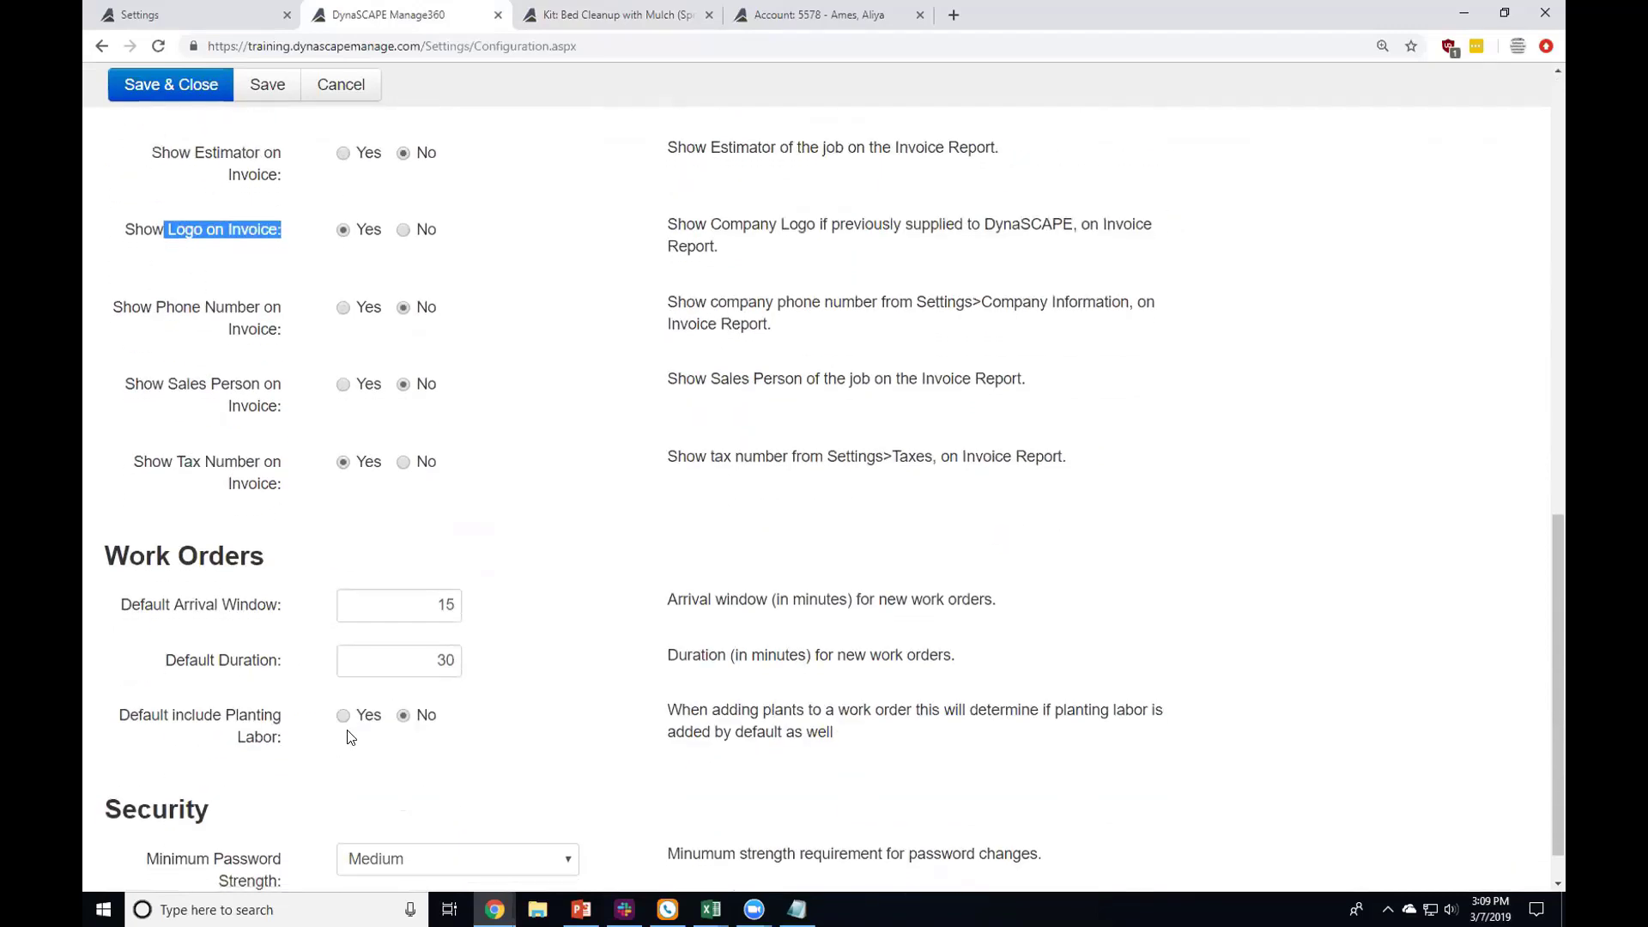
scroll(350, 738, down, 1)
drag(129, 504, 284, 513)
click(292, 519)
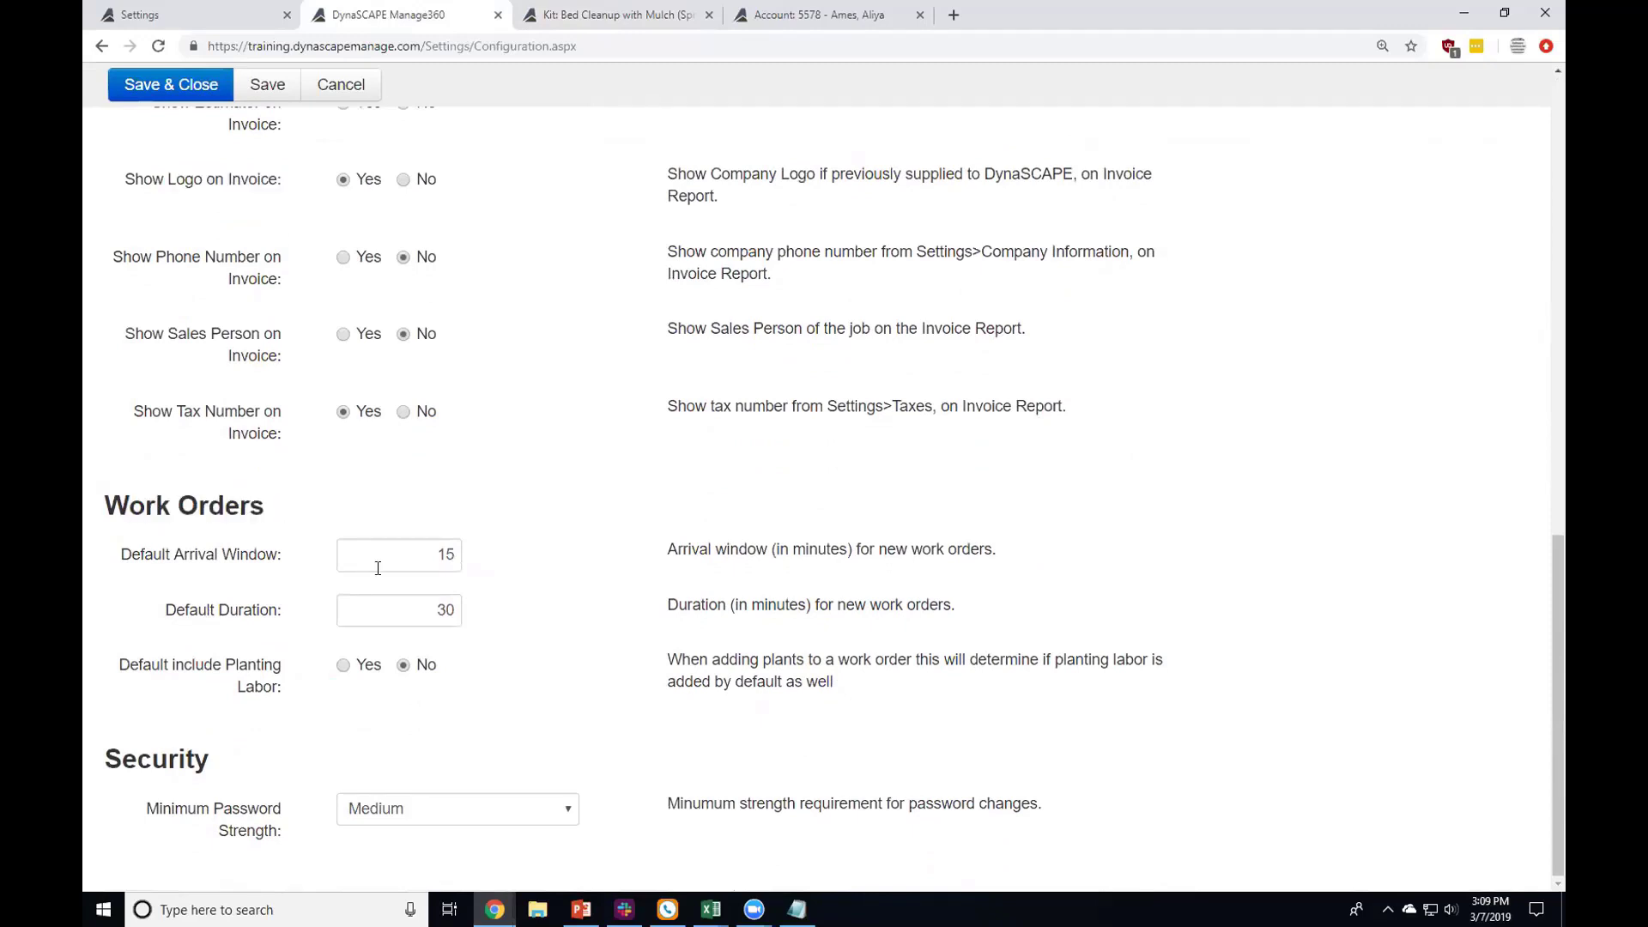
drag(377, 558, 503, 566)
drag(423, 609, 503, 610)
click(429, 554)
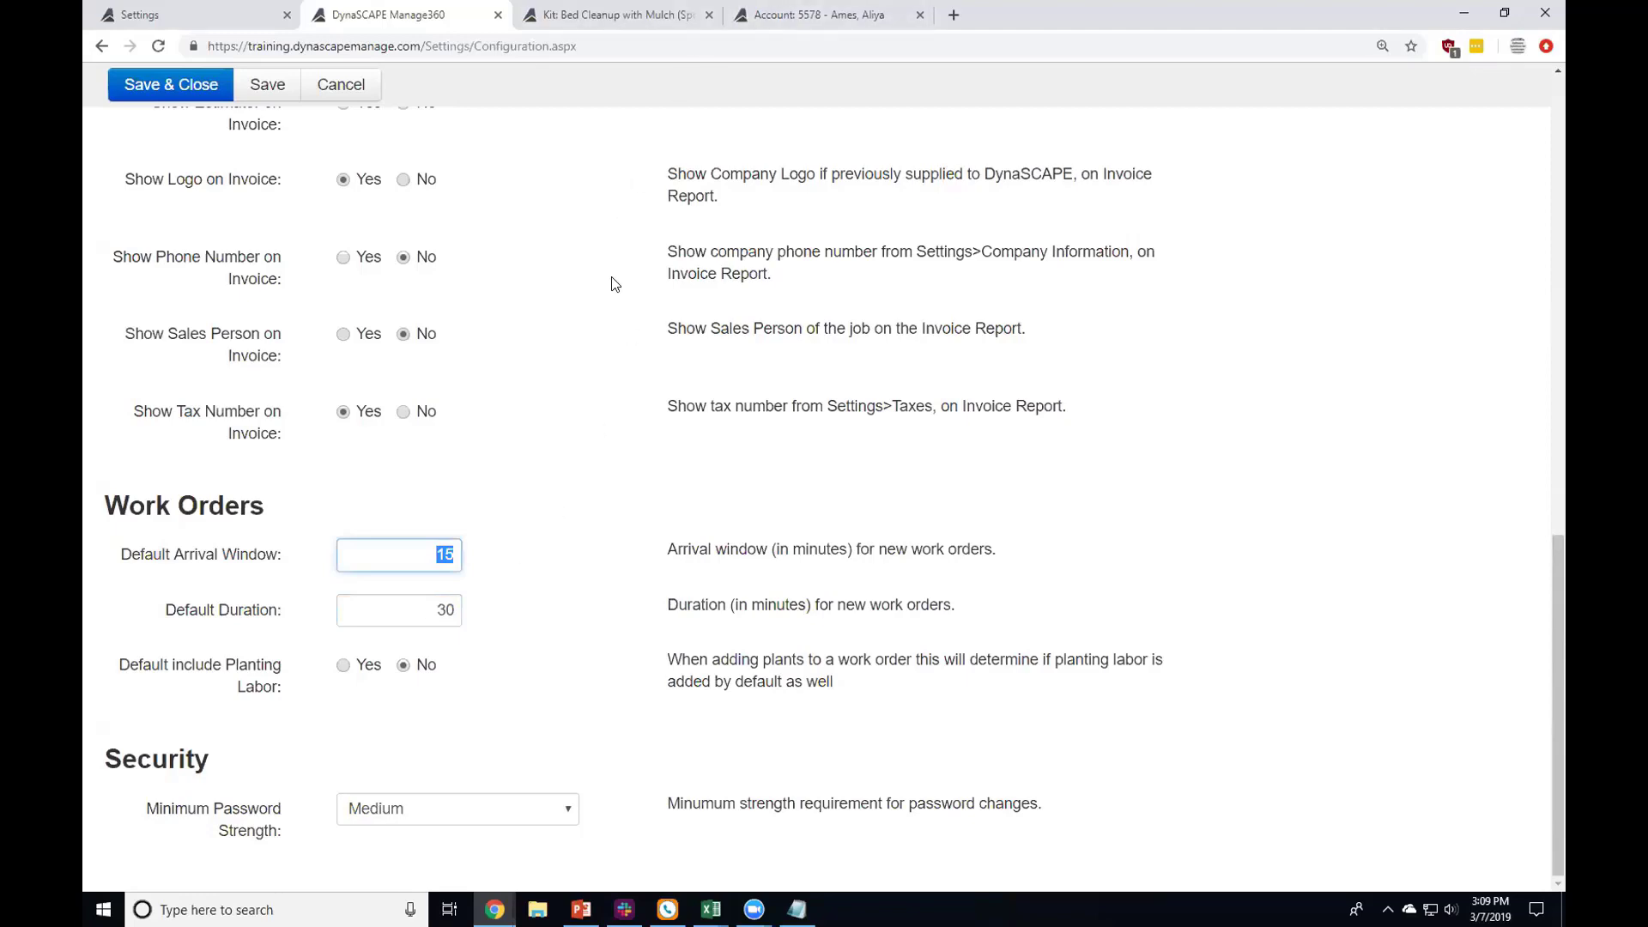
scroll(721, 182, up, 4)
scroll(720, 183, up, 9)
click(798, 90)
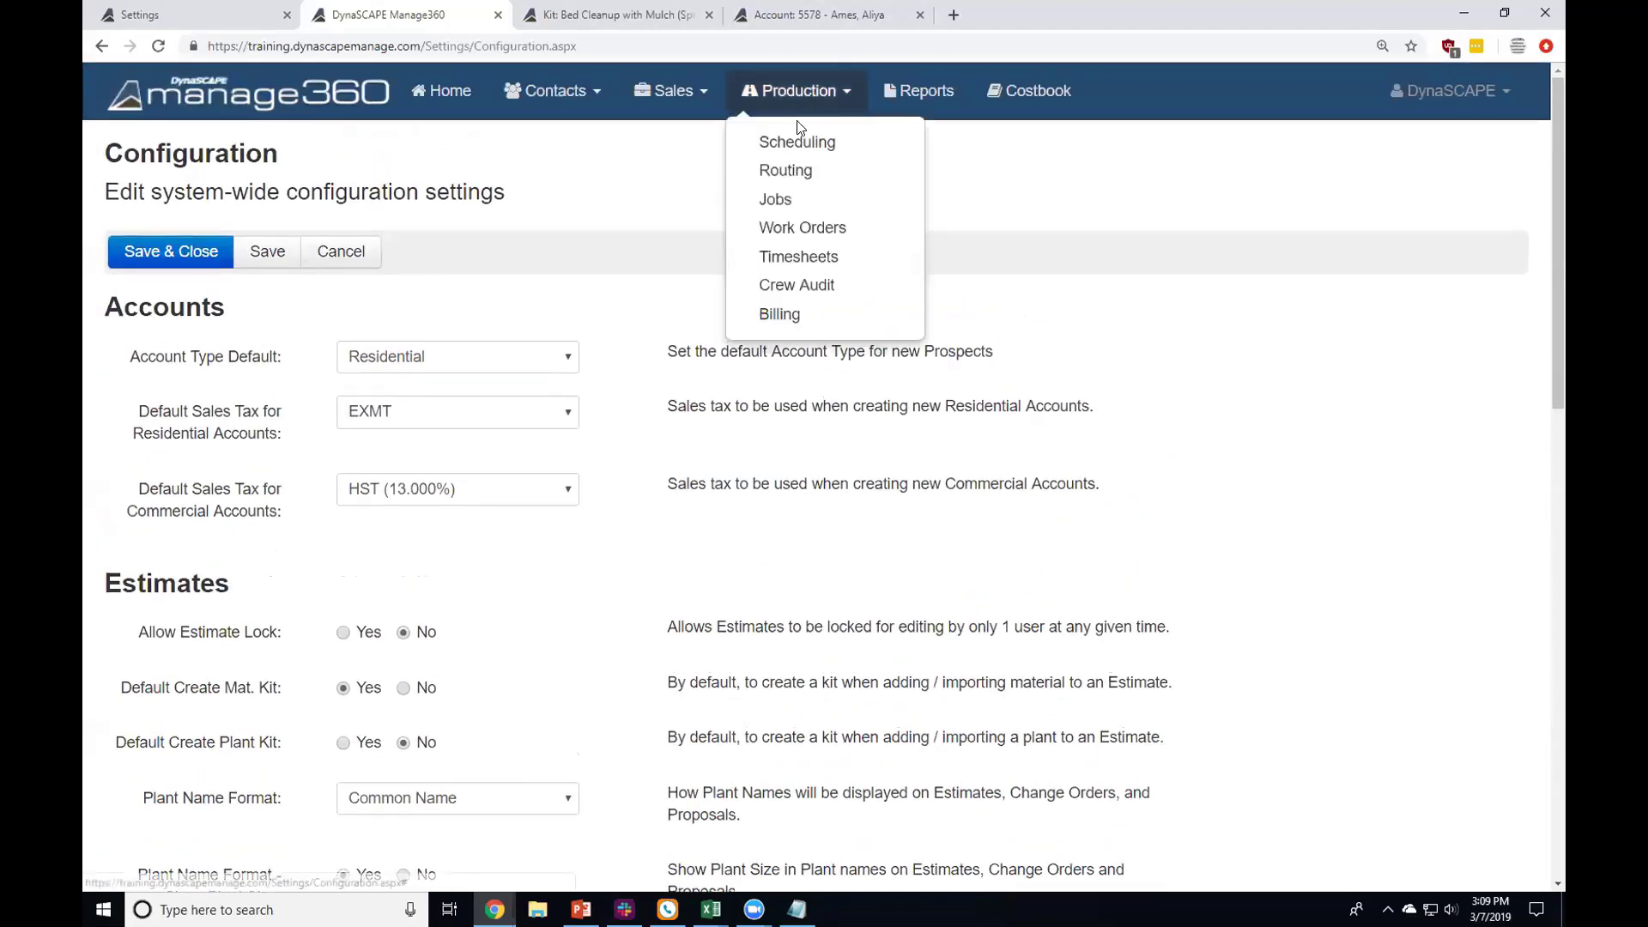
click(787, 229)
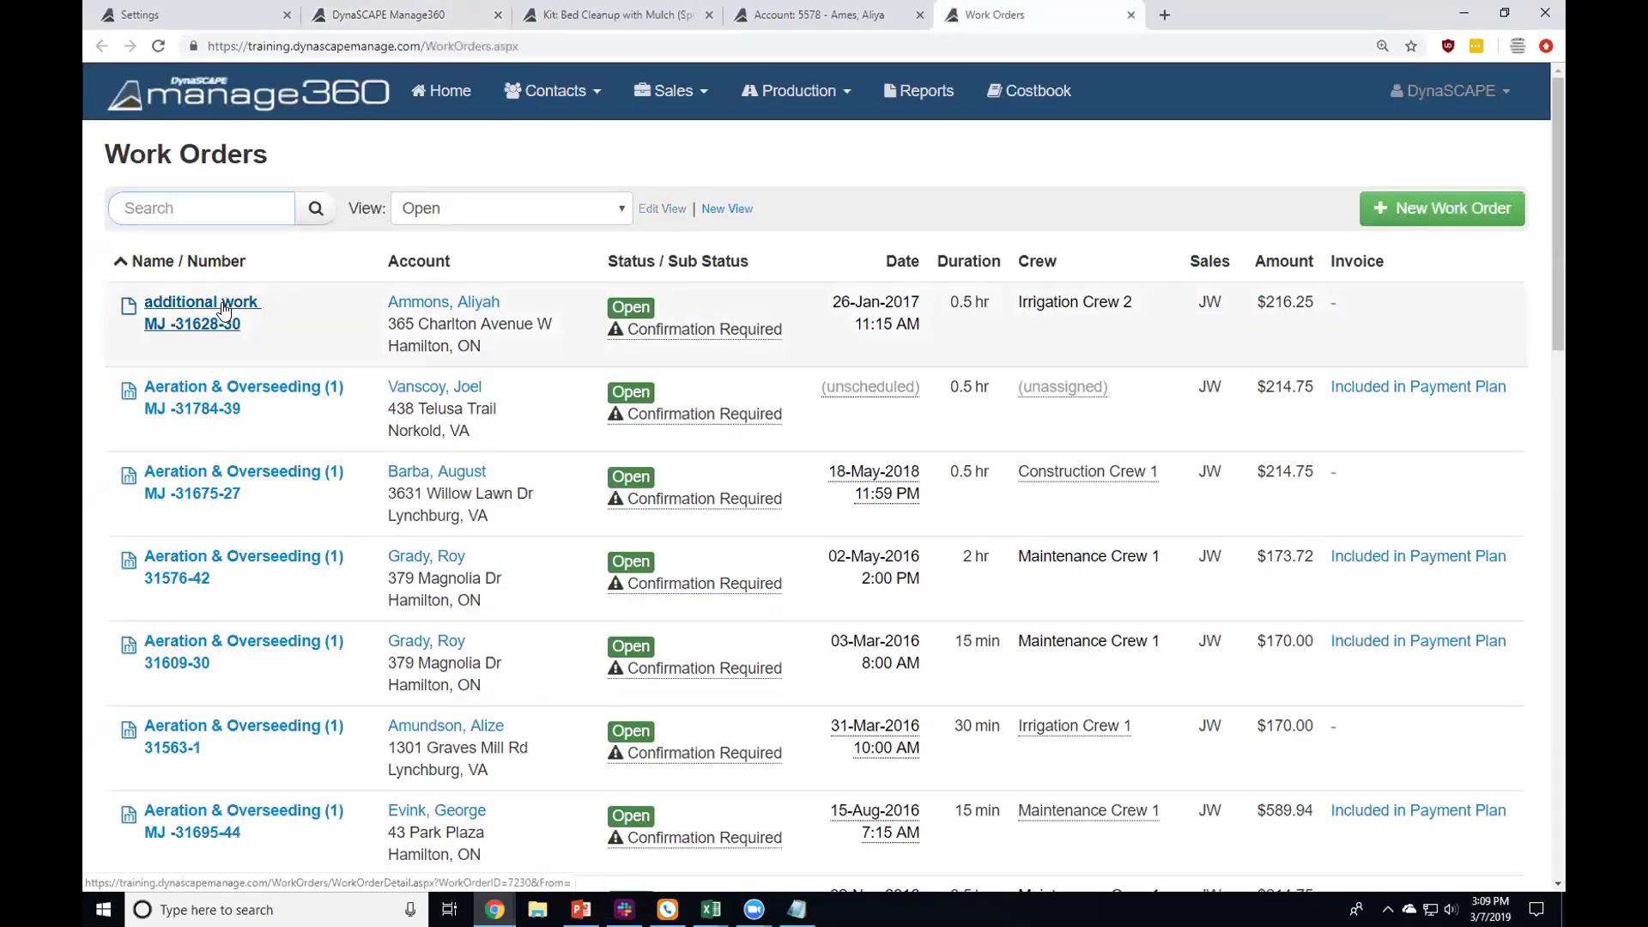
click(222, 305)
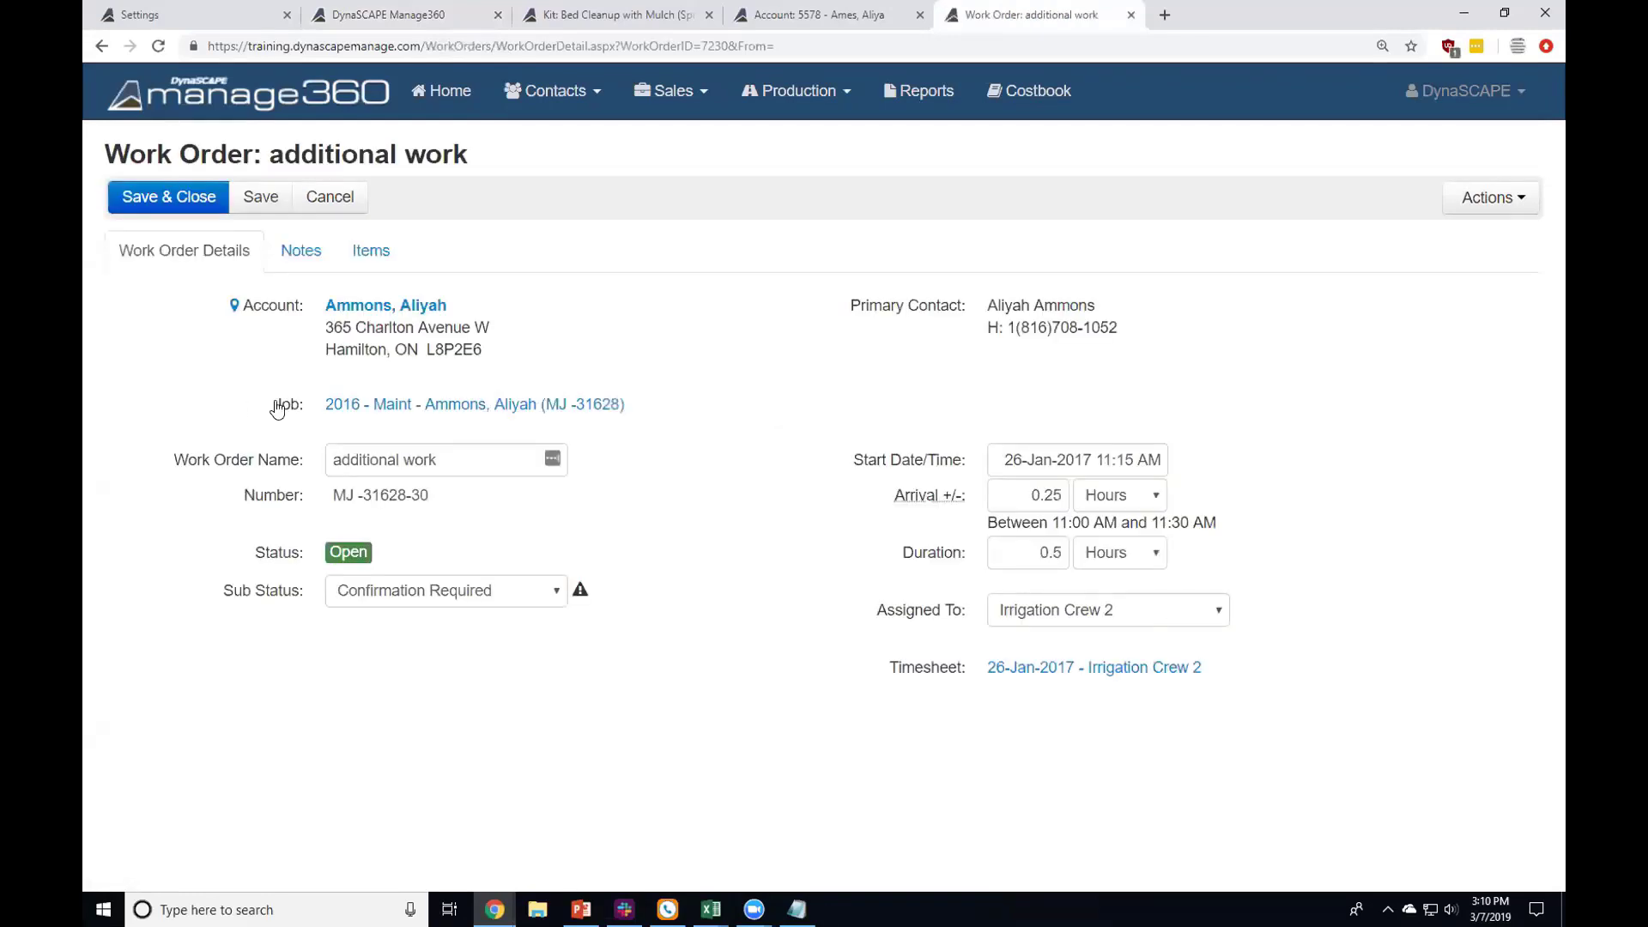
drag(1026, 495, 1067, 496)
drag(1021, 554, 1073, 553)
click(1476, 197)
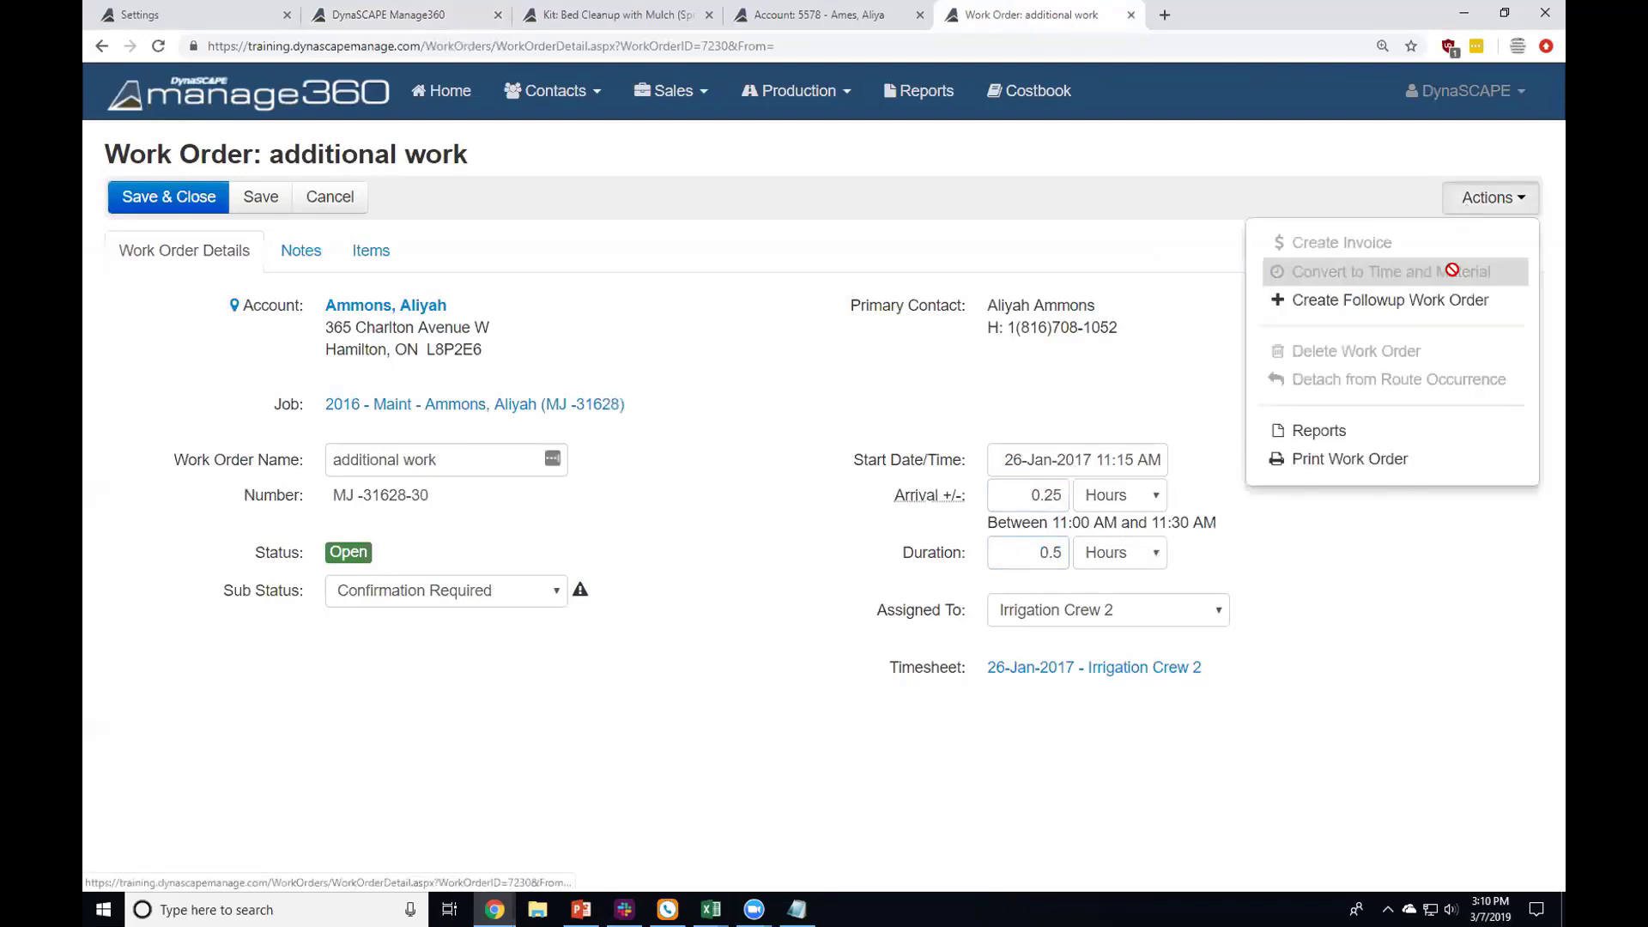
click(1116, 319)
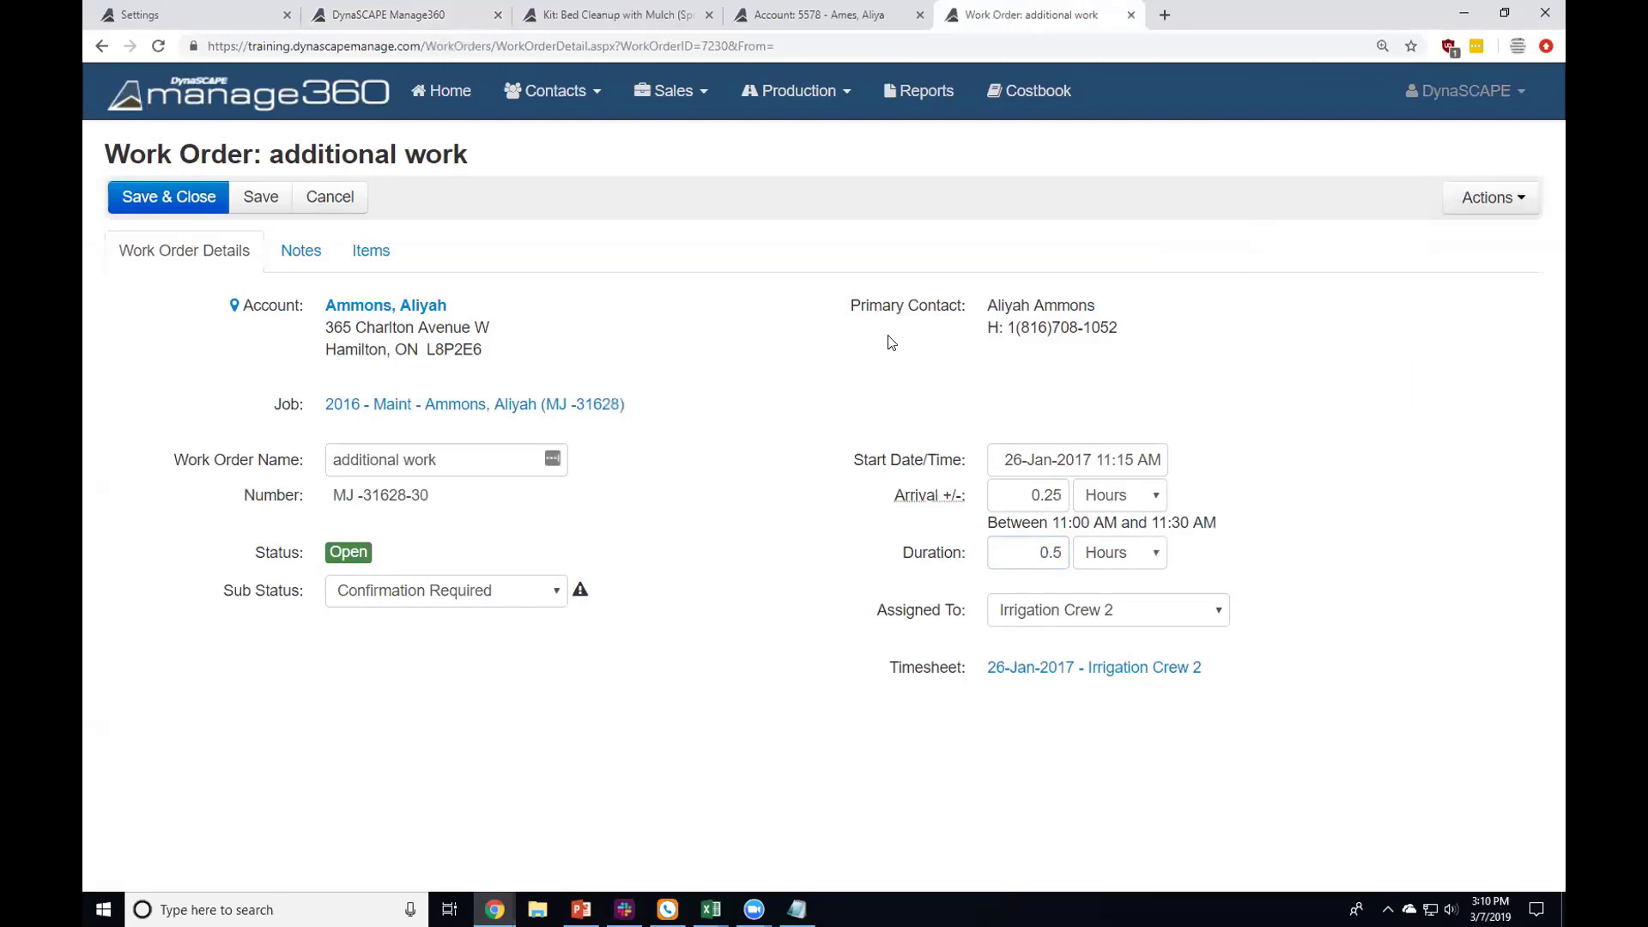
click(1130, 14)
click(386, 15)
Step: Set Default include Planting Labor to Yes in the Work Orders settings
scroll(527, 473, down, 14)
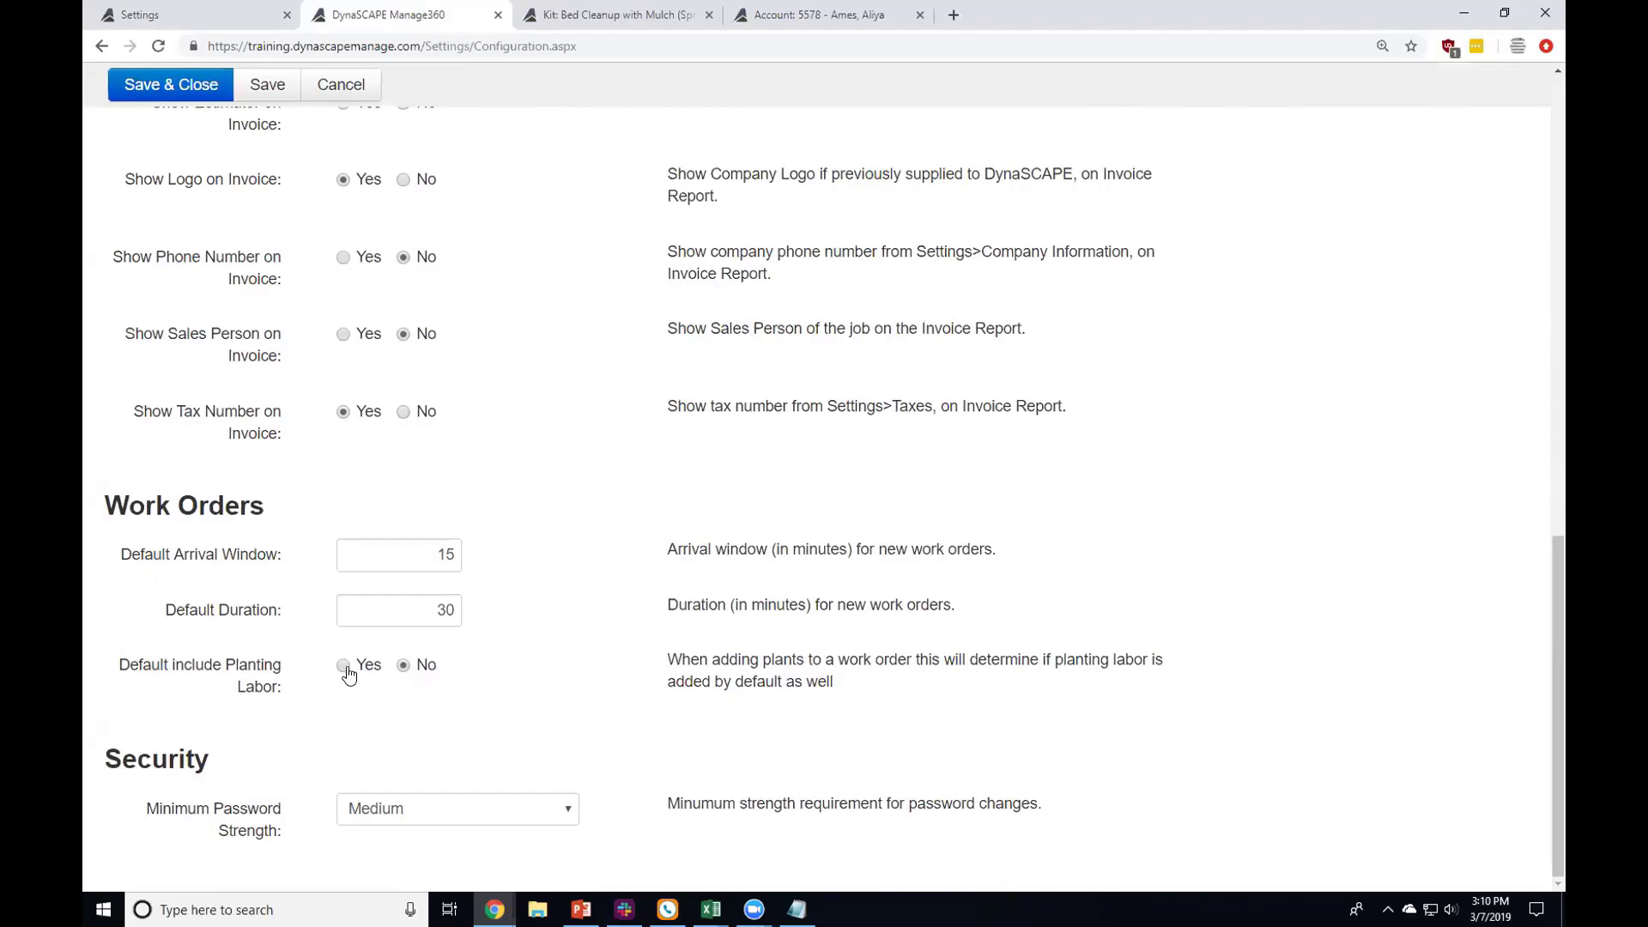
click(402, 666)
click(343, 666)
drag(144, 808, 283, 829)
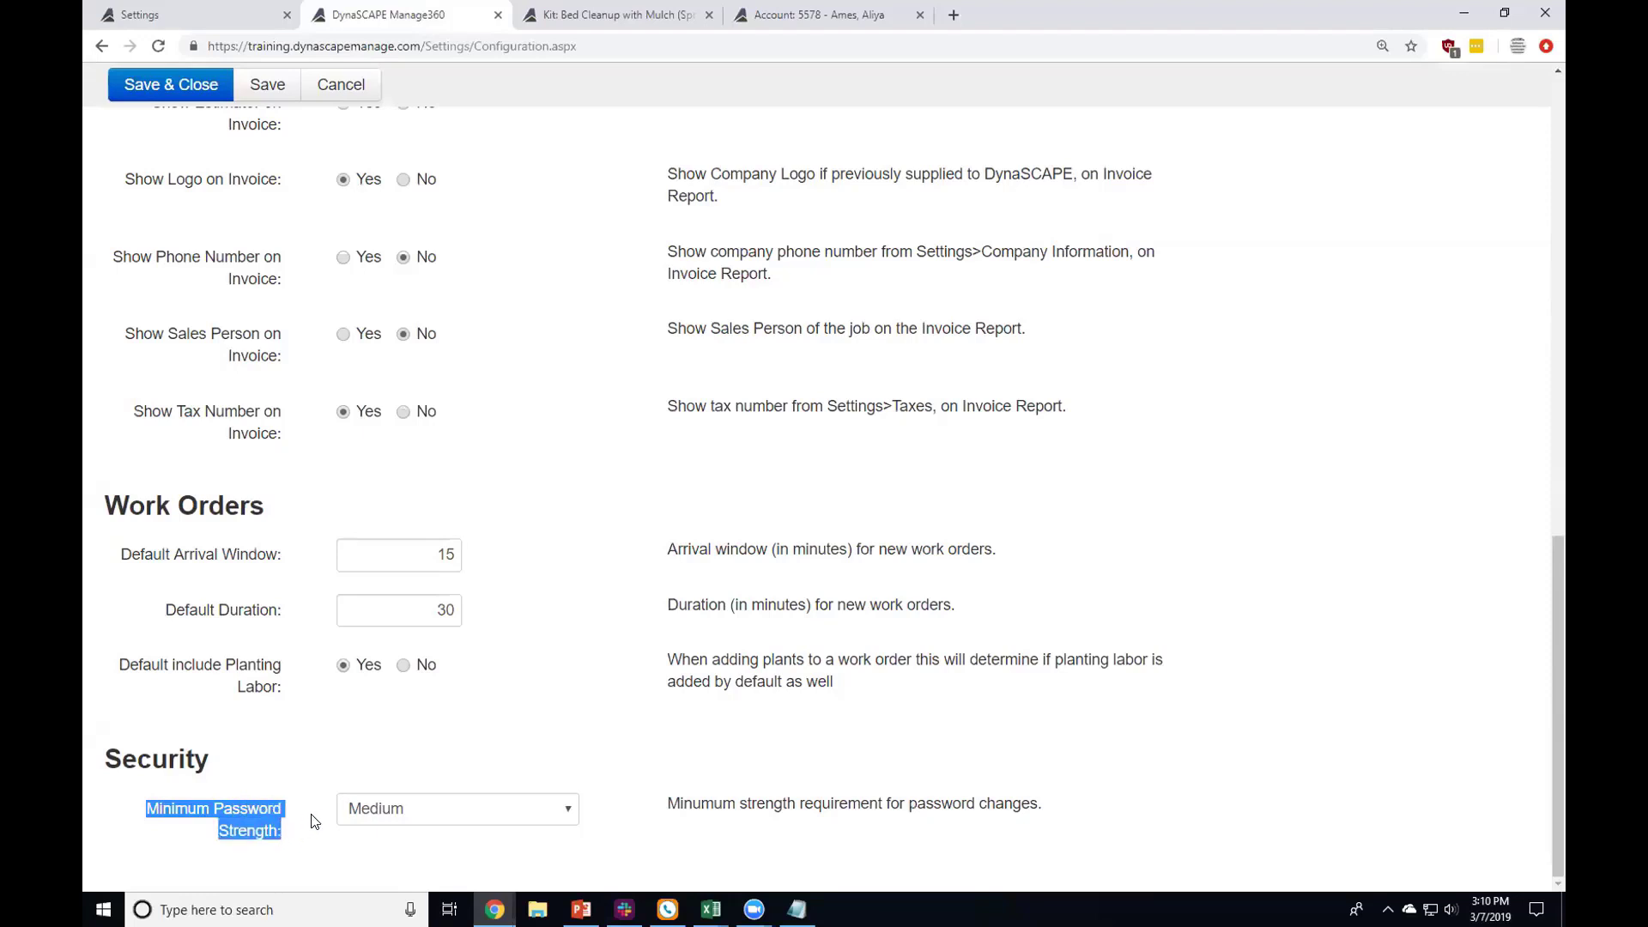
Step: Try Very Weak for Minimum Password Strength, then restore it to Medium
click(360, 817)
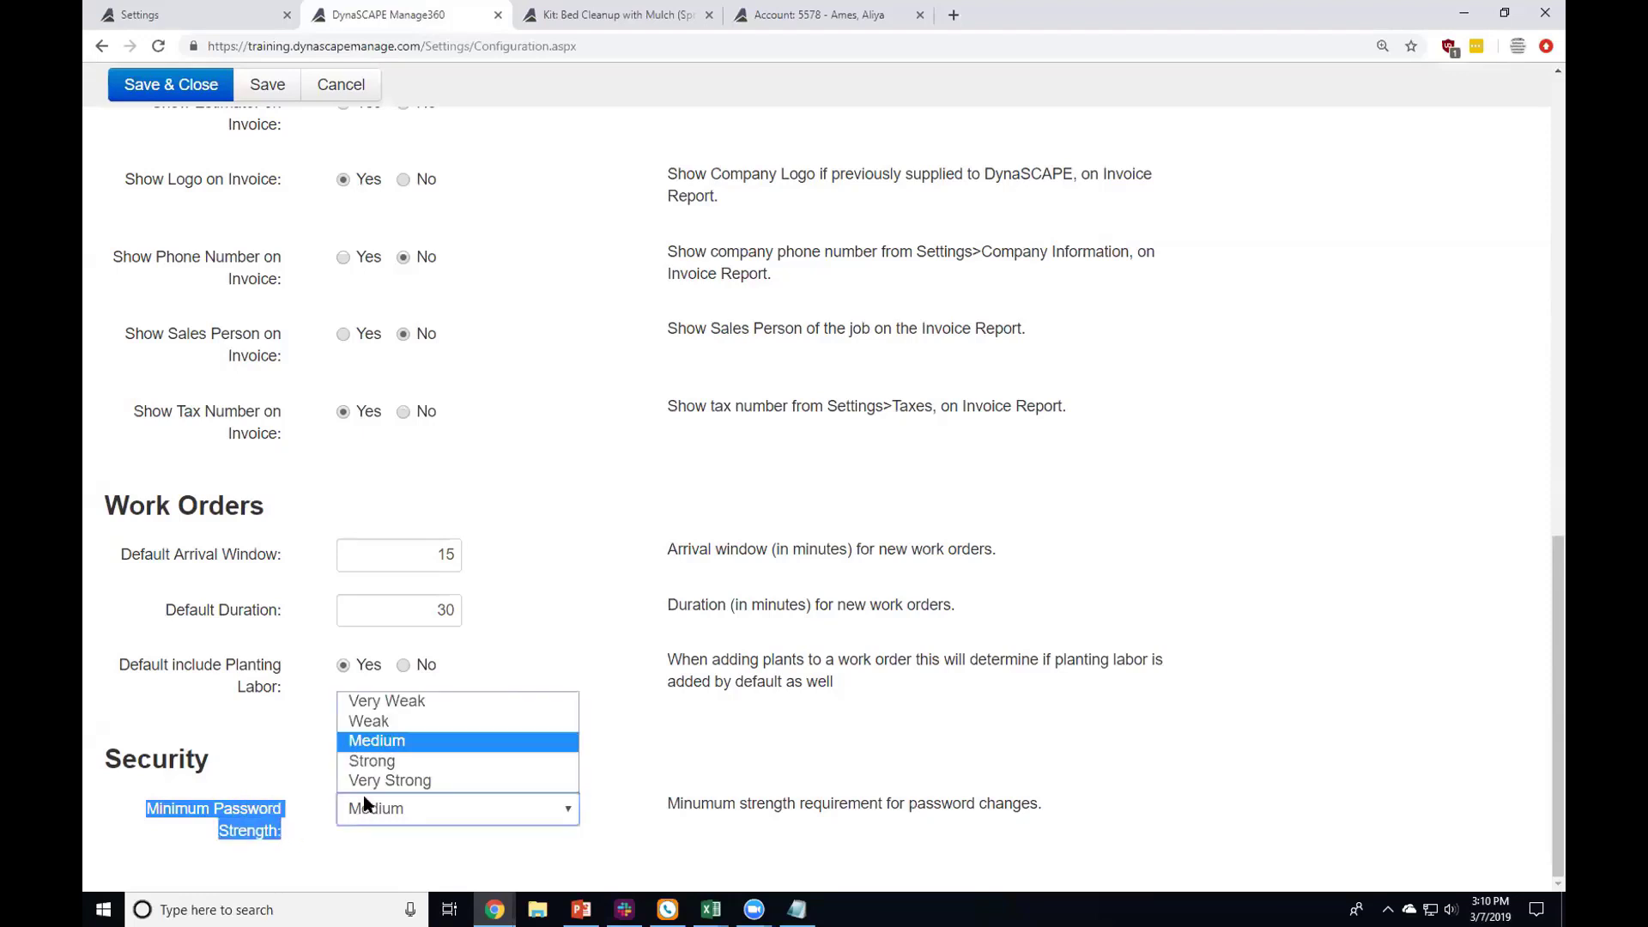
click(387, 702)
click(396, 744)
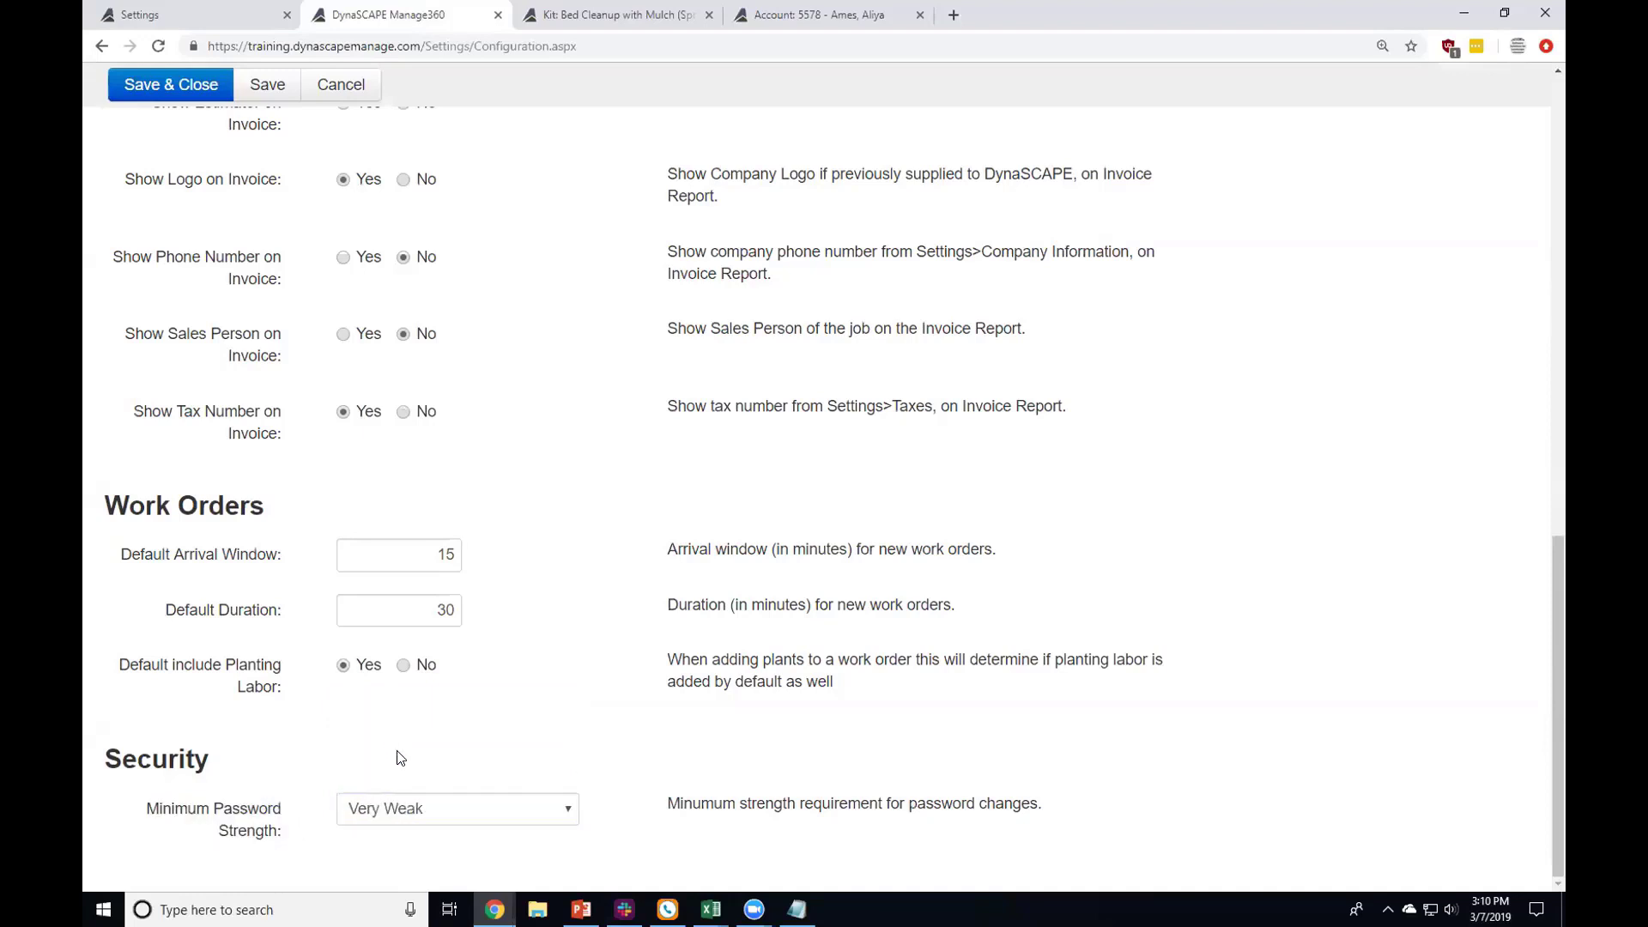
click(407, 810)
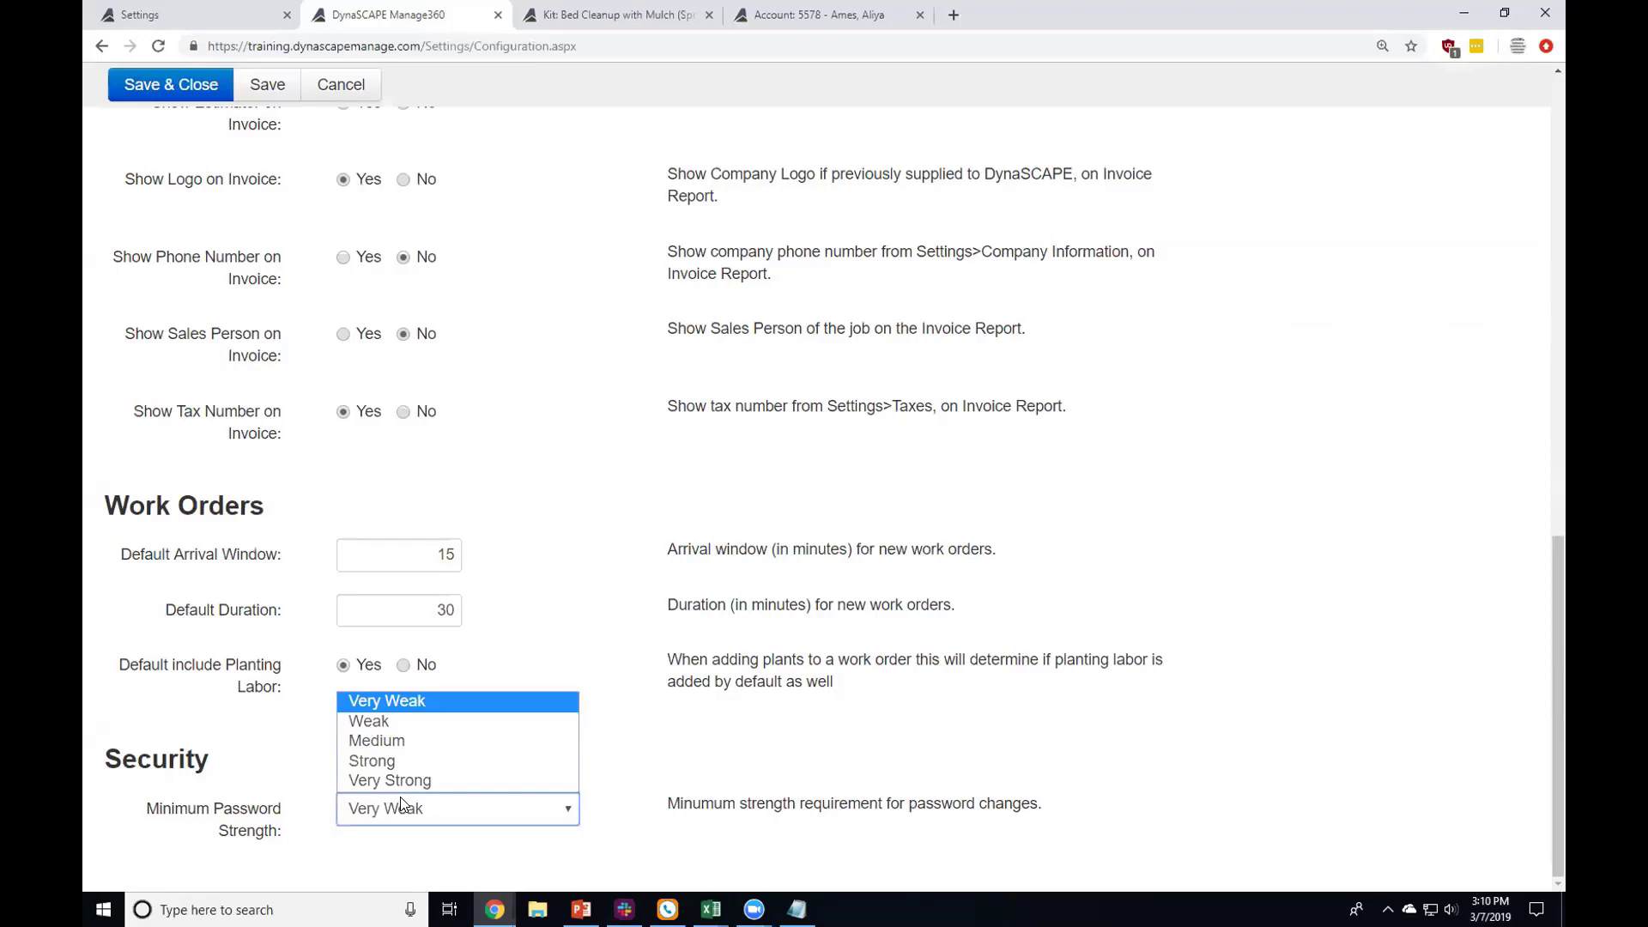
click(412, 742)
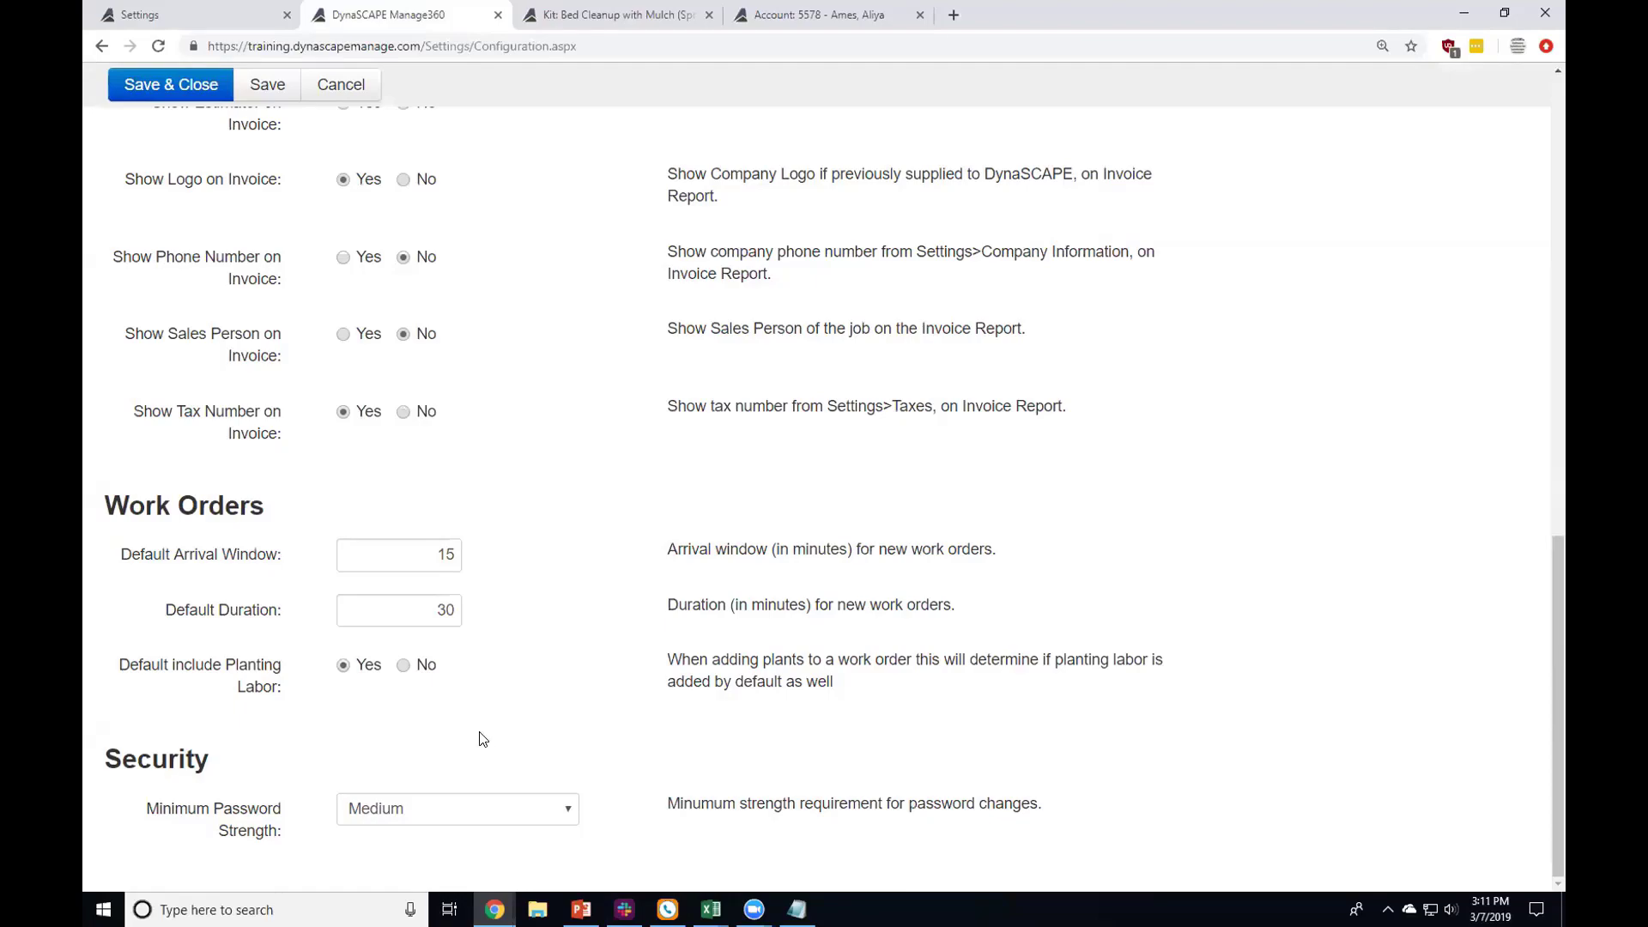
scroll(502, 736, up, 15)
scroll(330, 125, up, 1)
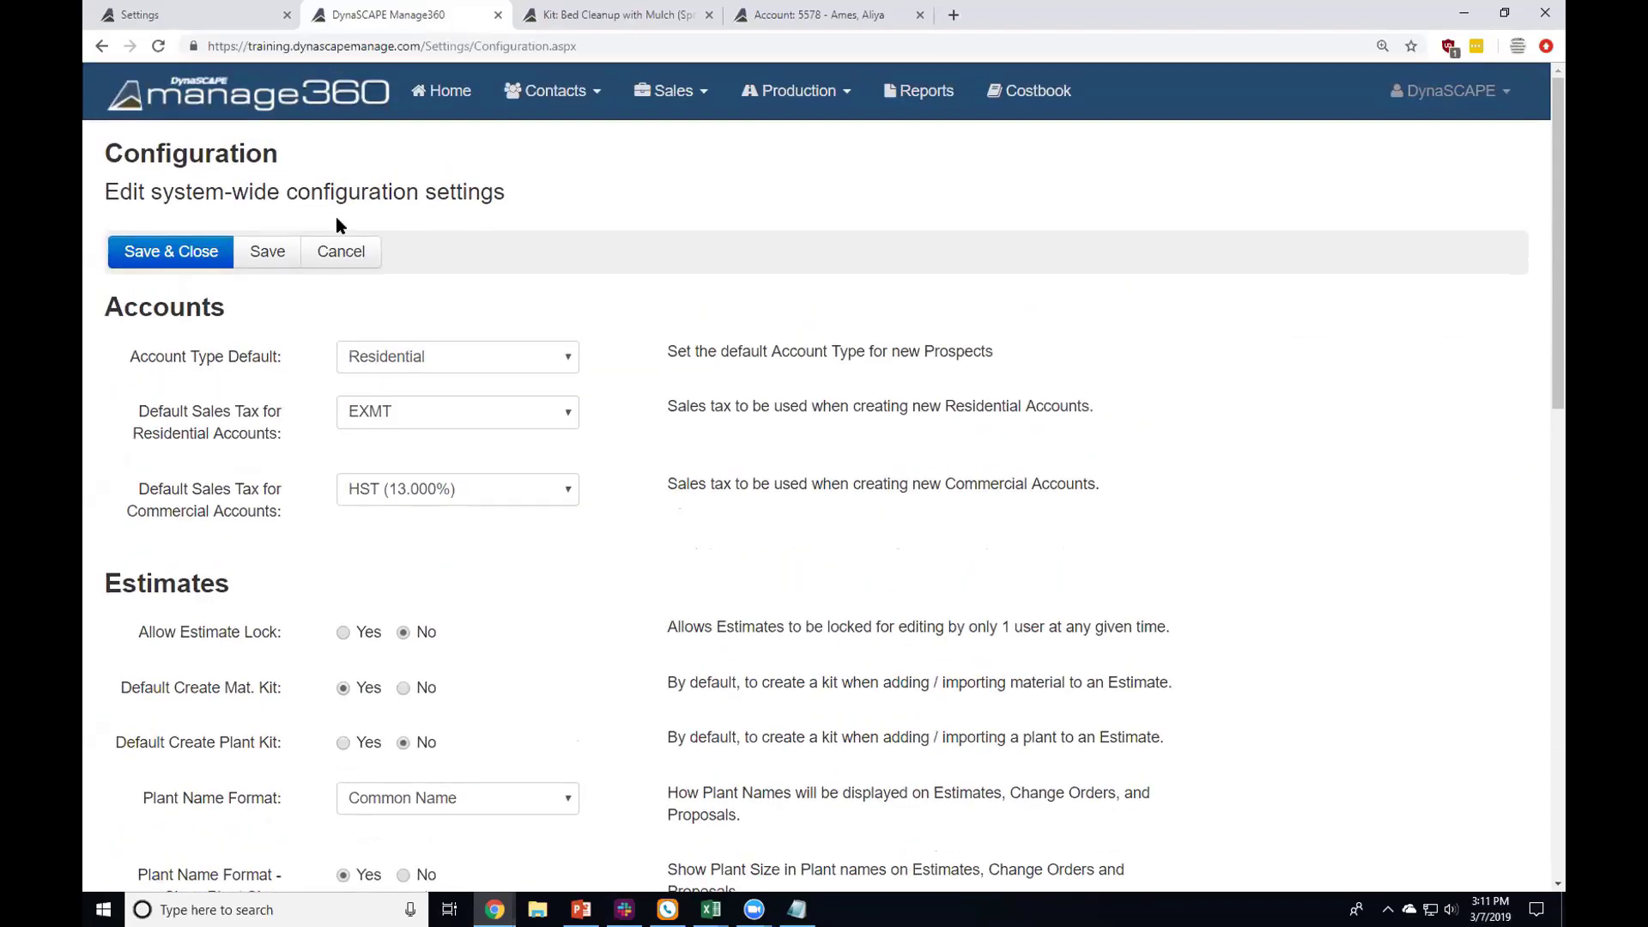
Step: Cancel the Configuration changes and open Regional Settings and Formatting
click(333, 257)
scroll(324, 298, down, 10)
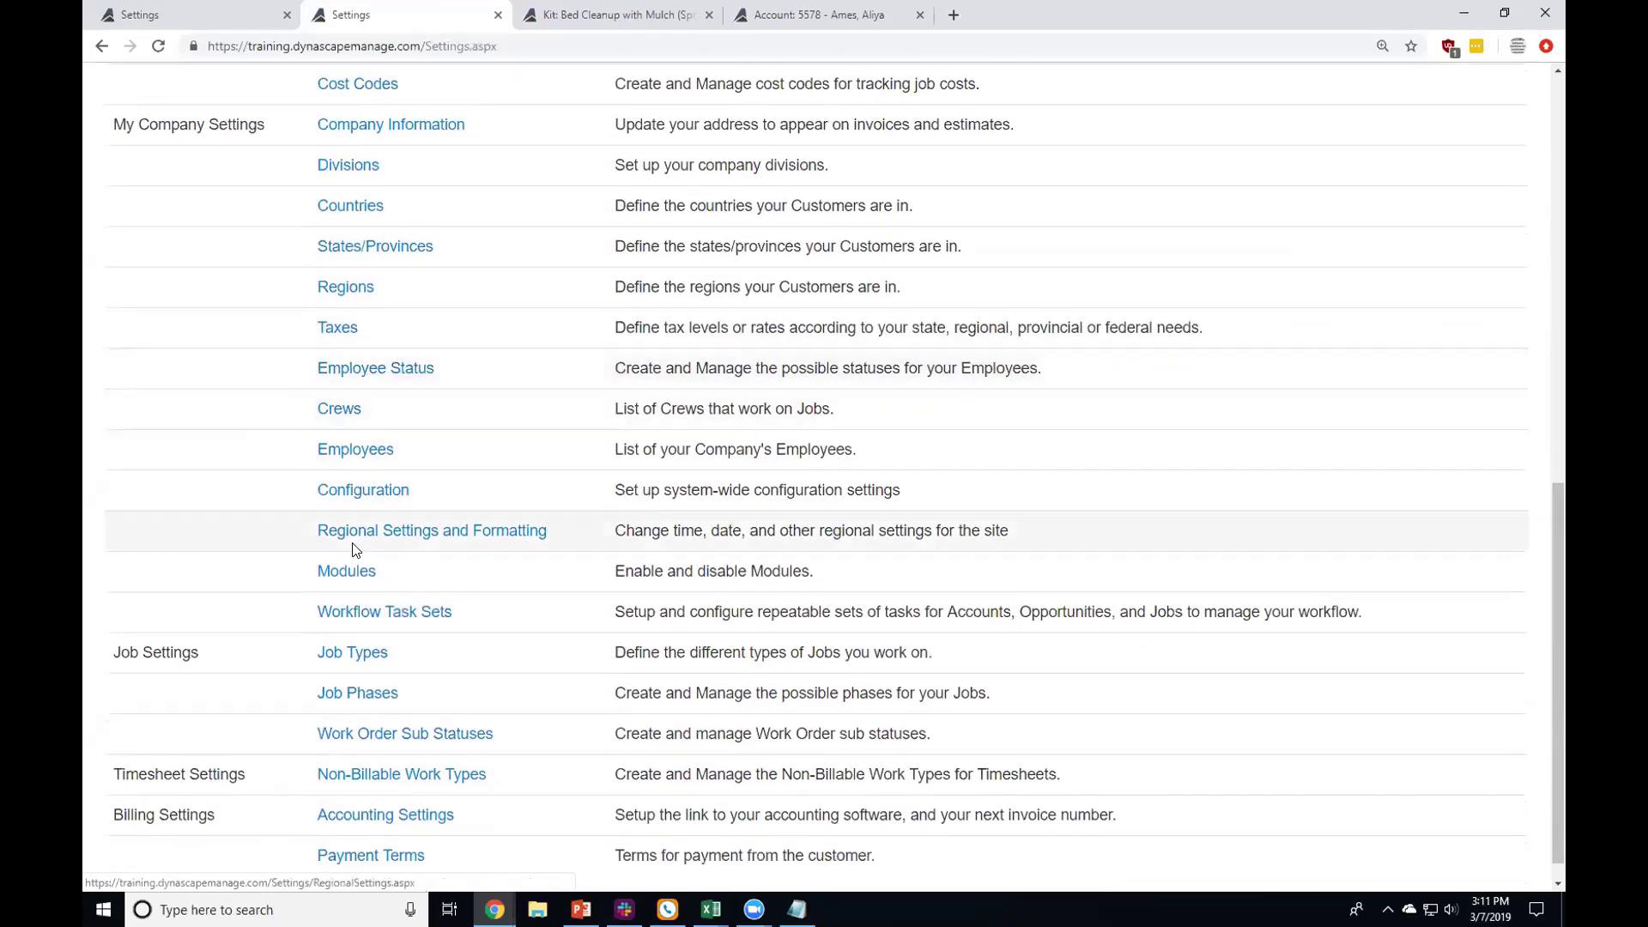
click(348, 531)
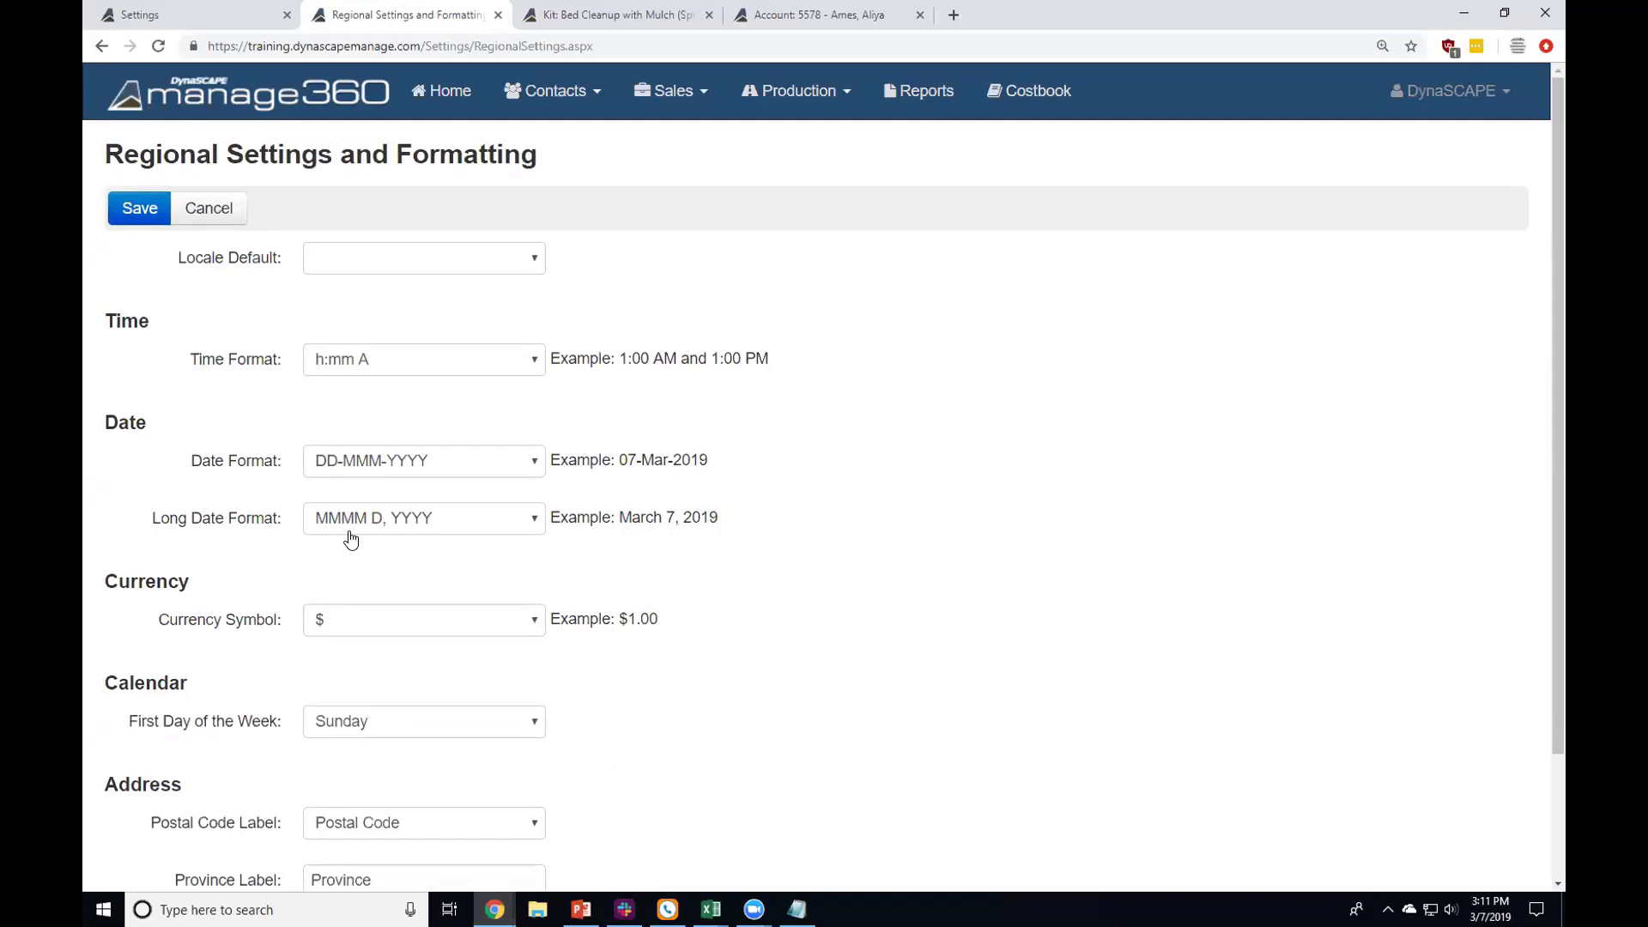
Step: Check the time, date (DD-MMM-YYYY) and locale options unchanged, then leave without saving
click(381, 364)
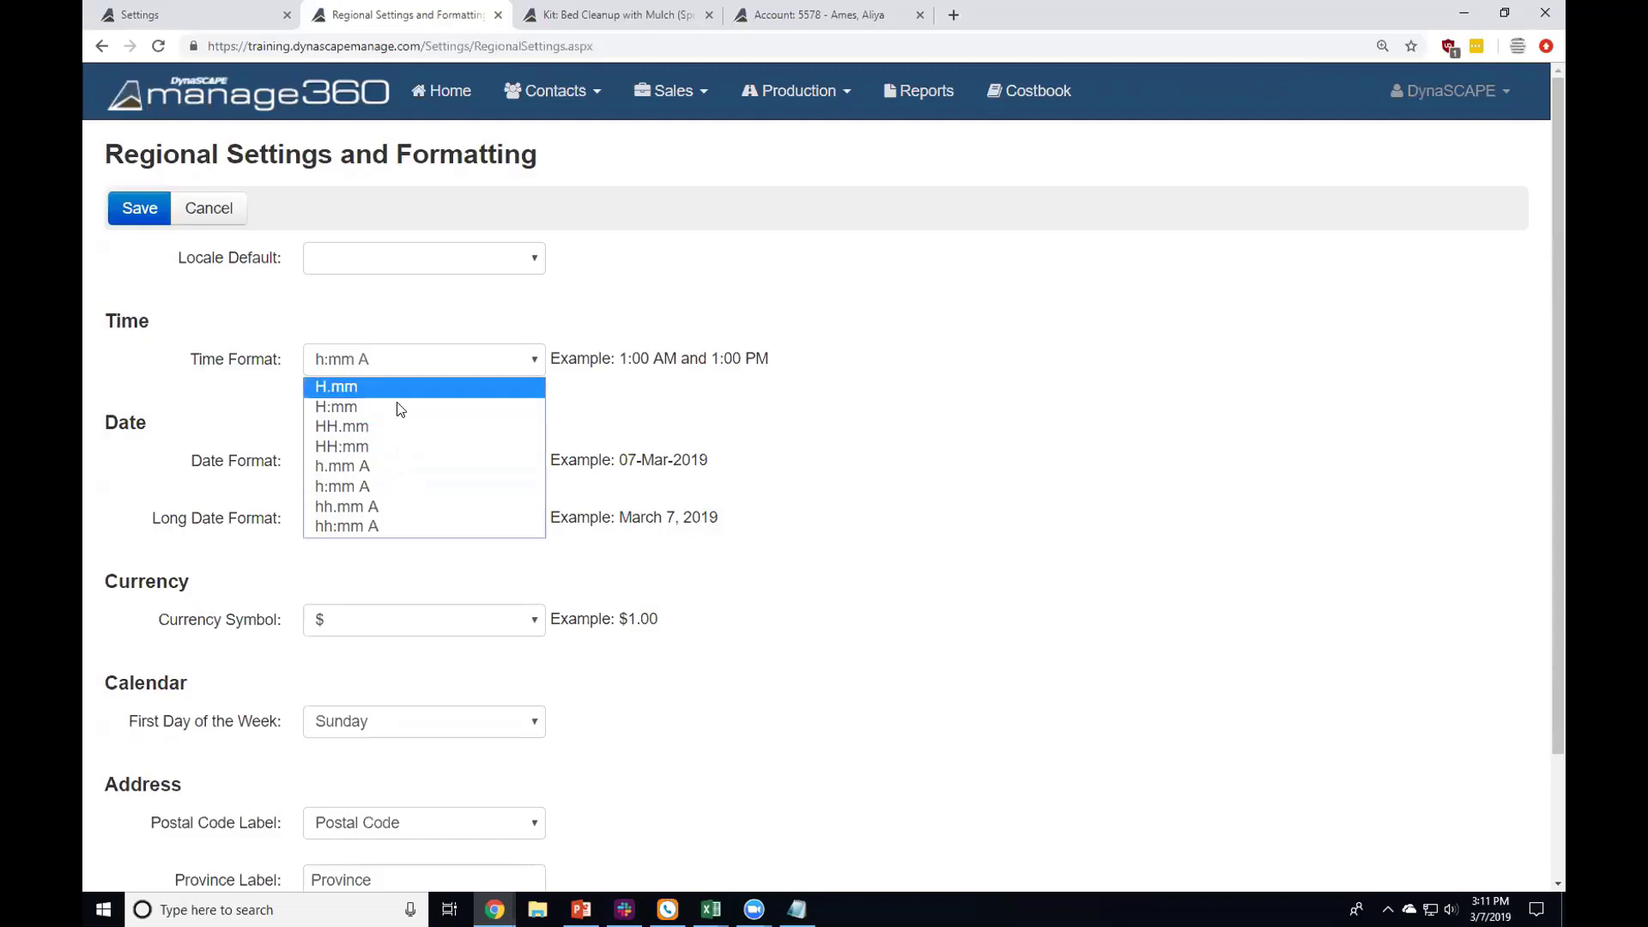
click(422, 309)
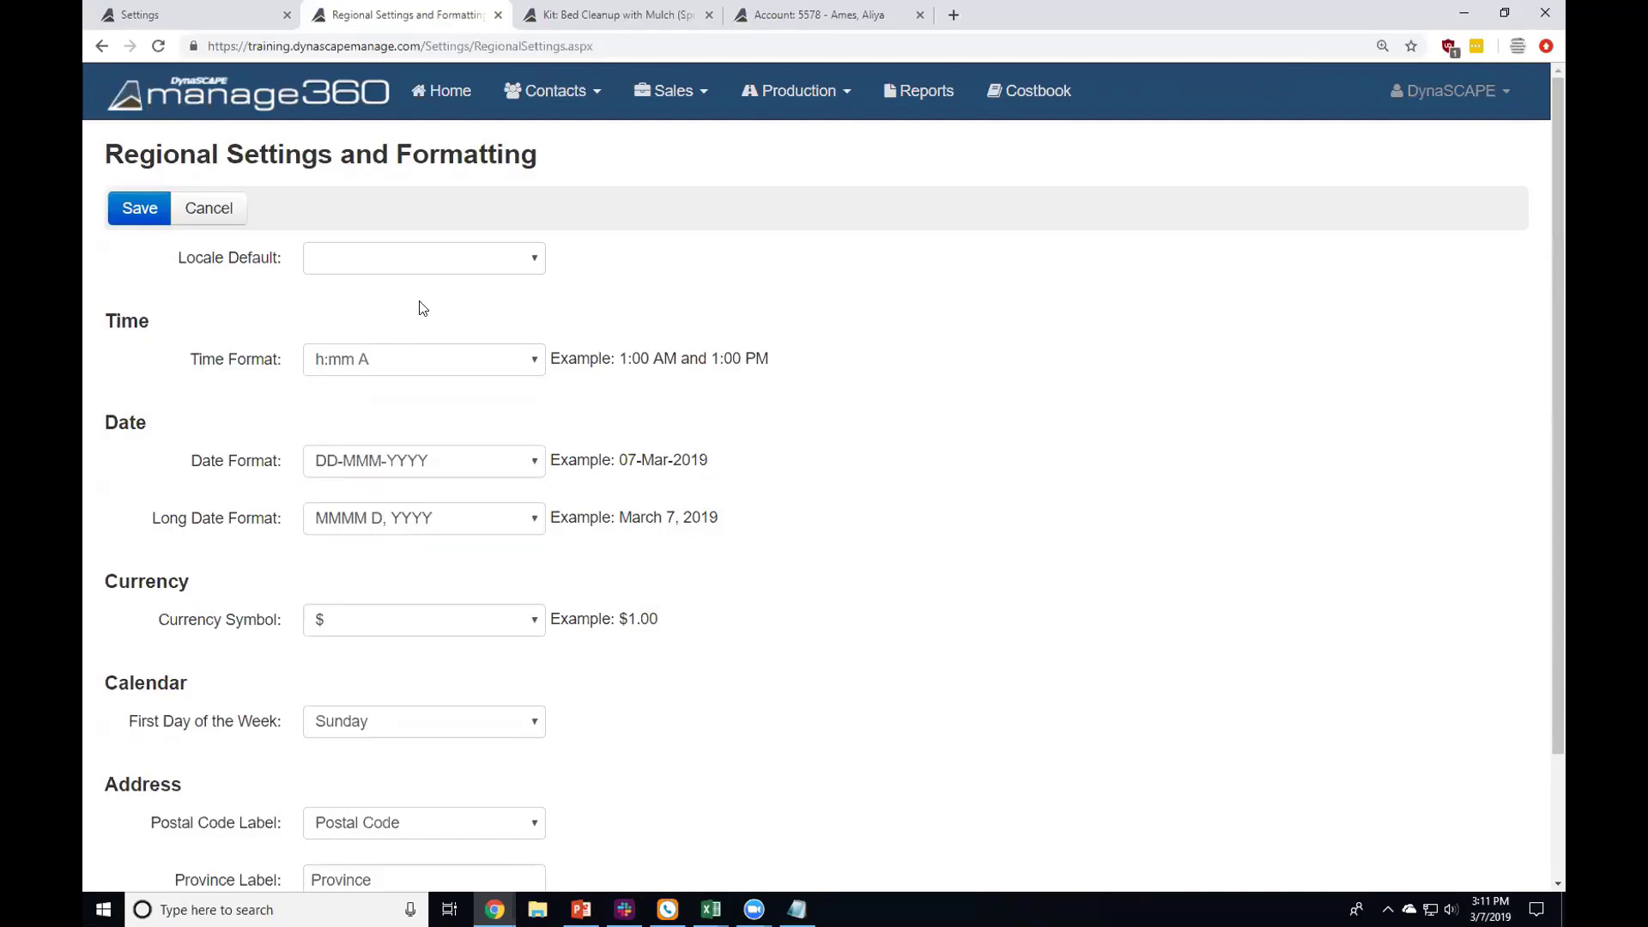
click(334, 466)
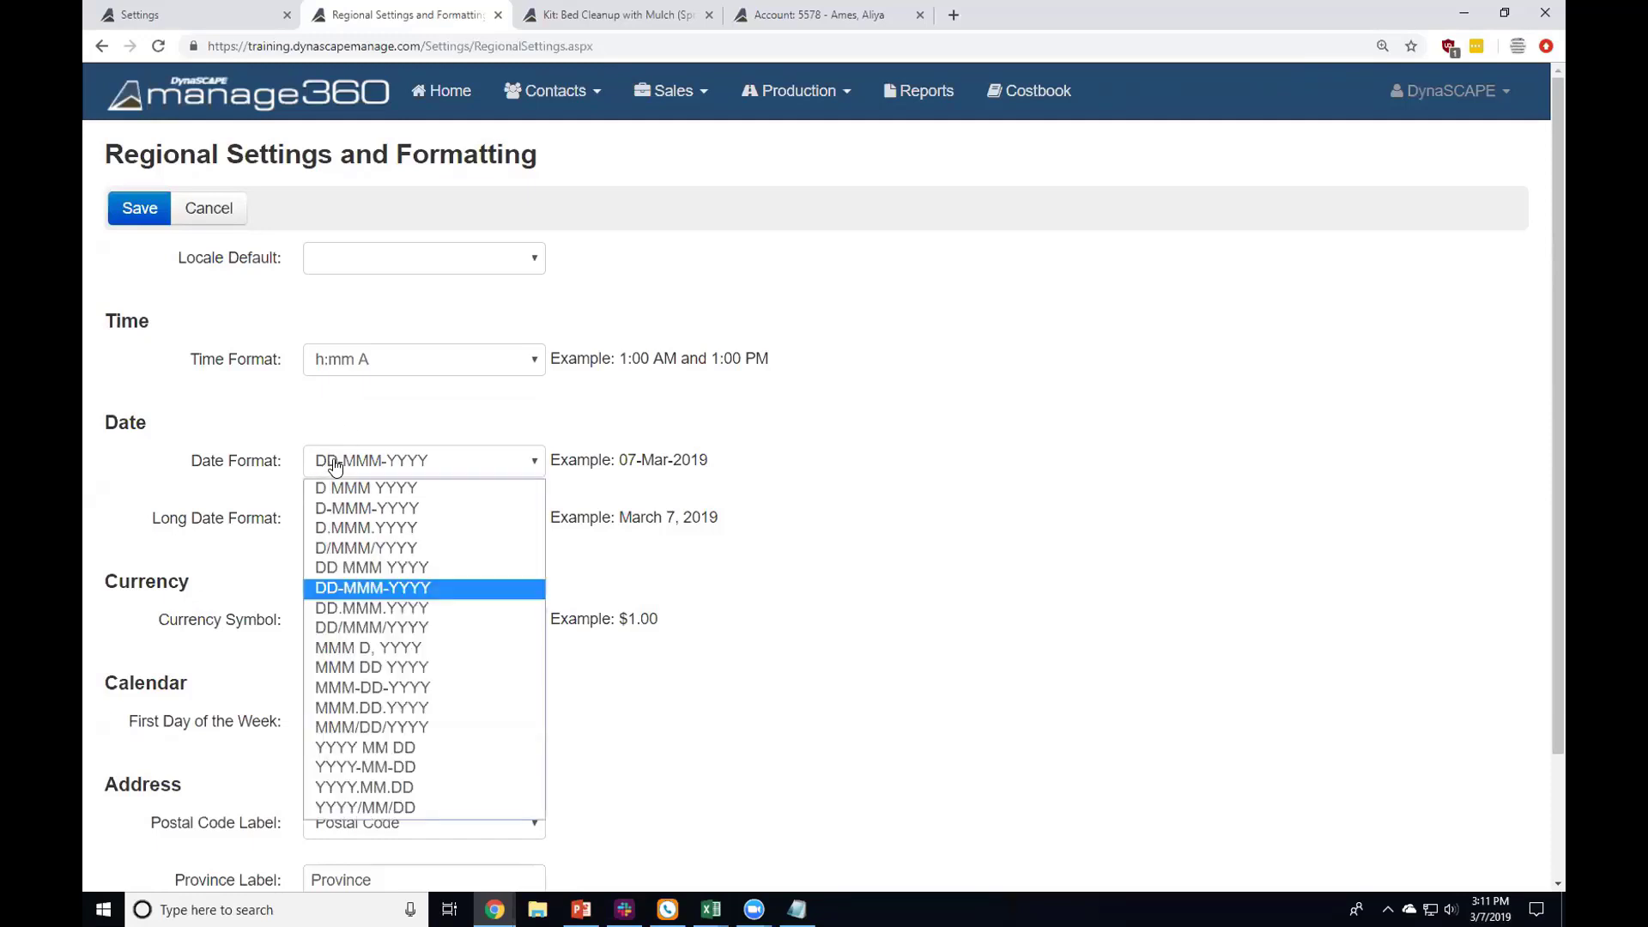
click(473, 422)
click(395, 255)
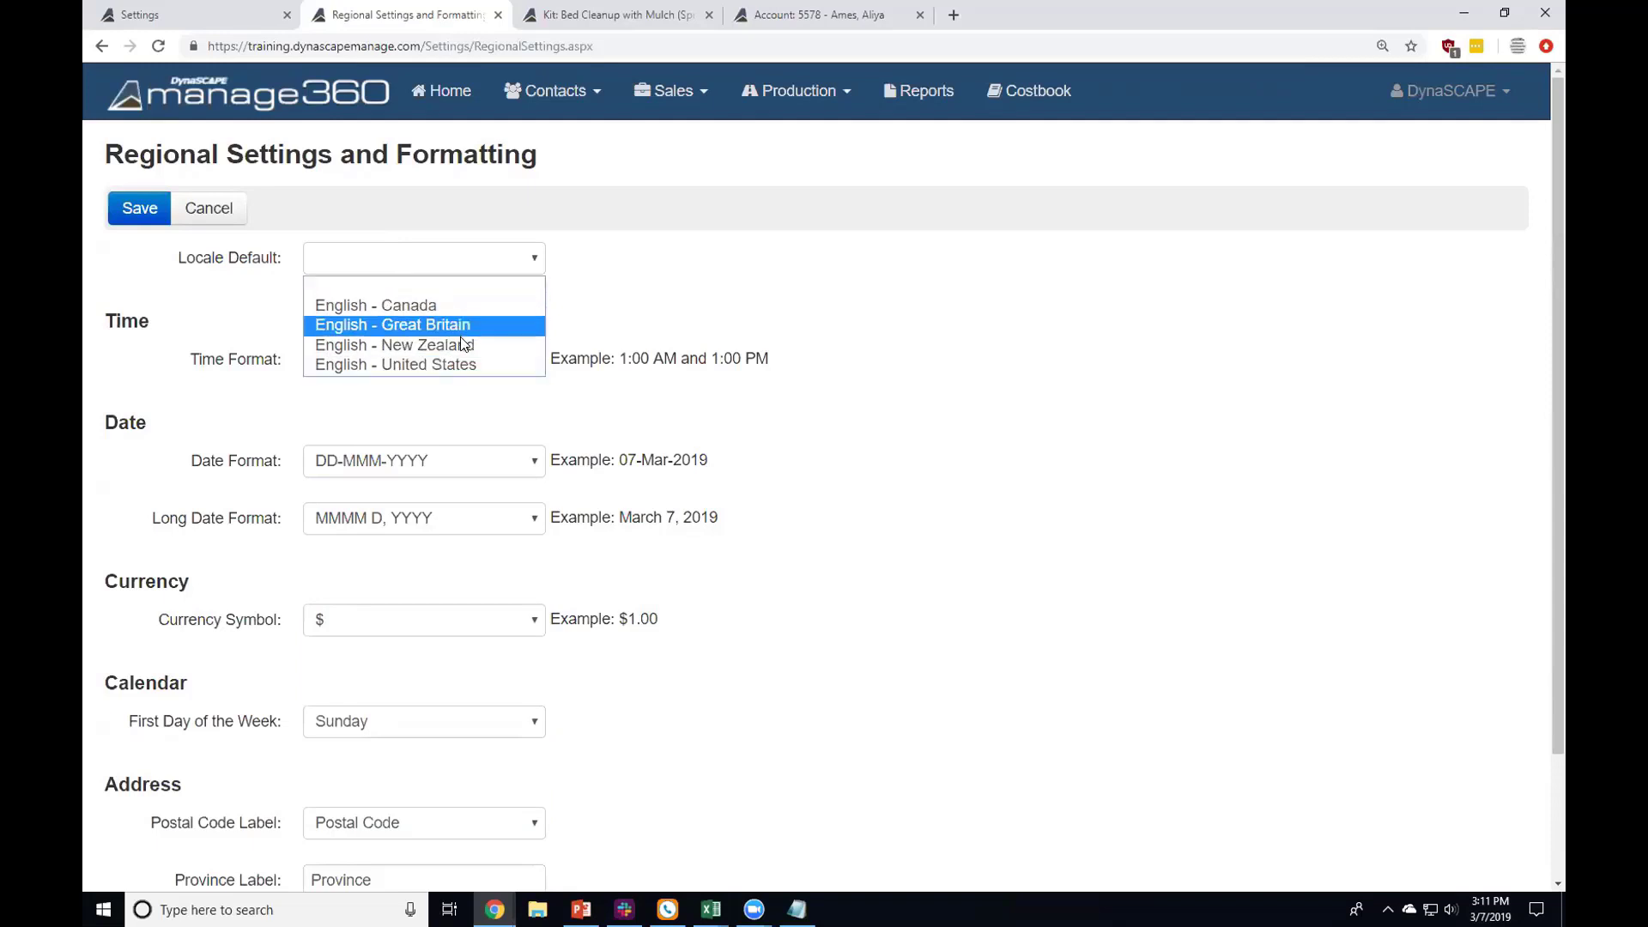
click(612, 296)
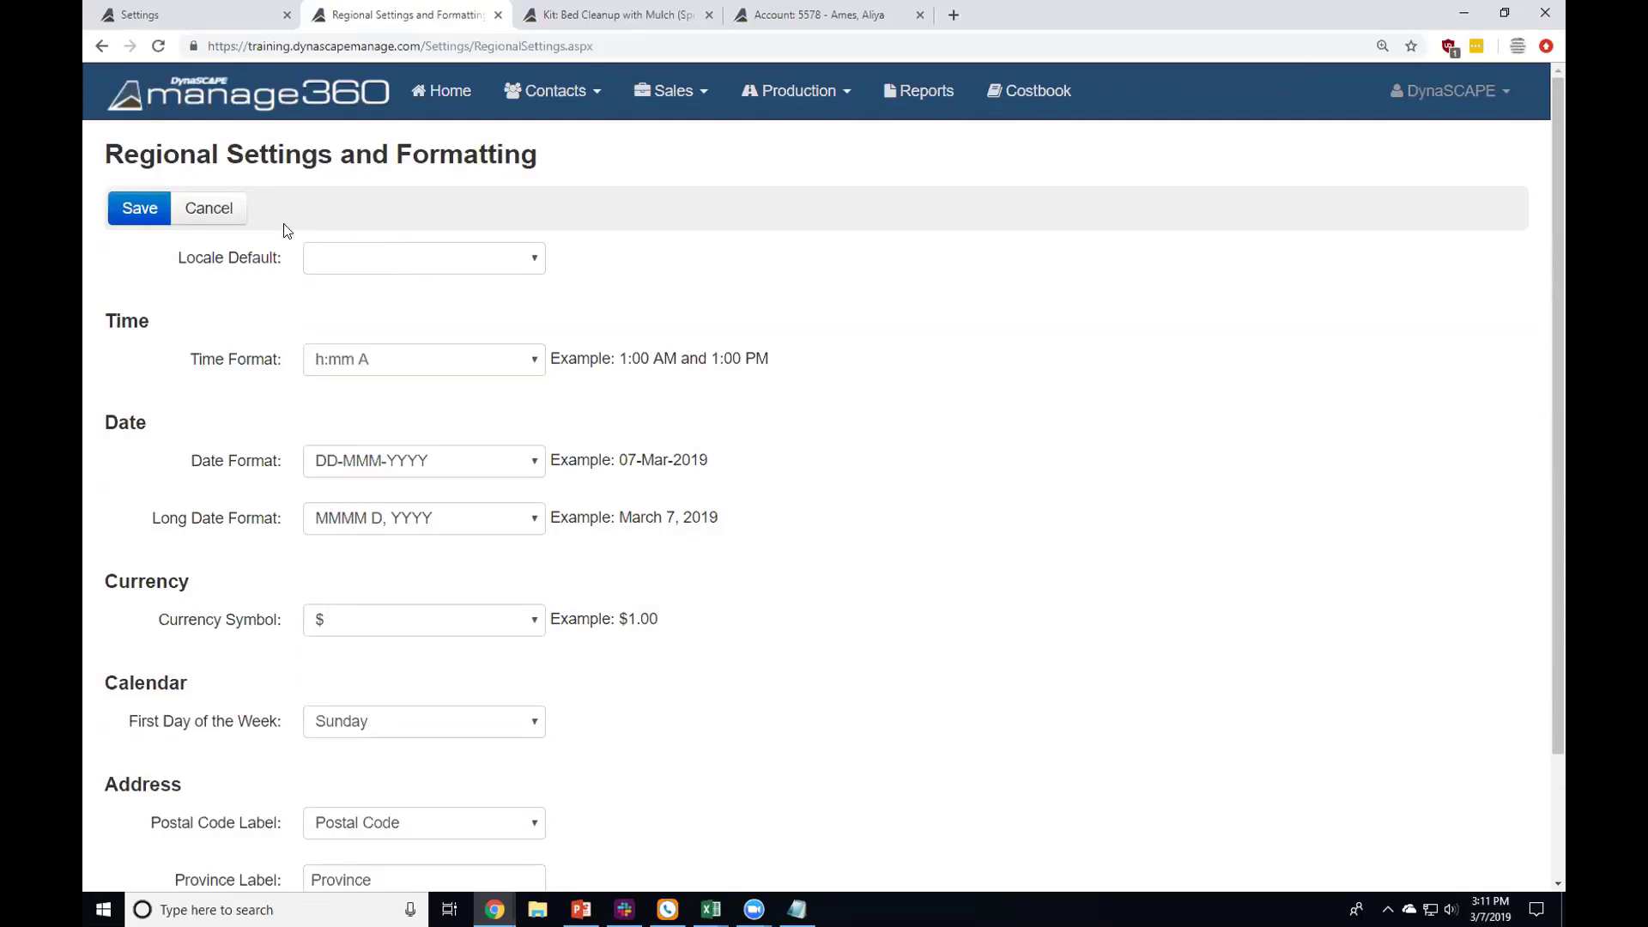
click(230, 213)
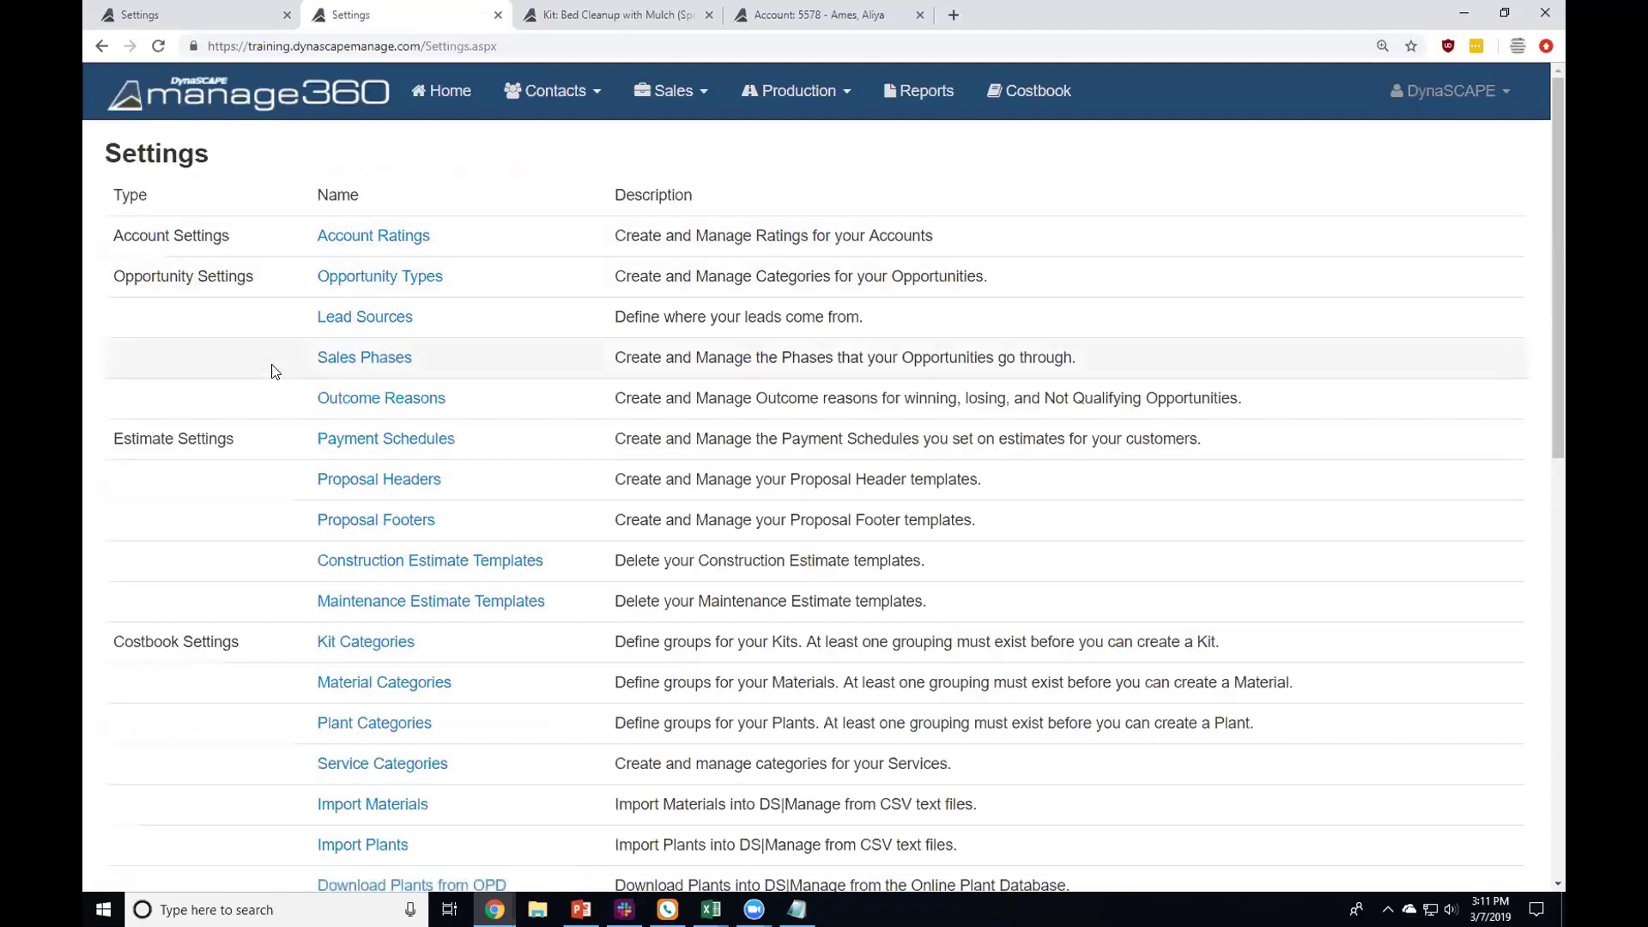
scroll(283, 490, down, 7)
scroll(290, 512, down, 2)
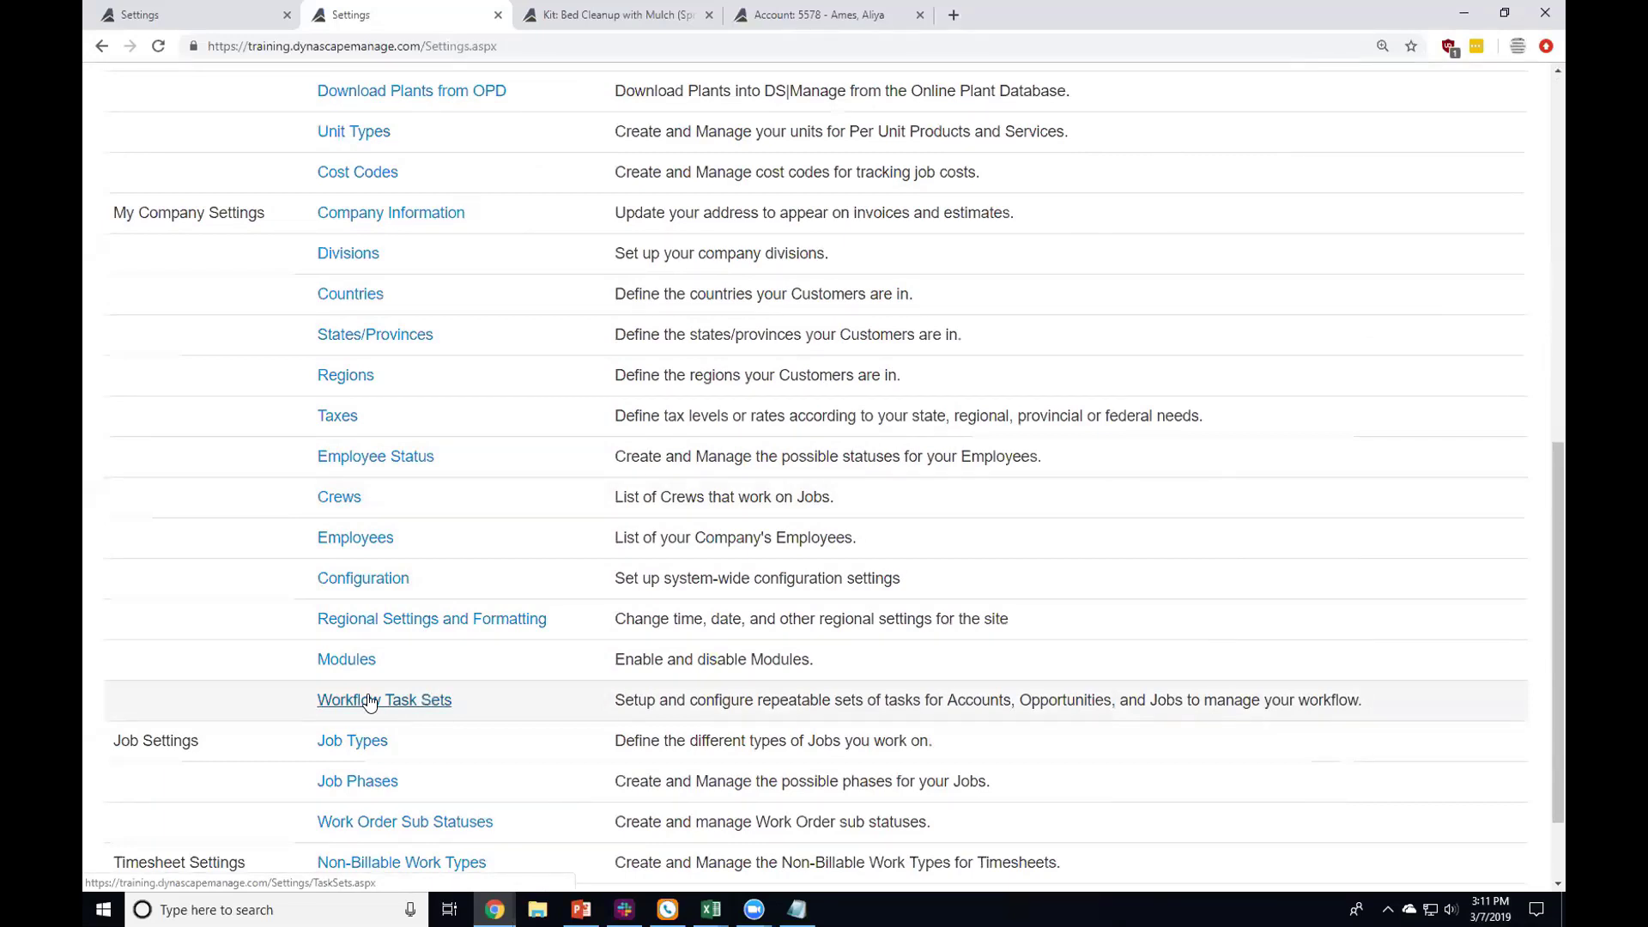
click(370, 701)
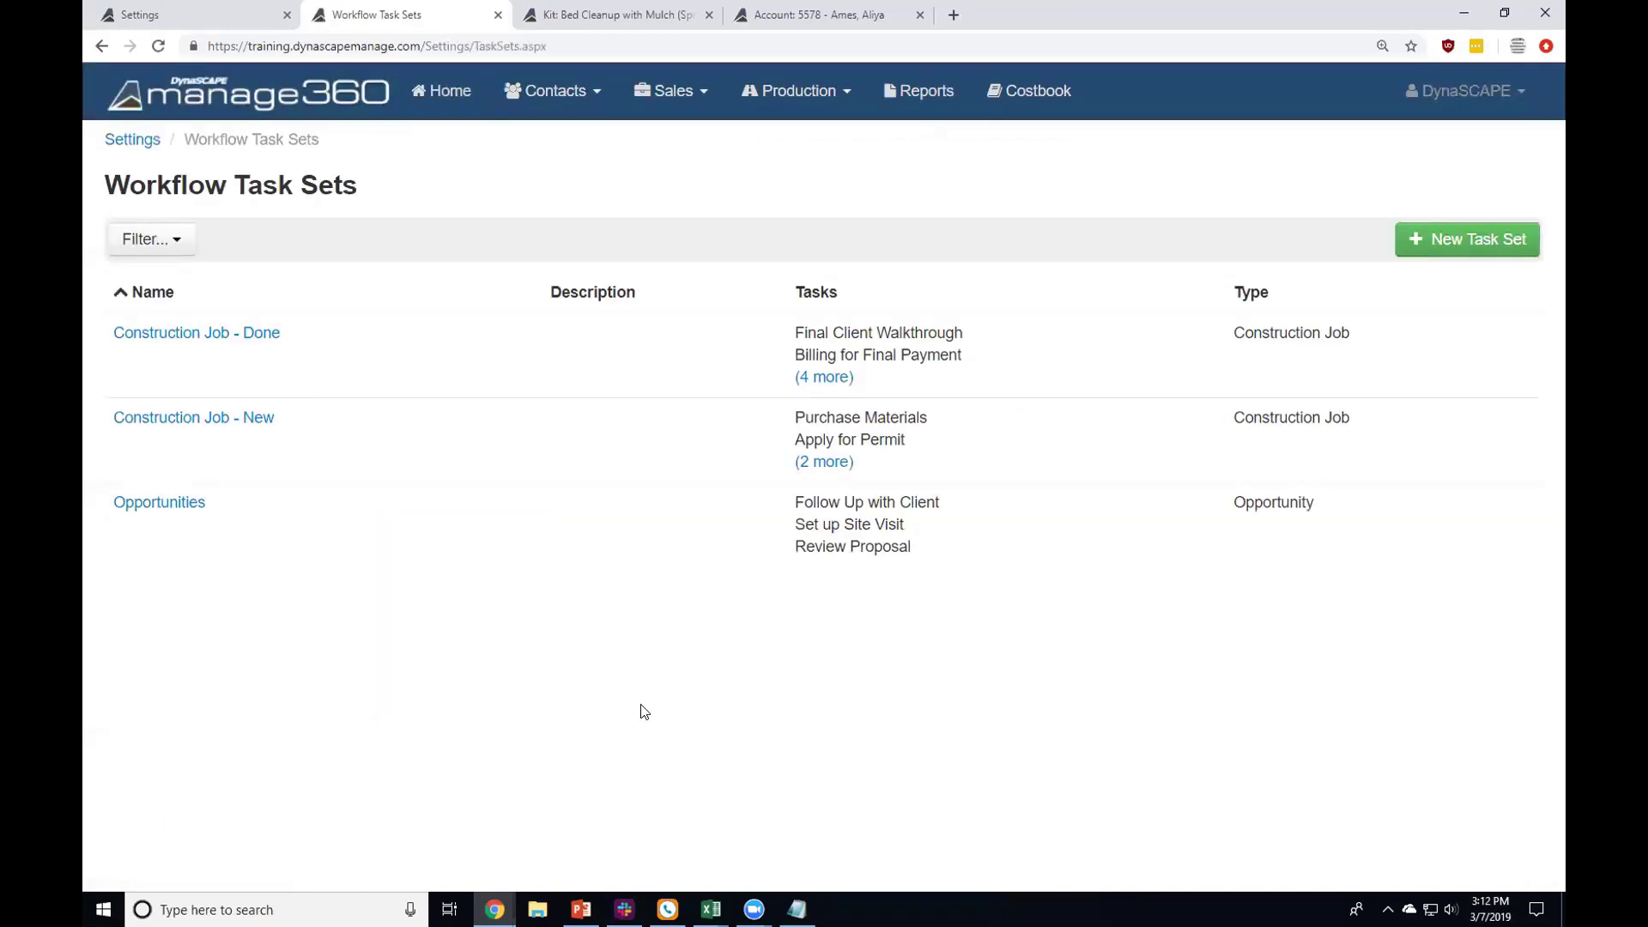
click(826, 461)
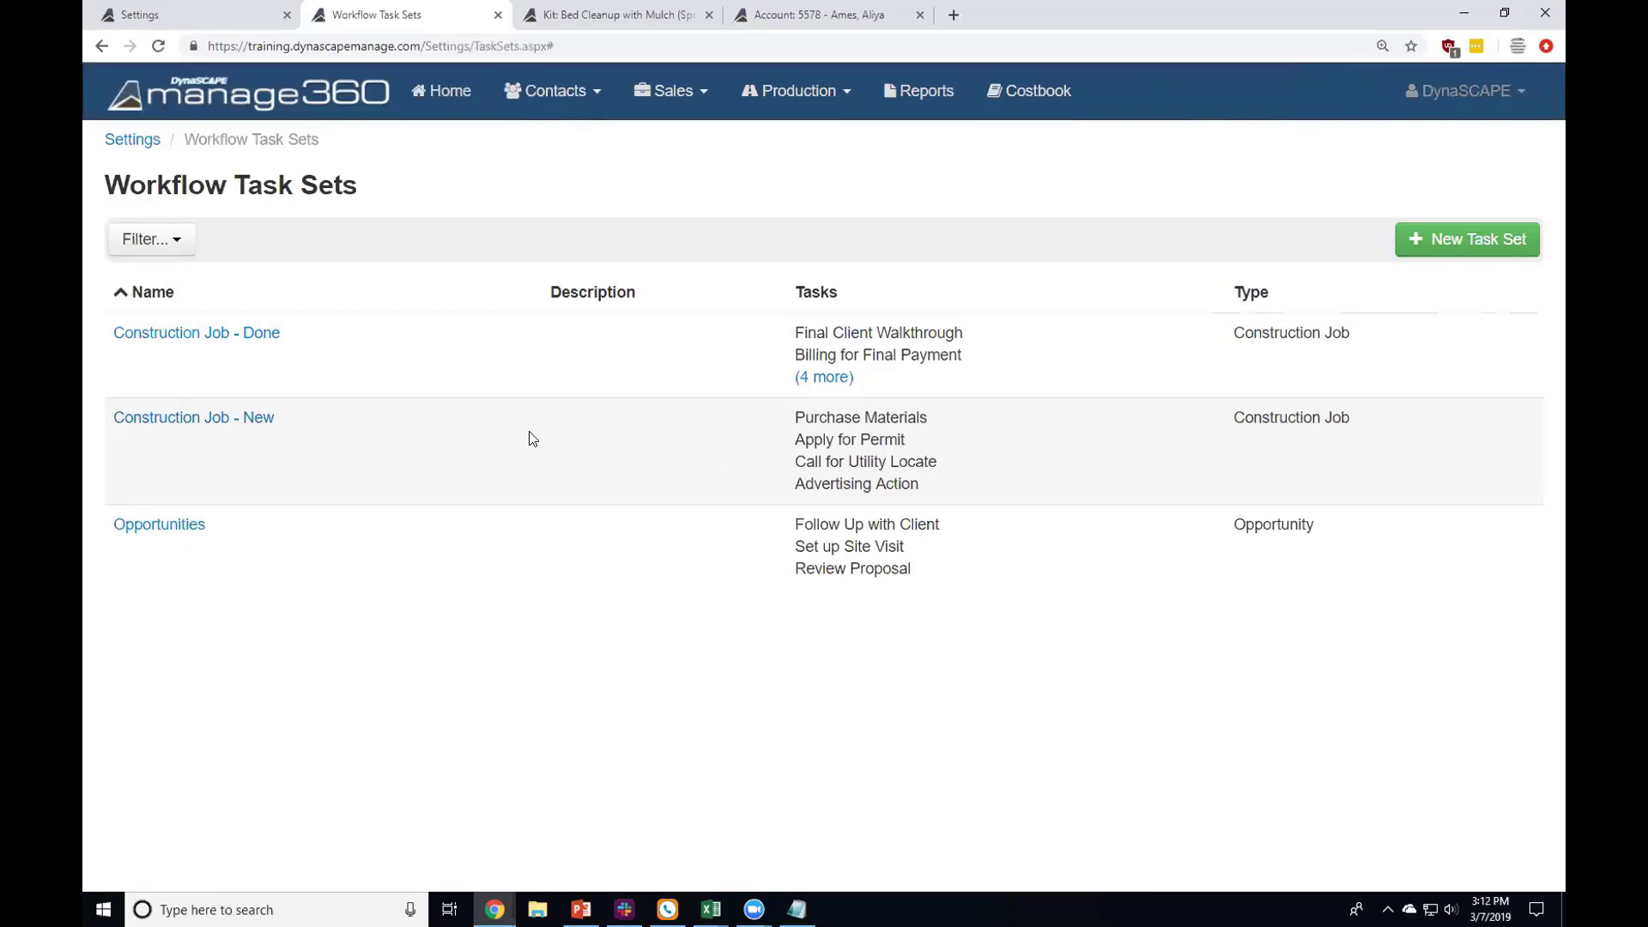
click(119, 146)
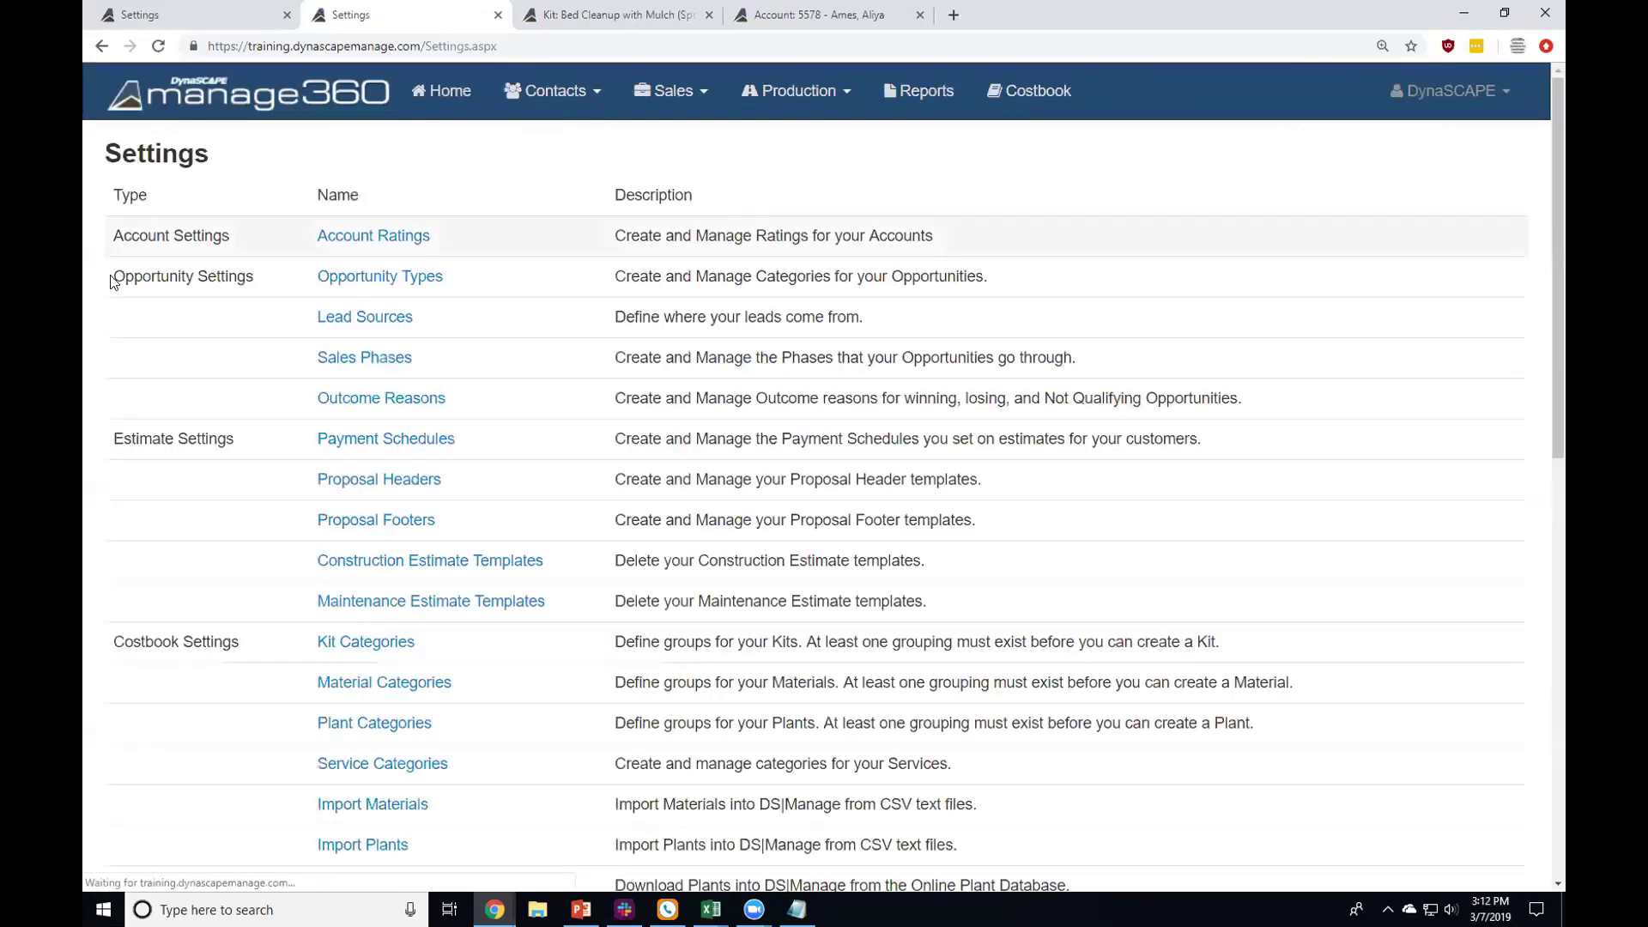
scroll(92, 559, down, 2)
scroll(92, 553, down, 3)
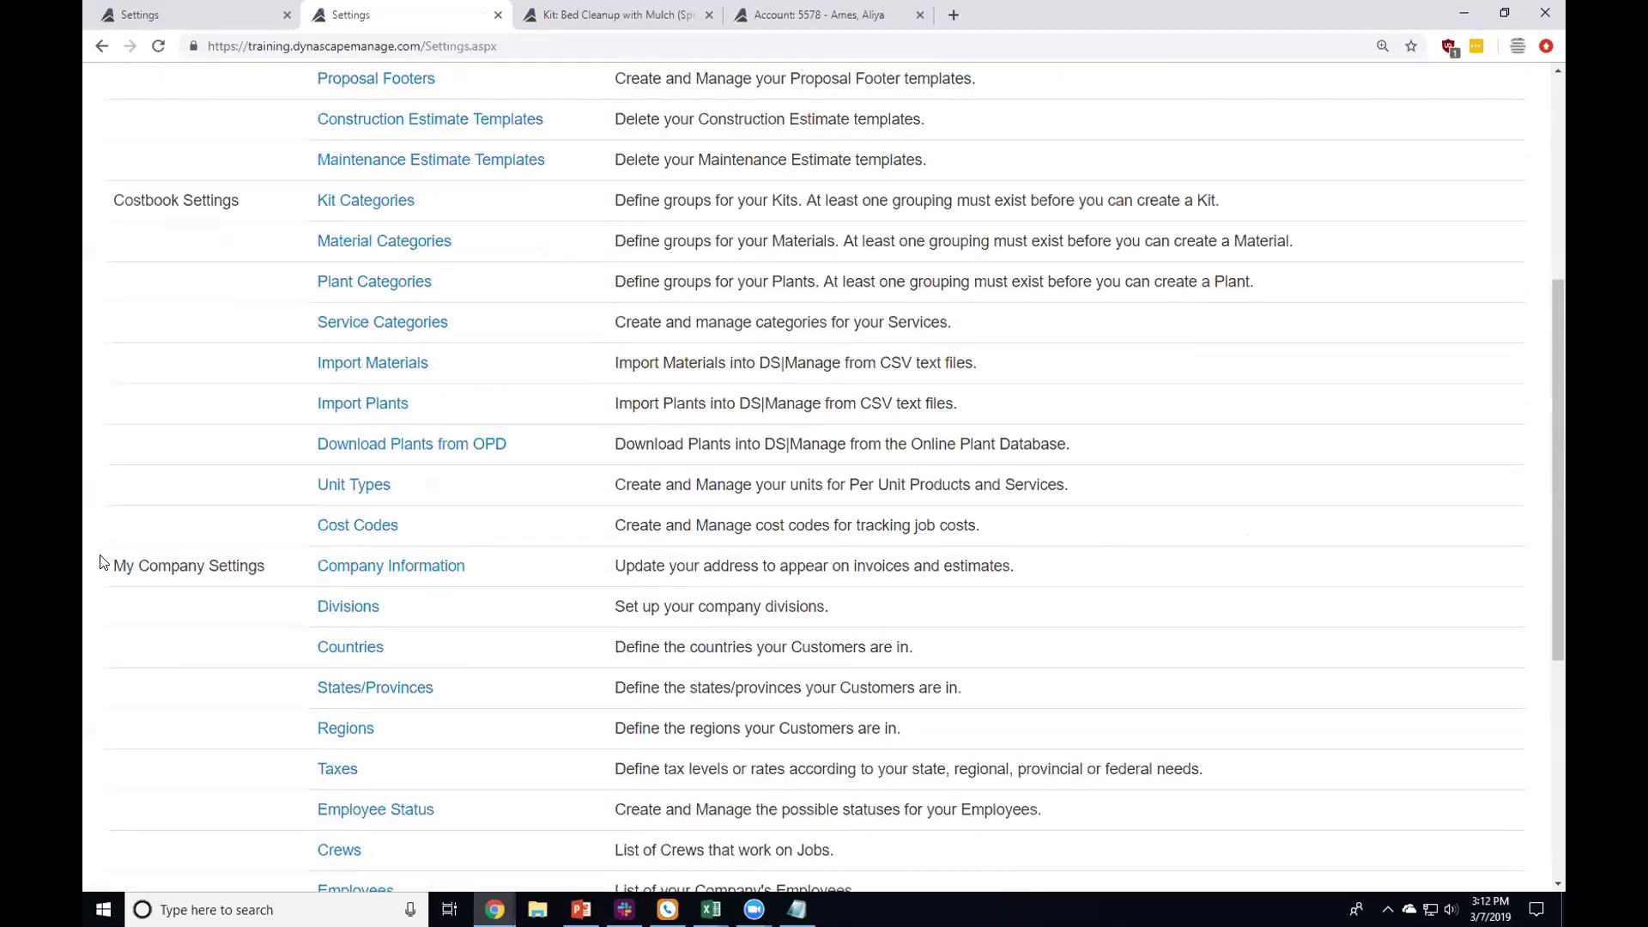
drag(101, 562, 296, 572)
click(295, 570)
scroll(293, 567, down, 1)
scroll(292, 565, down, 4)
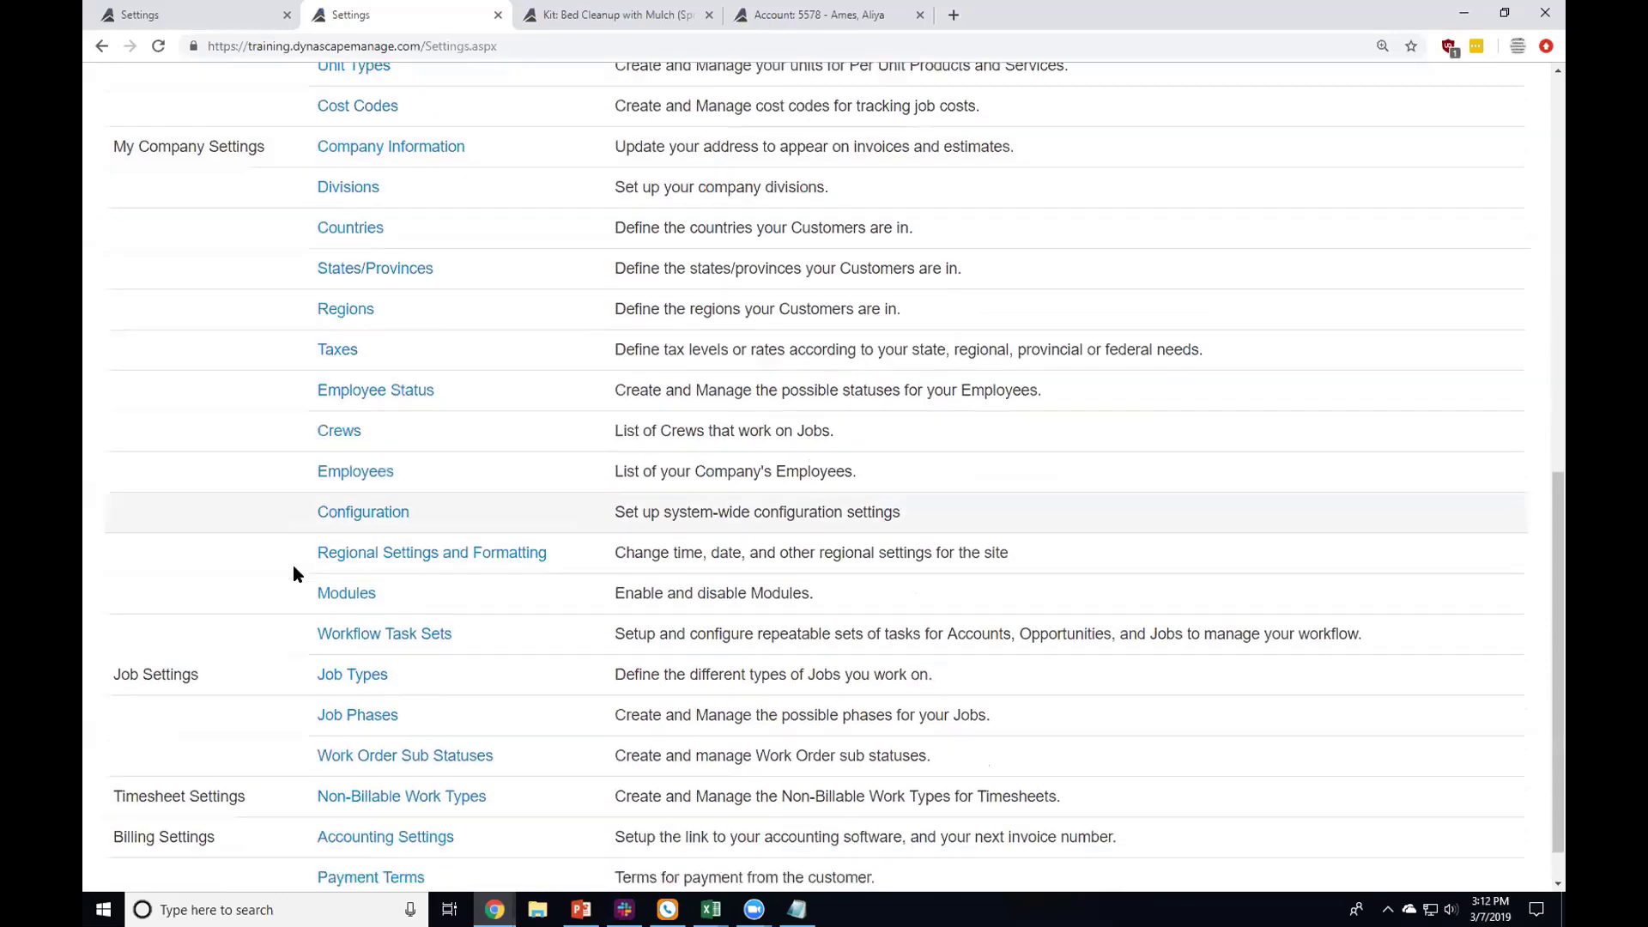
scroll(292, 565, up, 5)
scroll(292, 565, up, 5)
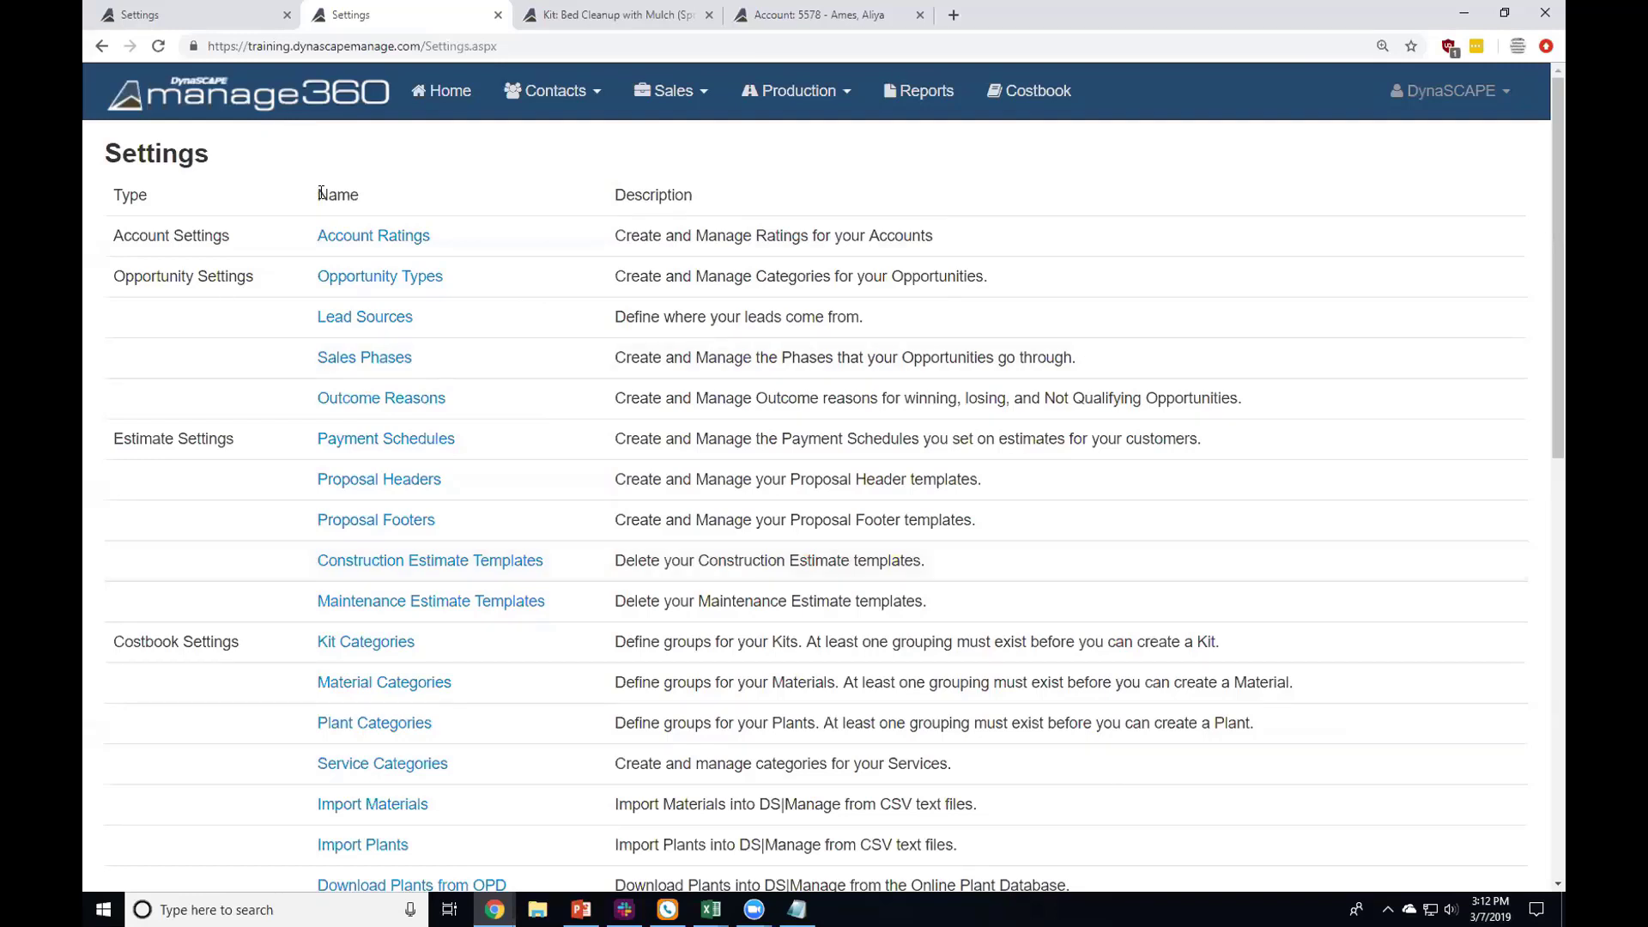
click(354, 246)
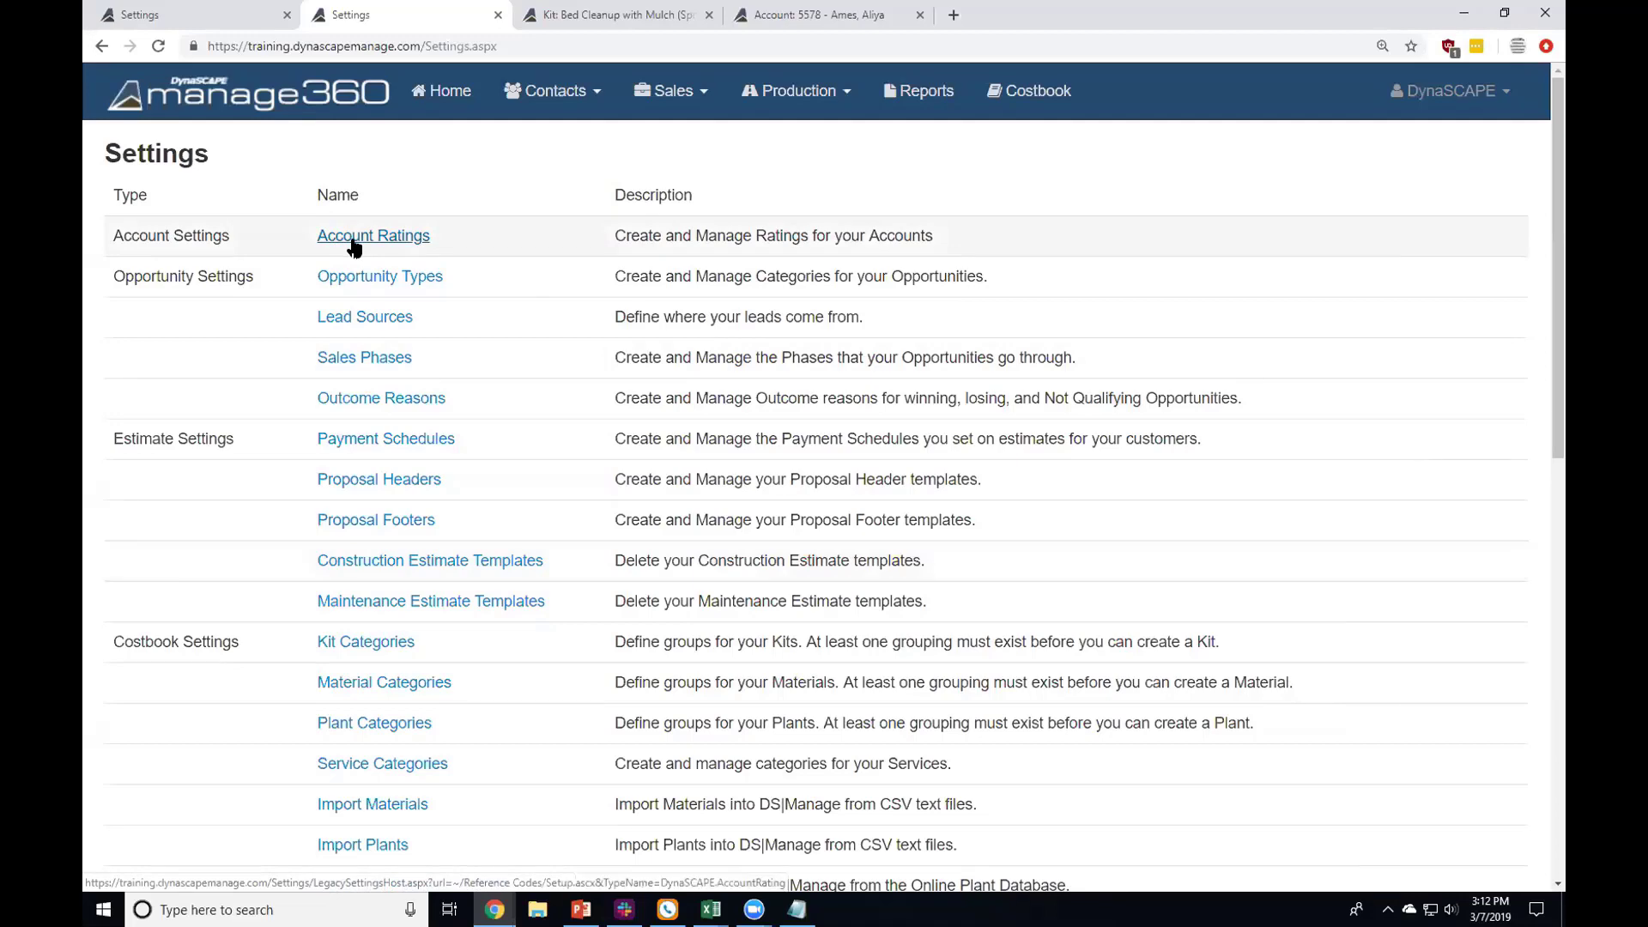
Step: Open Account Ratings, then go to Contacts > Accounts in the other tab
click(354, 245)
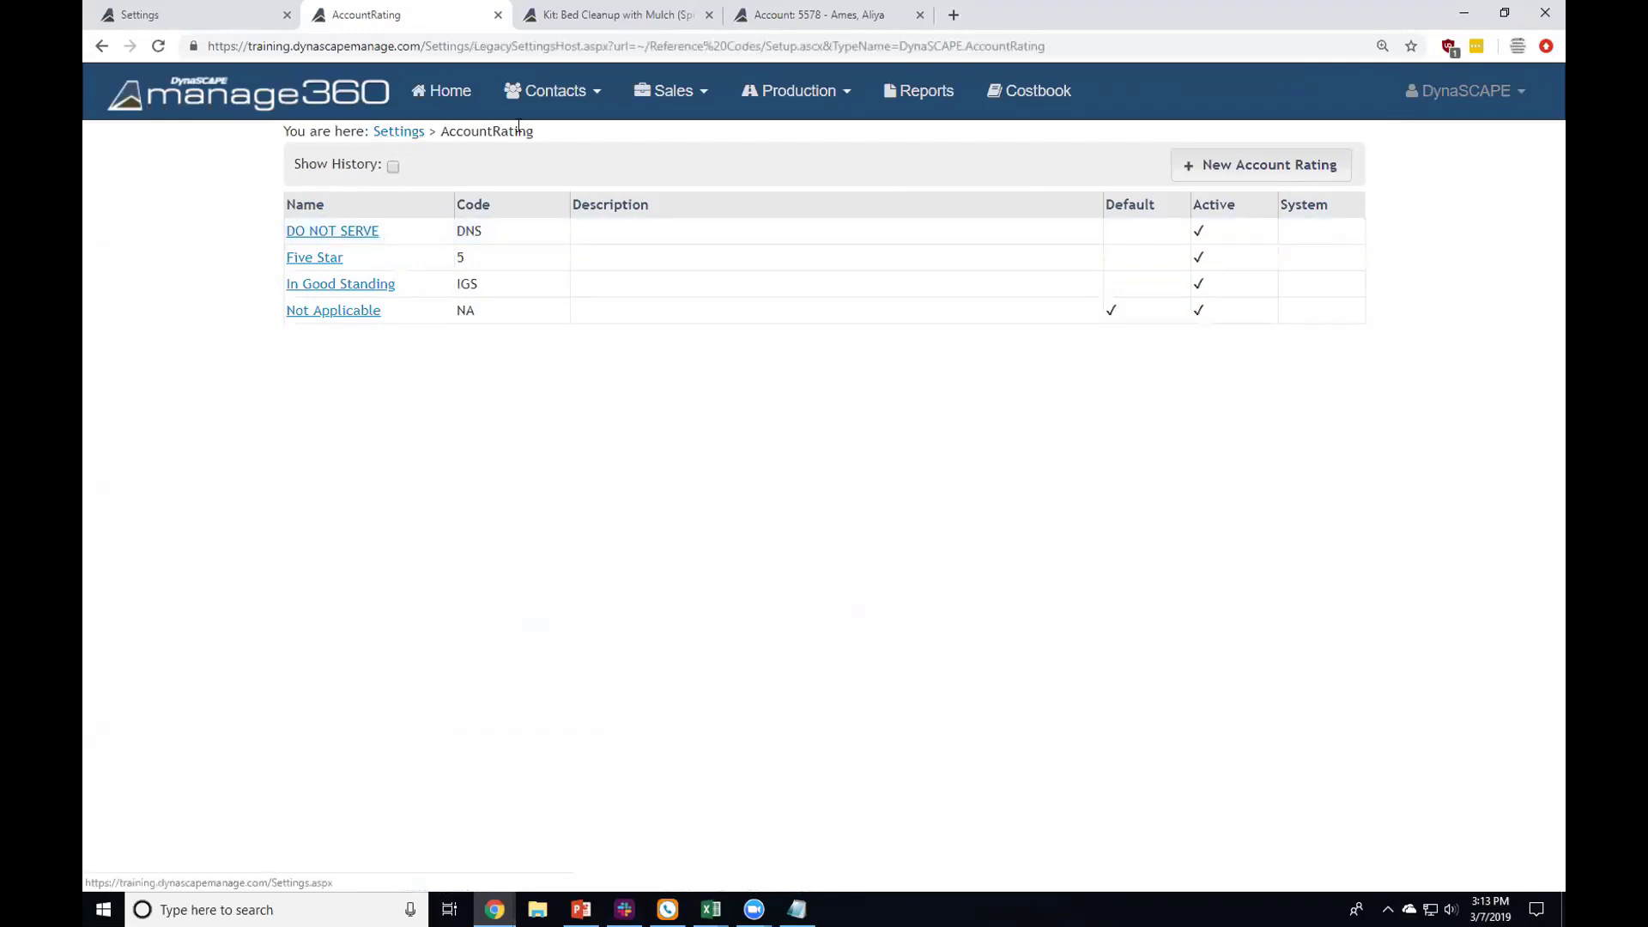
key(ctrl+Tab)
click(580, 94)
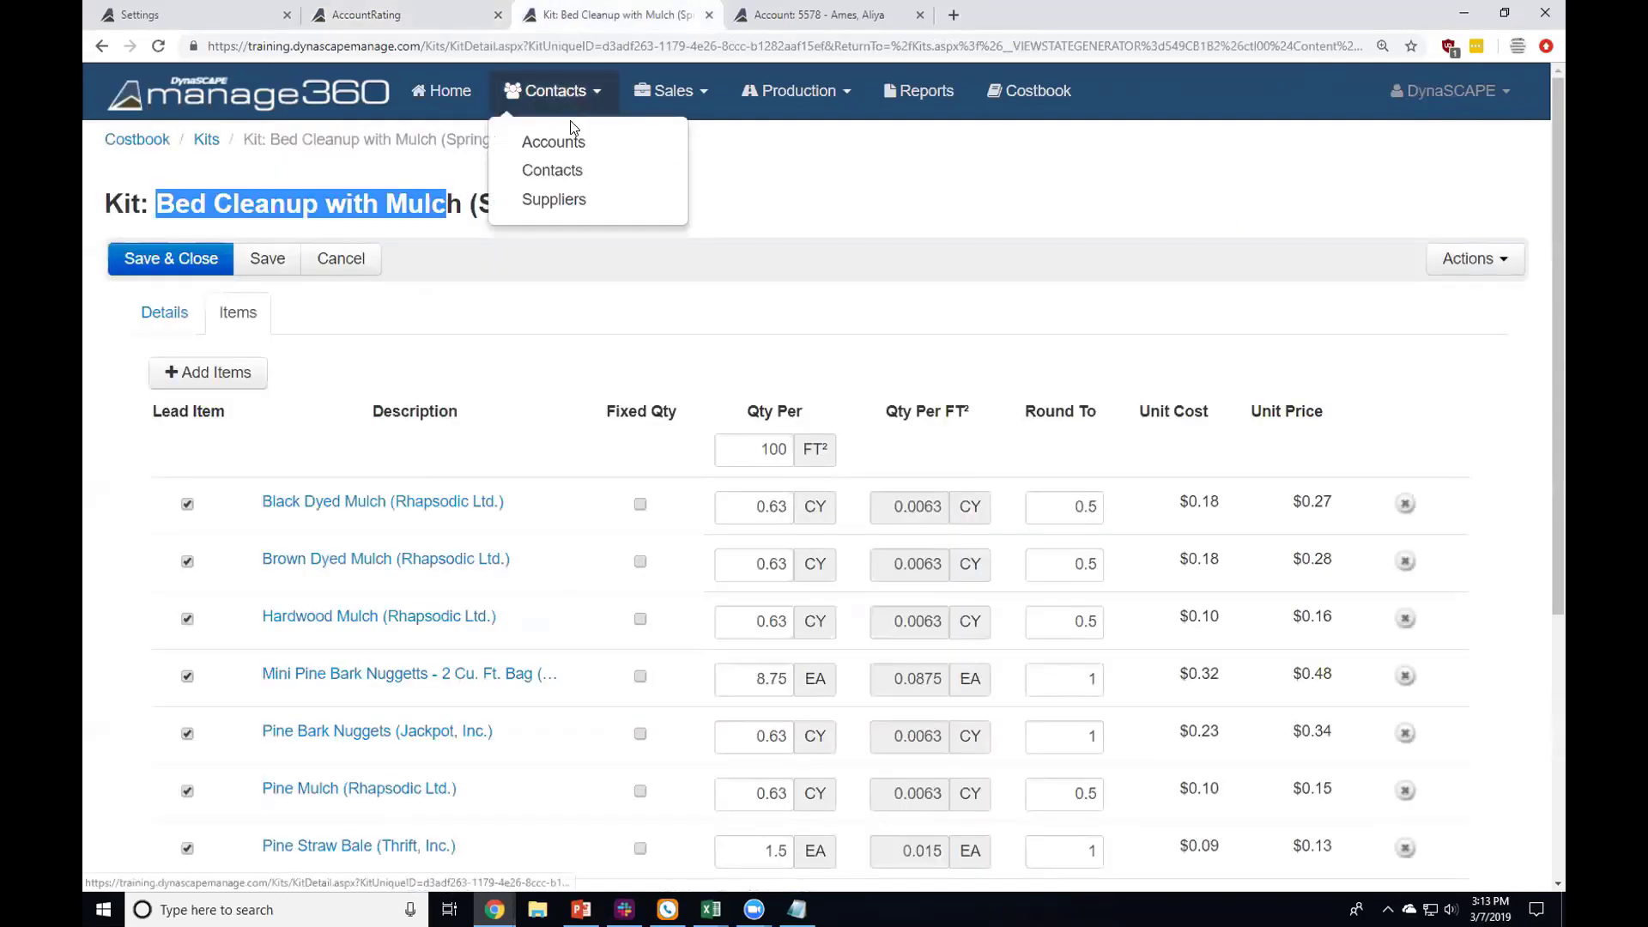
click(571, 135)
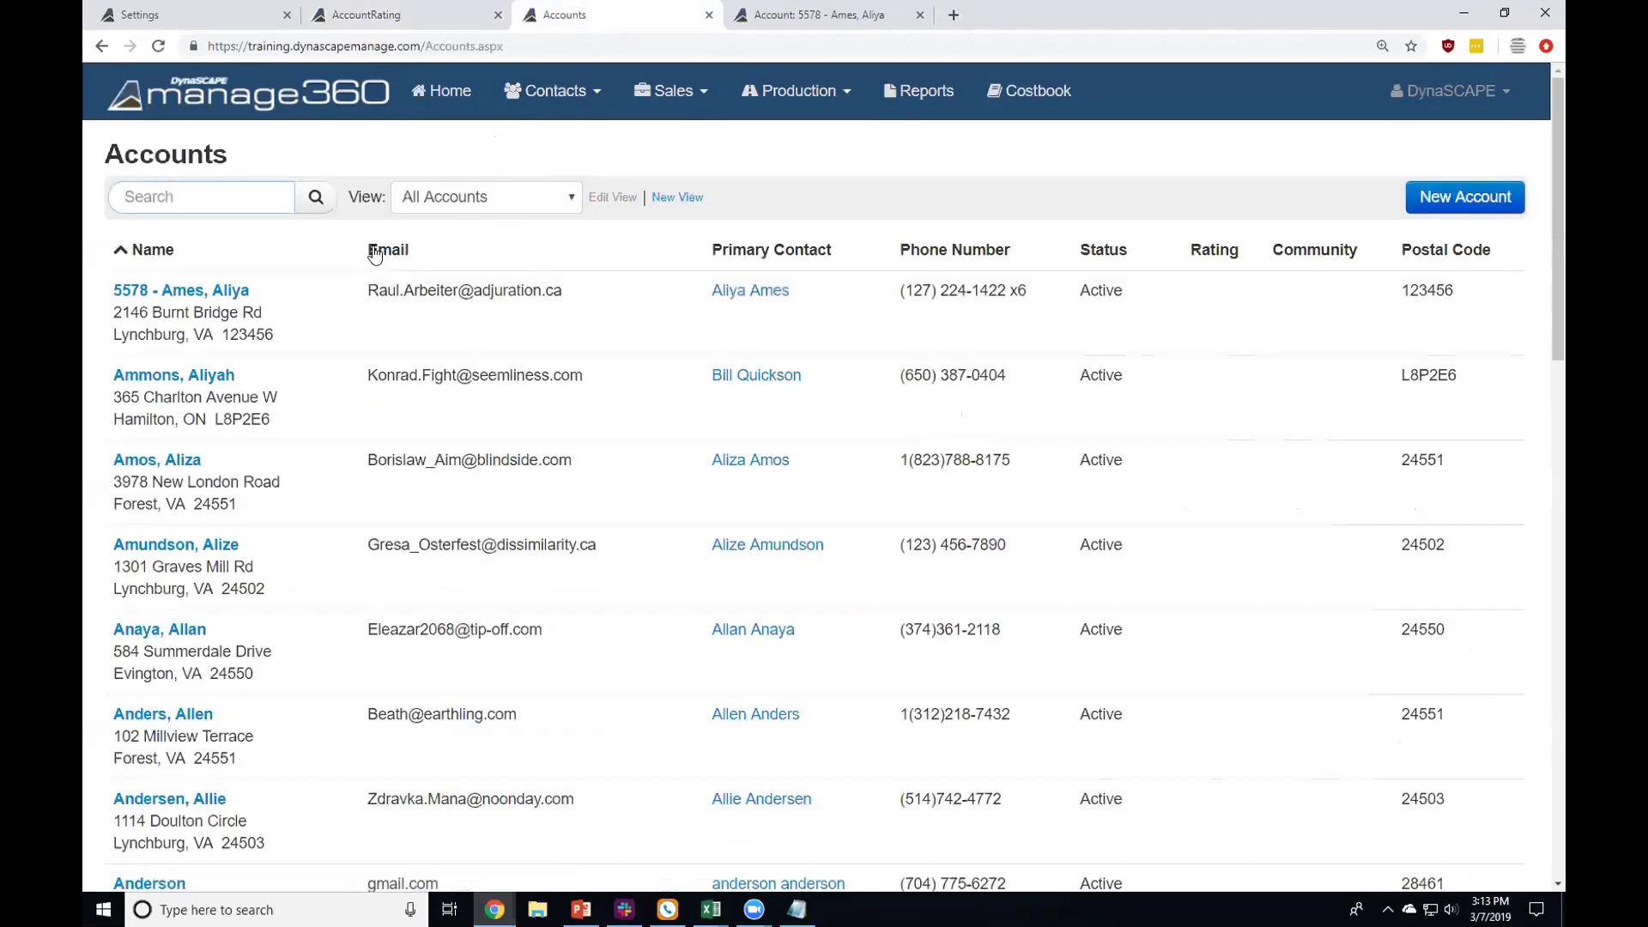
Step: Check the first account's Account Rating choices, then return to the Settings list
click(217, 289)
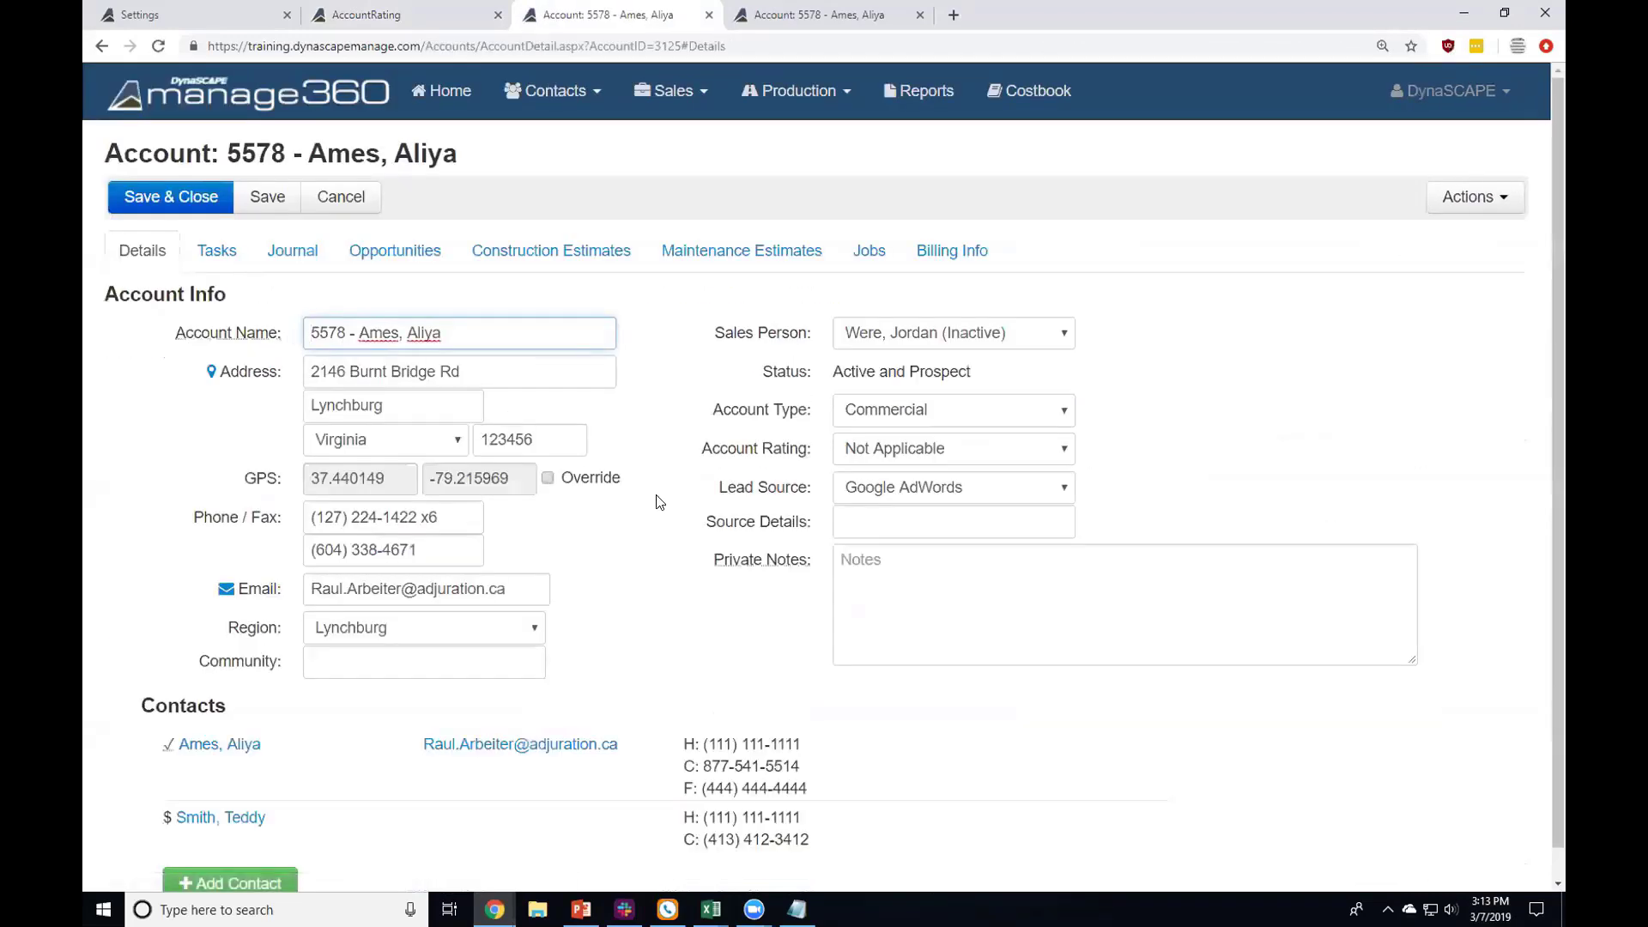
click(935, 448)
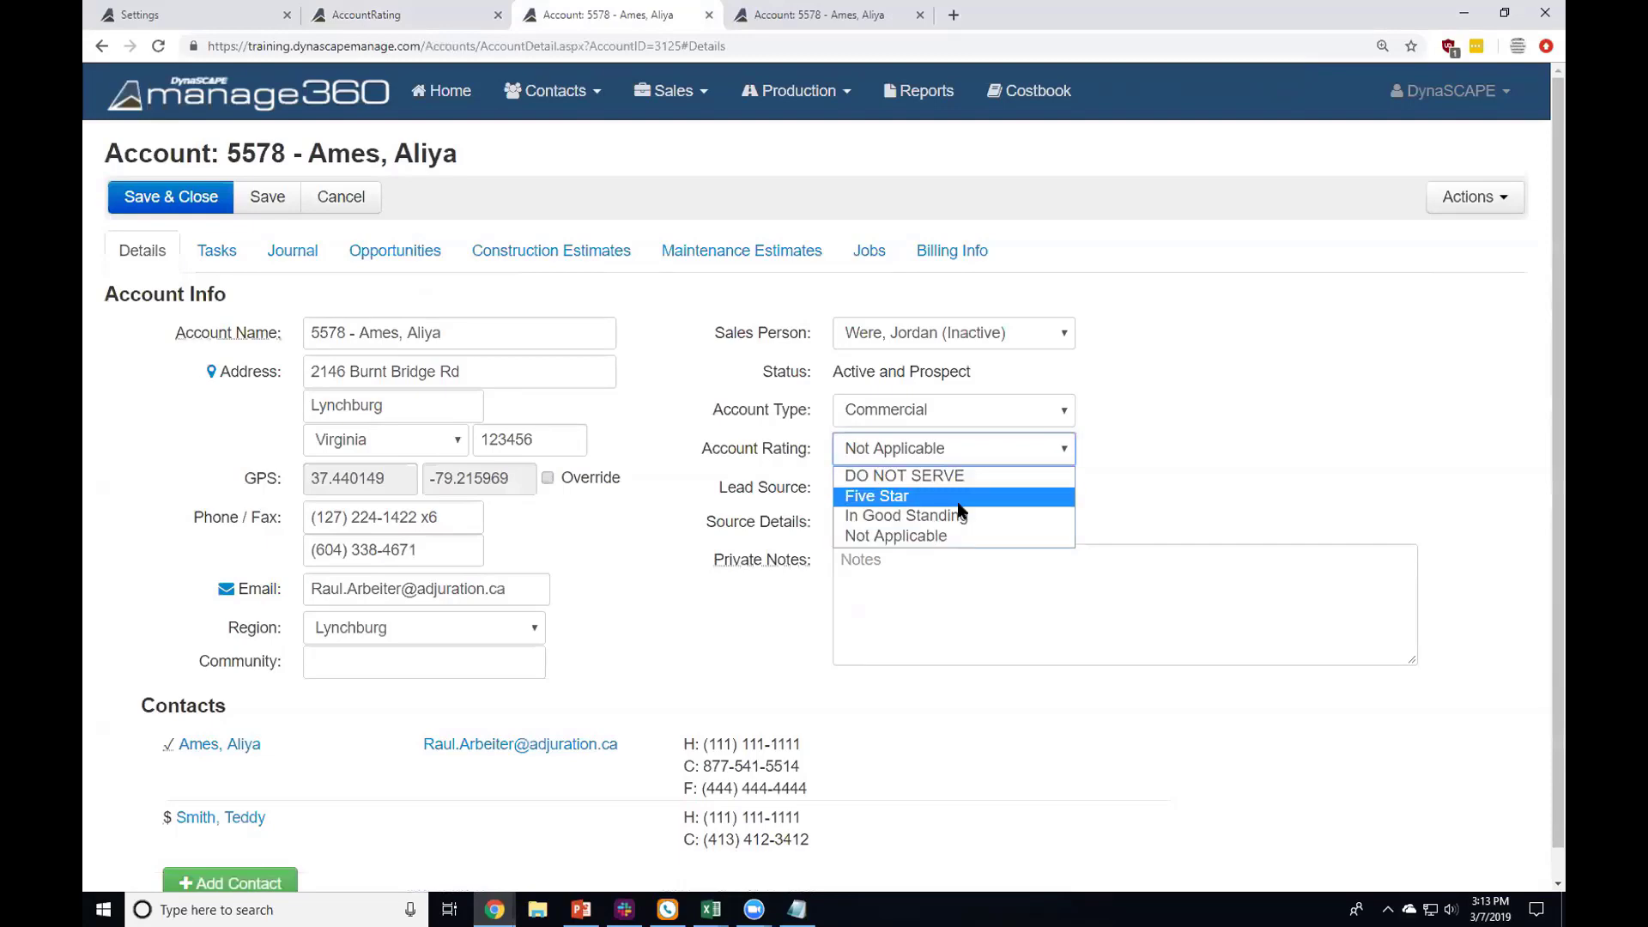
click(386, 20)
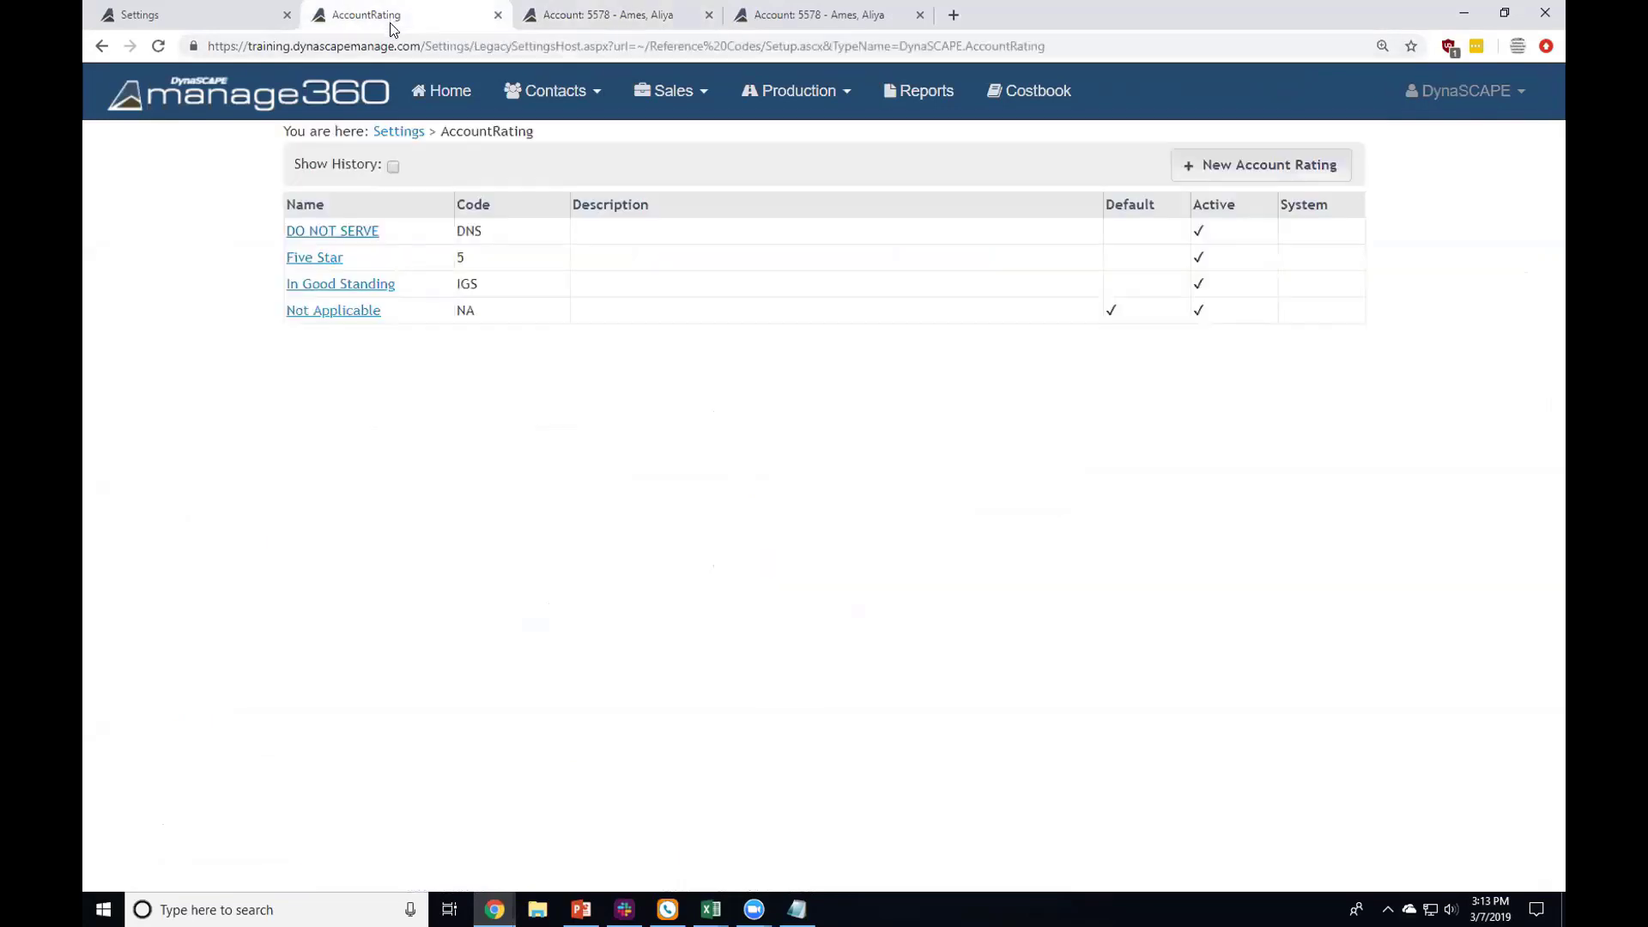
click(384, 141)
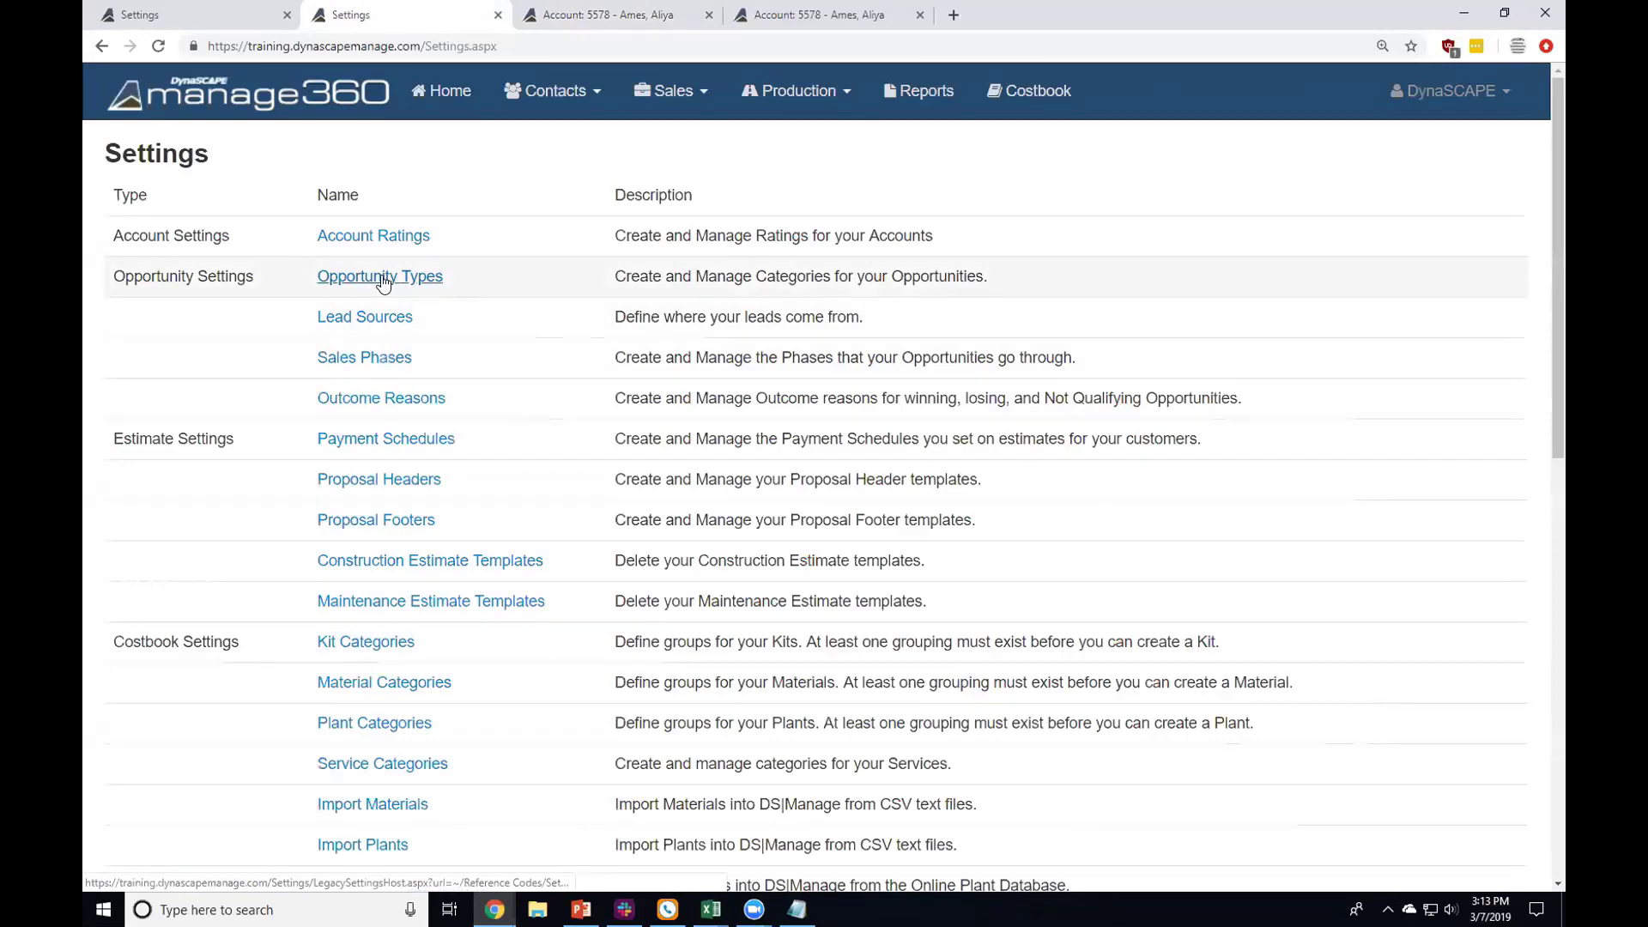
Step: Open Opportunity Types, then go to Sales > Opportunities in the account tab
click(381, 276)
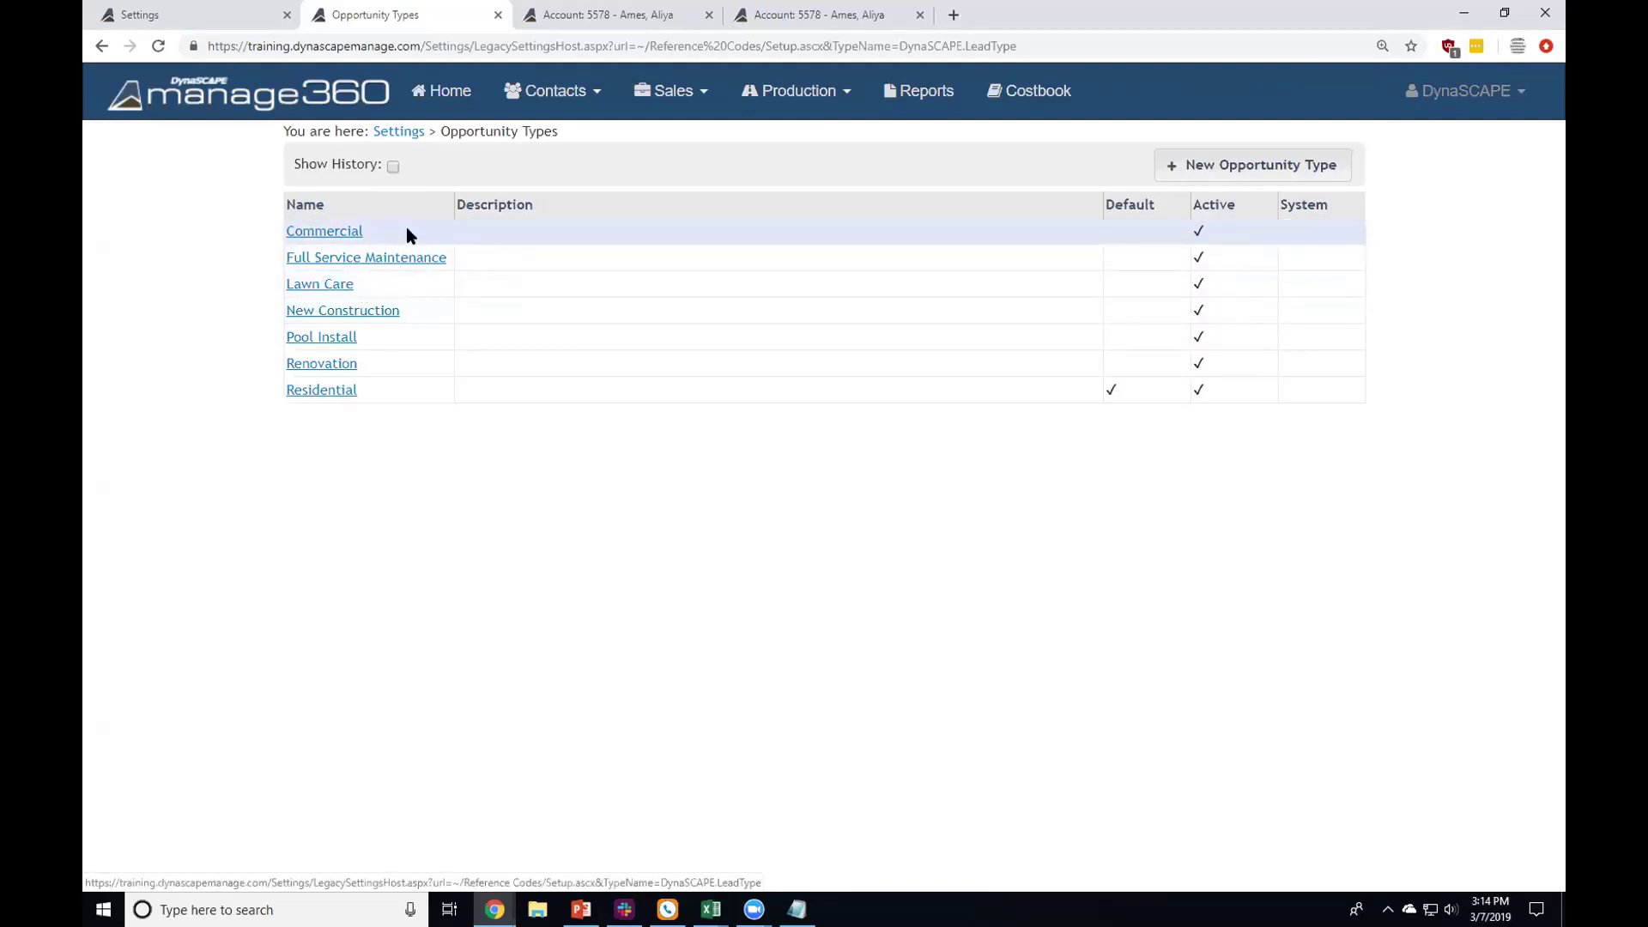
click(633, 16)
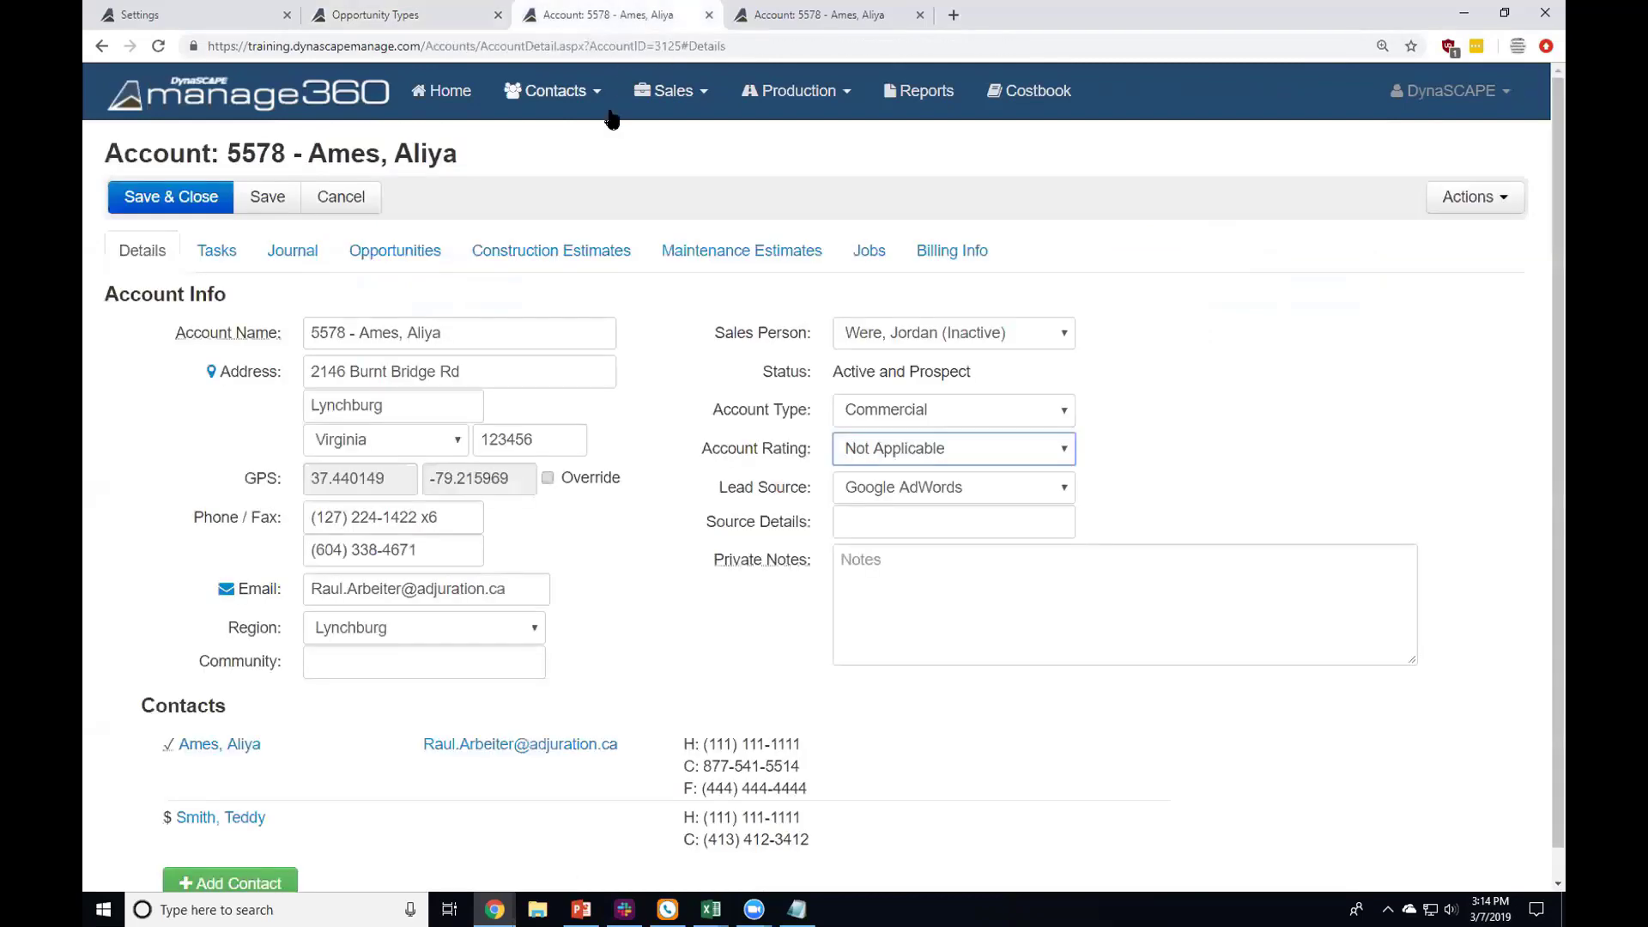
click(673, 96)
click(652, 141)
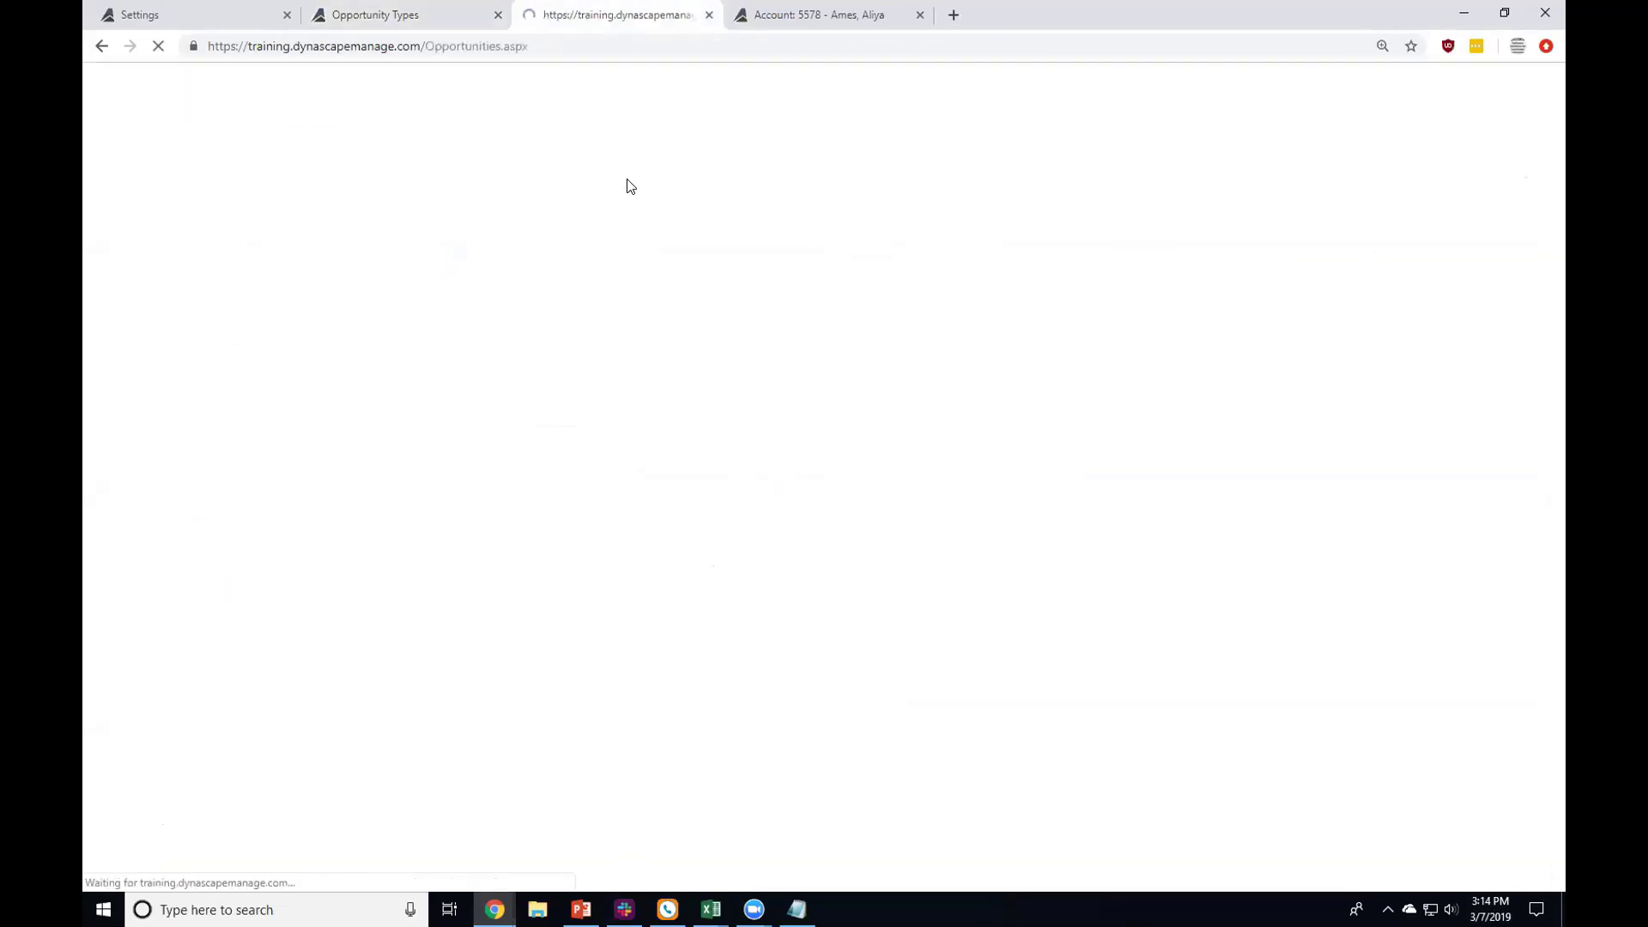
Step: Check the 2015 Back Yard opportunity's Type choices unchanged, then return to Settings
click(249, 333)
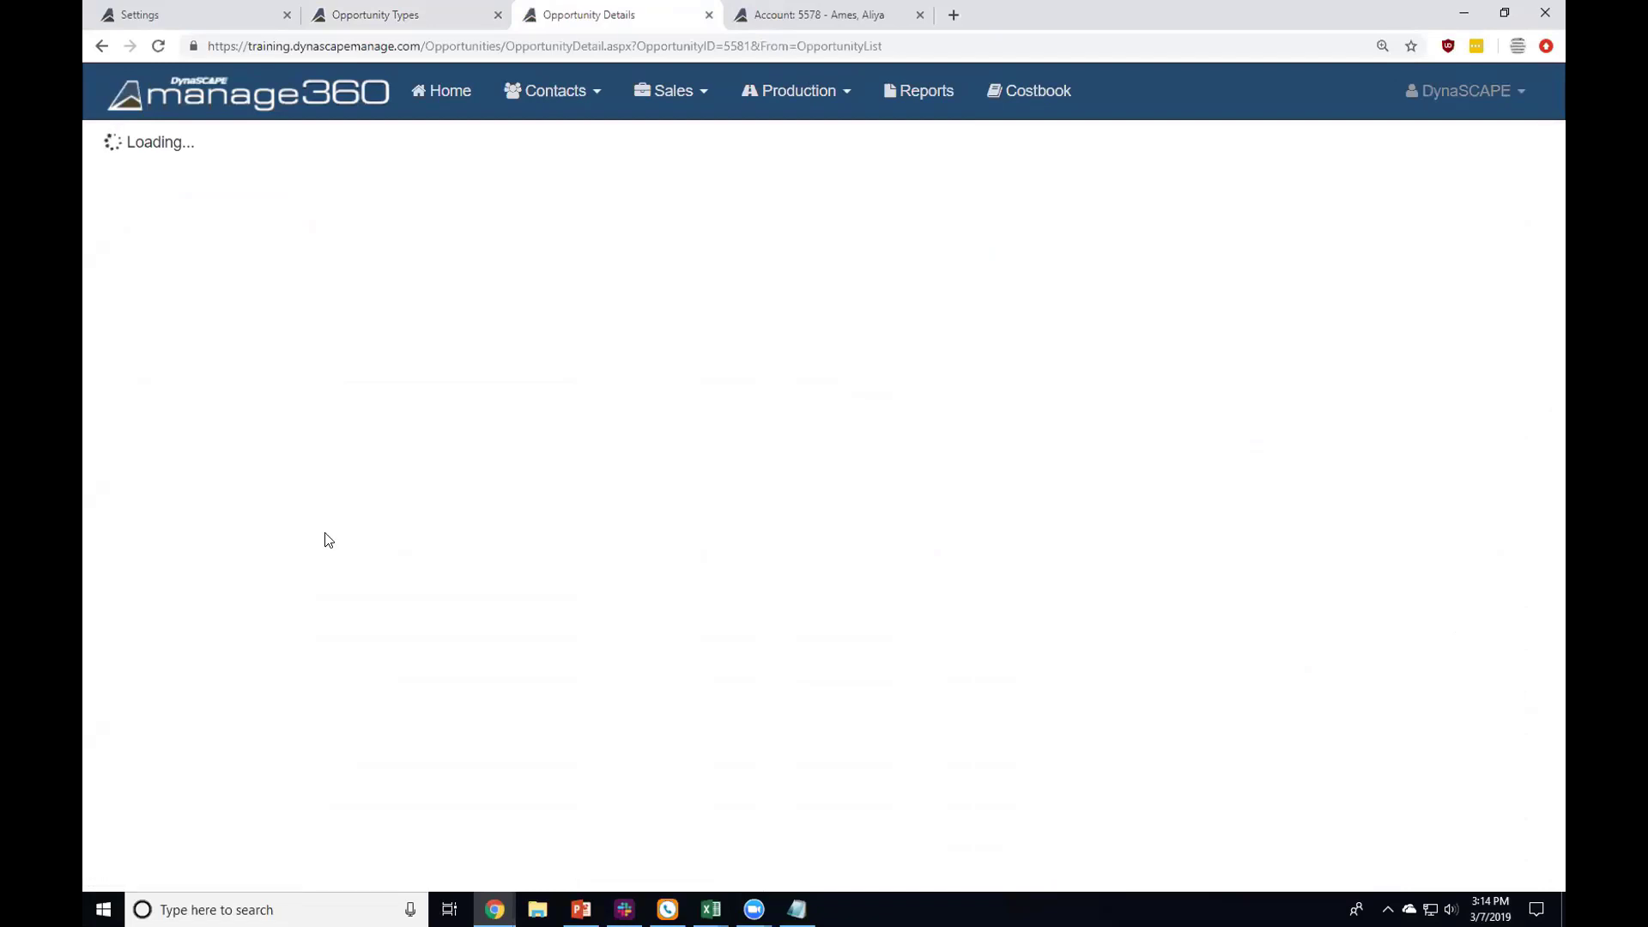
click(351, 611)
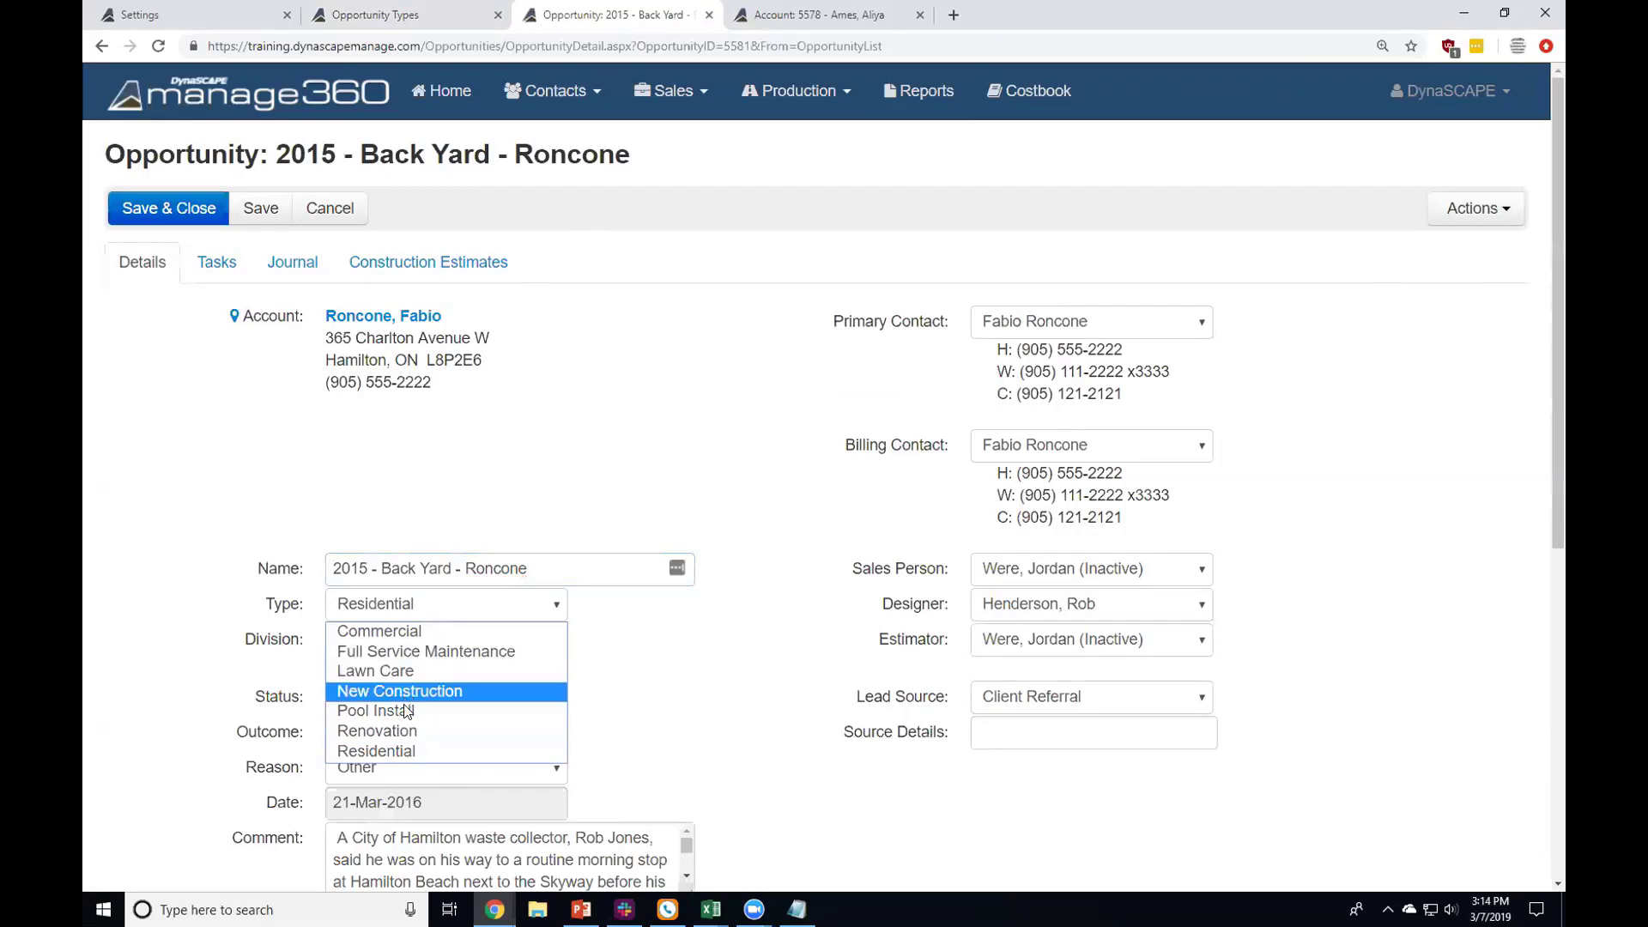
click(595, 266)
click(403, 15)
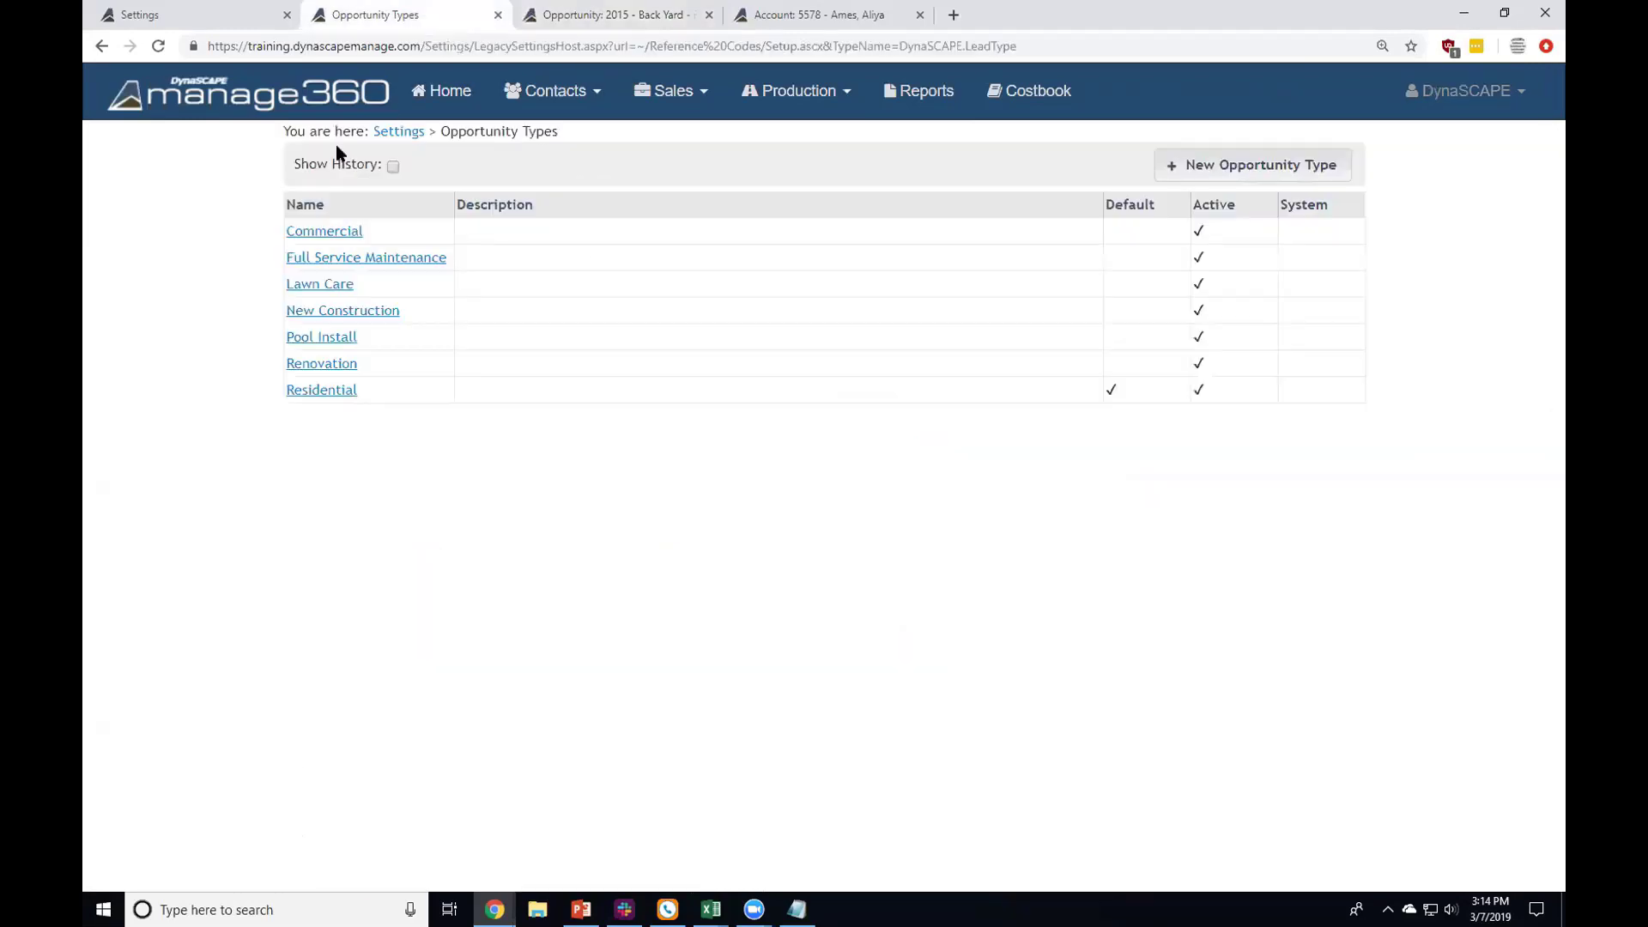
click(389, 132)
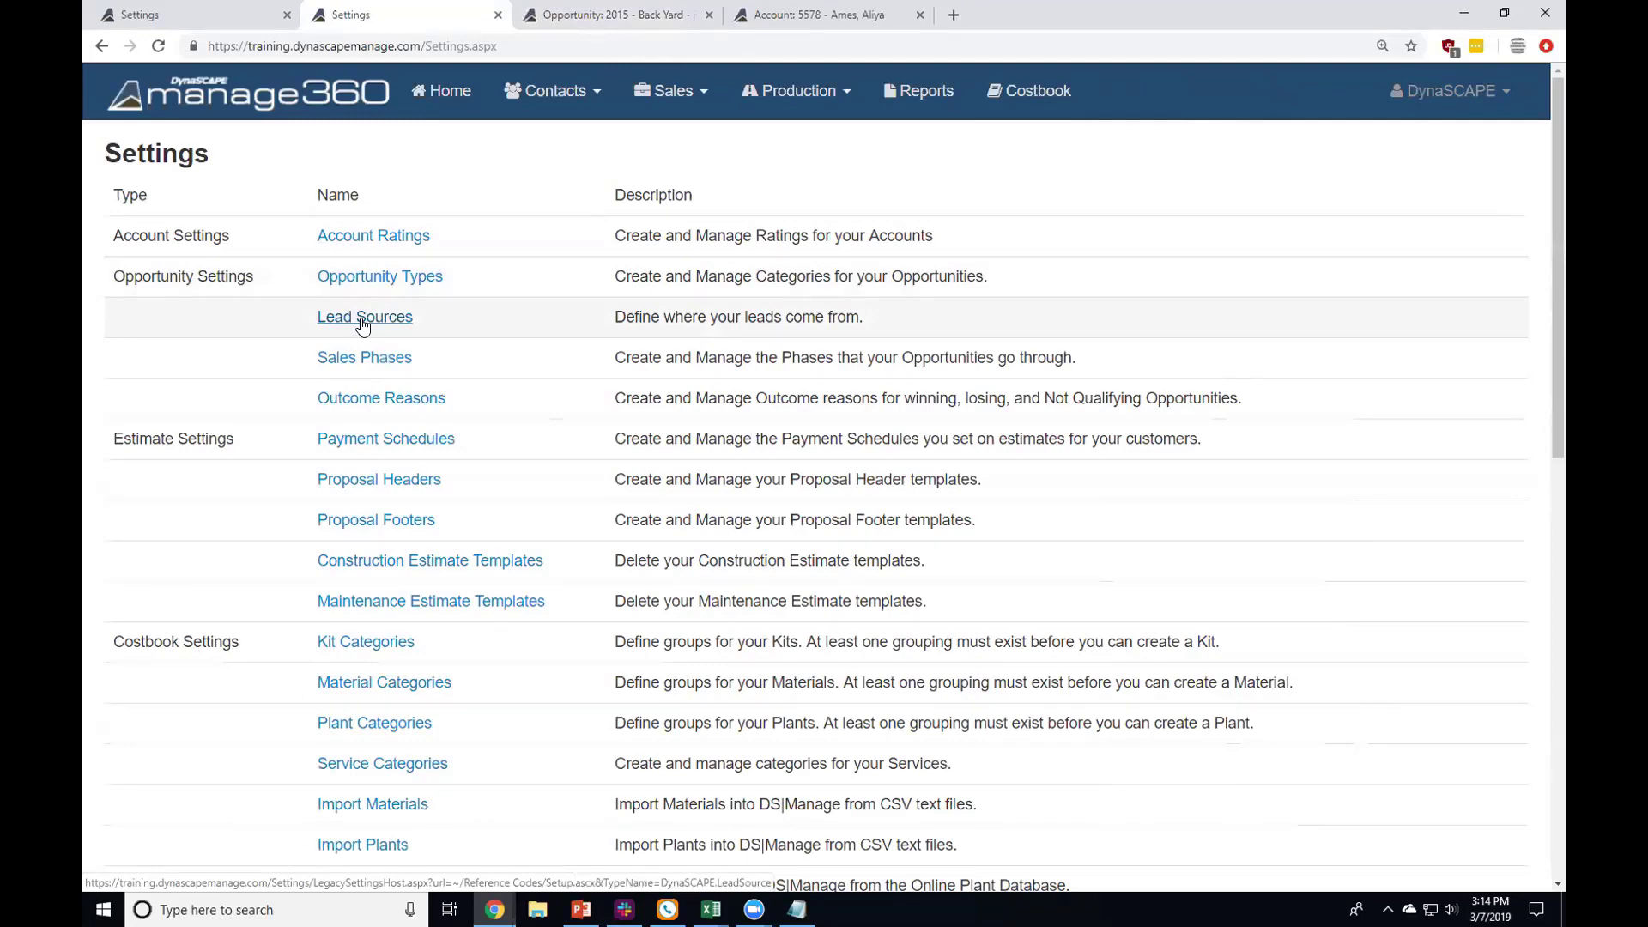
click(362, 324)
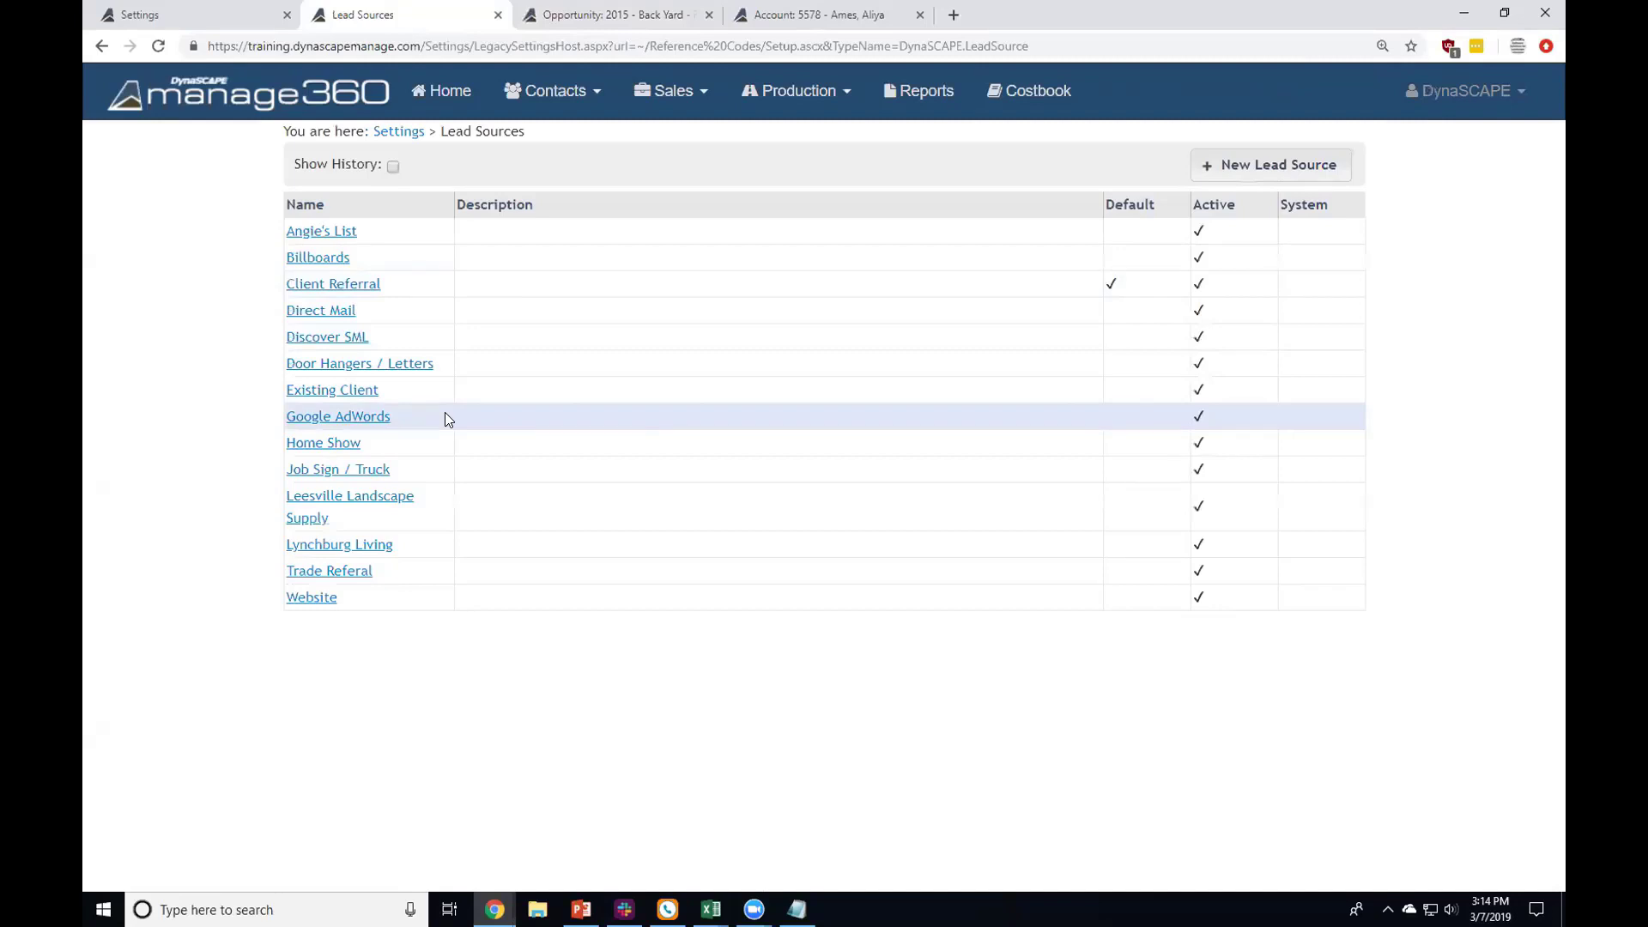
click(573, 18)
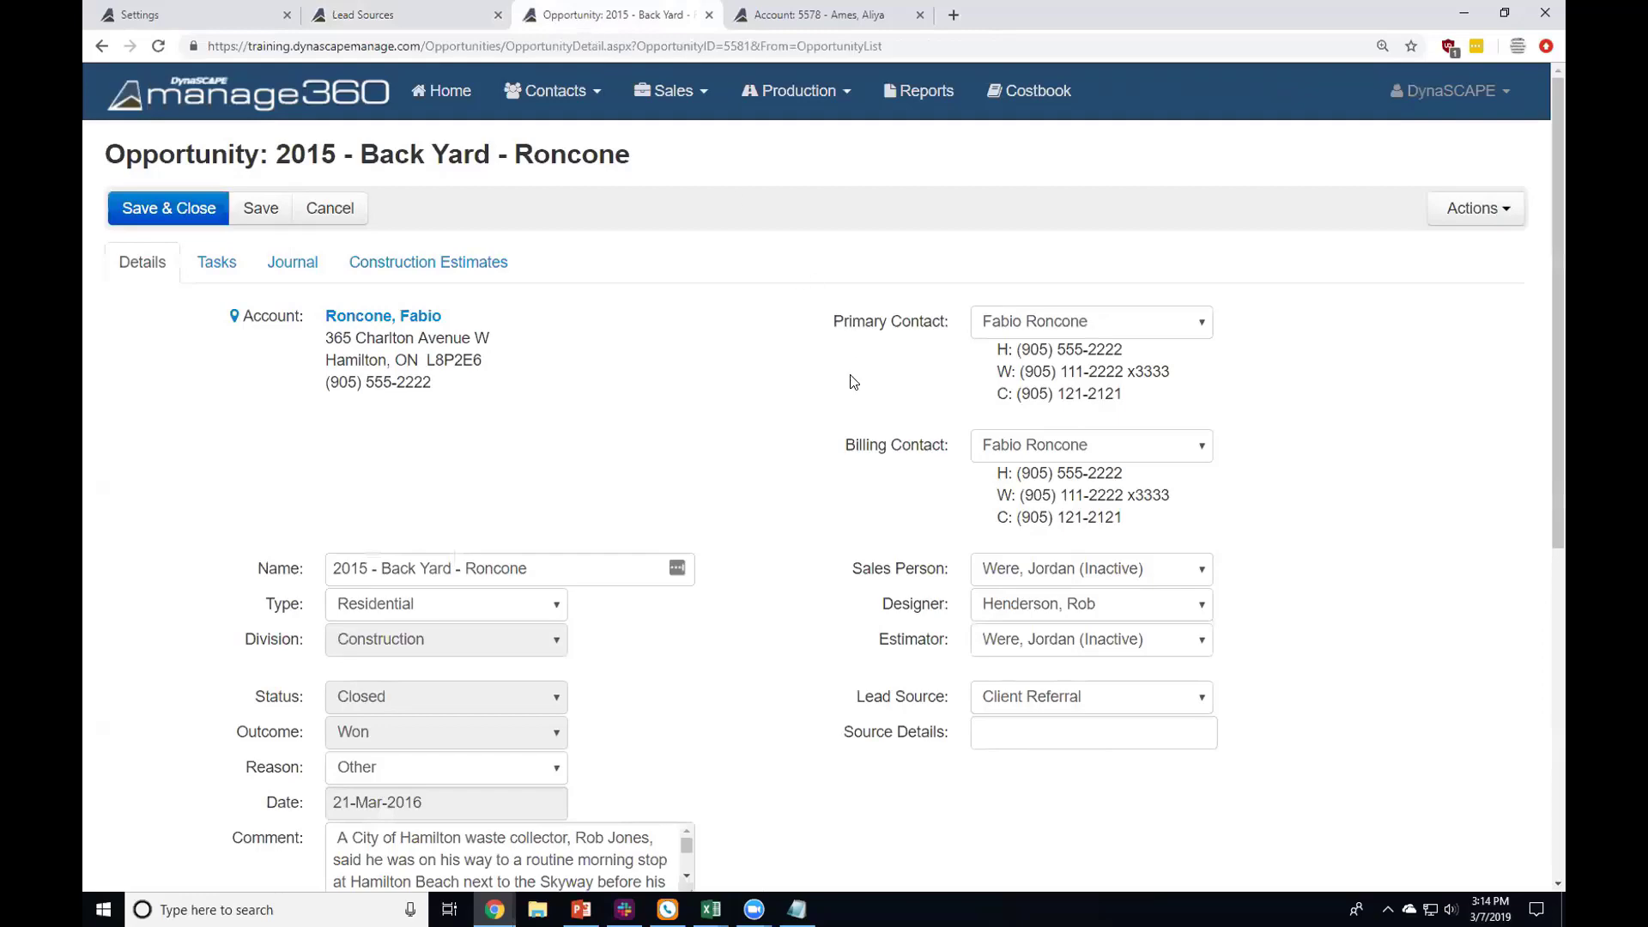
scroll(867, 429, down, 3)
click(1037, 440)
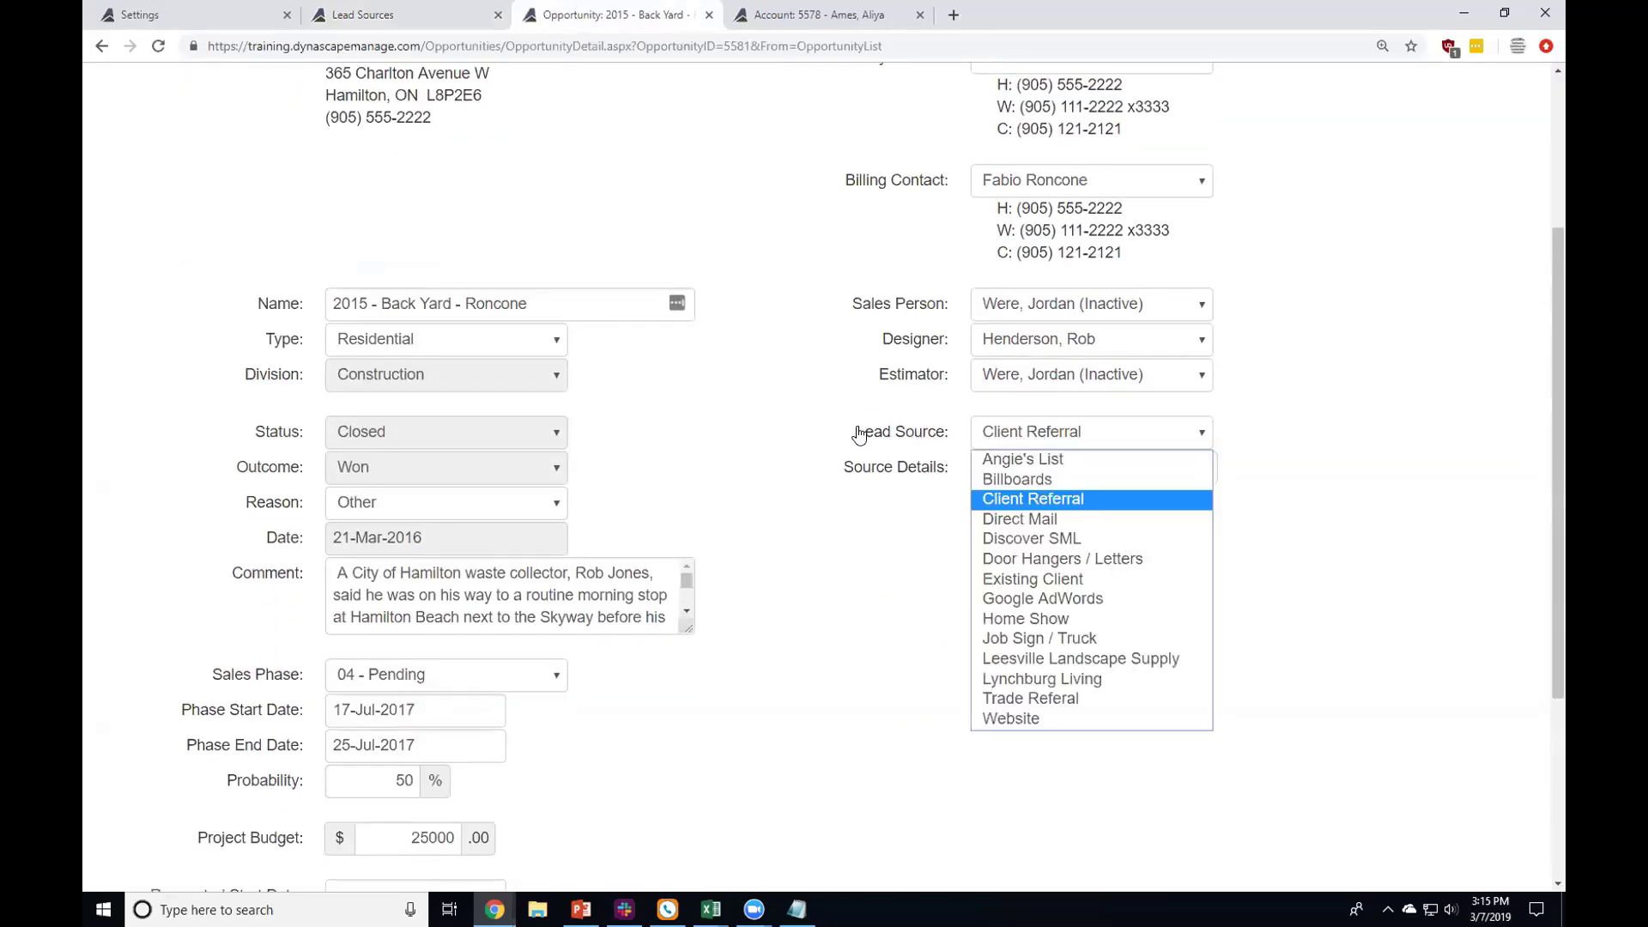
click(845, 7)
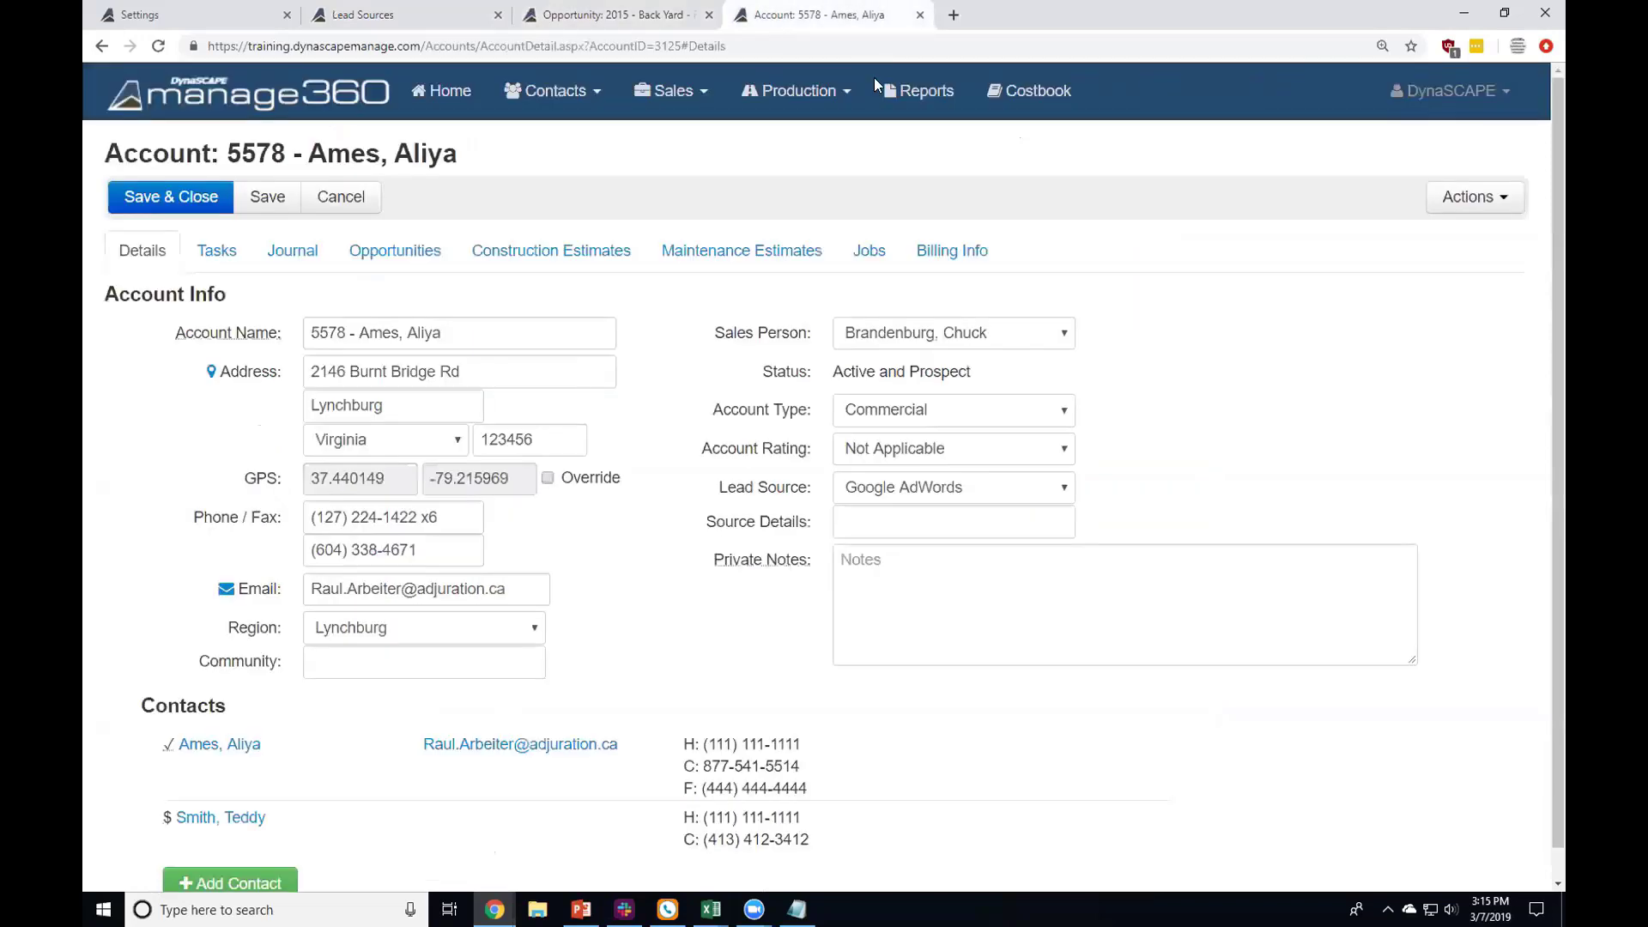
click(915, 482)
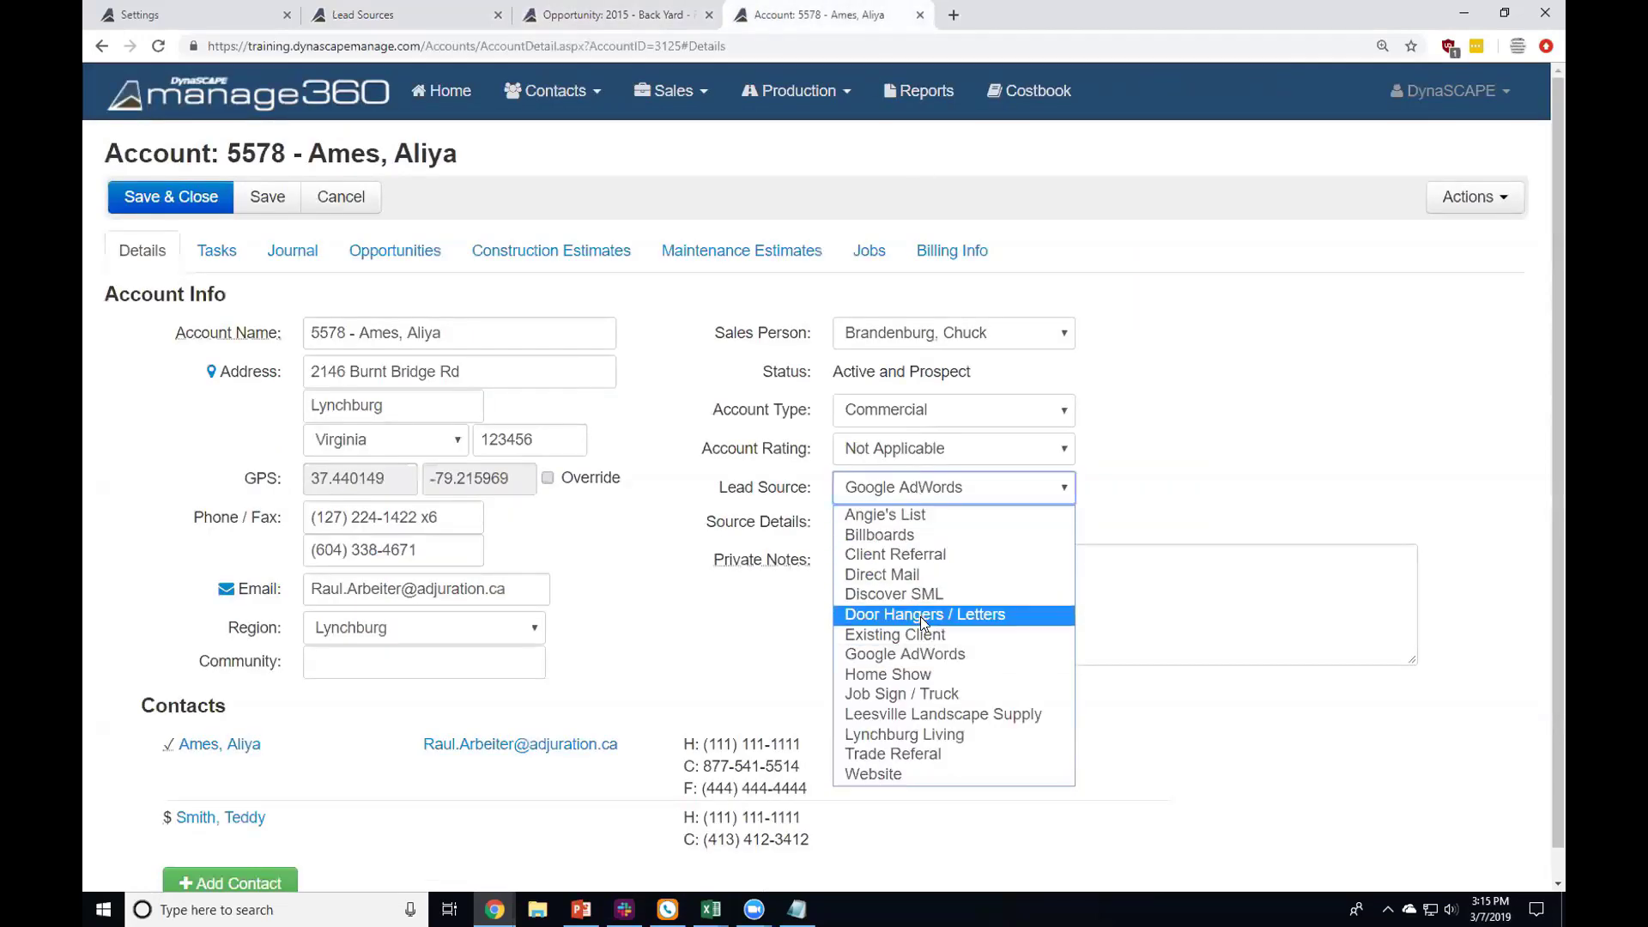
click(782, 309)
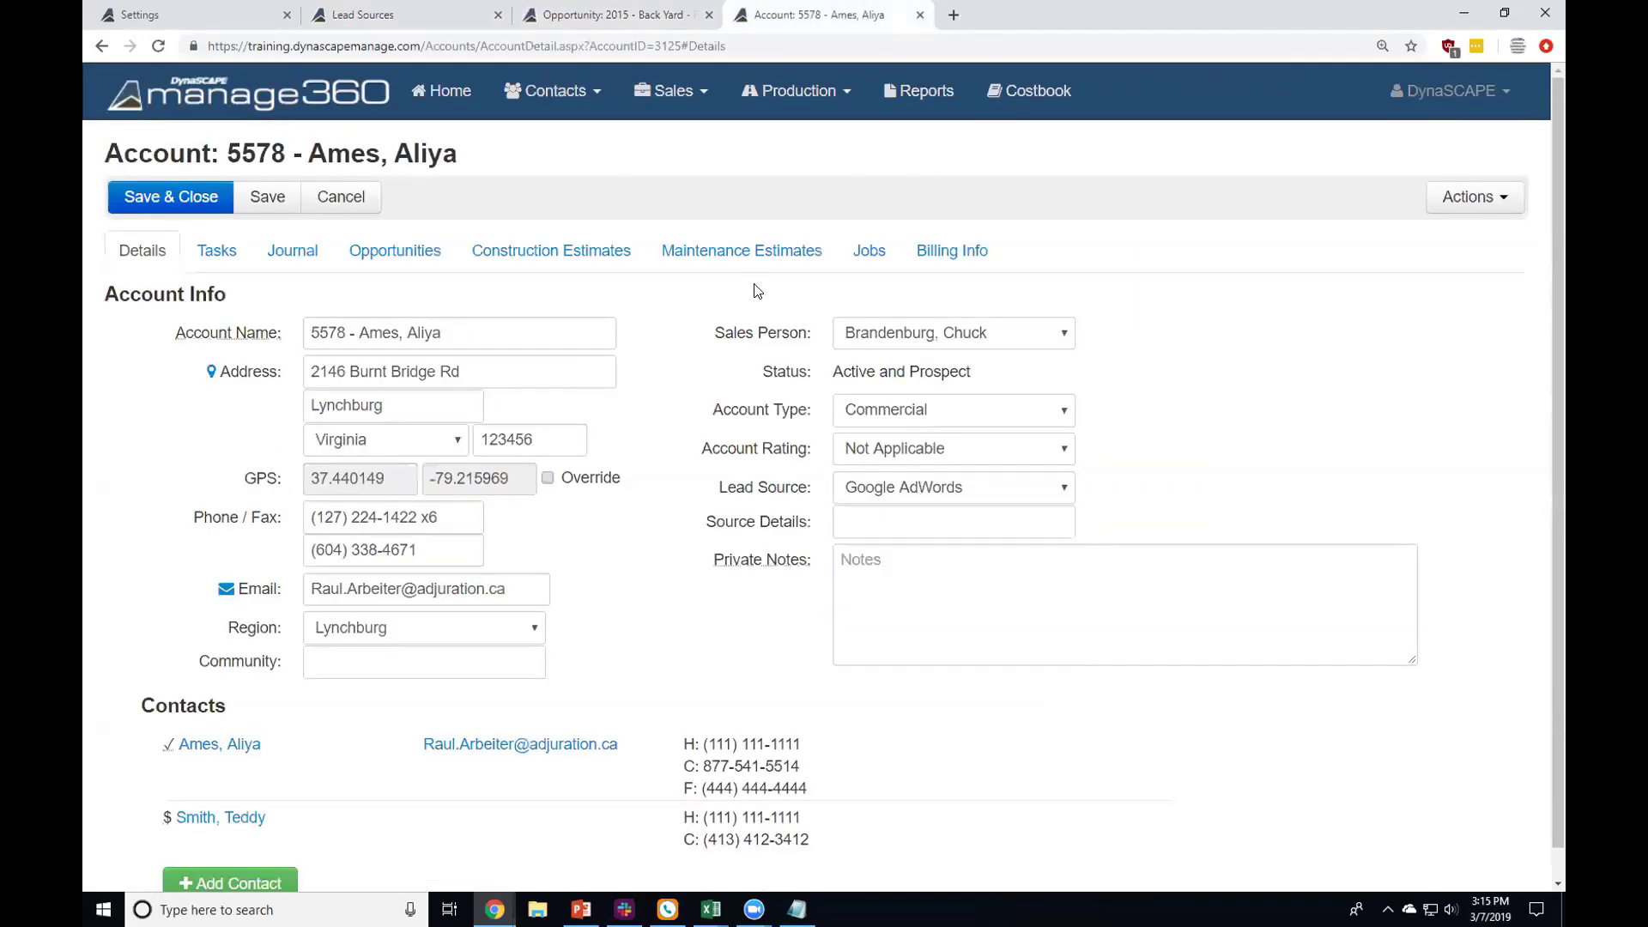
click(393, 12)
click(387, 137)
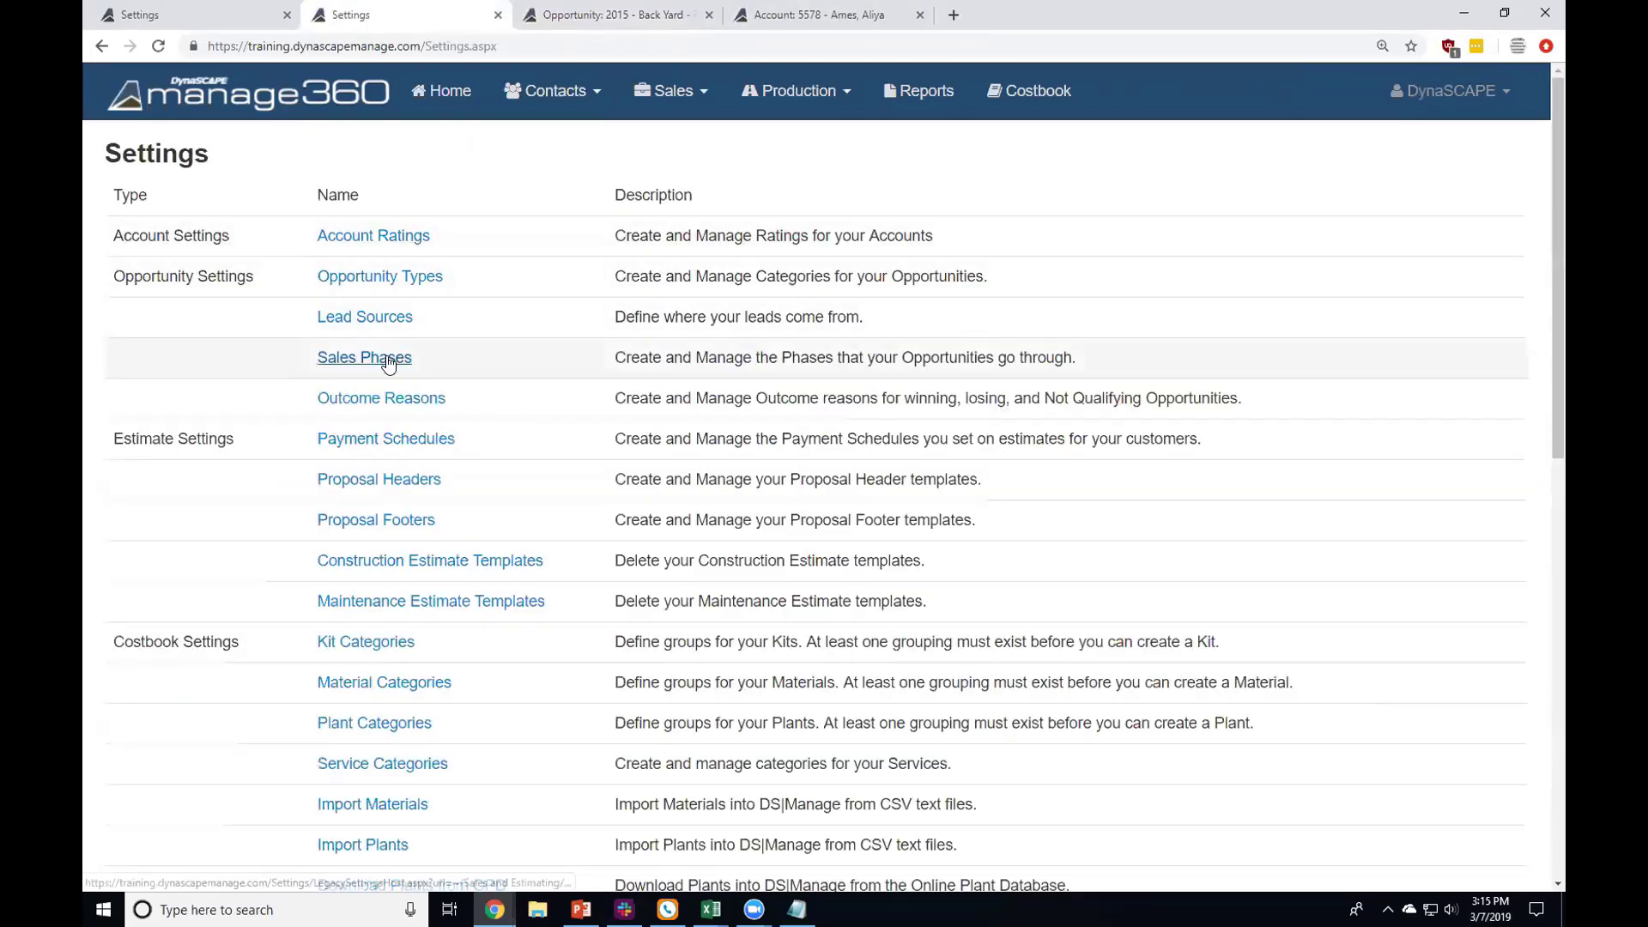
click(389, 357)
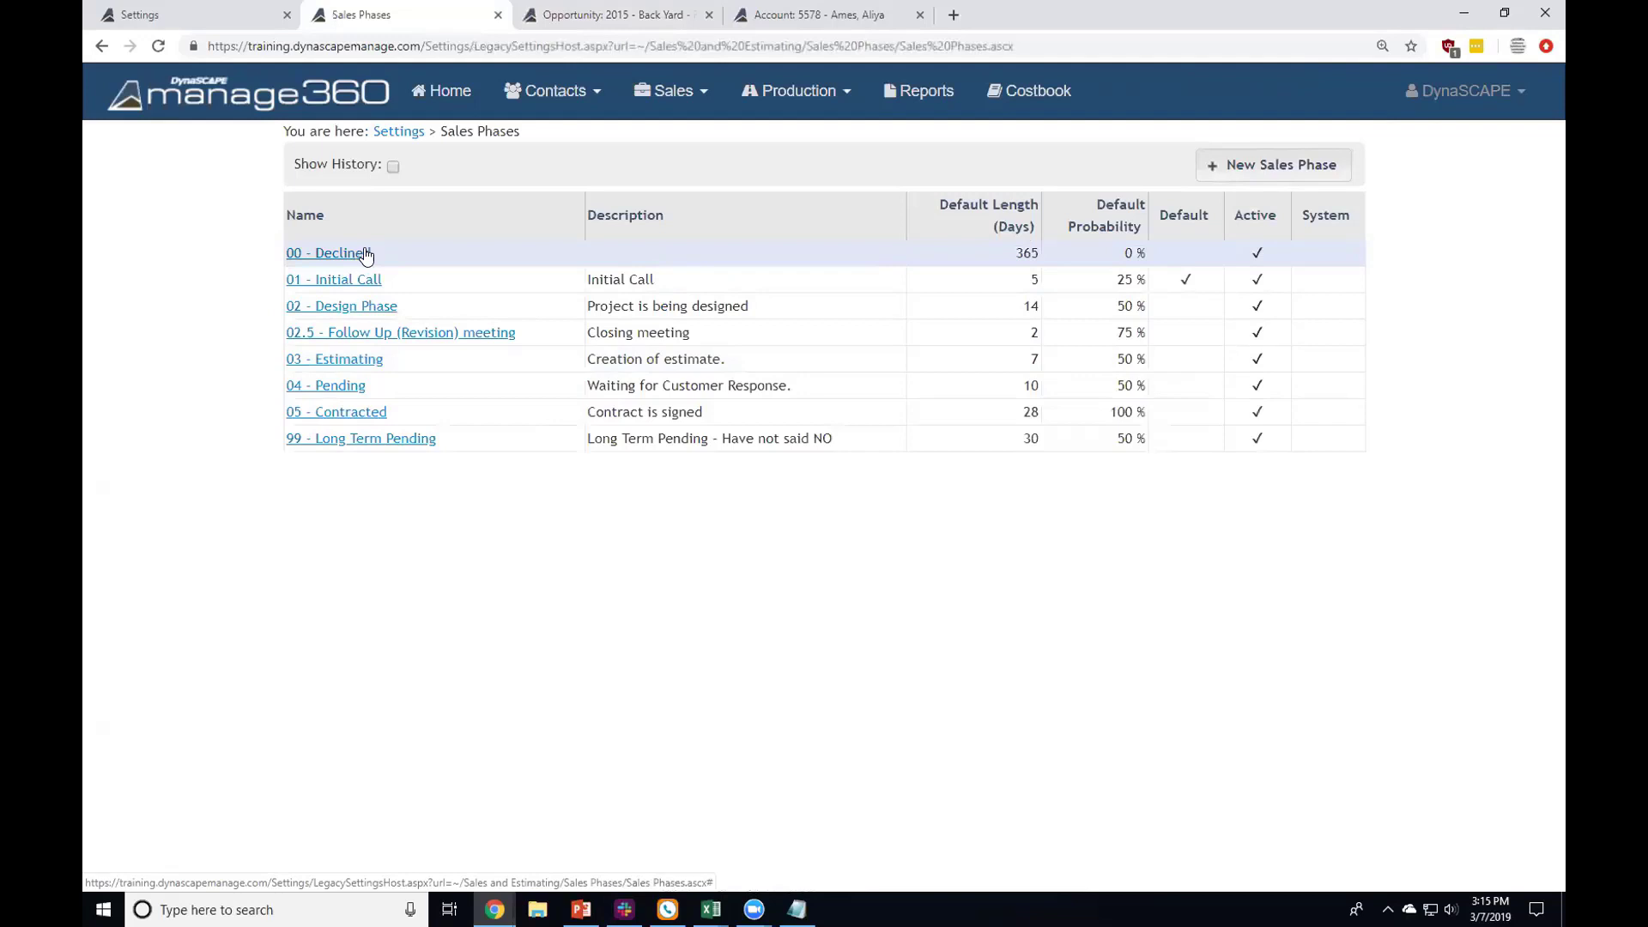
drag(374, 251, 562, 229)
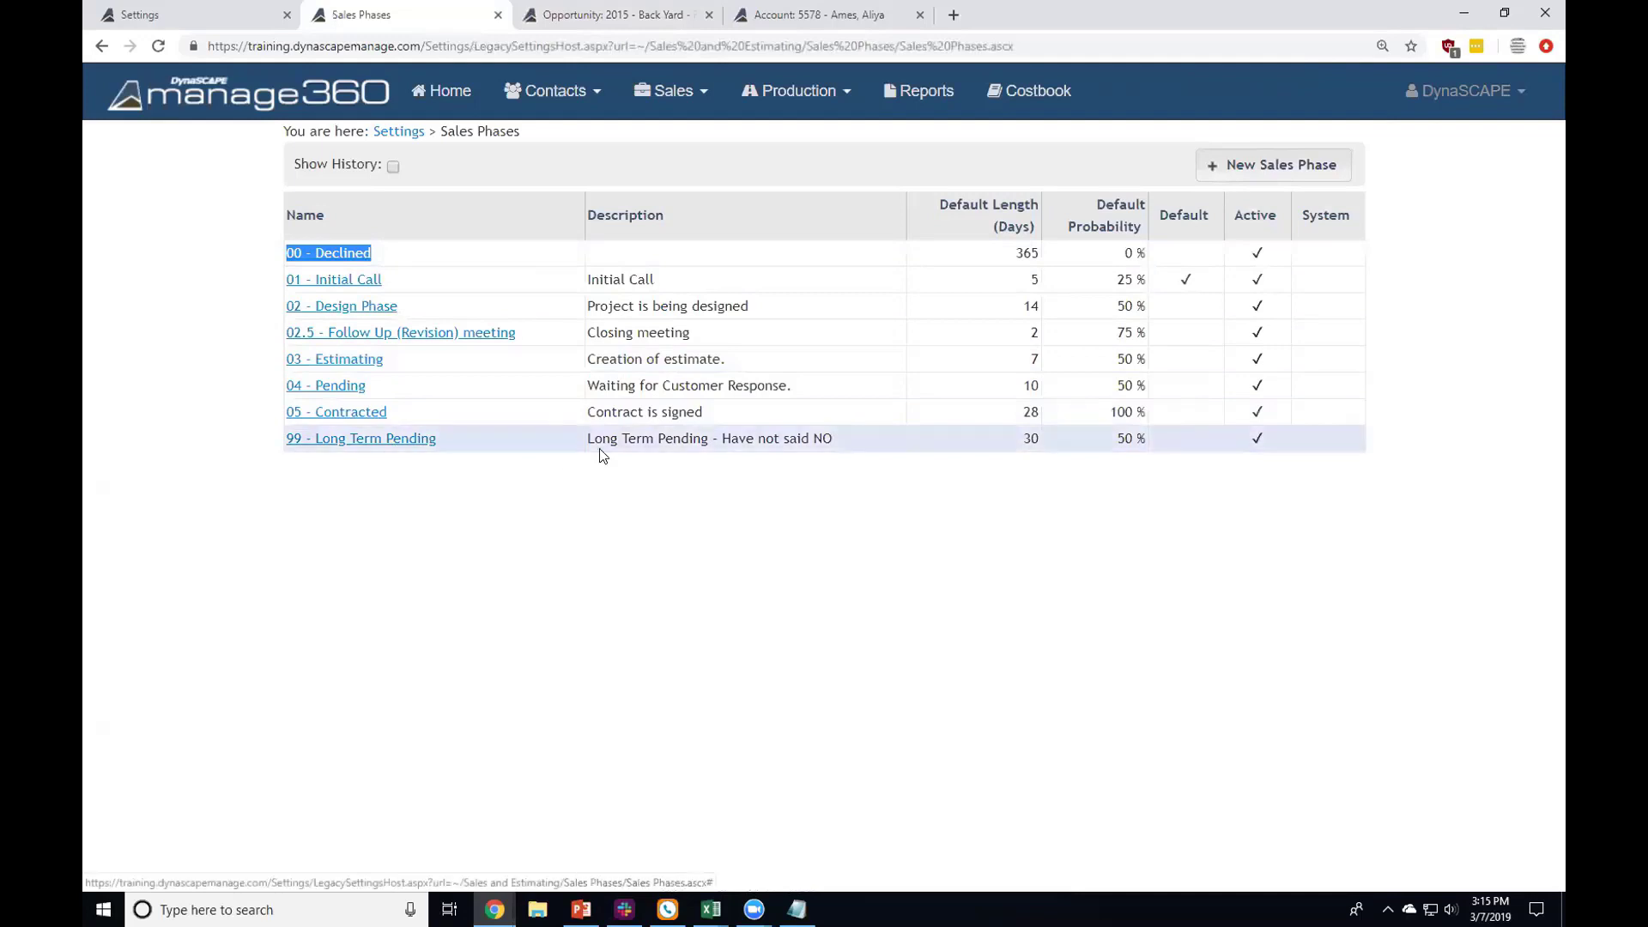
drag(731, 439, 897, 446)
drag(1000, 441, 1032, 442)
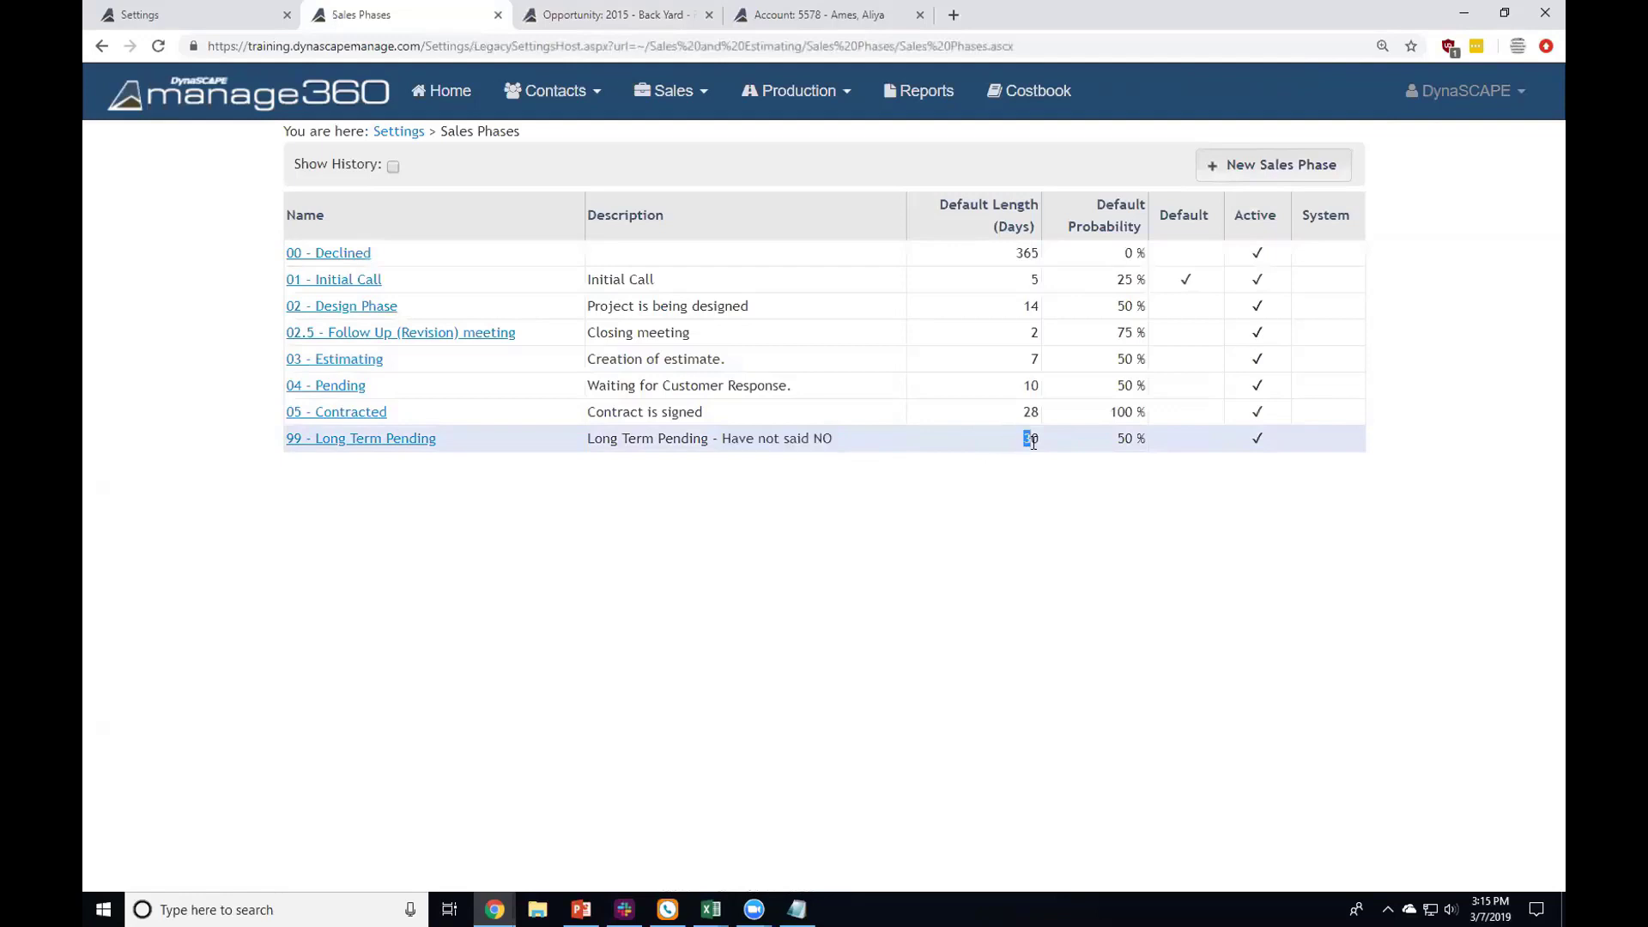
click(1127, 438)
drag(1000, 443, 1033, 435)
Step: Inspect the 99 - Long Term Pending sales phase: its name, 30-day default length and 50% probability
click(398, 439)
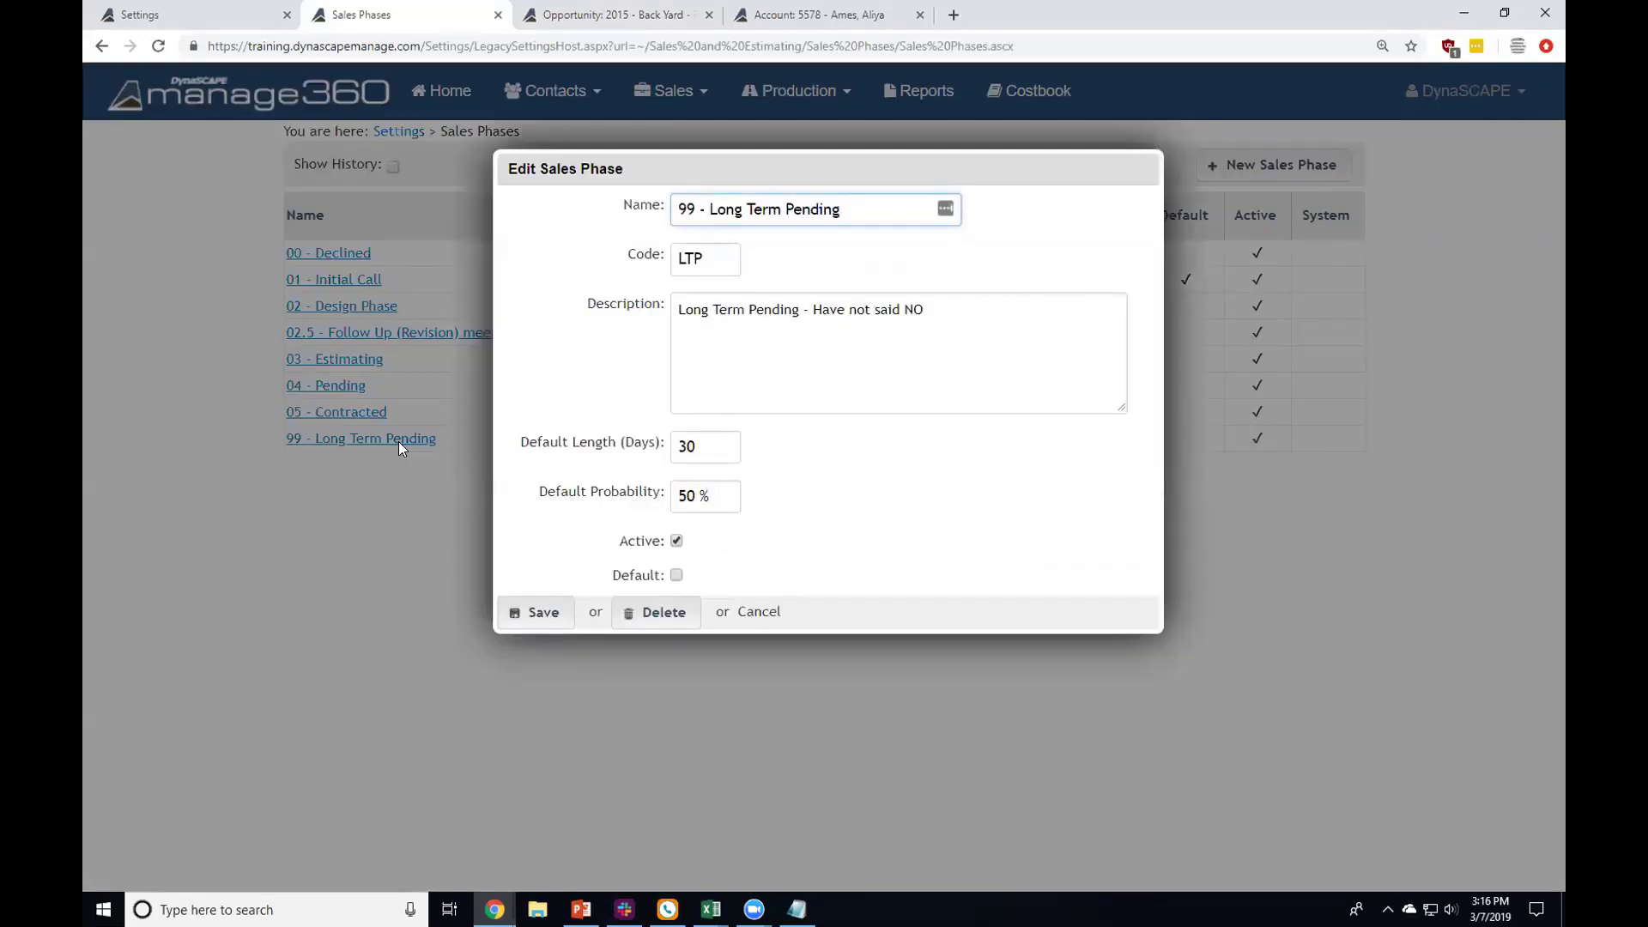
drag(819, 209, 668, 235)
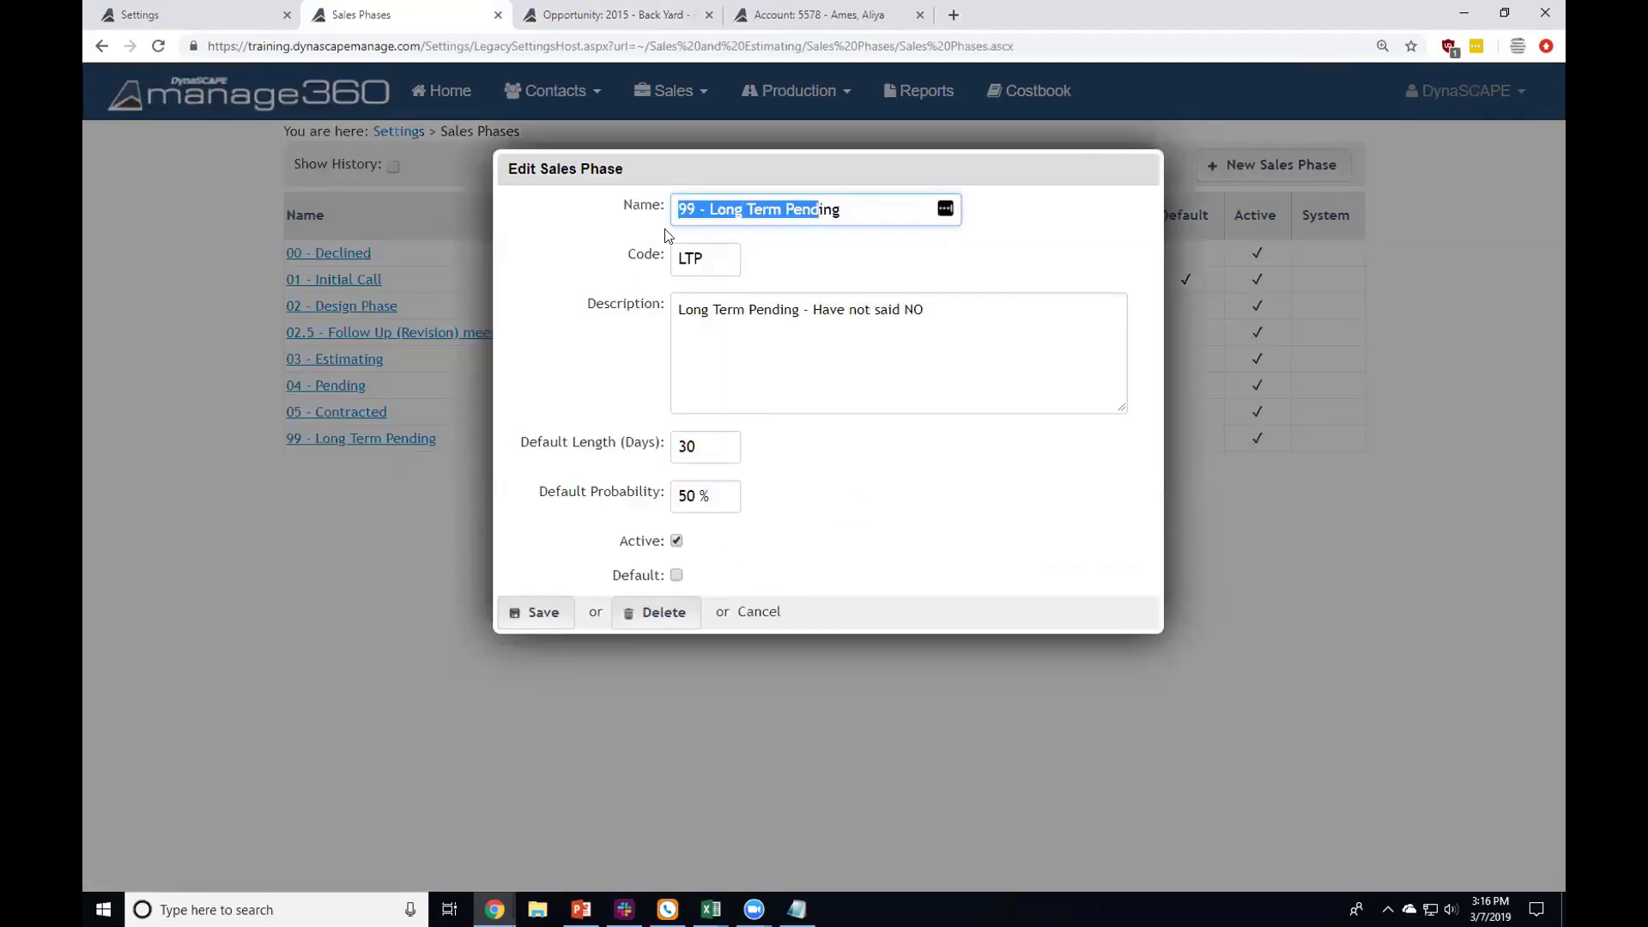
click(723, 446)
drag(723, 445, 611, 451)
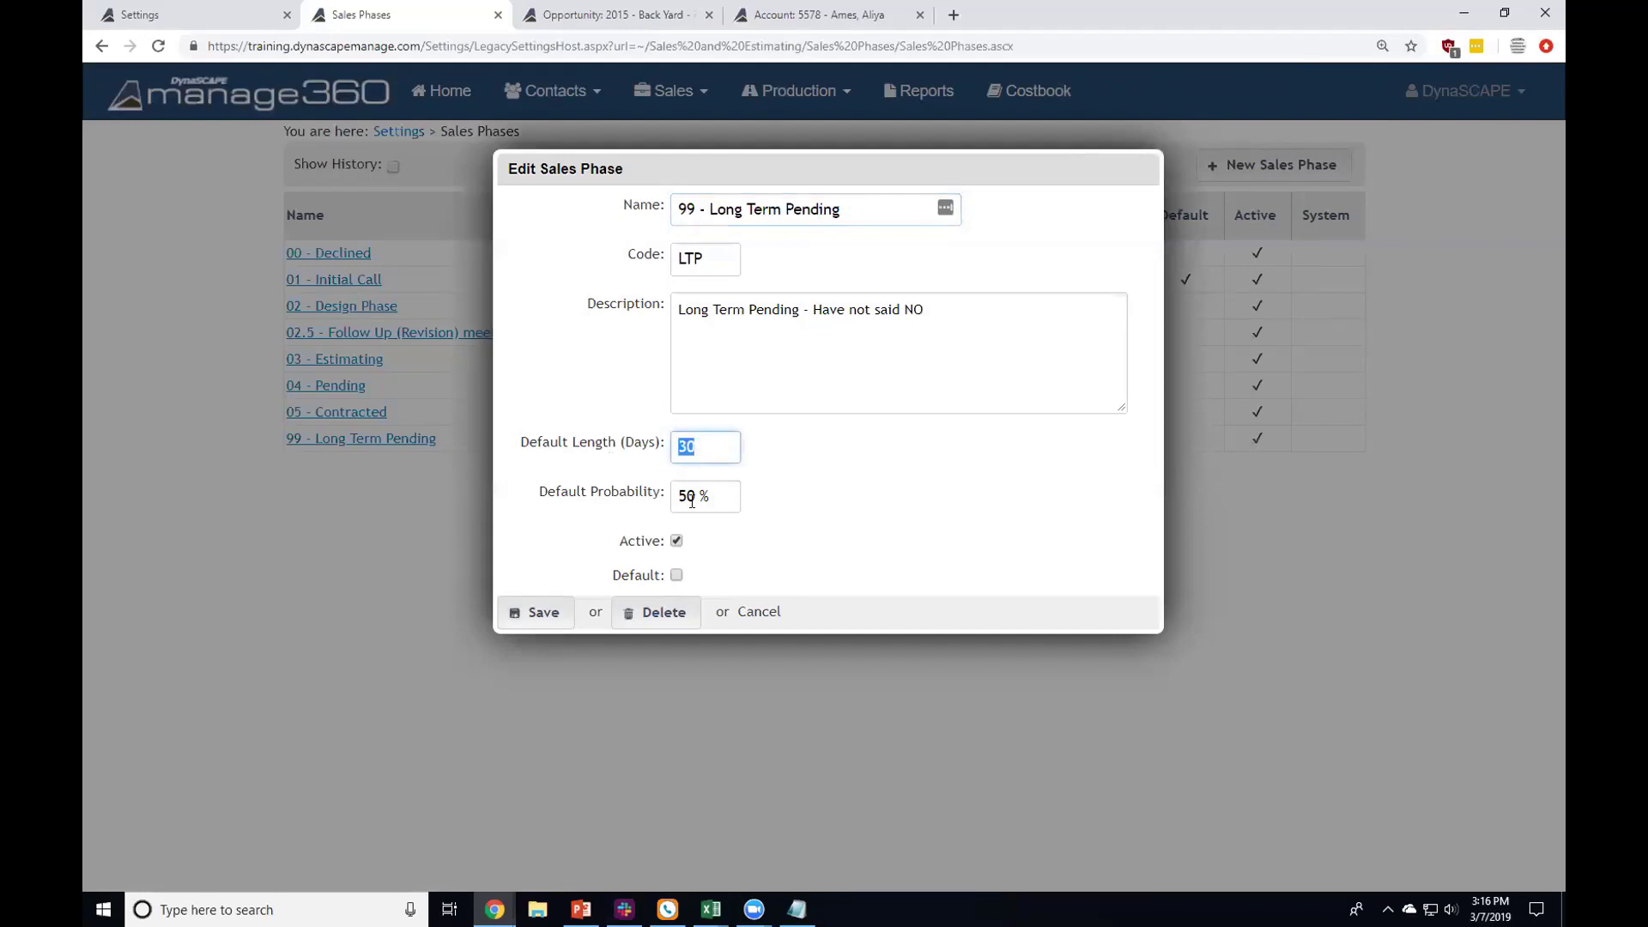
click(691, 501)
drag(692, 501, 543, 495)
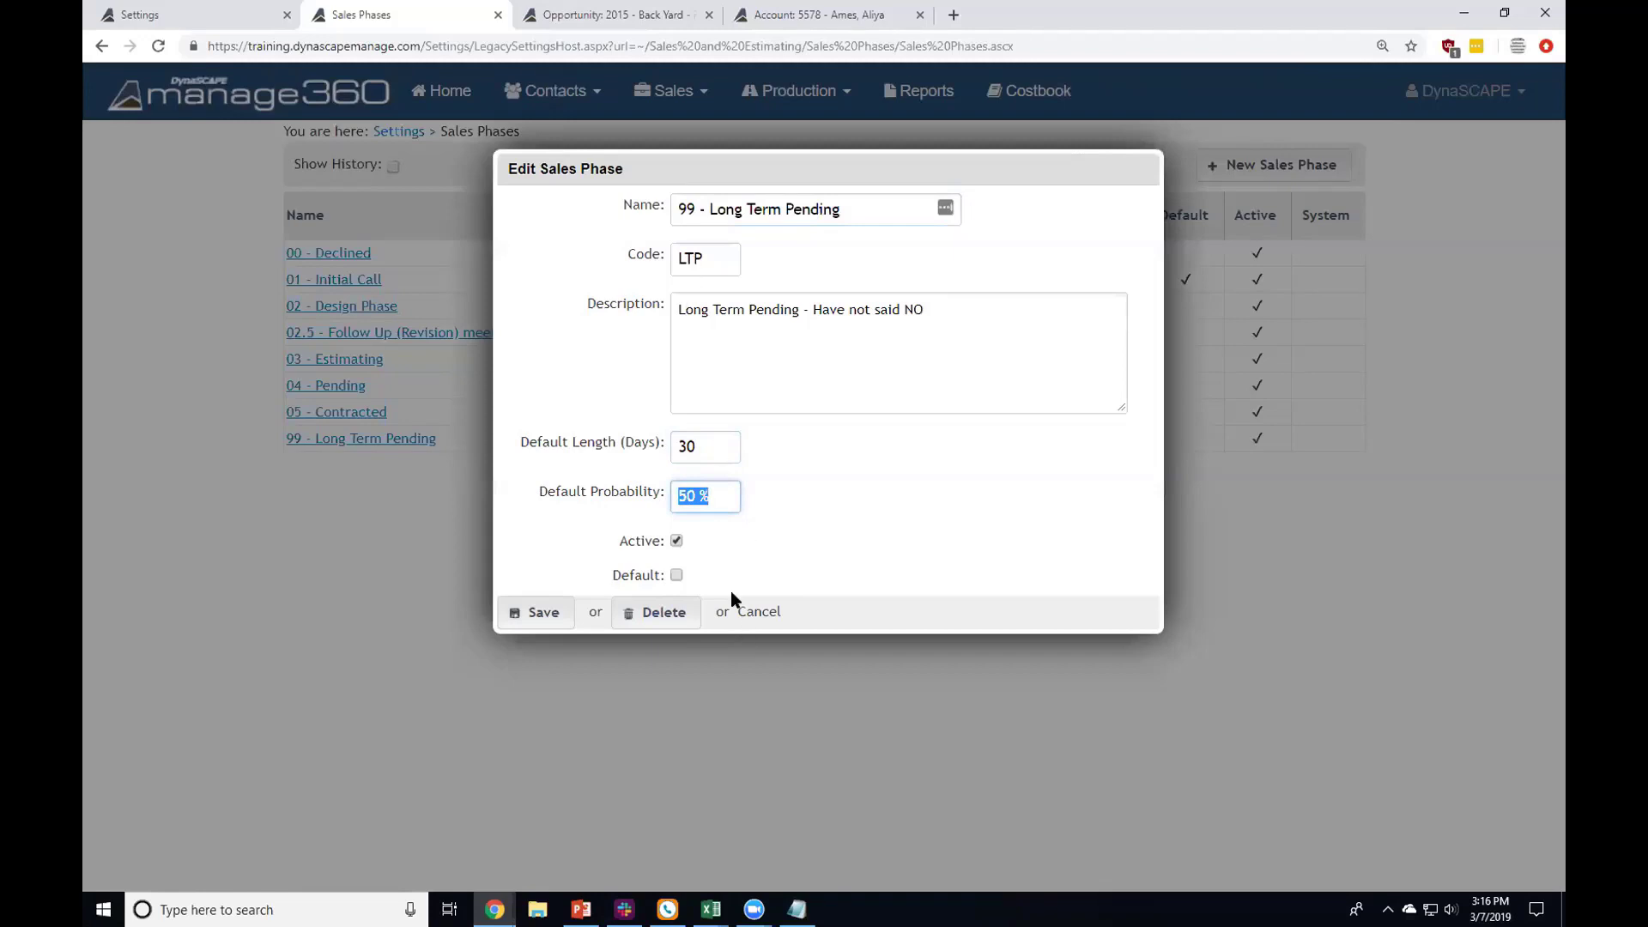
Step: Cancel without saving and point out Long Term Pending's 30-day length in the Sales Phases list
click(754, 610)
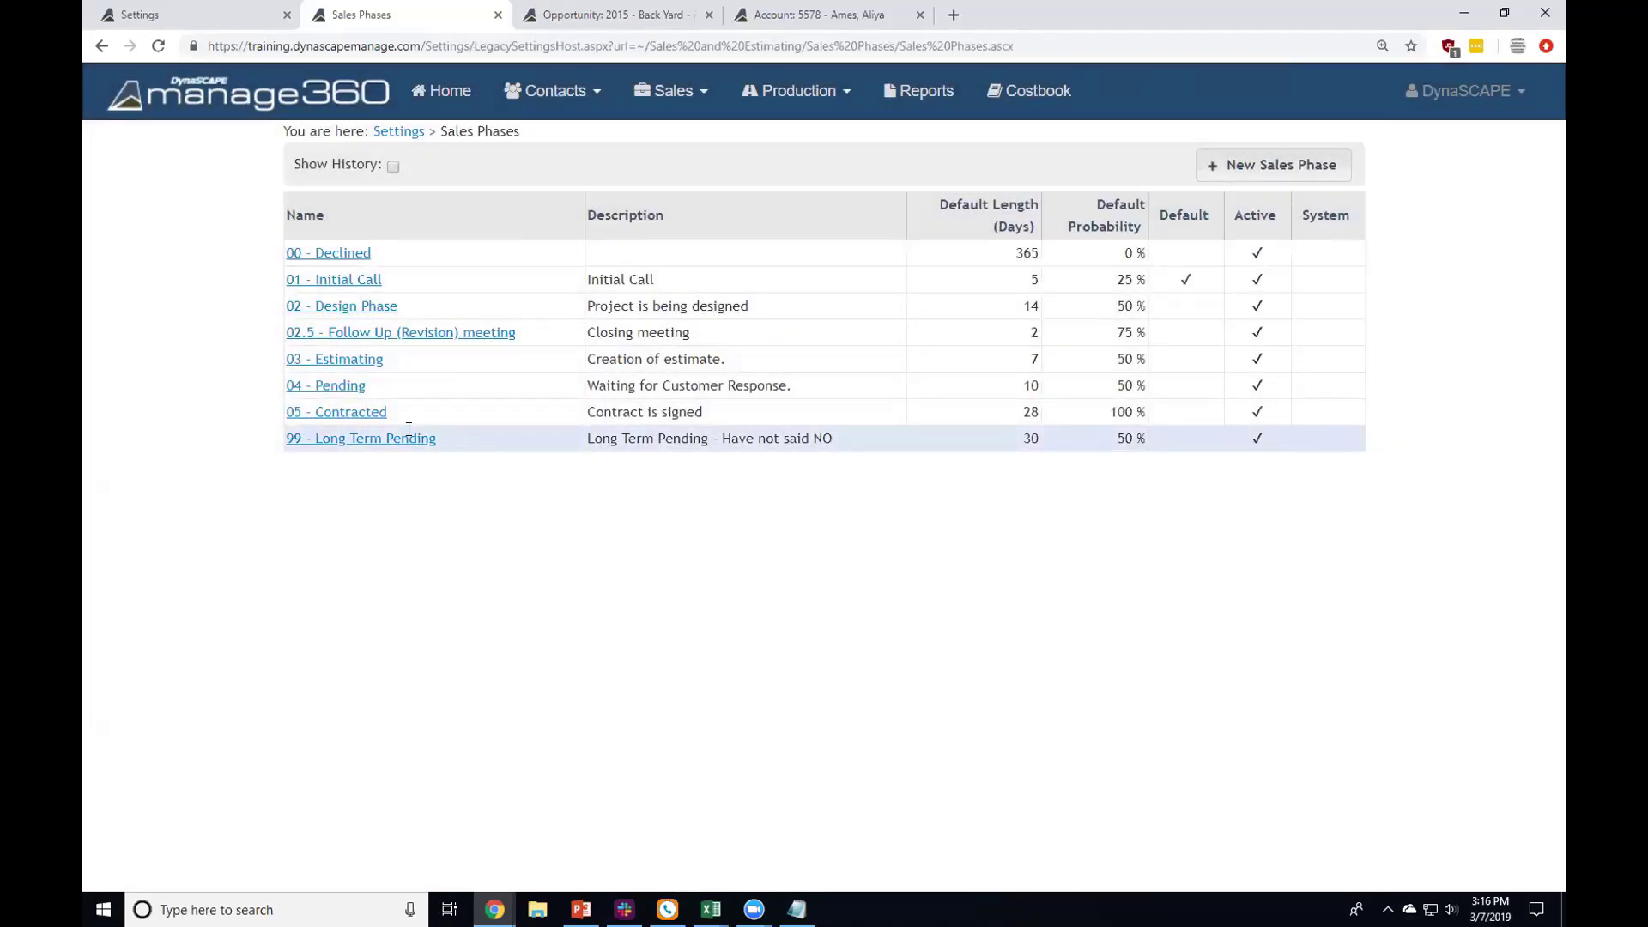
drag(436, 437, 311, 437)
double_click(1030, 438)
click(762, 435)
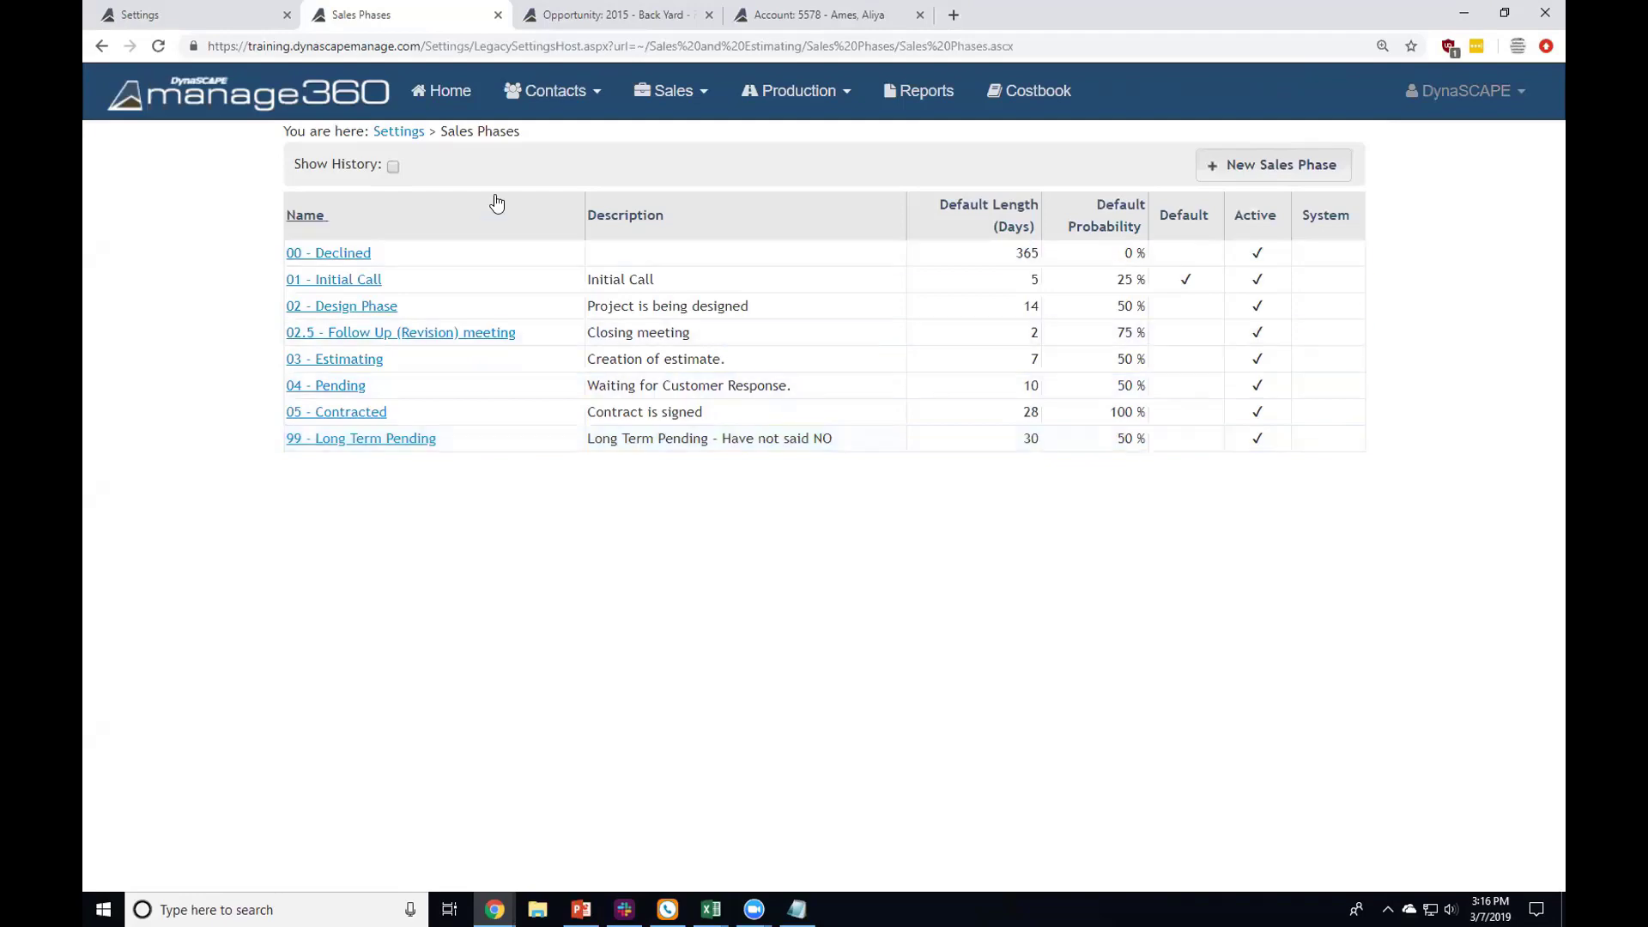
Step: Go back to Settings and open the Opportunity Outcome Reasons list
click(410, 134)
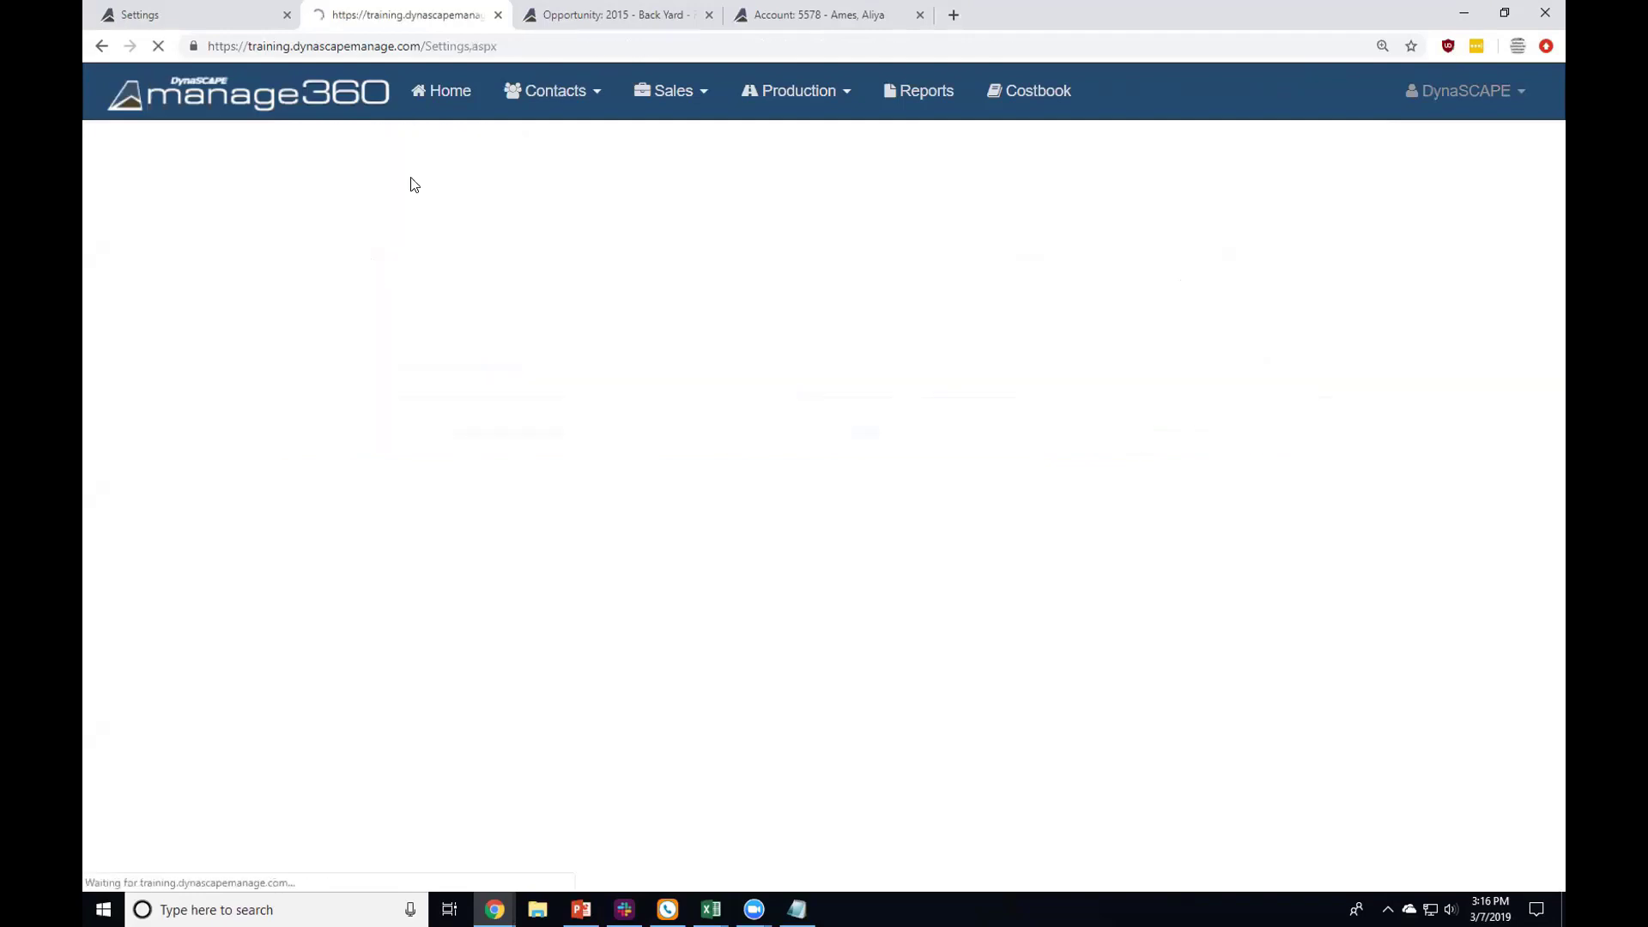
scroll(425, 364, down, 1)
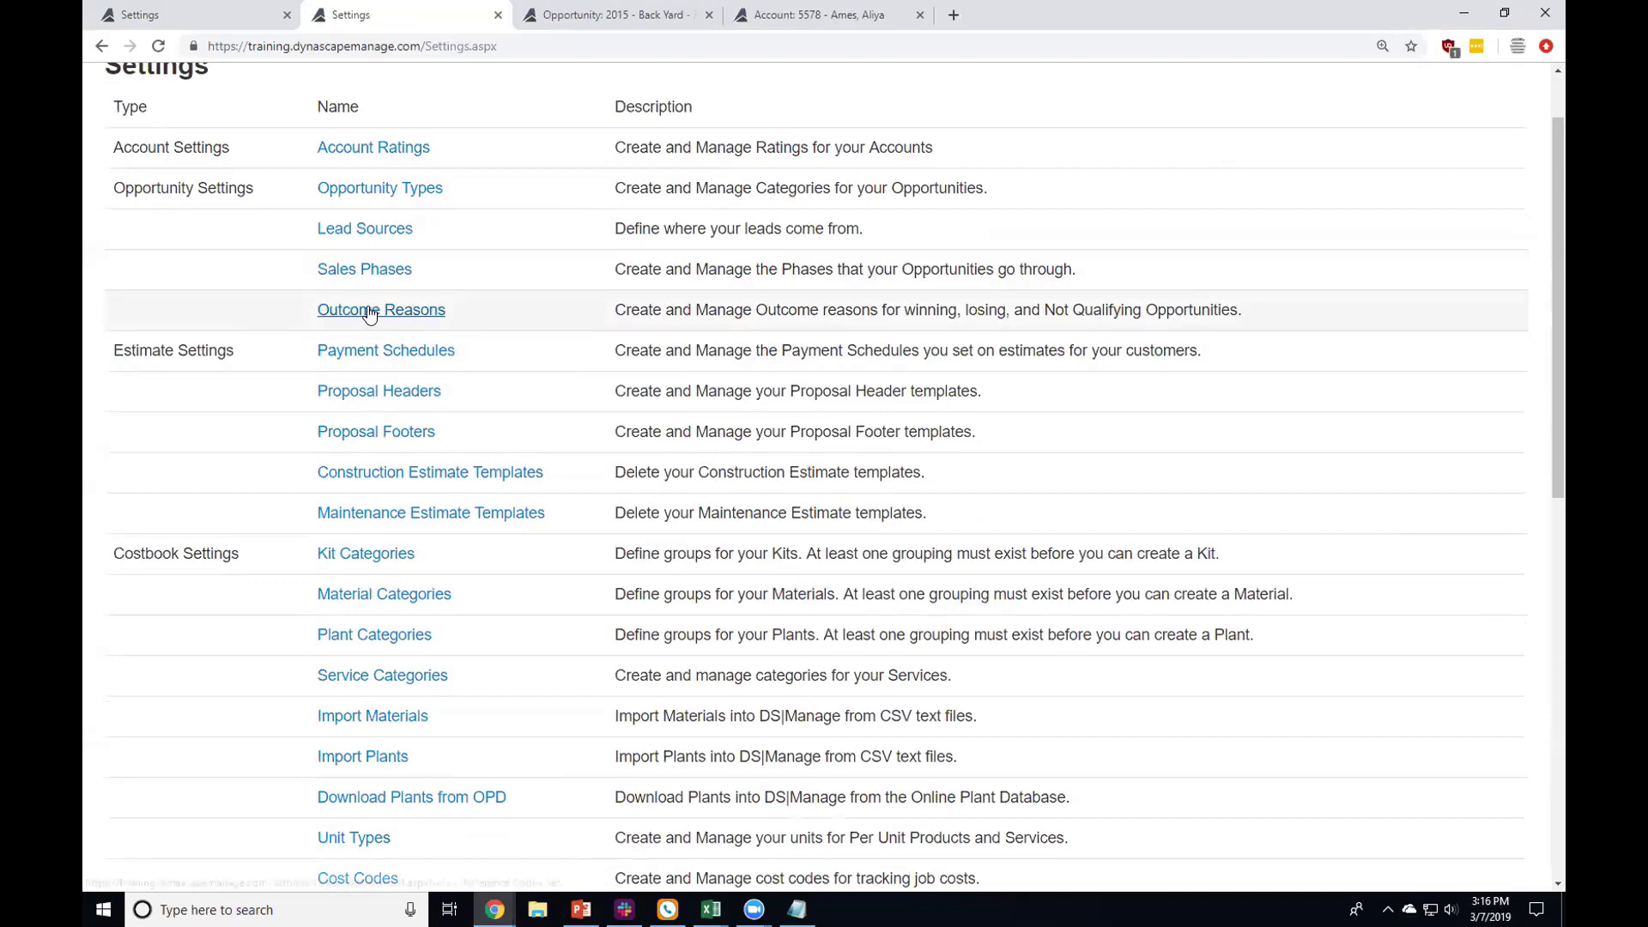
click(370, 313)
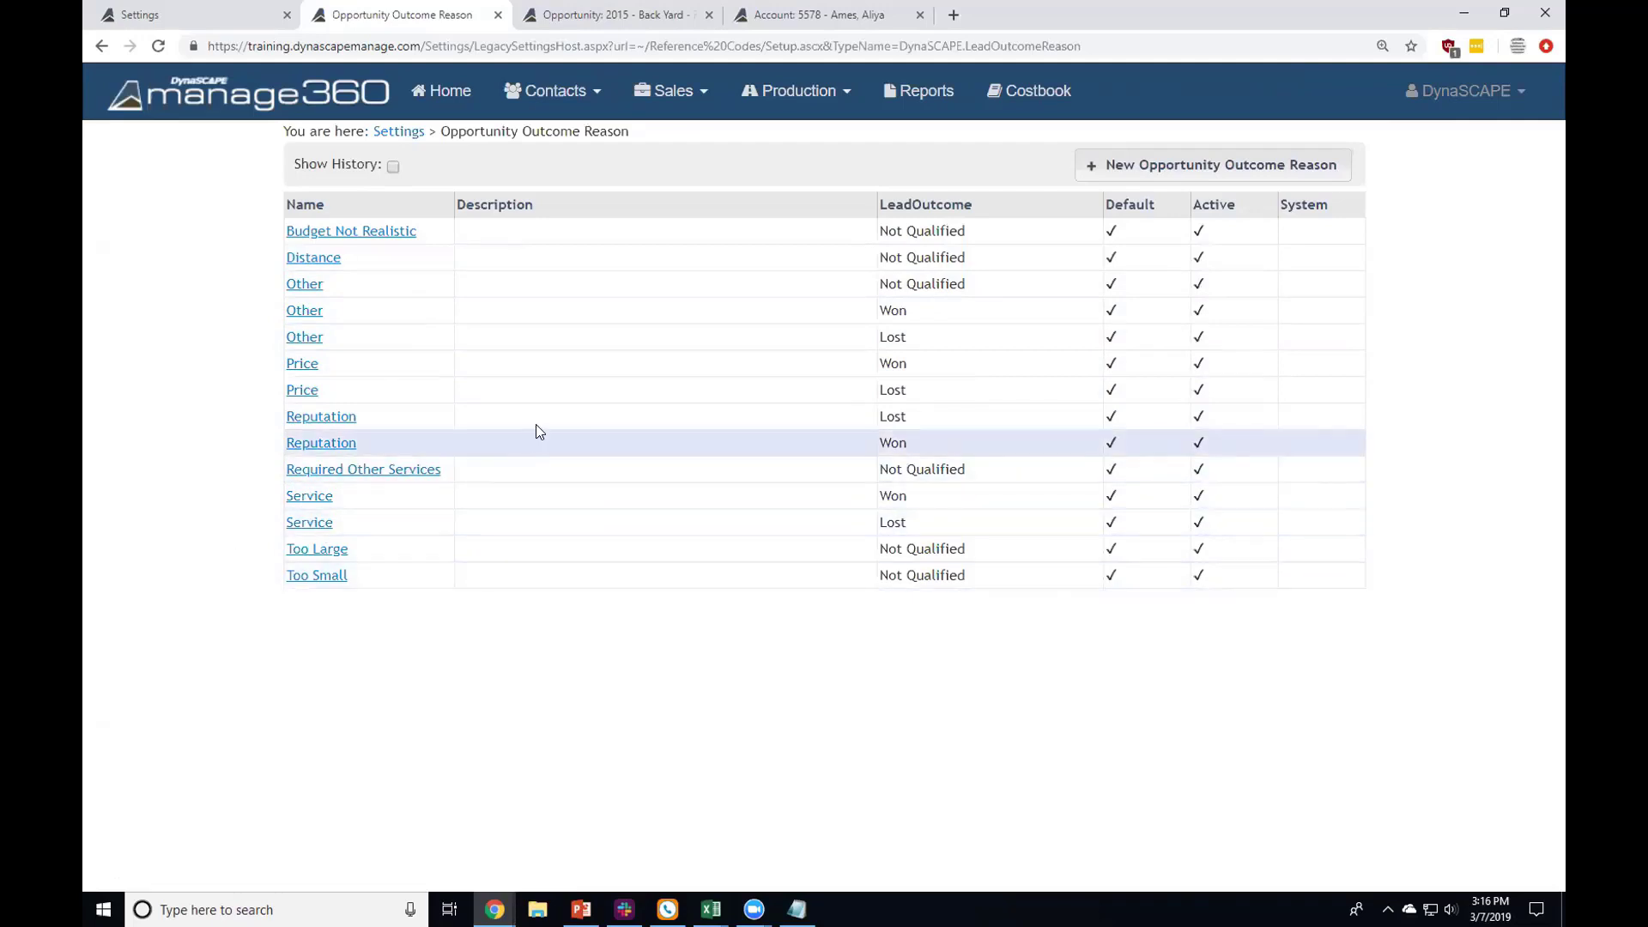
Step: Point out the Price reasons, one paired with the Won outcome and one with Lost
drag(577, 279, 599, 427)
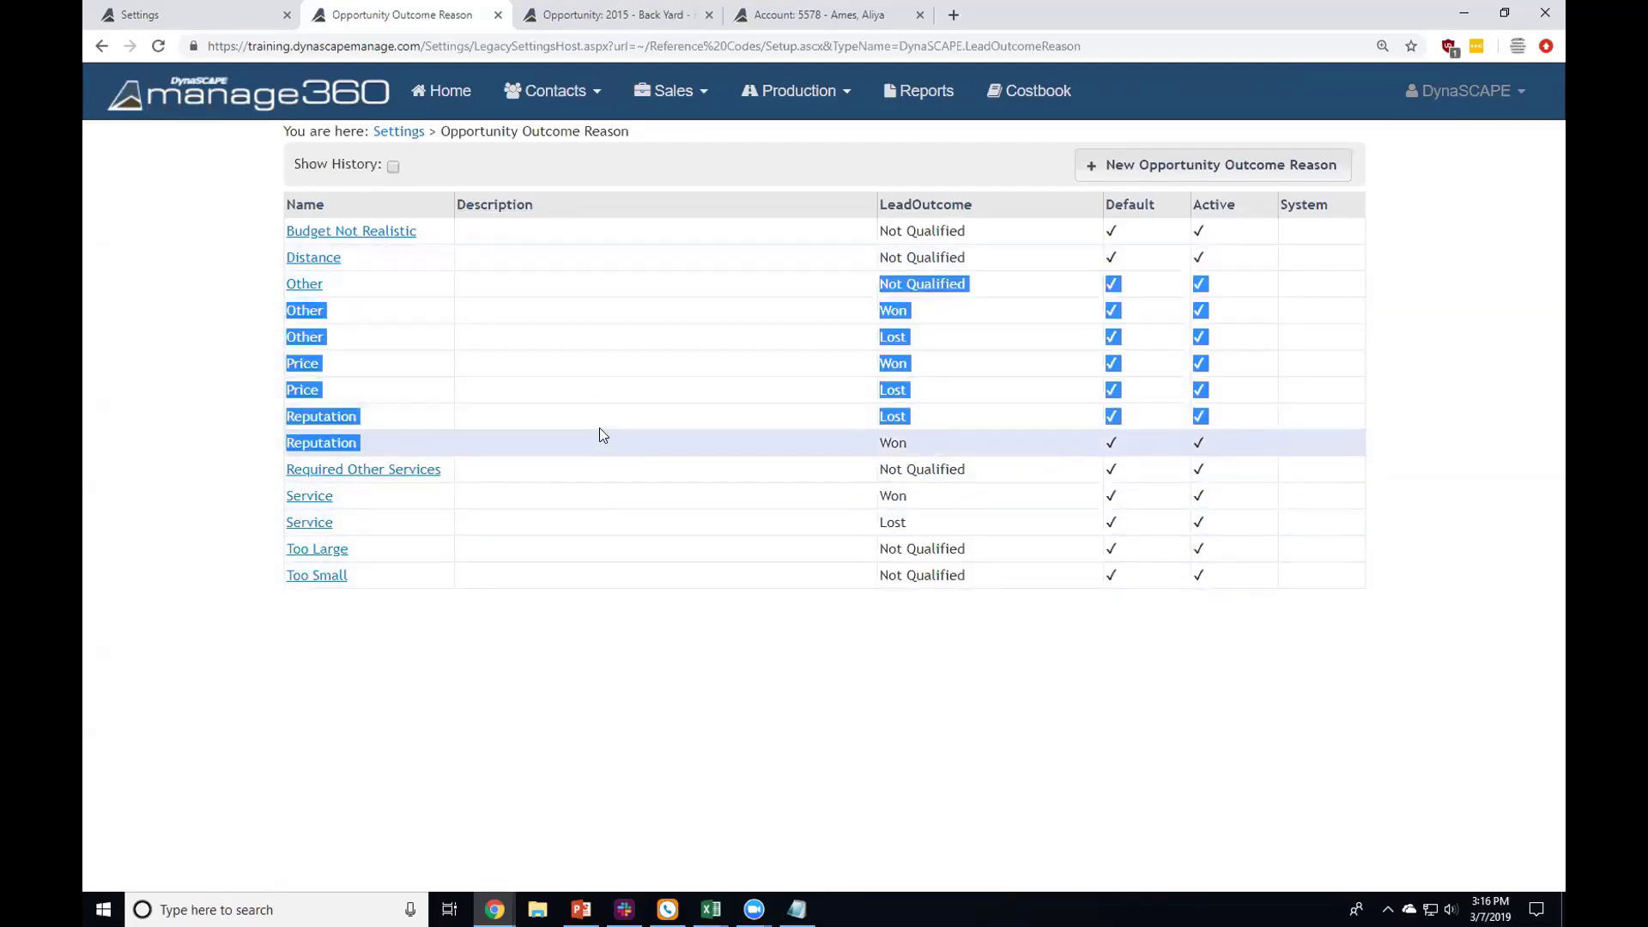
click(599, 428)
drag(862, 371, 907, 364)
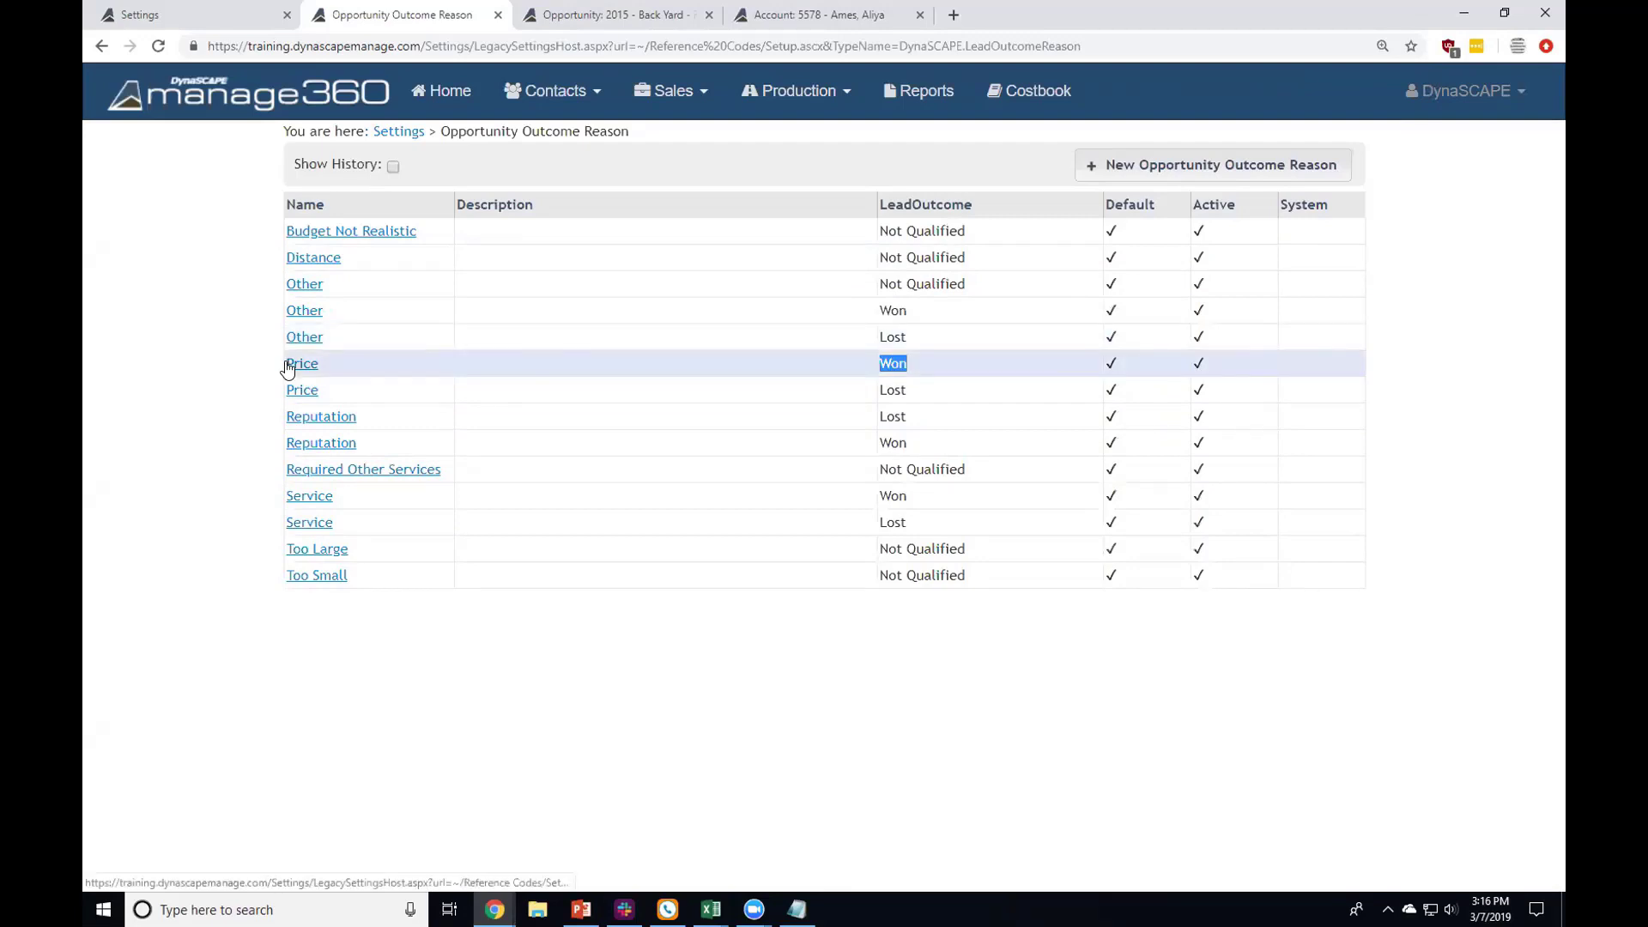
drag(877, 391, 912, 396)
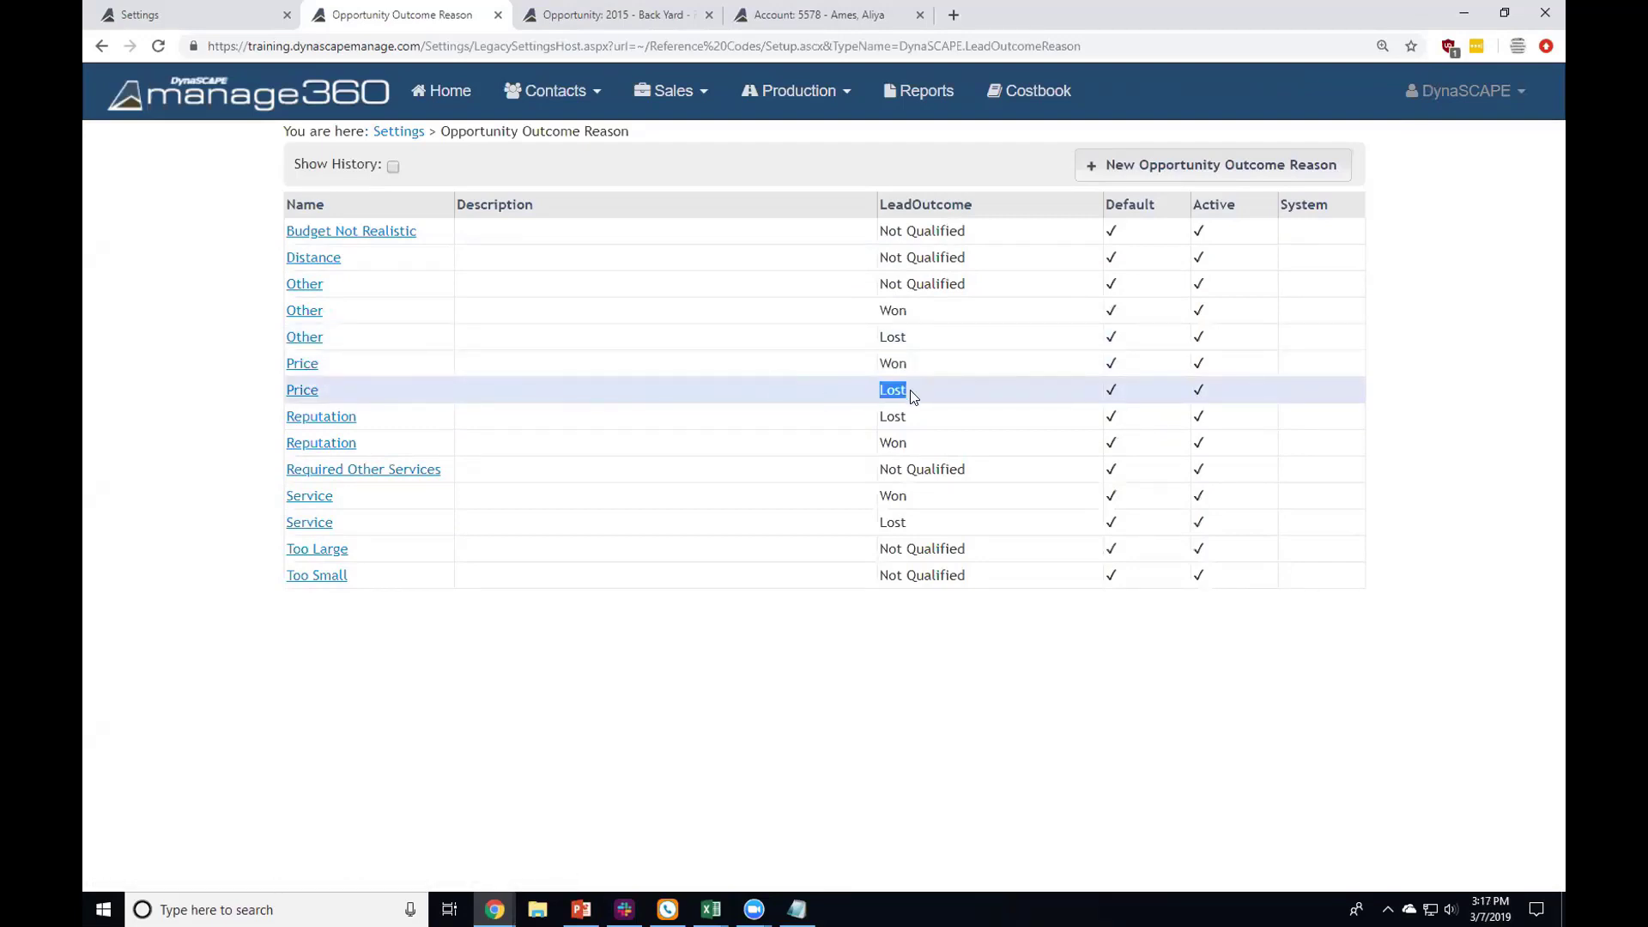
drag(331, 396, 286, 403)
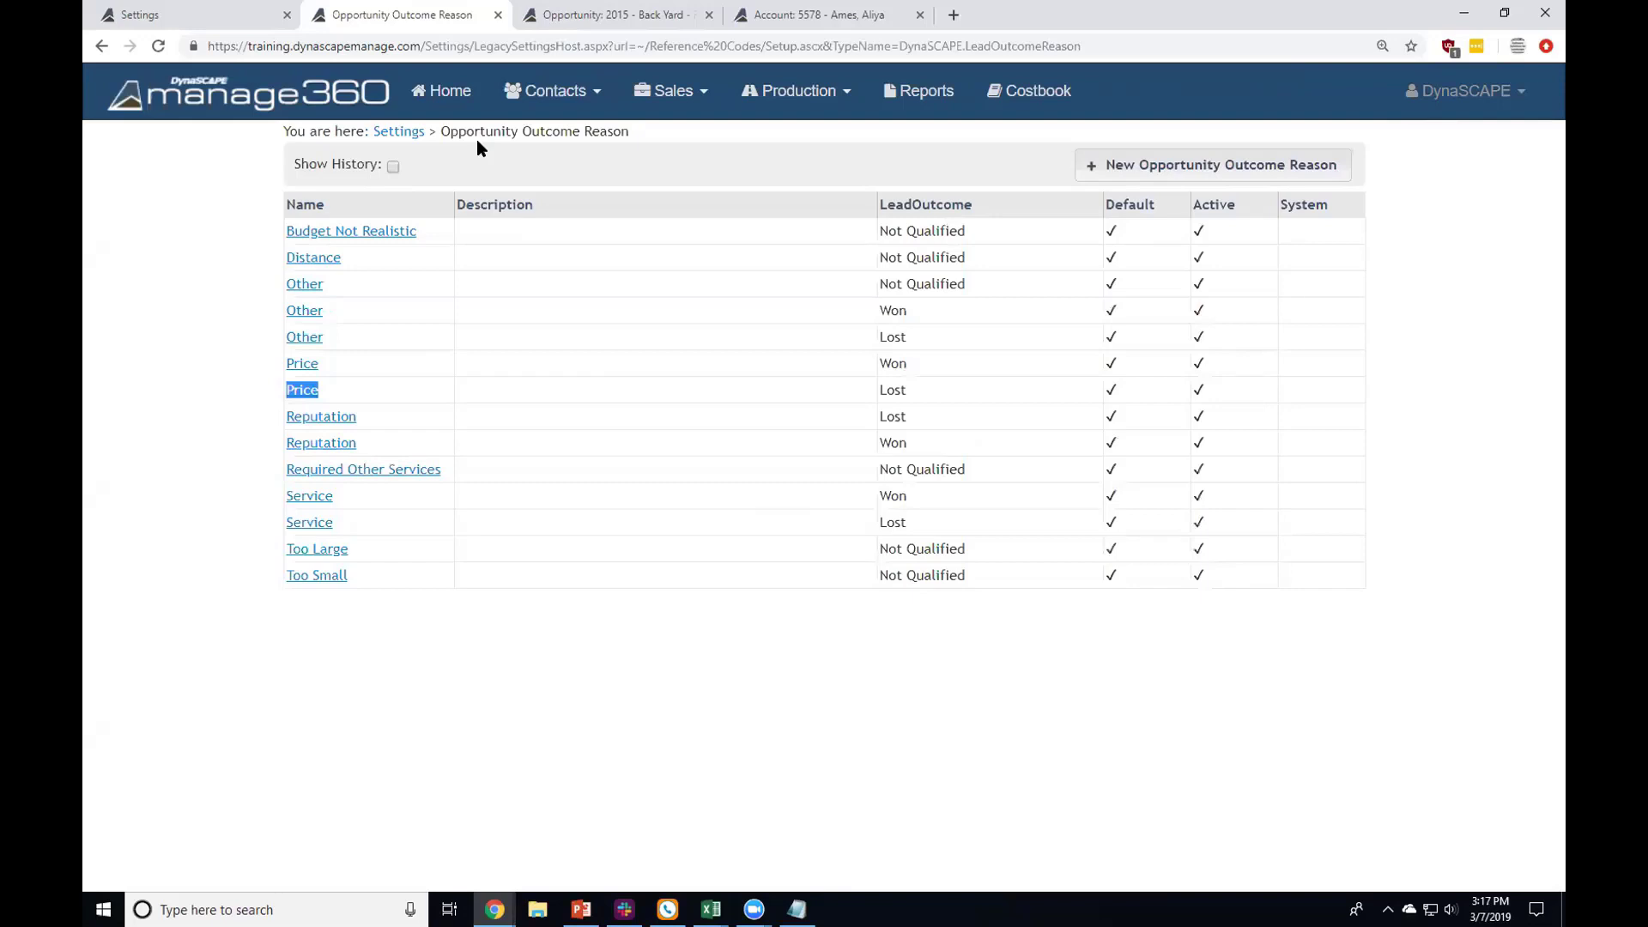
Step: Return to Settings and highlight the Estimate Settings group: Payment Schedules, Proposal Headers/Footers, estimate templates
click(386, 134)
scroll(386, 249, down, 6)
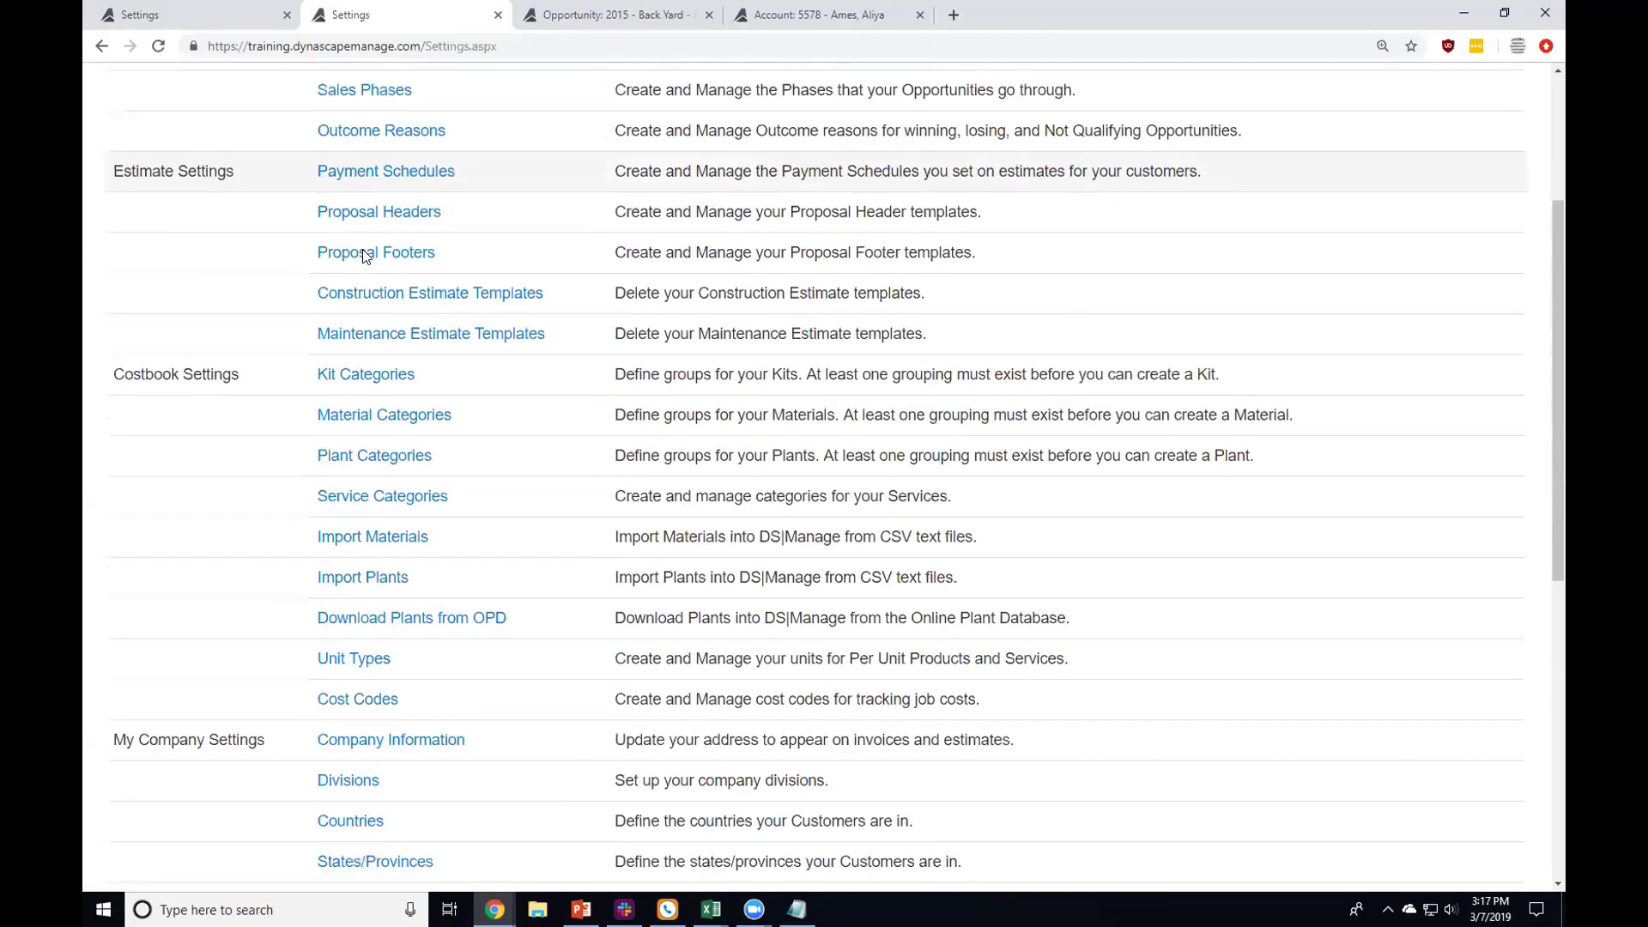
scroll(322, 244, up, 1)
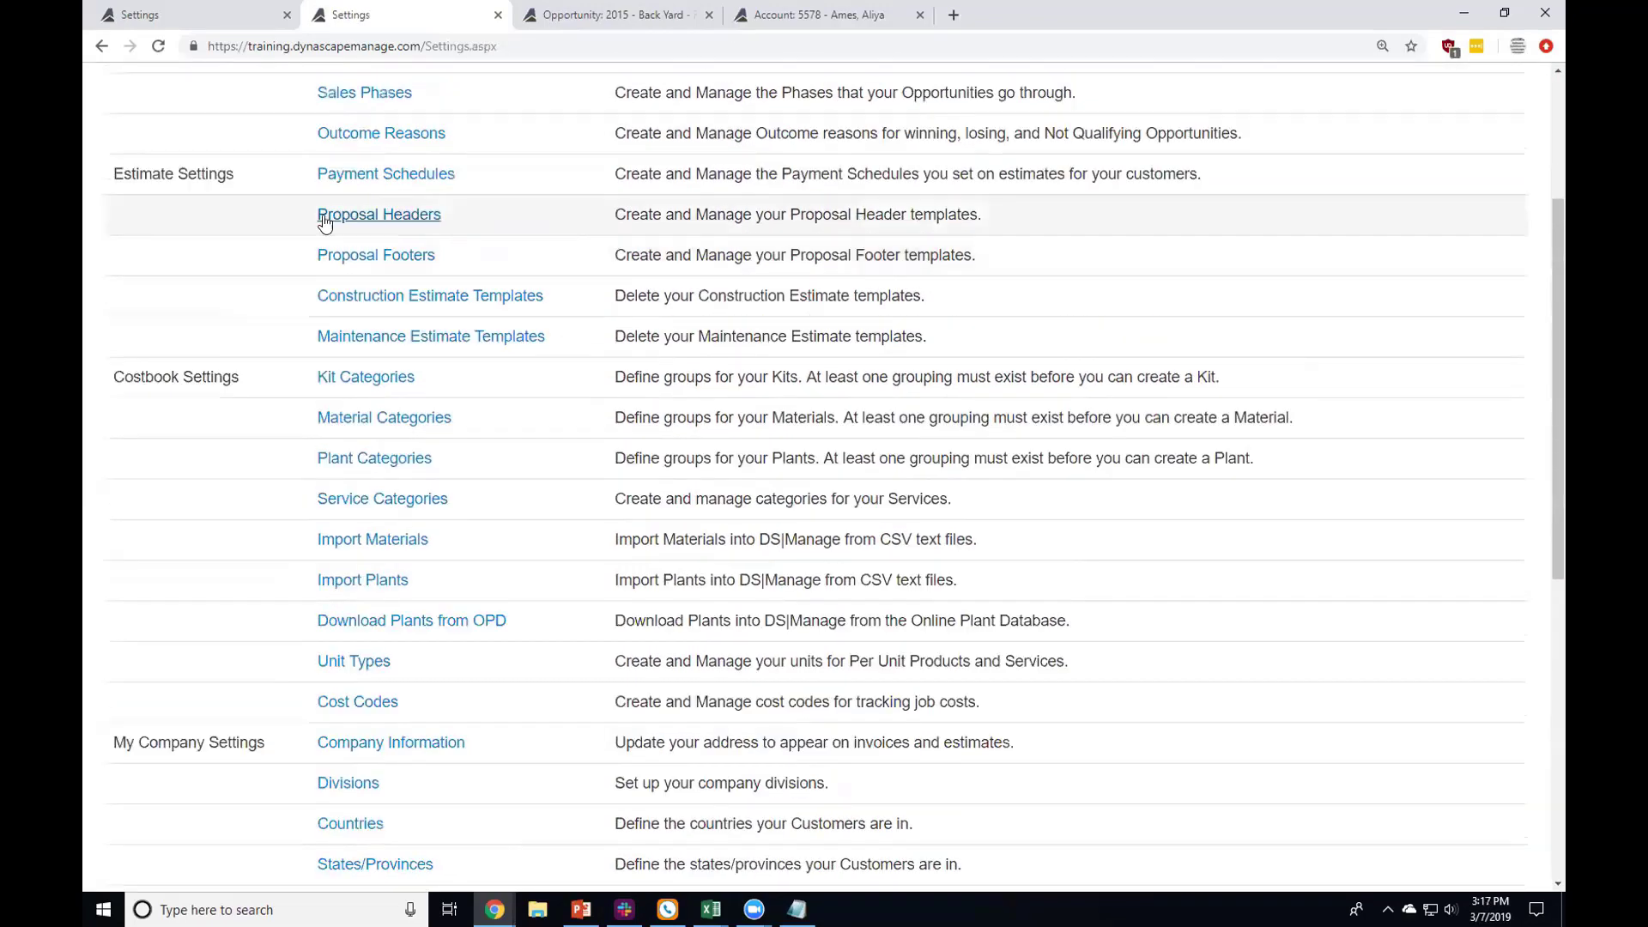
scroll(300, 182, up, 1)
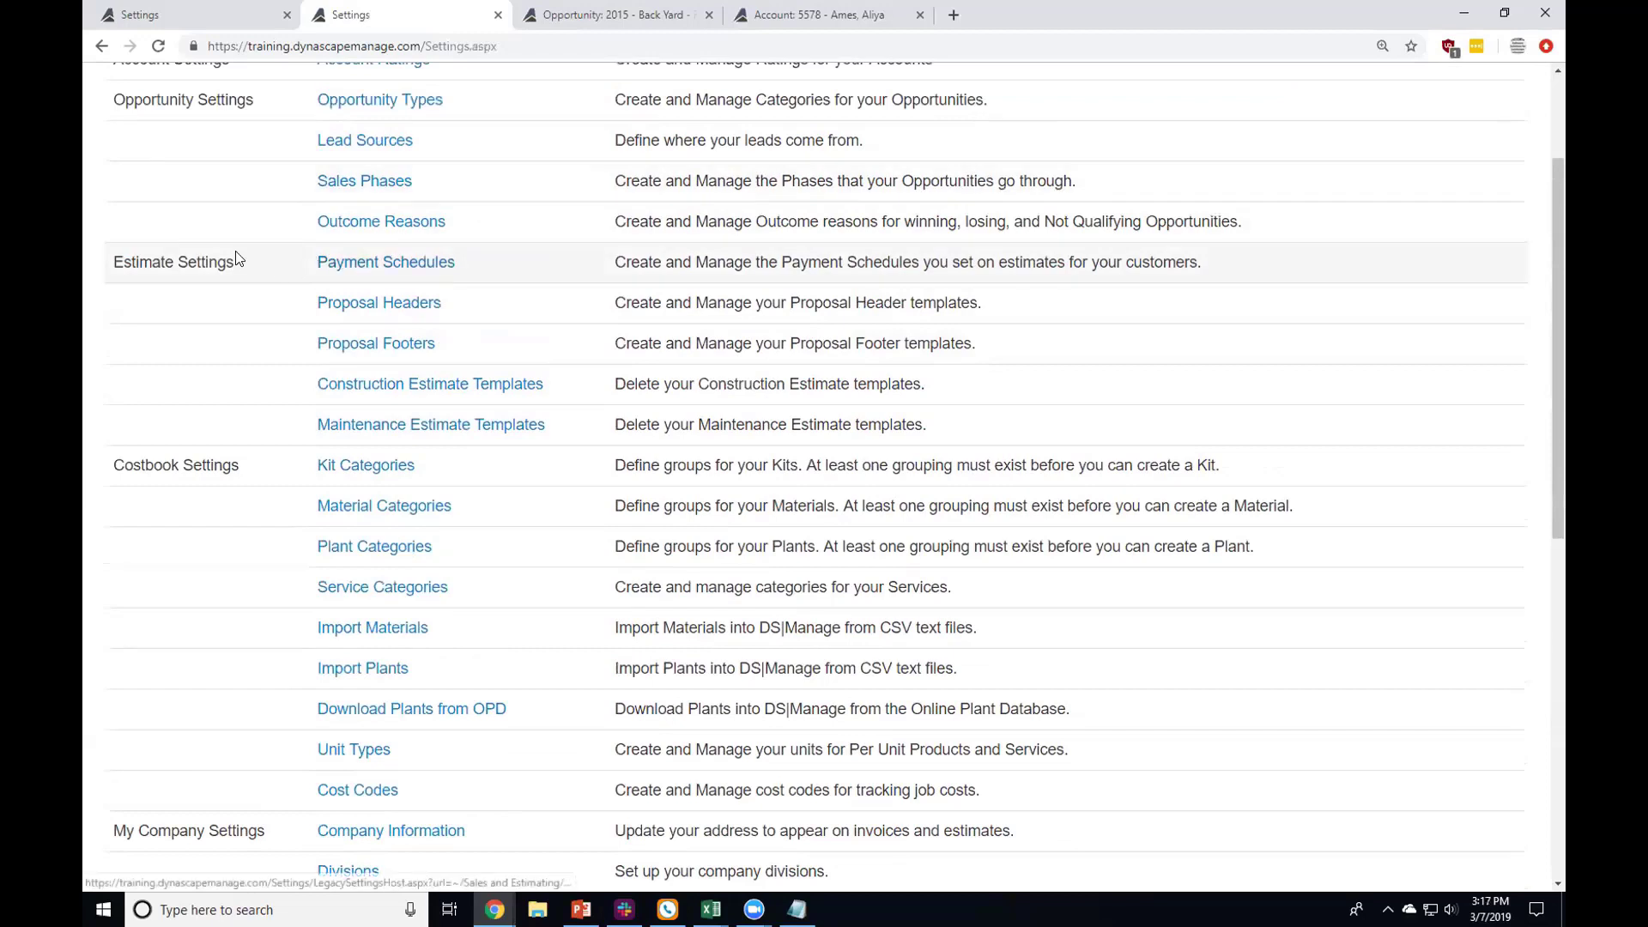
drag(110, 263, 549, 426)
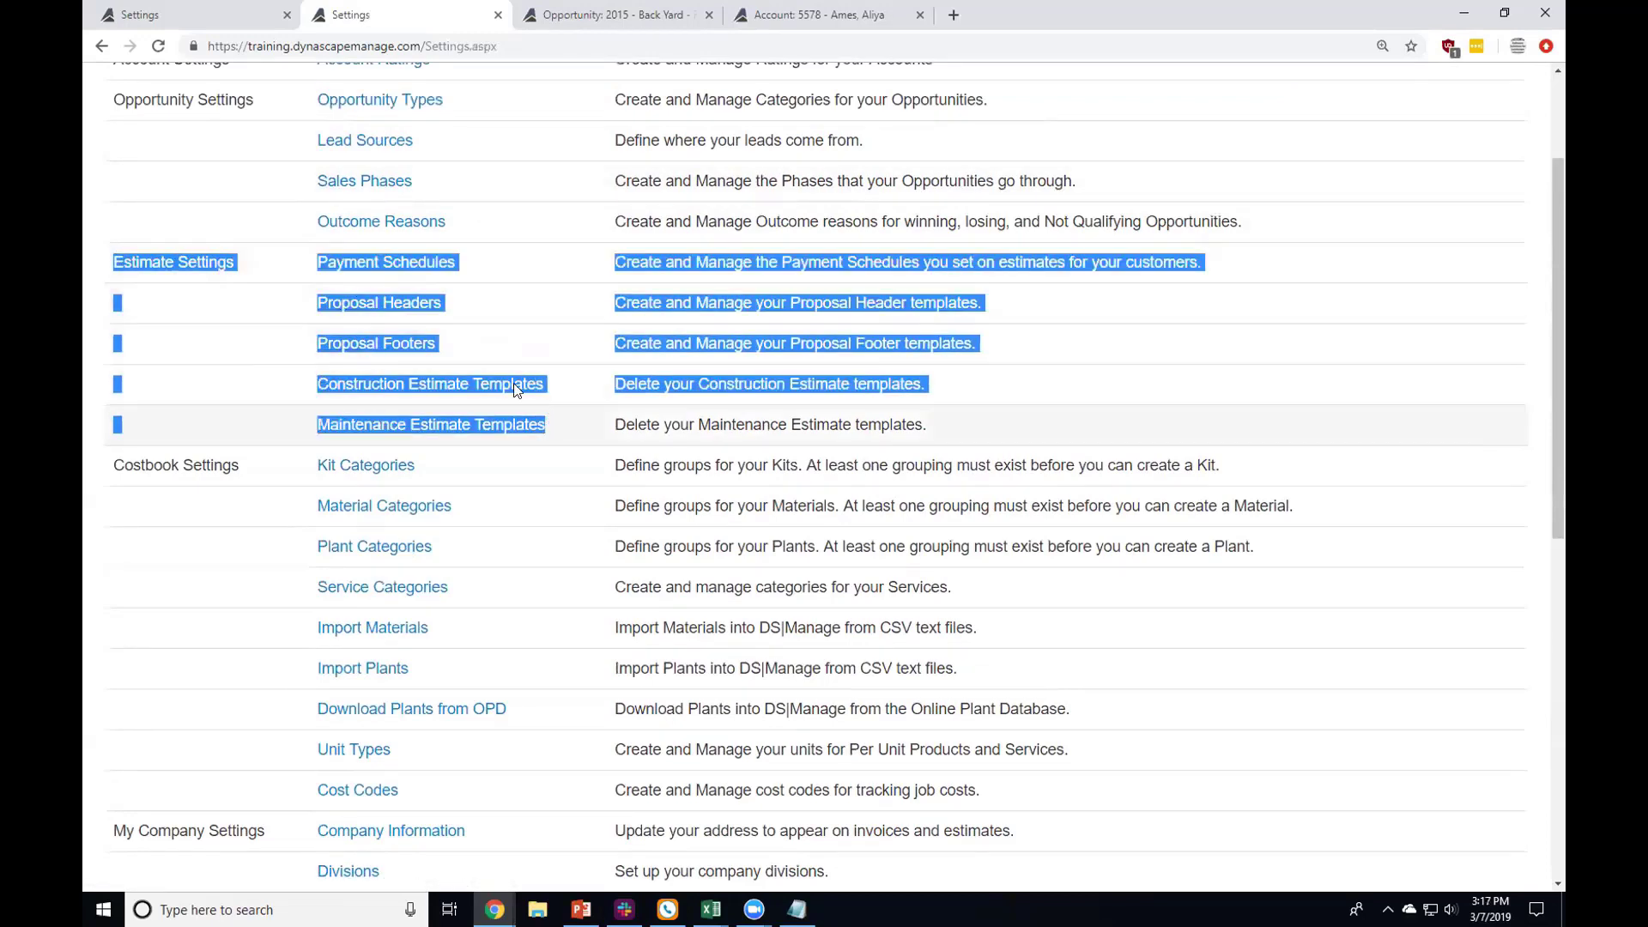
click(518, 281)
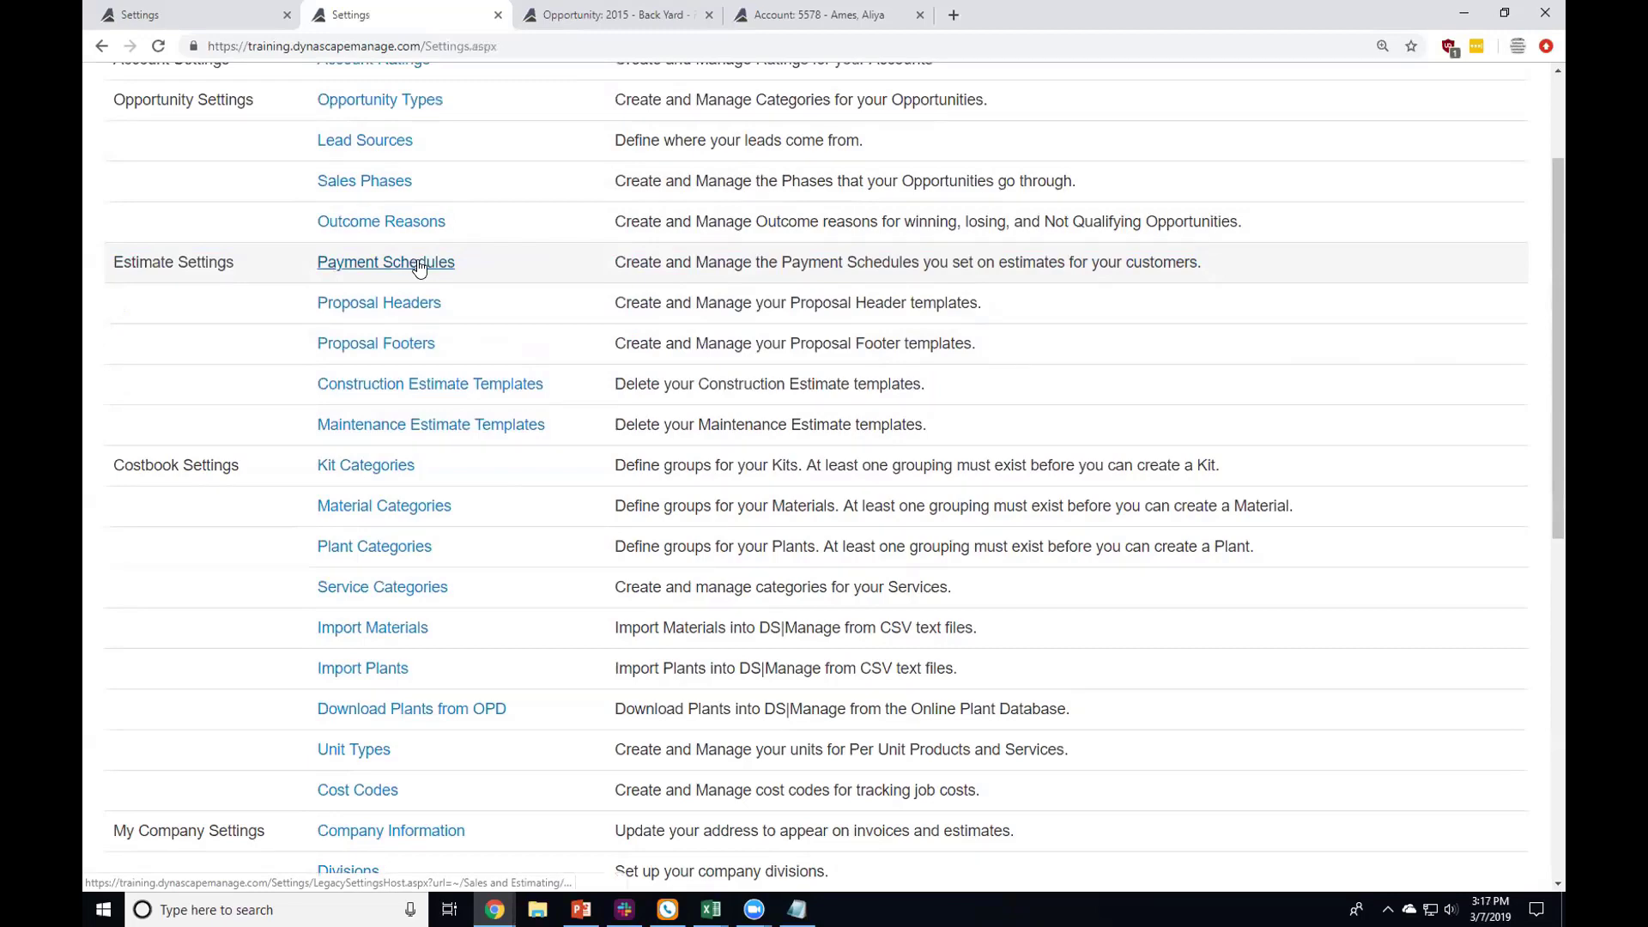
click(419, 265)
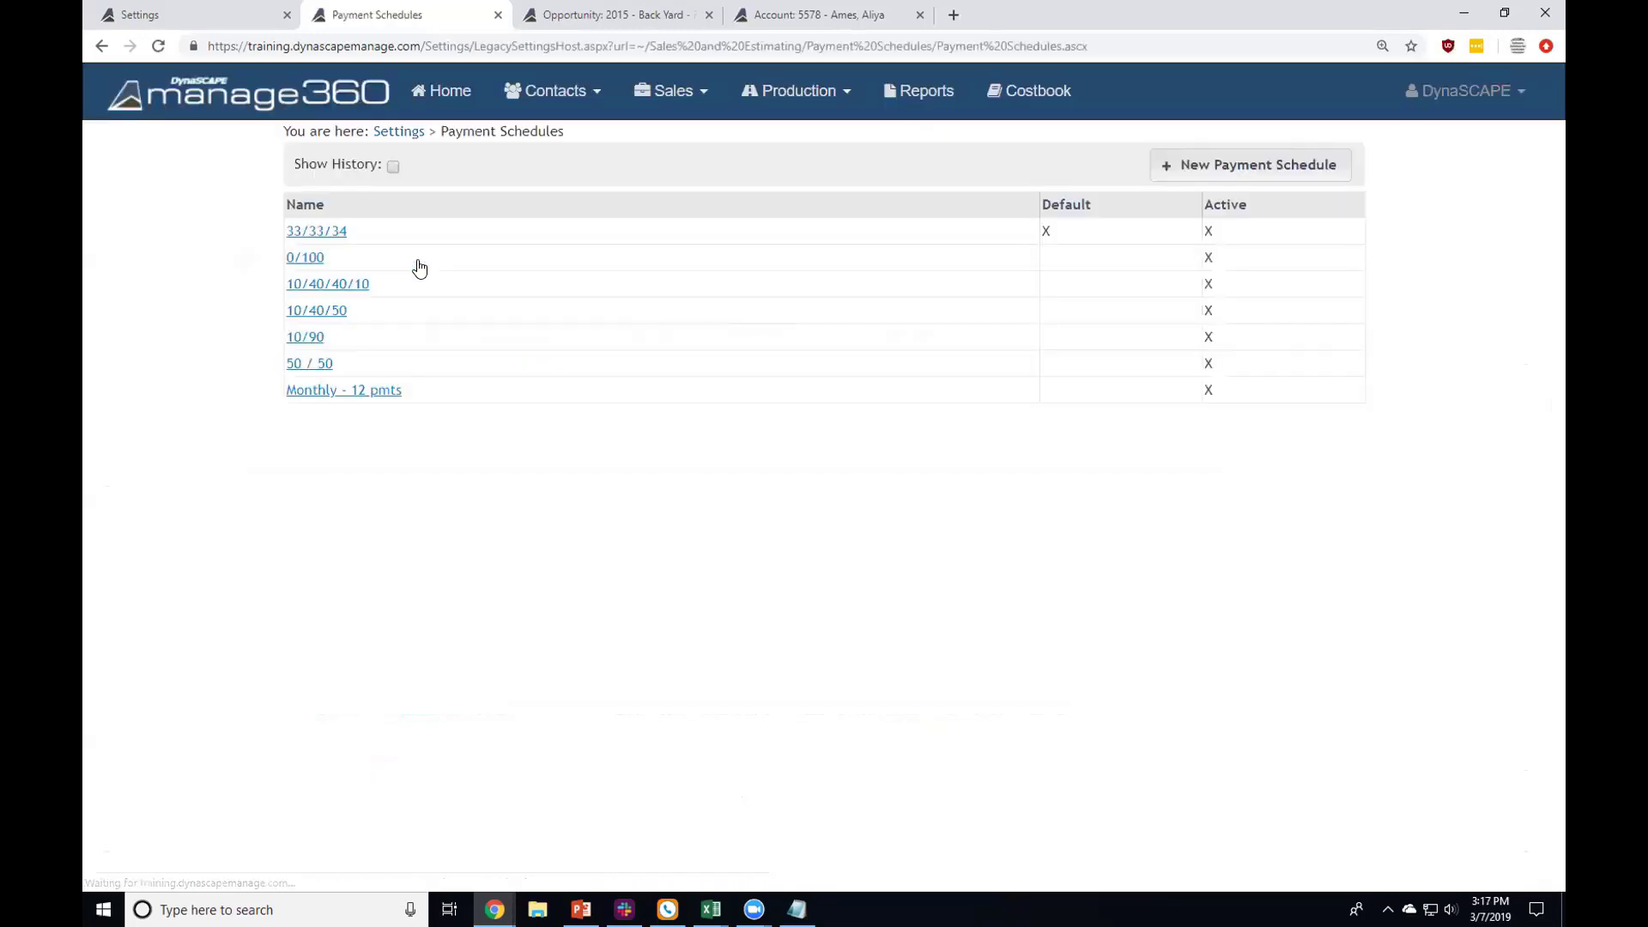
click(355, 282)
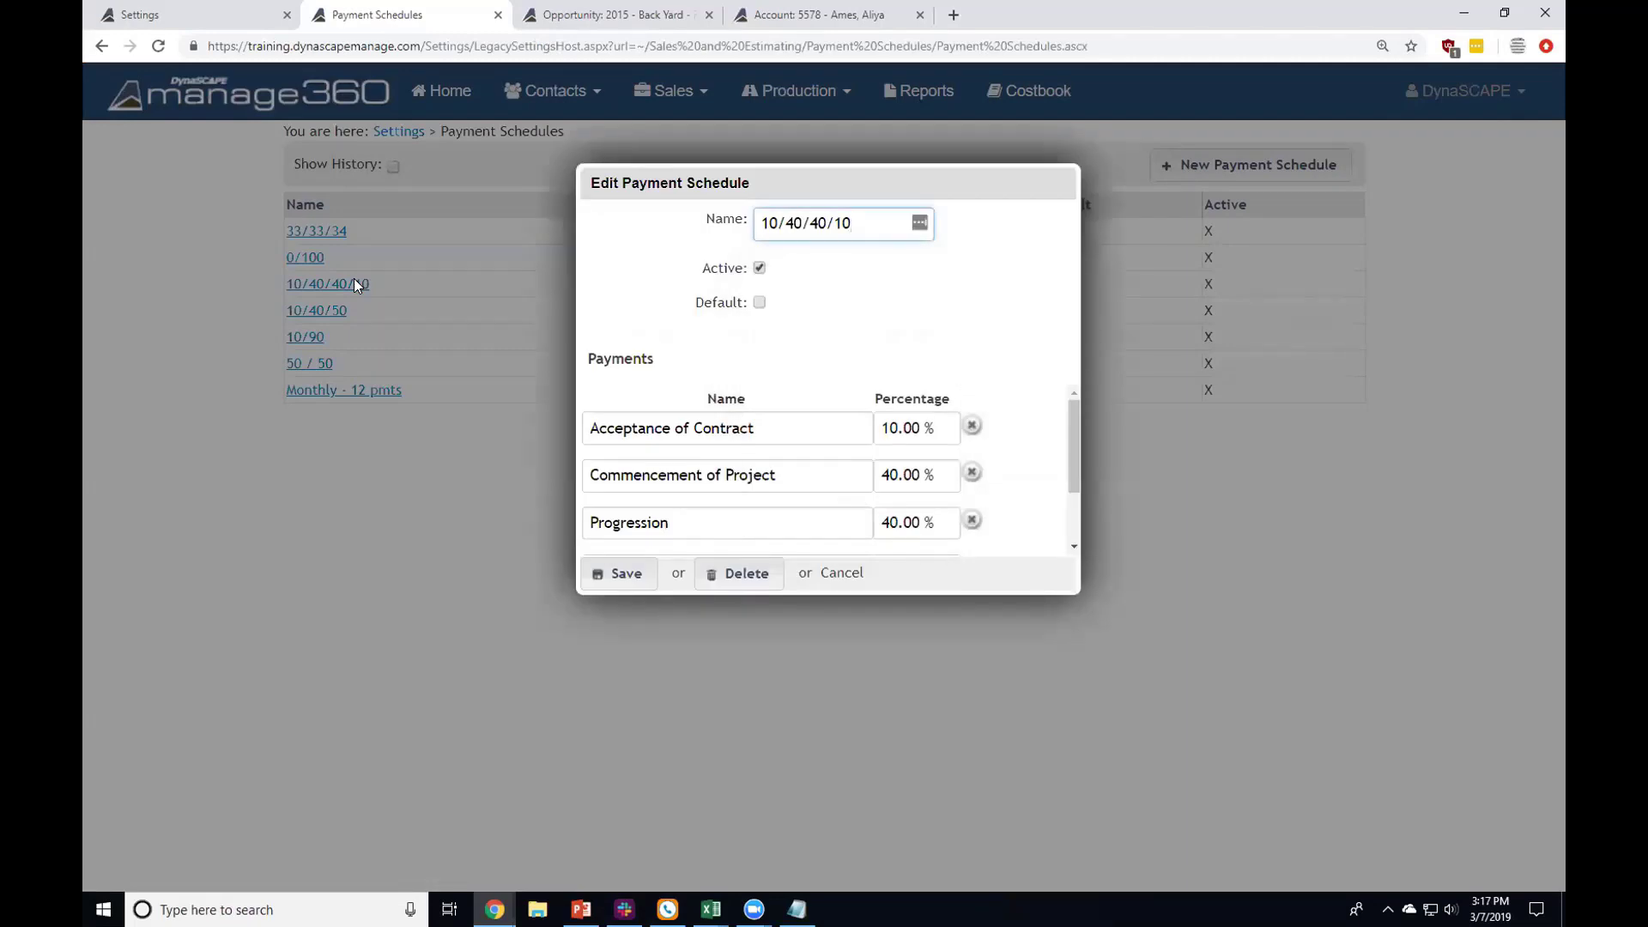
scroll(753, 483, down, 2)
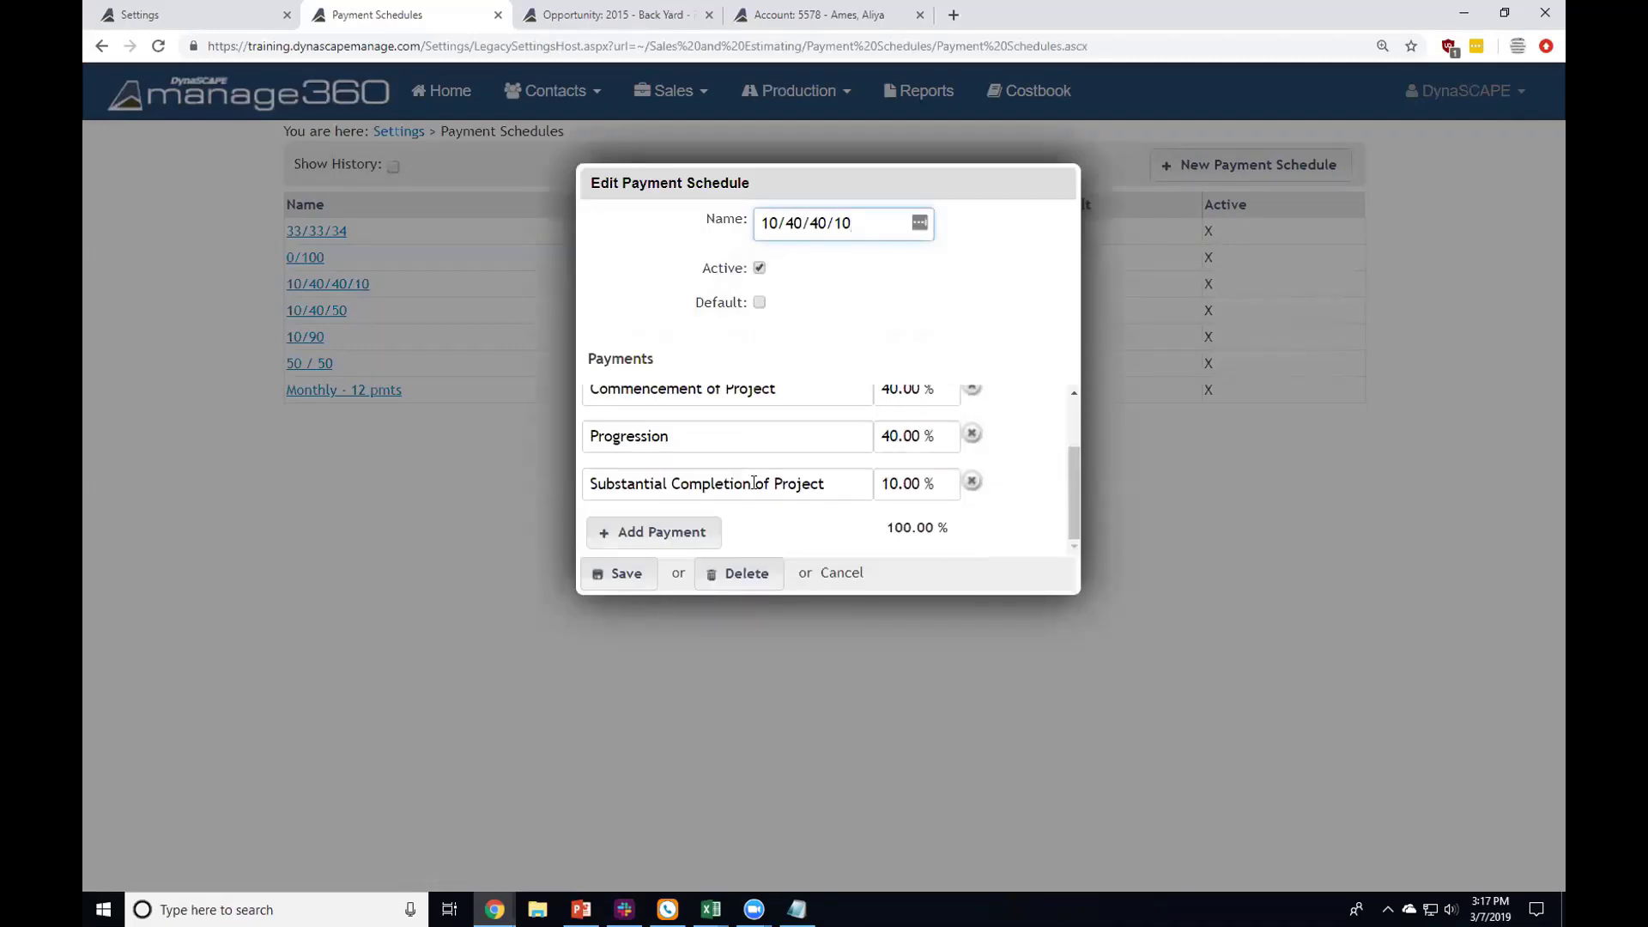
scroll(754, 484, up, 2)
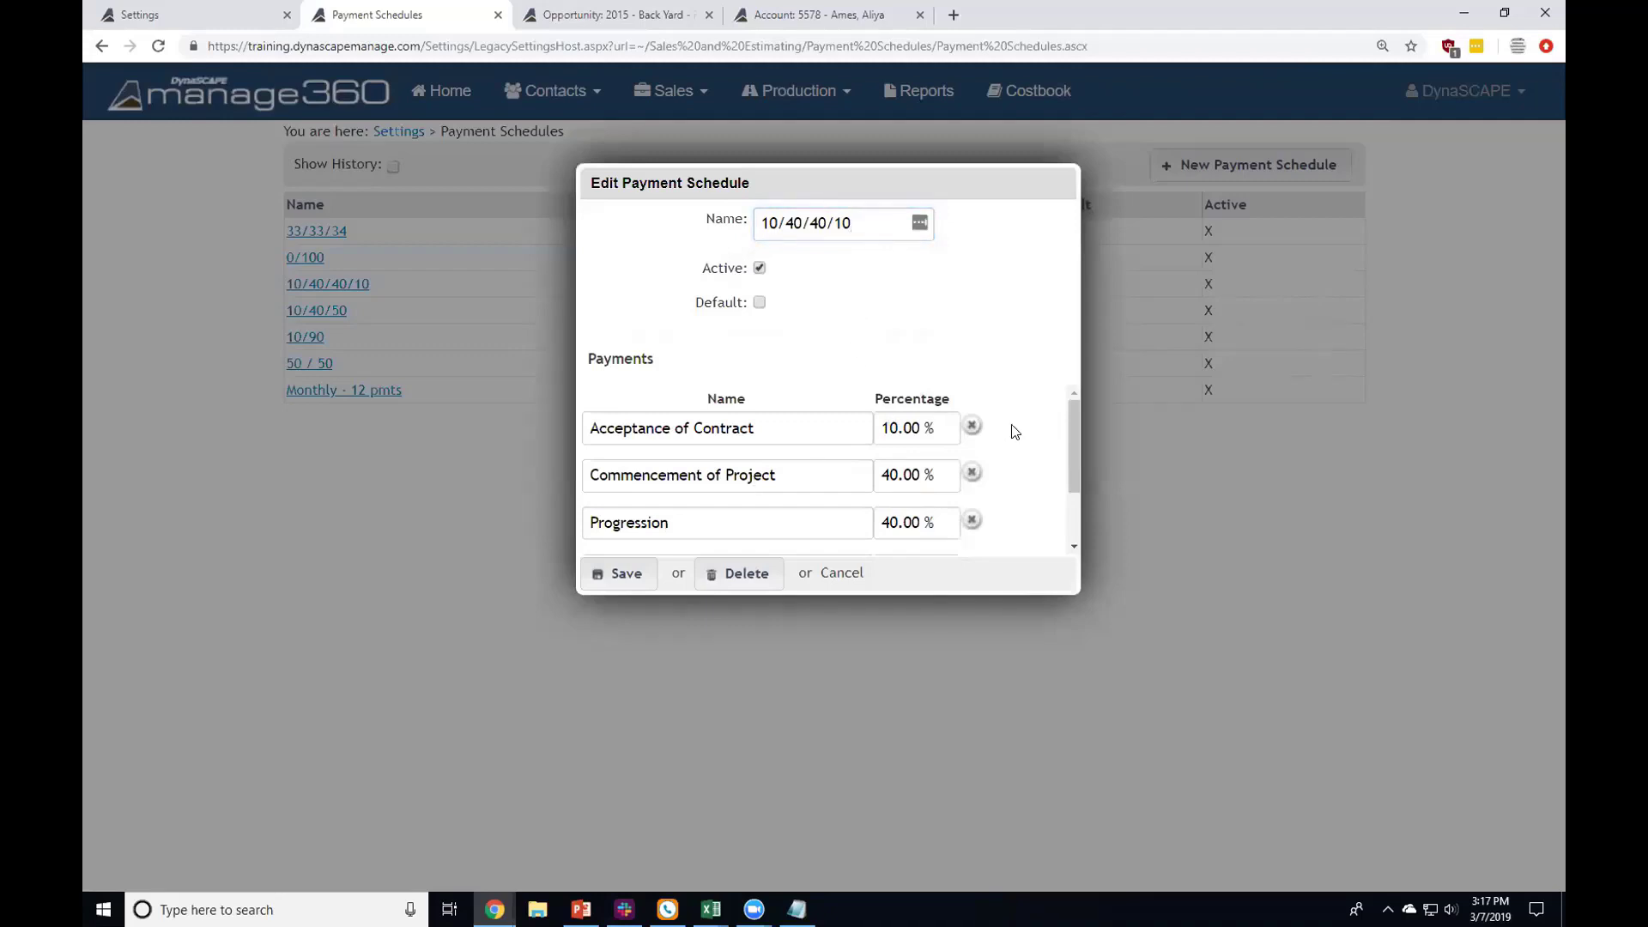
scroll(1011, 448, down, 2)
scroll(1010, 447, up, 2)
drag(817, 424, 575, 429)
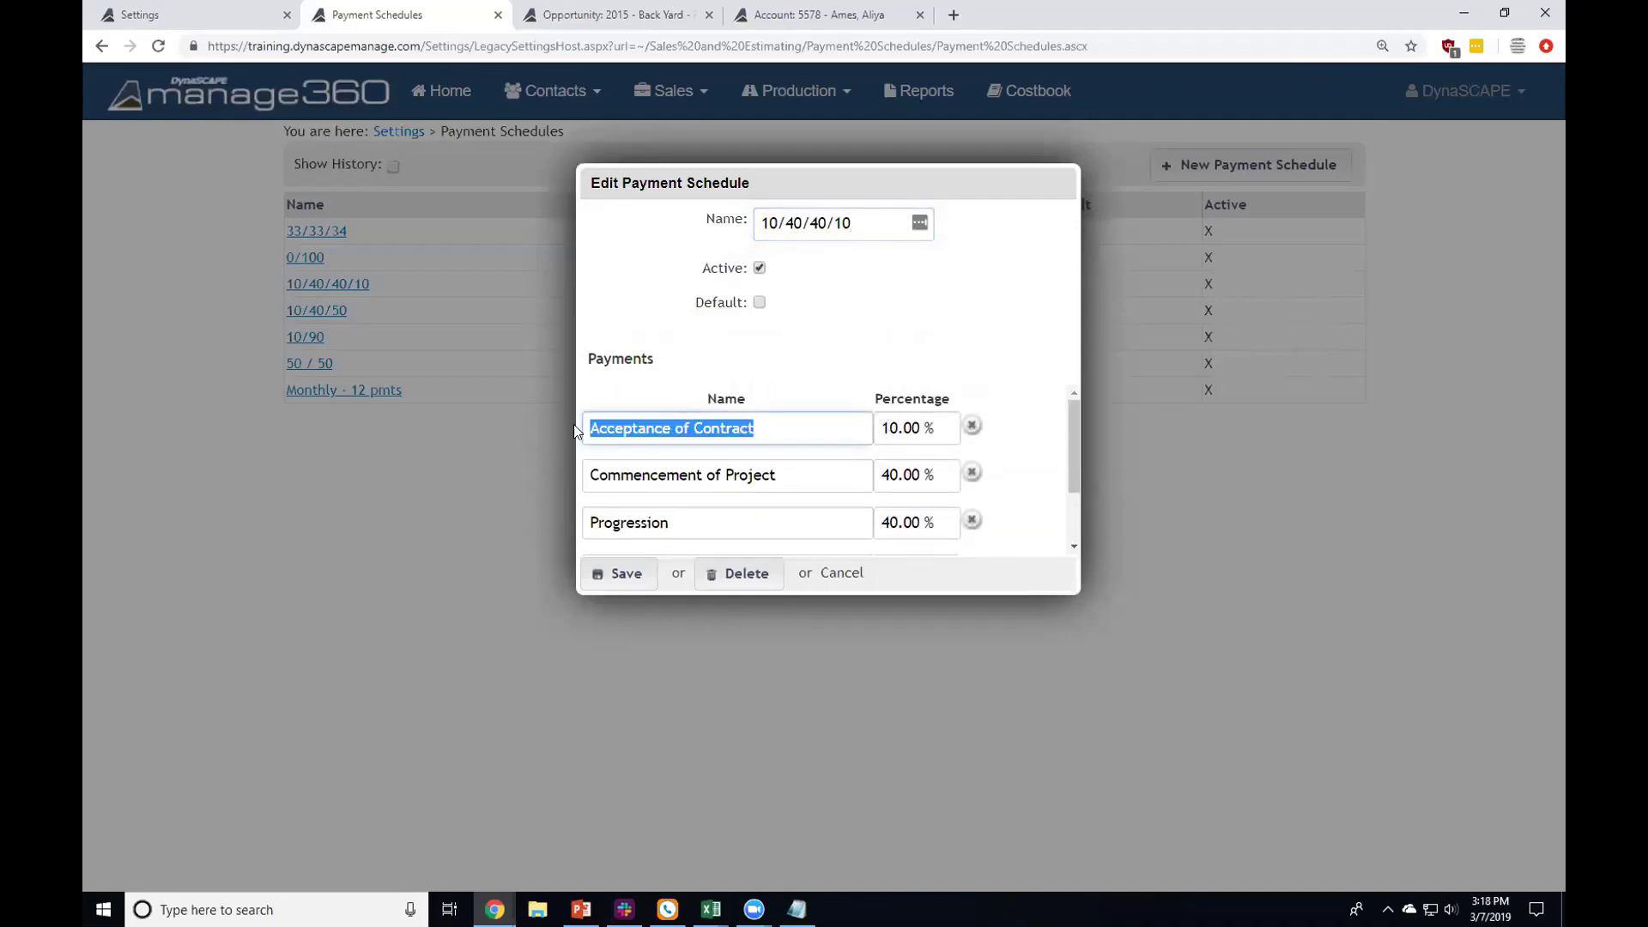
click(790, 426)
drag(789, 426, 585, 428)
click(883, 429)
drag(882, 429, 937, 434)
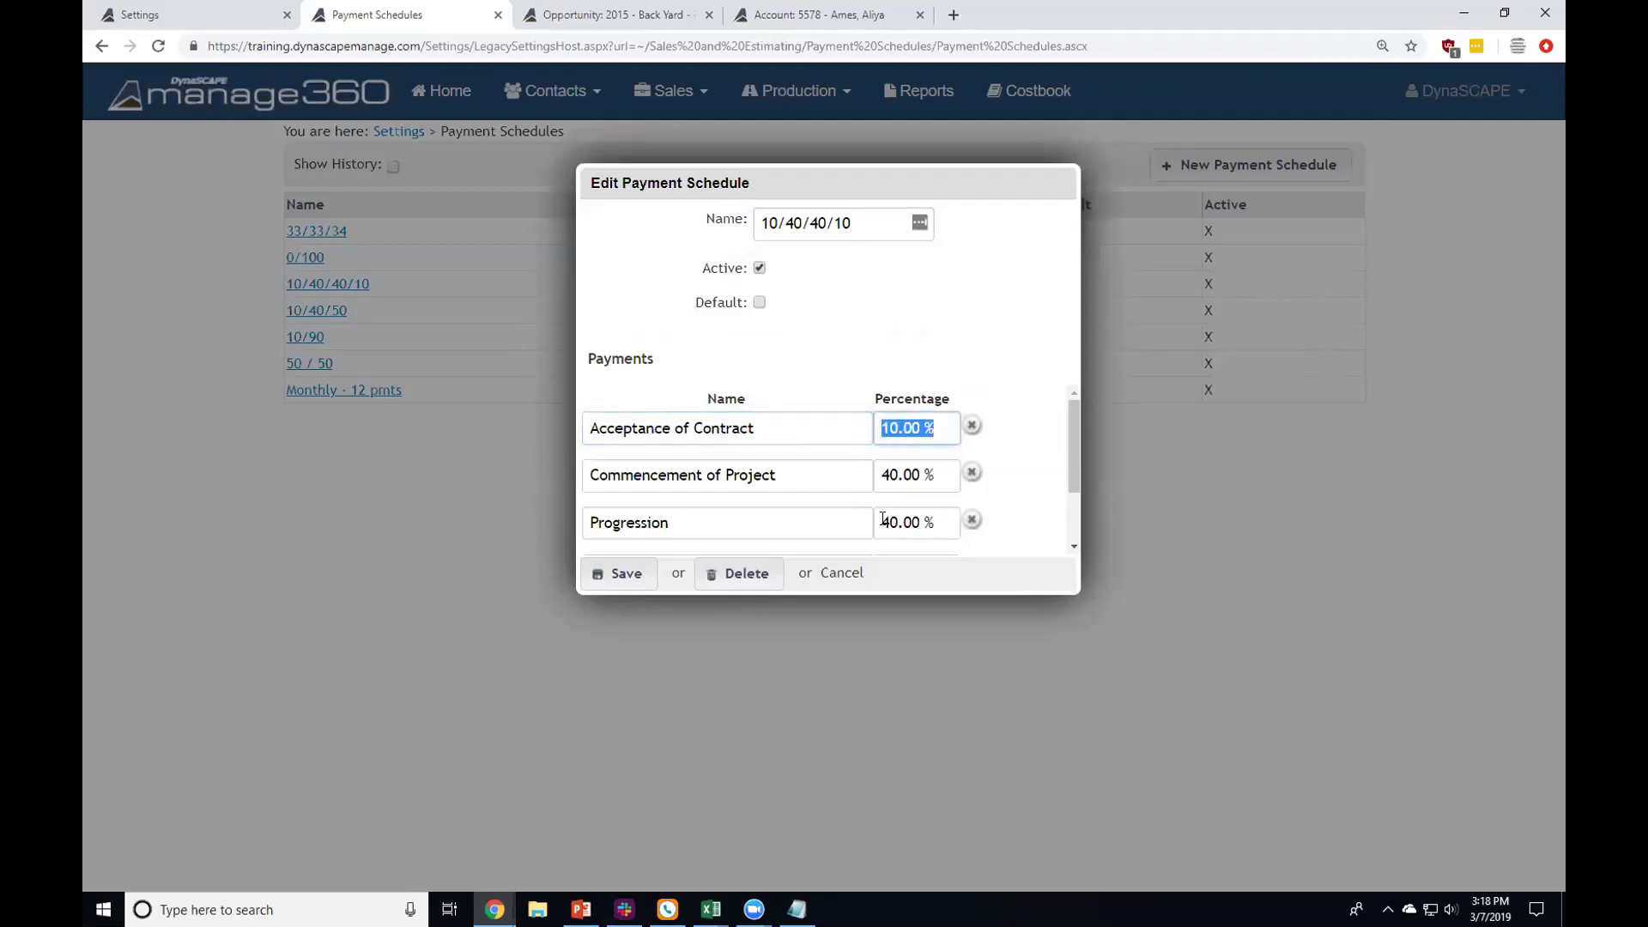
click(846, 572)
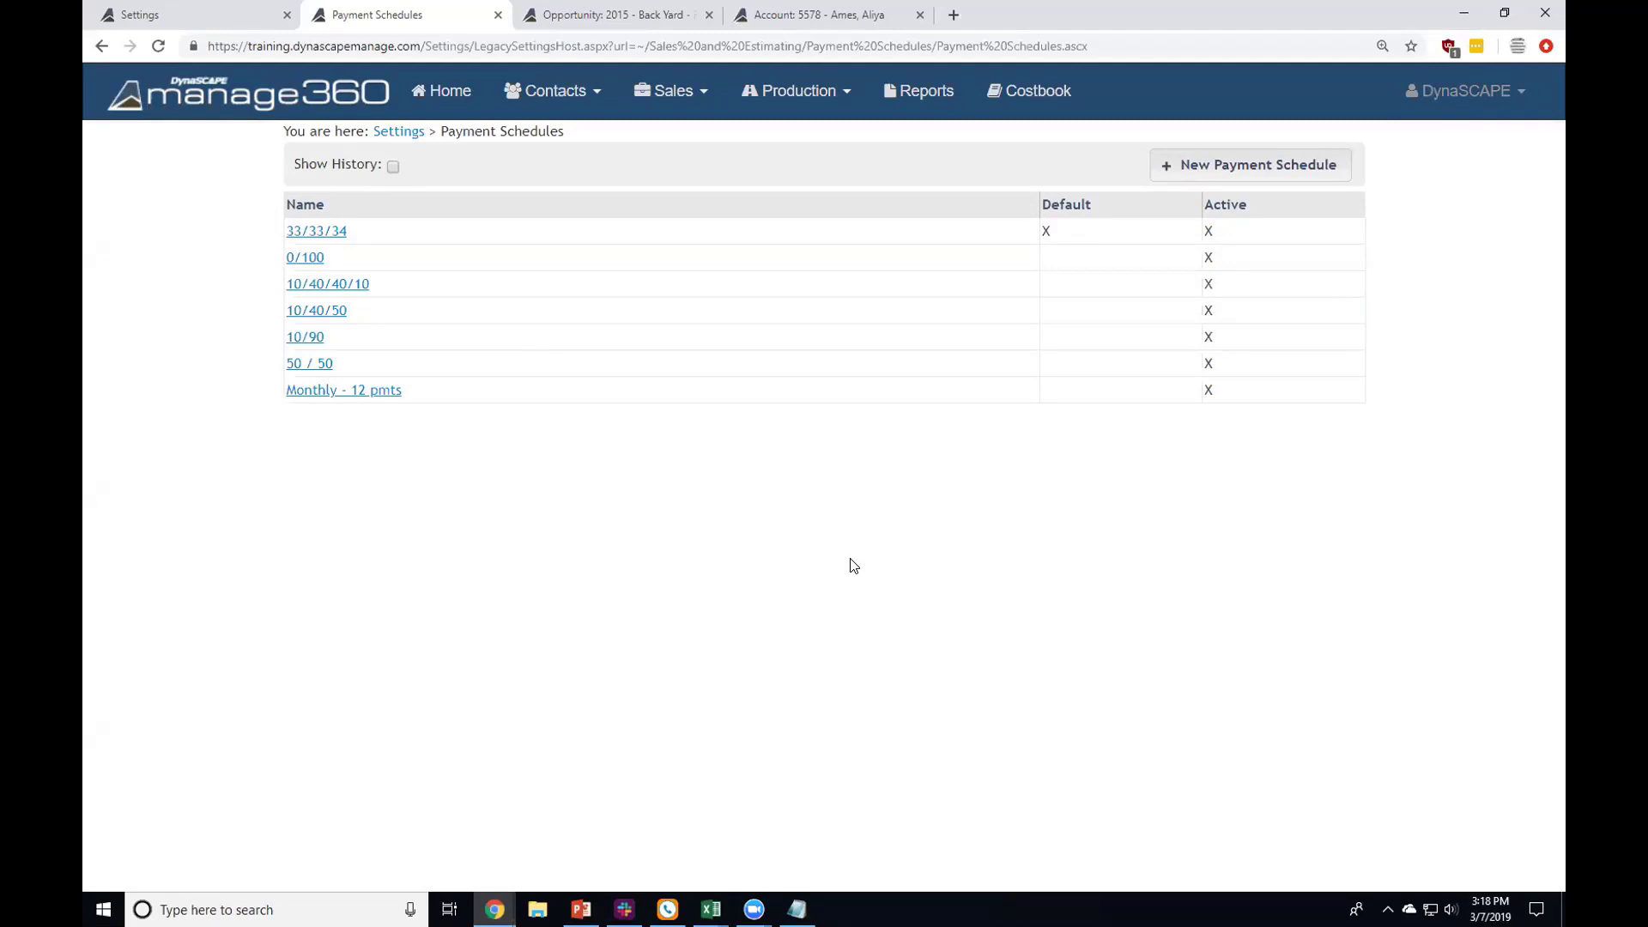
click(413, 141)
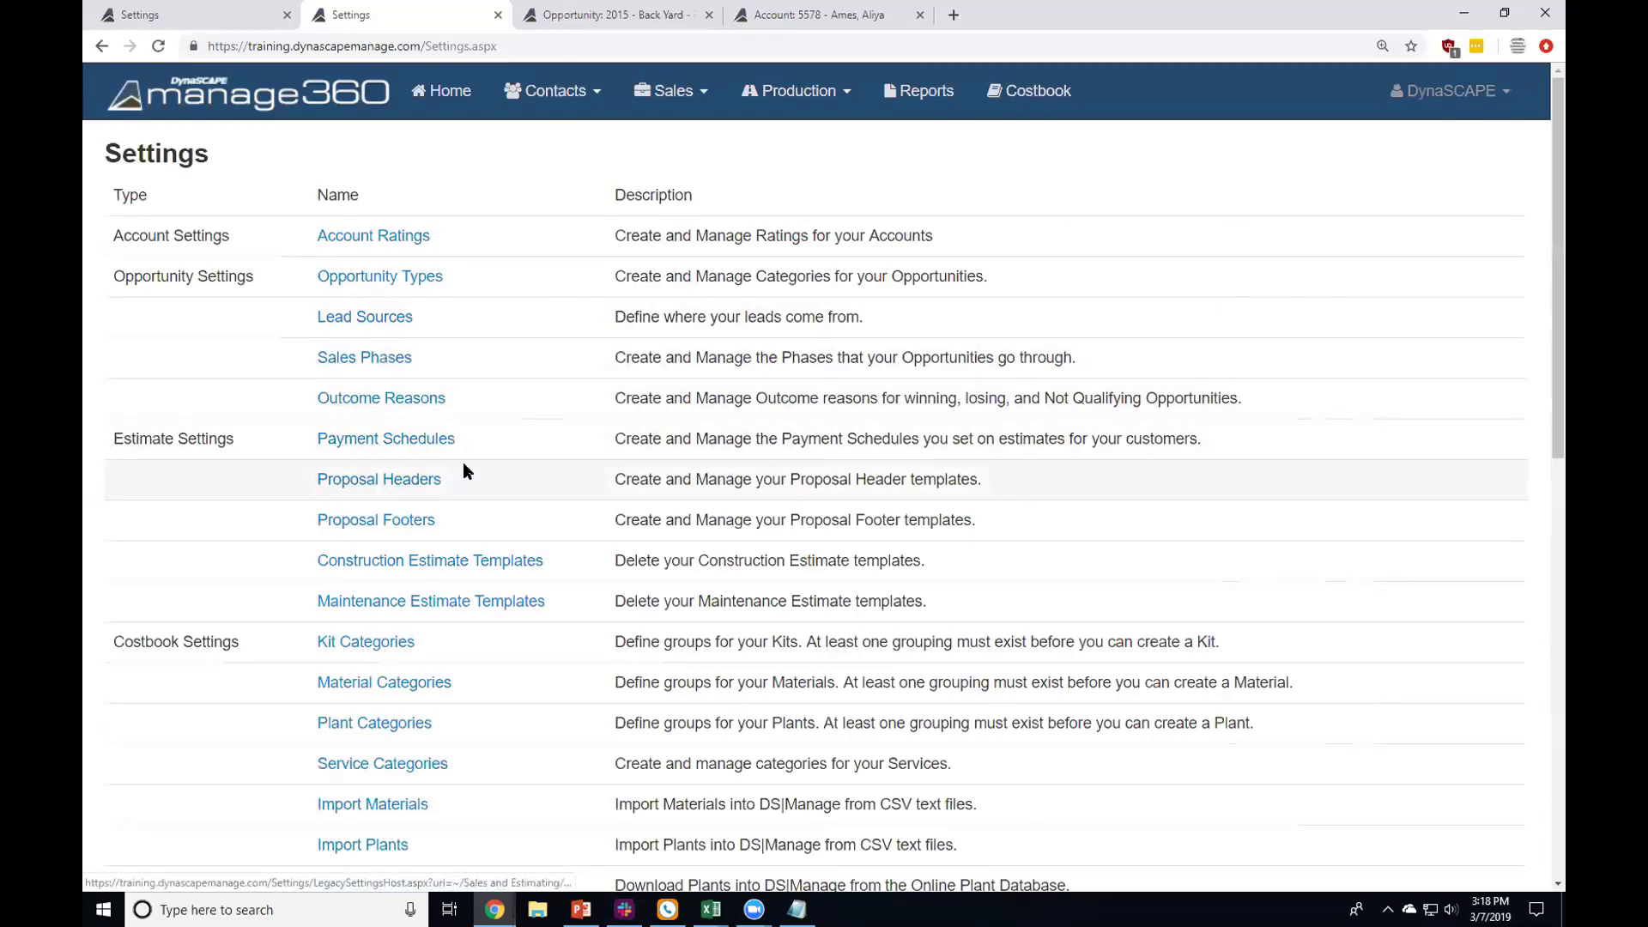
Step: Open the Rerun Landscaping - Main Footer template from the Proposal Header Templates
scroll(464, 463, down, 1)
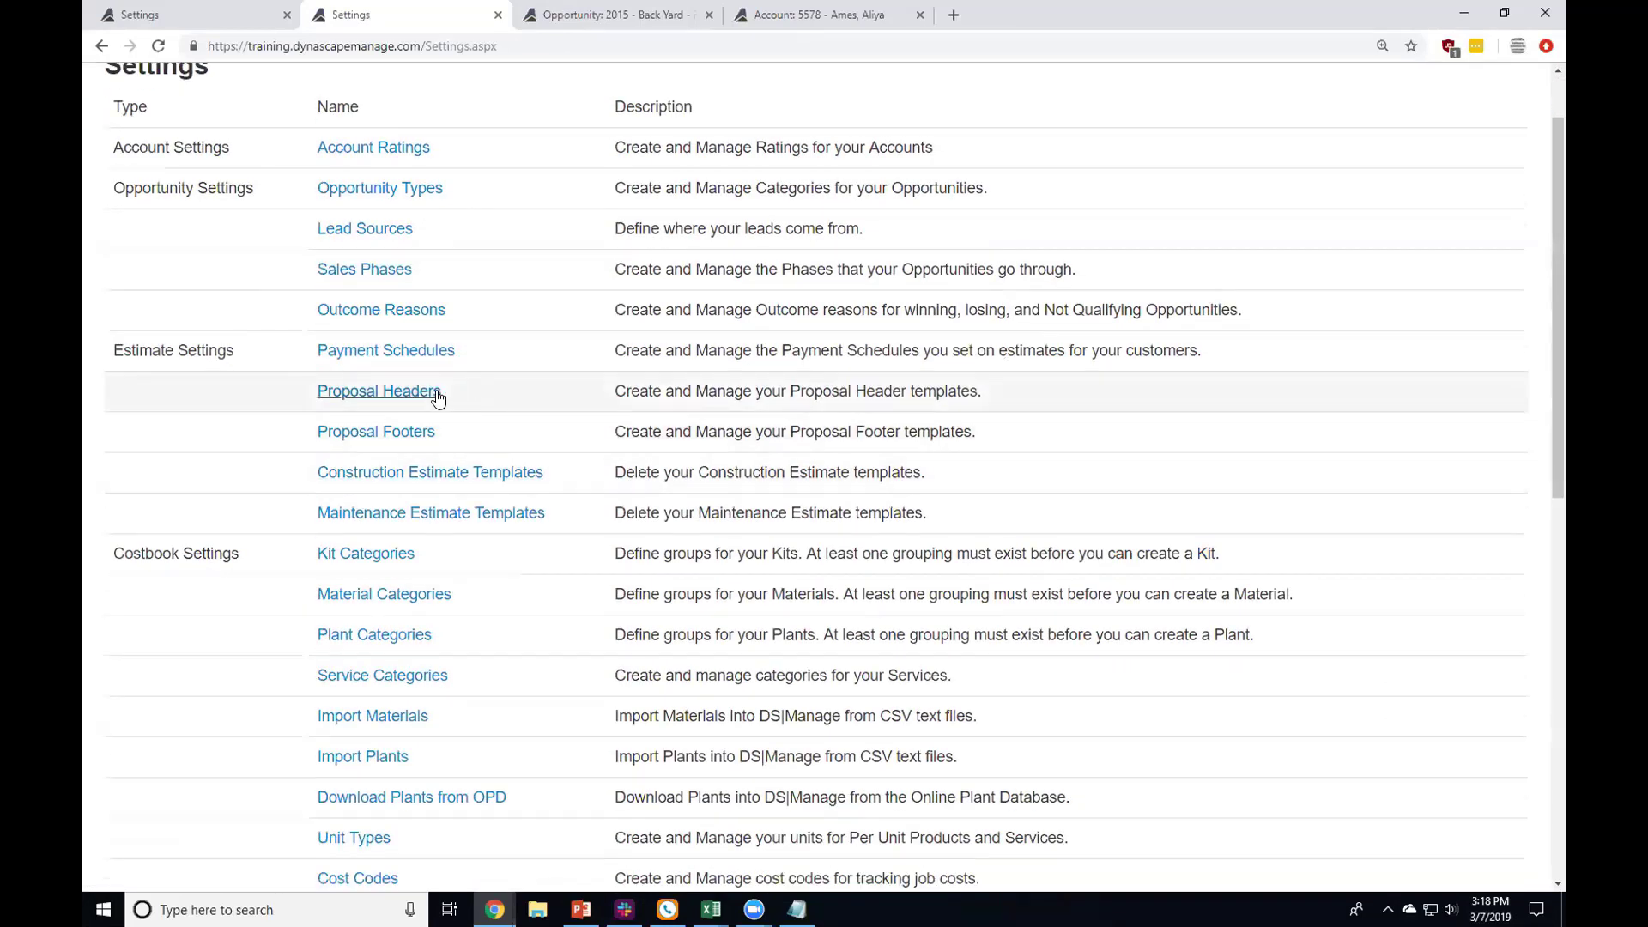
click(436, 395)
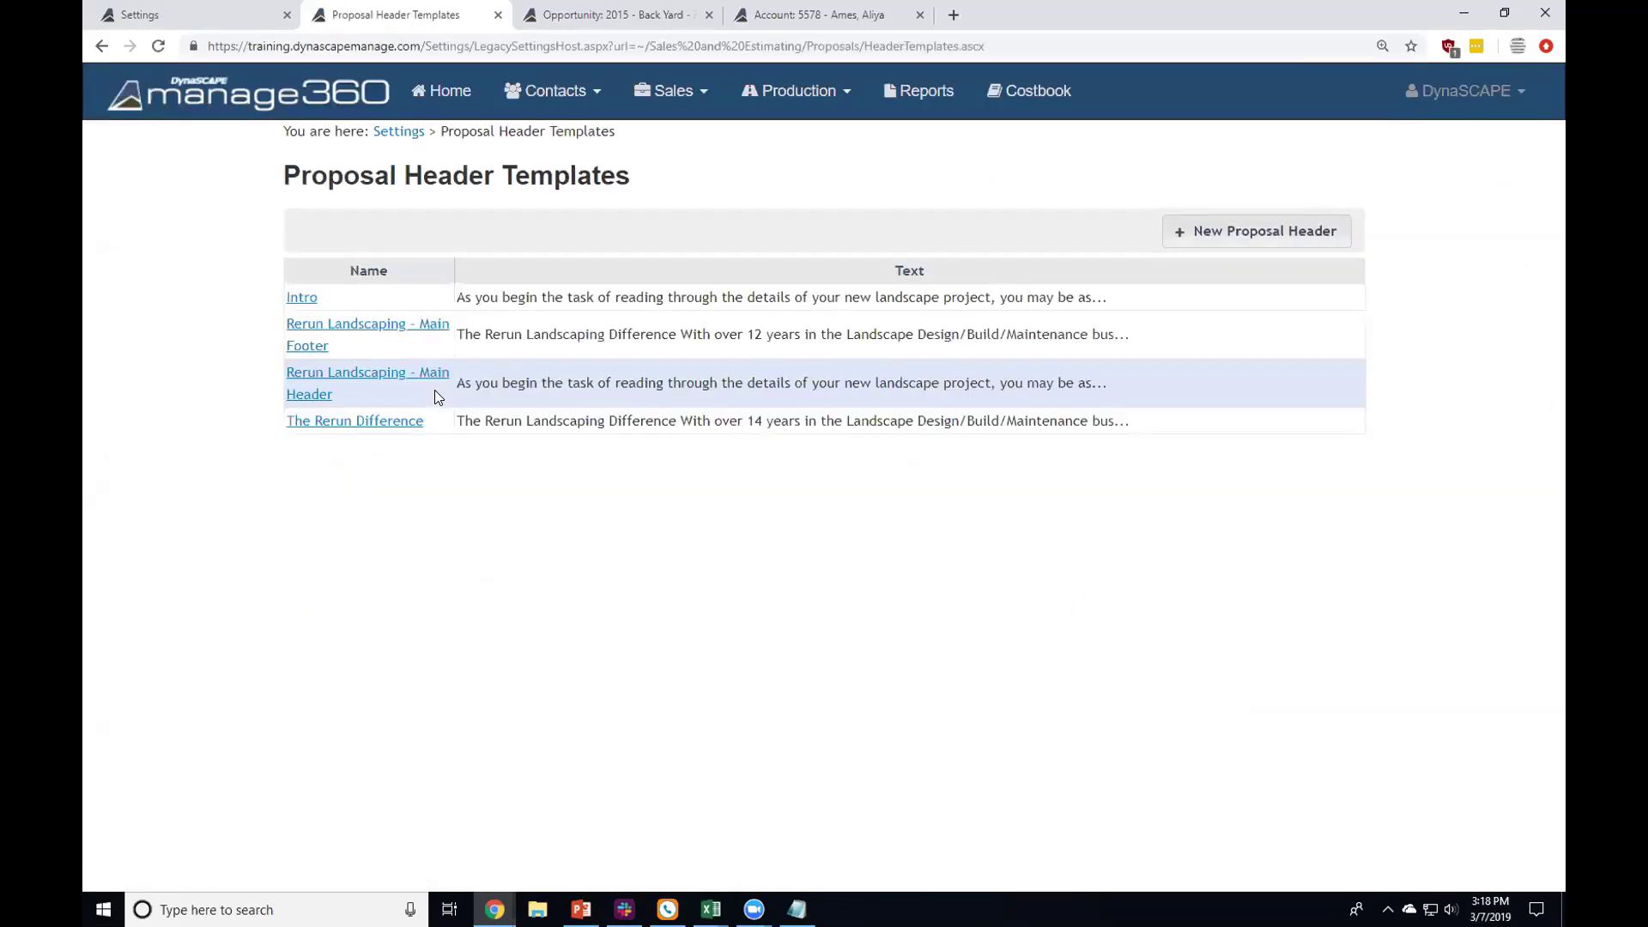
click(408, 323)
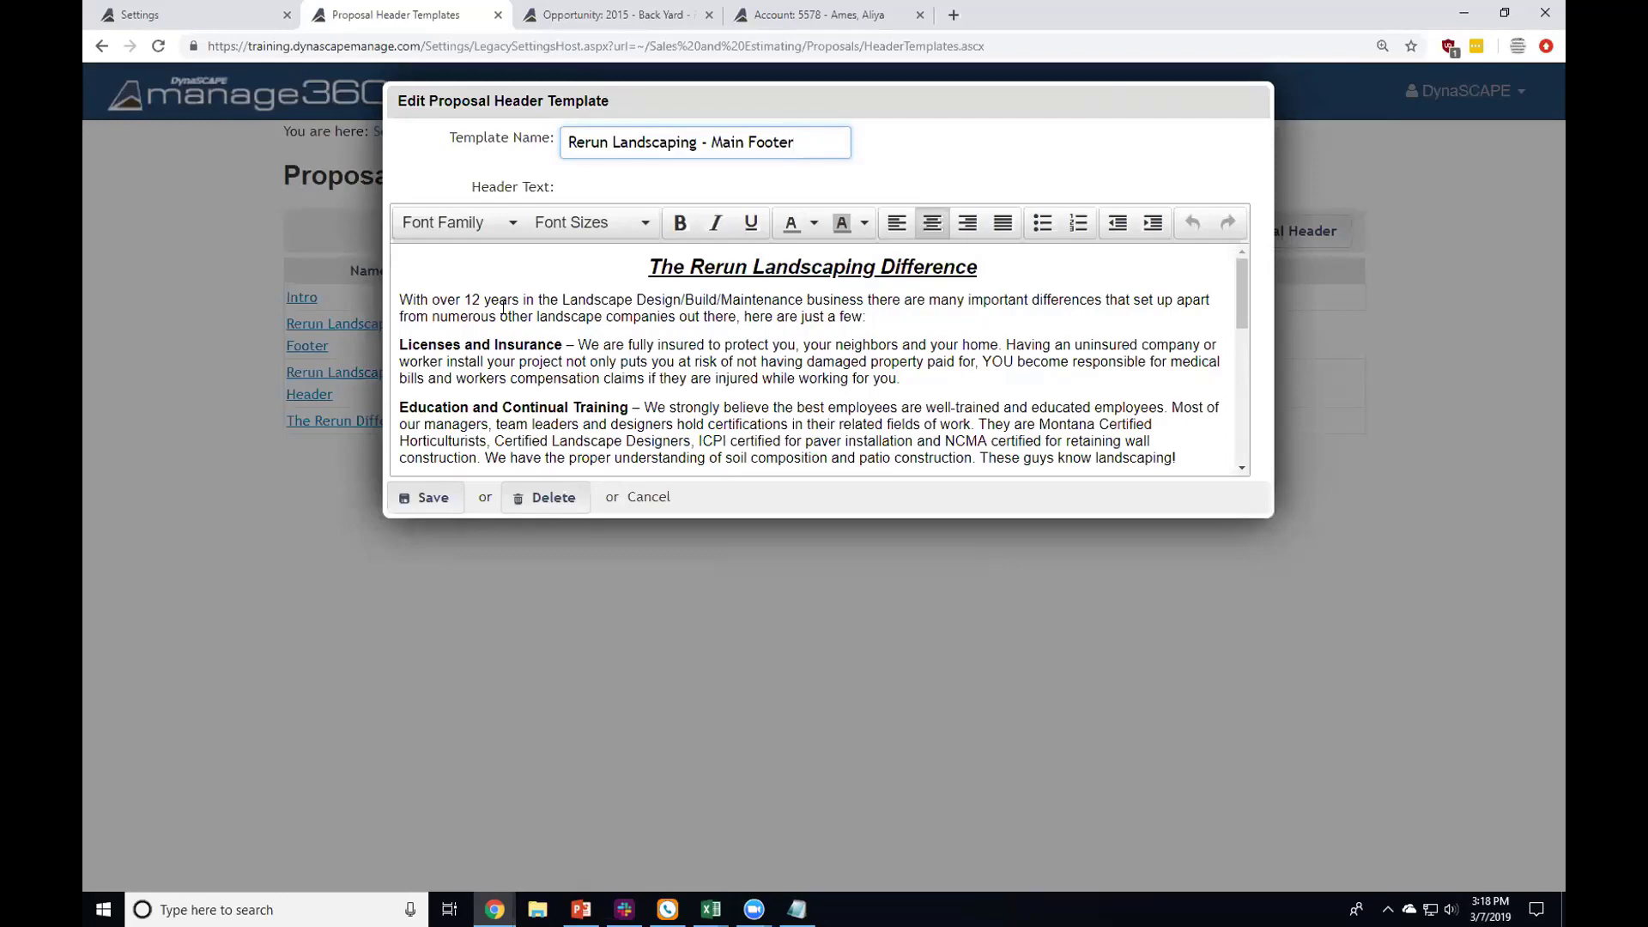
Step: Review the template's opening text, cancel without saving and return to the Settings list
drag(456, 299, 850, 314)
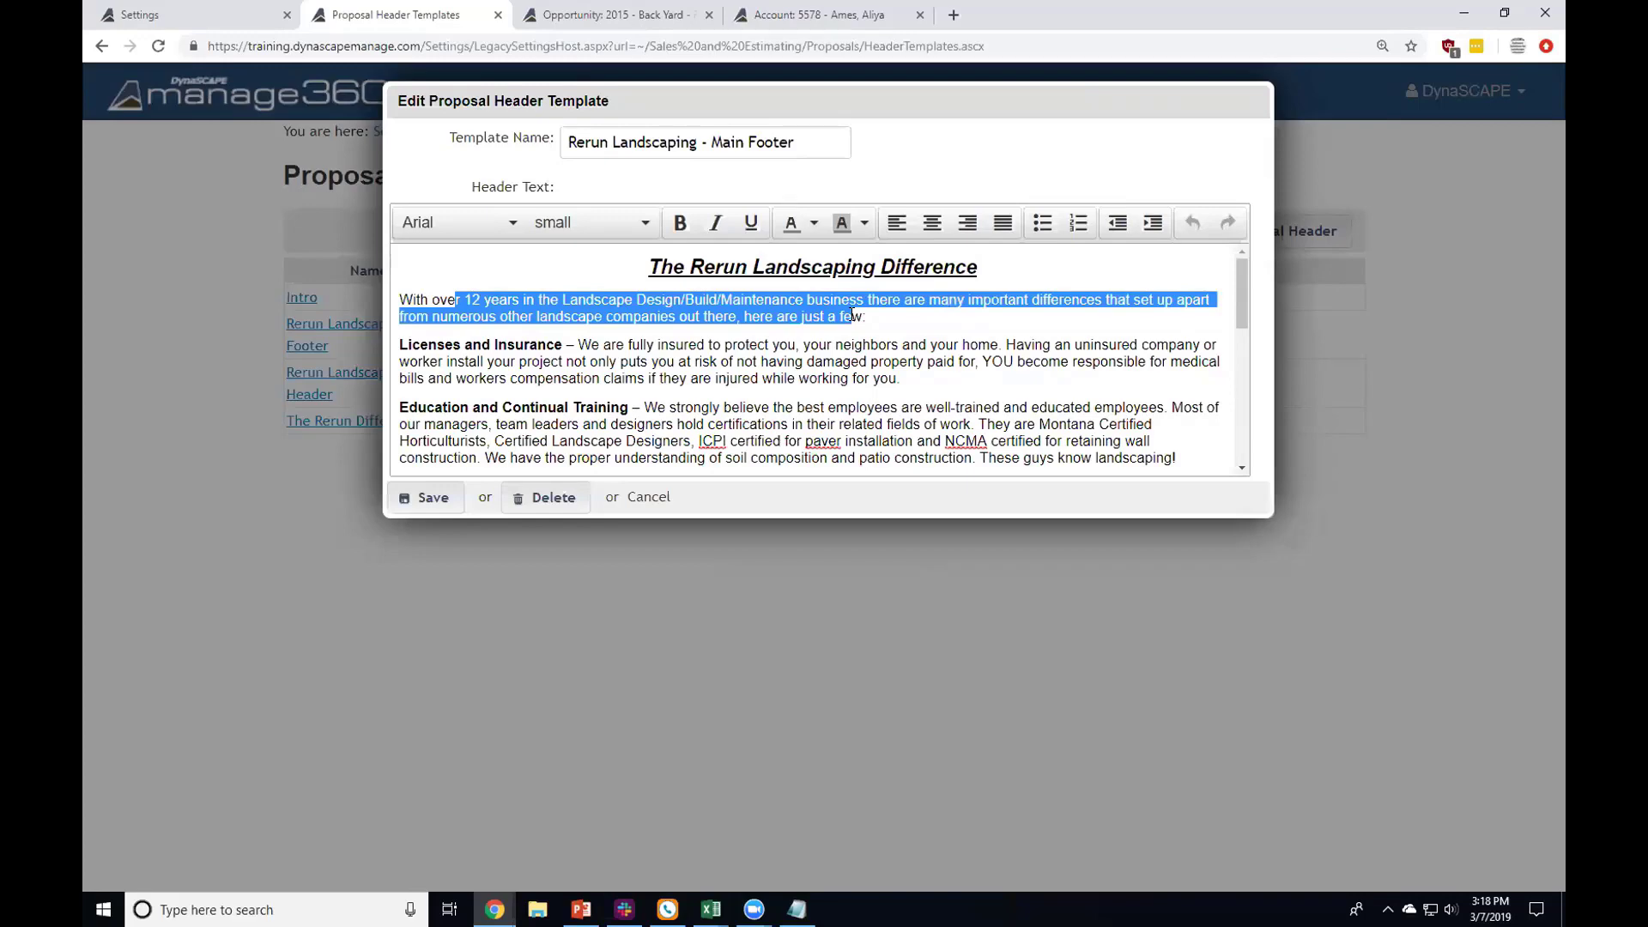
click(748, 379)
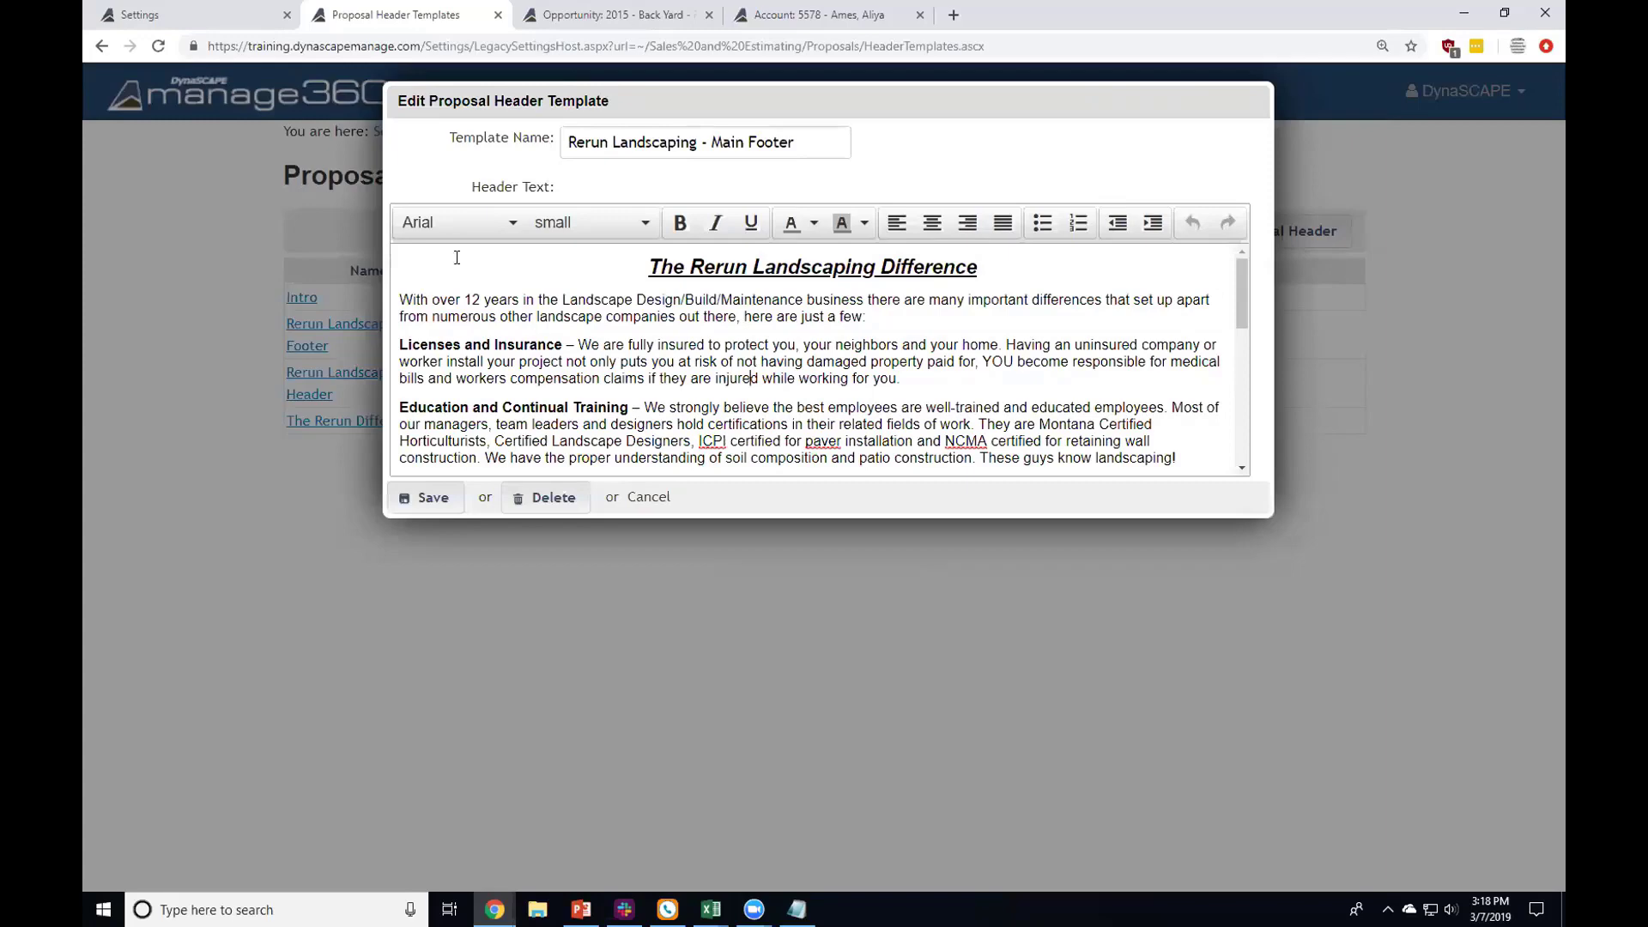
click(646, 498)
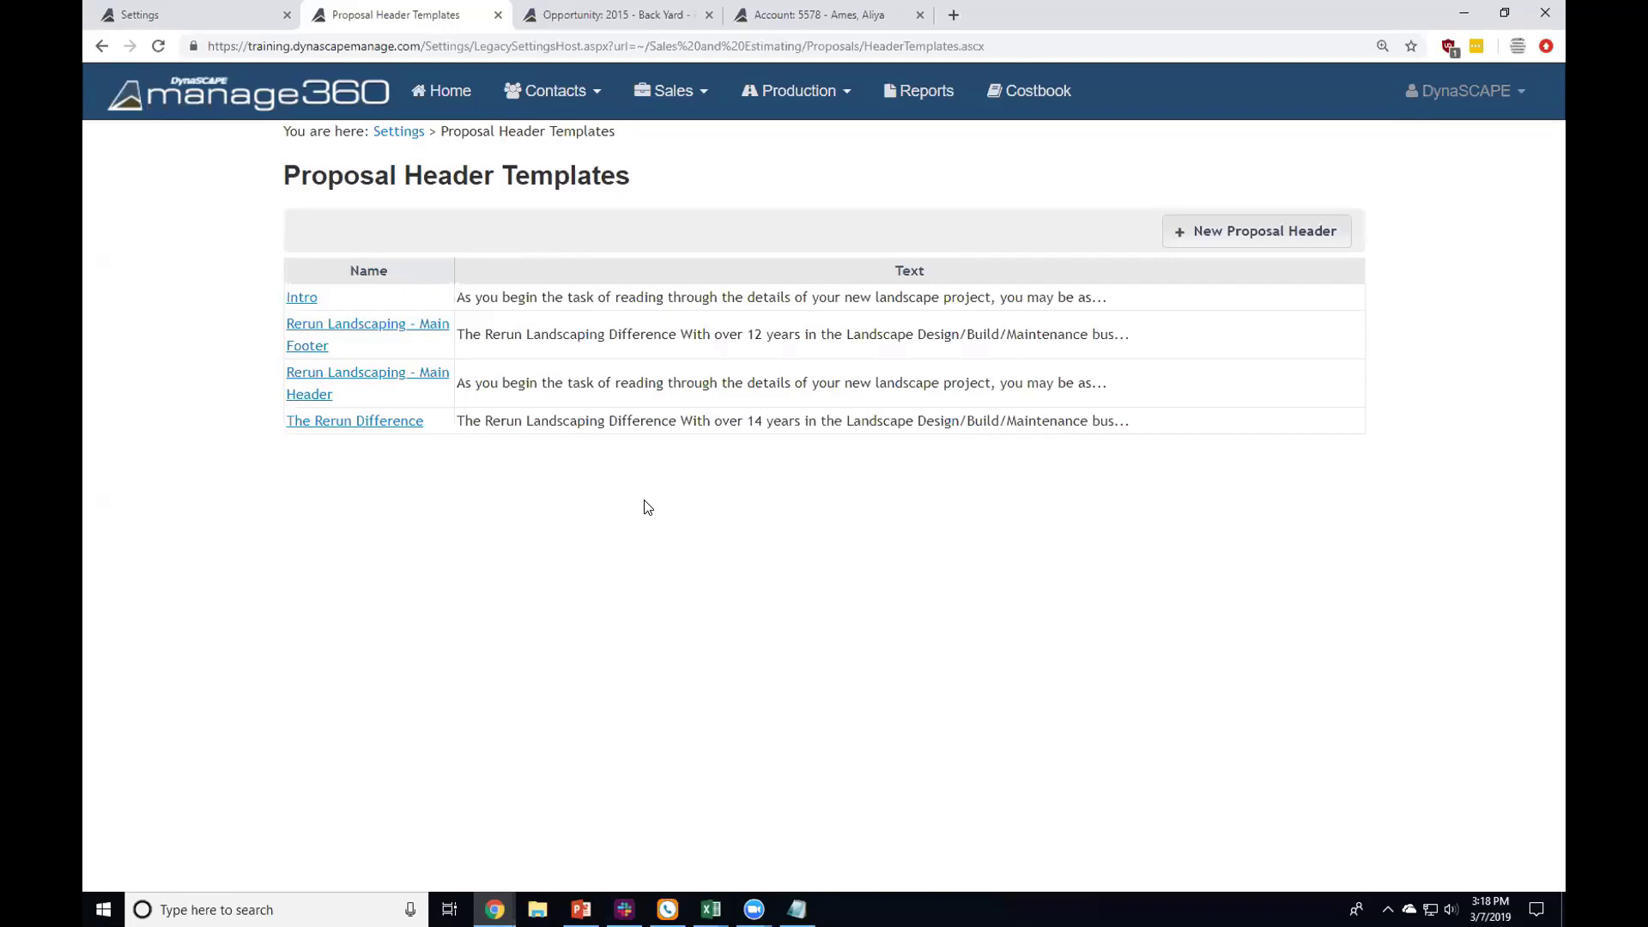
click(397, 131)
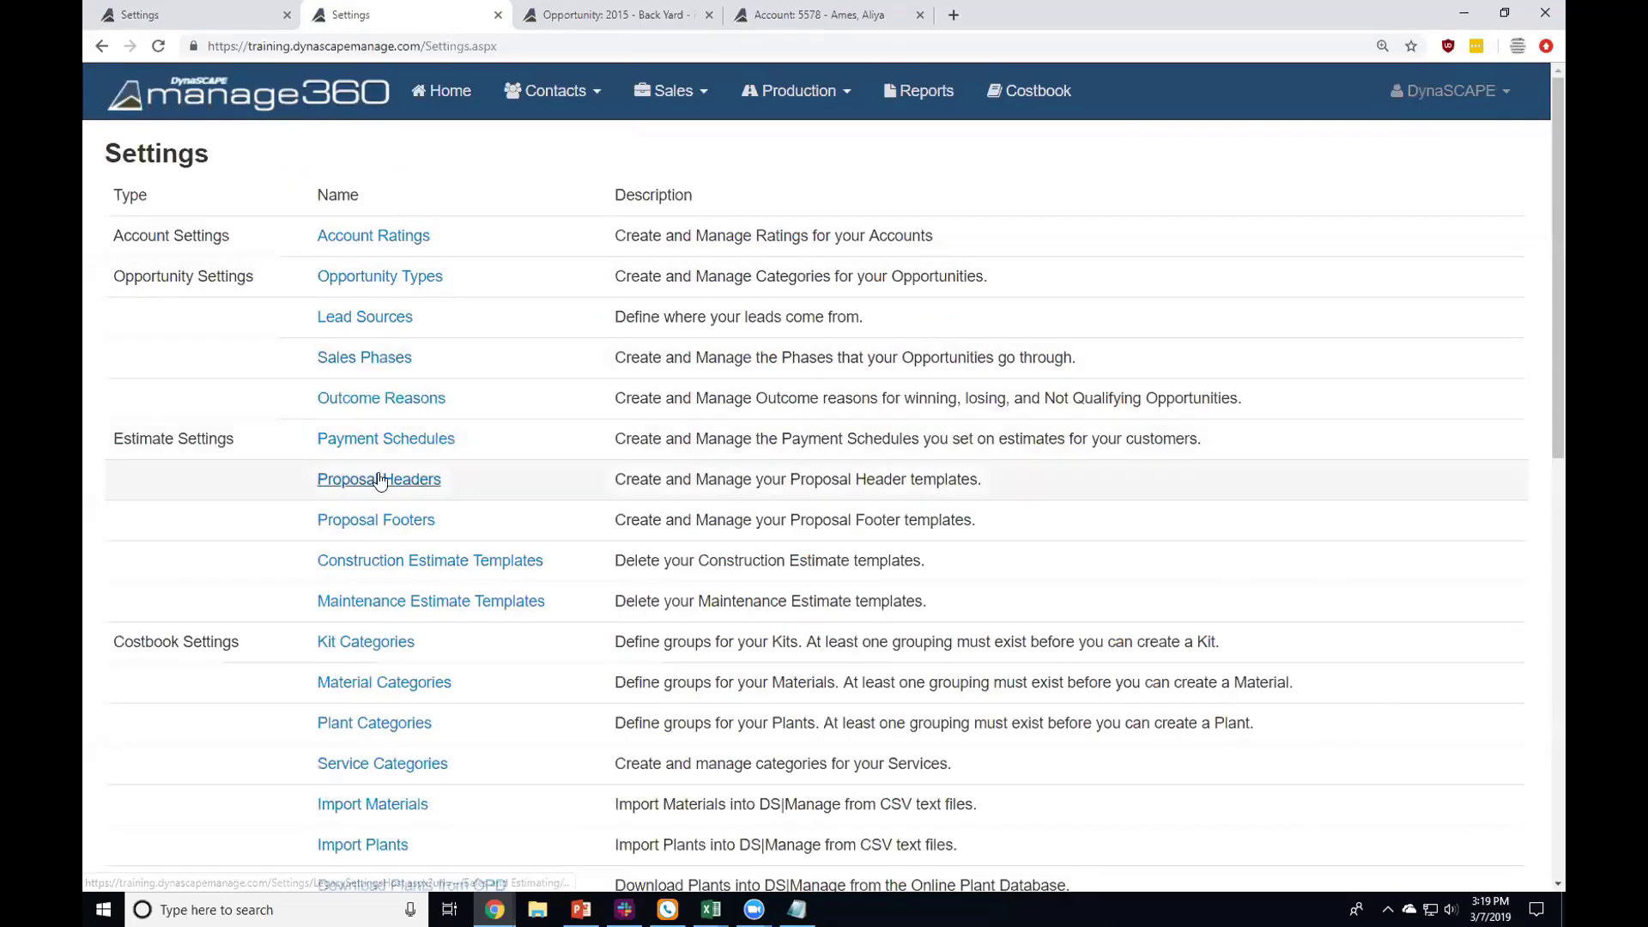
click(400, 525)
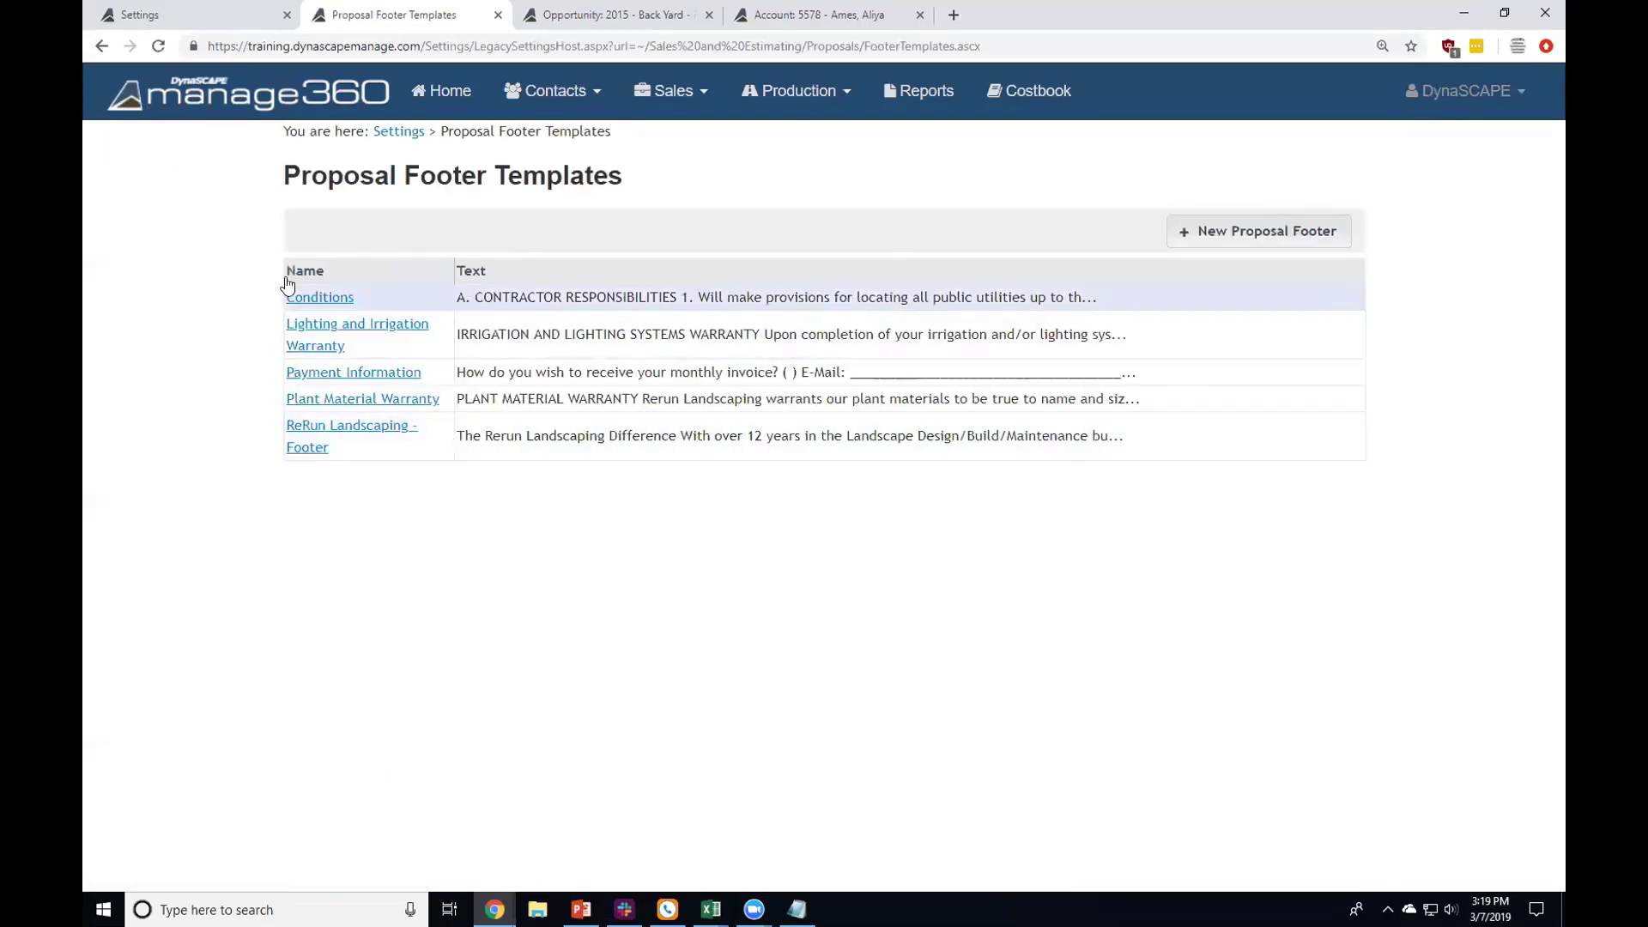
click(313, 297)
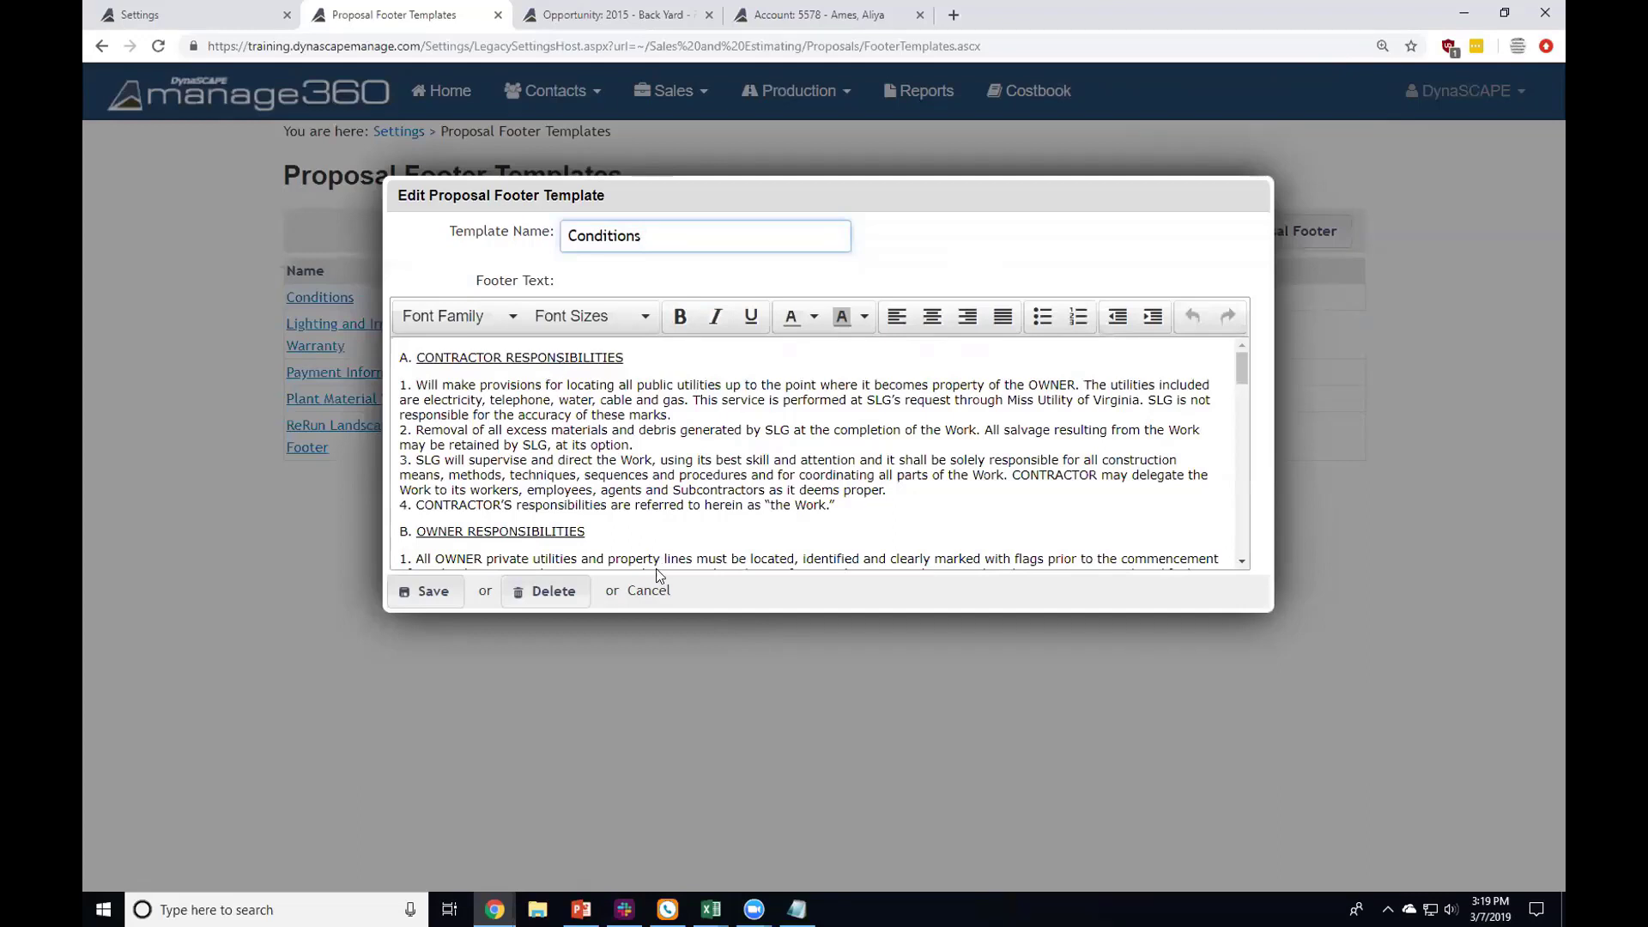
click(649, 590)
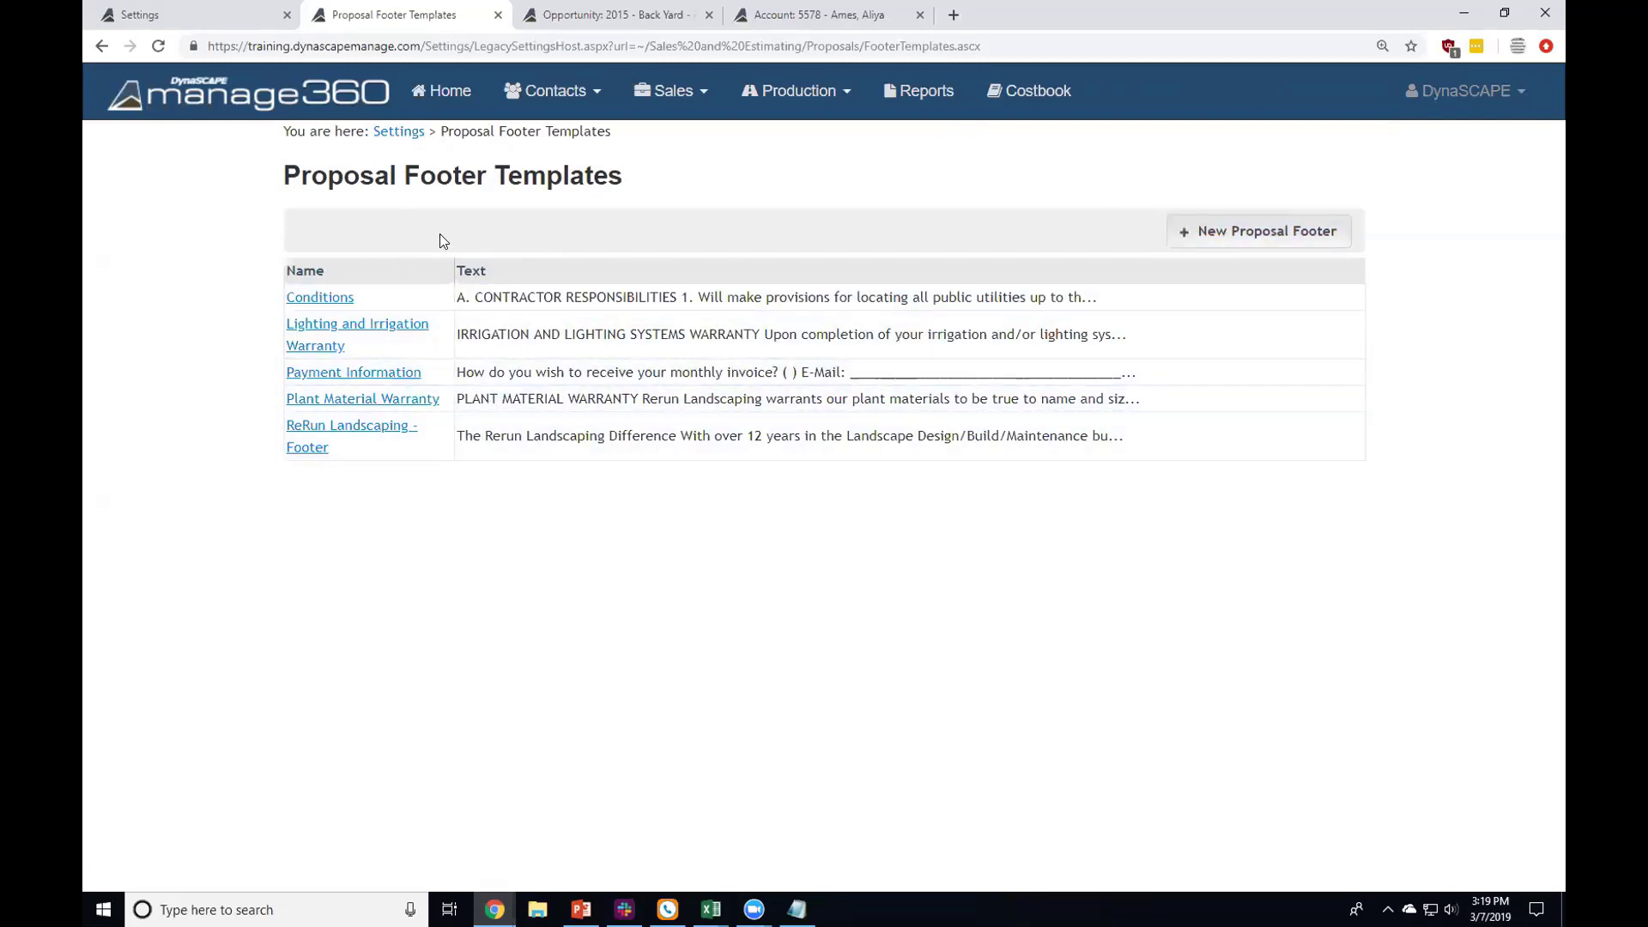
click(409, 133)
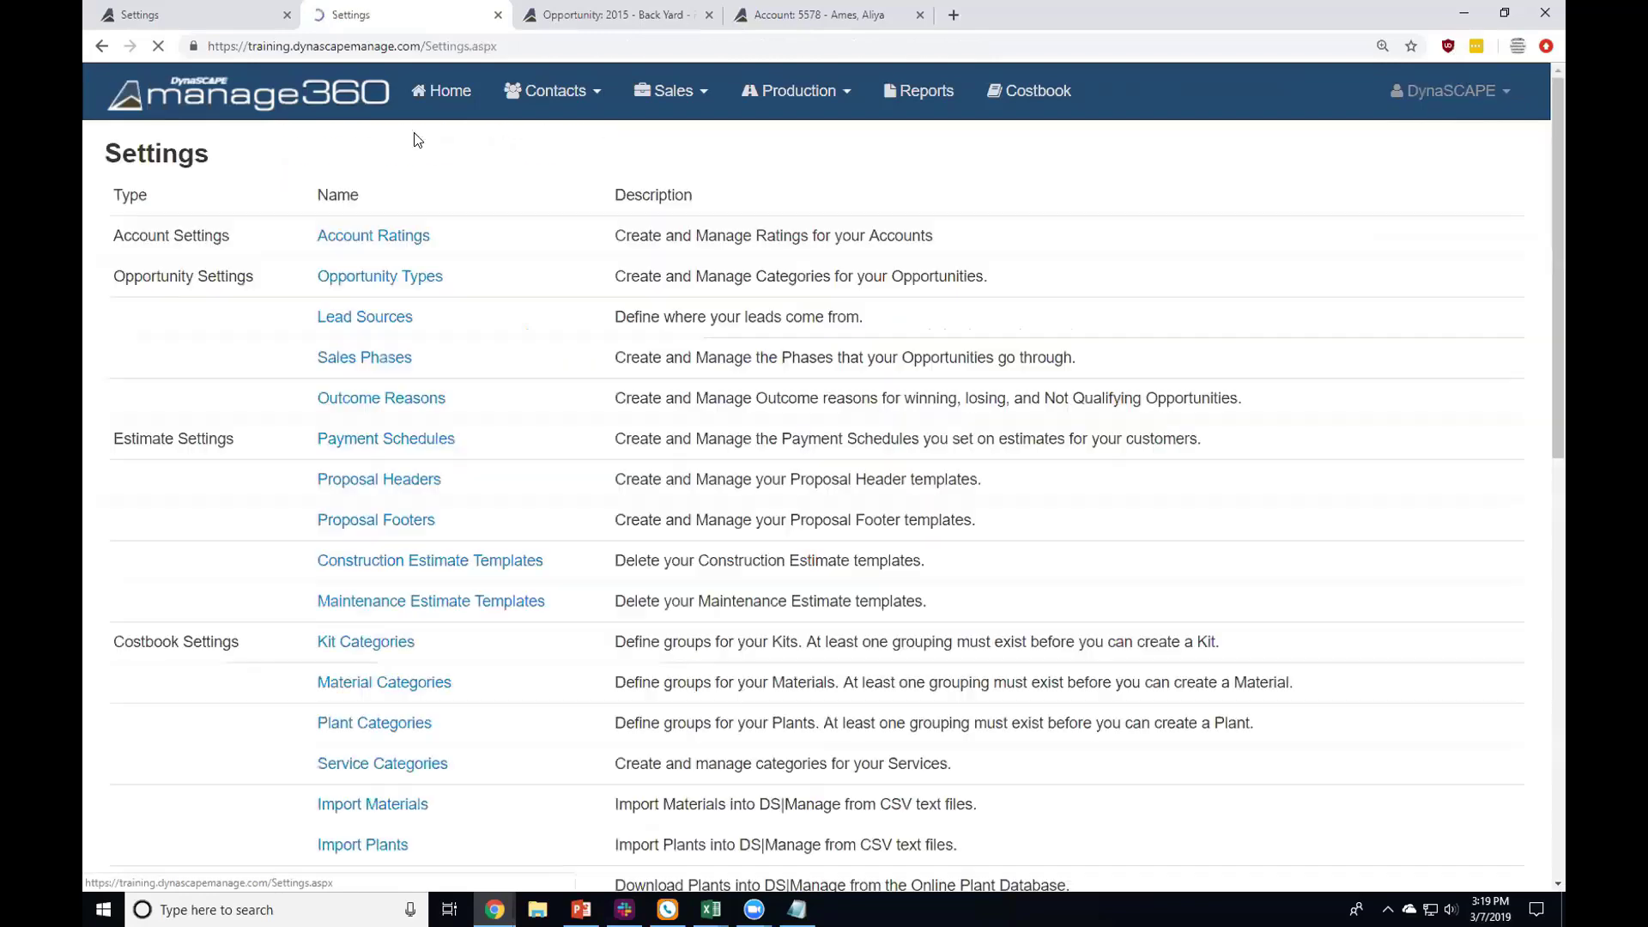
Step: Point out the Proposal Headers and Proposal Footers entries on the Settings list
drag(438, 520, 312, 479)
click(291, 544)
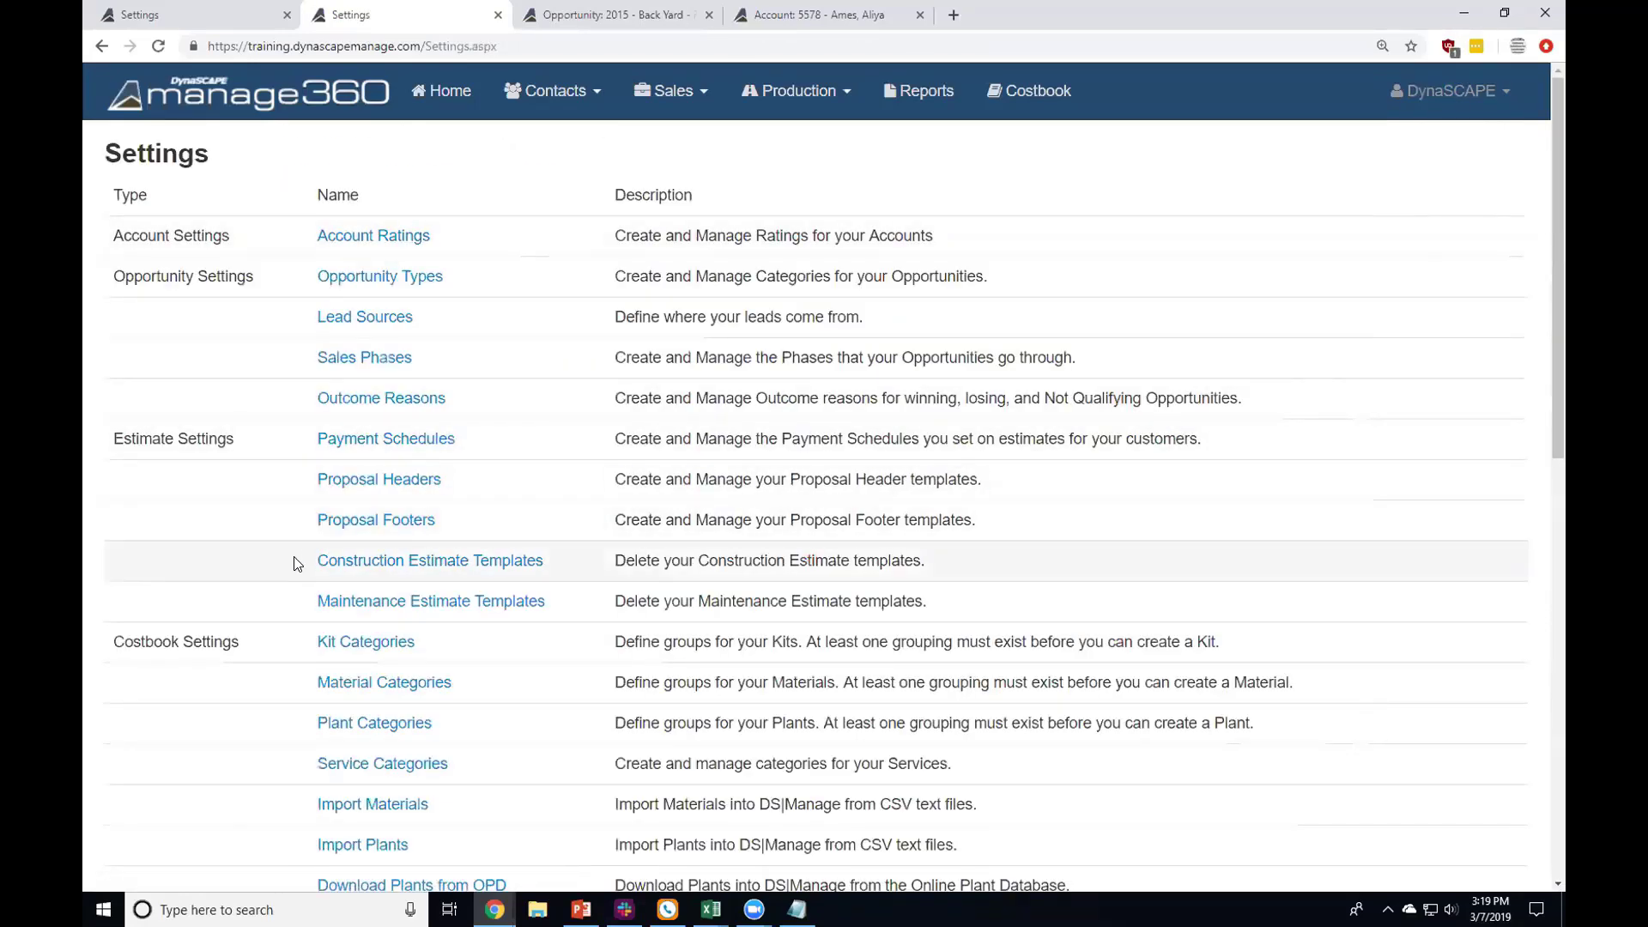
drag(302, 560, 570, 588)
click(573, 584)
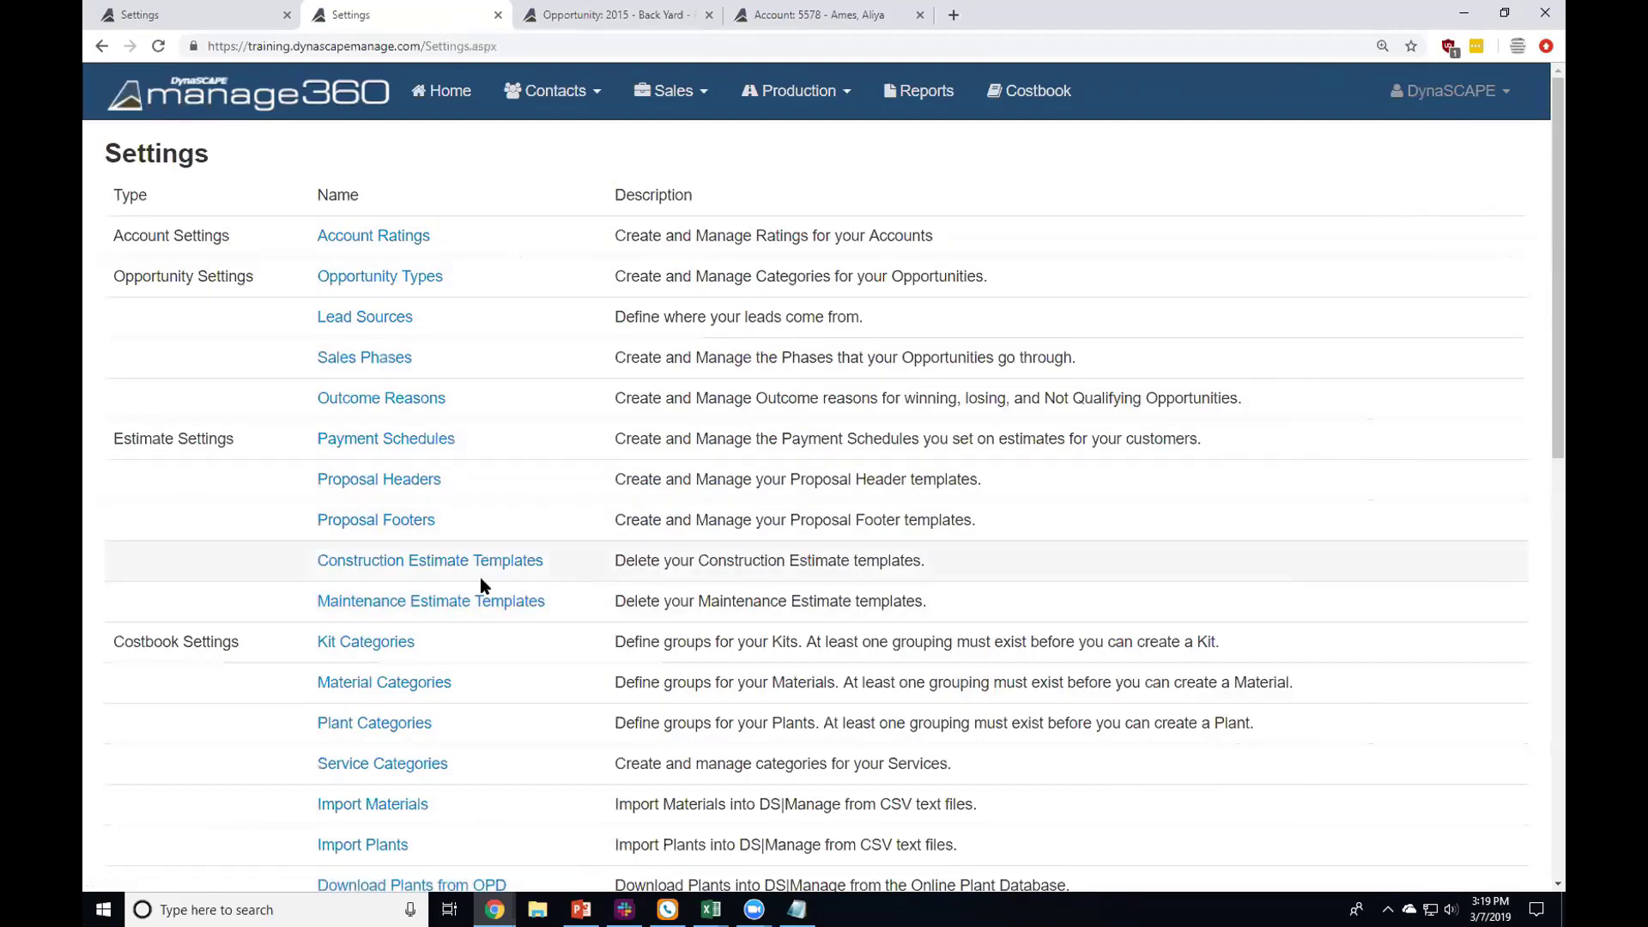
Step: Delete the 'Delete this Opportunity Test' construction estimate template, then return to Settings
click(532, 568)
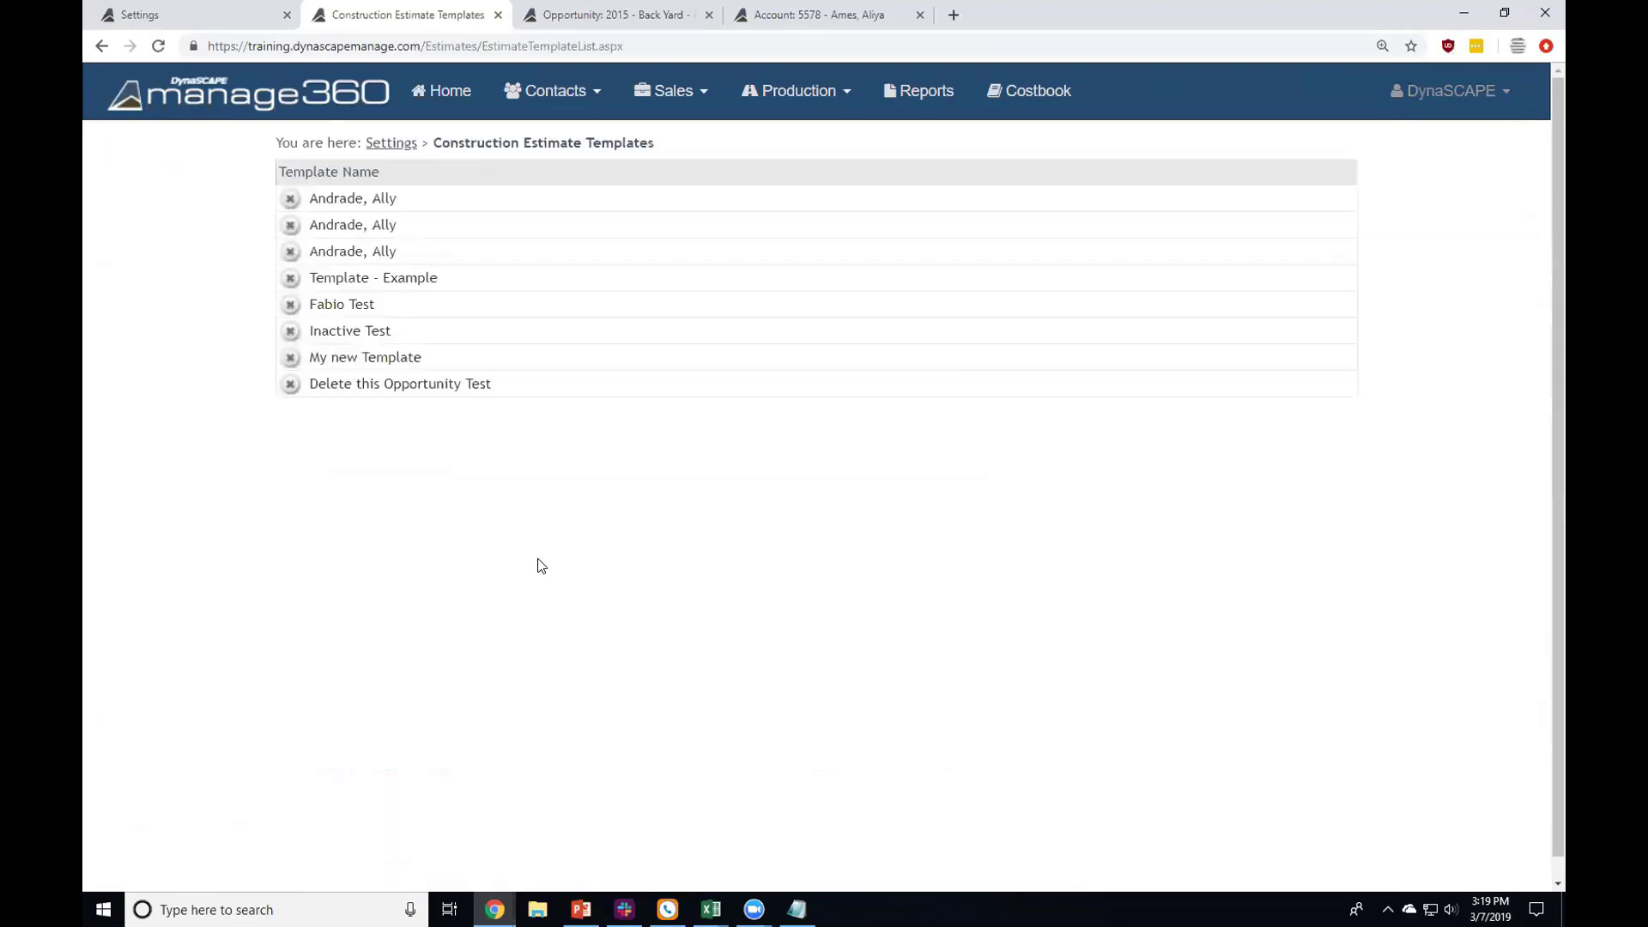
click(290, 384)
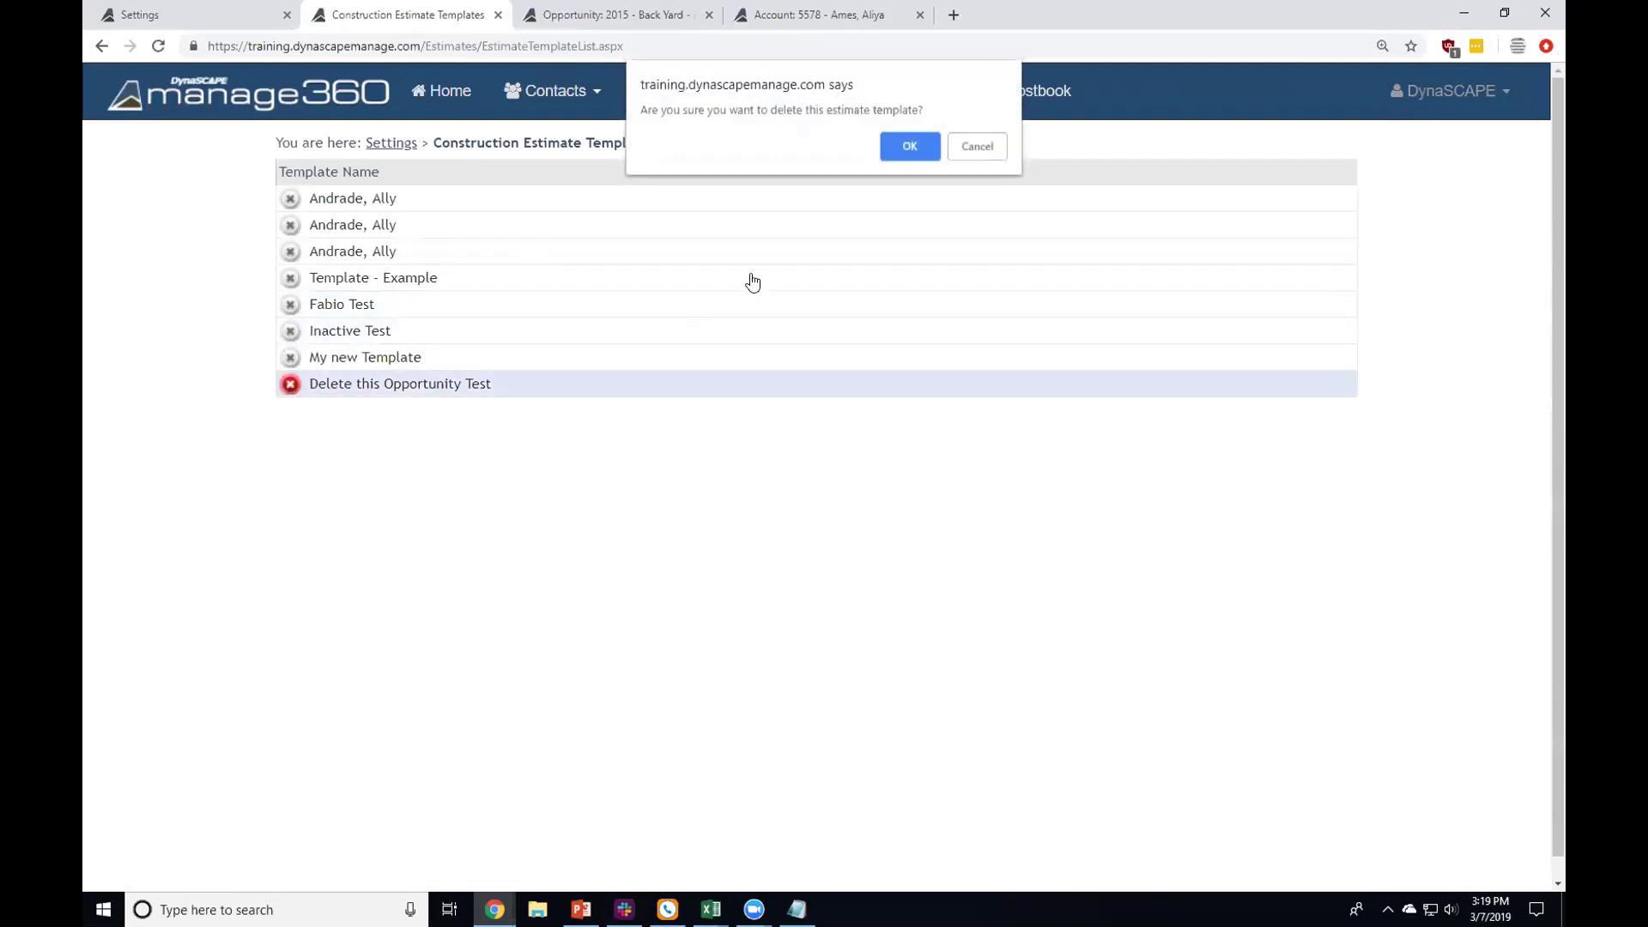
click(899, 155)
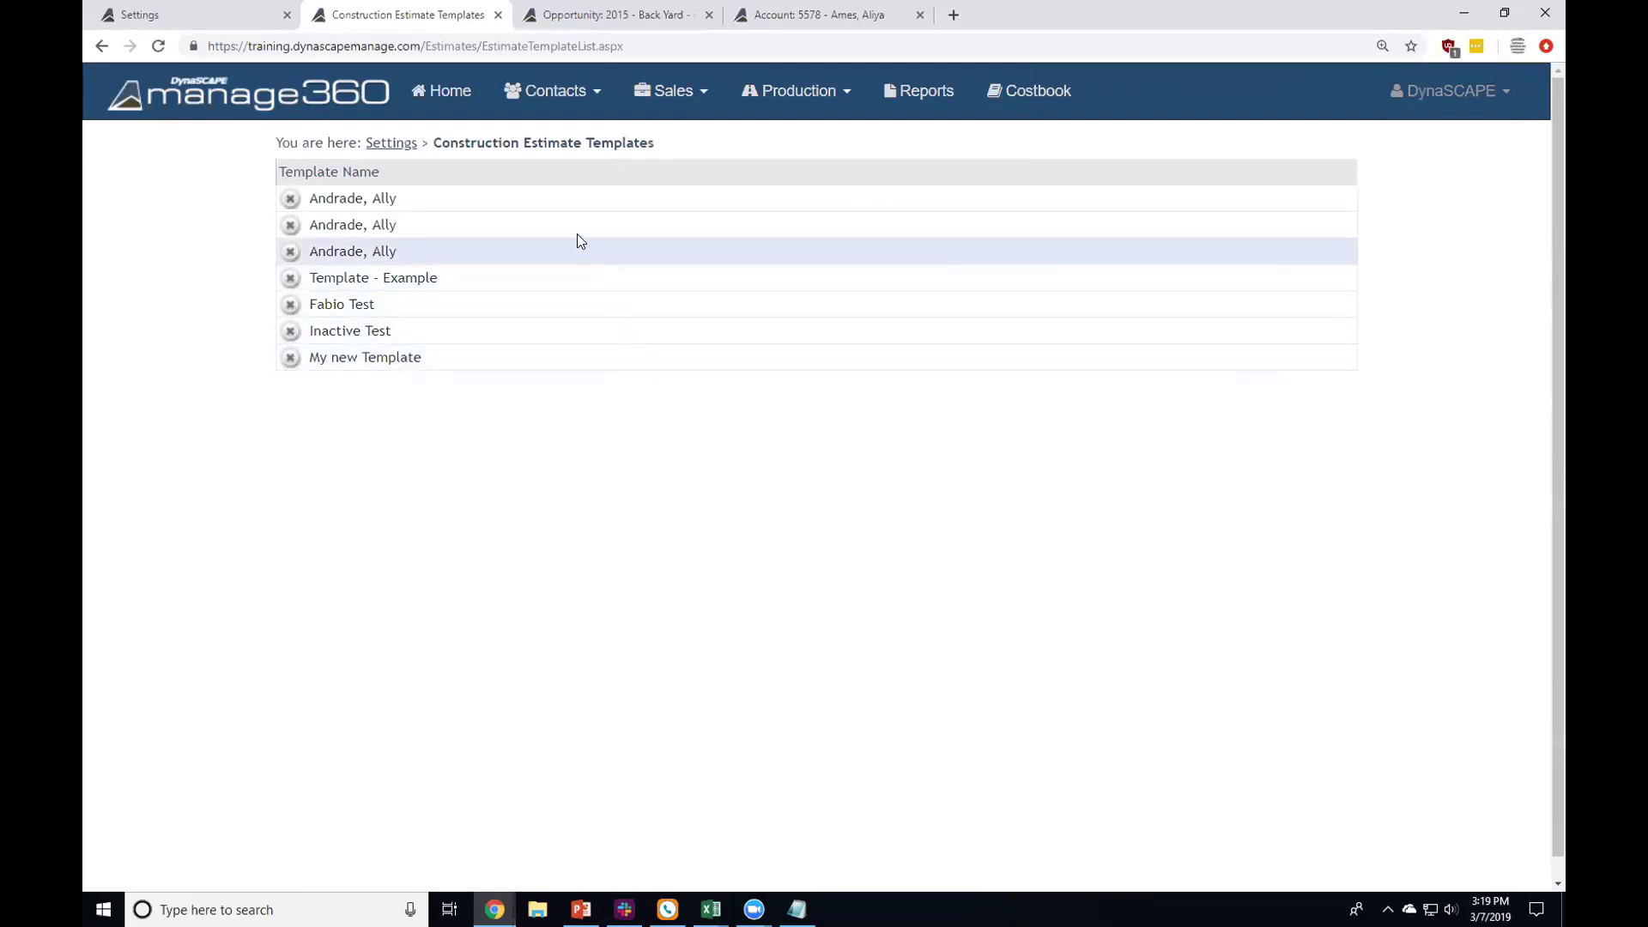
click(390, 142)
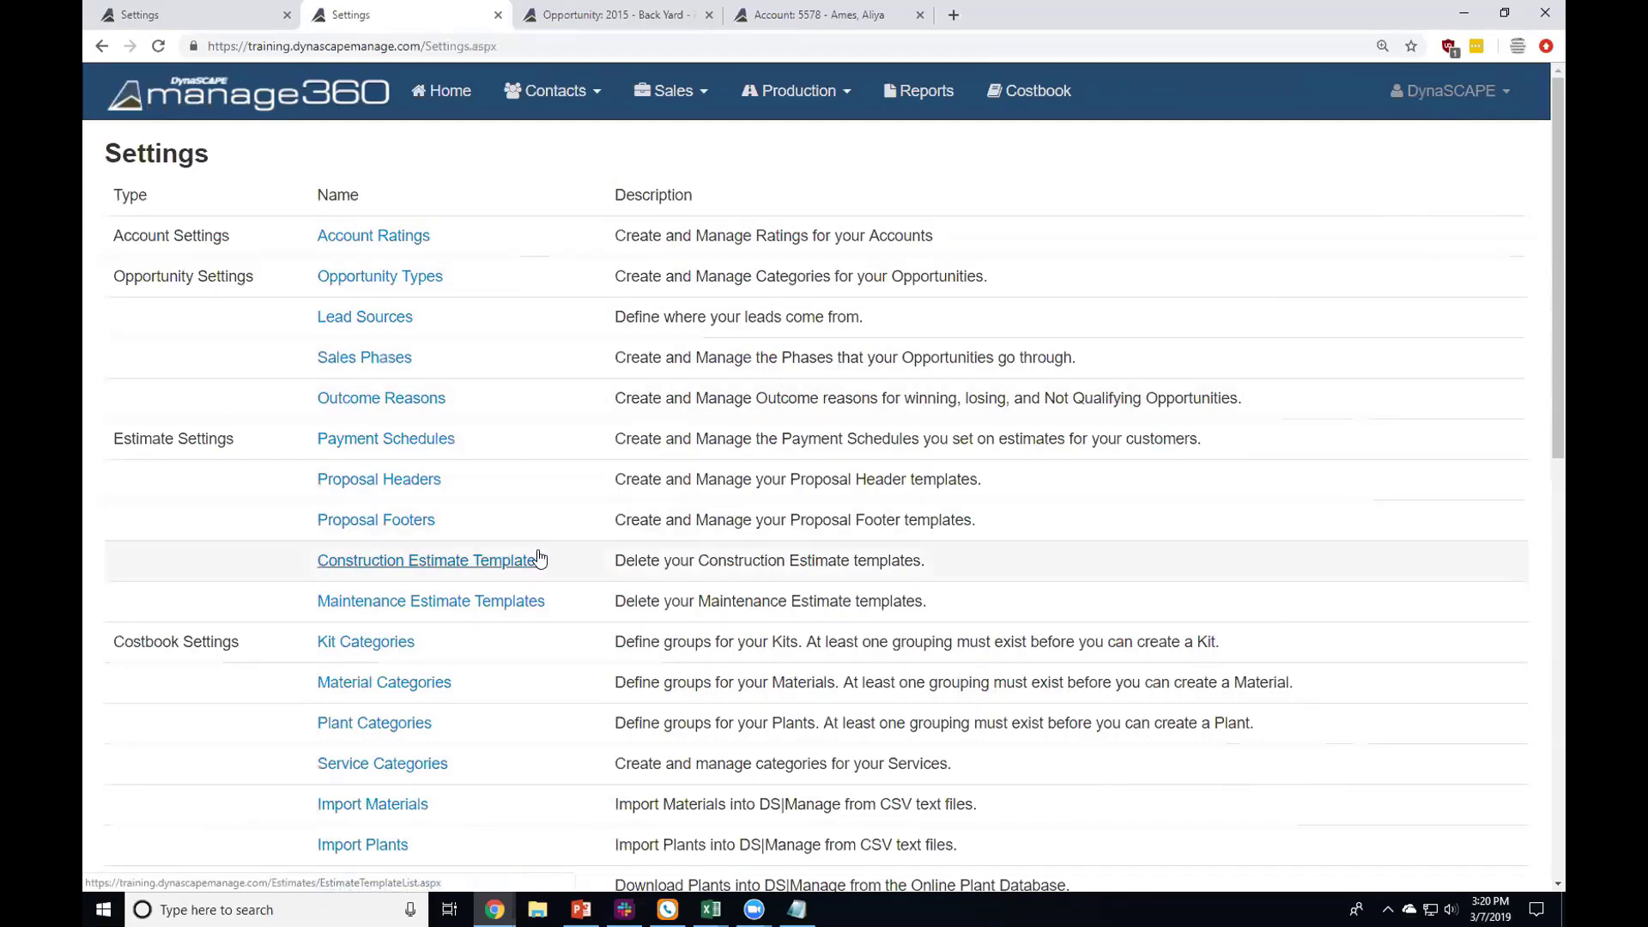
scroll(539, 558, down, 2)
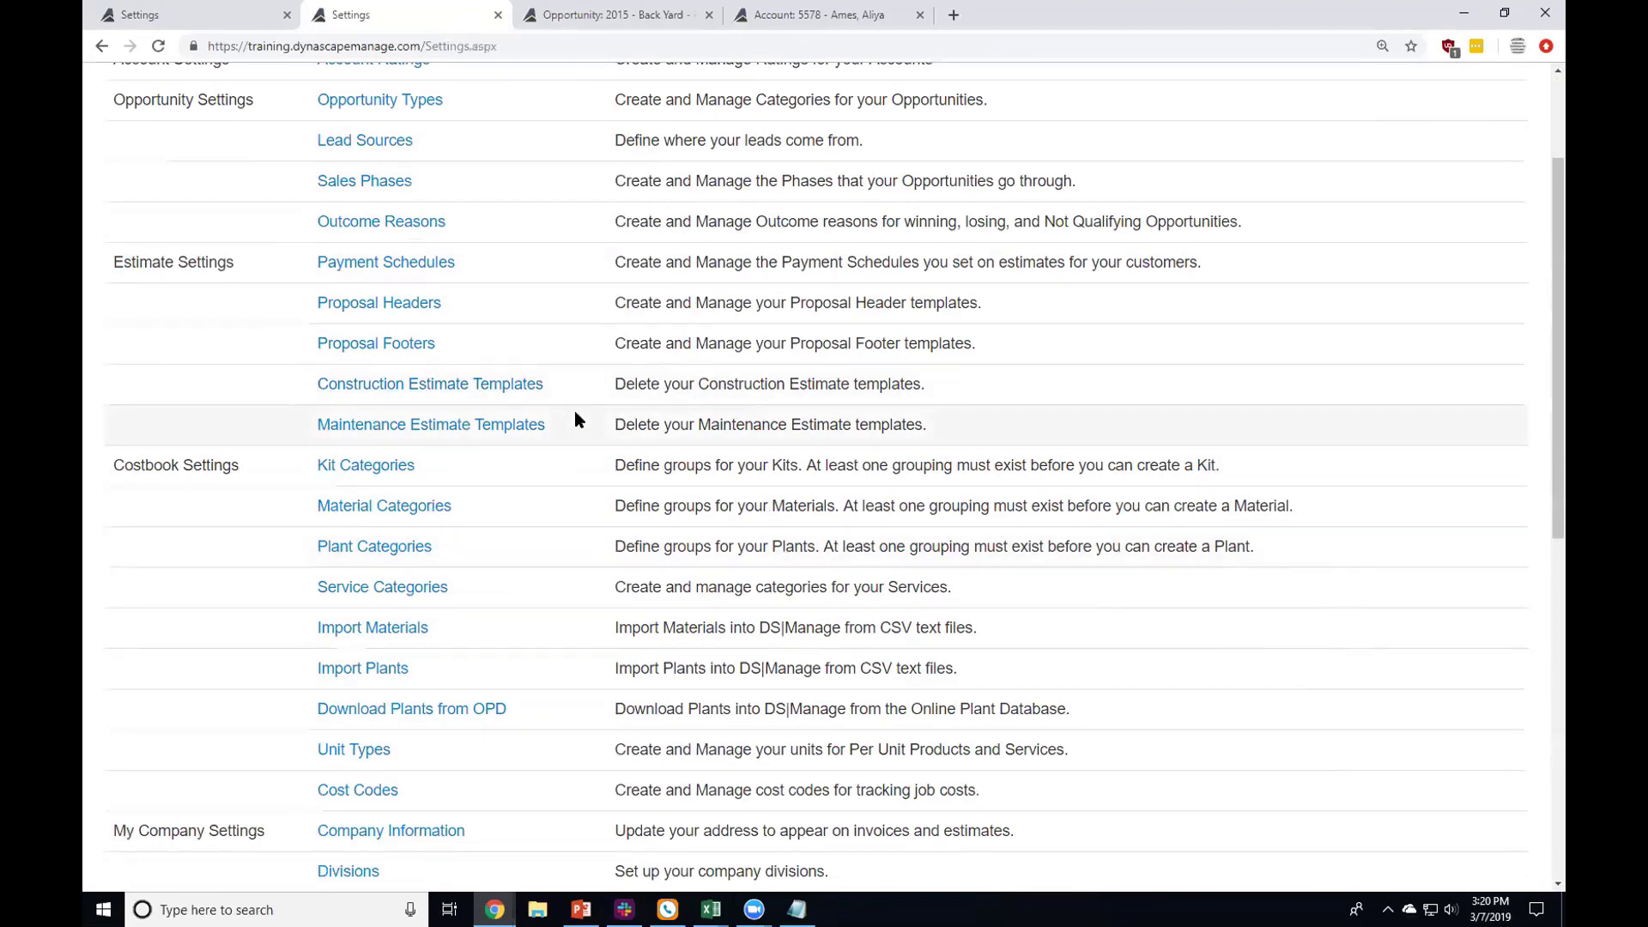
drag(320, 465, 954, 592)
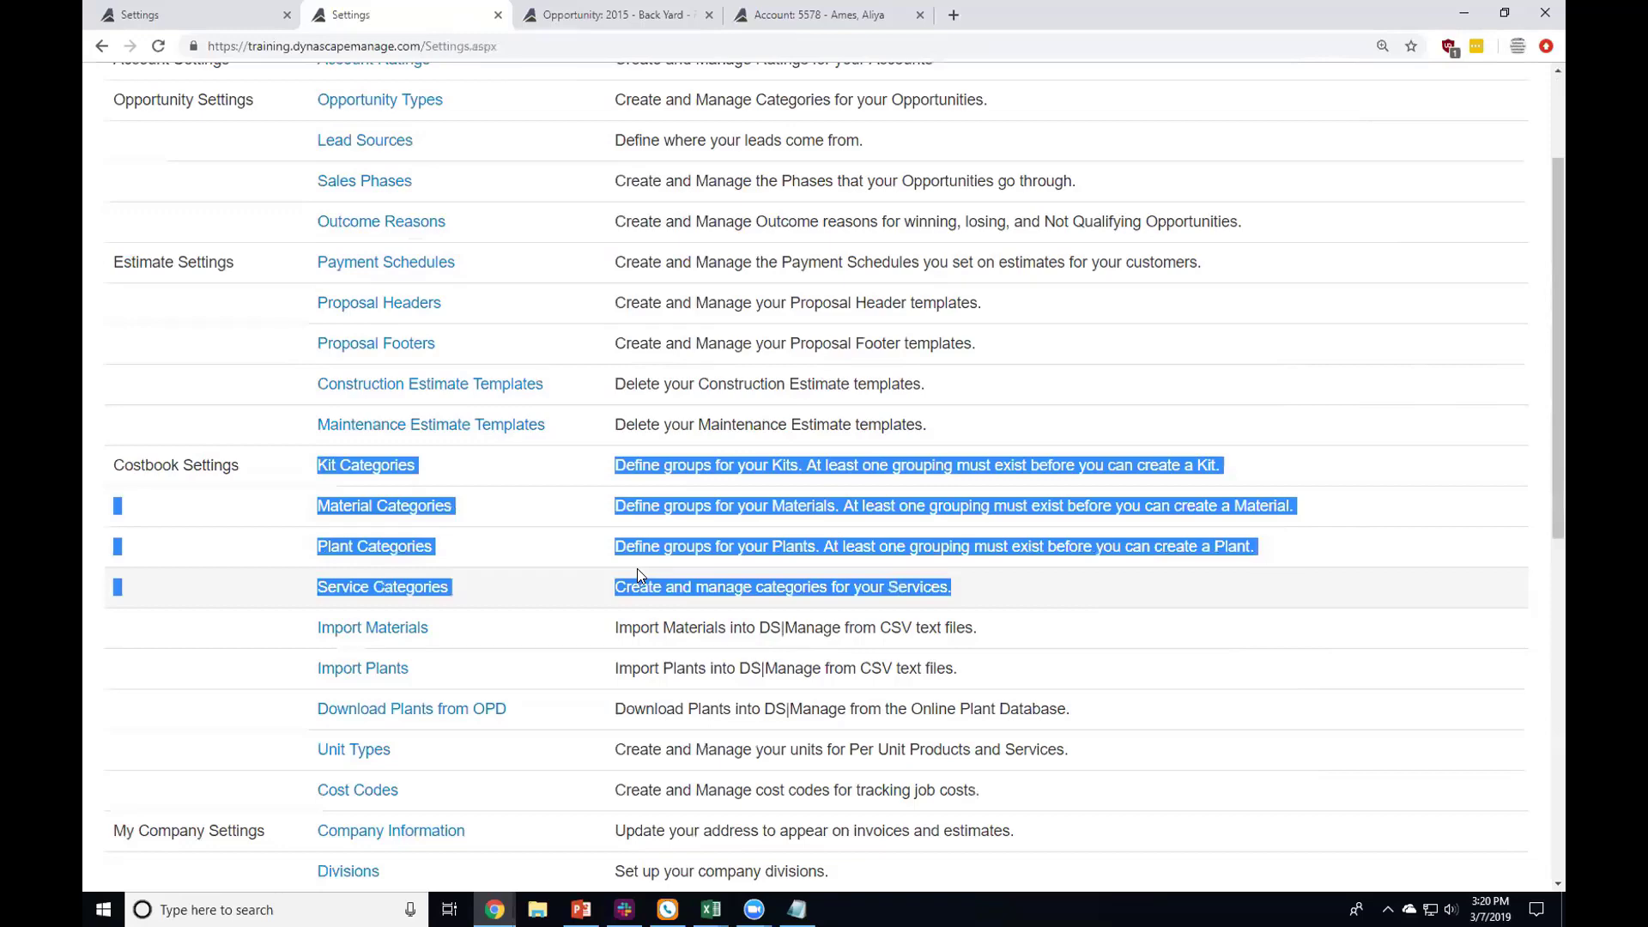
click(573, 552)
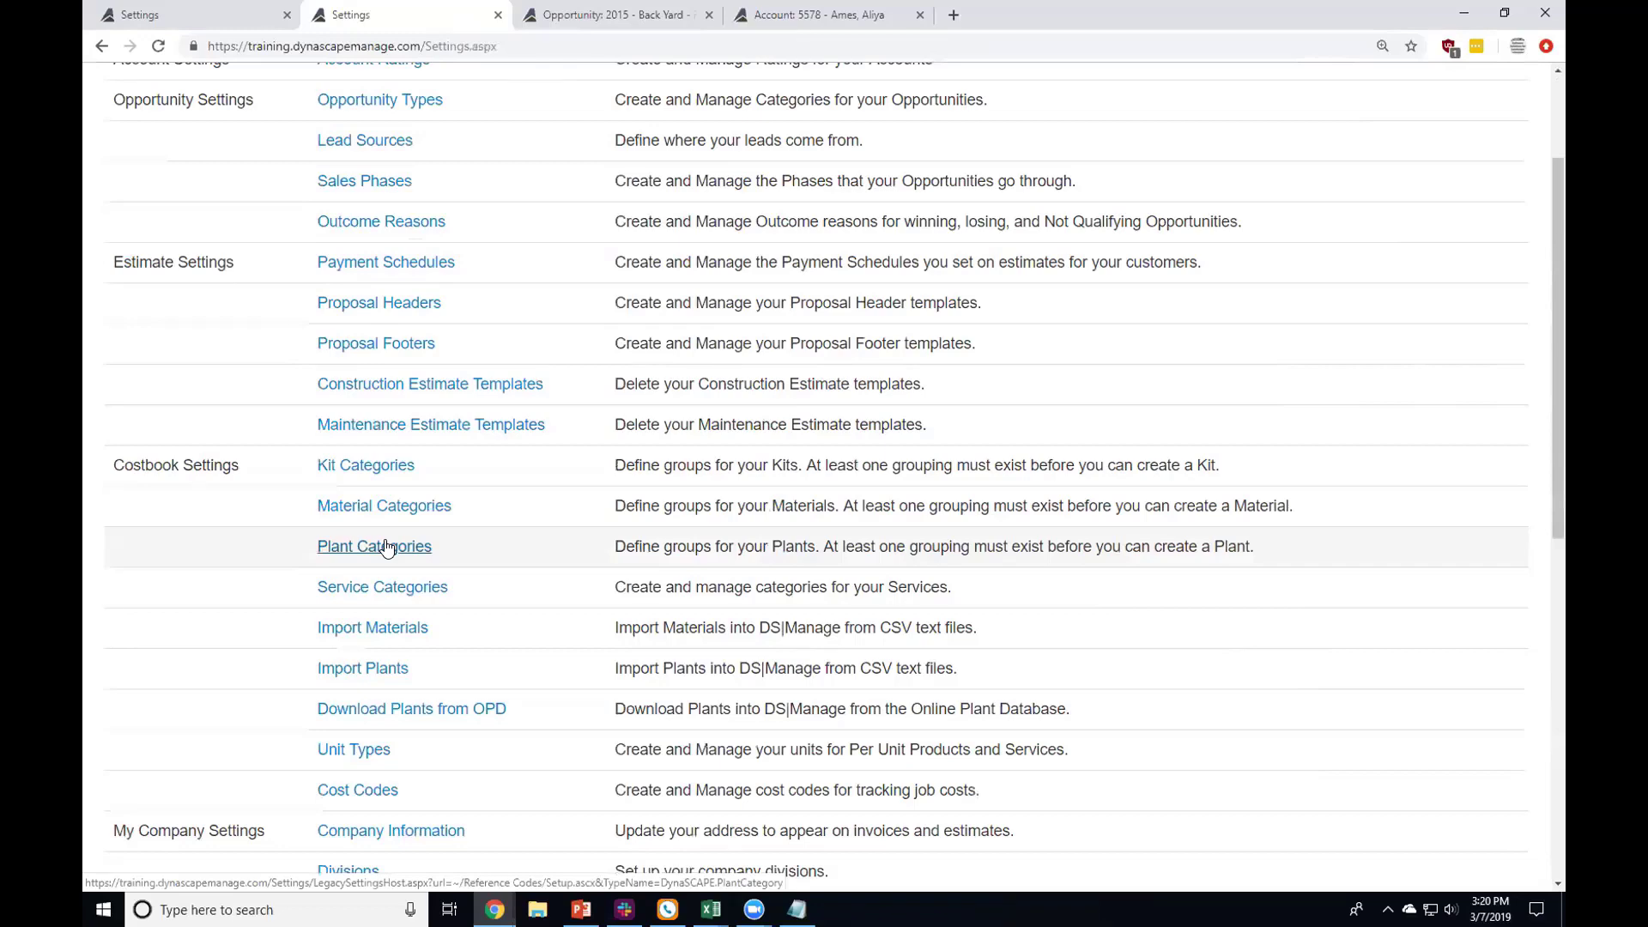
scroll(526, 570, up, 2)
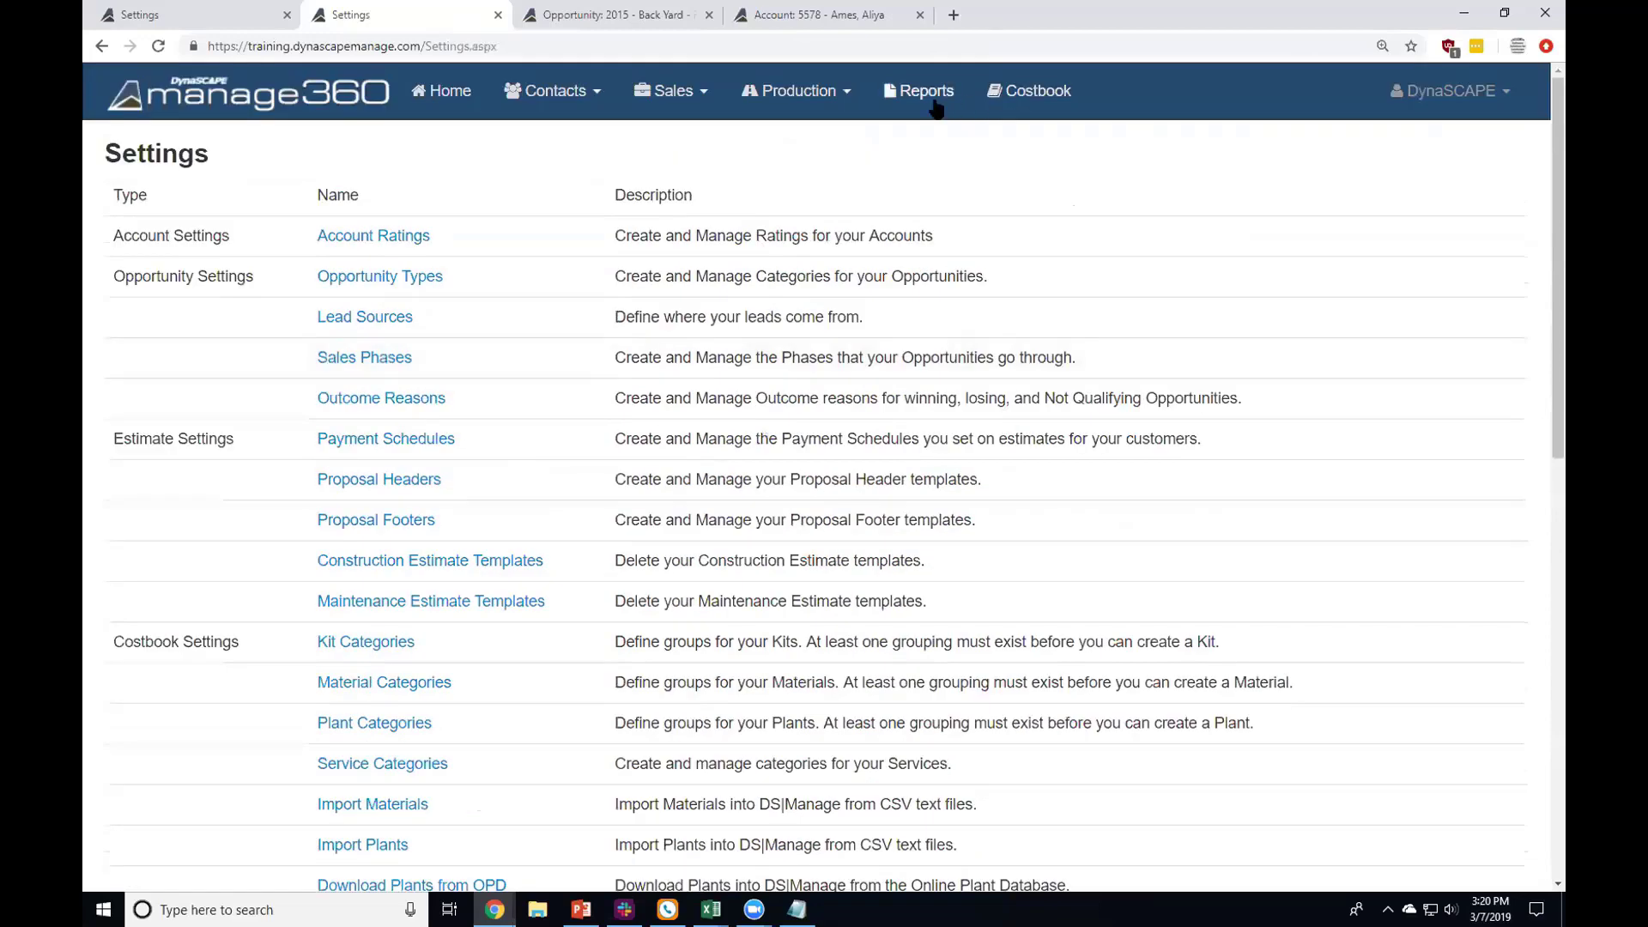
scroll(524, 467, down, 1)
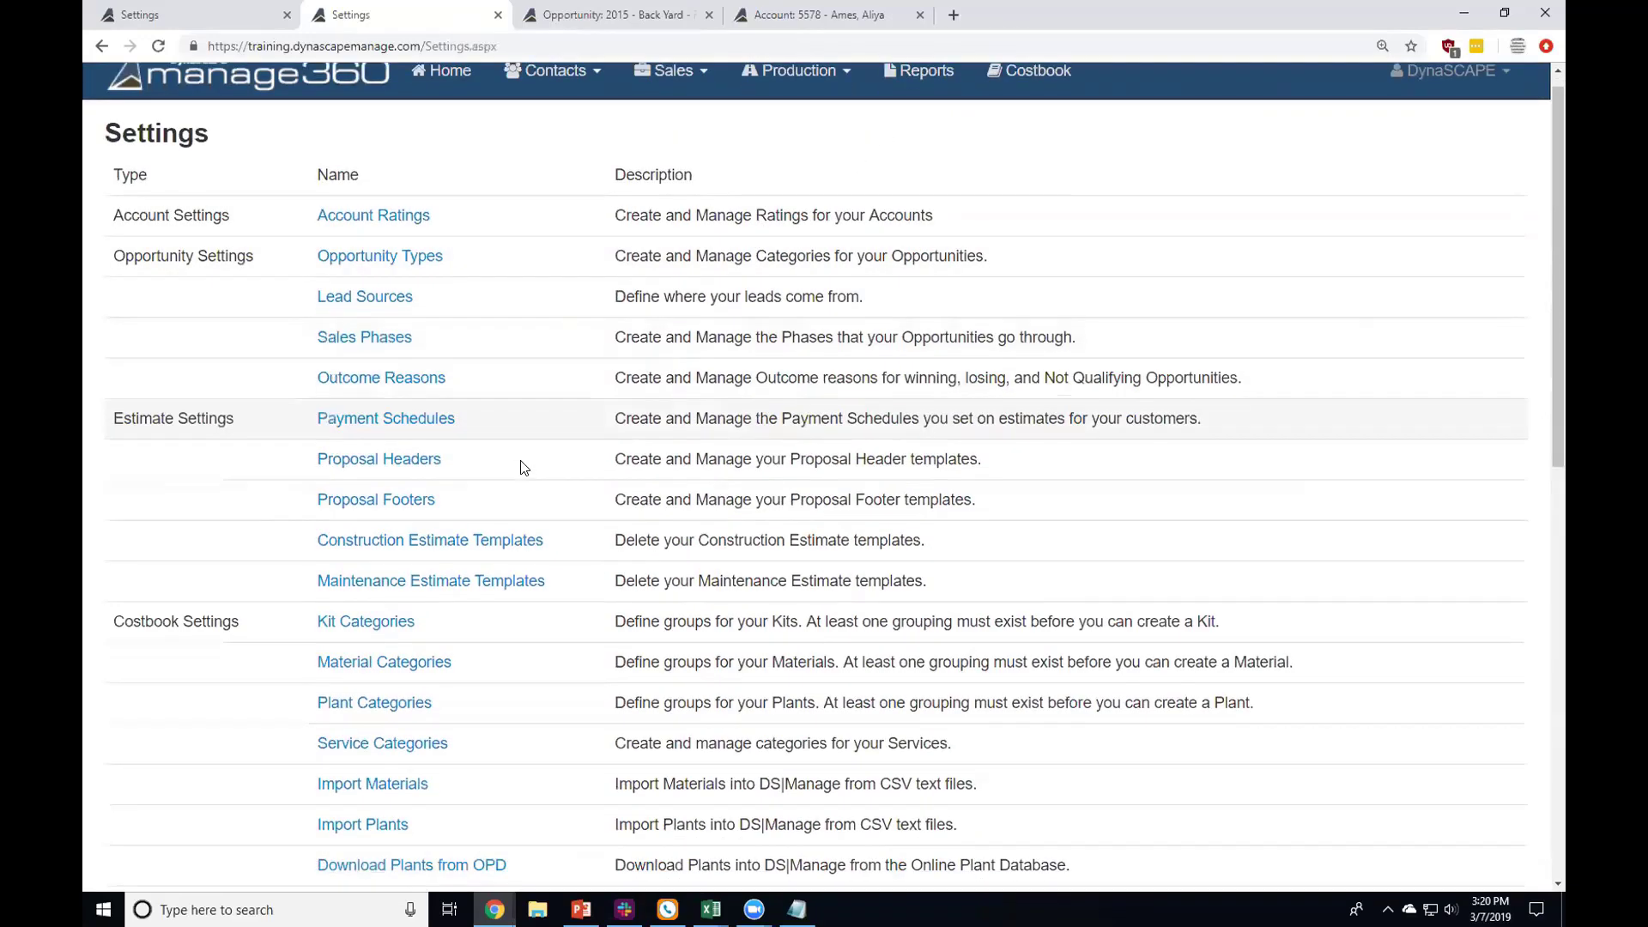
scroll(524, 467, down, 3)
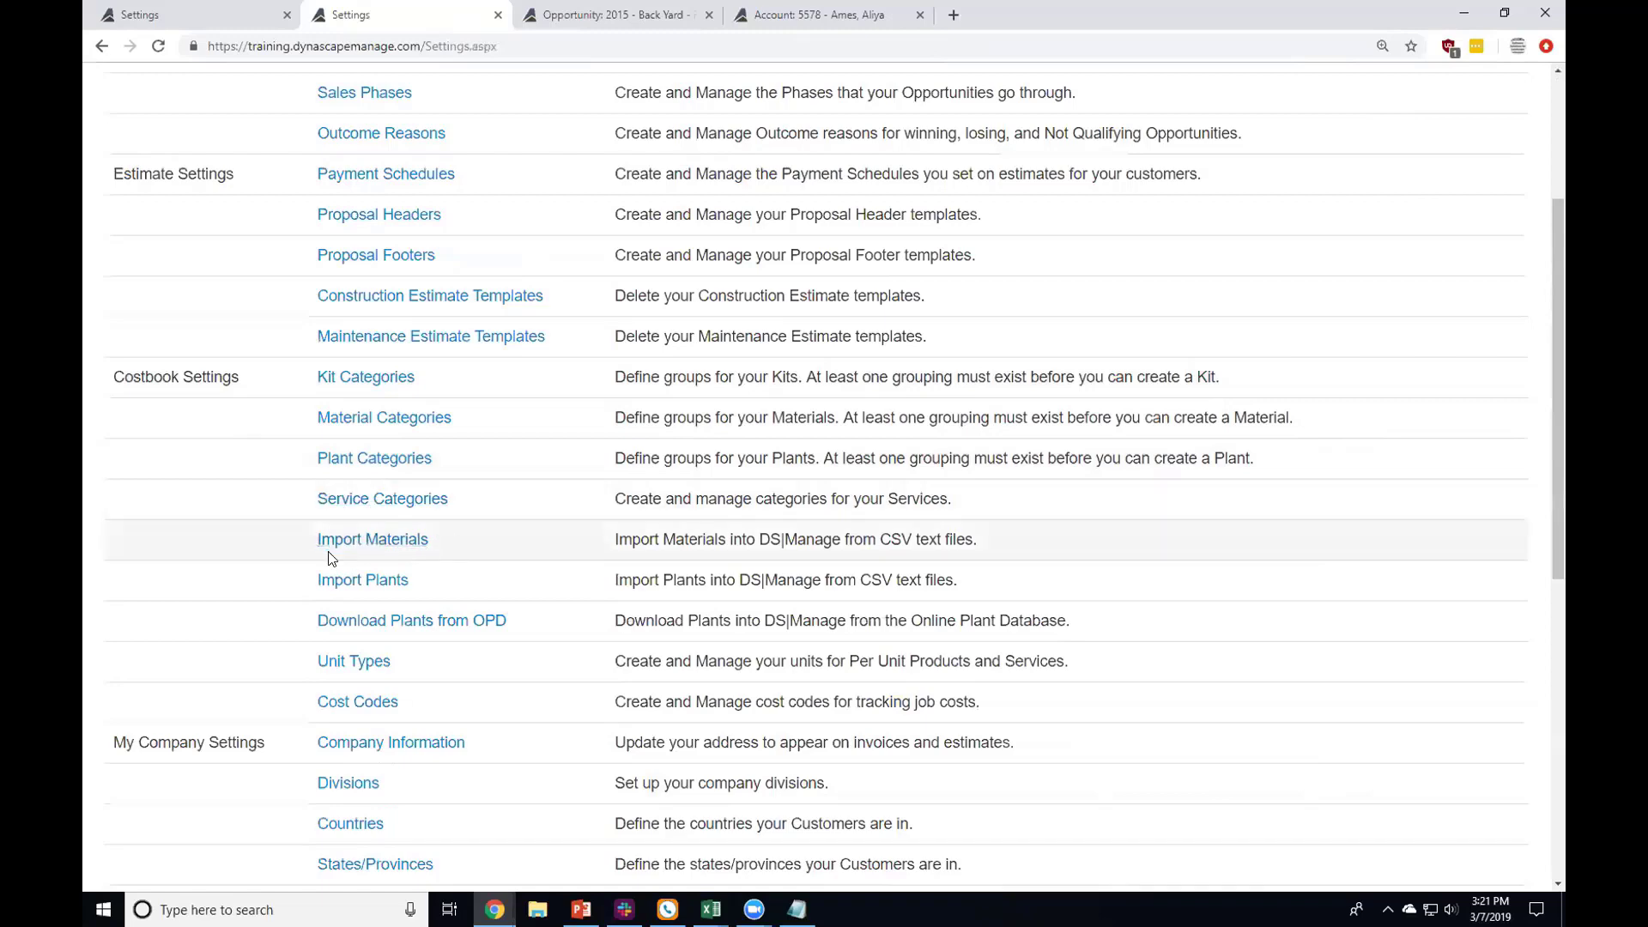
Step: Highlight the Import Materials and Import Plants entries in the Settings list
drag(302, 545, 441, 558)
click(397, 552)
drag(314, 539, 442, 578)
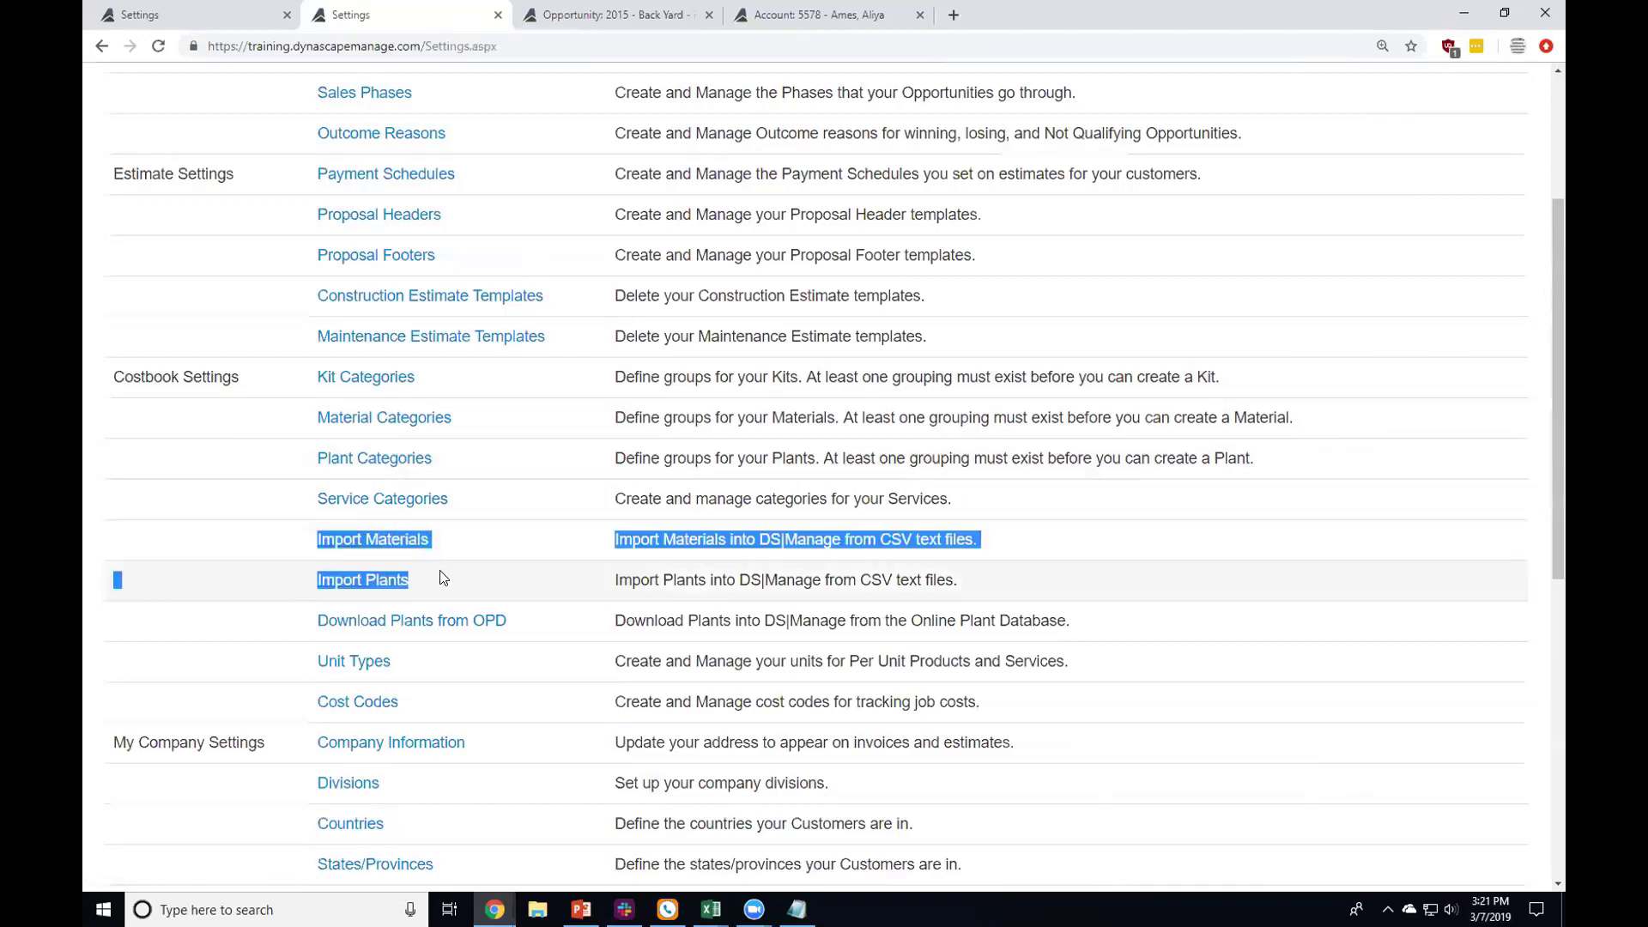
click(484, 542)
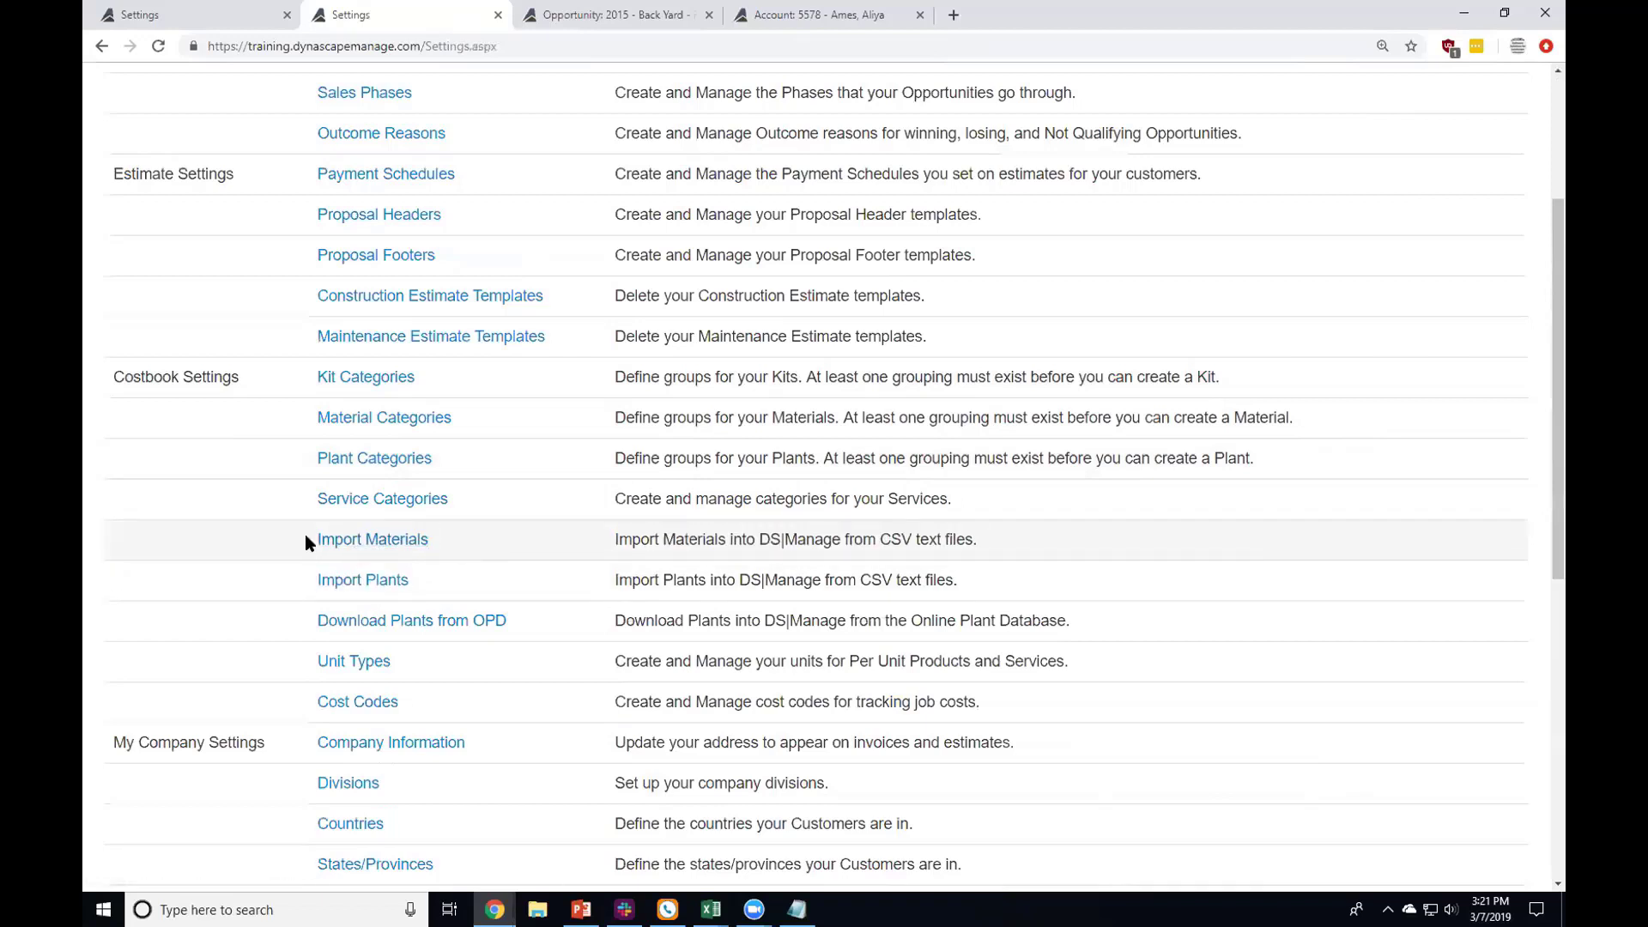
Step: Open the Unit Types list, where Each is the default among 22 active units
drag(307, 536, 452, 578)
click(469, 547)
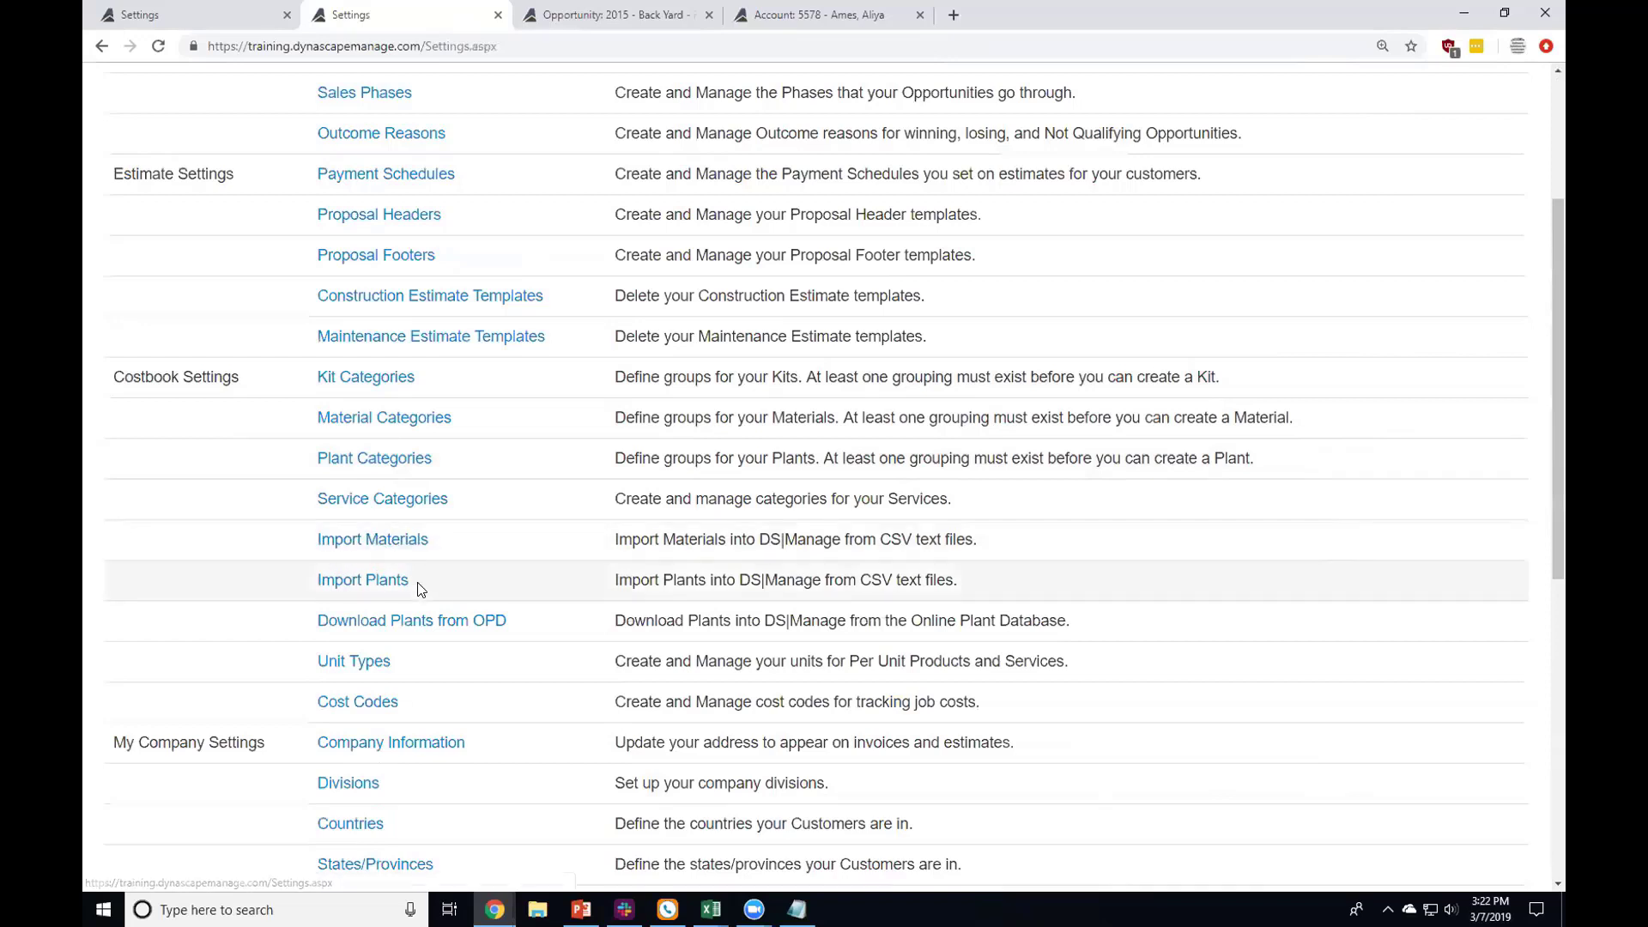
scroll(419, 585, down, 1)
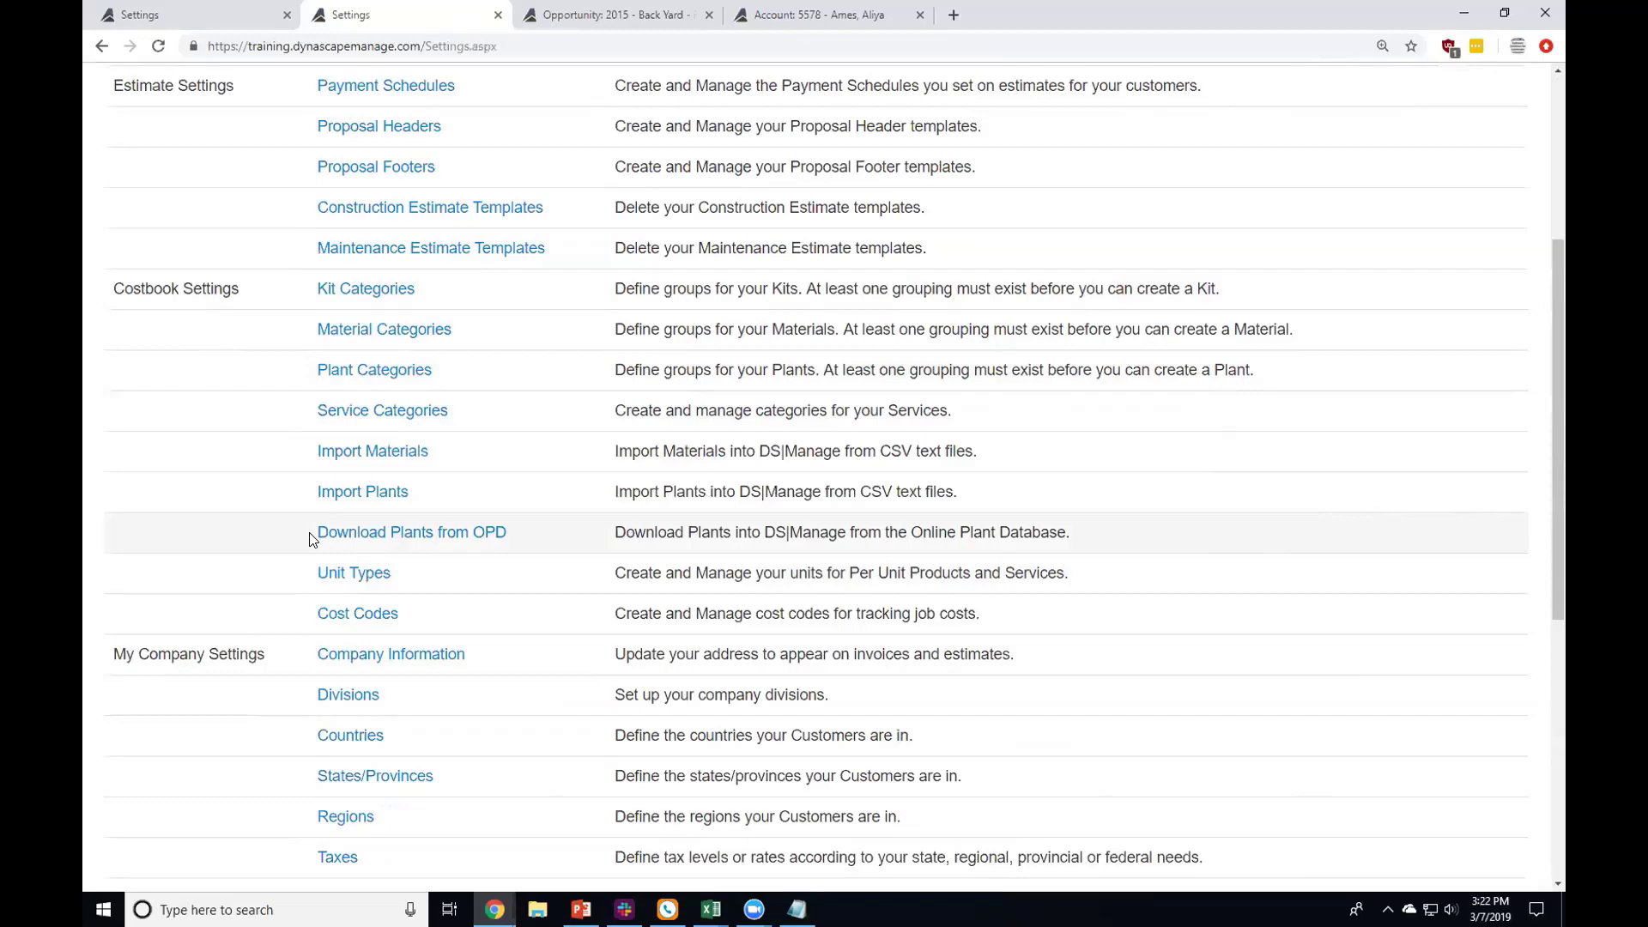
click(329, 575)
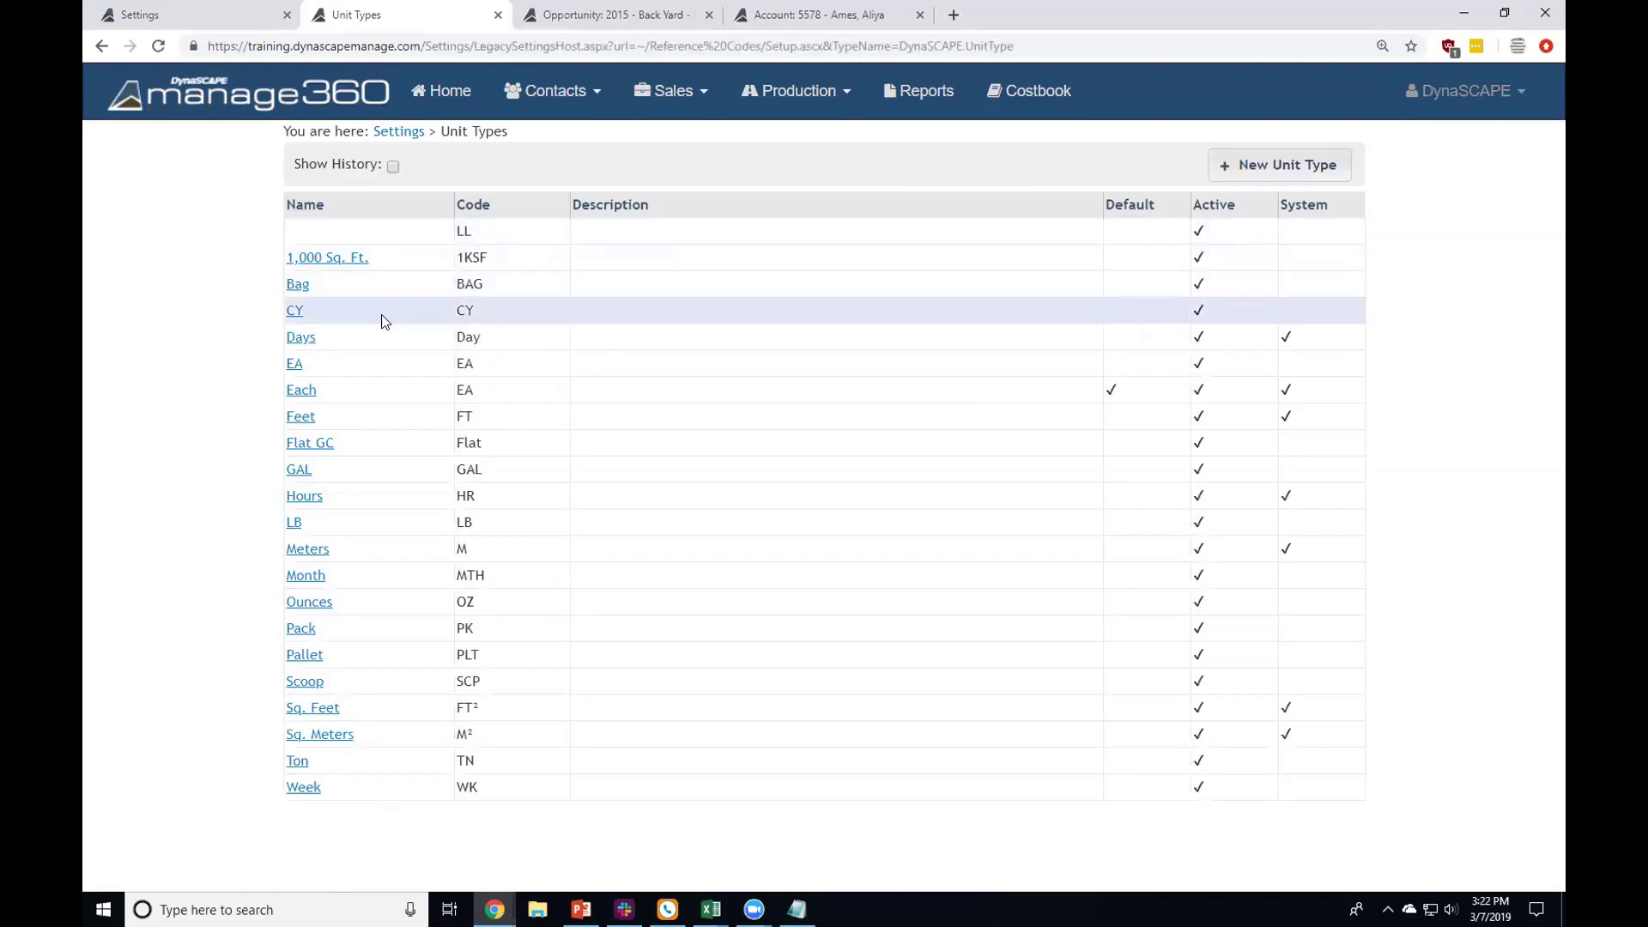
Step: Return to the Settings list and scroll to Cost Codes under Costbook Settings
click(414, 134)
scroll(447, 187, down, 7)
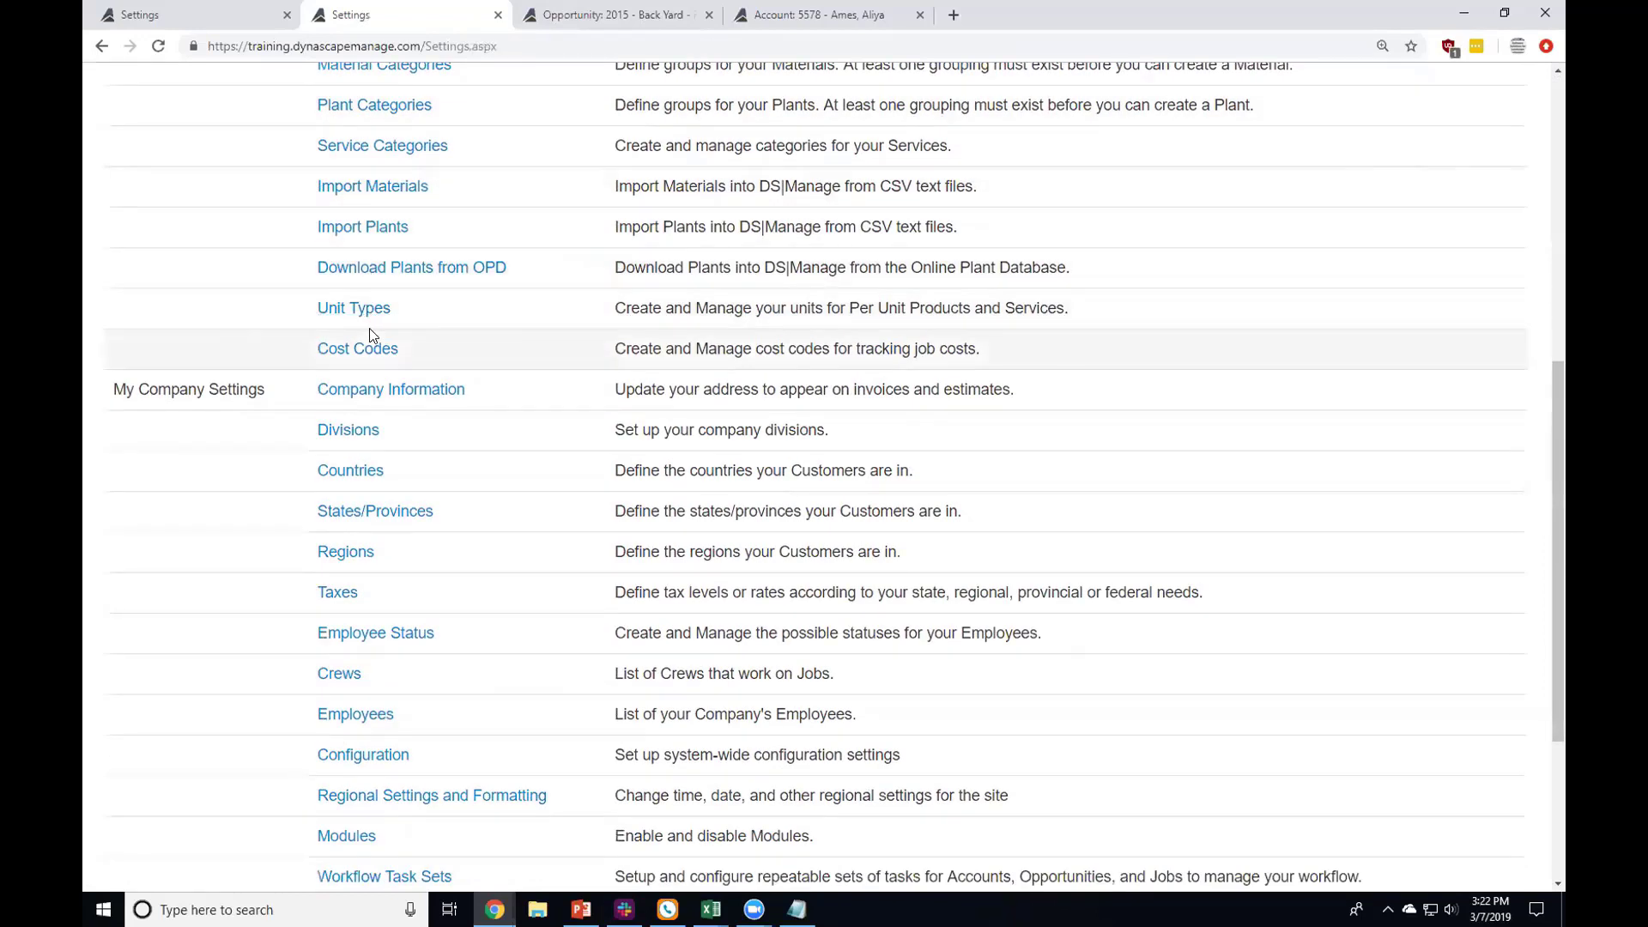
Step: Open Cost Codes and point out the codes from Carpentry Work through Lighting Work
click(375, 350)
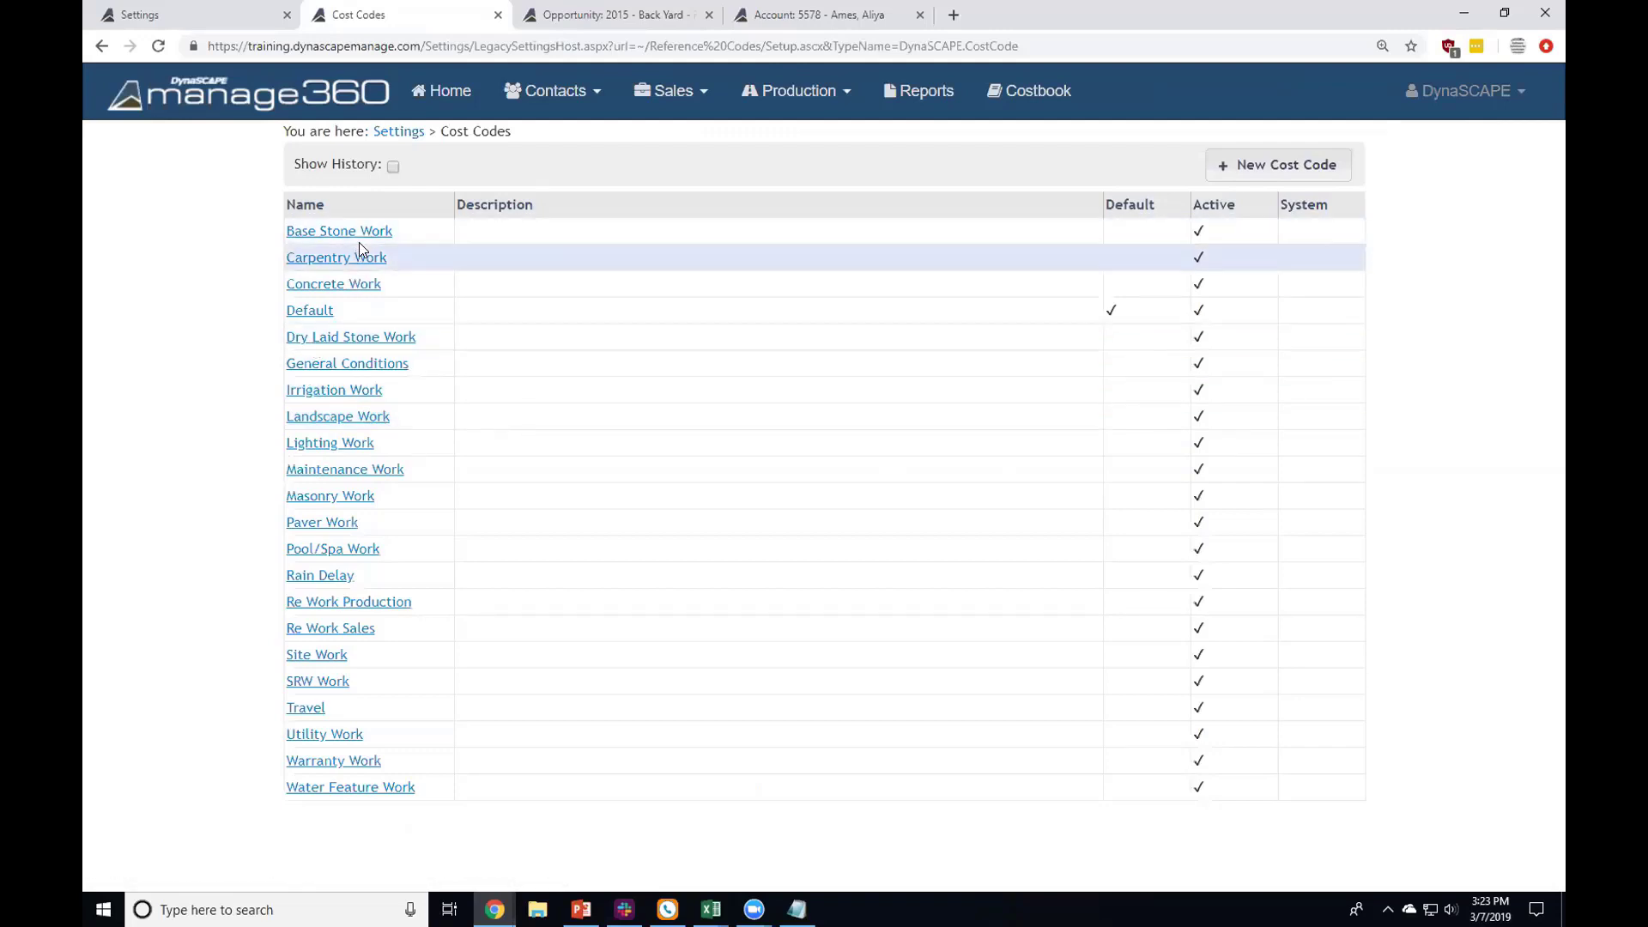
drag(358, 242, 506, 439)
click(522, 446)
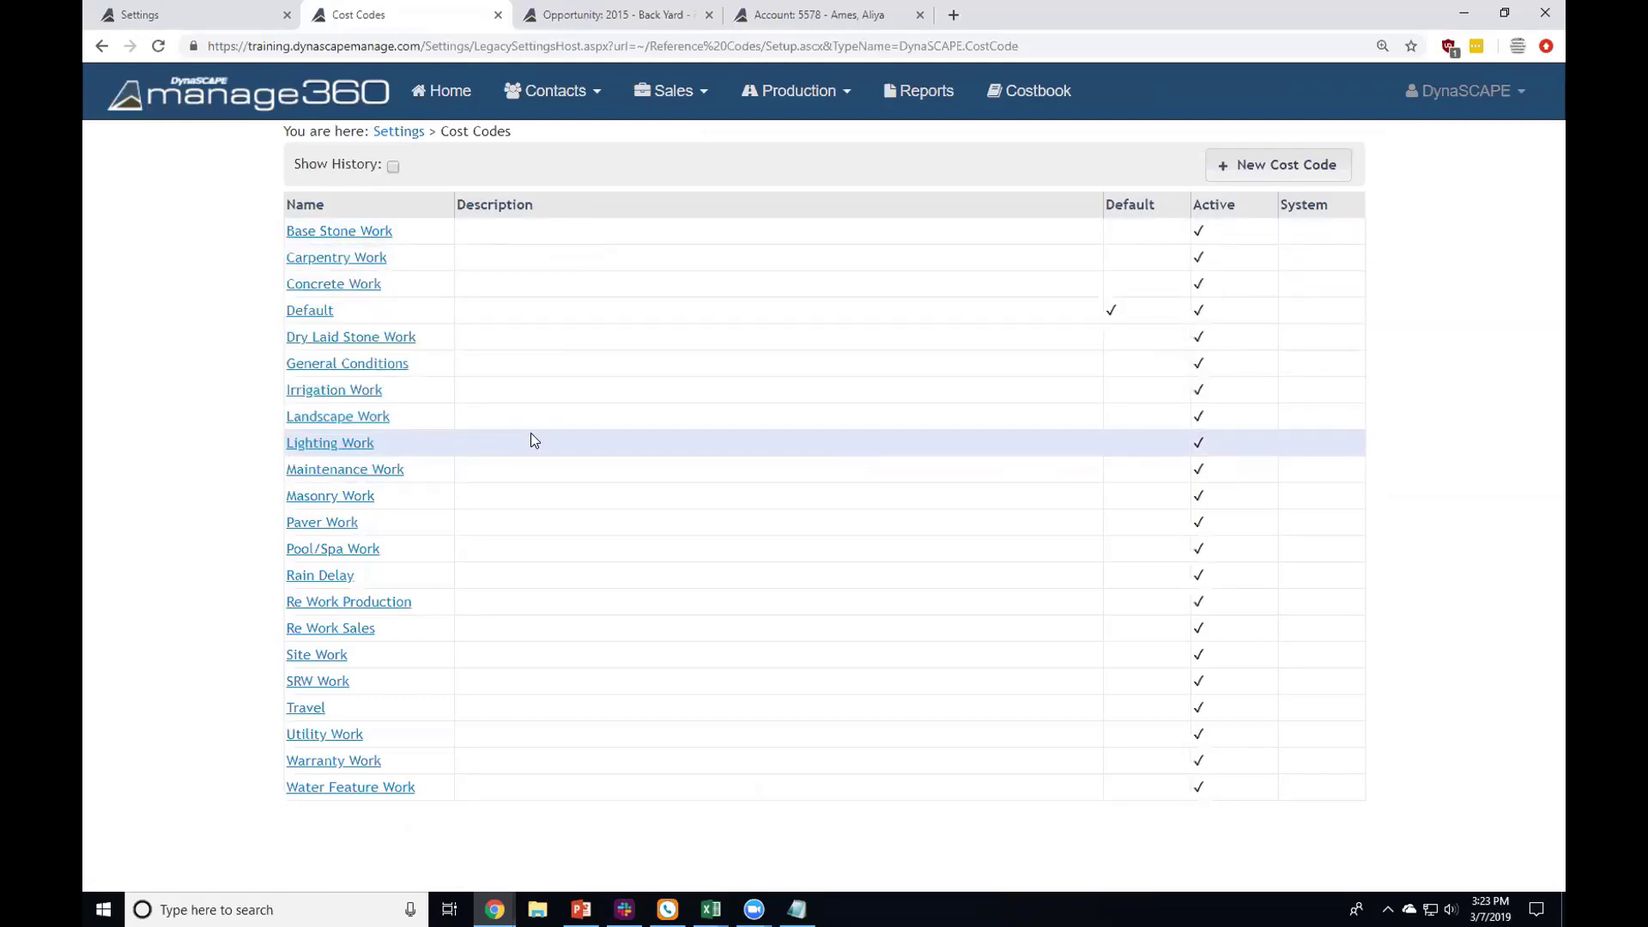
drag(515, 349, 534, 426)
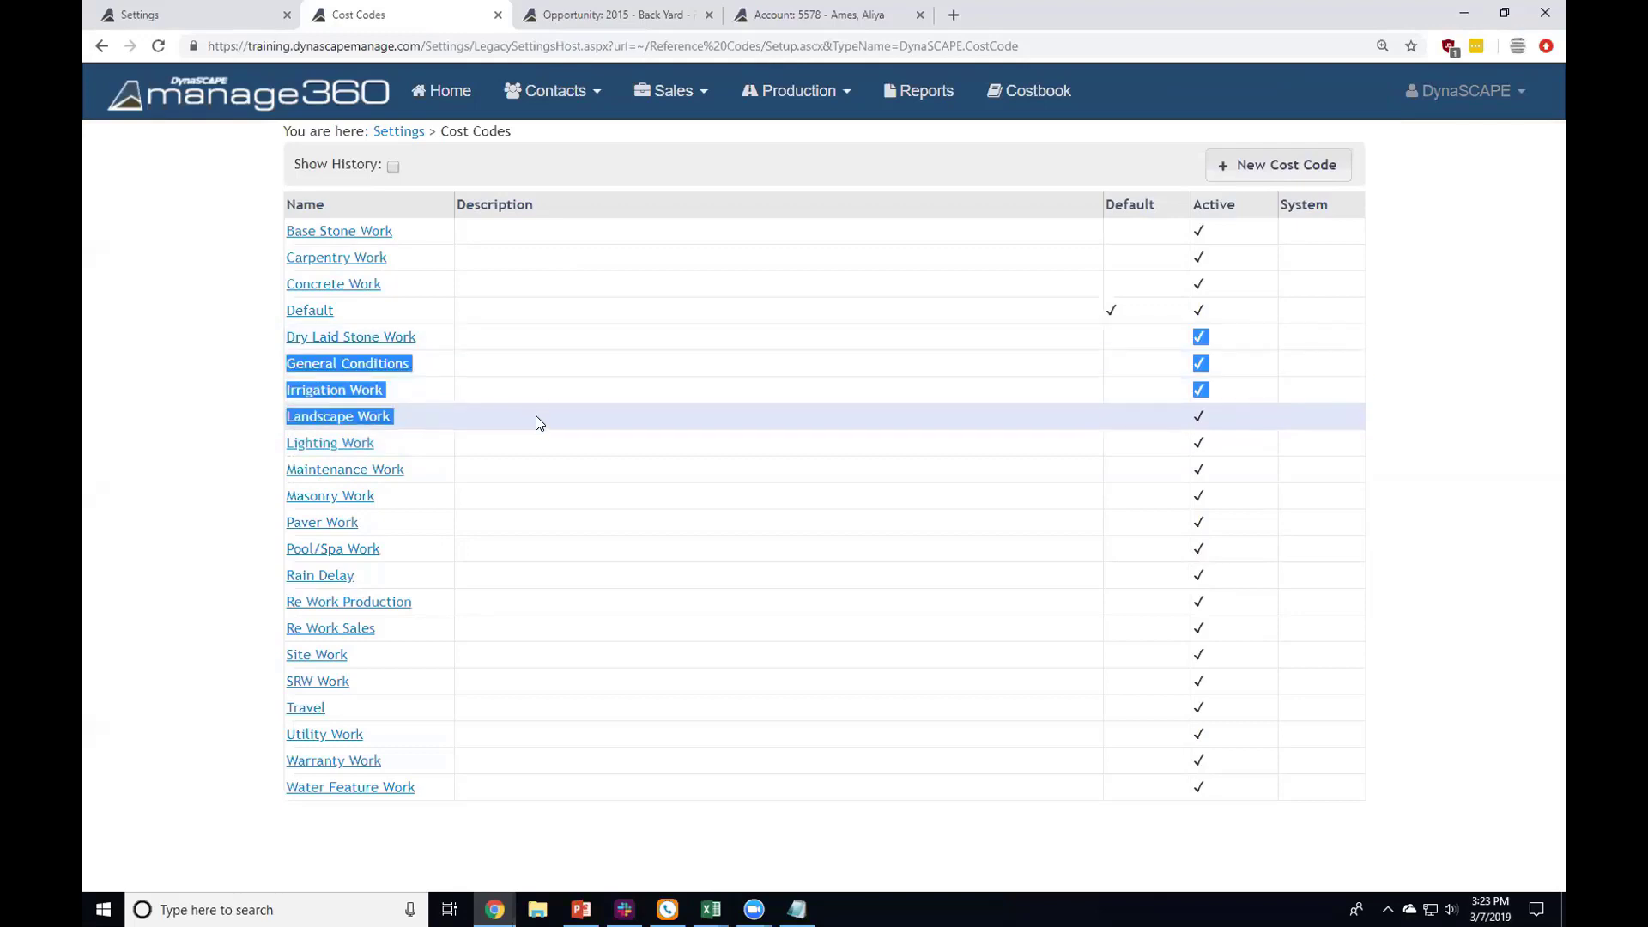
click(535, 379)
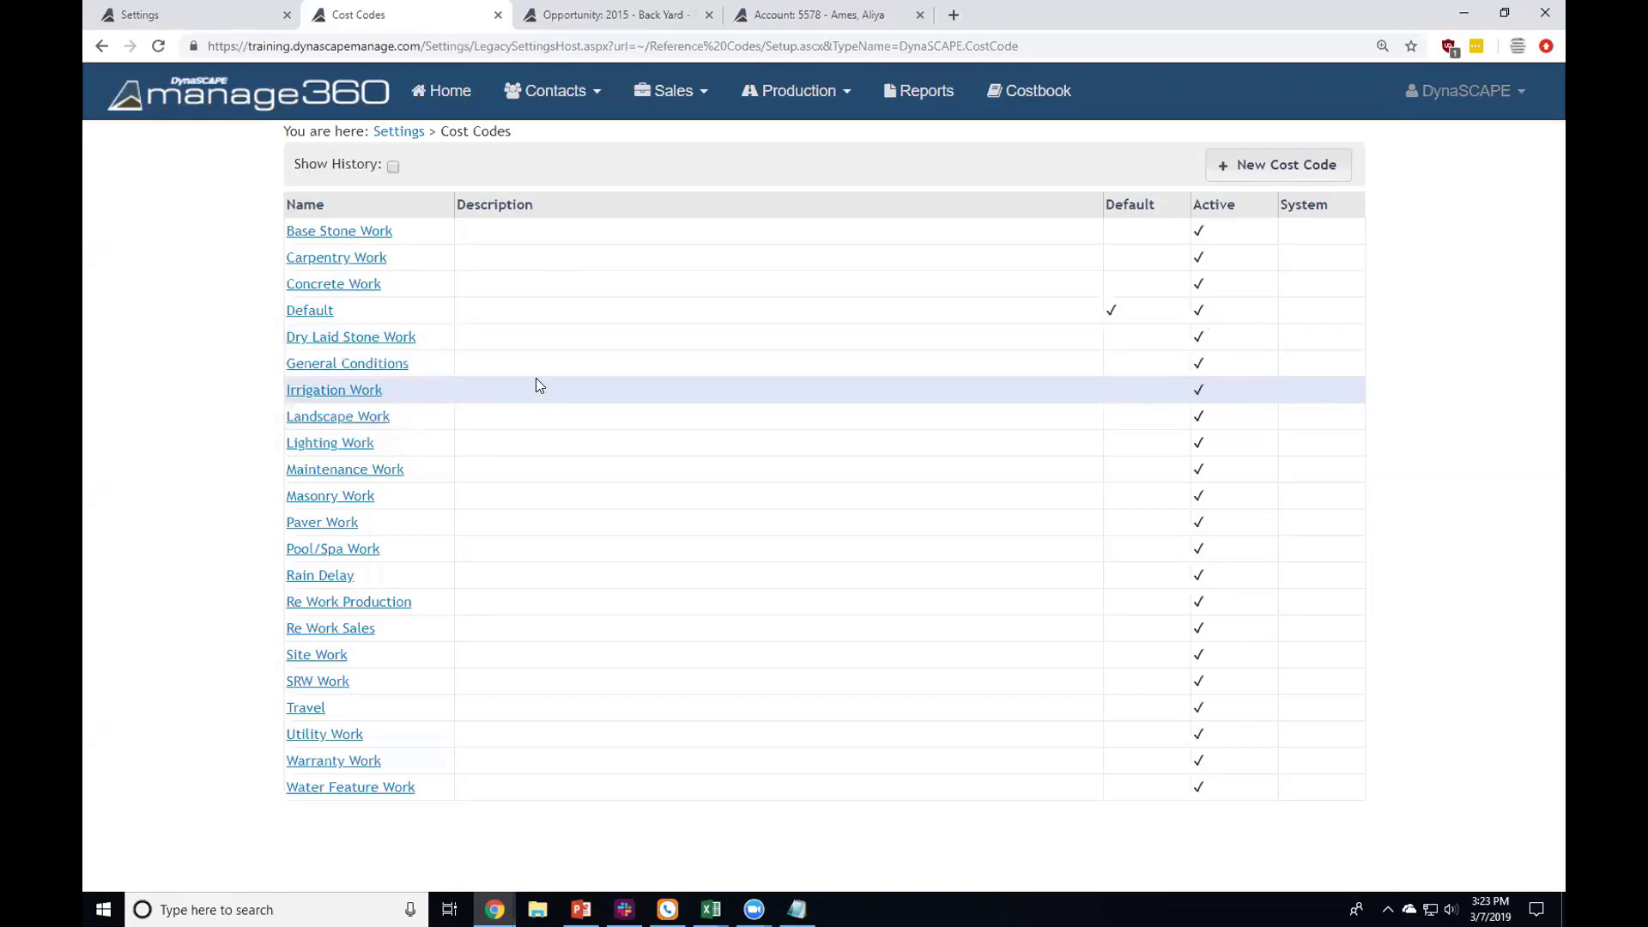
Step: Return to Settings and open Job Types, where Construction is the default among five
click(395, 138)
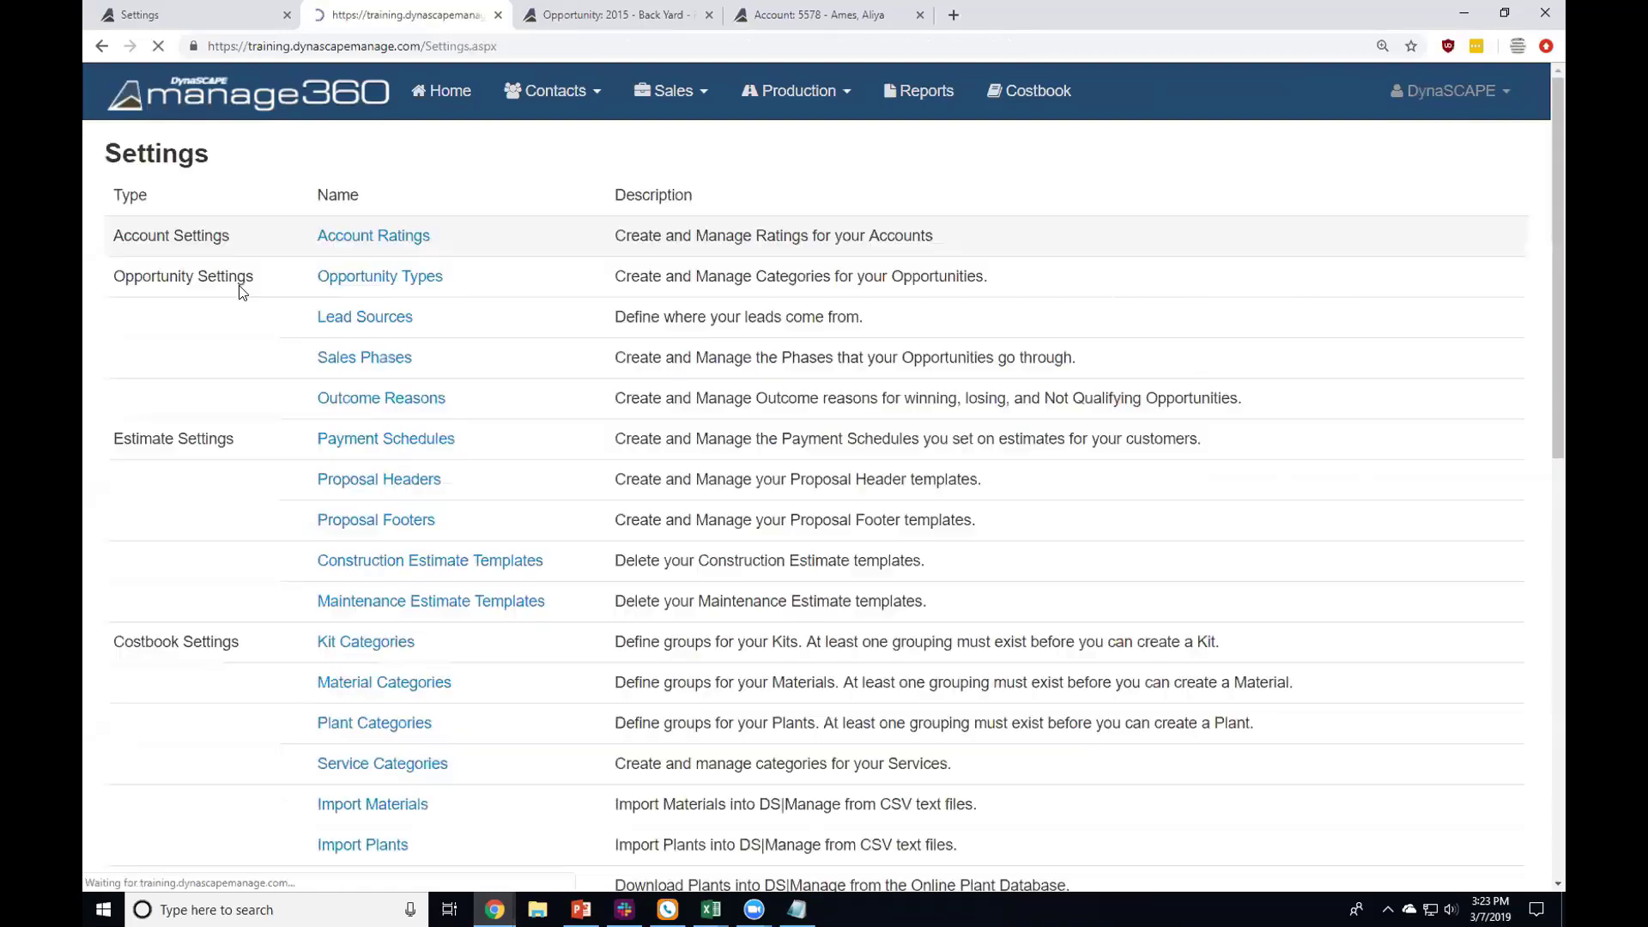
scroll(235, 295, down, 7)
scroll(241, 305, down, 3)
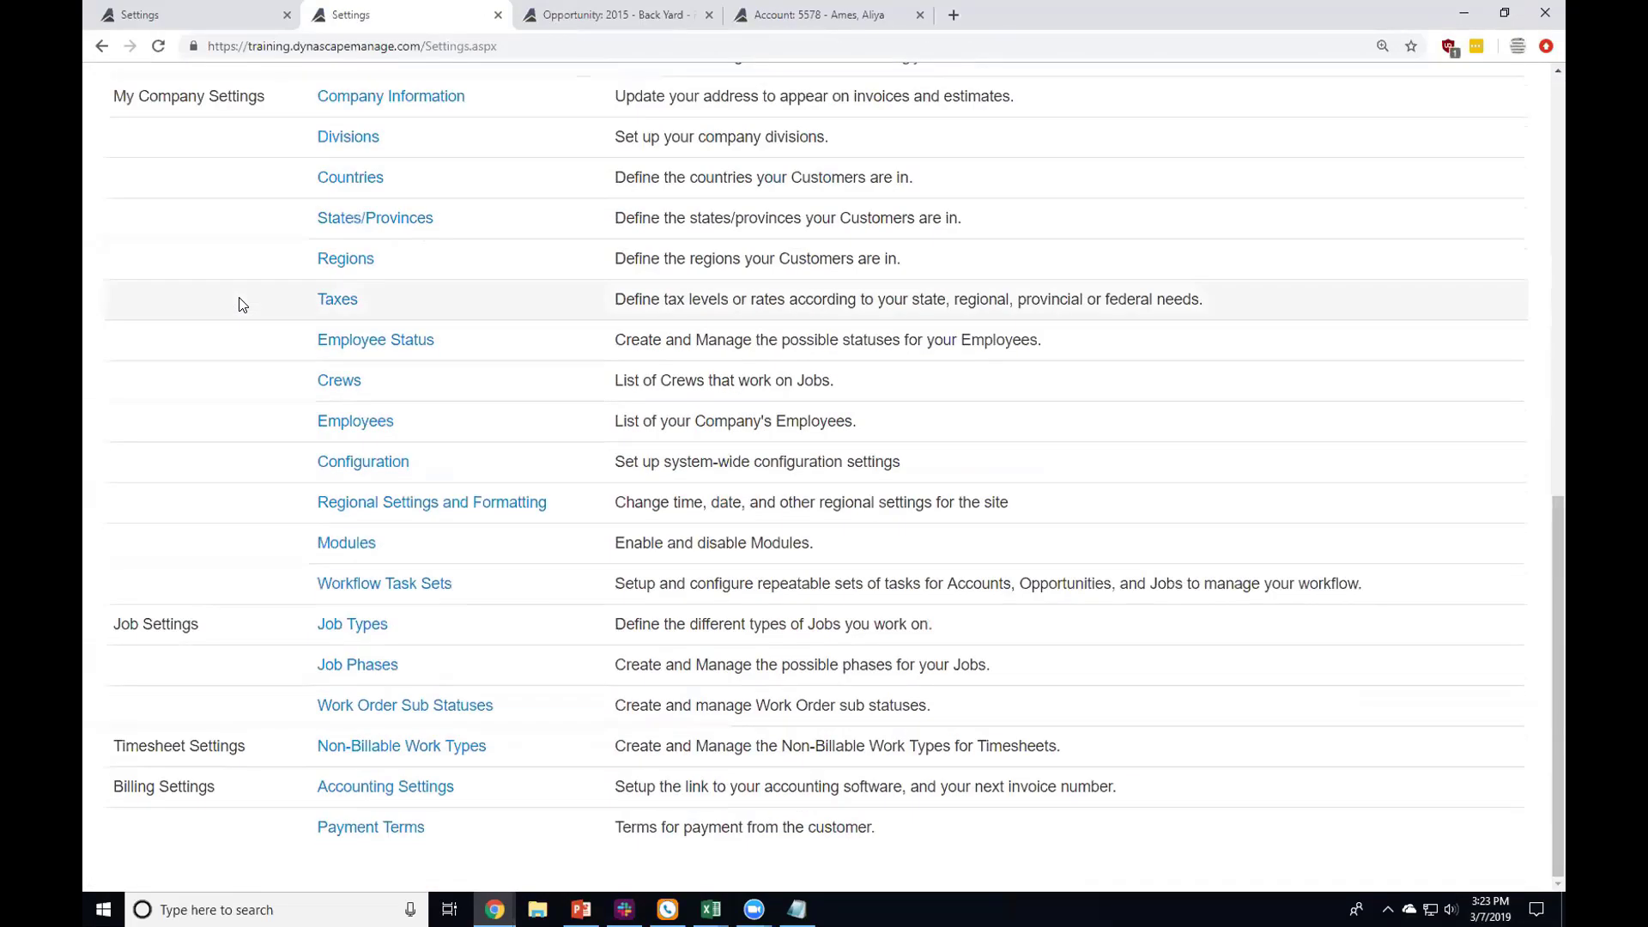
scroll(258, 284, up, 2)
scroll(283, 287, down, 2)
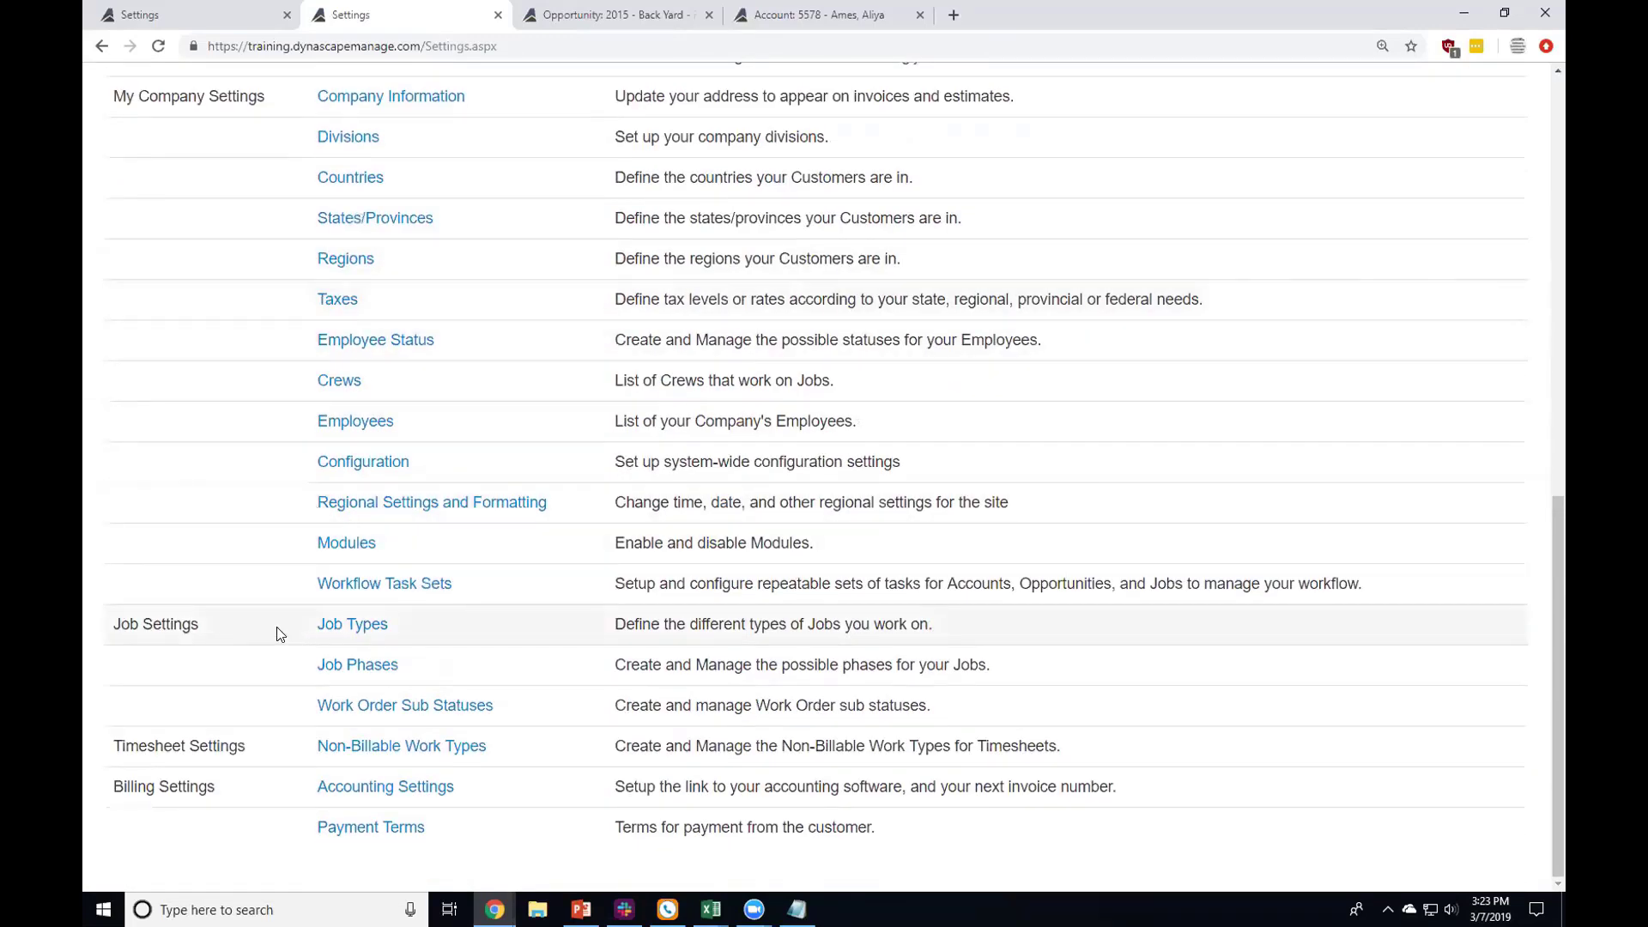
click(349, 625)
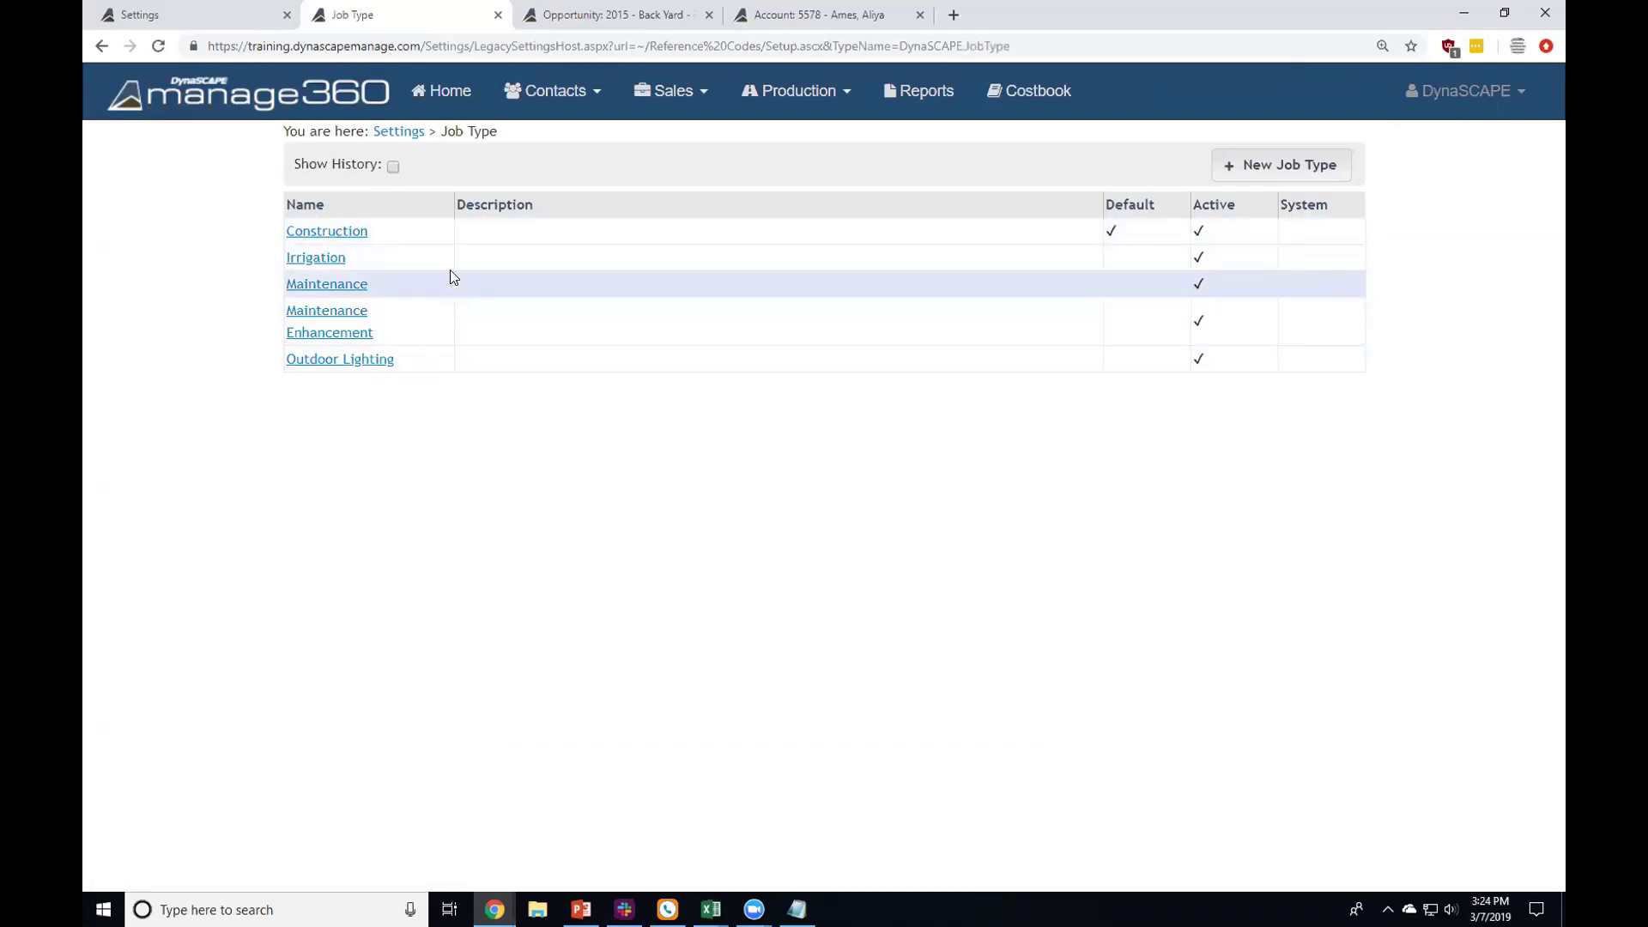
Step: Go back to the Settings list and scroll down to Job Phases
click(400, 137)
scroll(384, 424, down, 1)
scroll(383, 424, down, 10)
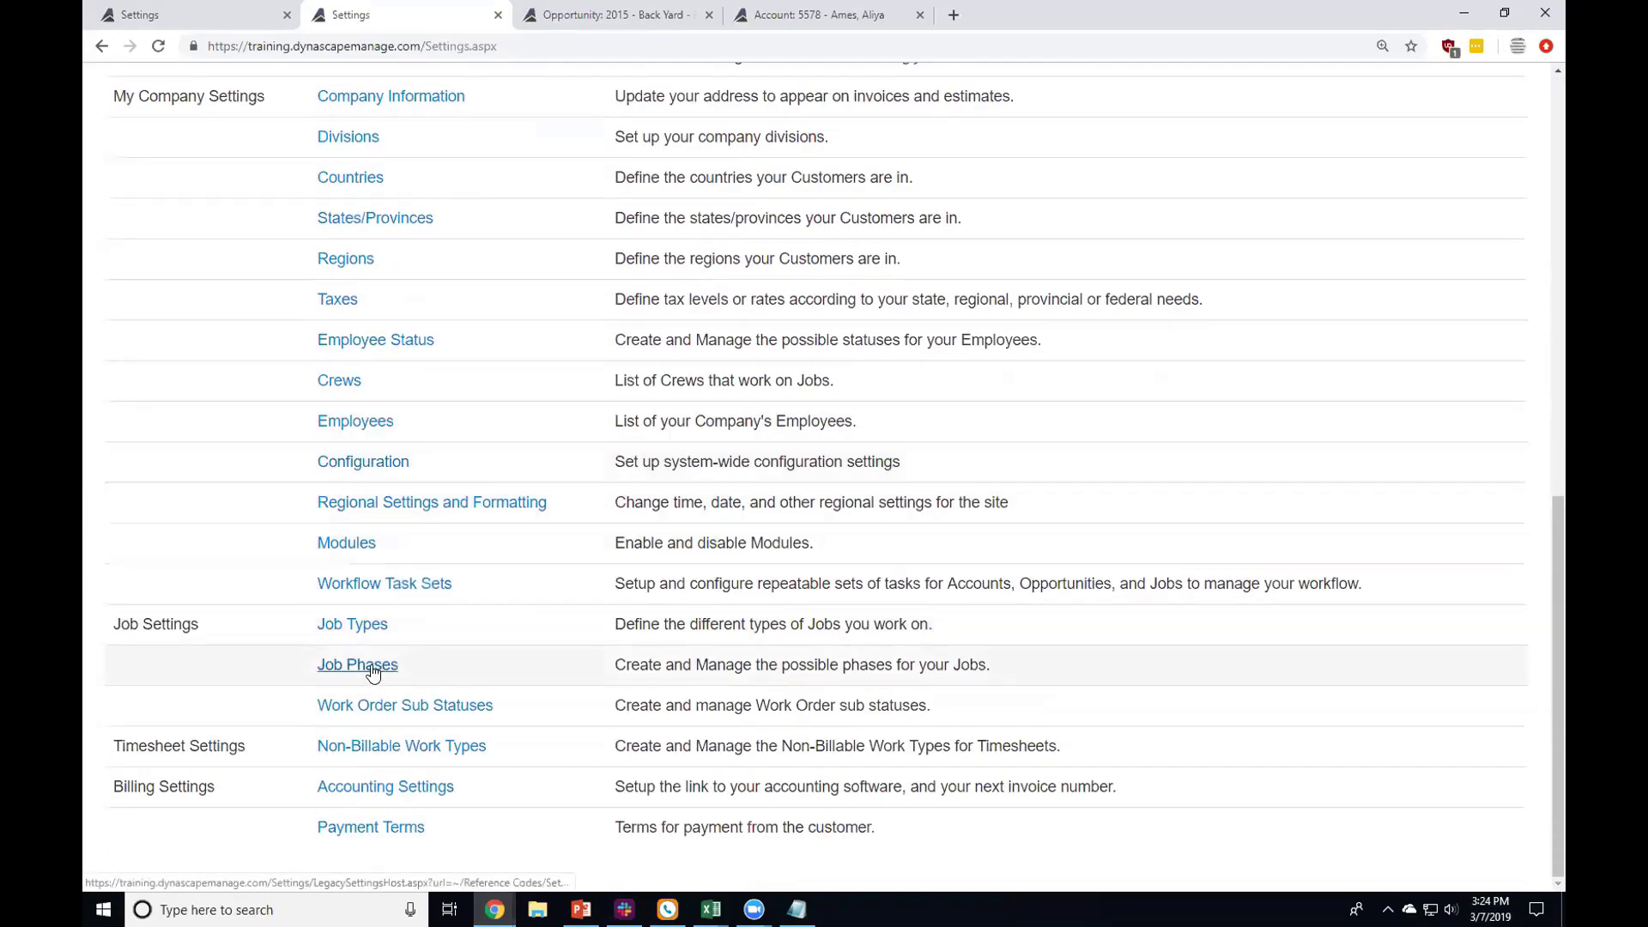
Step: Open Job Phases in a new tab to review Complete, In progress and On hold
ctrl+click(372, 669)
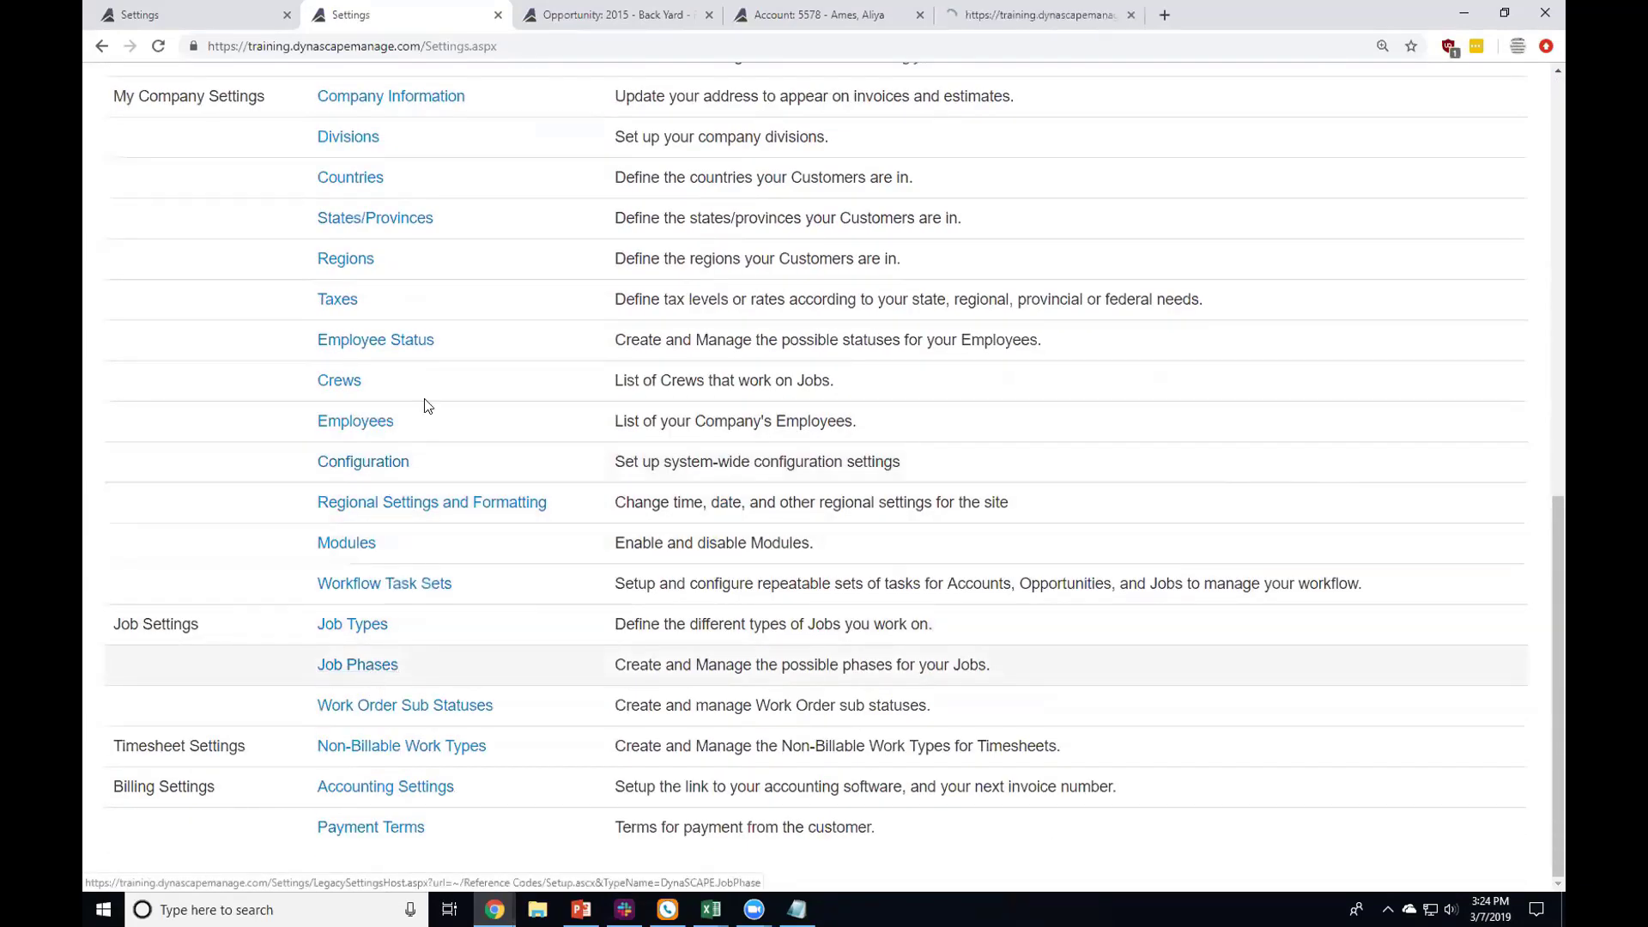
click(985, 16)
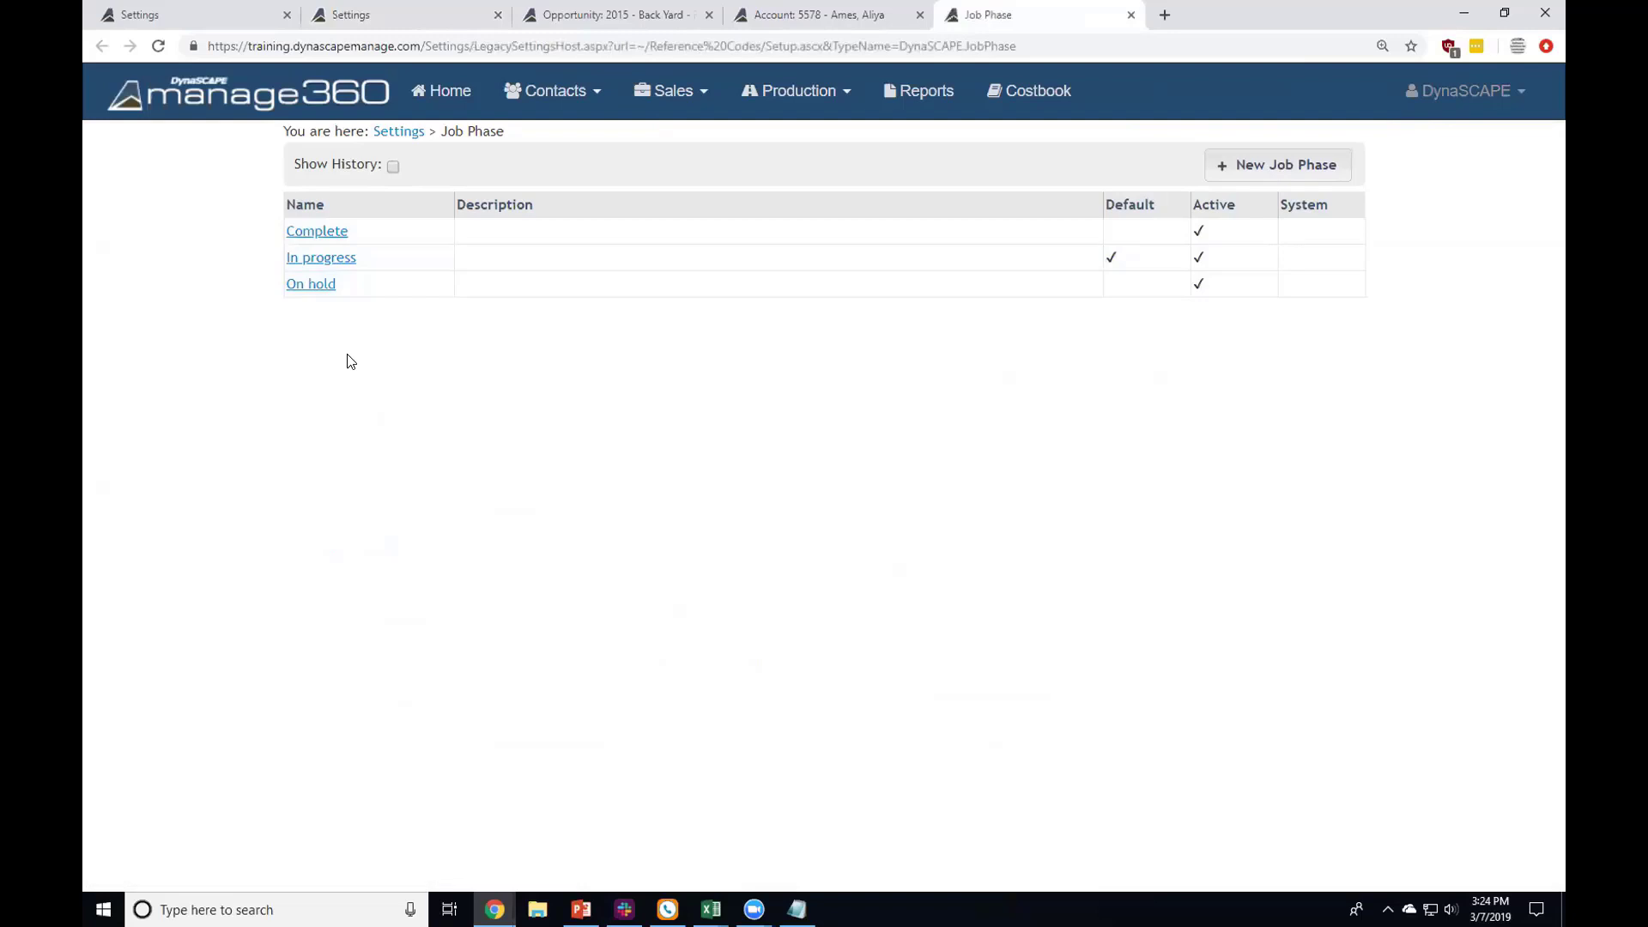
click(794, 90)
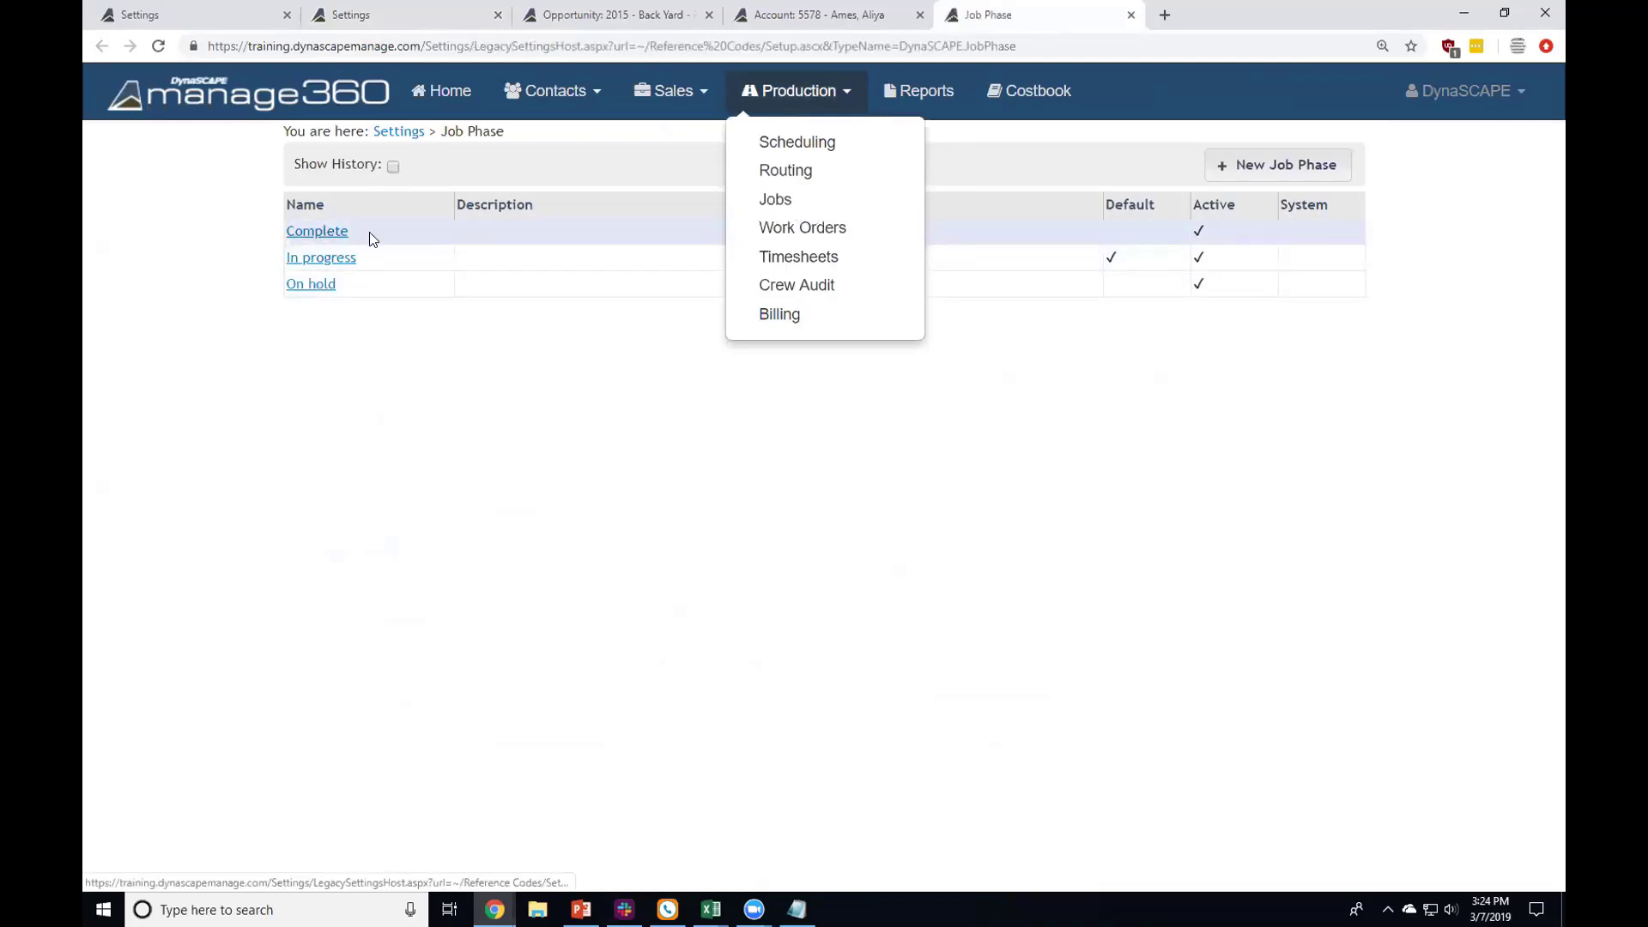
Step: Return that tab to Settings and point out the Work Order Sub Statuses entry under Job Settings
click(392, 140)
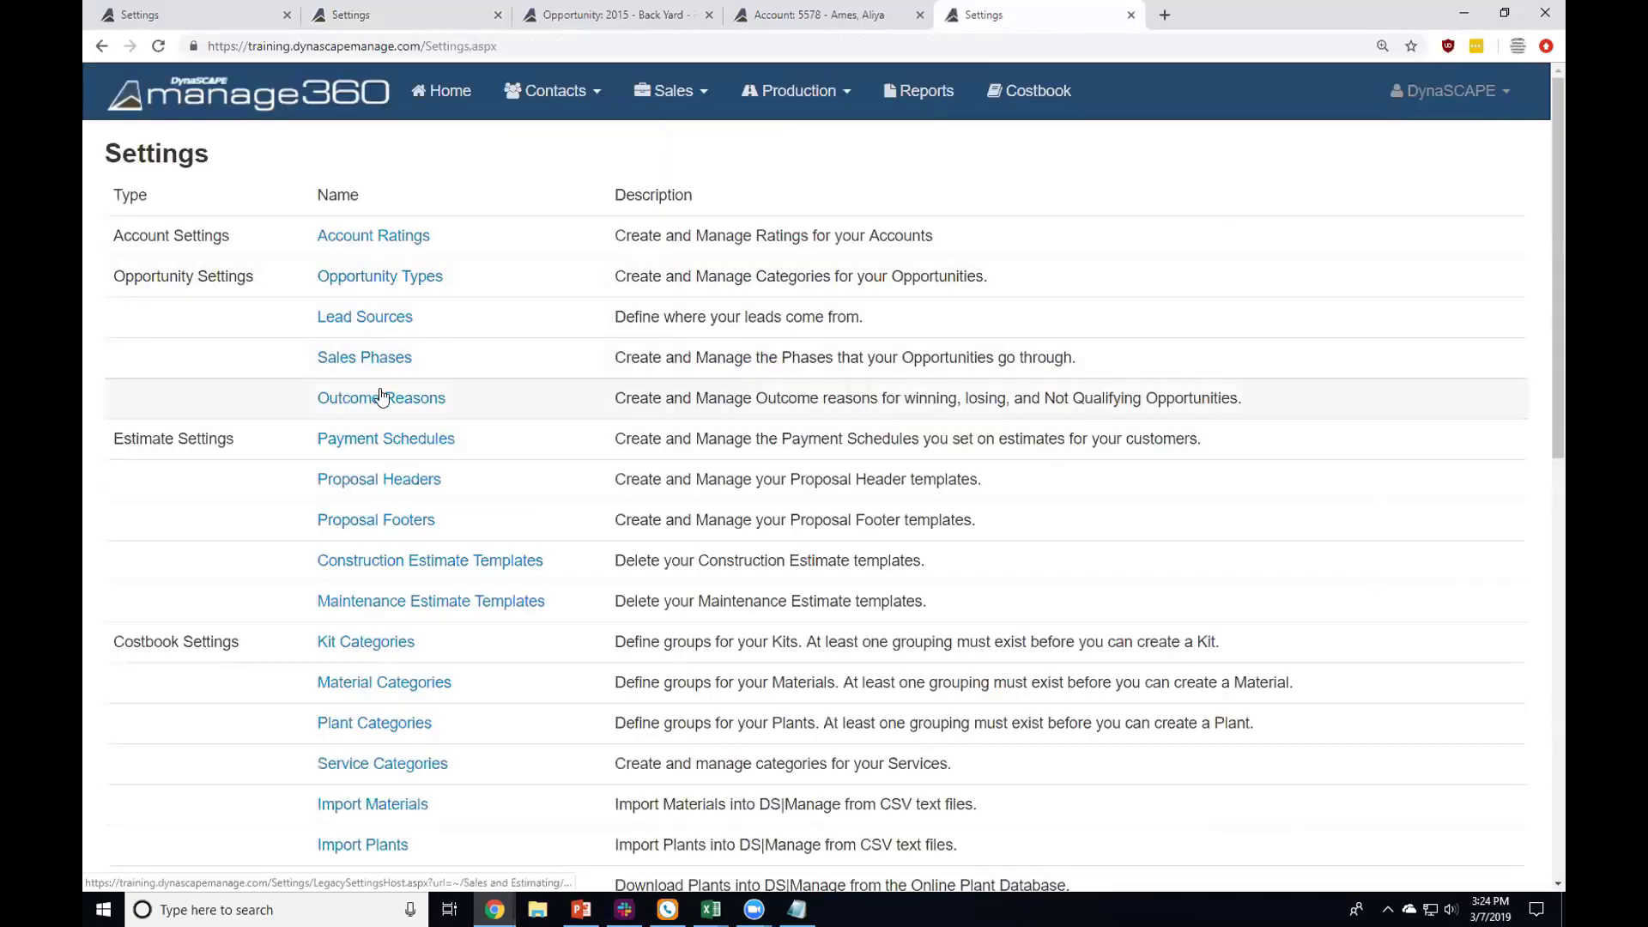
scroll(383, 395, down, 4)
scroll(382, 395, down, 6)
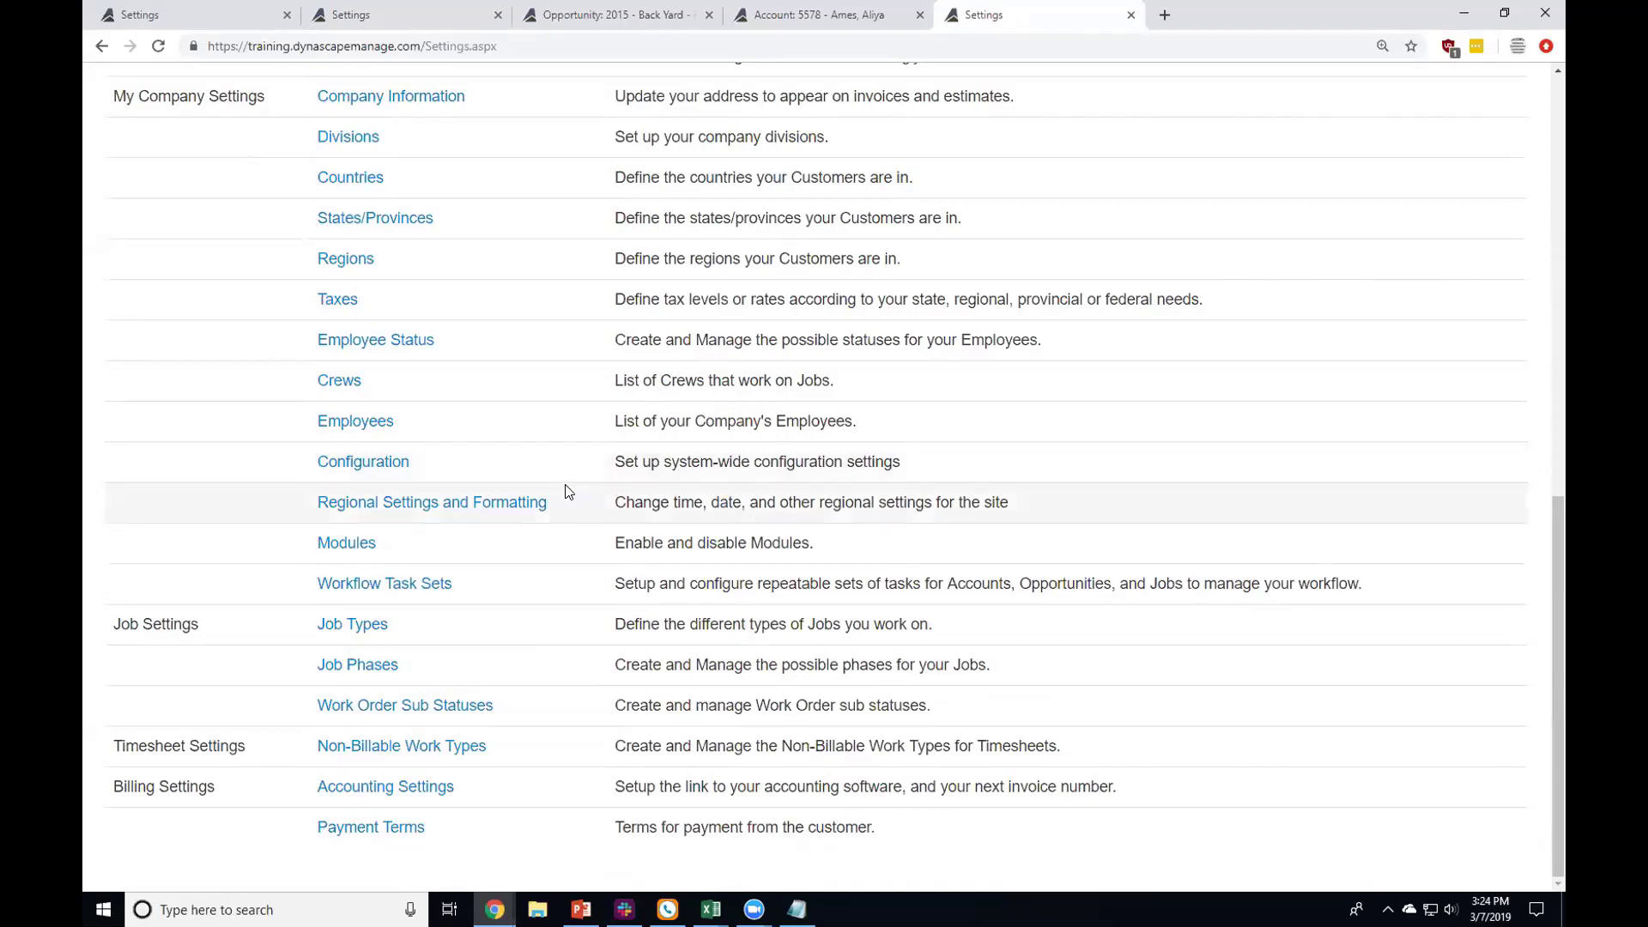
drag(314, 706, 491, 709)
click(504, 707)
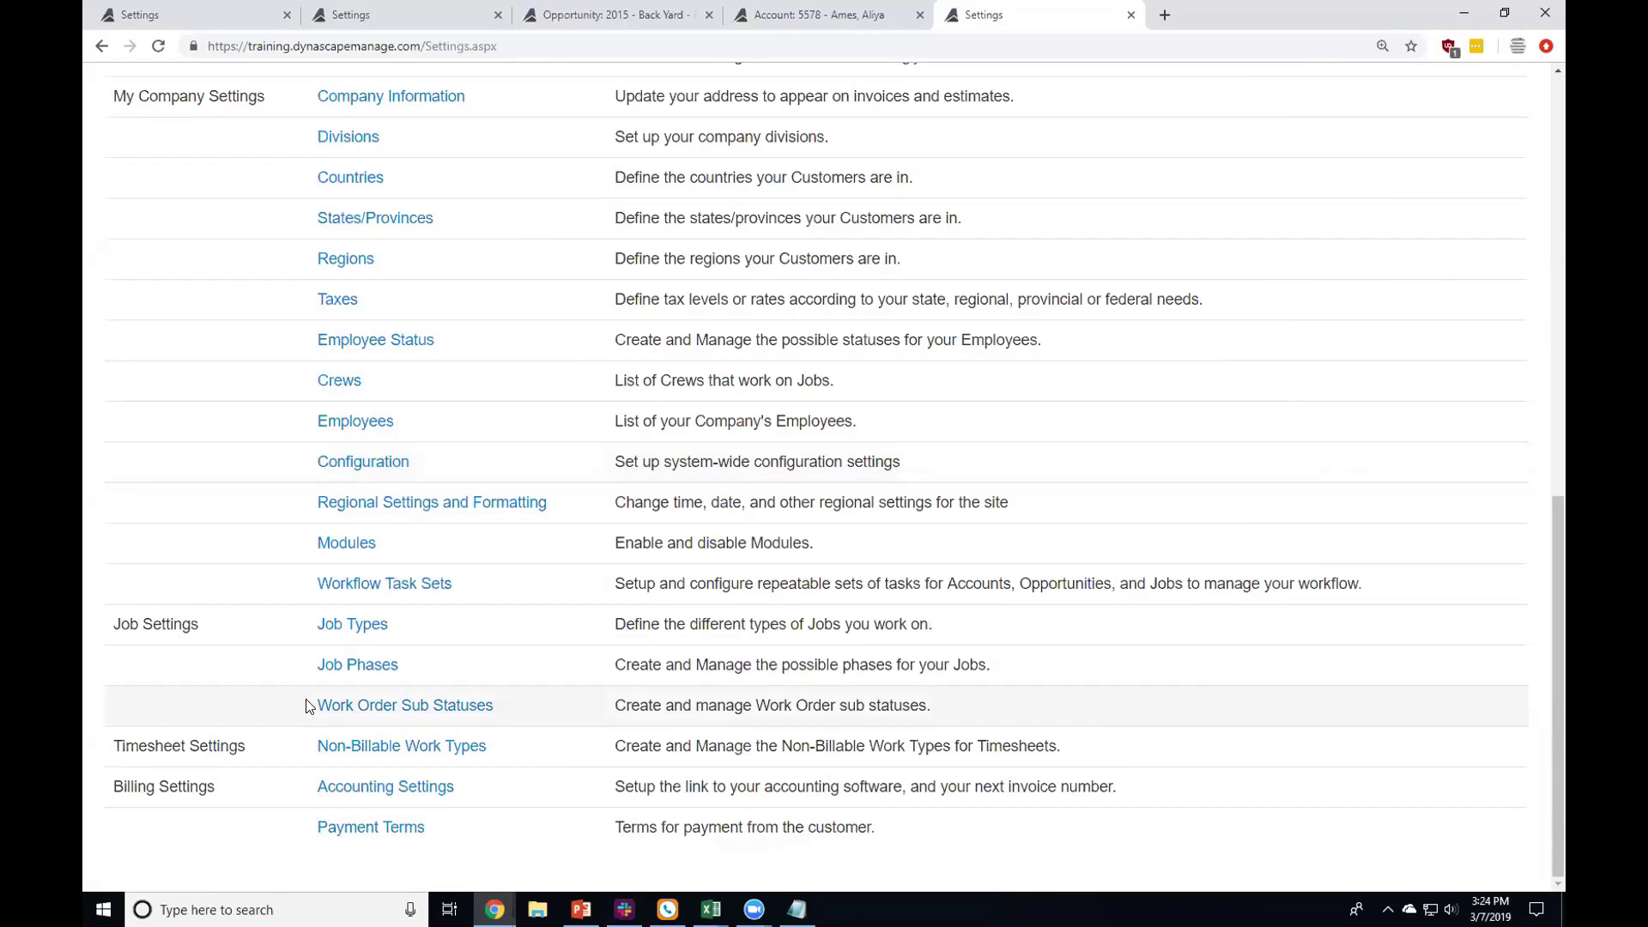
Step: Review the eight non-billable work types, with only Travel, Unload, Weather Delay and Yard time paid, and cancel
click(398, 746)
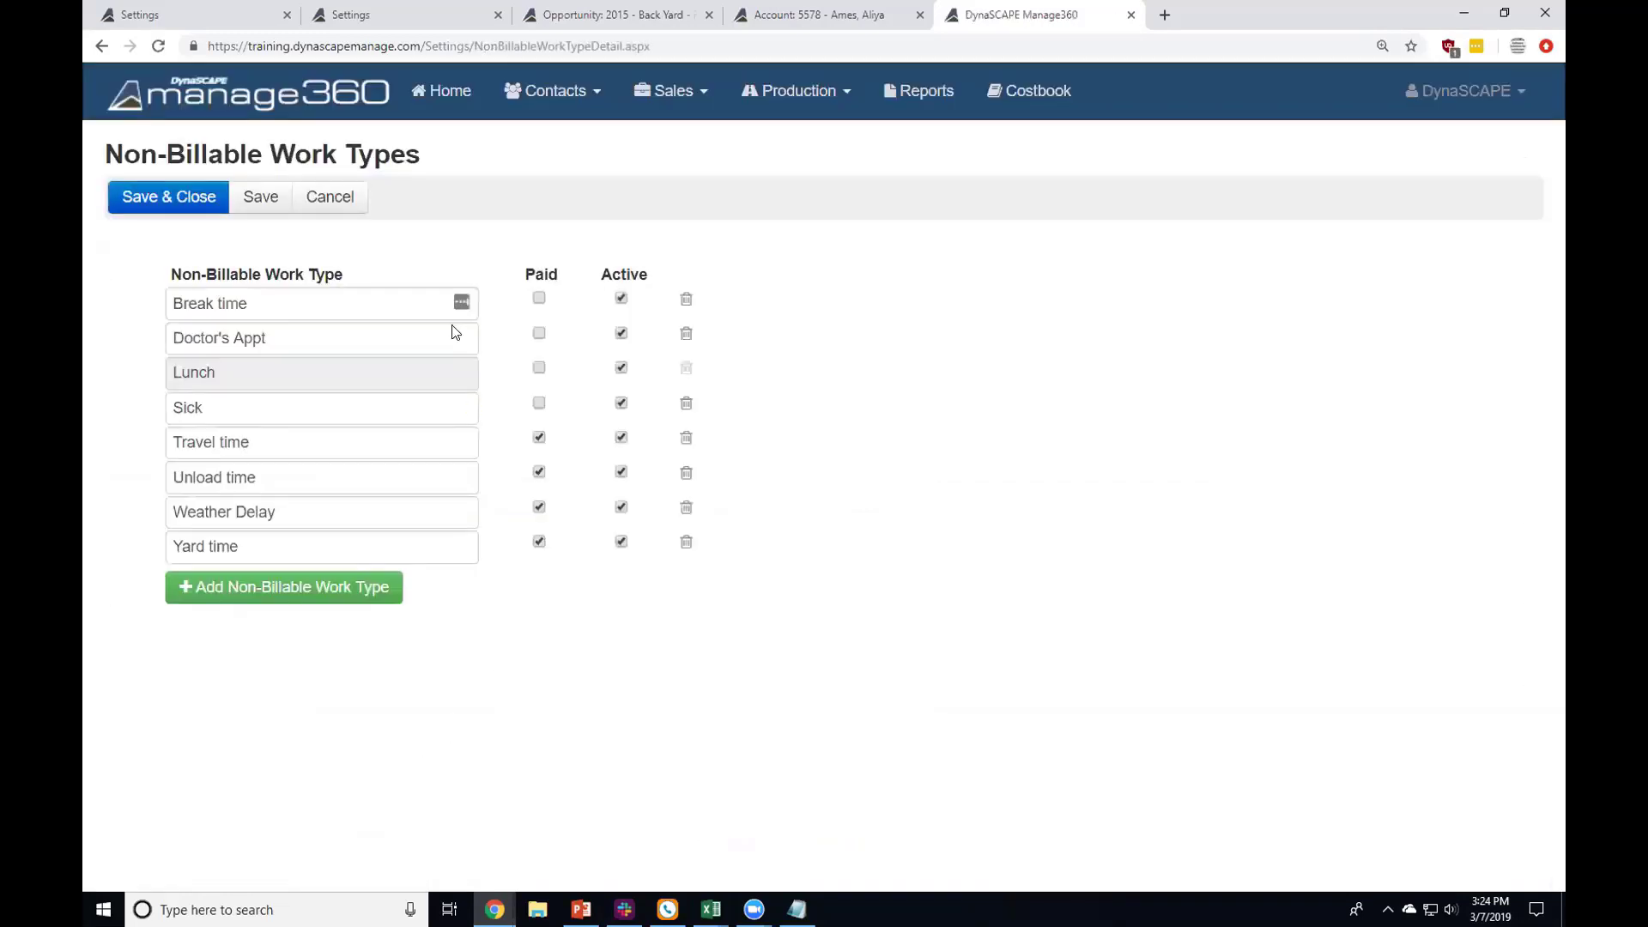
drag(181, 274, 357, 283)
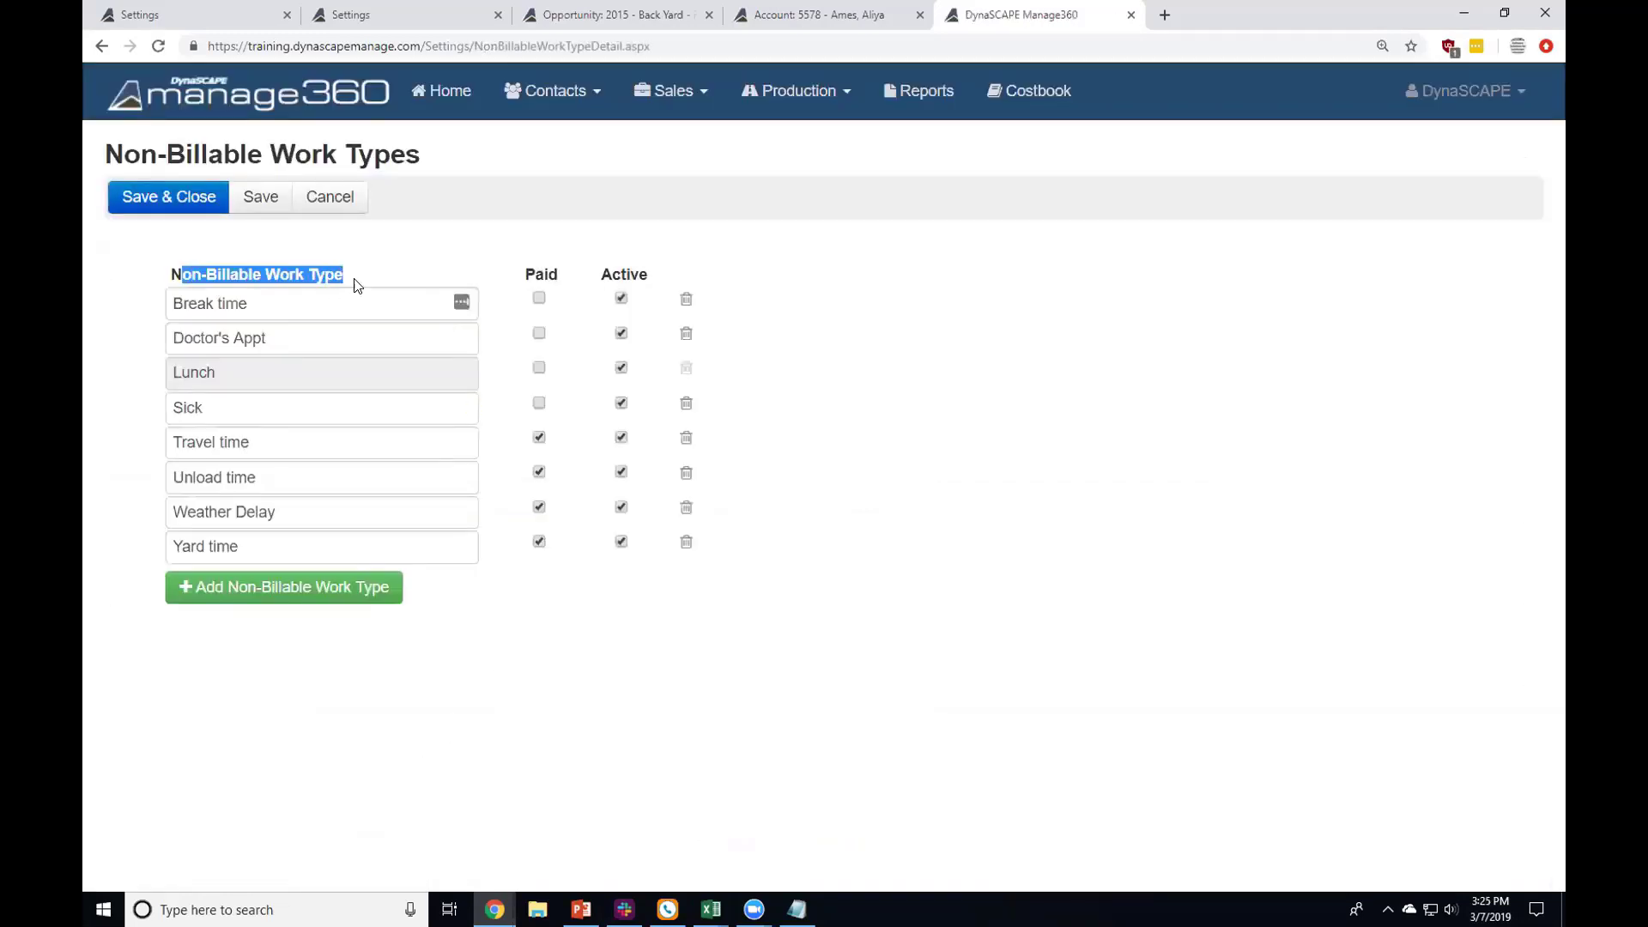
click(357, 281)
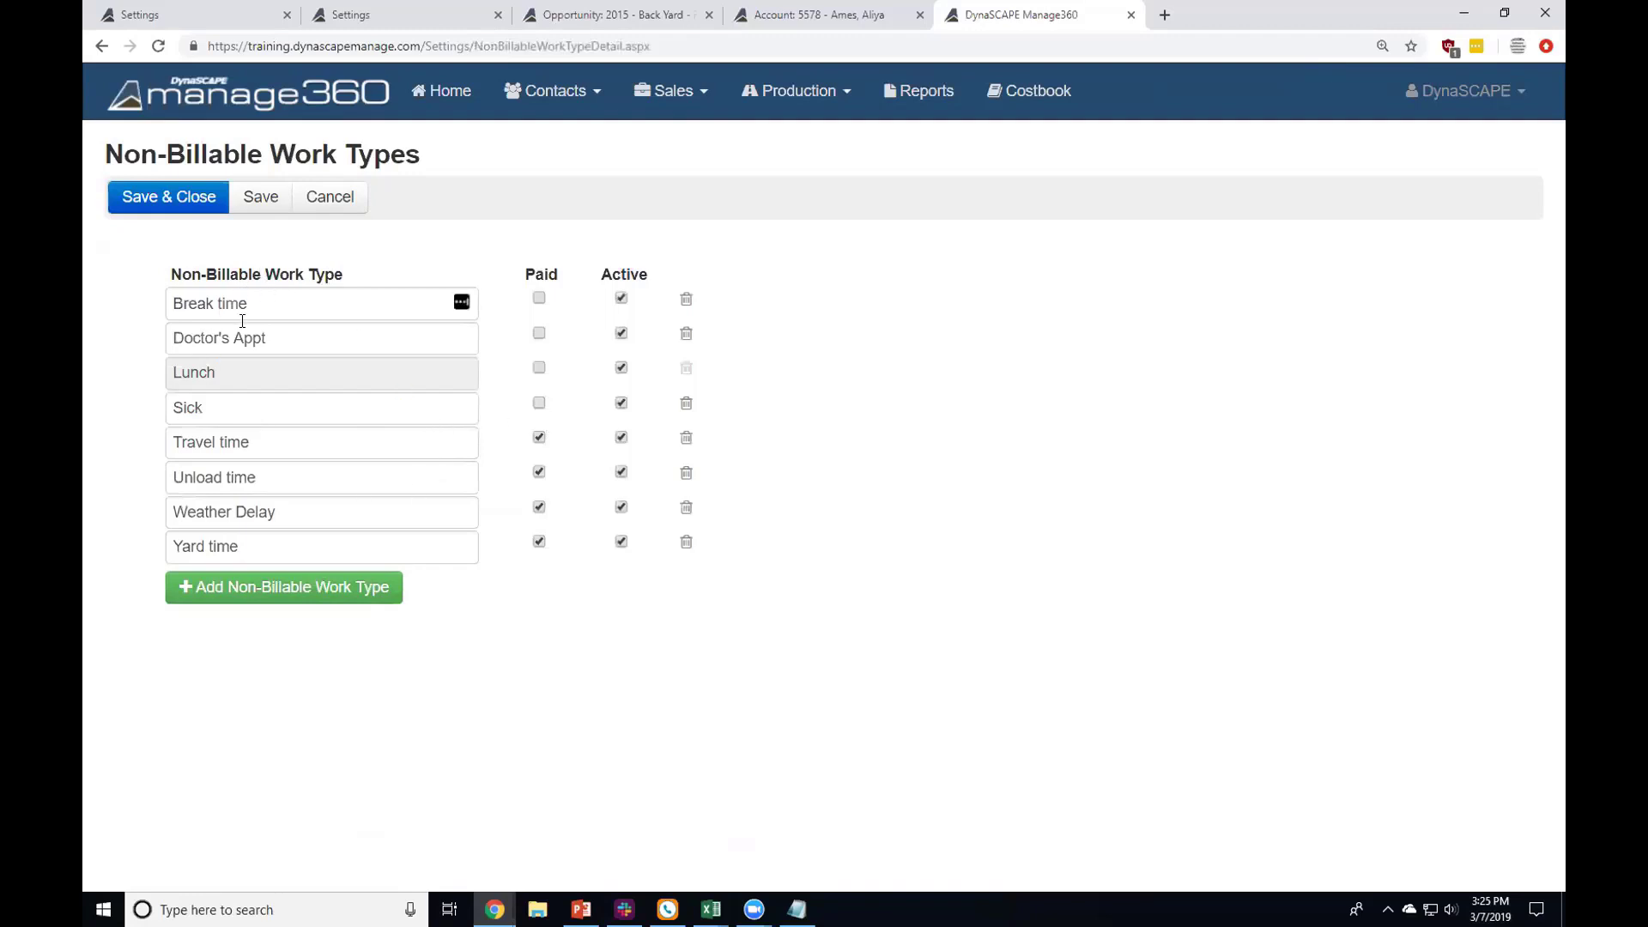
click(357, 200)
Step: Check Payment Terms in a new tab: Due Upon Receipt is default, Net 30 Days is active
scroll(374, 524, down, 7)
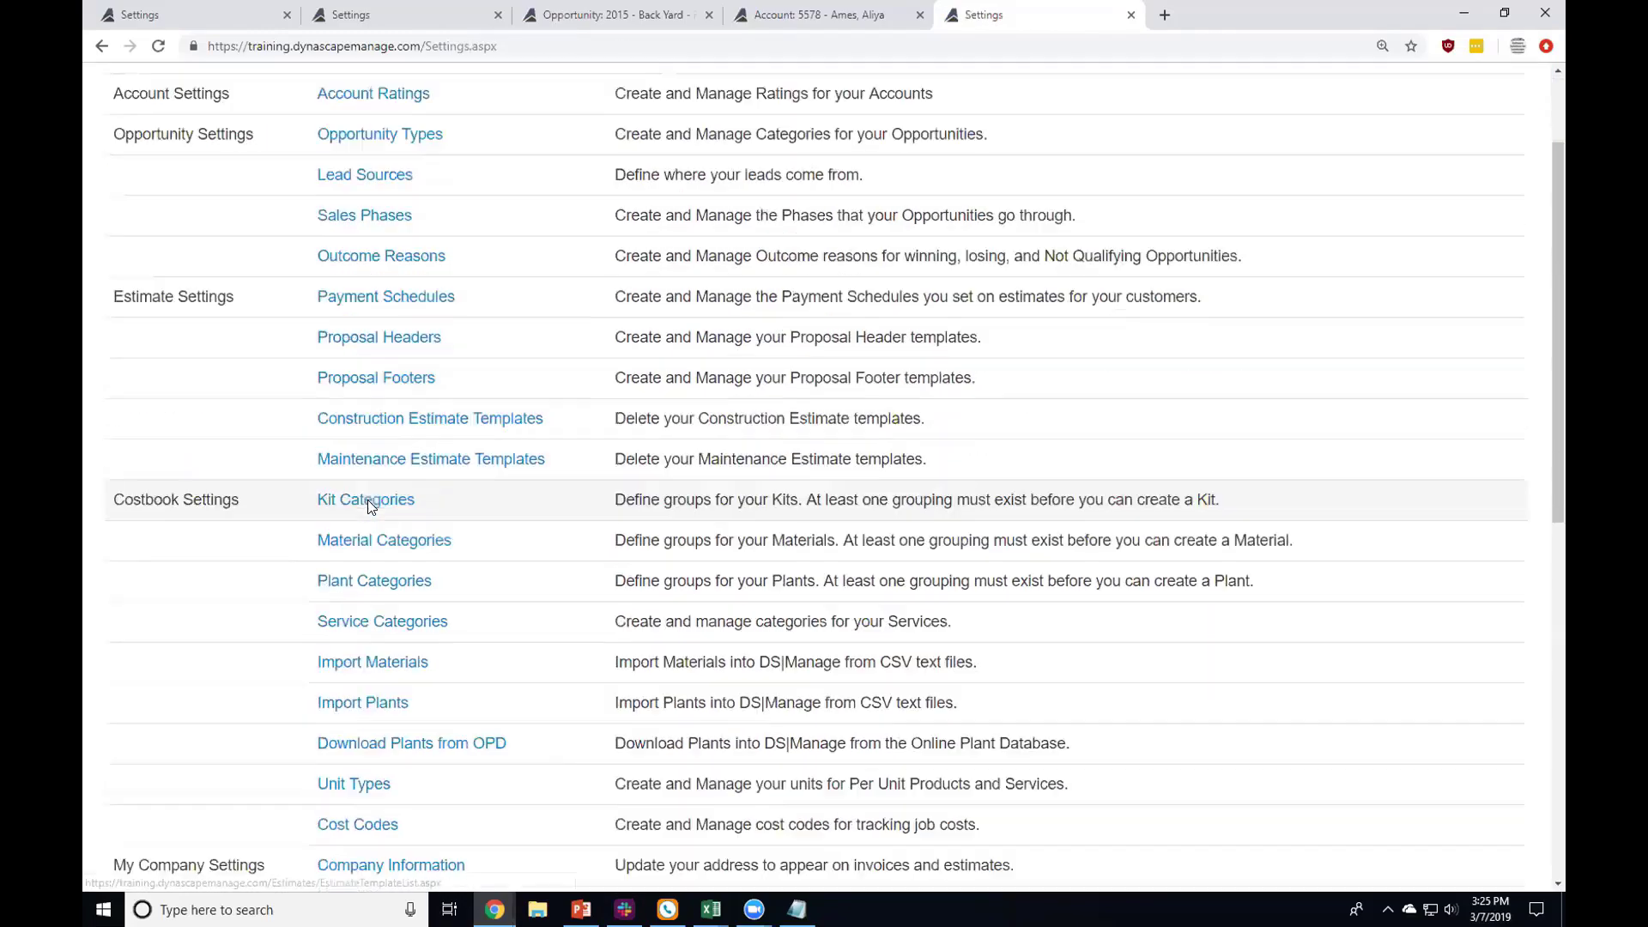
scroll(375, 525, down, 5)
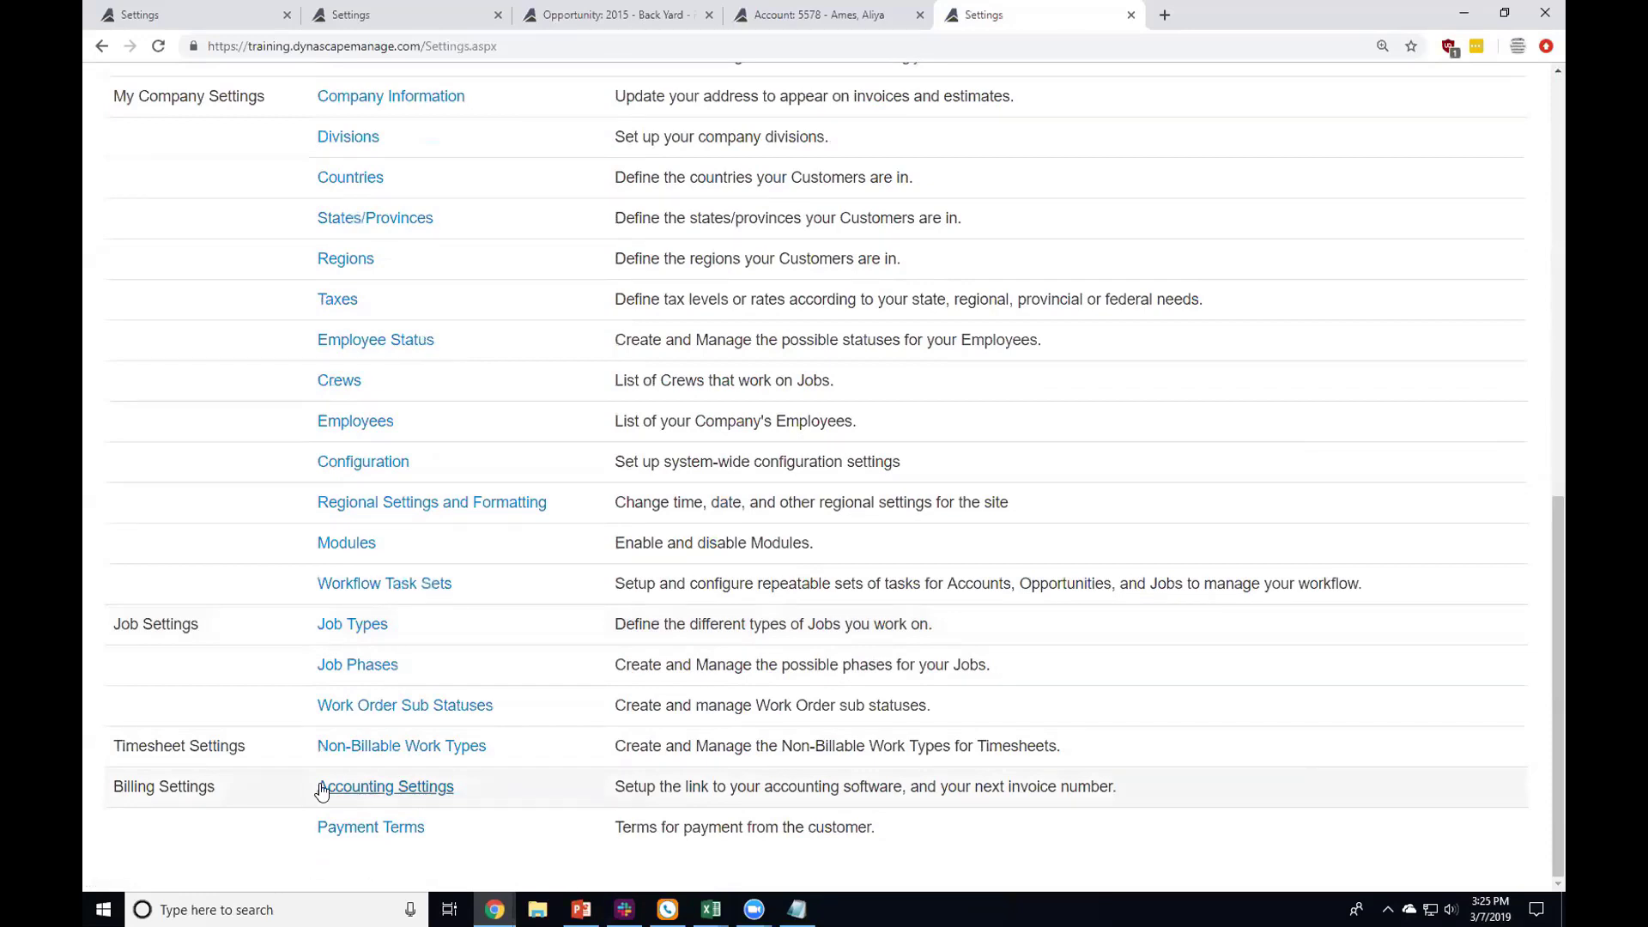
ctrl+click(367, 828)
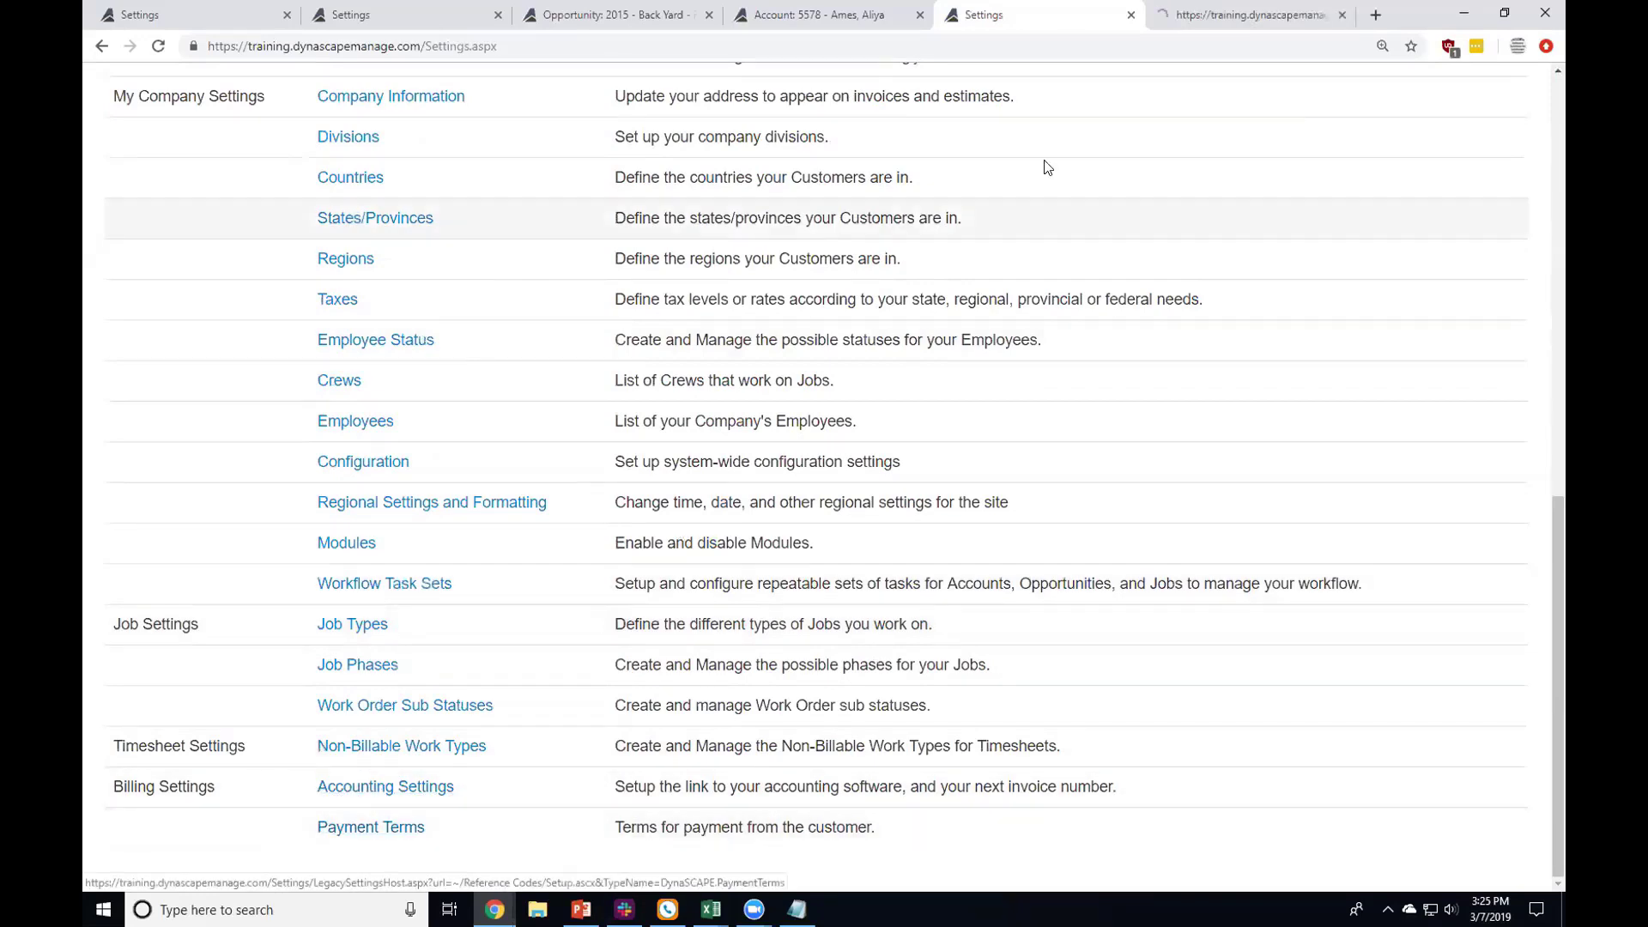
click(1204, 16)
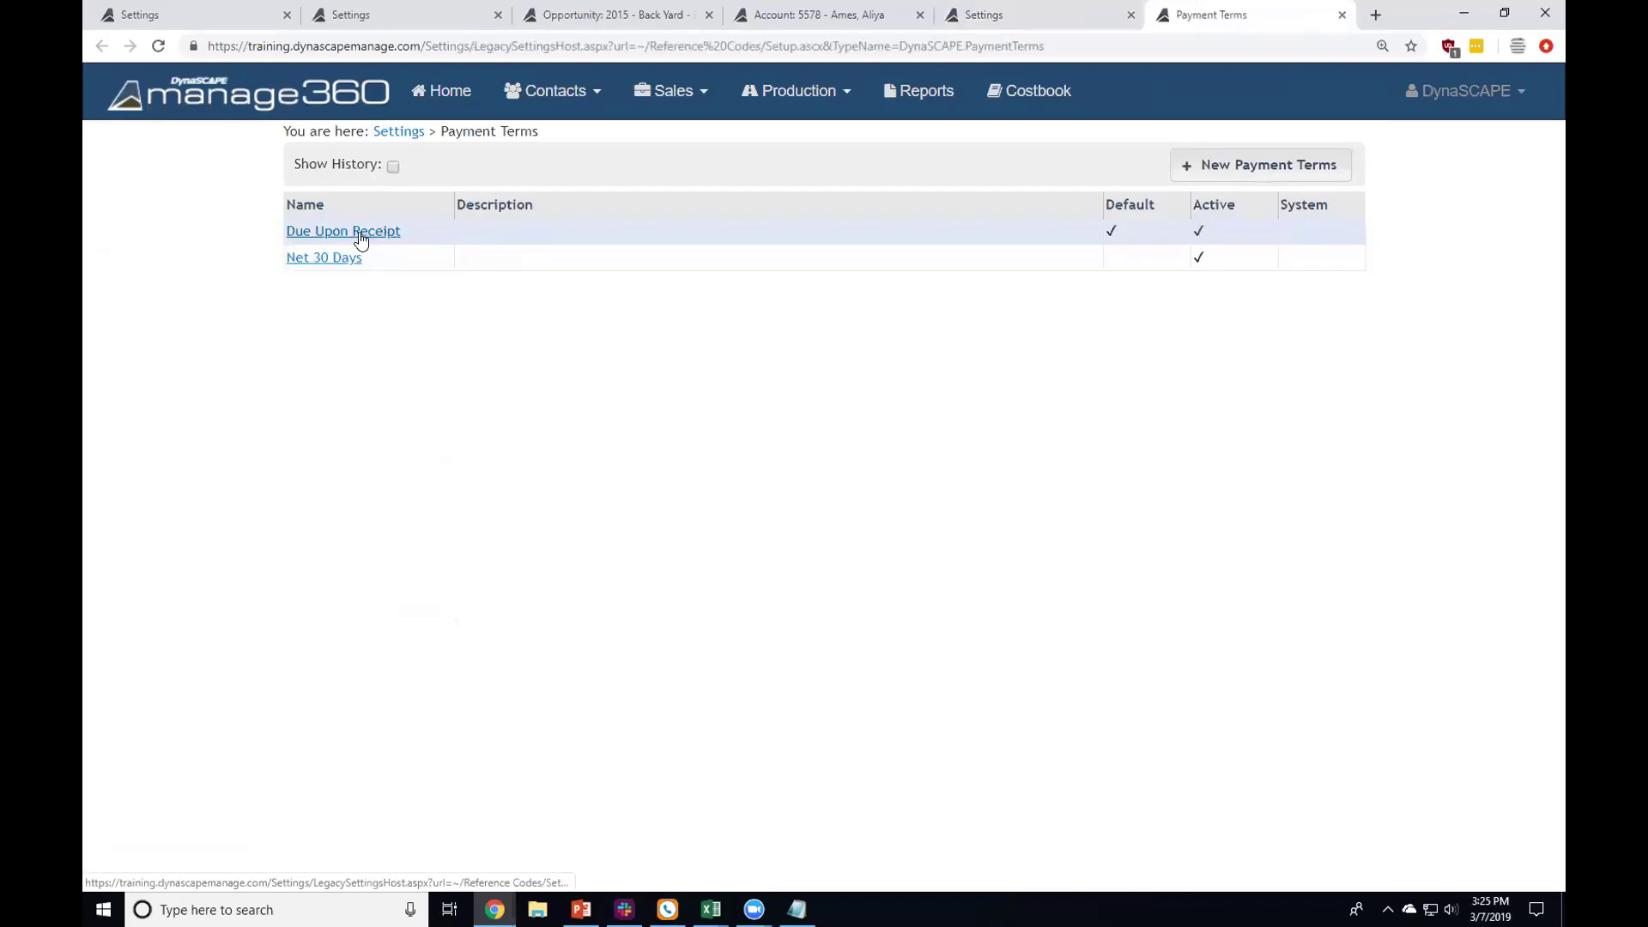
click(393, 132)
scroll(390, 465, down, 10)
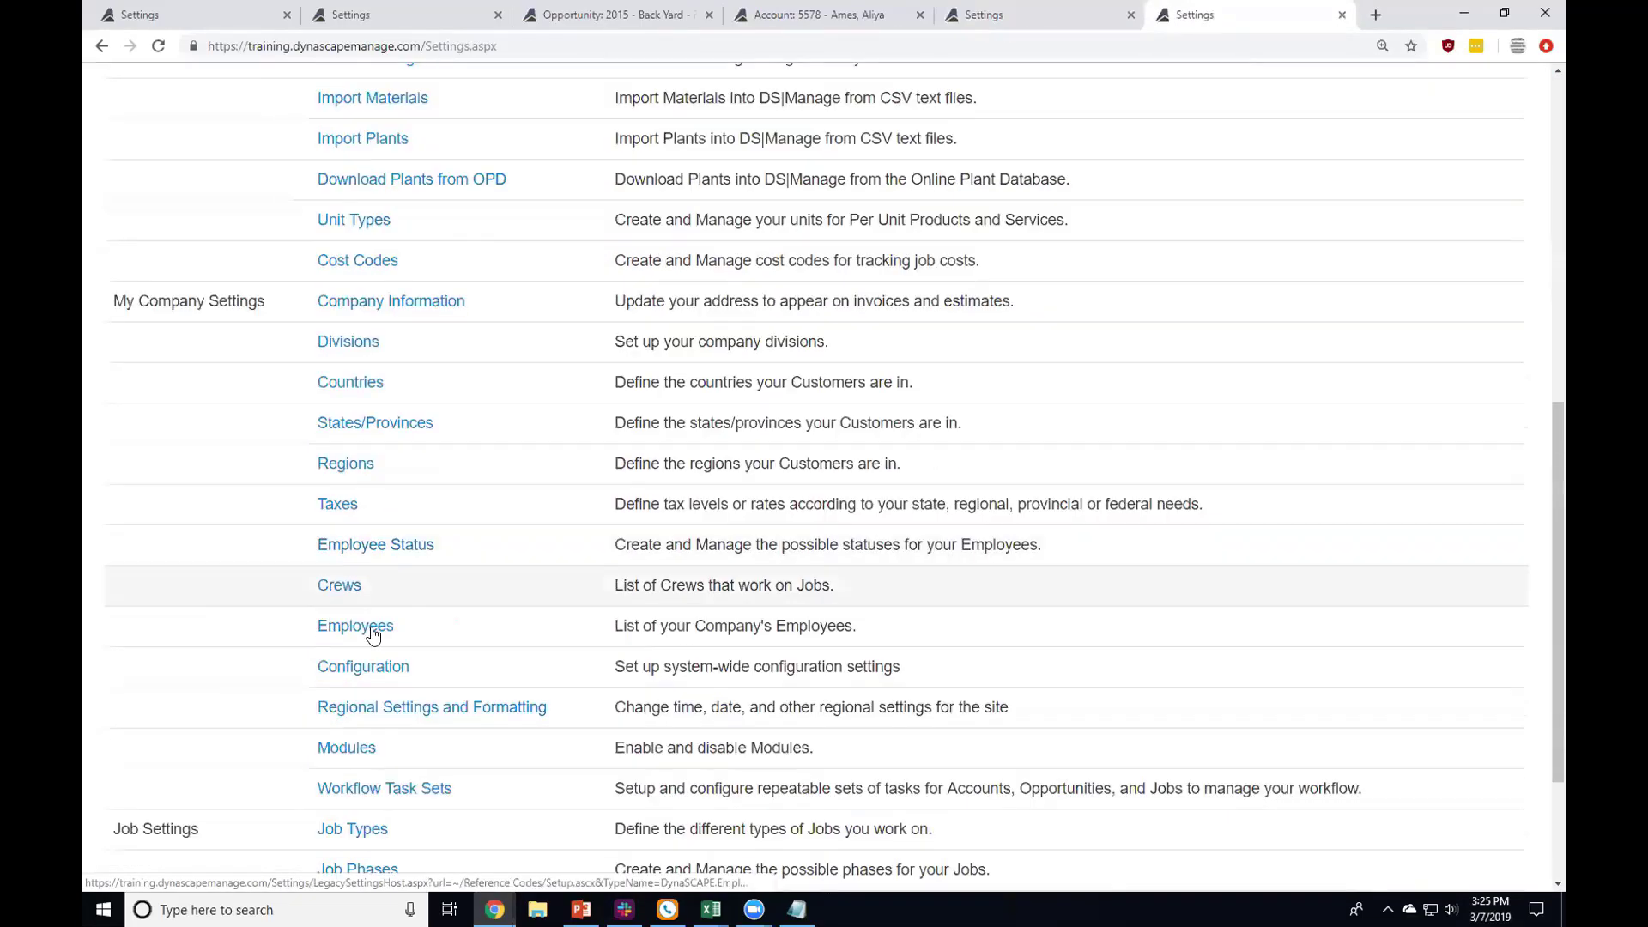
Step: In Accounting Settings, show future billable items 1 week in advance
click(373, 789)
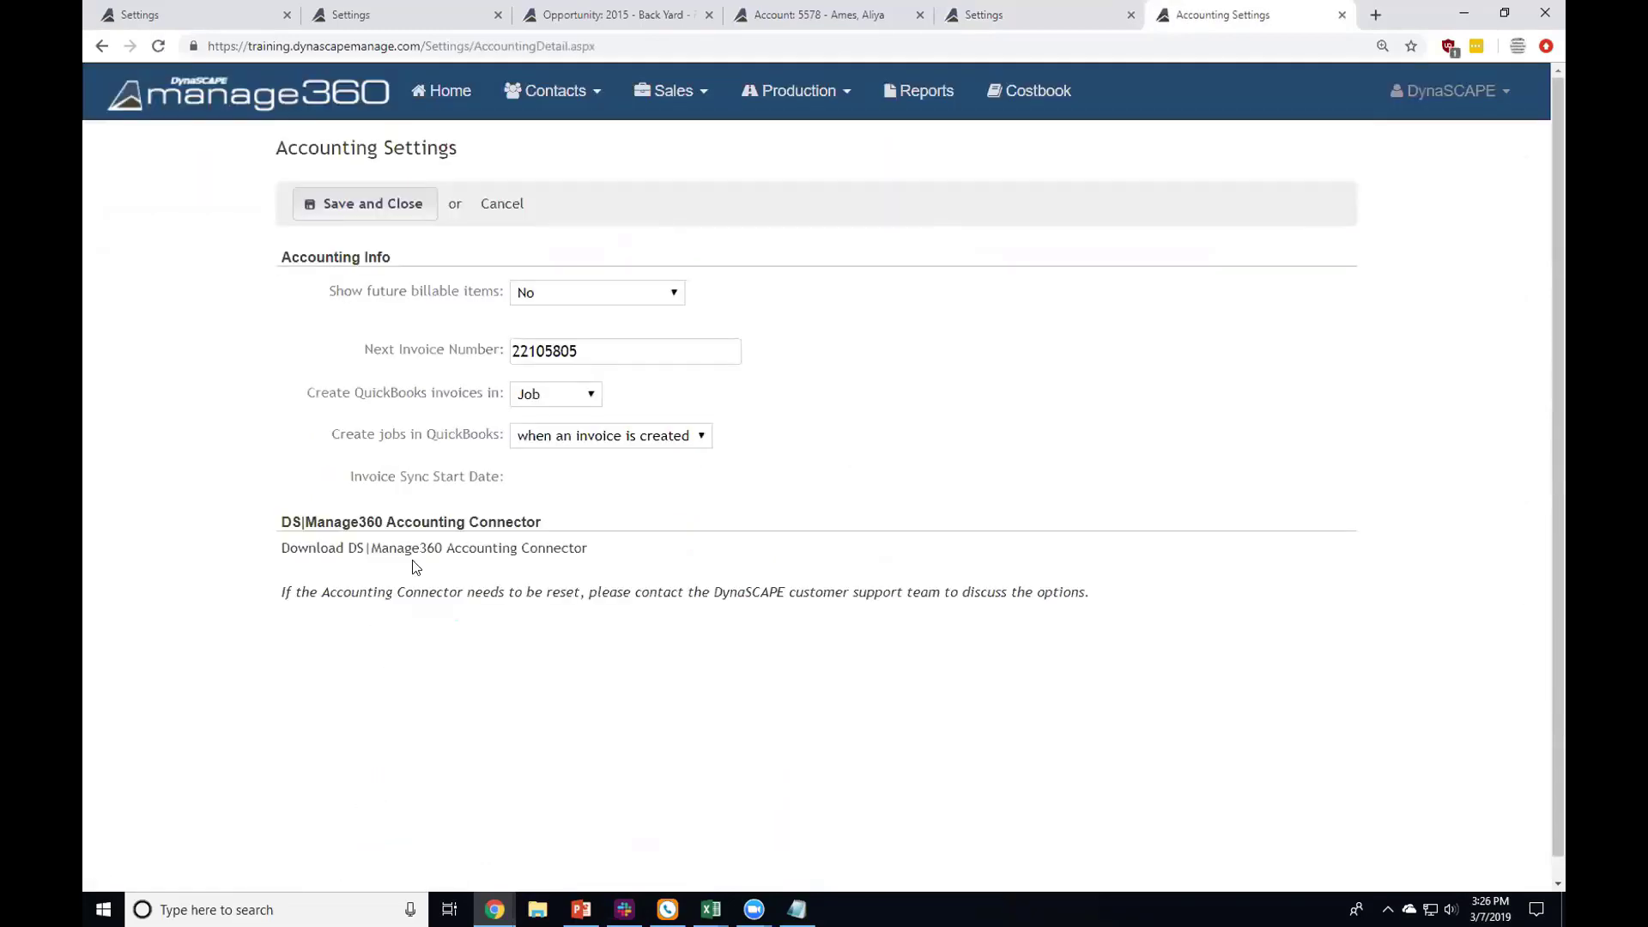
click(592, 295)
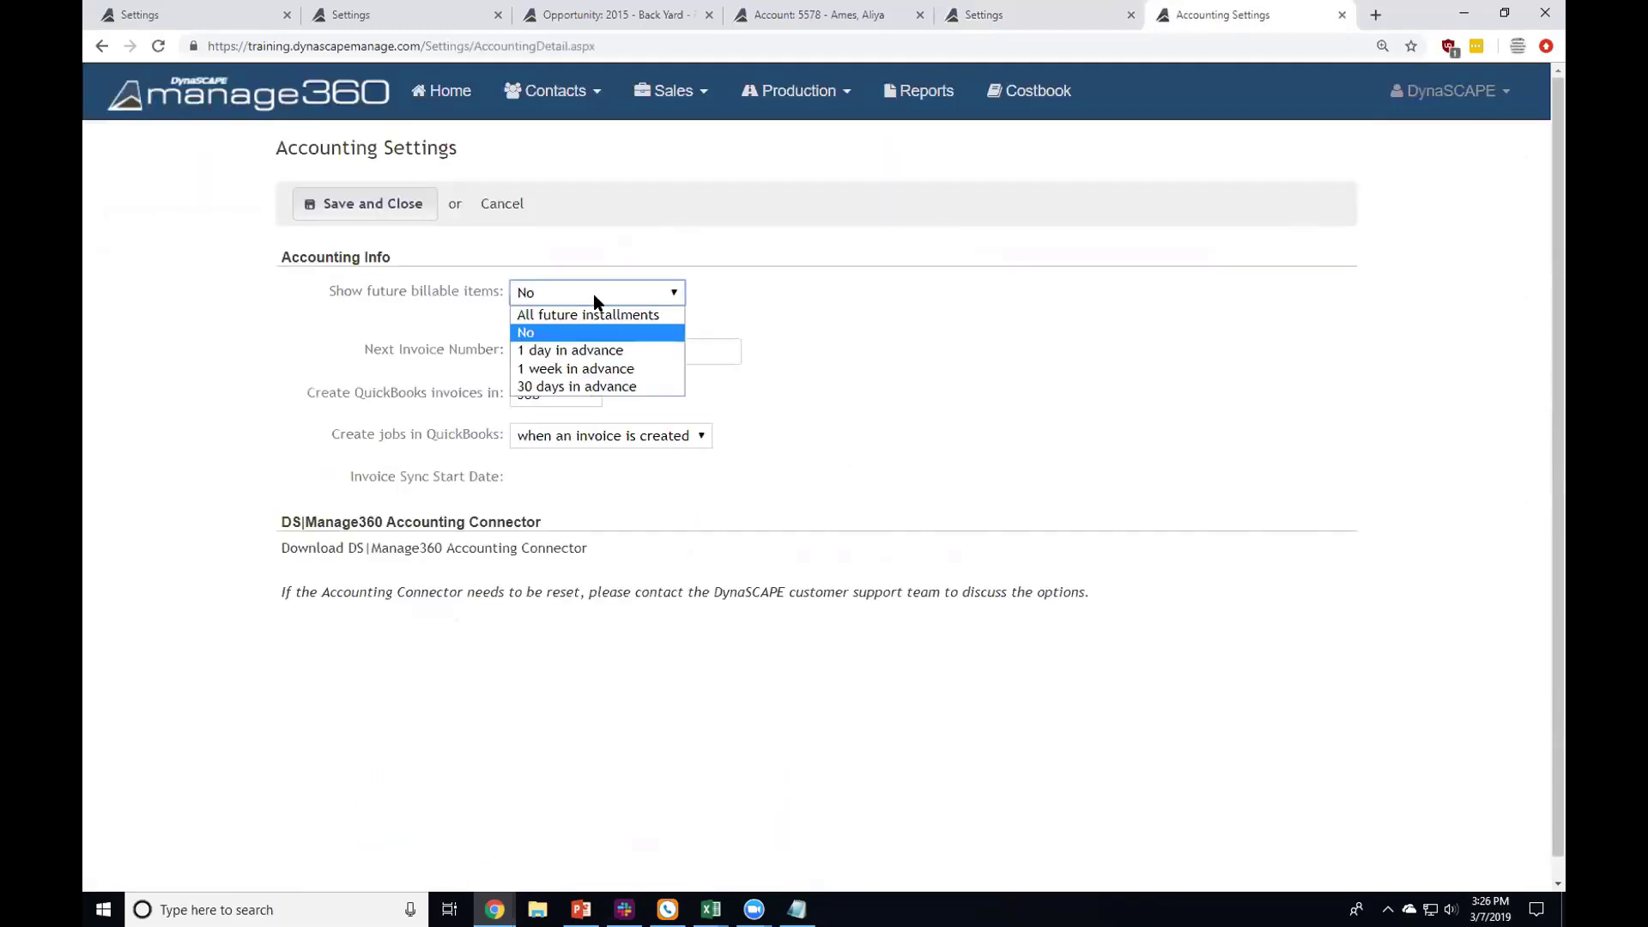
click(639, 269)
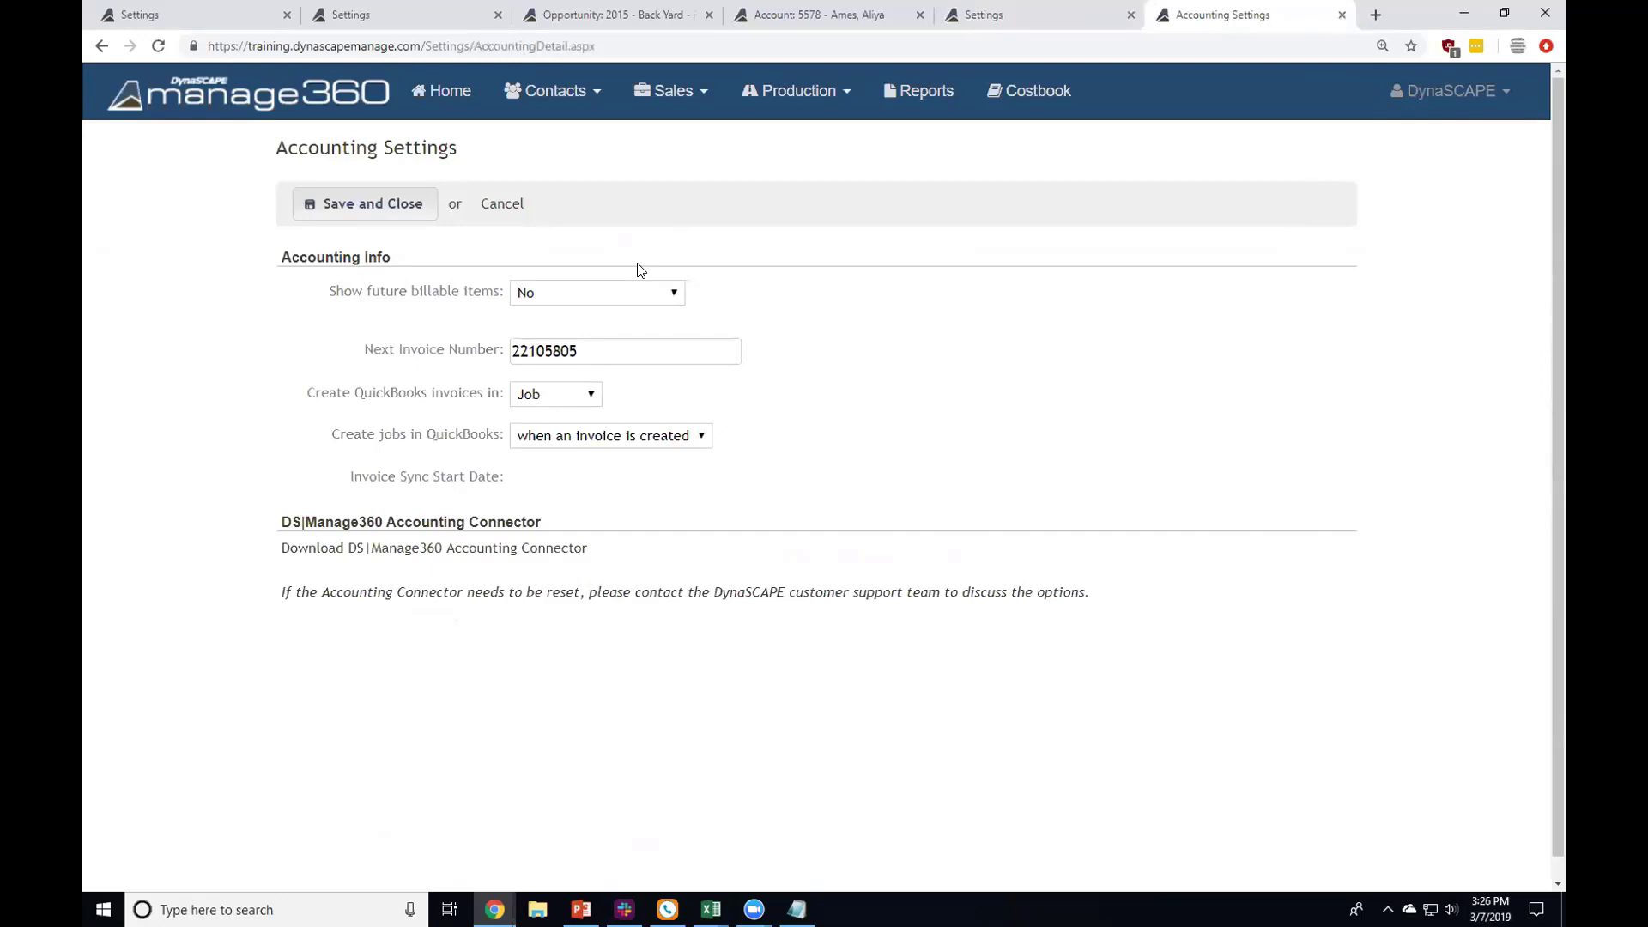
click(644, 291)
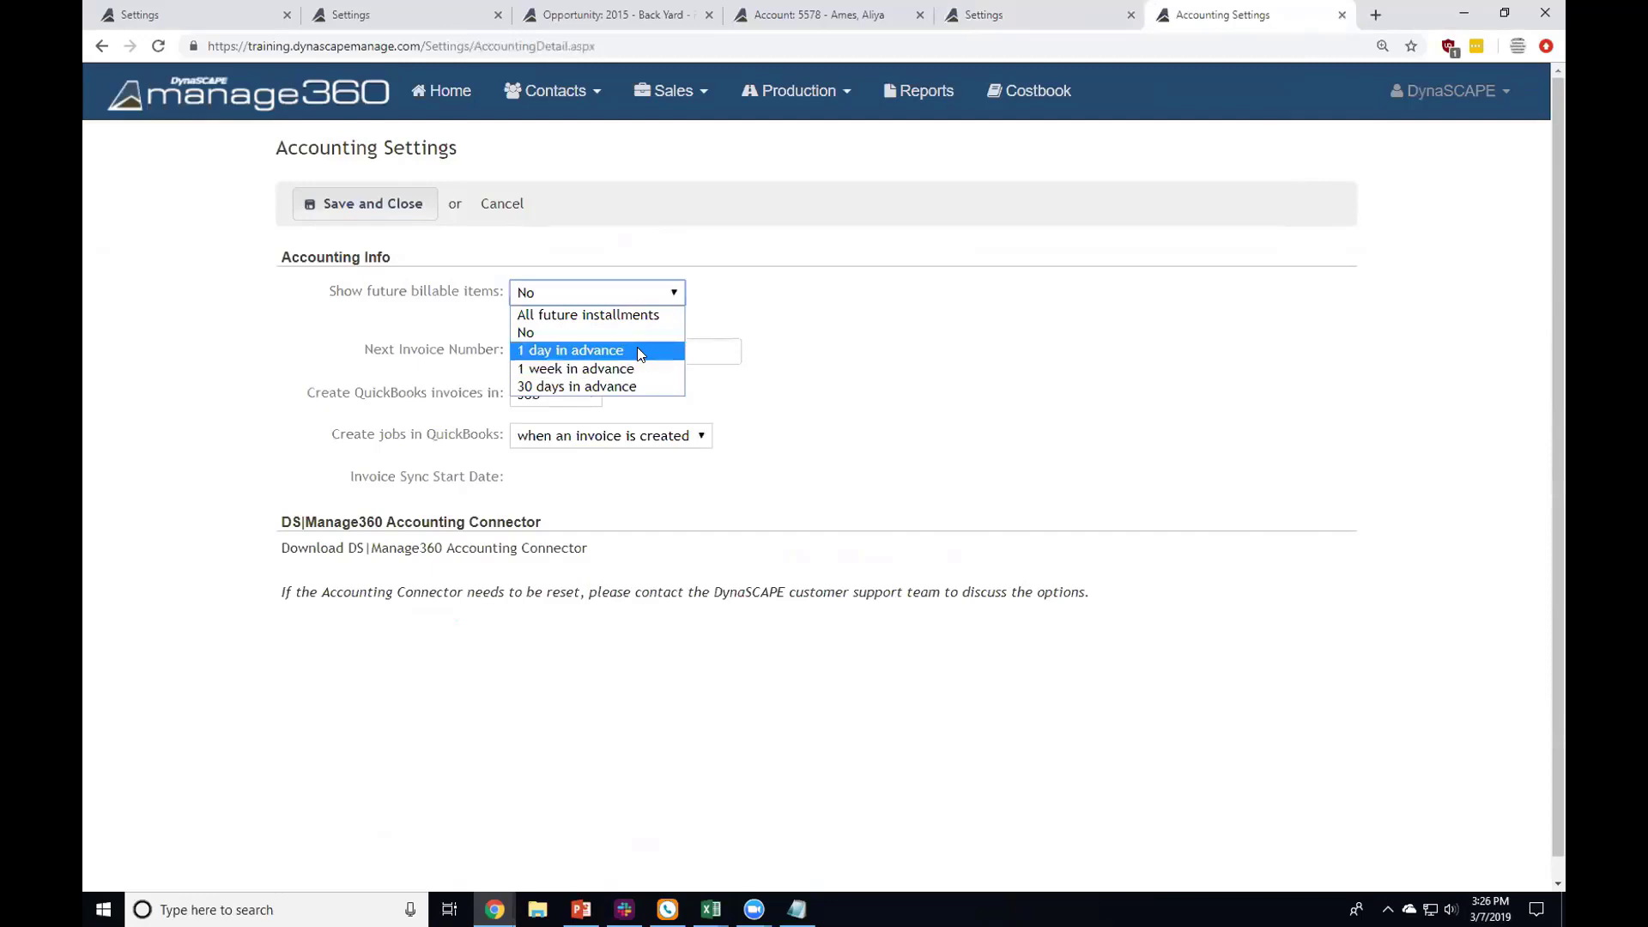
click(635, 372)
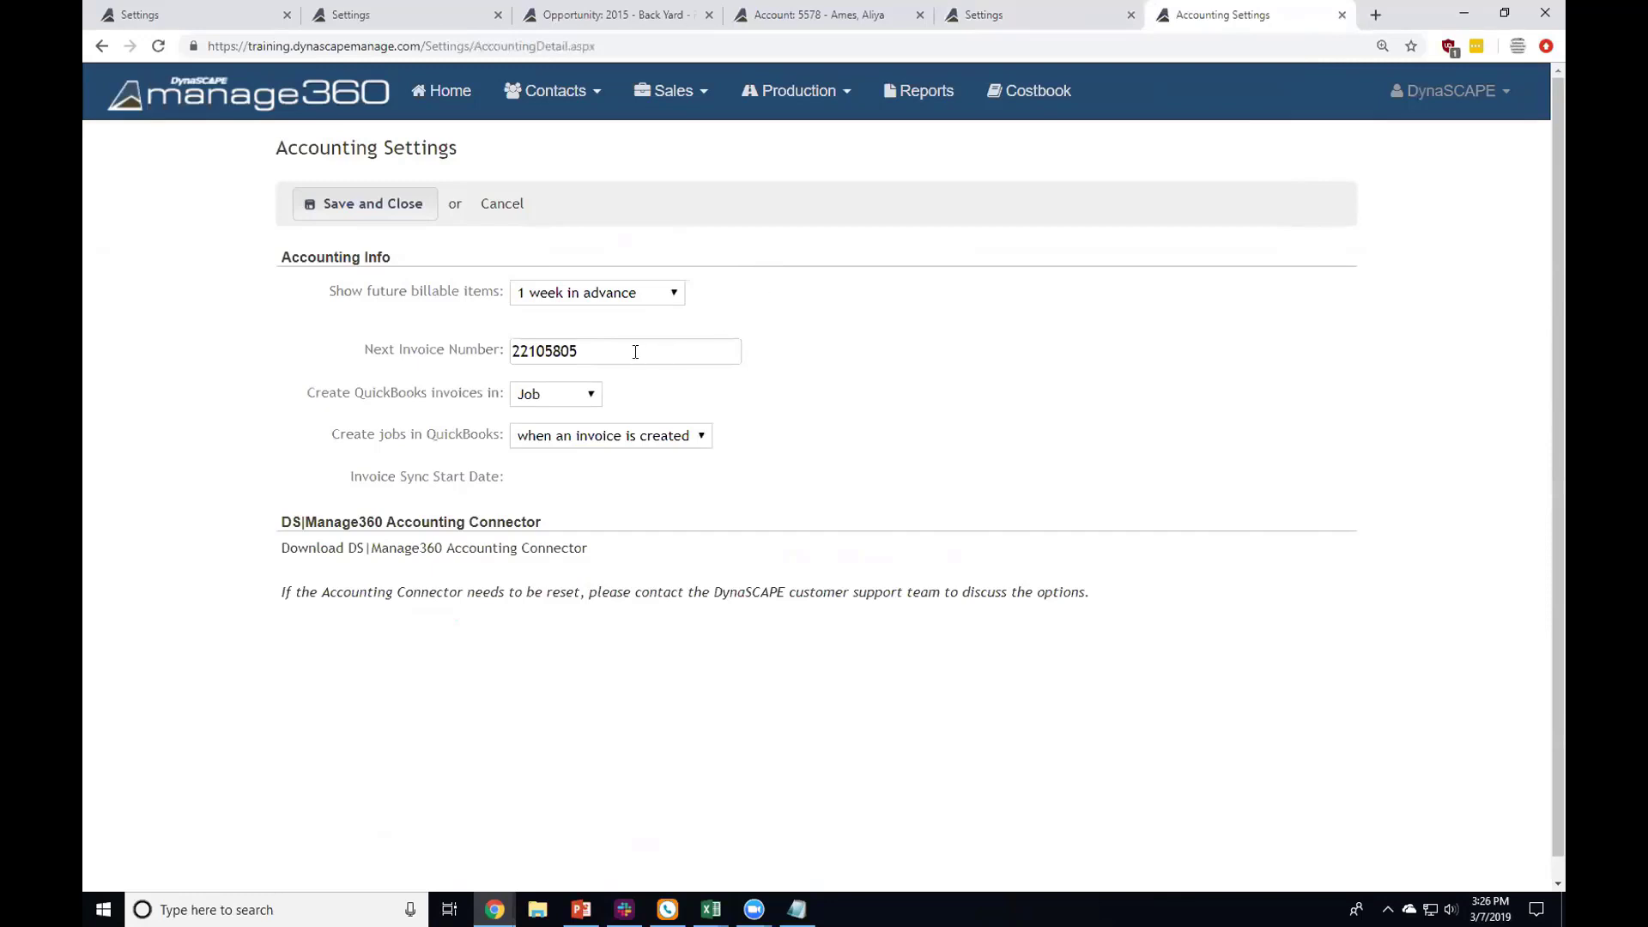
Step: Review the next invoice number and the QuickBooks invoice-in-Job options
drag(632, 350, 447, 352)
click(839, 92)
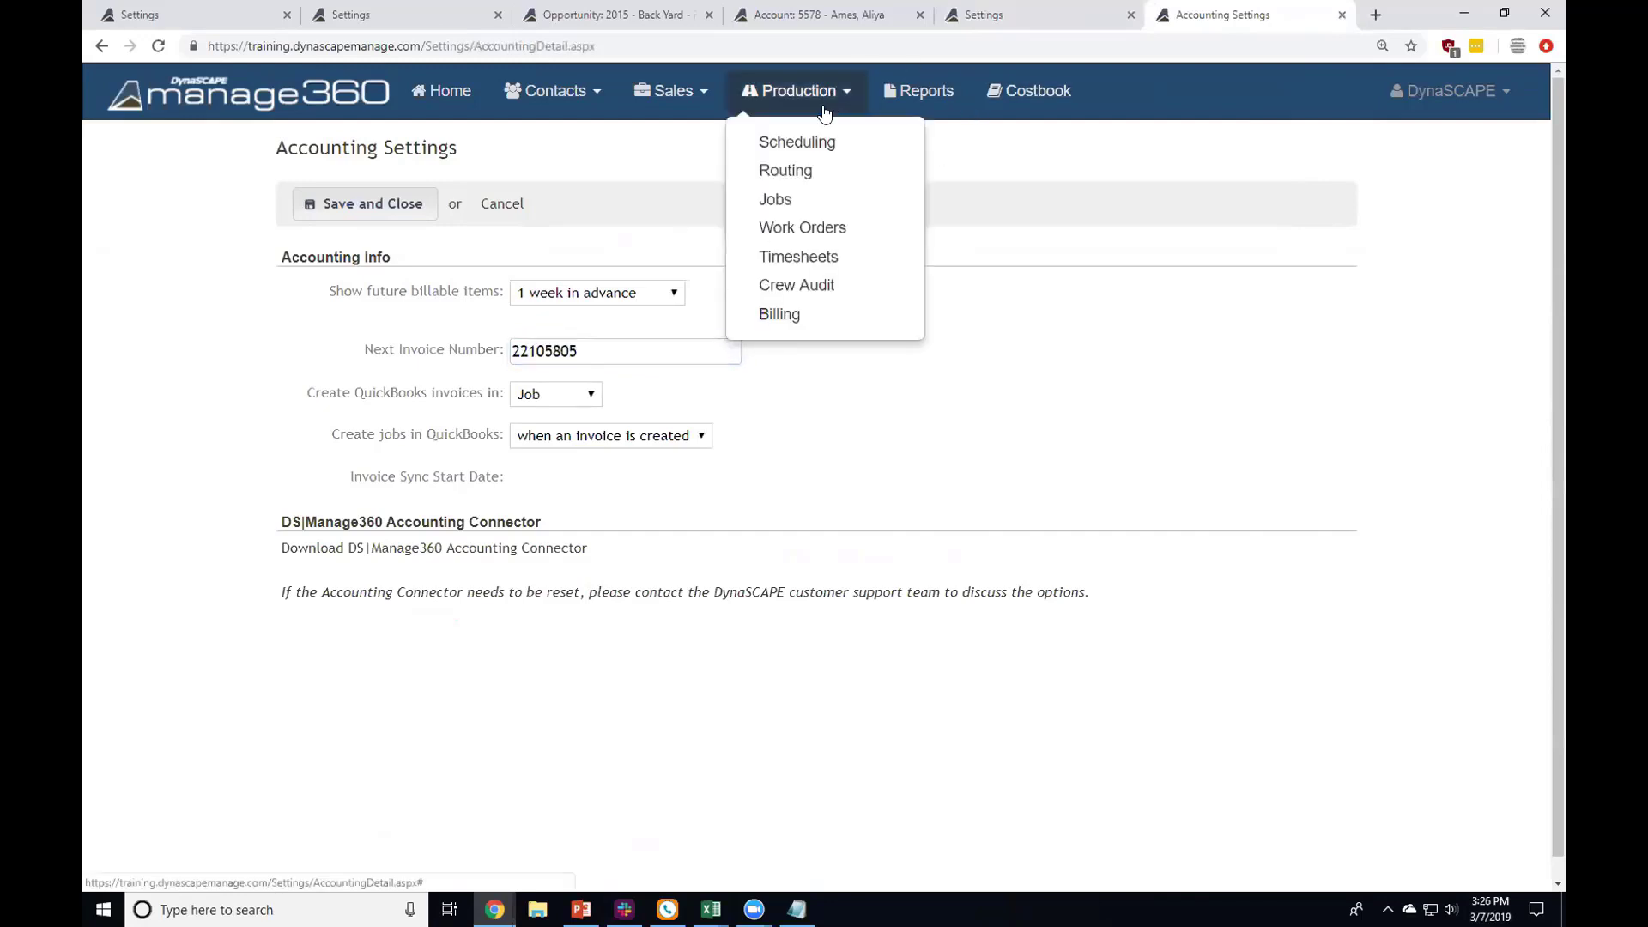
click(571, 358)
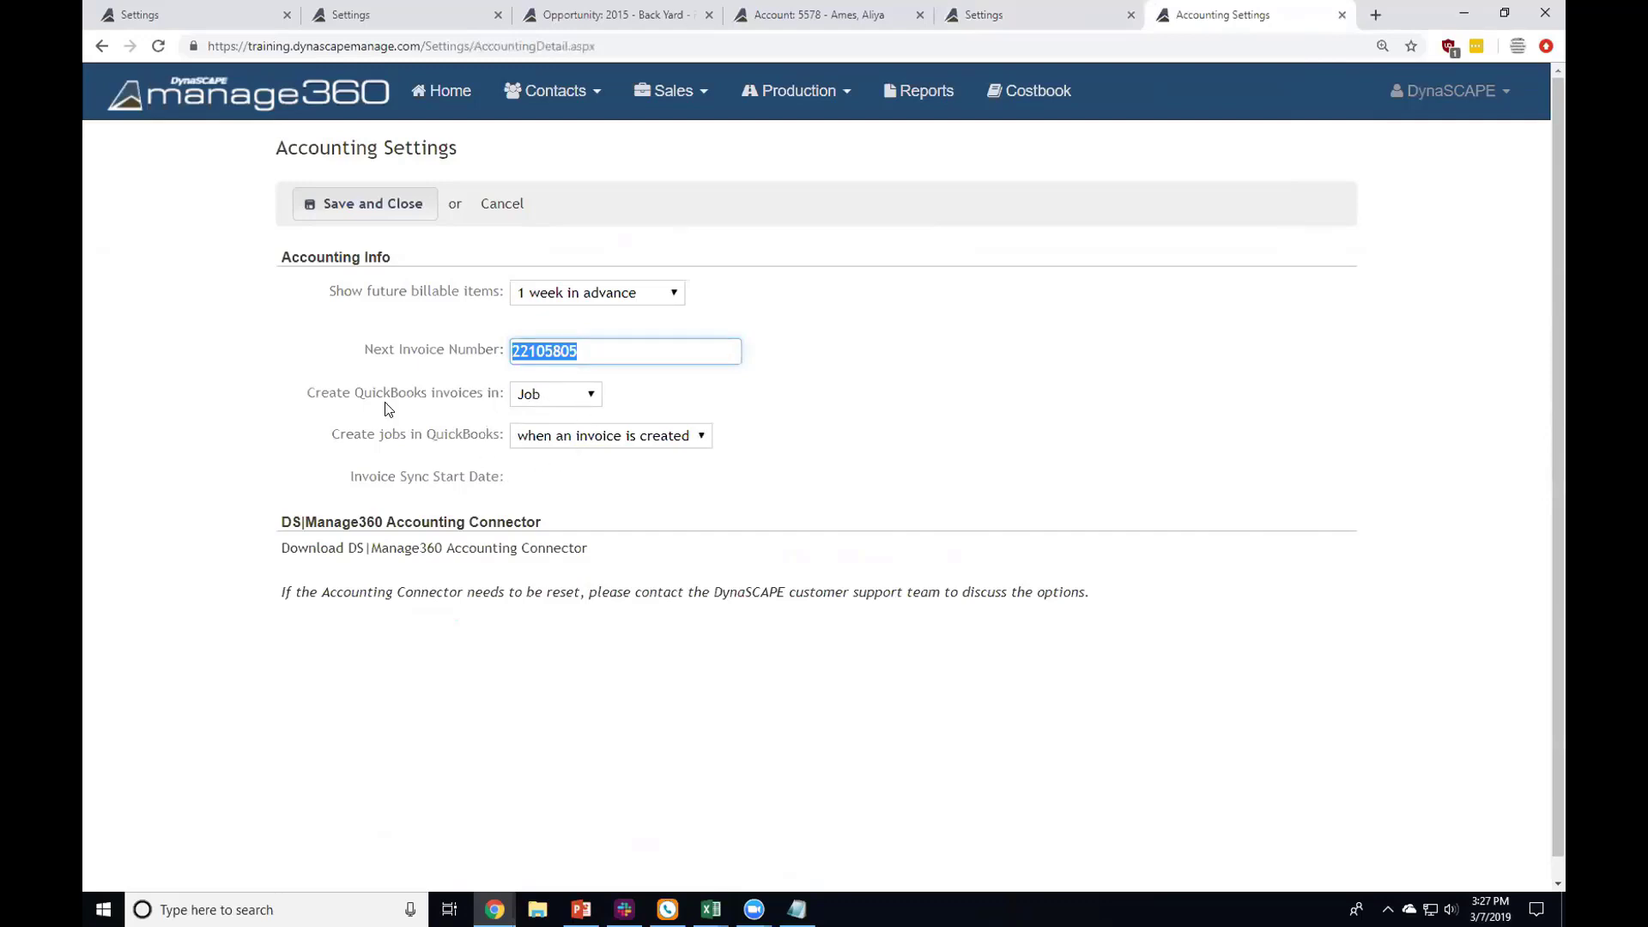
drag(294, 397, 508, 477)
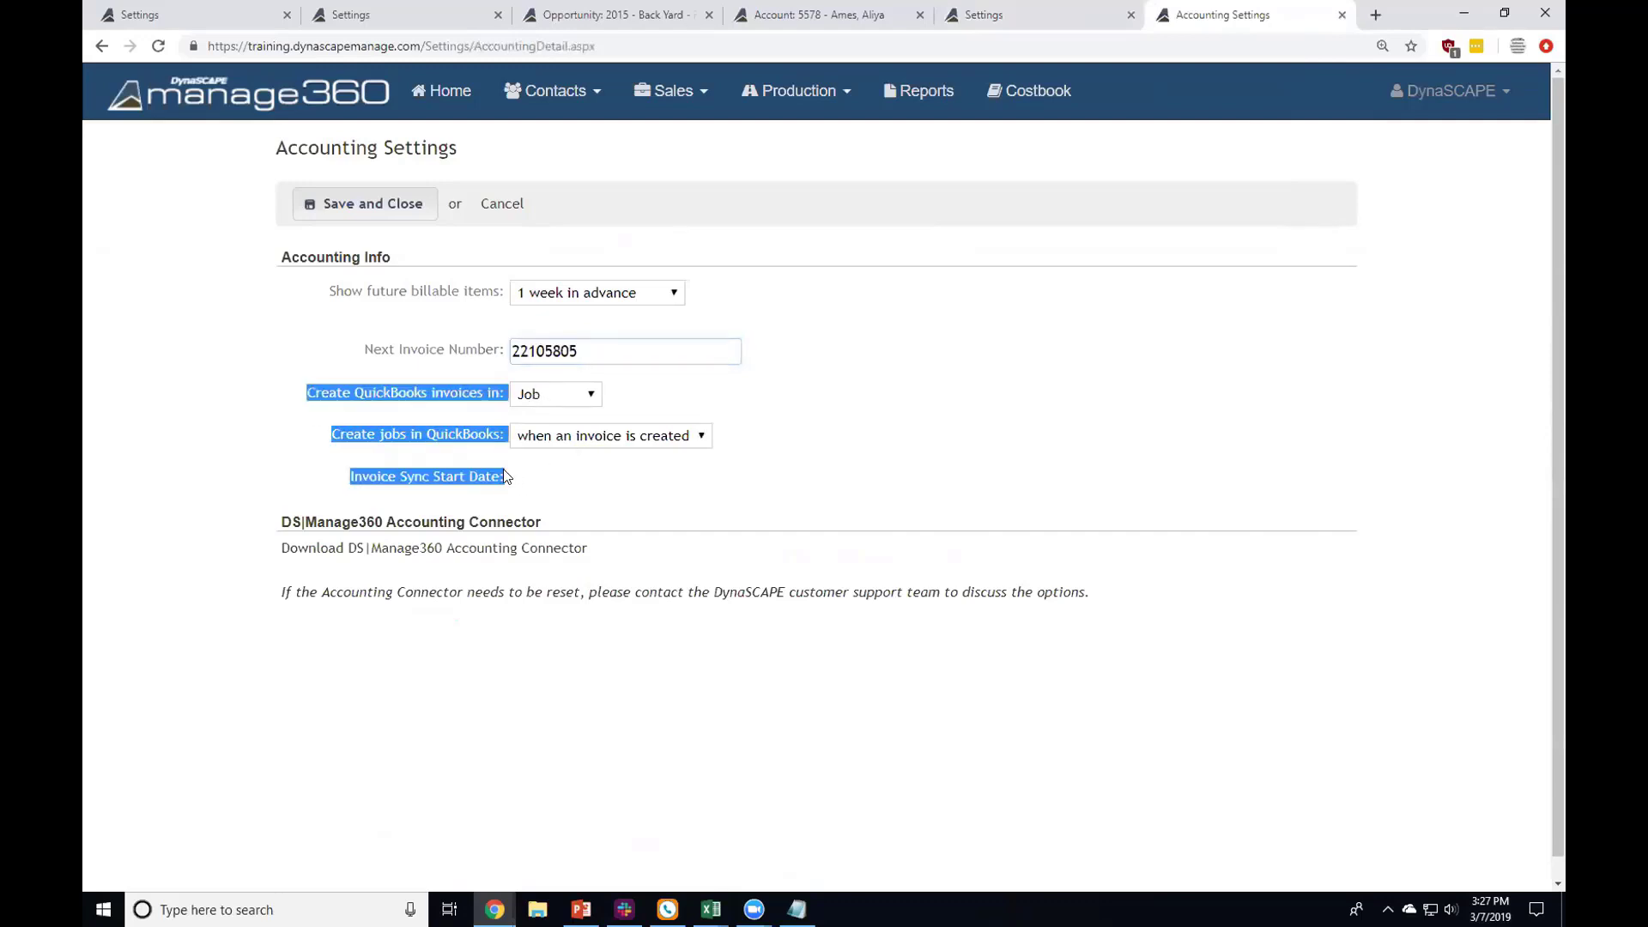
Step: Discard the Accounting Settings changes and view the Settings list from the opportunity and estimate rows
click(512, 205)
scroll(507, 408, down, 10)
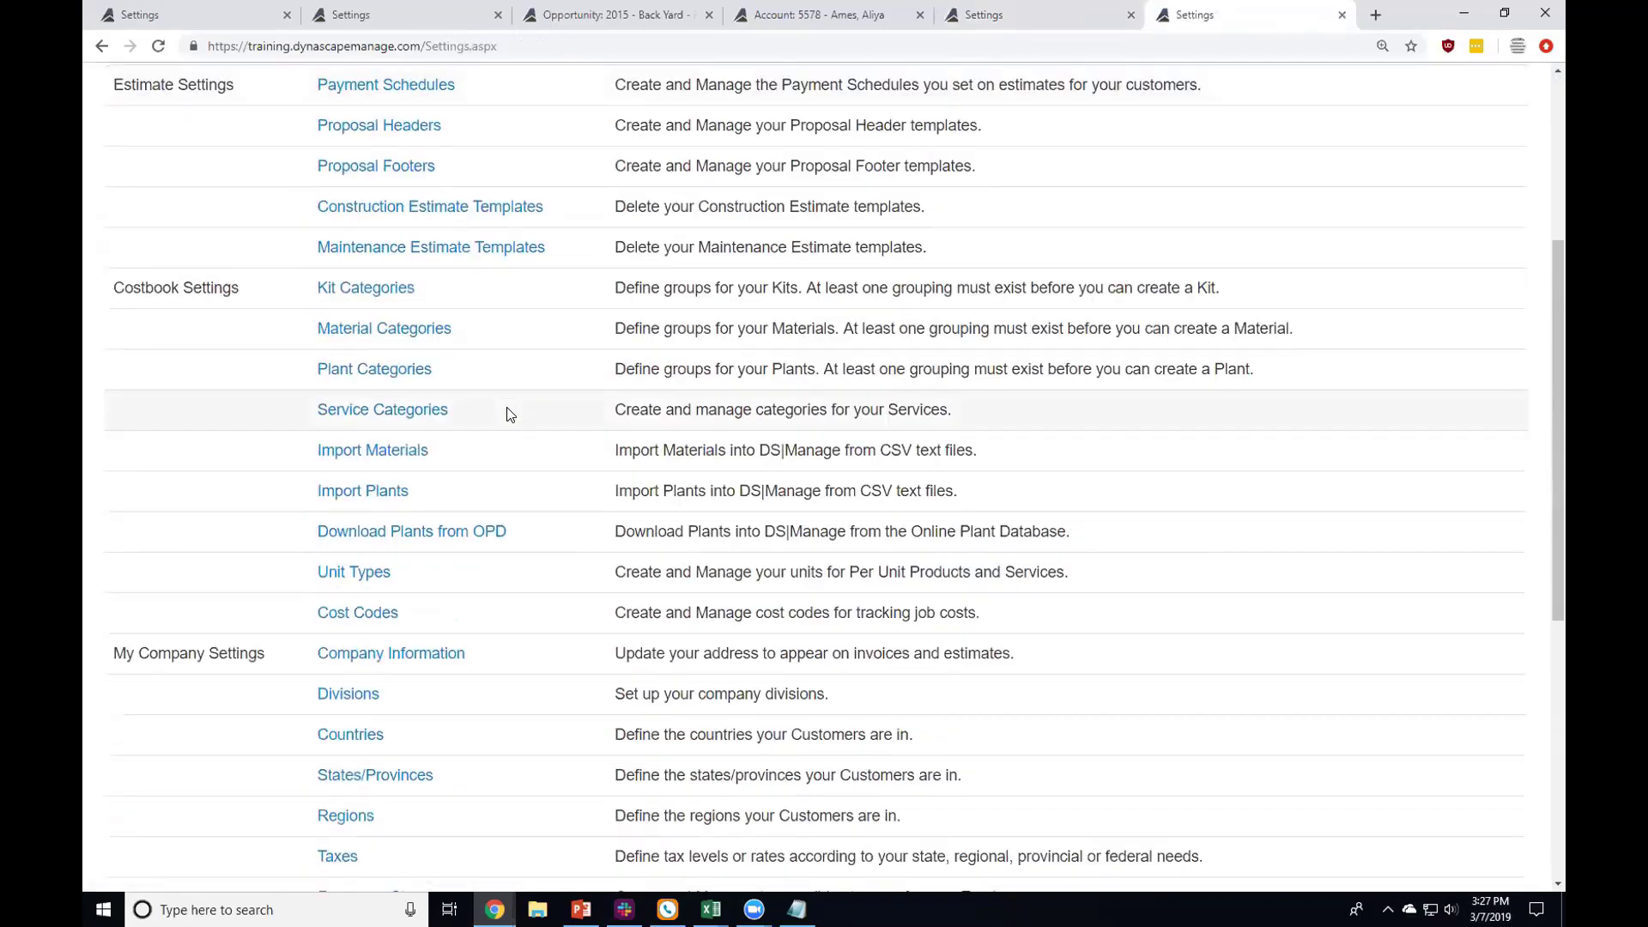
scroll(507, 418, down, 1)
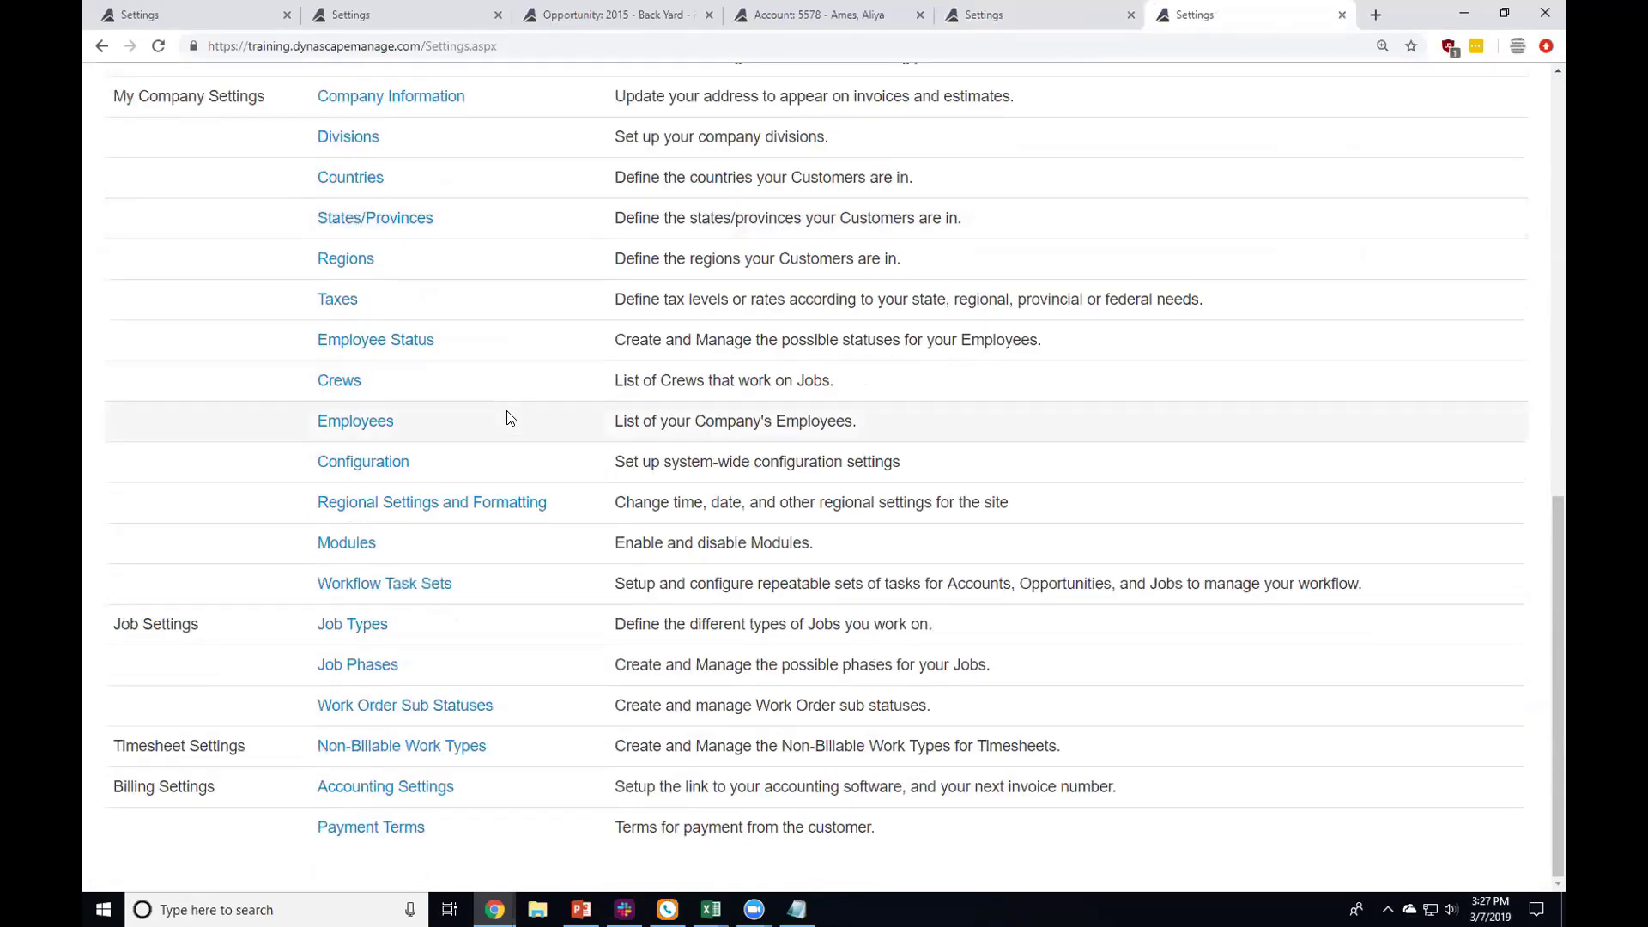
scroll(509, 418, up, 10)
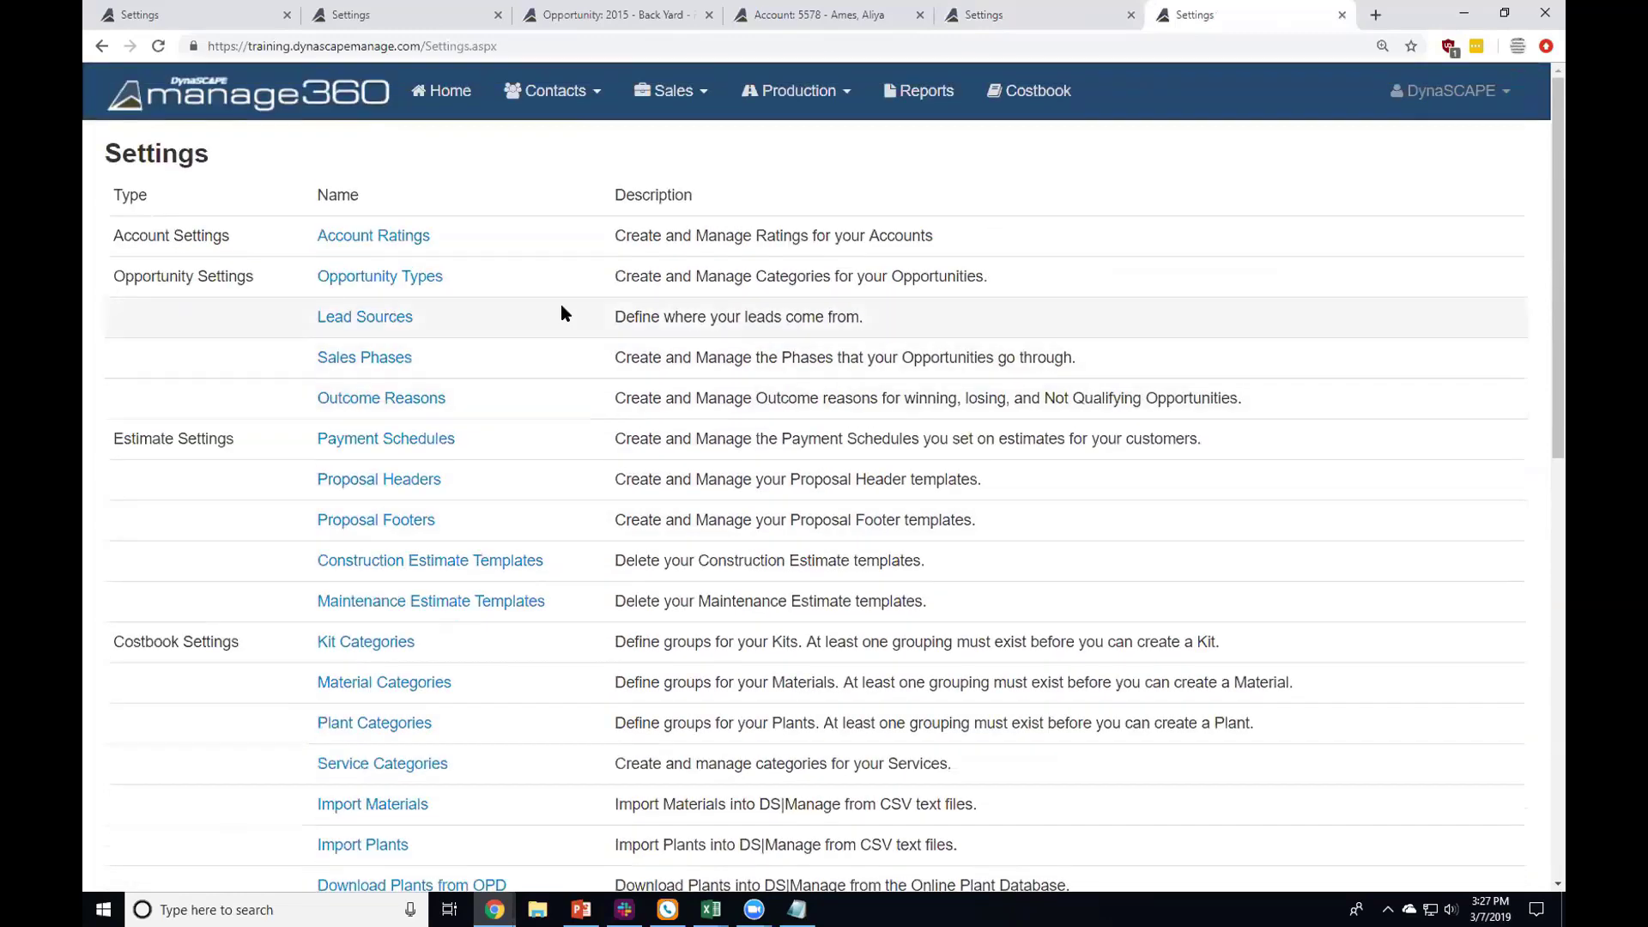
drag(305, 239, 570, 603)
click(569, 603)
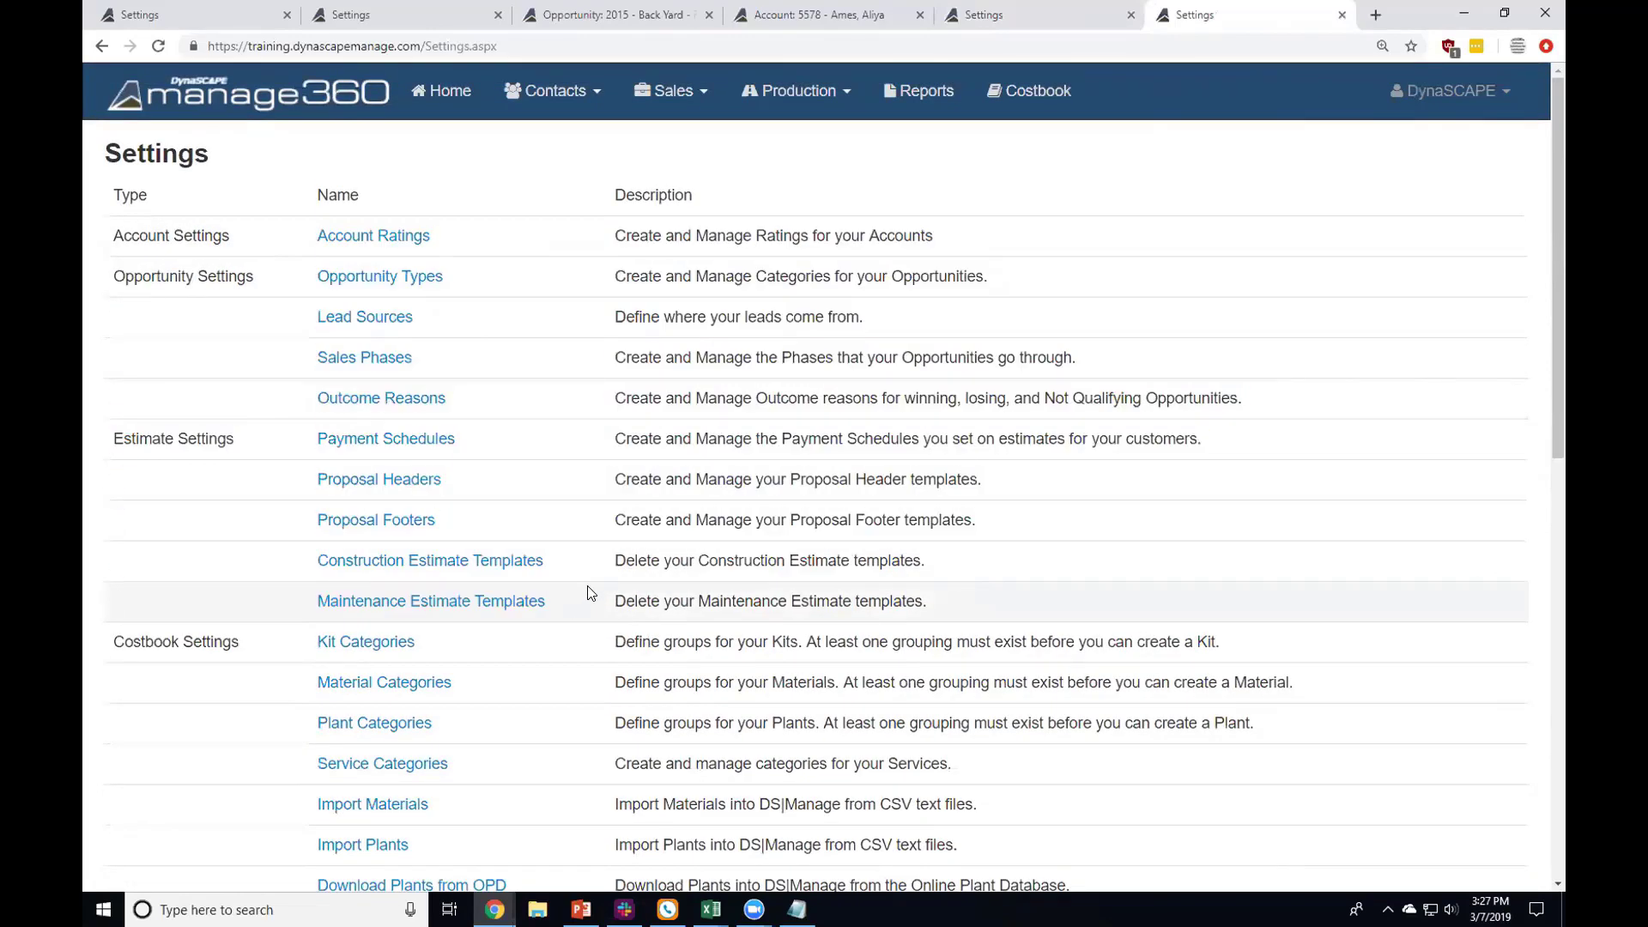